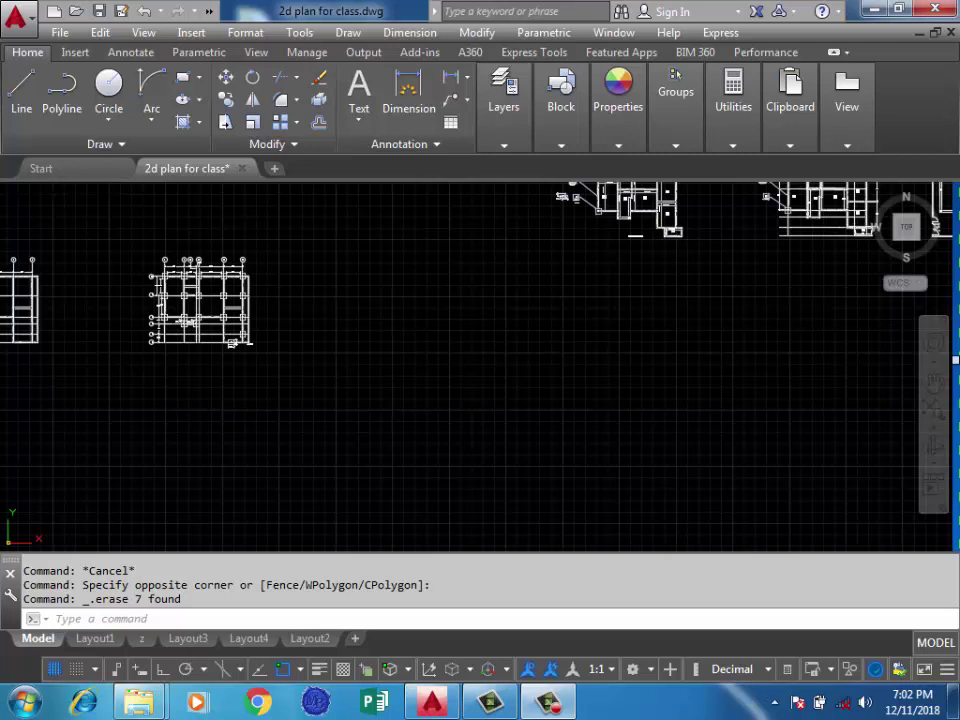
Pan and zoom across the drawing to locate the three slab plans
click(647, 367)
click(330, 445)
scroll(507, 400, down, 3)
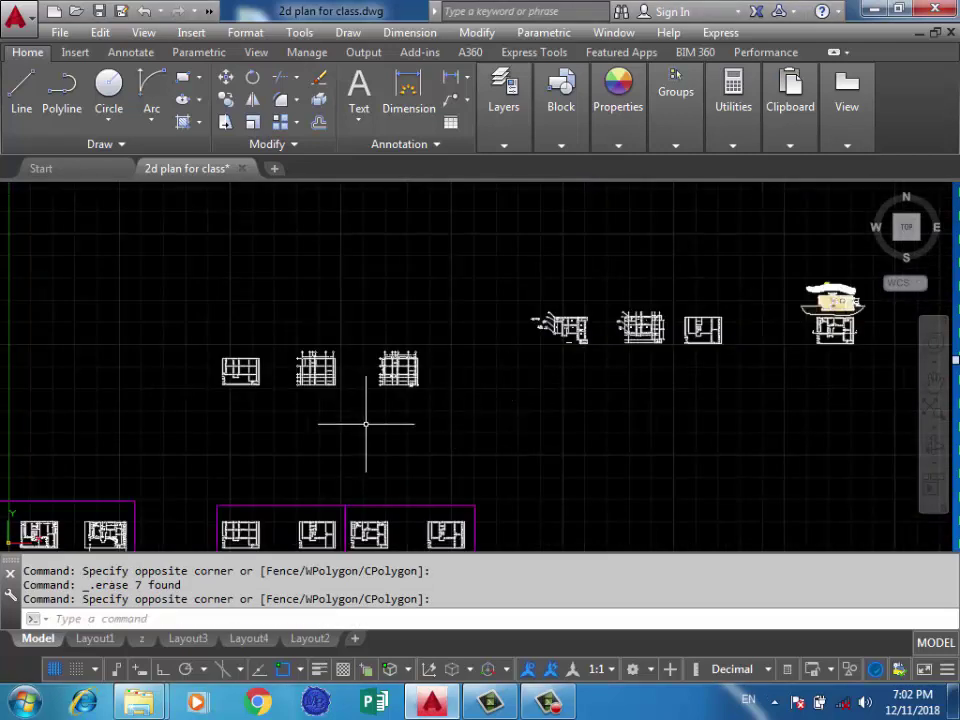
mouse_move(366, 424)
middle_down()
mouse_move(471, 358)
mouse_move(431, 377)
mouse_move(445, 408)
middle_up()
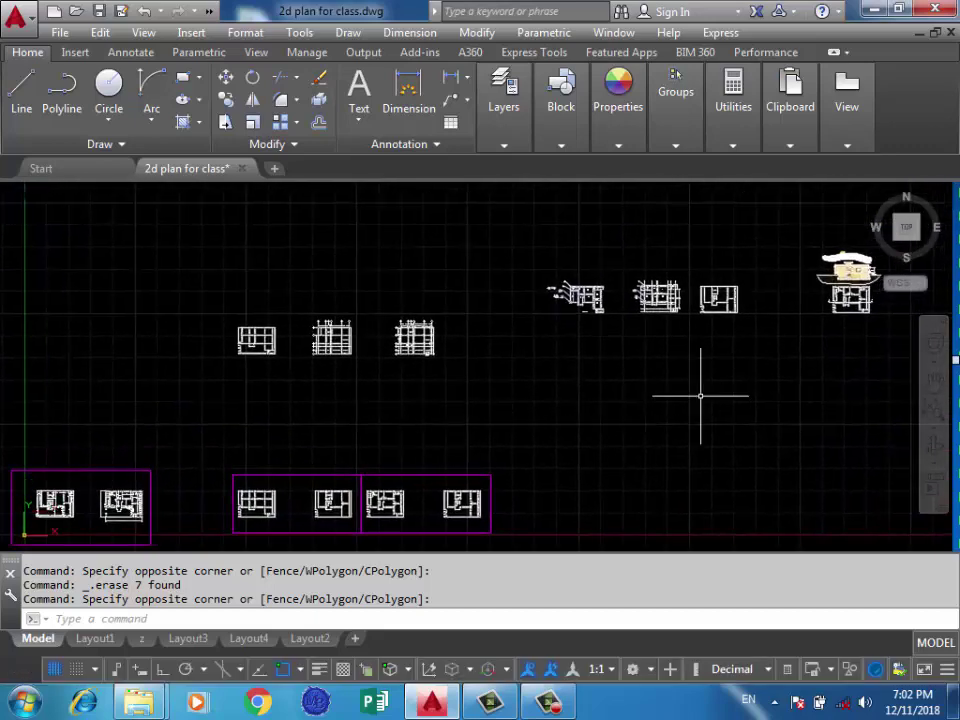
middle_drag(700, 396, 671, 416)
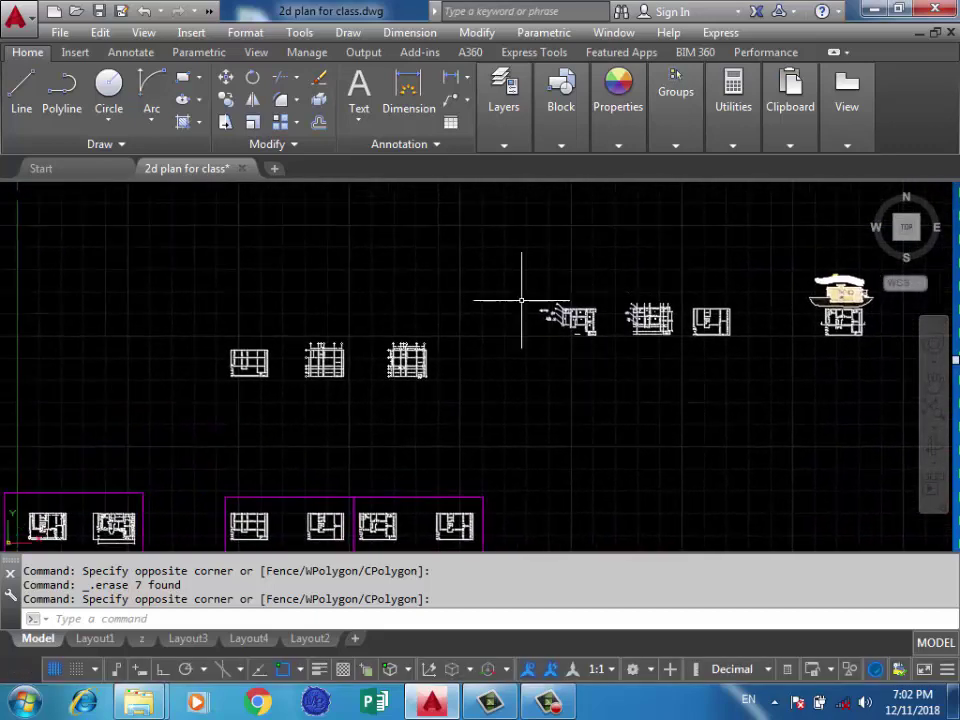
scroll(521, 300, up, 3)
middle_drag(492, 325, 295, 345)
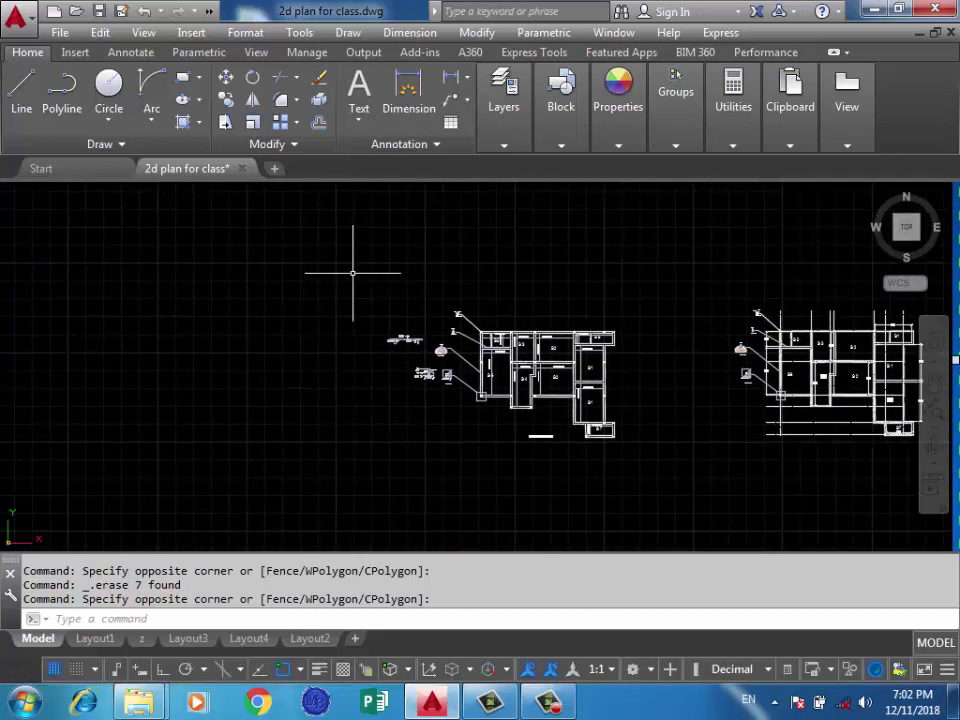
scroll(342, 263, down, 2)
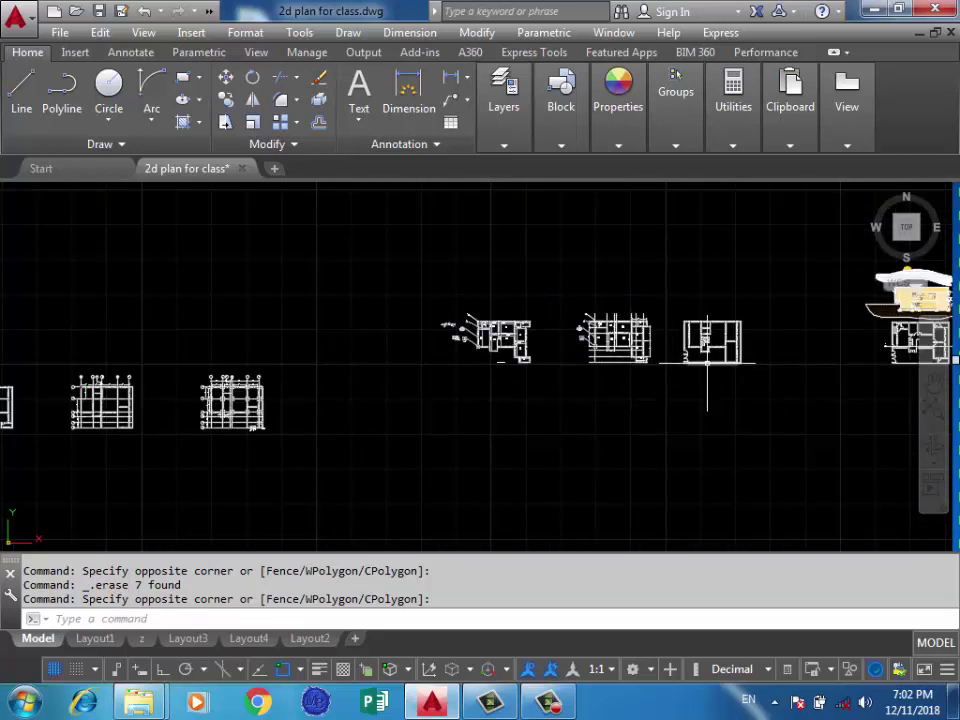
middle_drag(552, 365, 634, 392)
scroll(572, 373, up, 4)
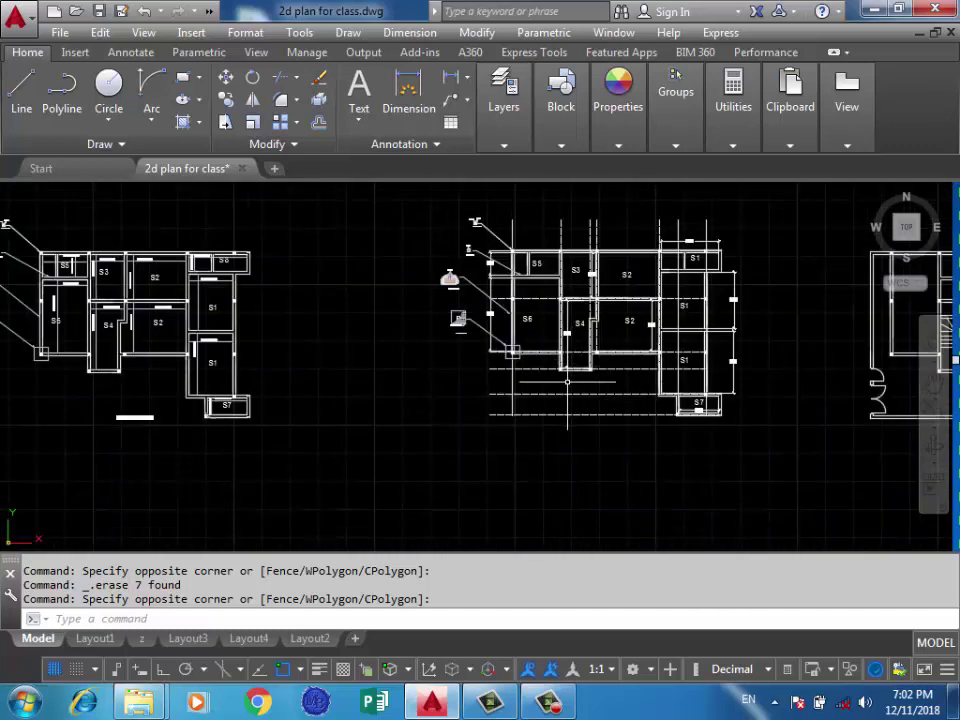
scroll(567, 382, down, 2)
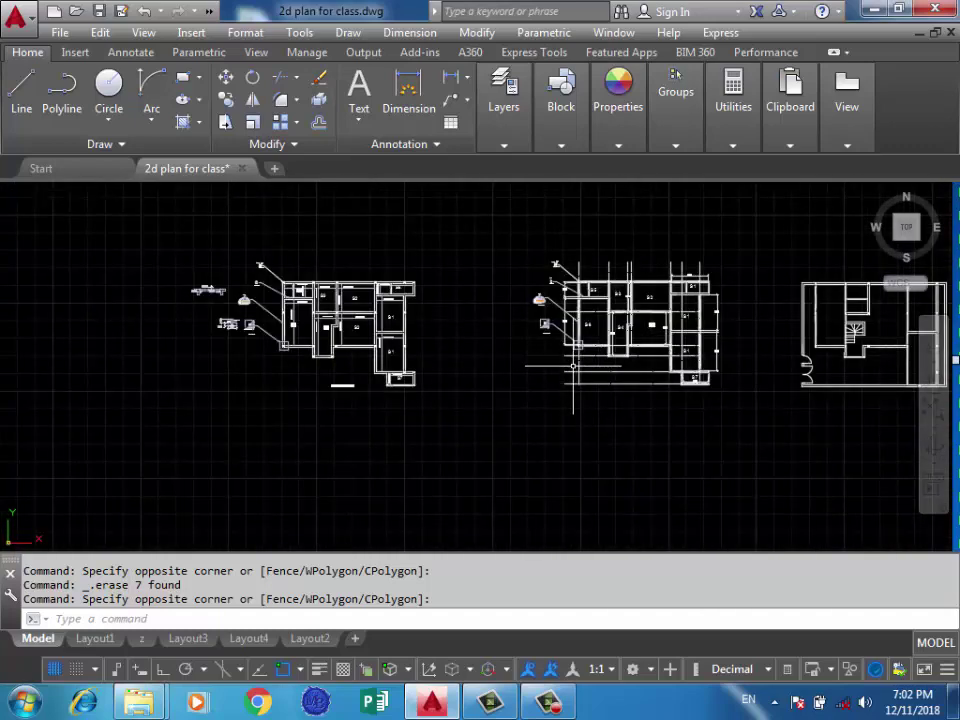
middle_drag(456, 347, 478, 352)
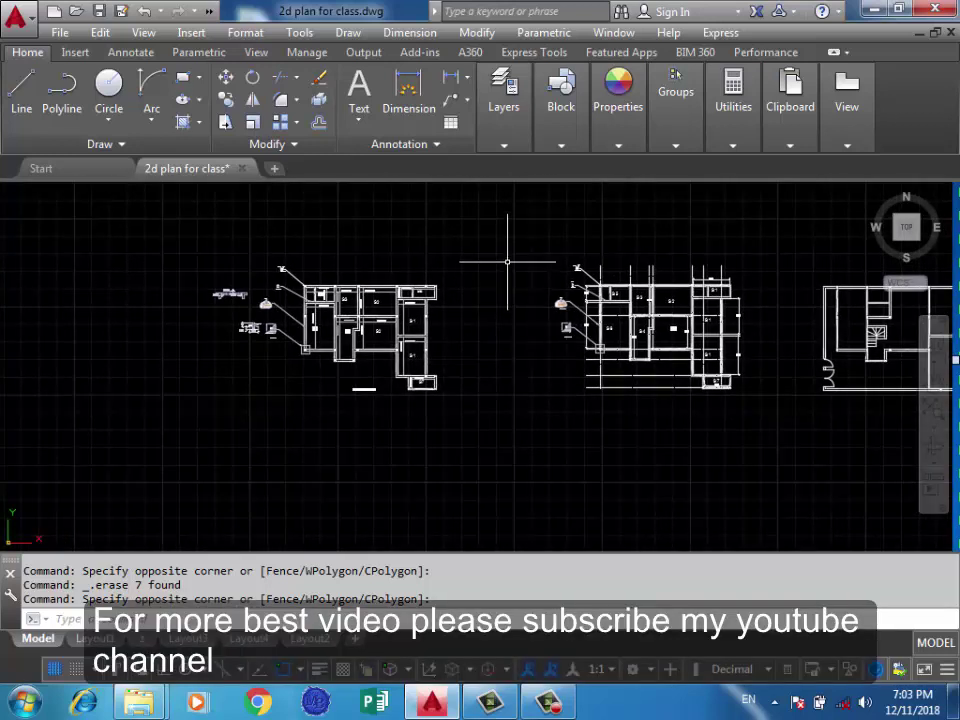
middle_drag(710, 256, 667, 274)
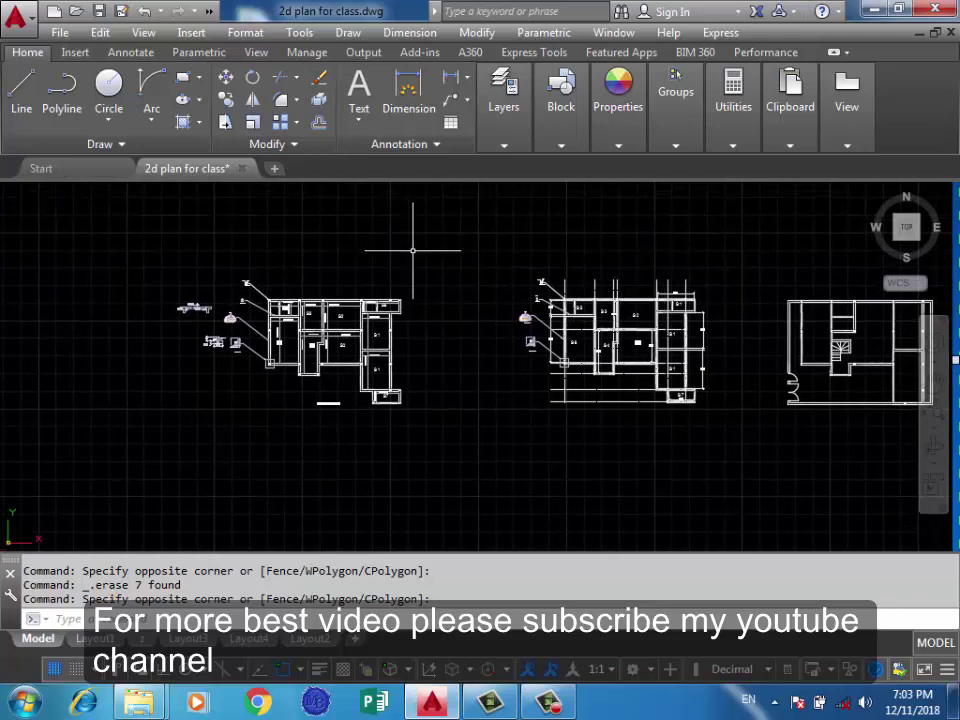
scroll(316, 321, up, 5)
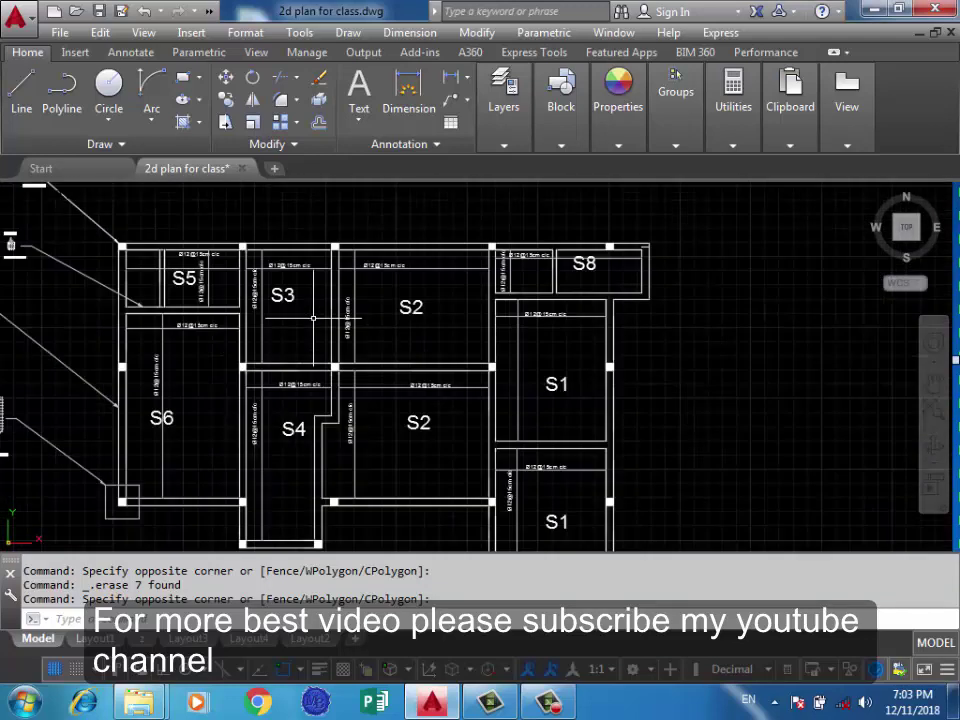
scroll(362, 307, up, 4)
scroll(600, 305, down, 2)
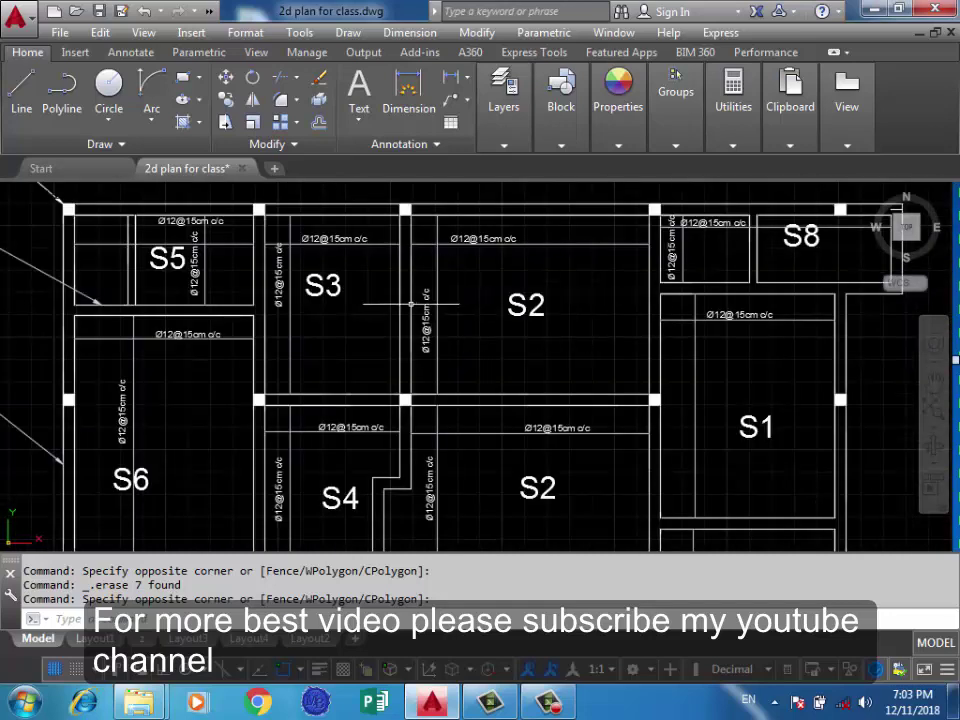
scroll(646, 362, down, 3)
scroll(527, 343, down, 4)
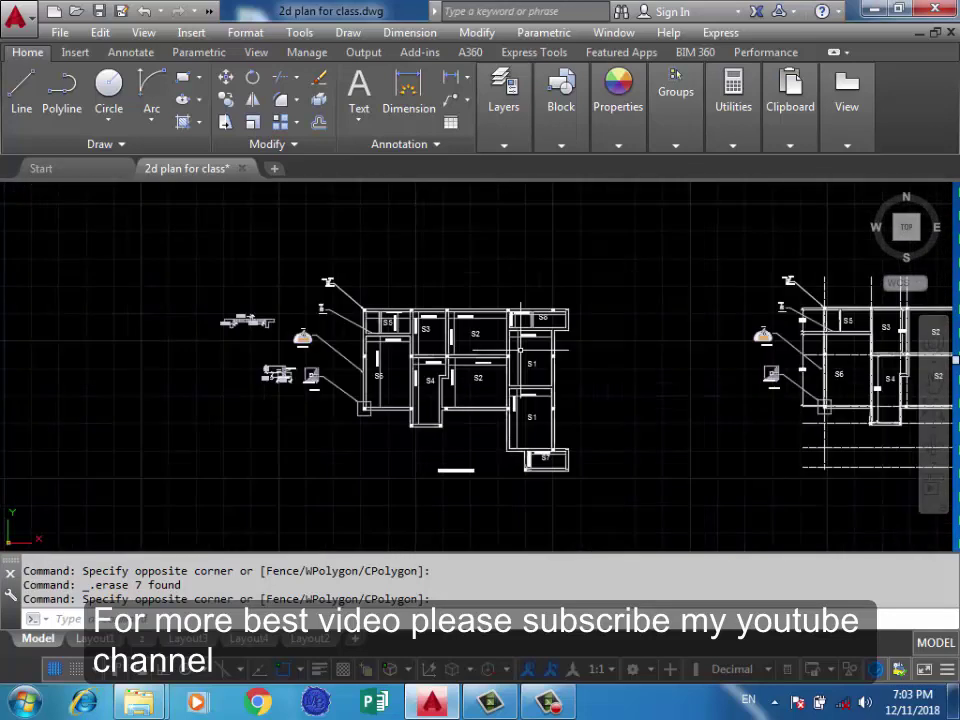
middle_drag(654, 367, 390, 358)
mouse_move(530, 358)
middle_down()
mouse_move(390, 350)
mouse_move(383, 330)
middle_up()
scroll(574, 392, down, 5)
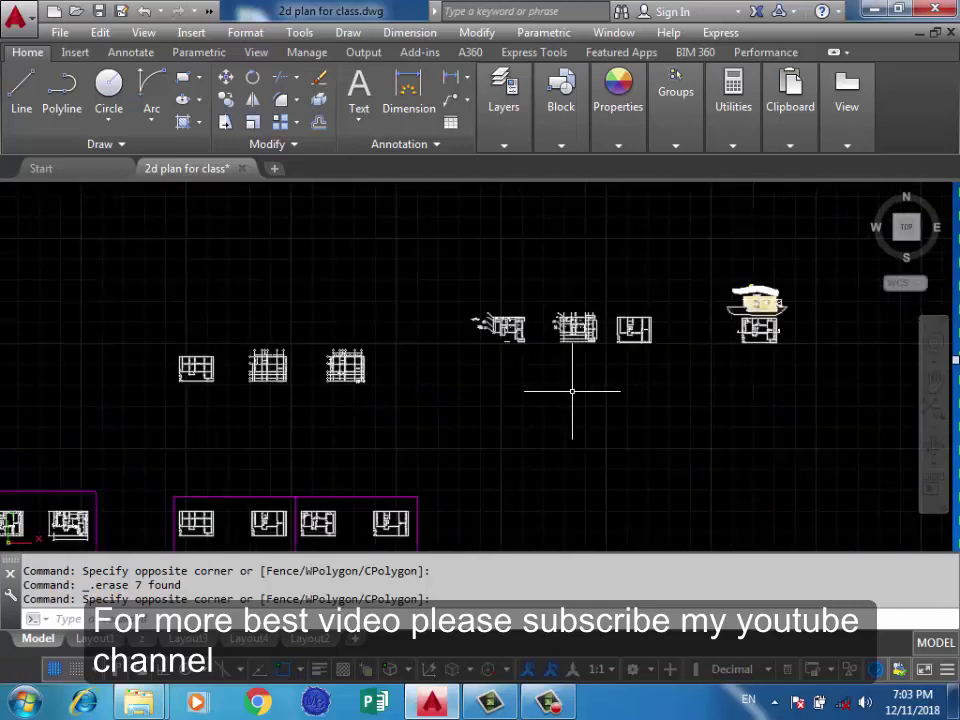
middle_drag(574, 392, 738, 322)
scroll(364, 321, up, 2)
scroll(508, 268, up, 7)
scroll(386, 274, down, 6)
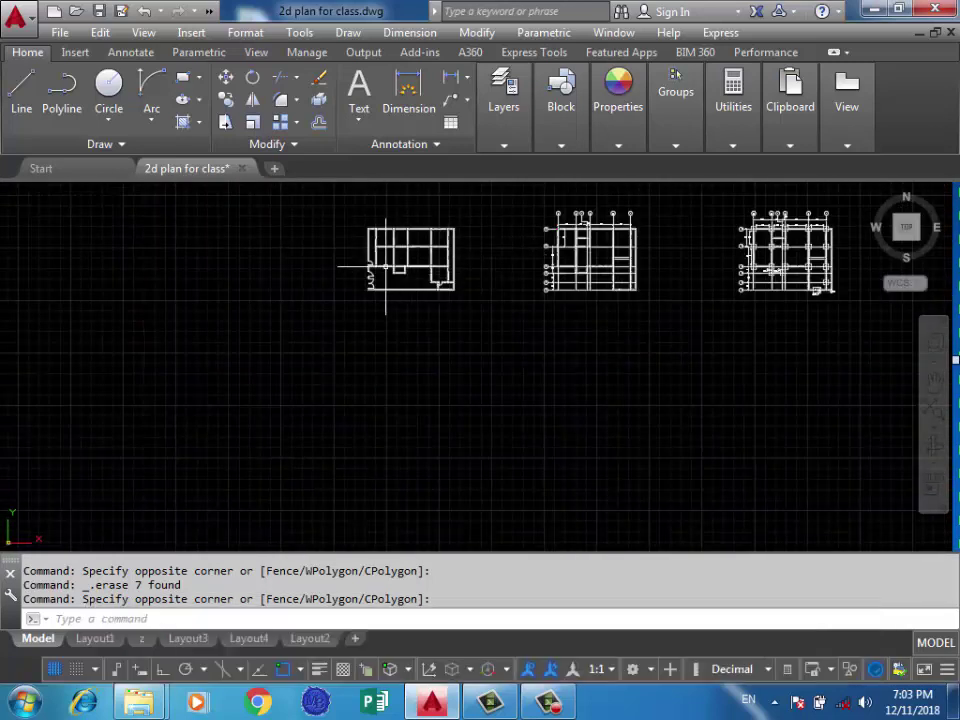
scroll(544, 259, down, 3)
scroll(735, 214, up, 3)
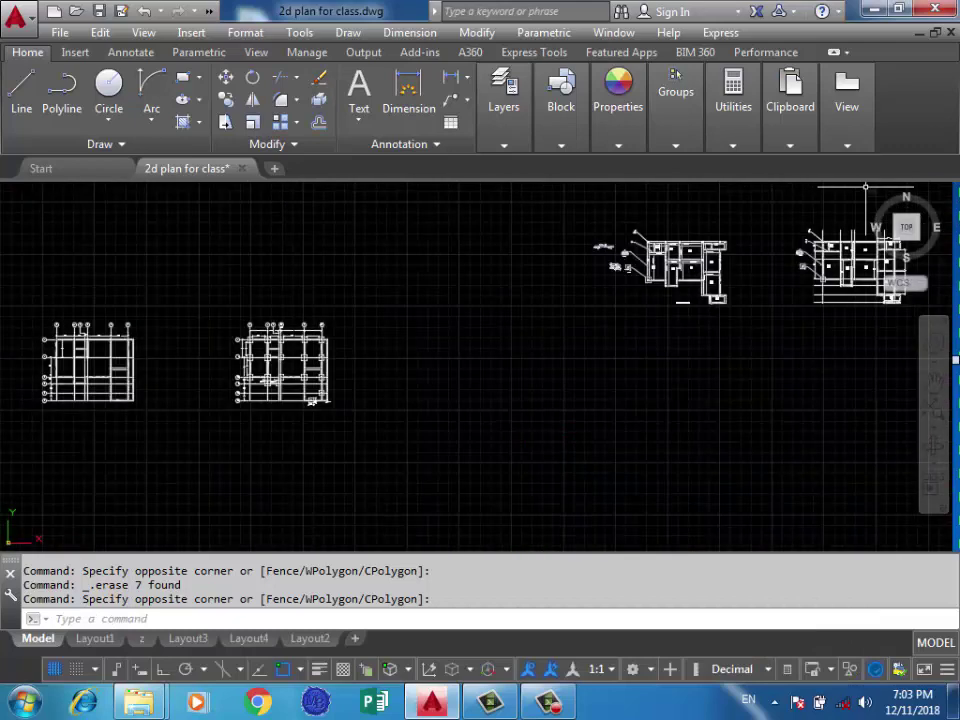
scroll(456, 300, up, 2)
scroll(536, 305, down, 3)
scroll(450, 230, up, 5)
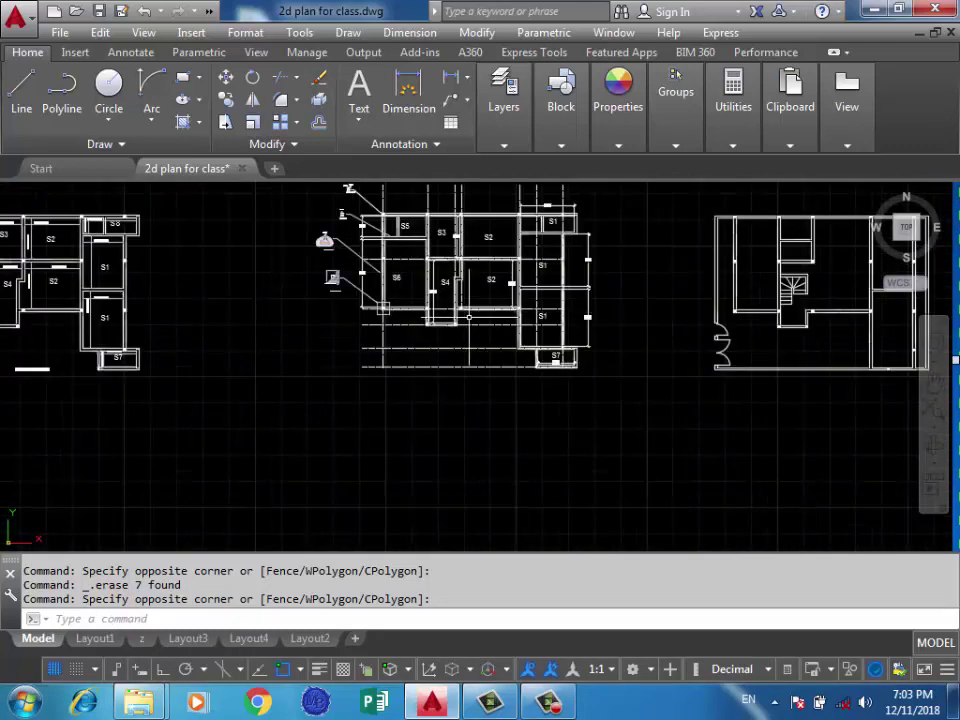
scroll(497, 300, down, 3)
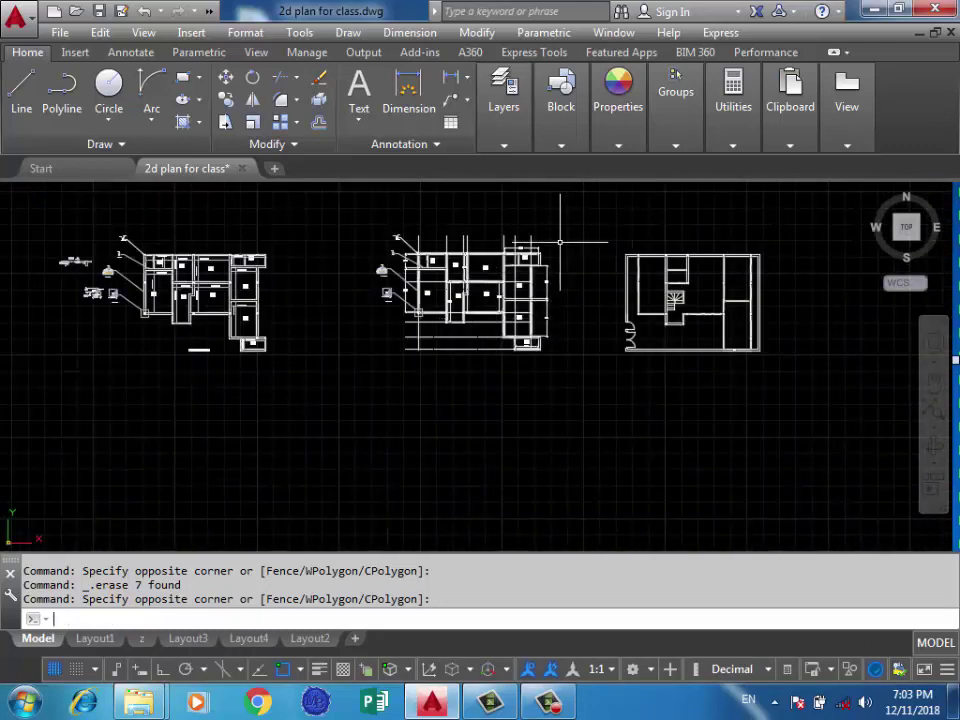
Copy the whole middle slab plan with CO into an empty area of the drawing
text(co)
key(Return)
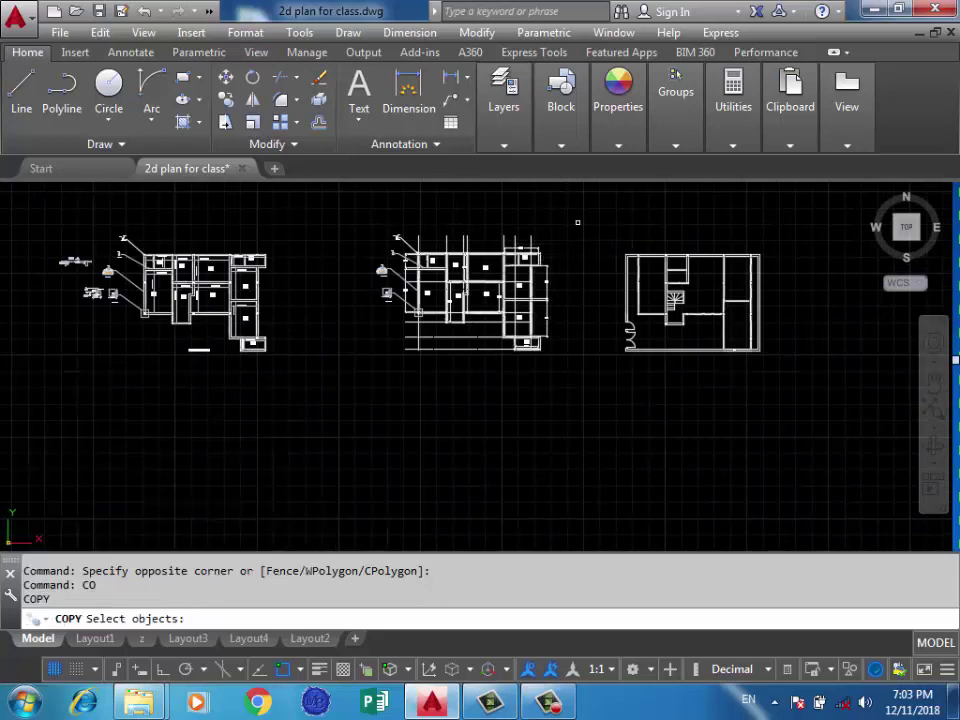
click(580, 216)
click(356, 385)
key(Return)
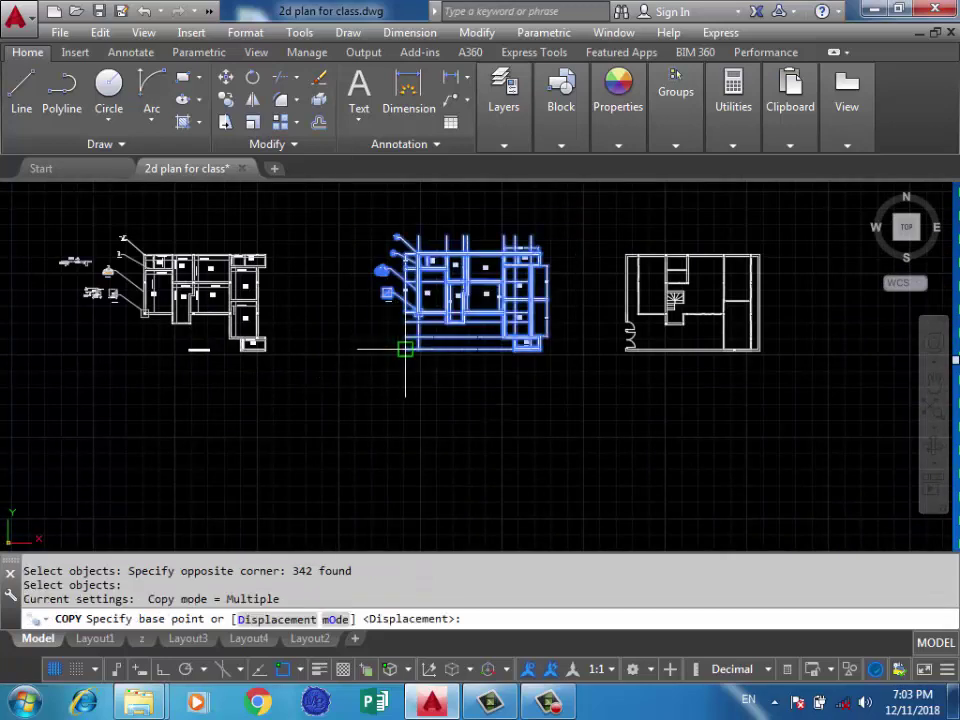
click(405, 349)
scroll(405, 349, down, 3)
scroll(439, 257, down, 2)
click(535, 228)
key(Return)
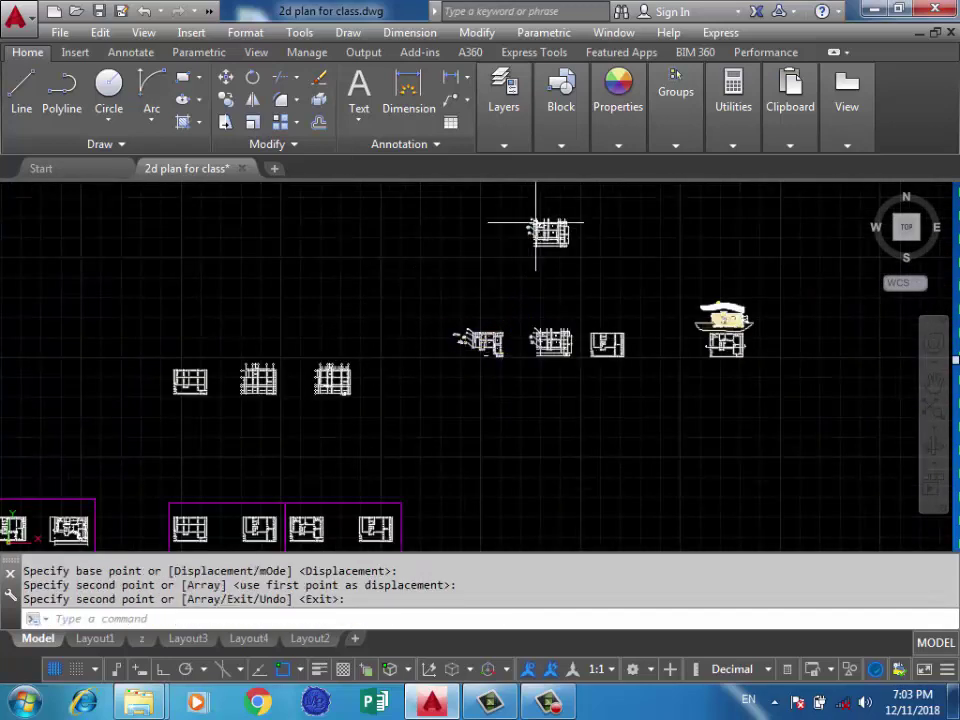
scroll(535, 228, up, 3)
scroll(510, 205, up, 2)
click(527, 188)
Erase the copy's detail symbols and all its leader lines
click(440, 241)
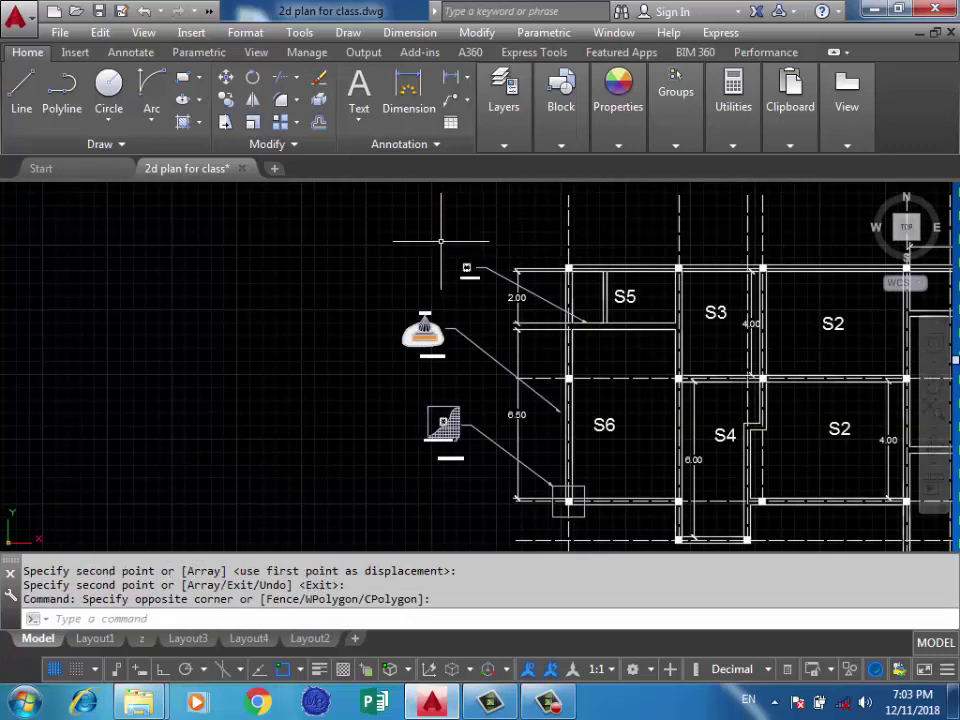
key(Delete)
click(480, 237)
click(400, 498)
key(Delete)
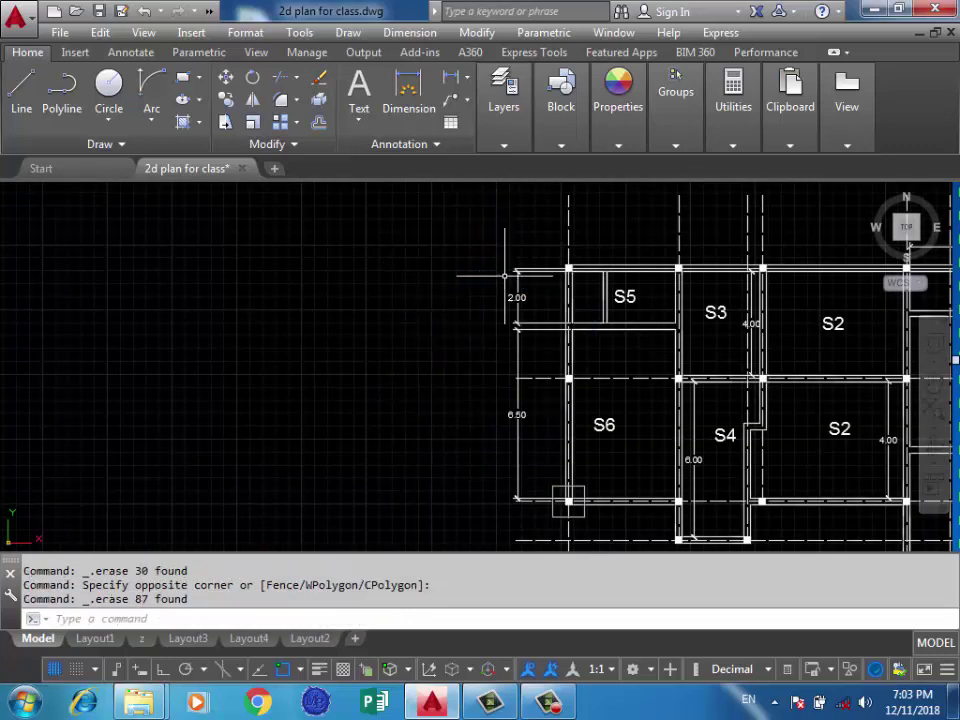
Delete the 2.00 and 6.50 dimensions from the copied plan
click(547, 229)
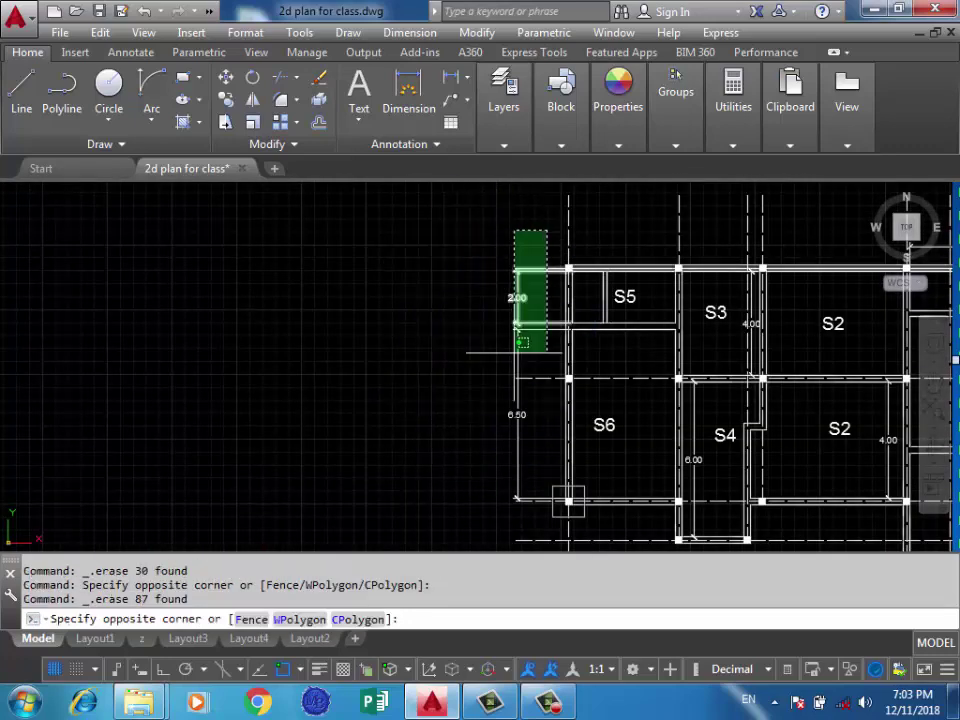
click(477, 237)
click(515, 242)
scroll(513, 242, up, 4)
click(443, 336)
scroll(518, 243, down, 4)
key(Delete)
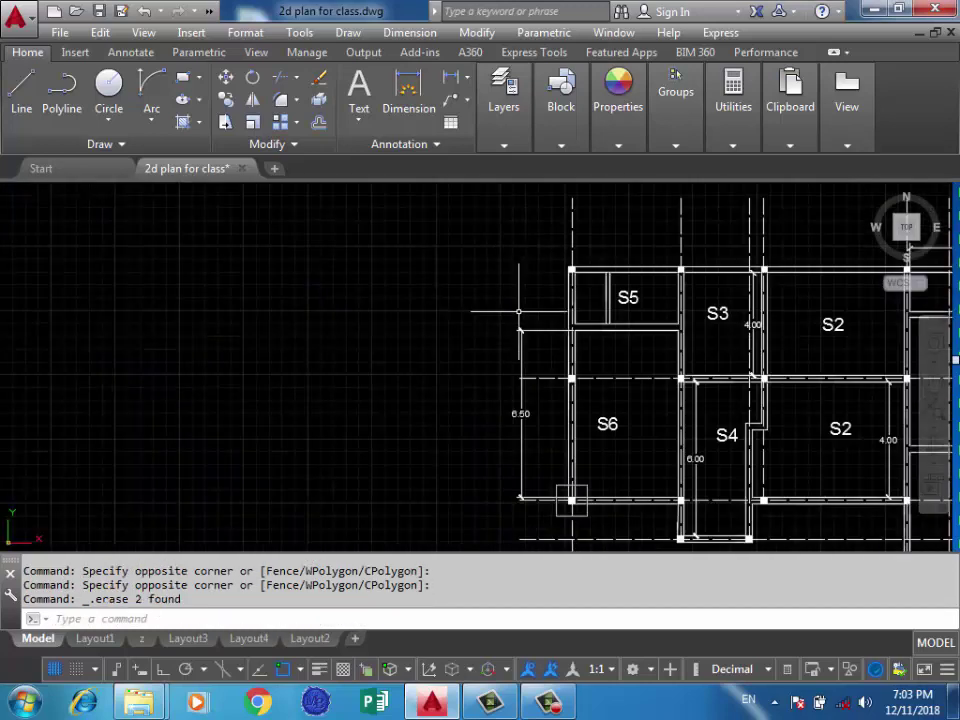
click(536, 306)
click(515, 355)
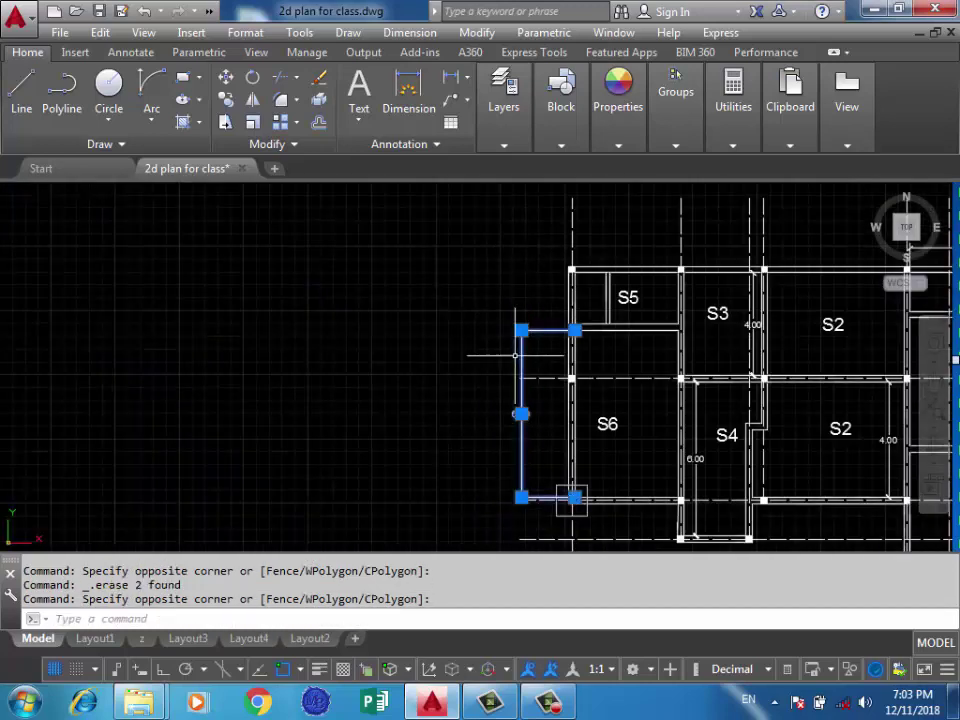
key(Delete)
Remove one vertical dashed grid line from the copied plan
scroll(528, 393, down, 2)
middle_drag(529, 392, 511, 258)
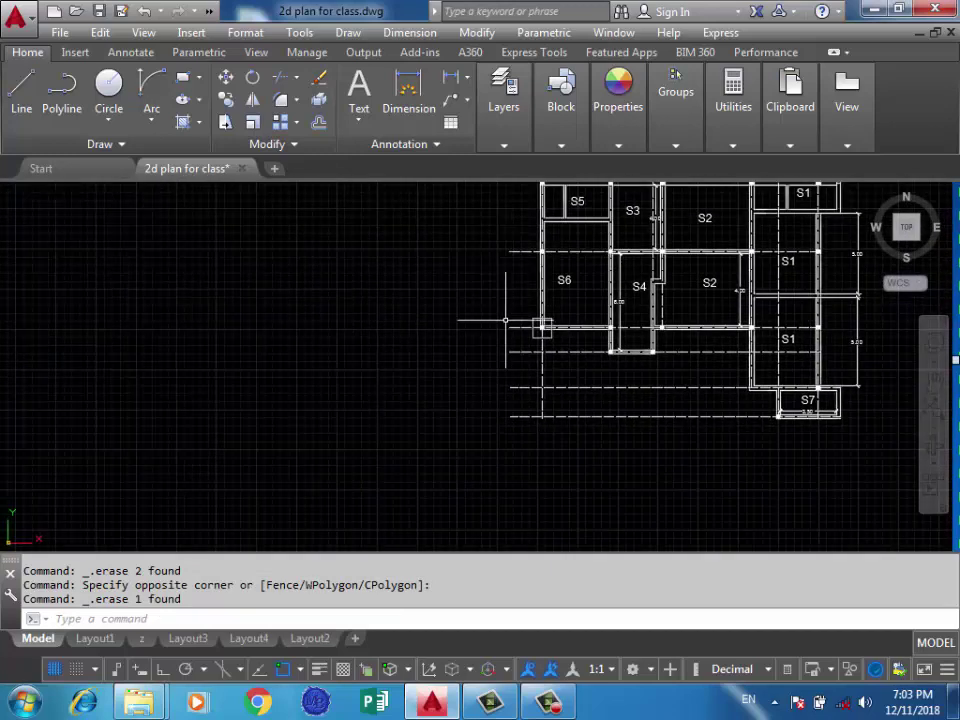
scroll(520, 395, up, 4)
click(525, 380)
click(482, 392)
key(Delete)
scroll(642, 293, down, 4)
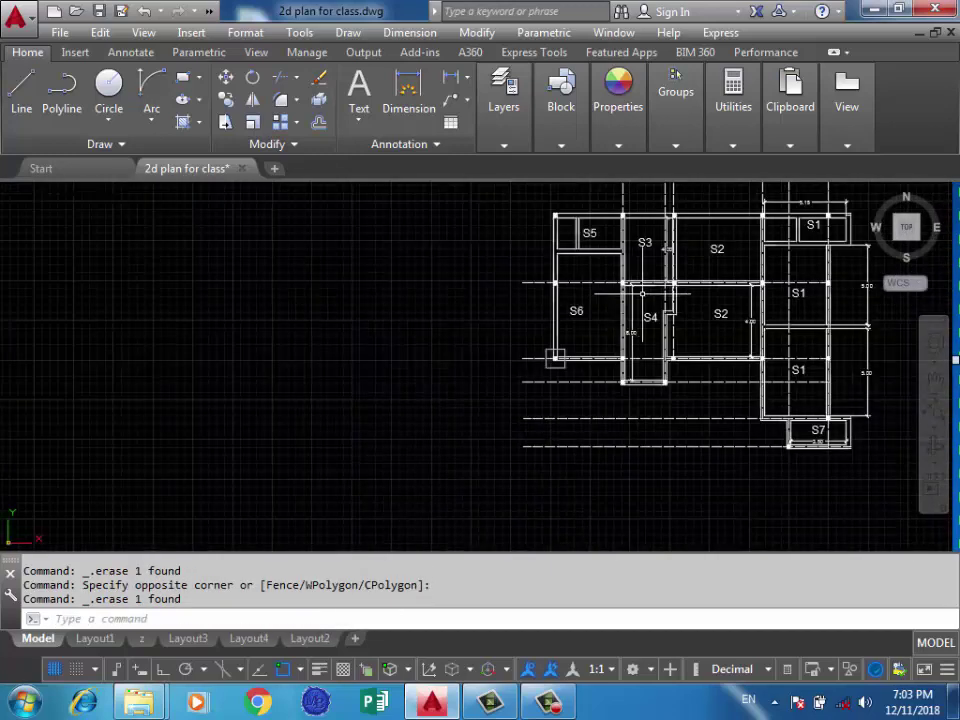
middle_drag(642, 293, 567, 413)
scroll(698, 353, up, 4)
scroll(708, 348, up, 2)
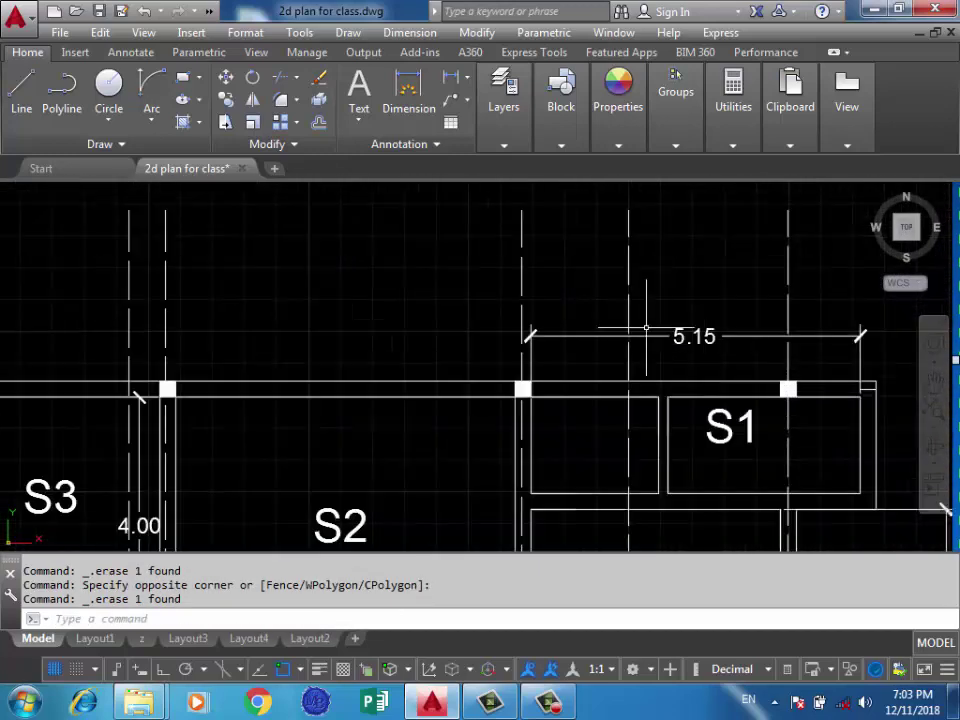
scroll(646, 328, down, 5)
middle_drag(600, 240, 640, 254)
scroll(674, 318, down, 2)
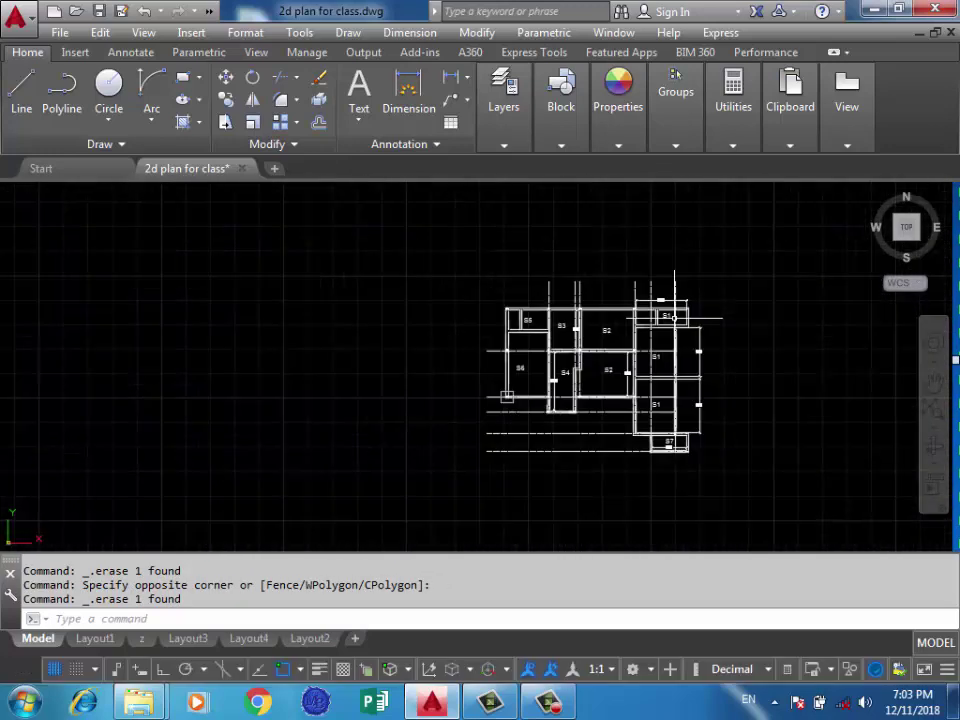
scroll(640, 342, up, 5)
scroll(716, 286, down, 2)
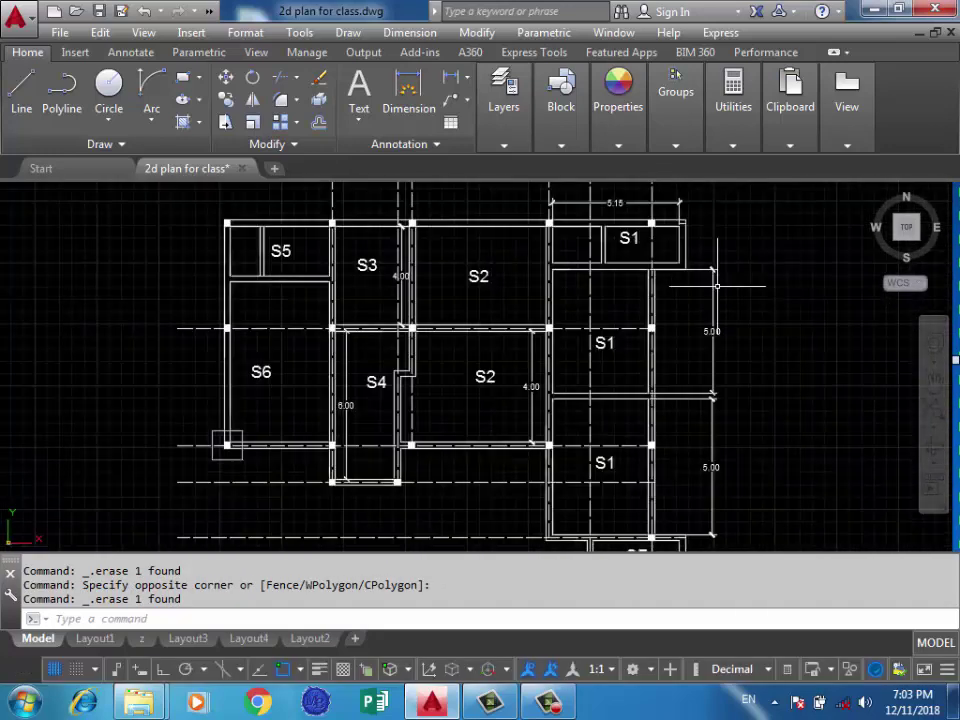
middle_drag(480, 405, 473, 402)
scroll(527, 392, down, 2)
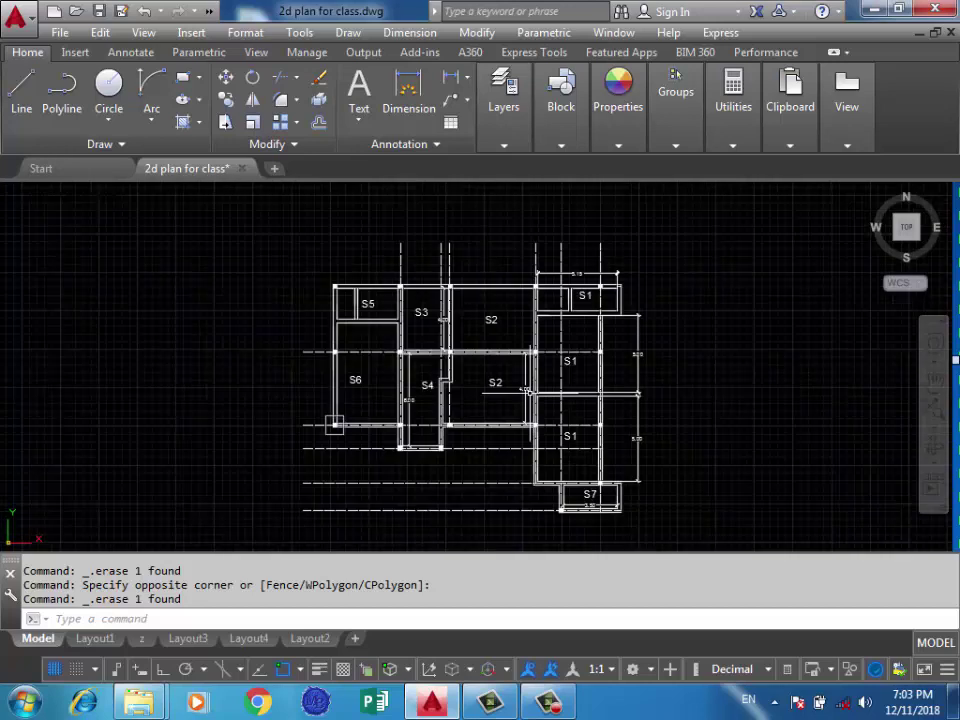
scroll(598, 301, up, 2)
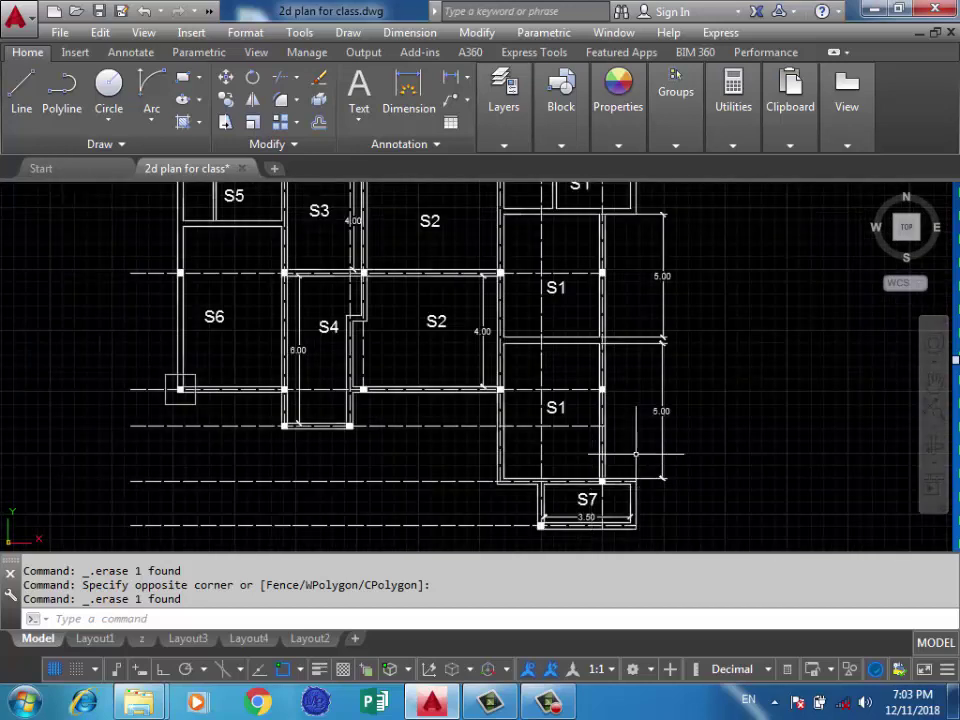
scroll(583, 350, down, 2)
scroll(612, 376, up, 2)
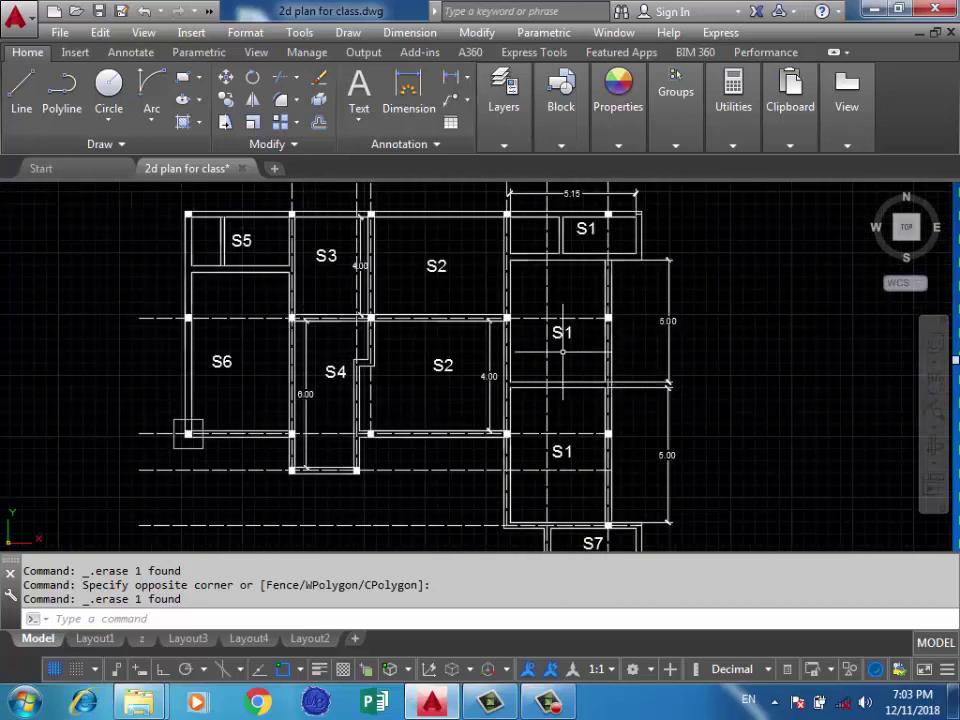
middle_drag(562, 352, 620, 344)
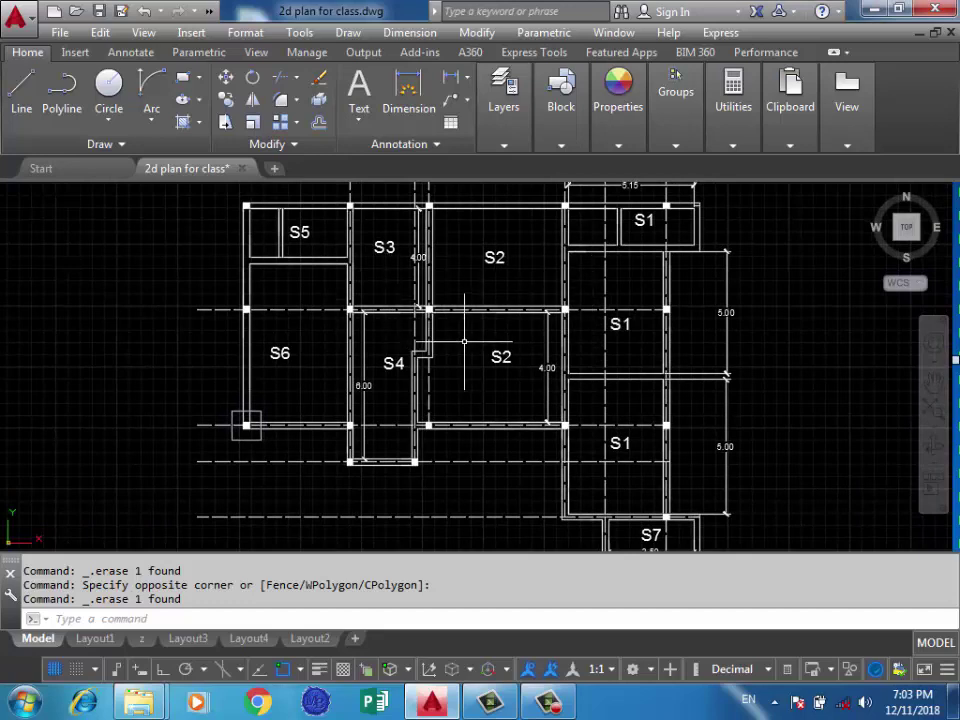
scroll(585, 349, down, 2)
scroll(615, 258, up, 2)
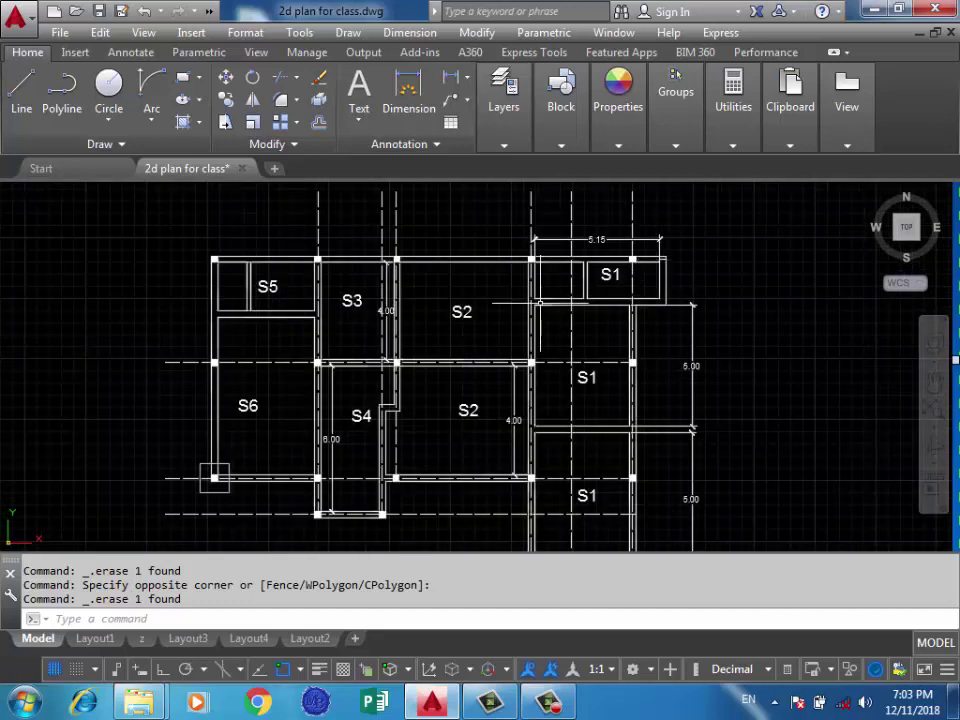
scroll(632, 260, up, 4)
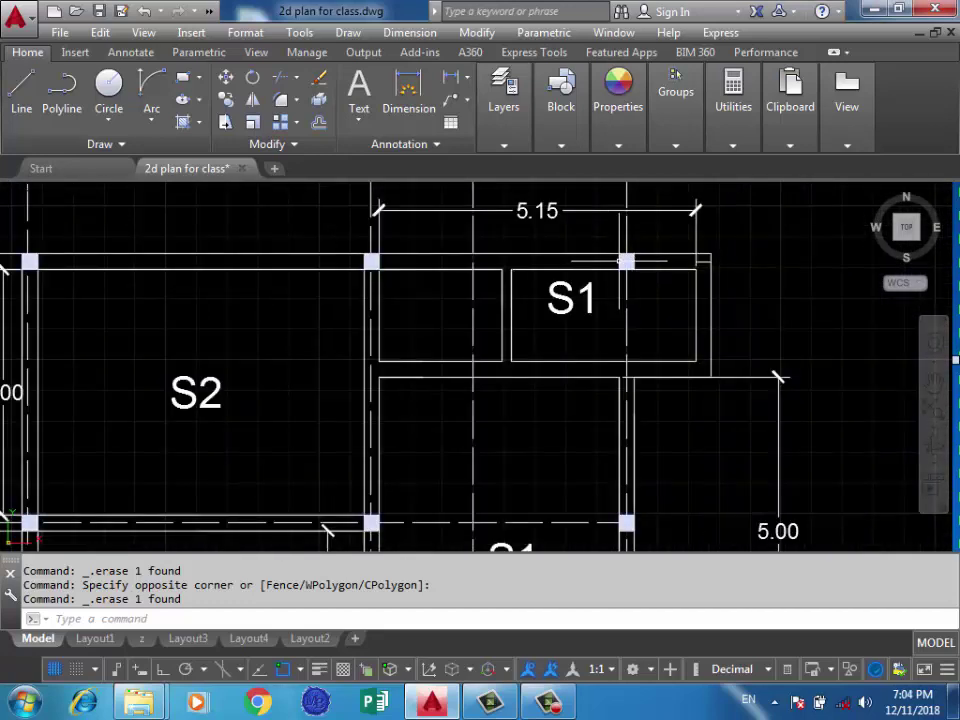
scroll(626, 261, down, 2)
scroll(672, 272, down, 2)
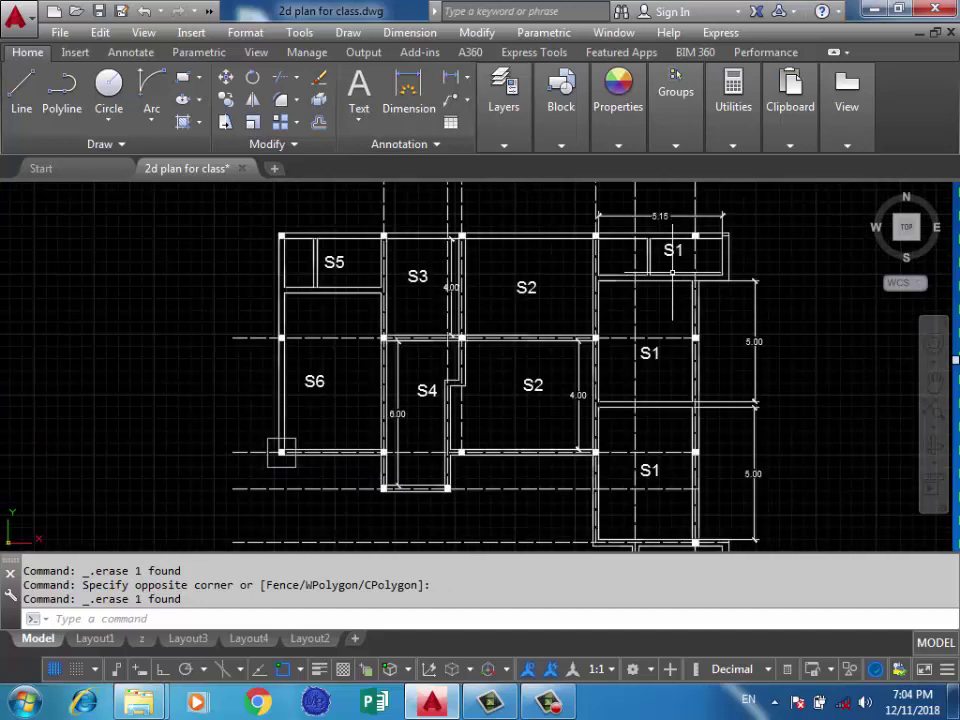
scroll(672, 272, down, 2)
scroll(682, 313, up, 2)
middle_drag(252, 306, 450, 333)
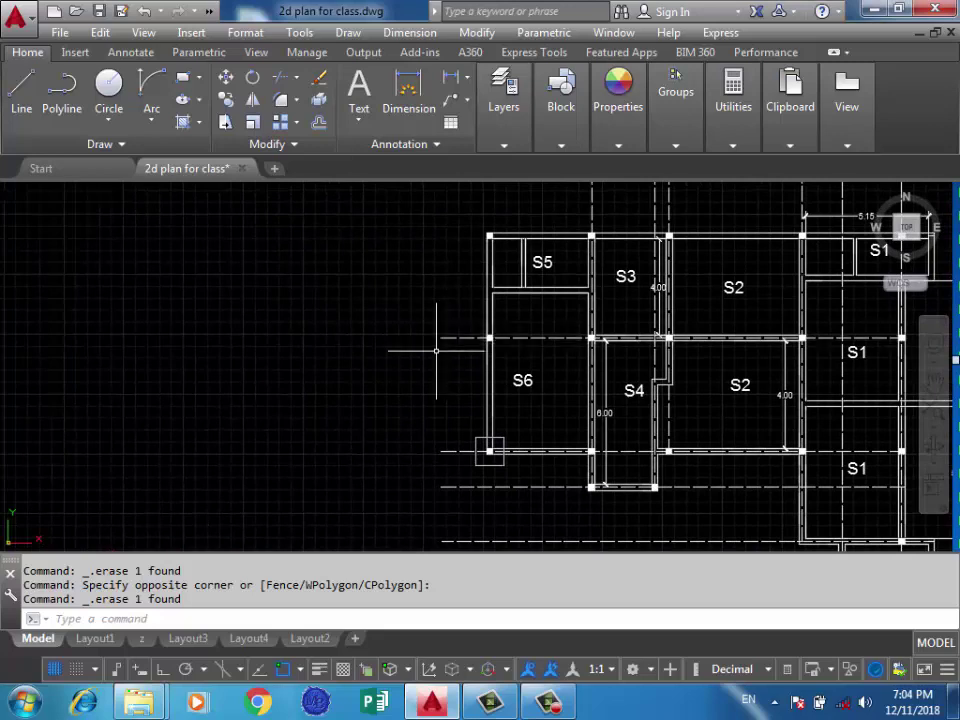
scroll(422, 342, down, 2)
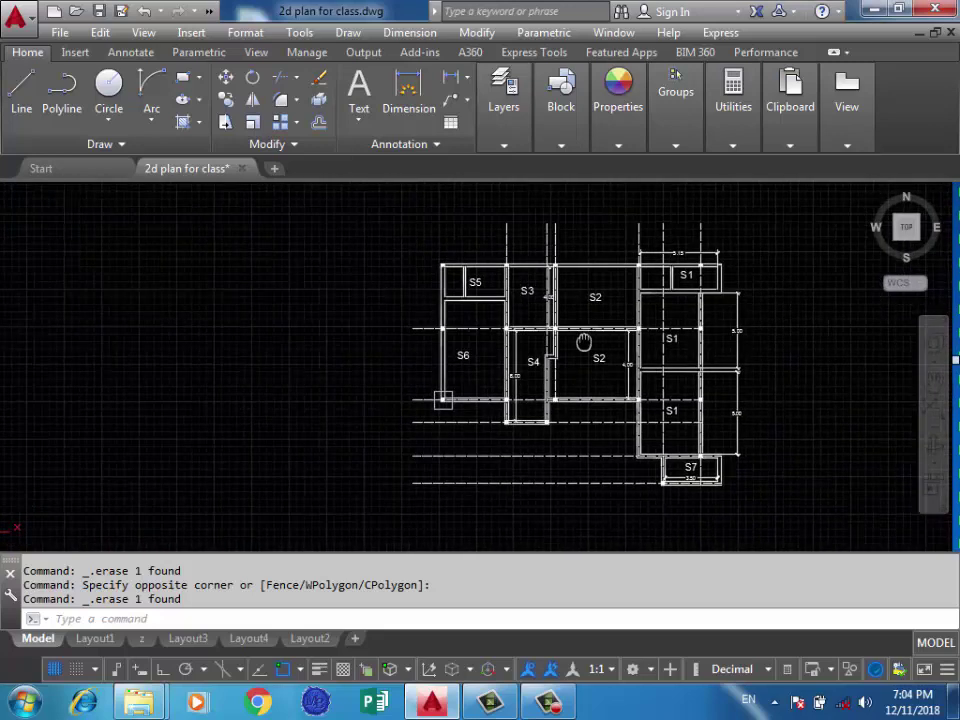
scroll(626, 328, up, 3)
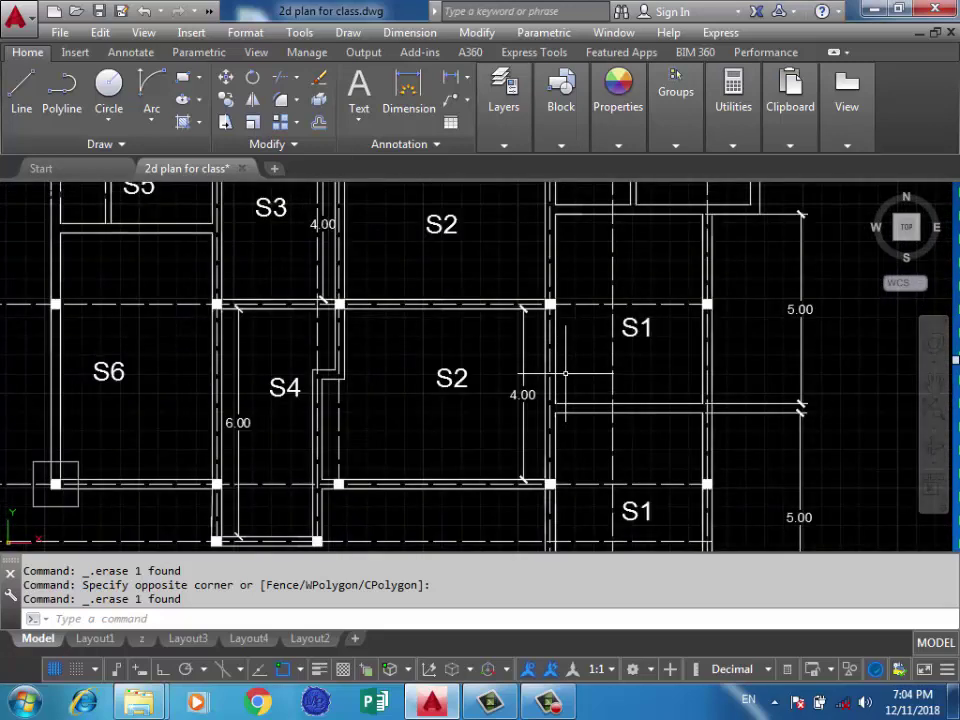
scroll(641, 393, down, 3)
middle_drag(555, 394, 518, 393)
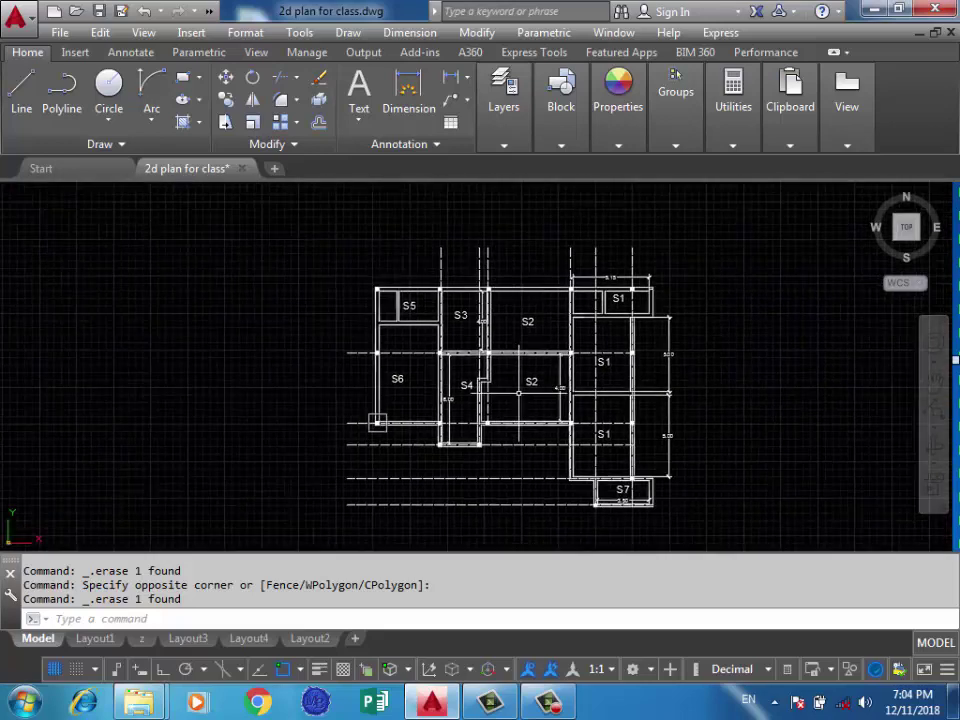
scroll(610, 365, up, 2)
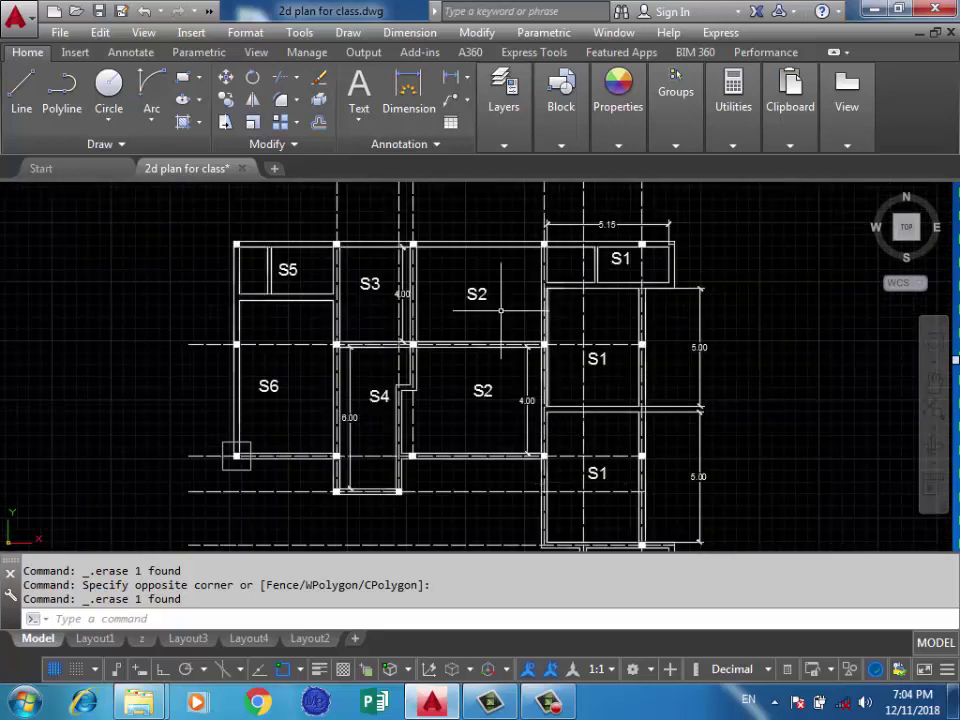
middle_drag(503, 390, 517, 353)
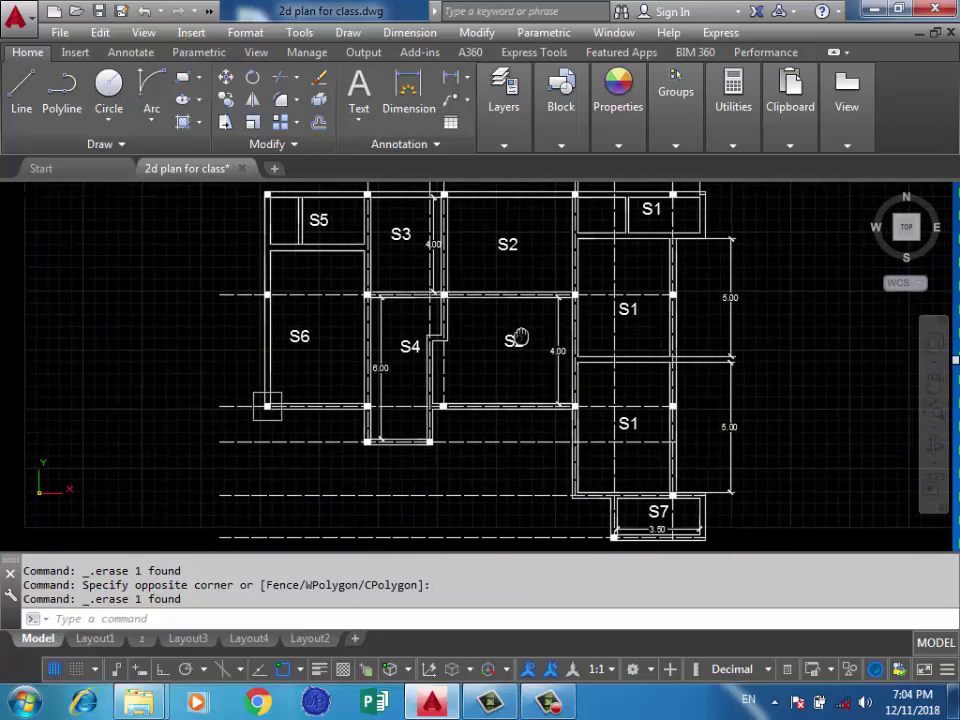
middle_drag(585, 333, 595, 333)
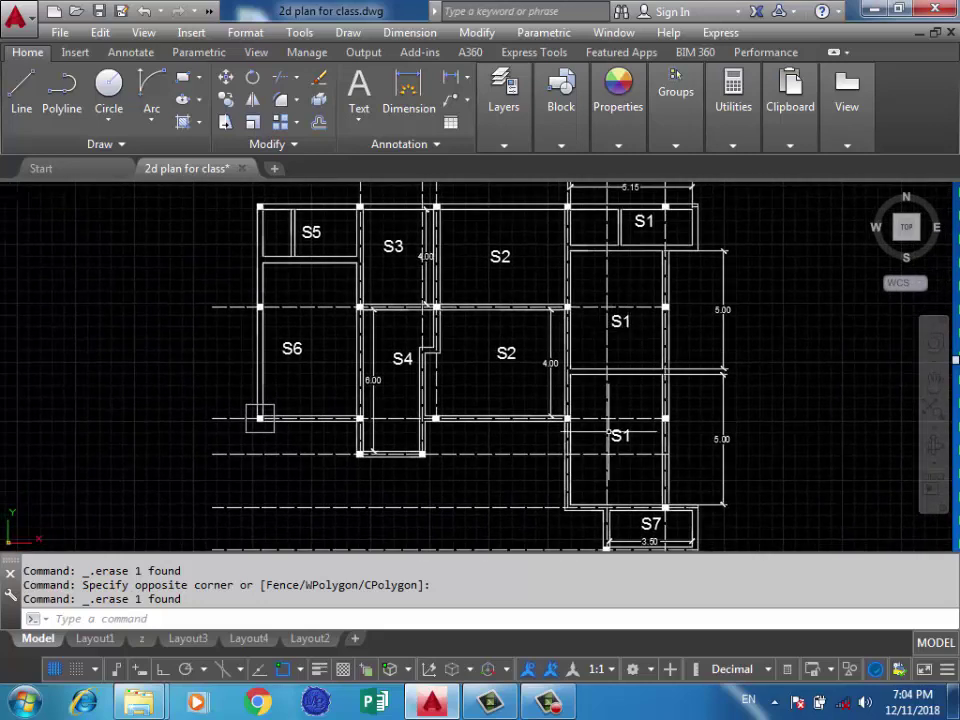
middle_drag(608, 433, 601, 358)
middle_drag(545, 271, 618, 350)
middle_drag(514, 369, 453, 403)
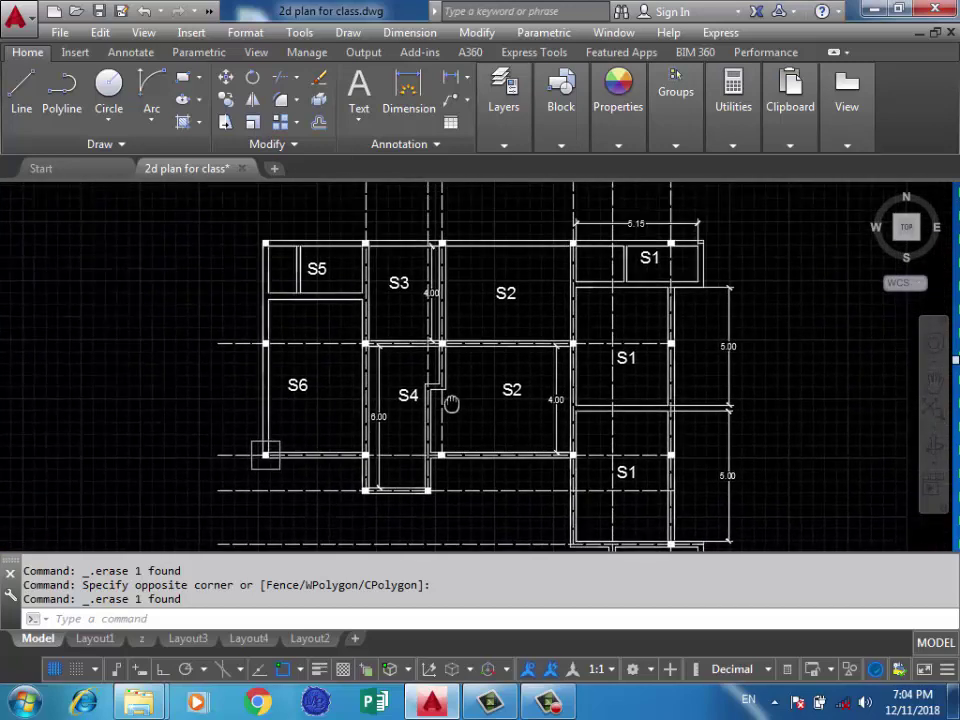
Change the top-right slab label under the 5.15 dimension from S1 to S8
scroll(657, 240, up, 5)
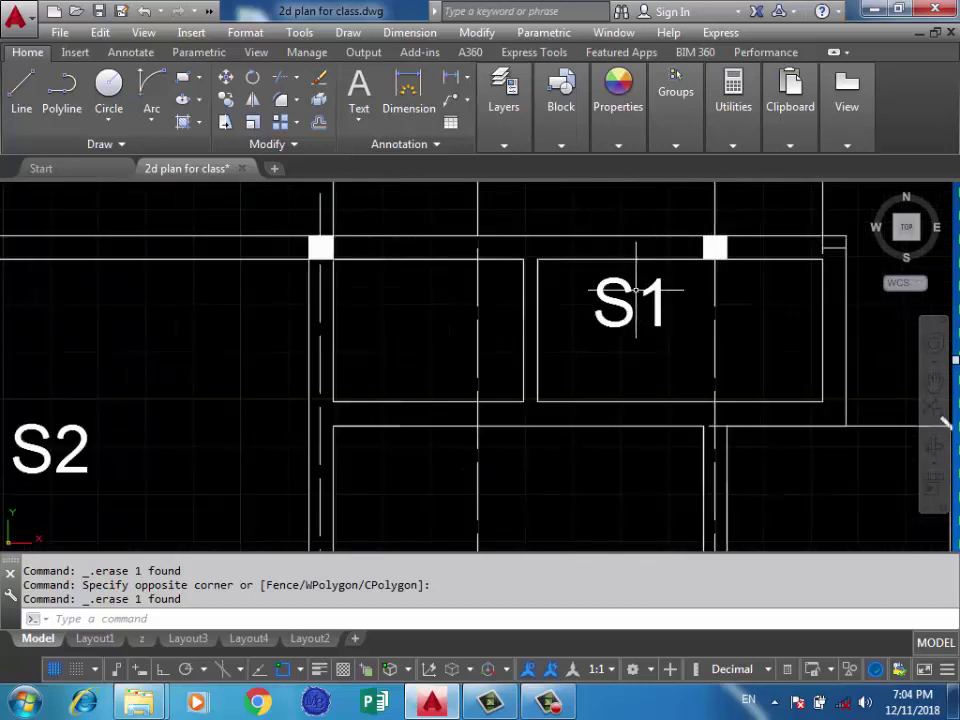
click(615, 300)
click(614, 310)
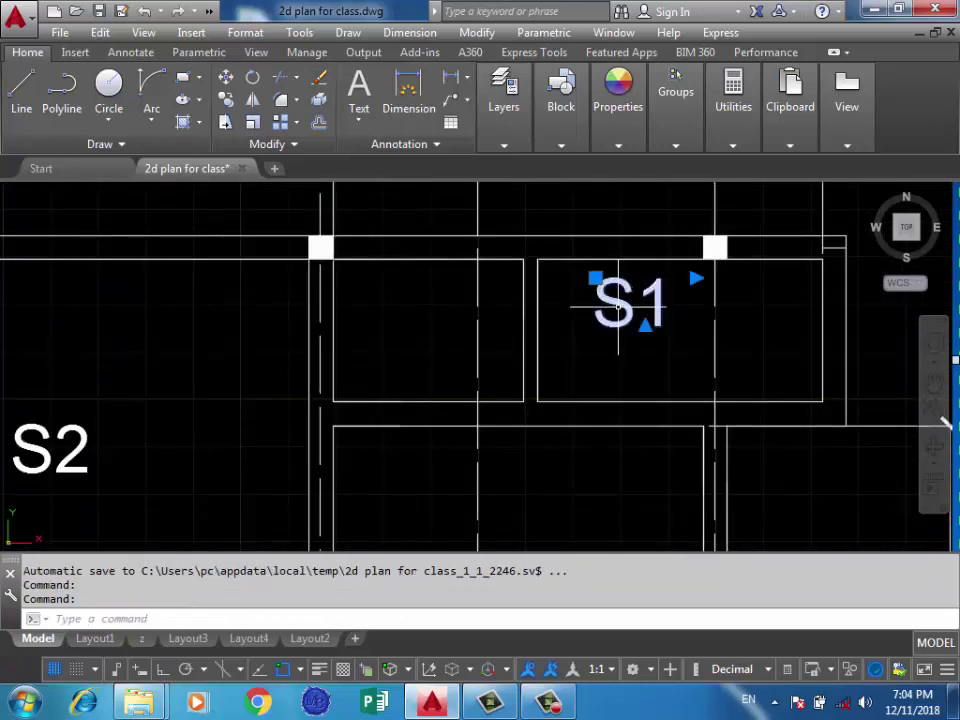
click(619, 300)
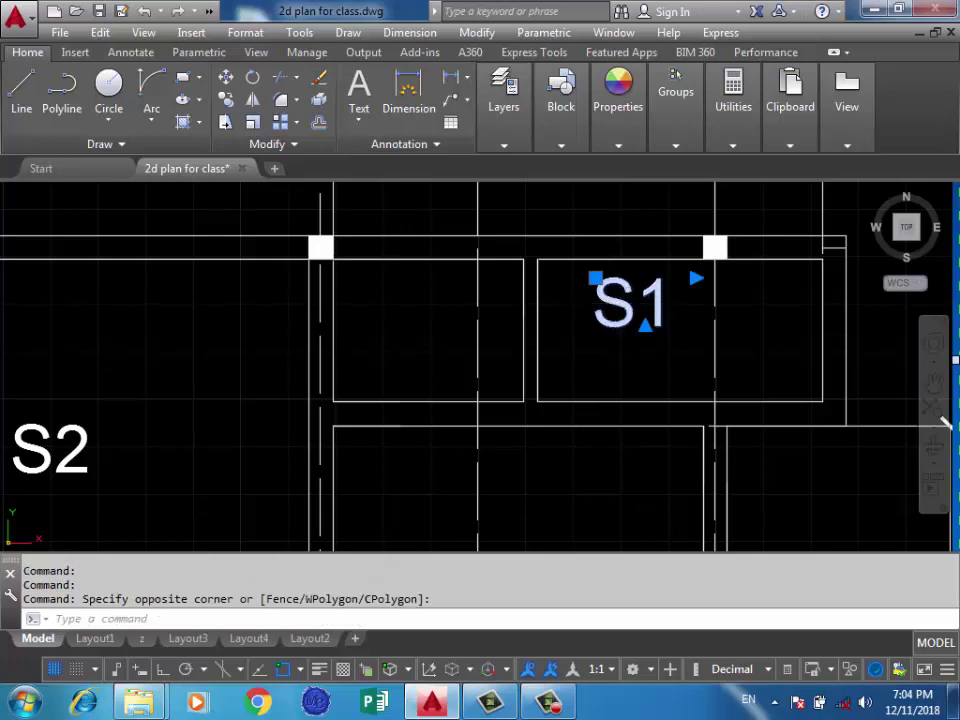
double_click(637, 310)
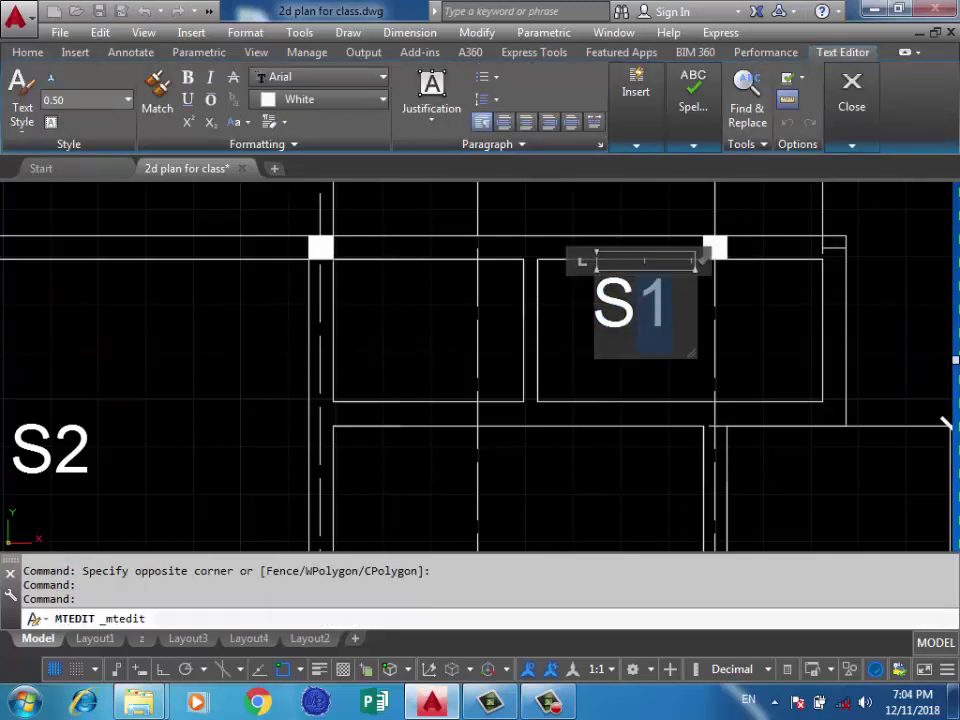
text(8)
click(497, 279)
scroll(497, 279, down, 5)
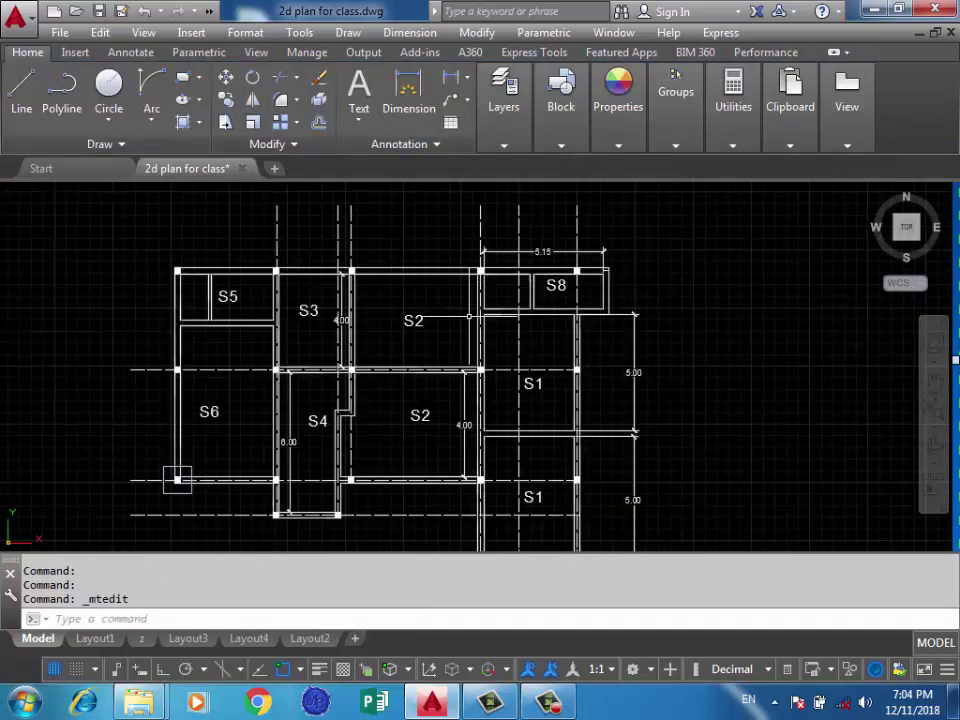
middle_drag(467, 316, 525, 226)
middle_drag(595, 308, 490, 332)
scroll(558, 308, up, 2)
scroll(547, 296, up, 2)
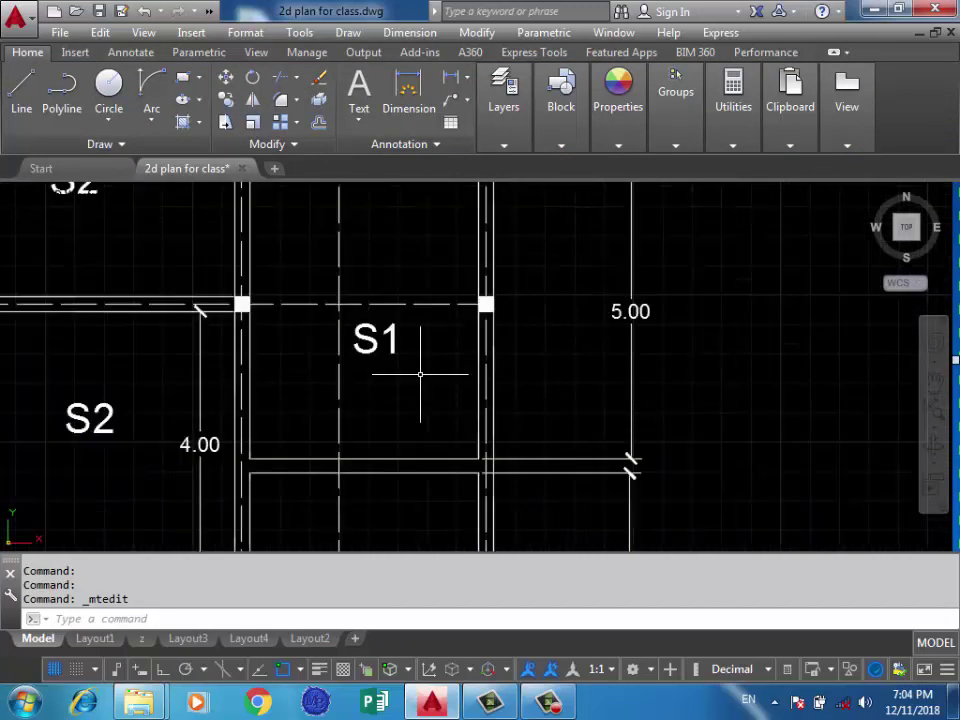
scroll(433, 410, down, 2)
mouse_move(497, 383)
middle_down()
mouse_move(491, 336)
mouse_move(568, 281)
middle_up()
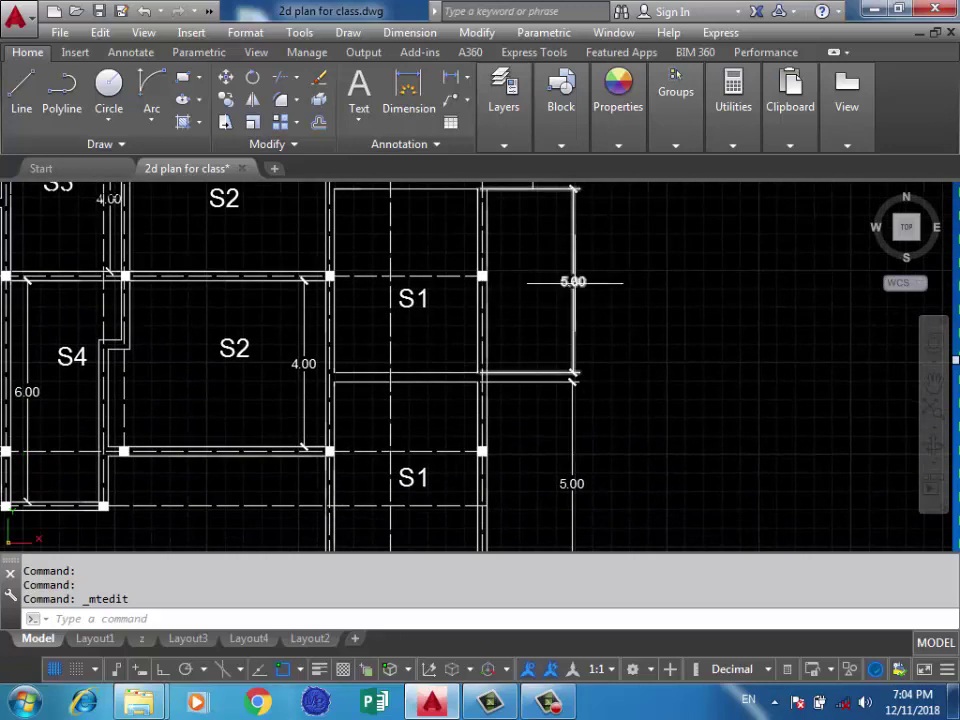
middle_drag(534, 381, 613, 381)
mouse_move(499, 370)
middle_down()
mouse_move(561, 382)
mouse_move(553, 444)
middle_up()
scroll(525, 376, down, 2)
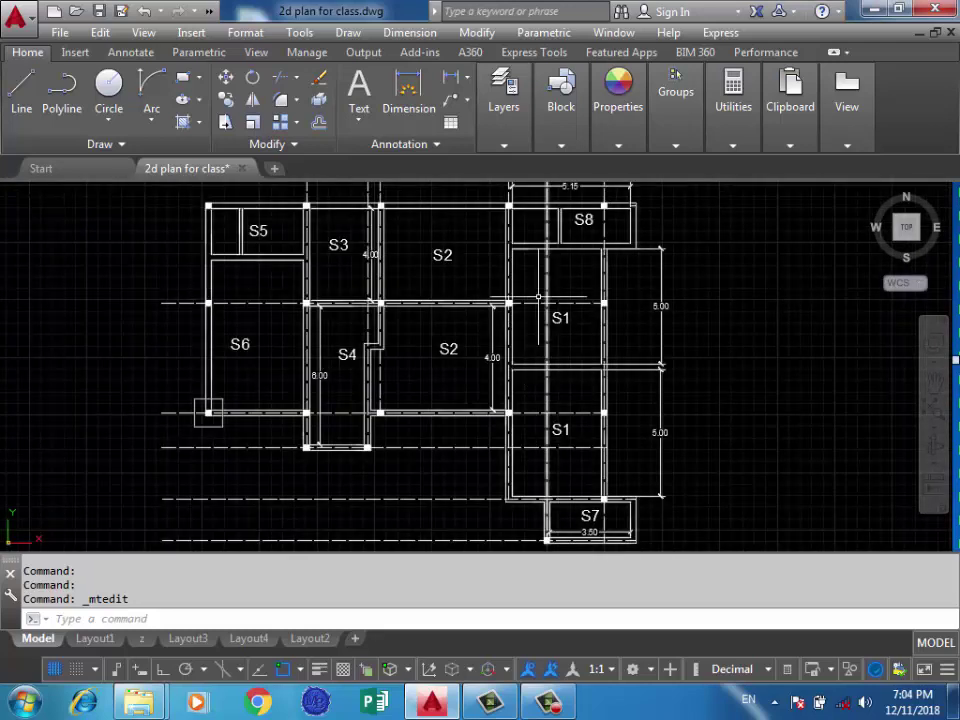
middle_drag(540, 329, 578, 331)
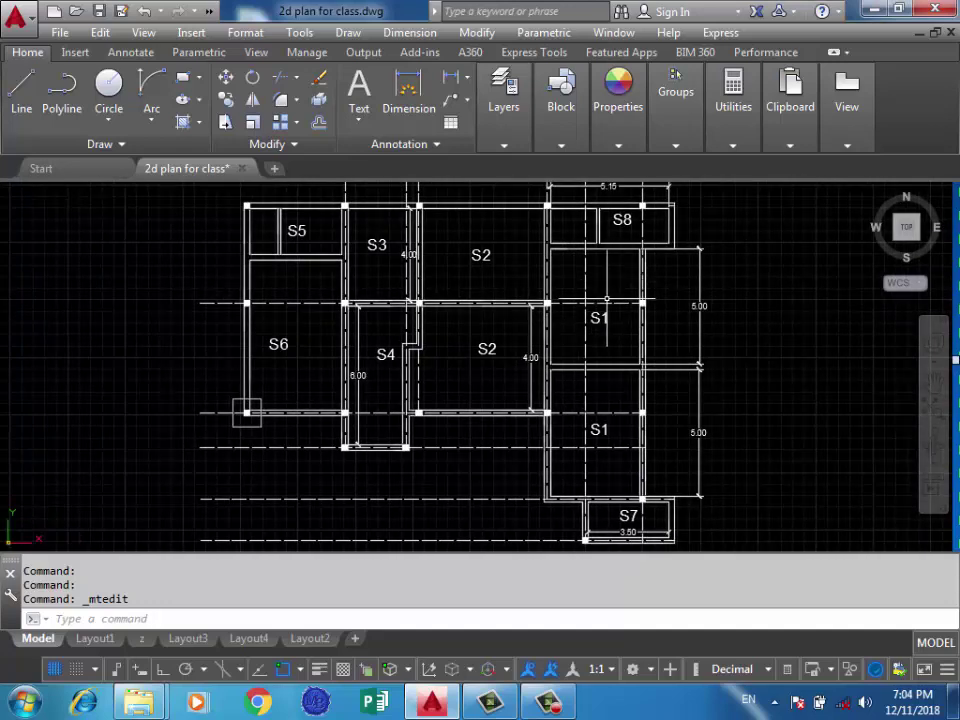
scroll(607, 299, up, 4)
scroll(600, 330, down, 5)
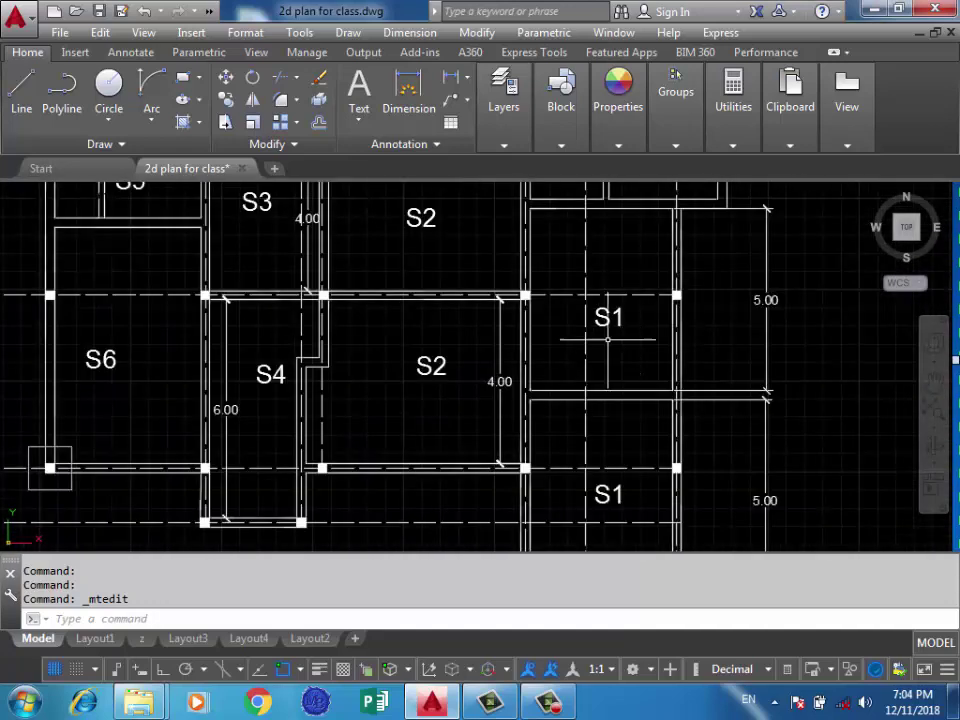
middle_drag(574, 347, 582, 291)
scroll(627, 350, down, 2)
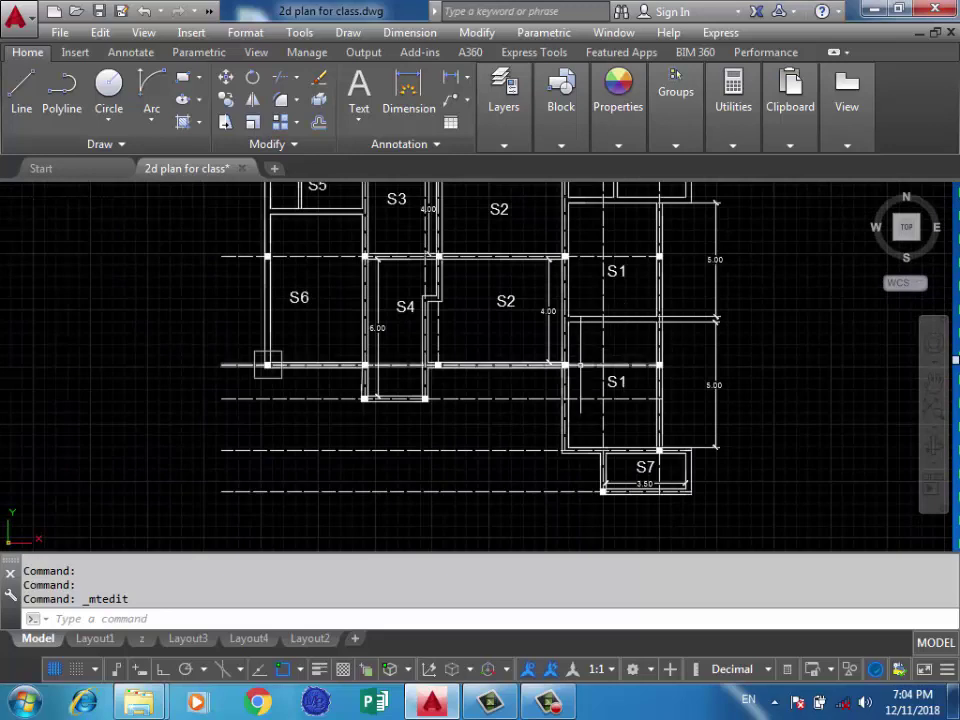
middle_drag(597, 255, 581, 361)
scroll(583, 360, up, 2)
scroll(585, 350, up, 2)
click(554, 382)
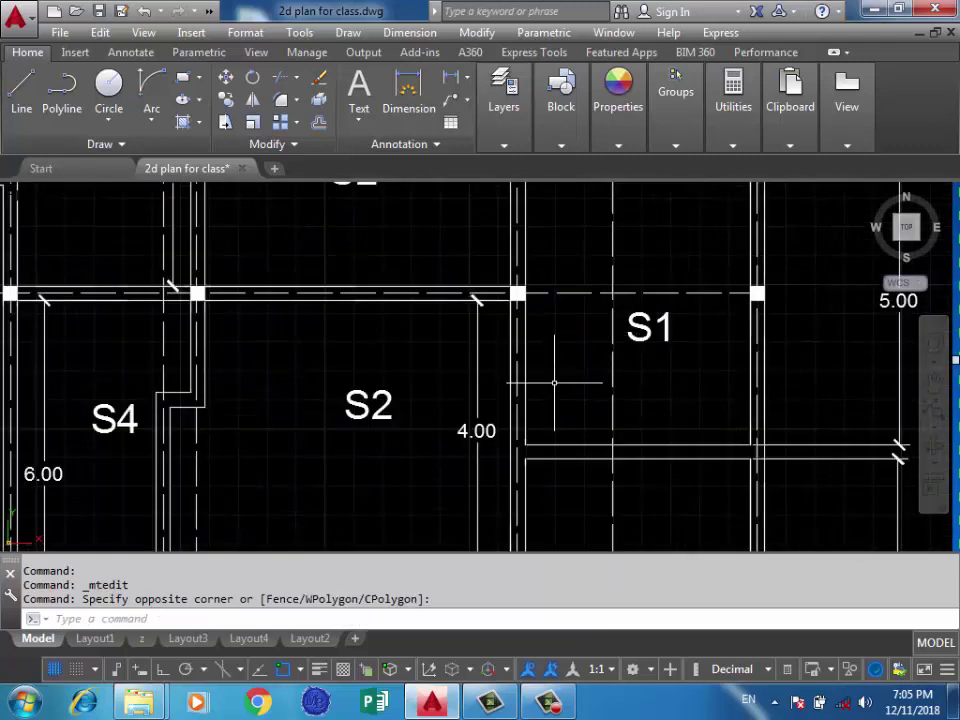
scroll(556, 380, down, 2)
scroll(564, 372, down, 2)
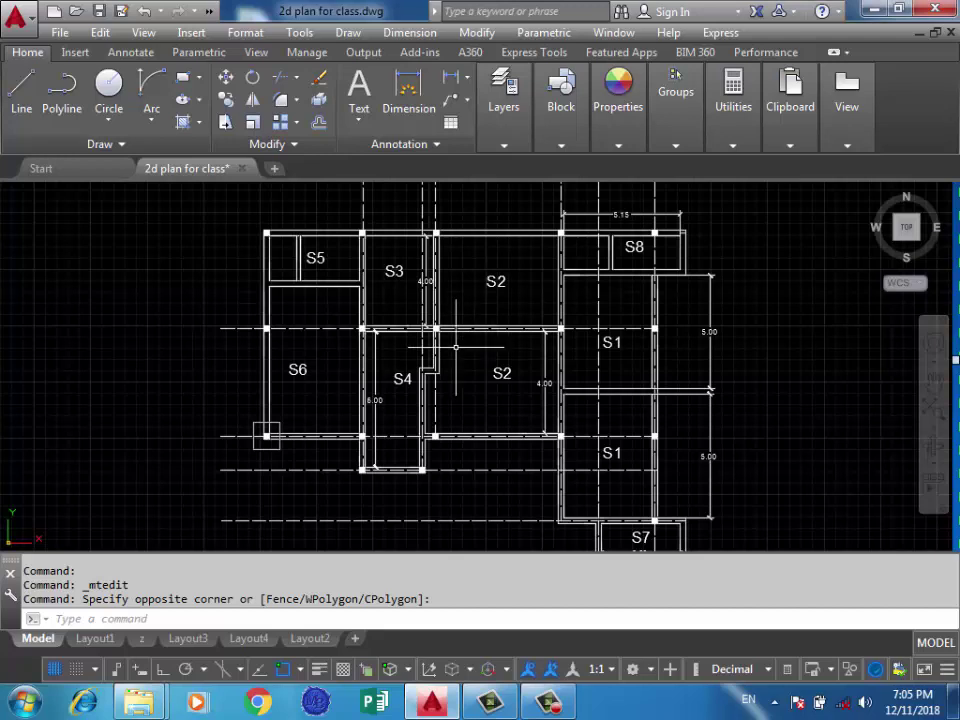
middle_drag(579, 358, 628, 339)
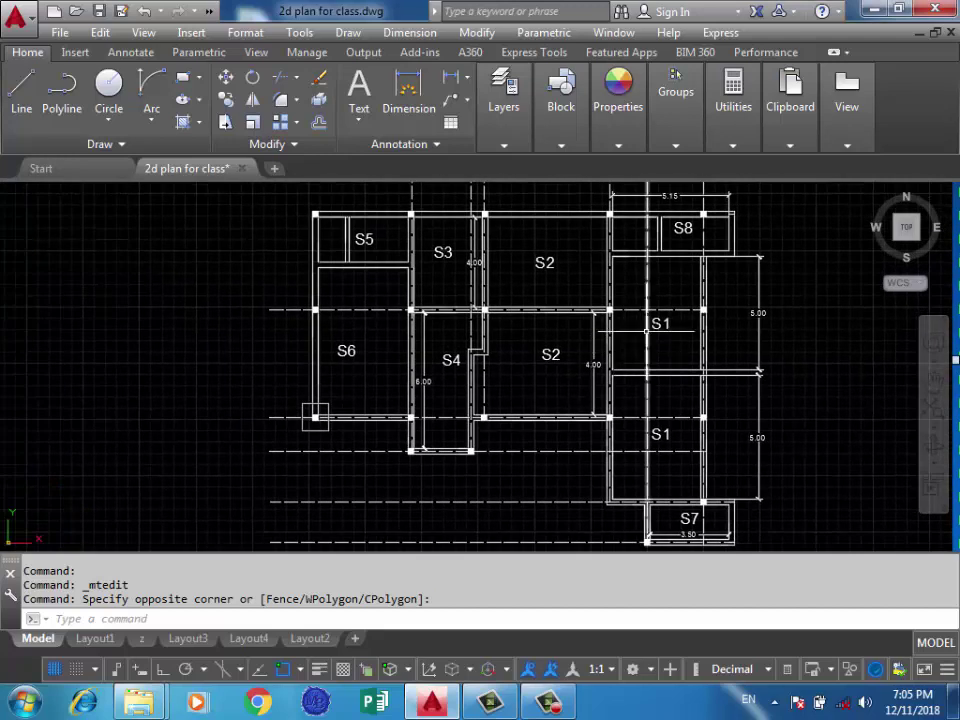
middle_drag(662, 435, 666, 419)
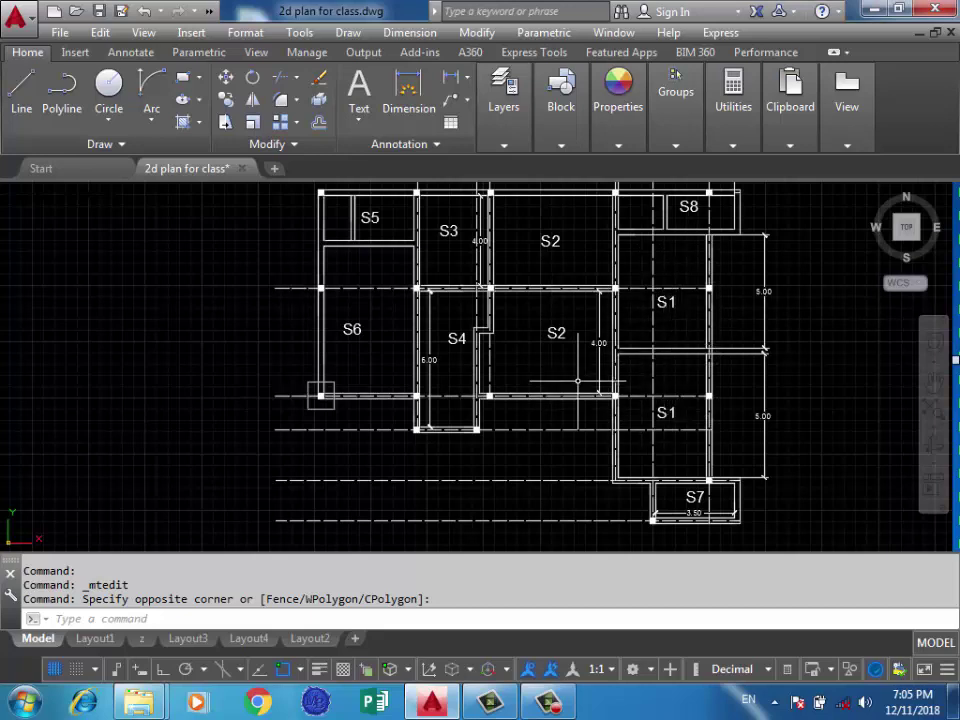
middle_drag(585, 383, 628, 392)
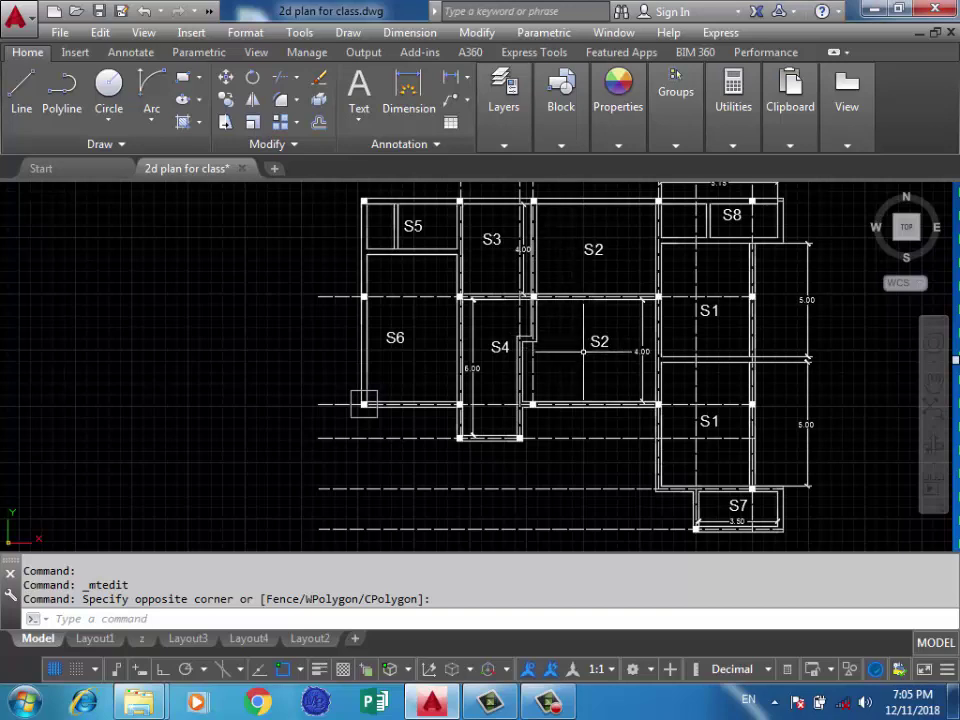
double_click(578, 359)
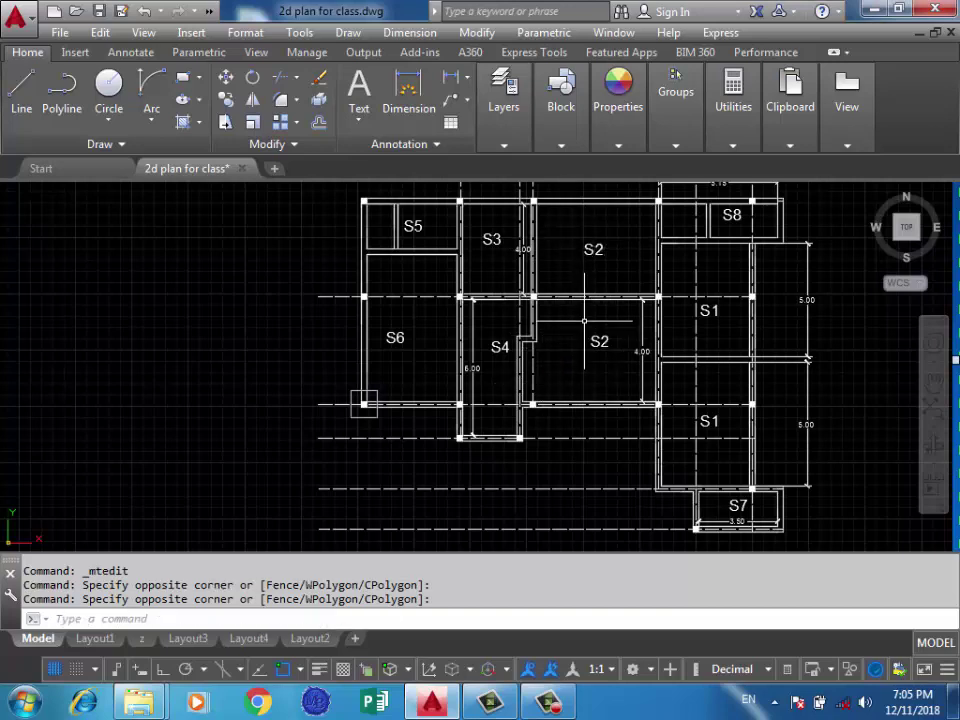
mouse_move(507, 287)
middle_down()
mouse_move(520, 302)
mouse_move(580, 319)
middle_up()
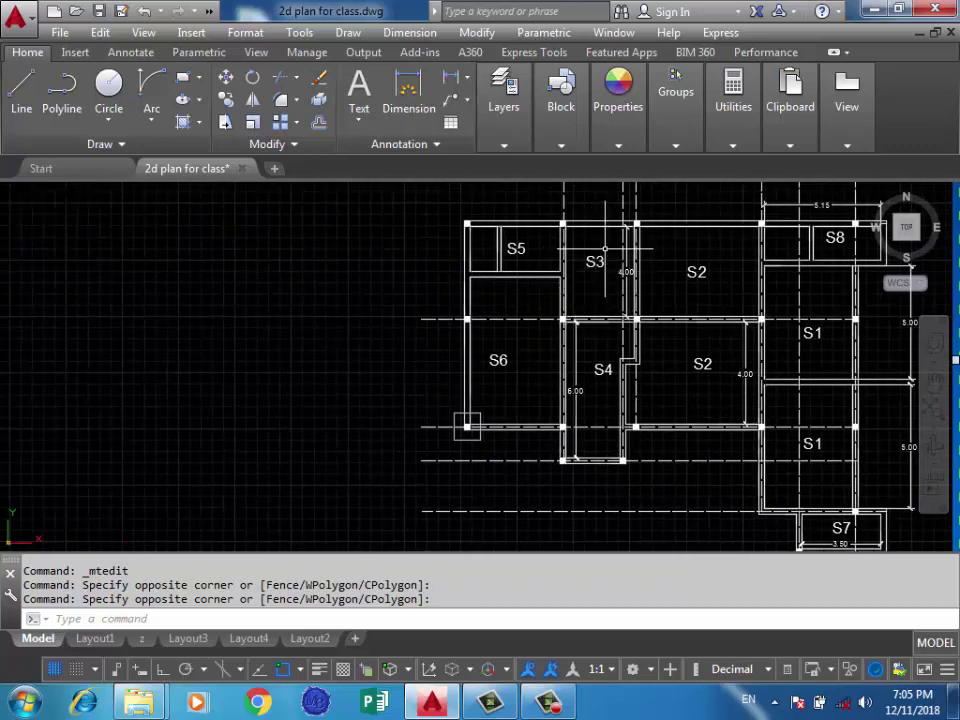
click(605, 247)
click(590, 240)
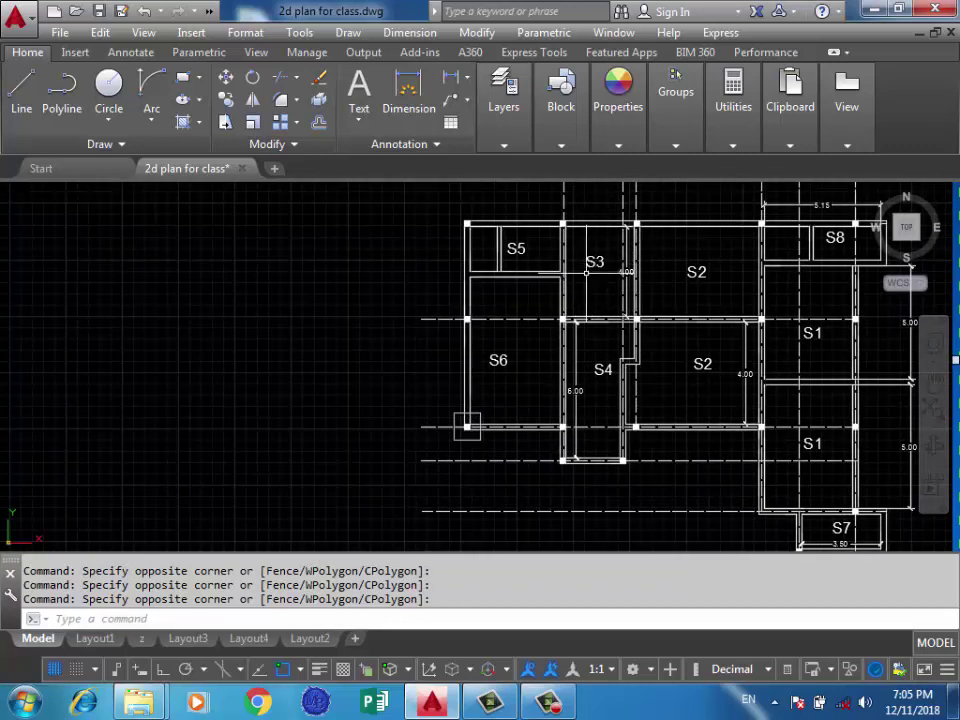
scroll(502, 255, up, 2)
scroll(620, 350, down, 1)
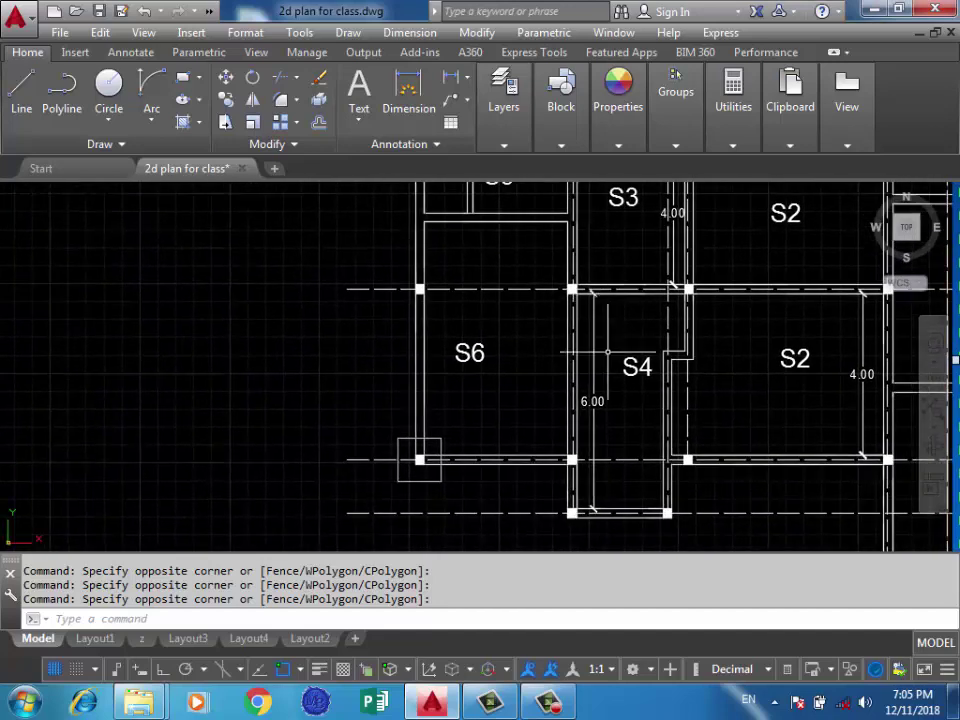
scroll(642, 334, down, 1)
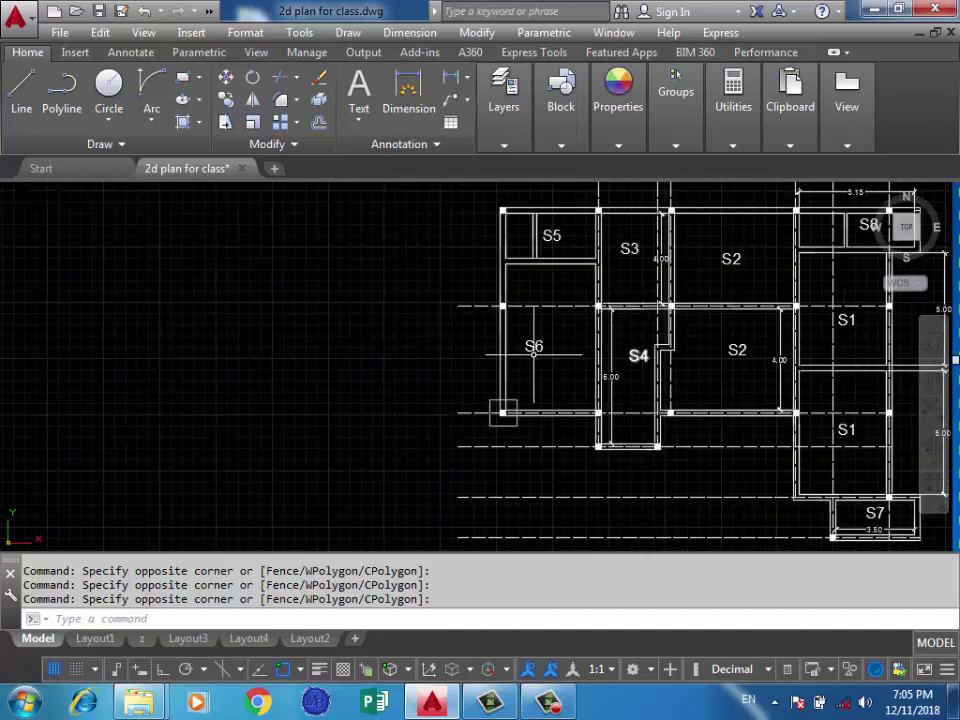
scroll(558, 236, up, 2)
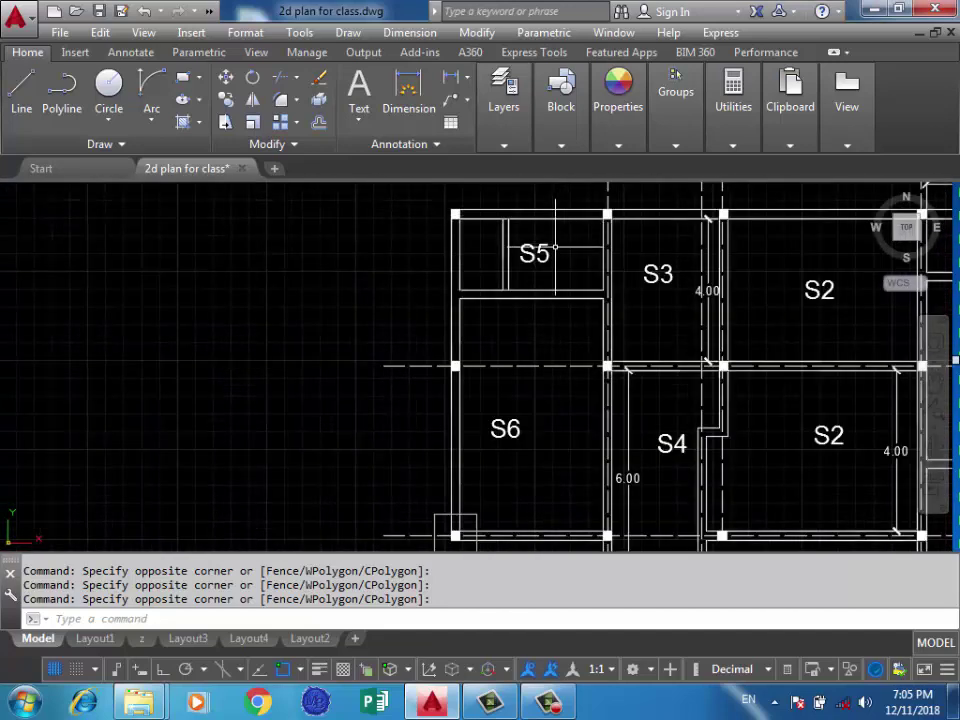
scroll(550, 248, down, 2)
middle_drag(541, 372, 439, 376)
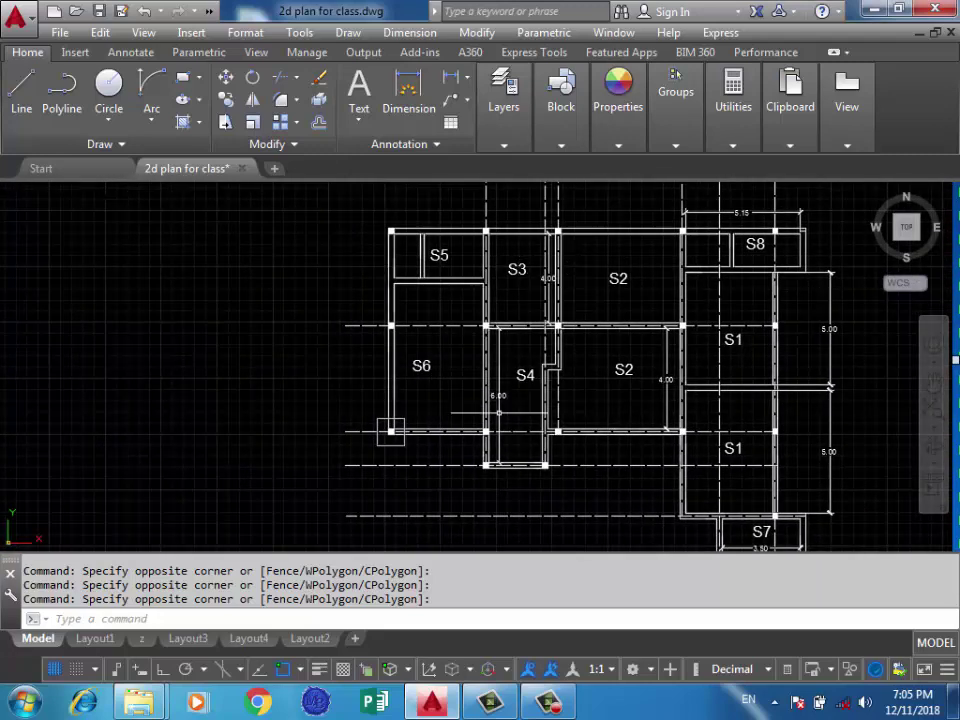
scroll(497, 405, up, 5)
scroll(480, 380, down, 2)
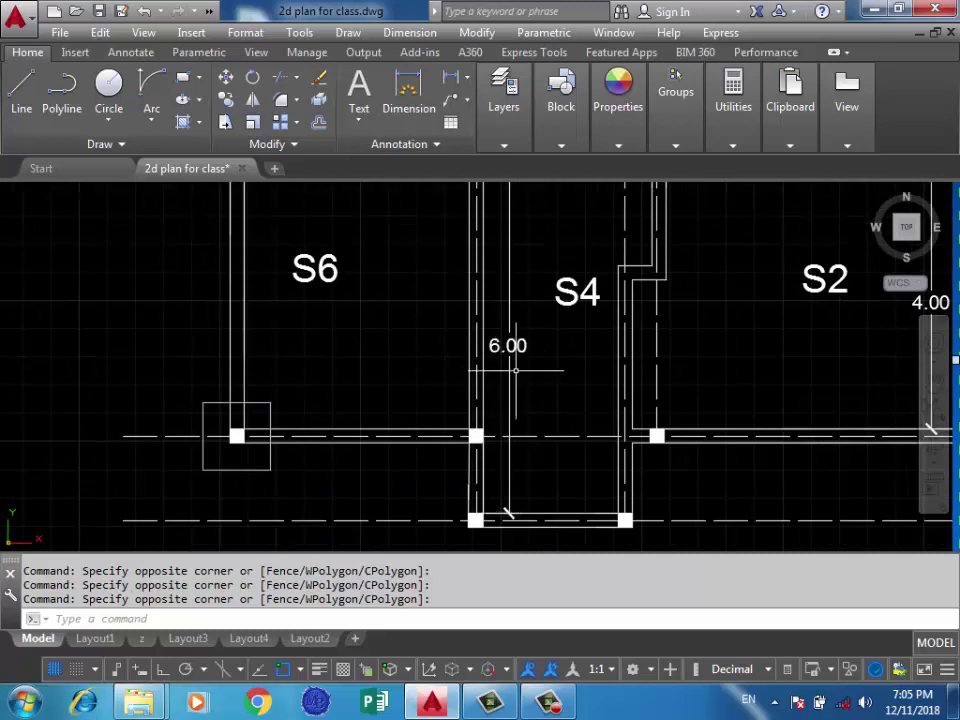
scroll(510, 360, down, 3)
scroll(521, 315, up, 2)
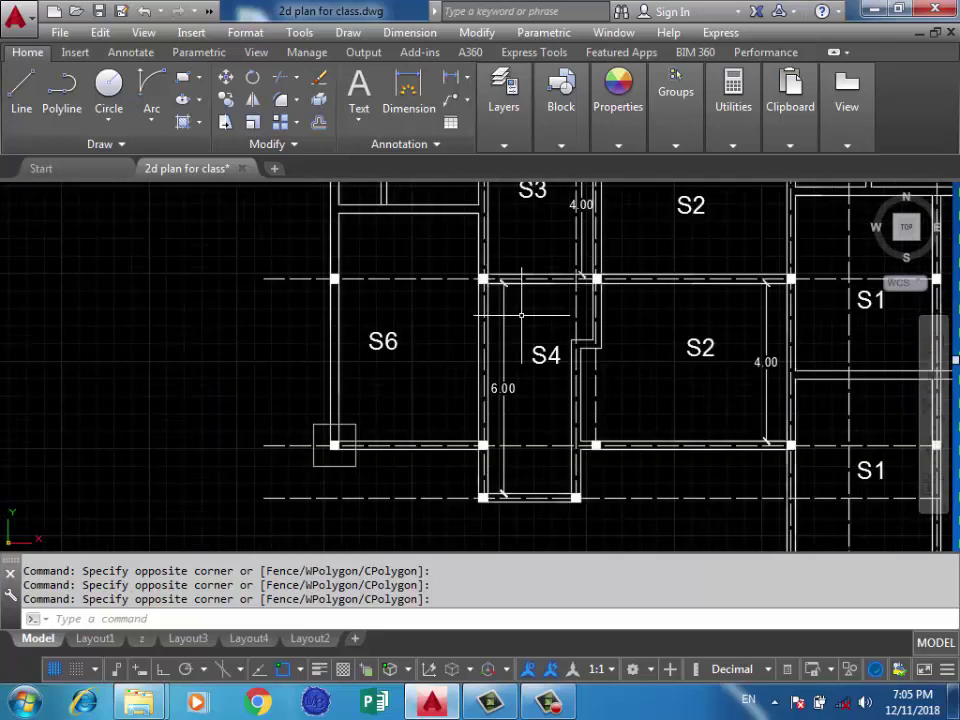
middle_drag(443, 327, 550, 361)
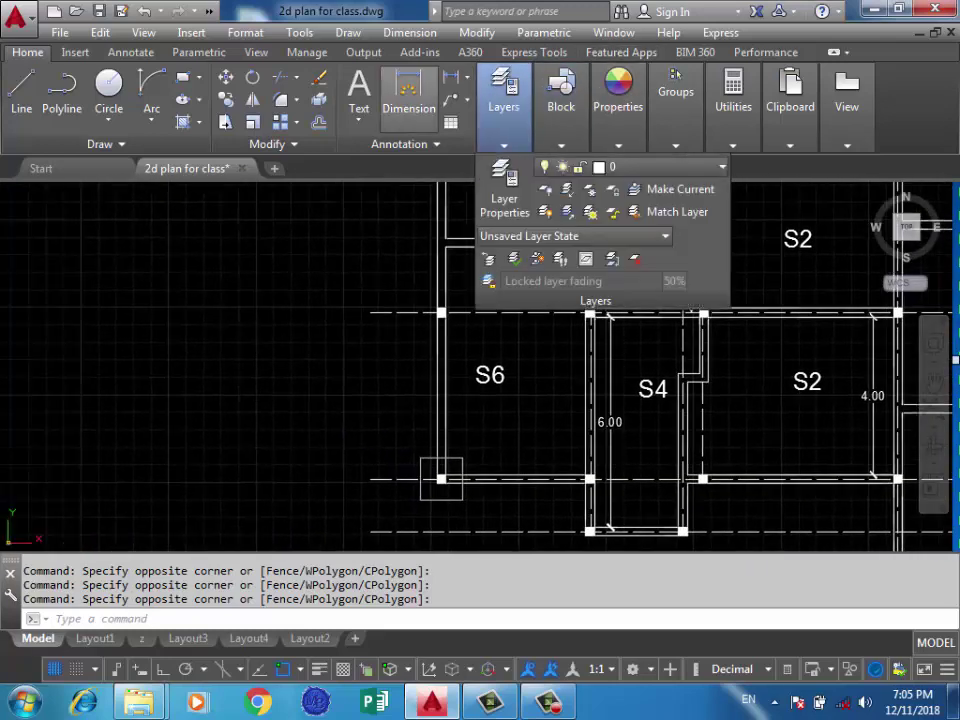
Dimension S6's left side, from top-left corner to bottom-left column, as 6.50
click(409, 95)
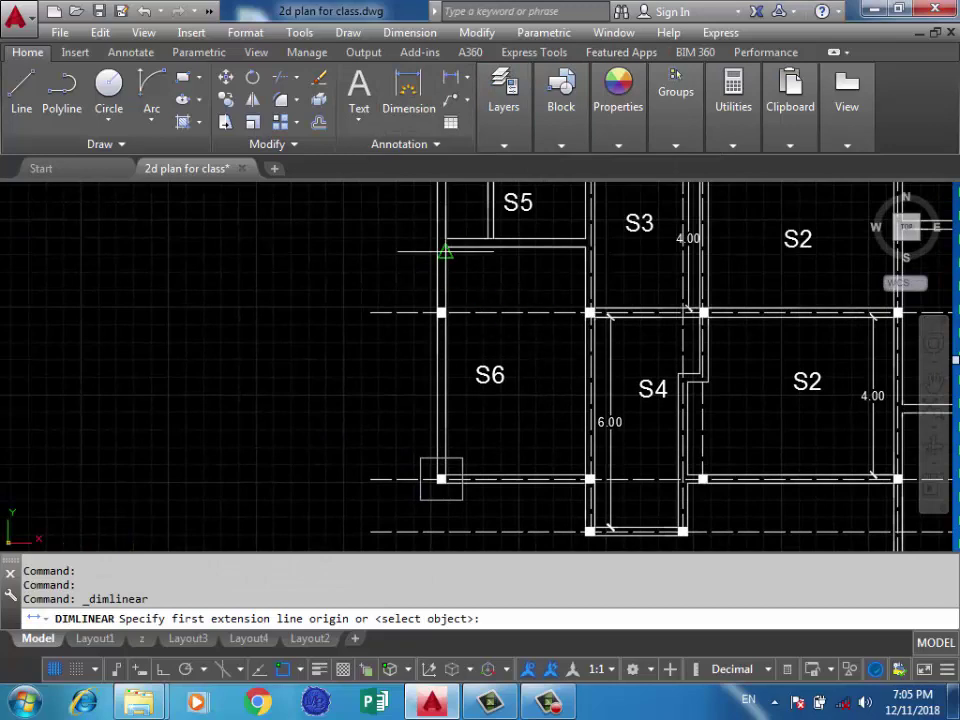
click(445, 247)
scroll(440, 483, up, 4)
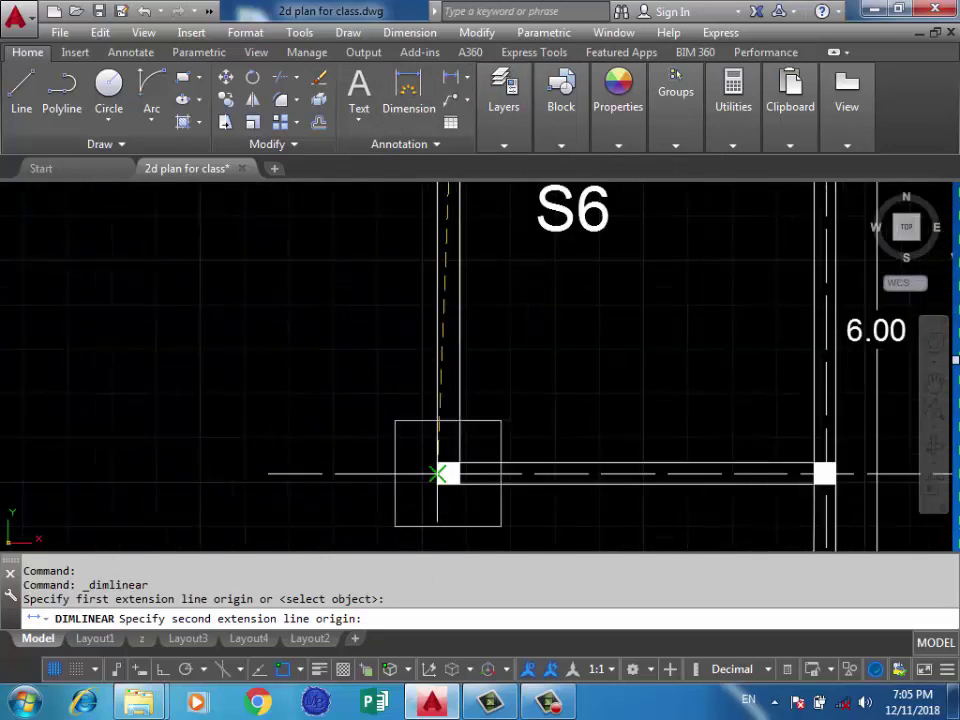
click(459, 464)
scroll(556, 429, down, 2)
click(403, 405)
Pan and zoom the plan to bring slab S7 into view
scroll(443, 405, down, 4)
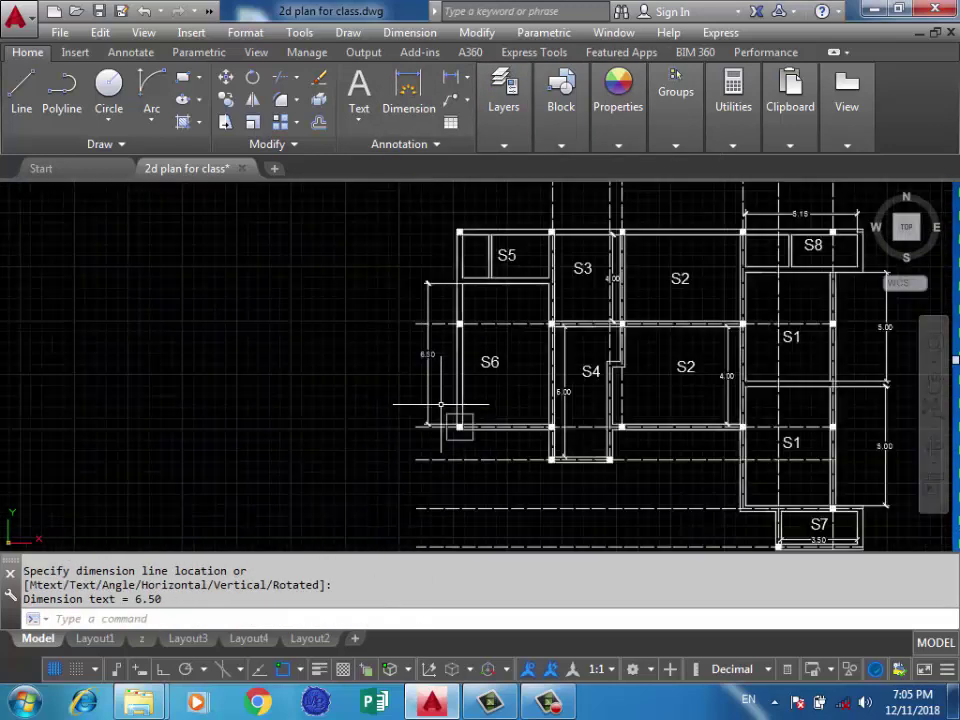
middle_drag(681, 338, 553, 306)
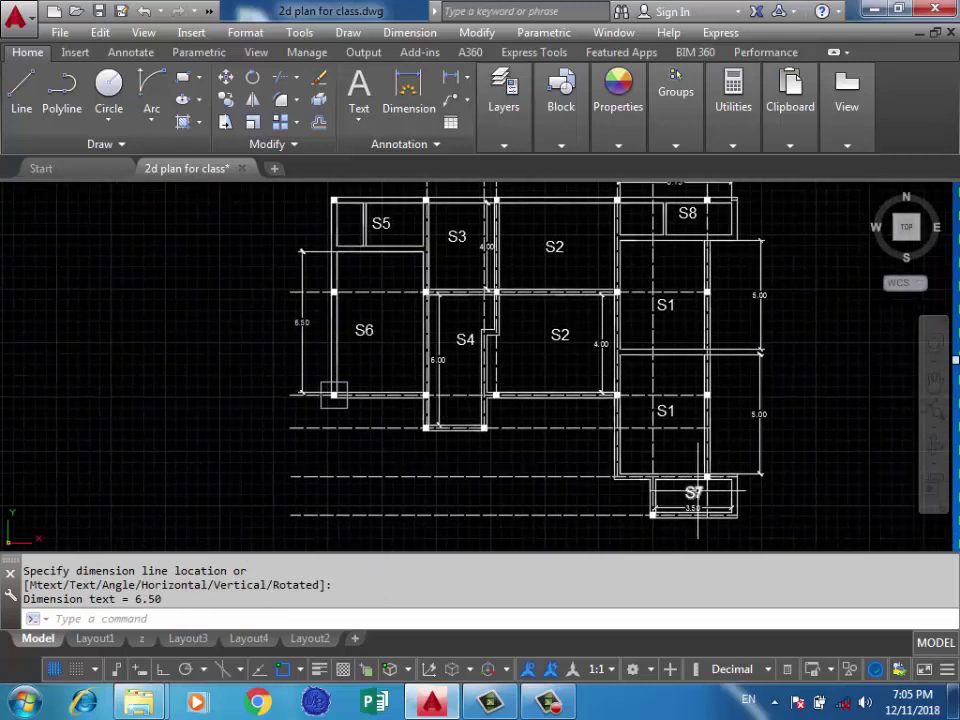
scroll(700, 505, up, 2)
scroll(703, 508, up, 2)
scroll(705, 510, down, 6)
scroll(694, 432, up, 4)
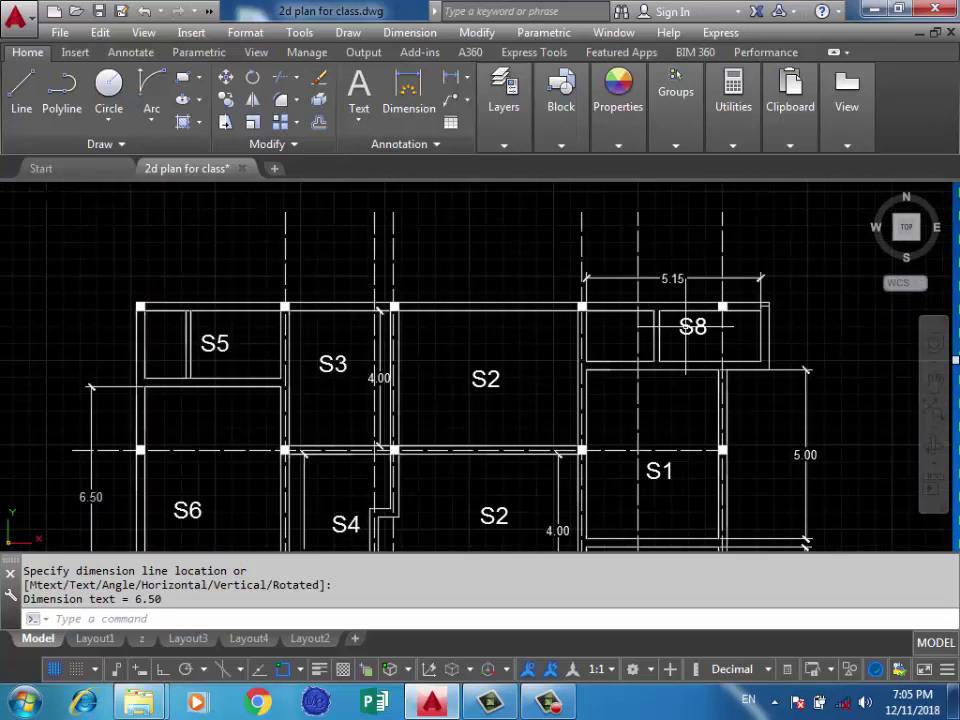
scroll(716, 272, down, 2)
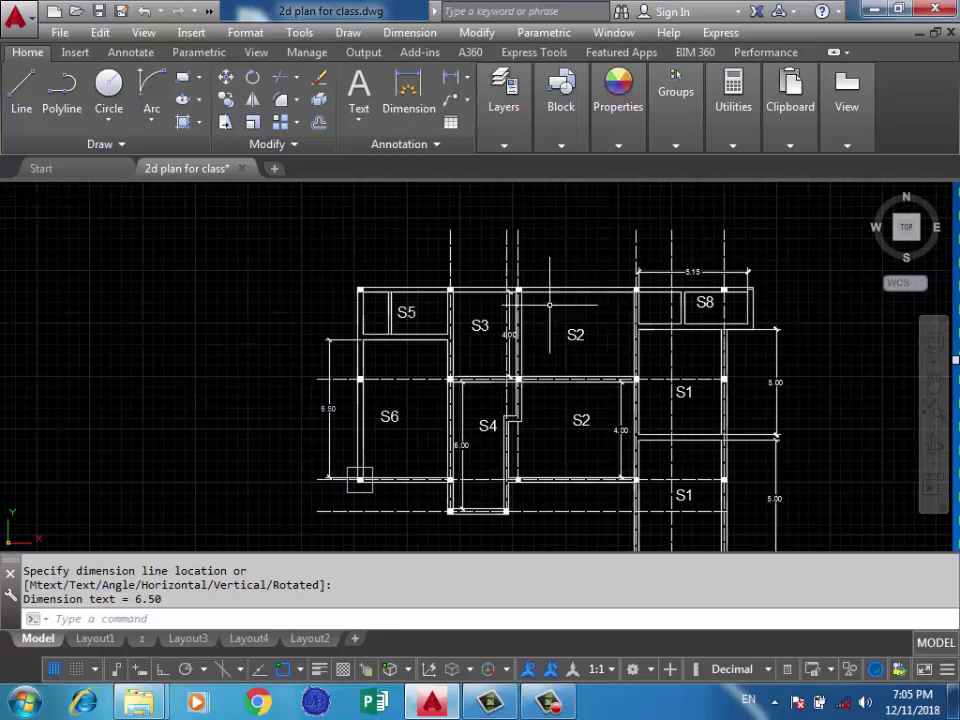
middle_drag(320, 466, 436, 412)
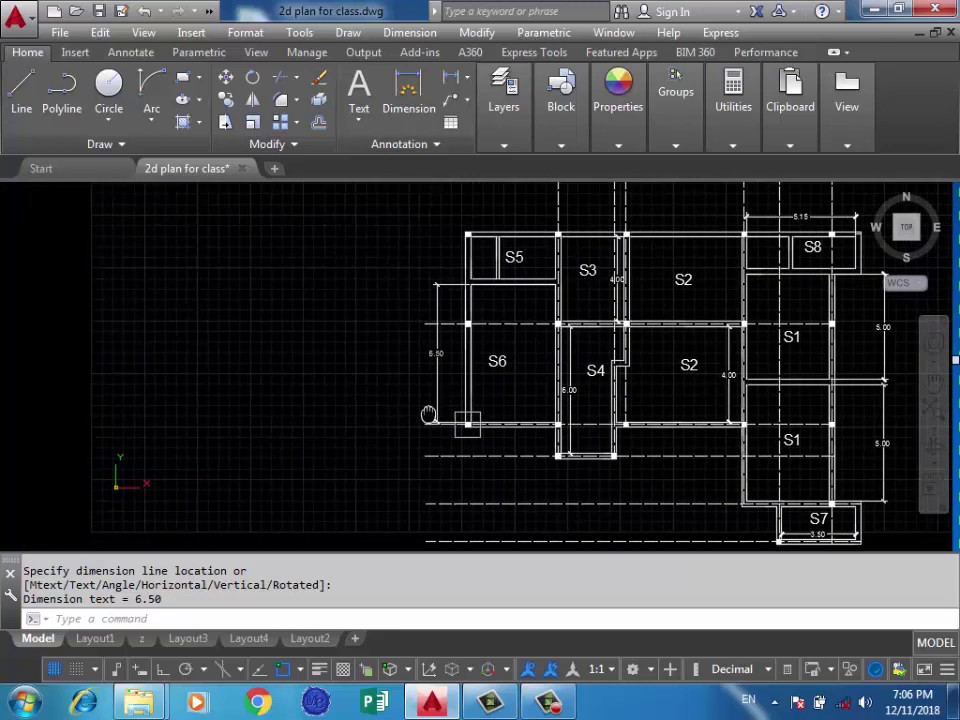
Erase the 4.00 dimension beside slab S3
scroll(475, 425, up, 2)
scroll(493, 418, up, 3)
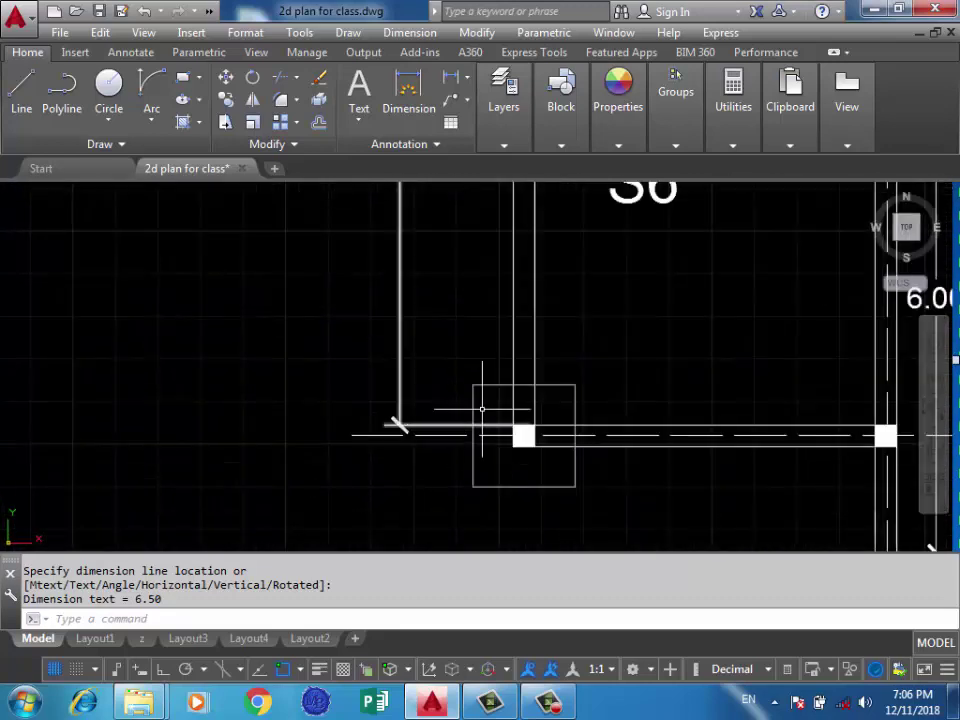
scroll(523, 435, down, 5)
middle_drag(540, 408, 471, 403)
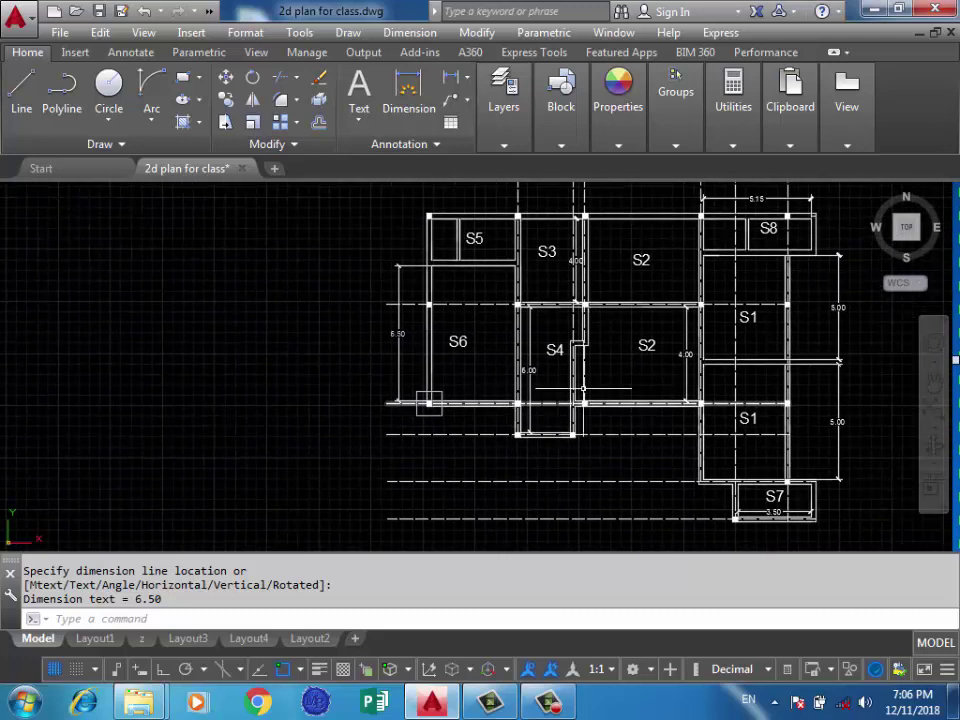
middle_drag(317, 407, 344, 421)
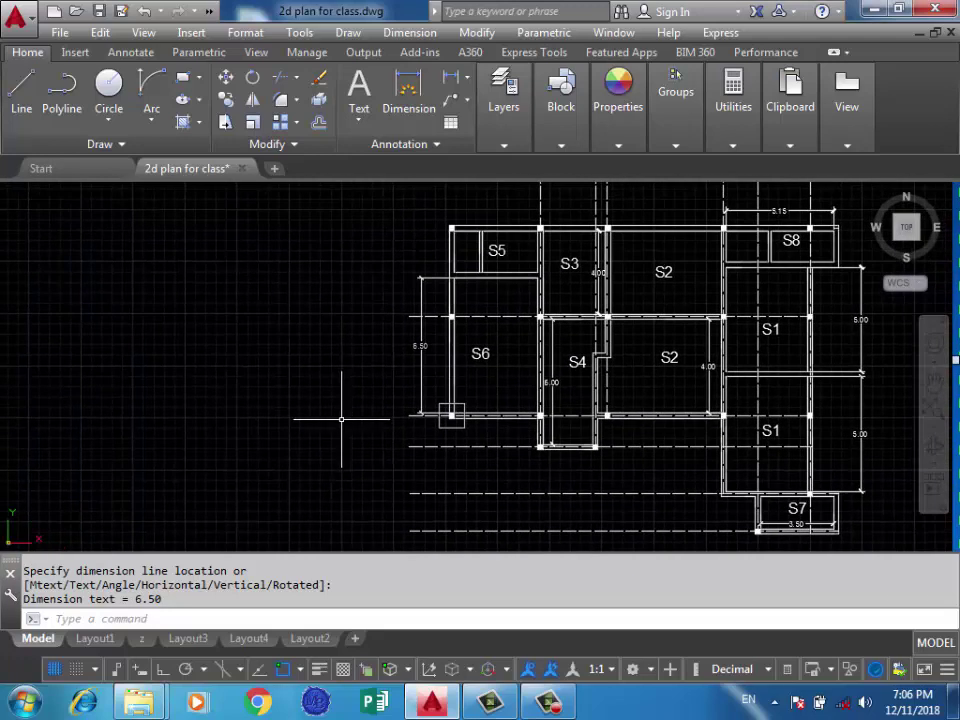
scroll(431, 425, up, 4)
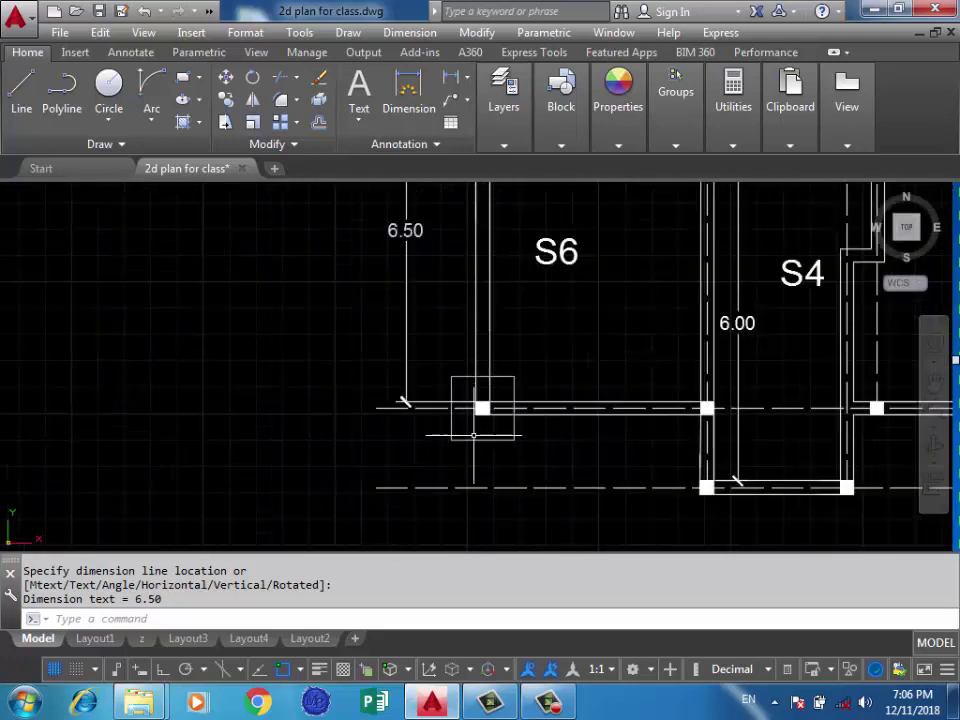
scroll(474, 435, down, 2)
scroll(434, 410, down, 4)
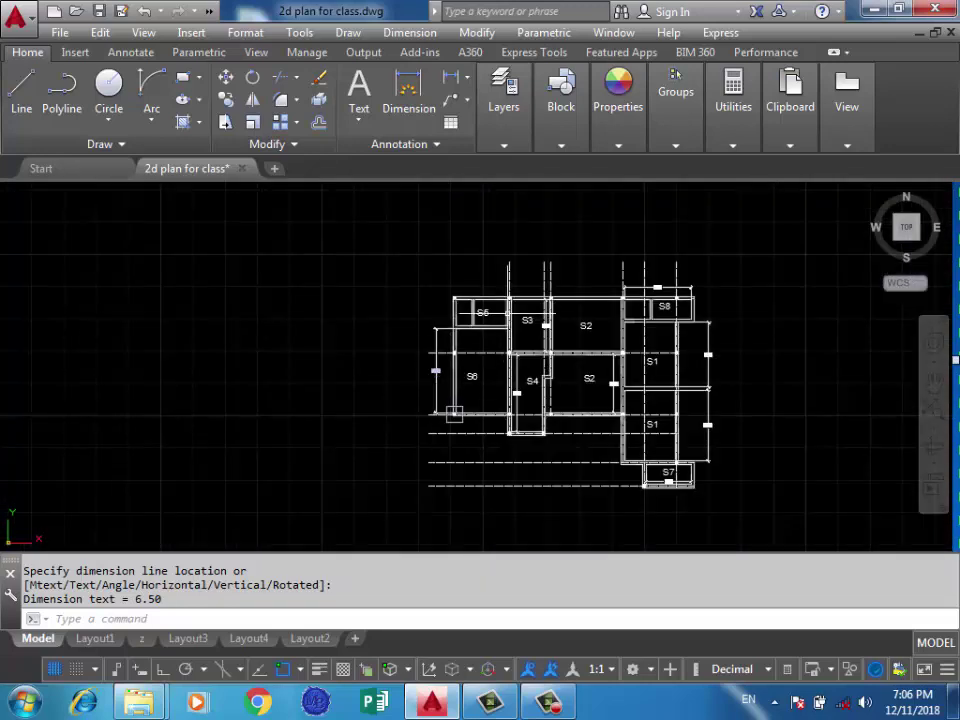
scroll(534, 340, up, 4)
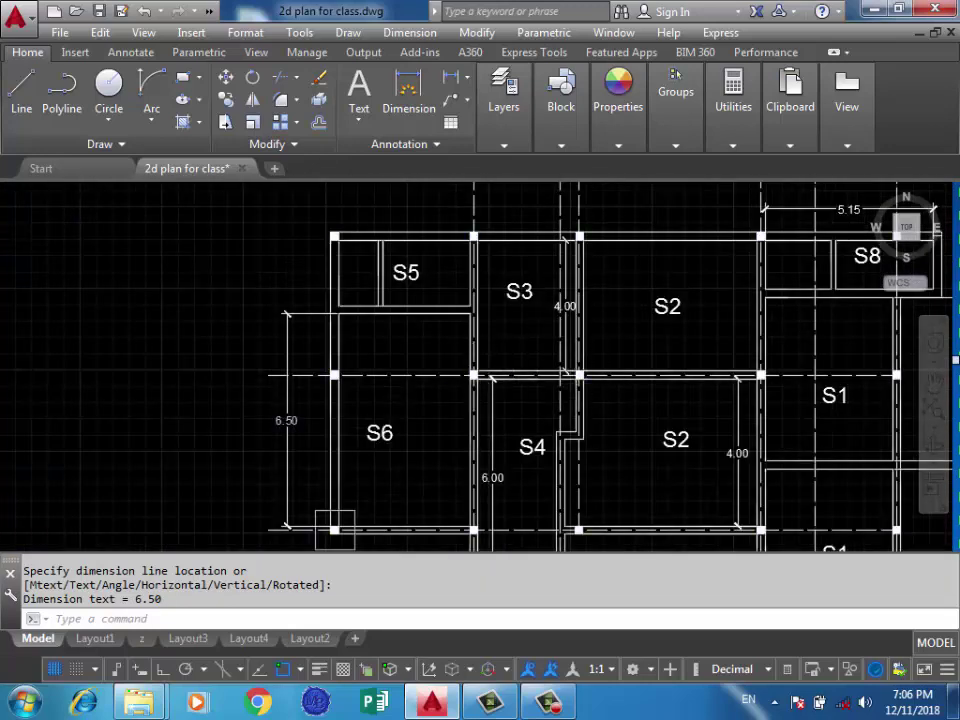
scroll(540, 326, down, 3)
scroll(540, 326, up, 5)
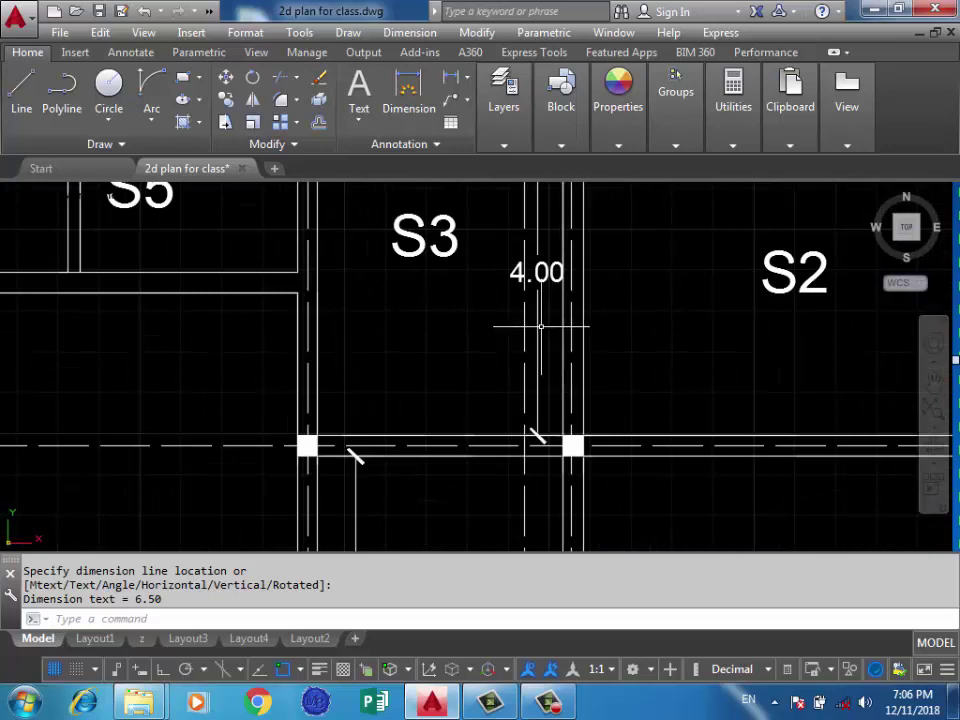
click(548, 318)
click(535, 336)
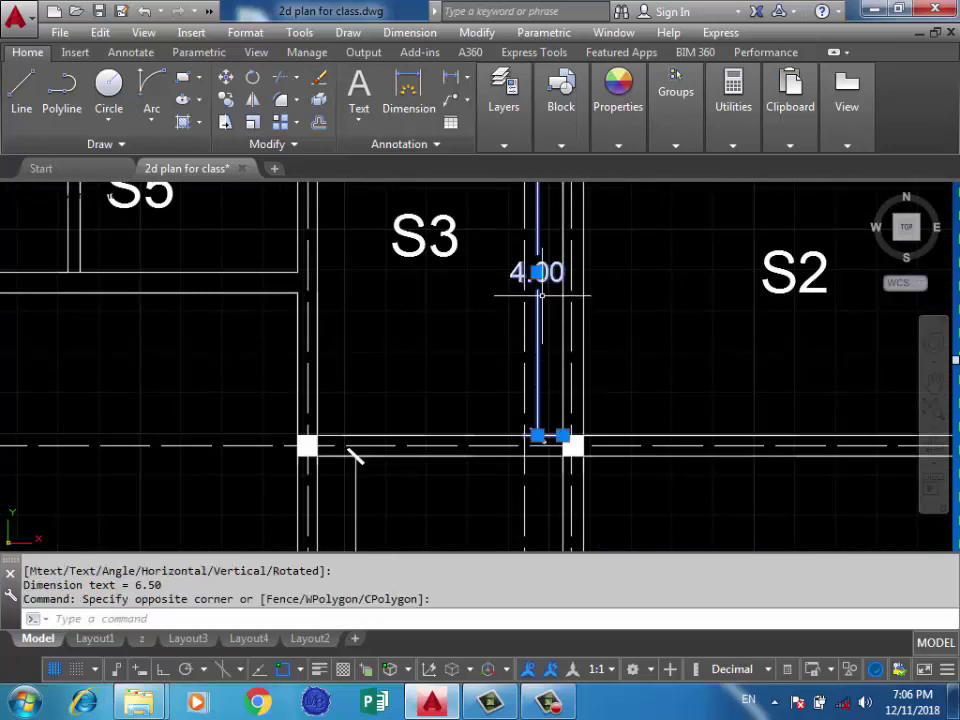
key(Delete)
Erase the 5.15 dimension above S8 and the two 5.00 dimensions beside S1
scroll(435, 321, down, 3)
scroll(600, 213, up, 3)
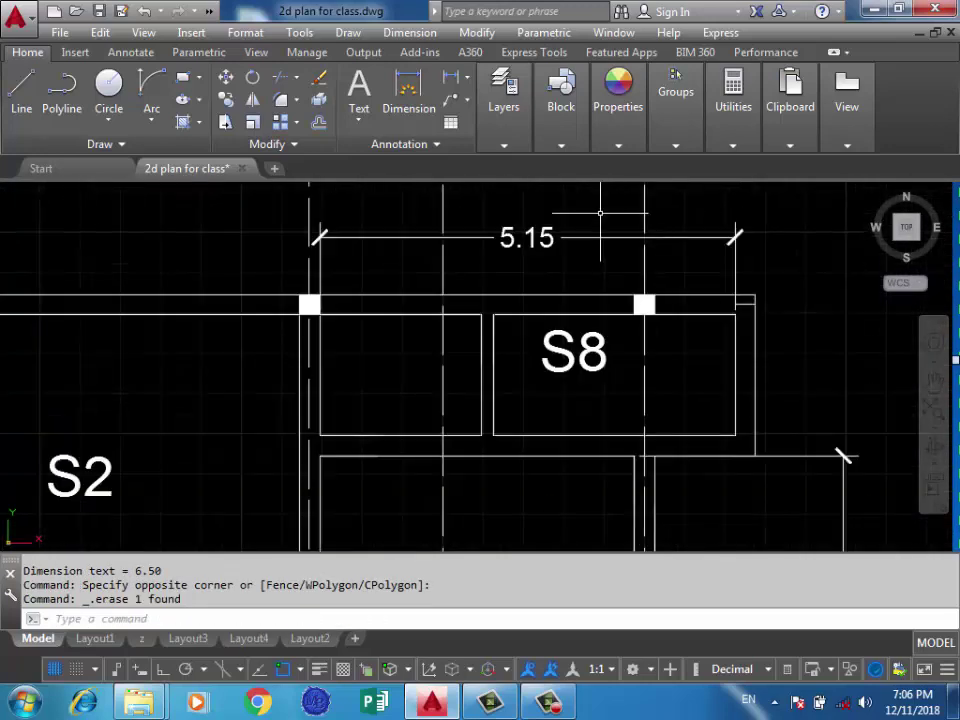
click(600, 213)
click(575, 250)
key(Delete)
scroll(600, 240, down, 3)
click(665, 352)
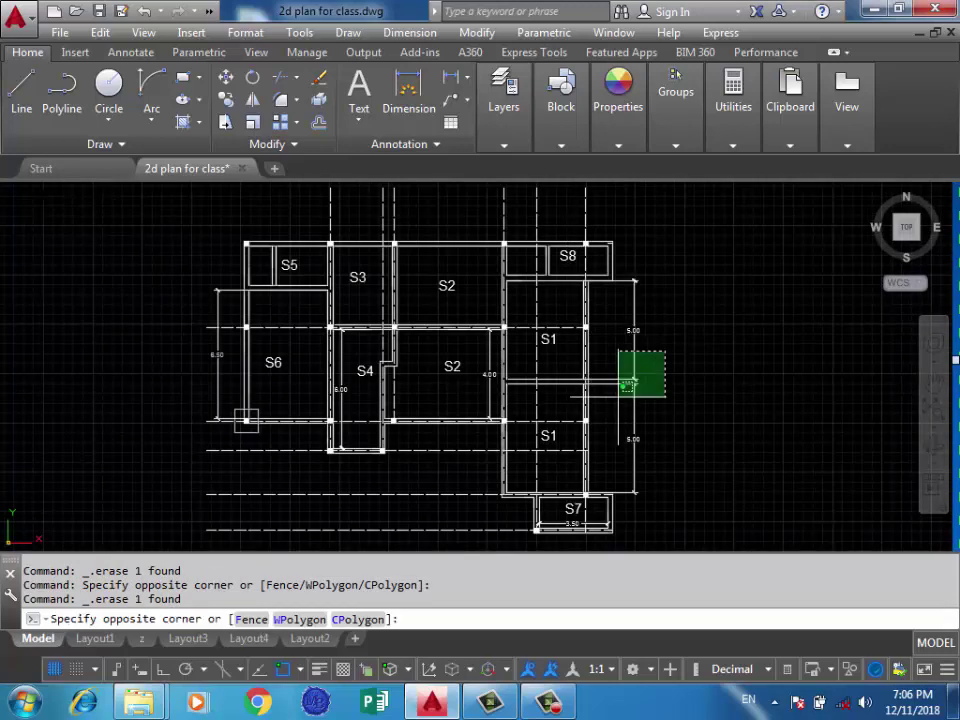
click(627, 385)
key(Delete)
Delete the 3.50 dimension in S7 and the 6.50 dimension
middle_drag(574, 442, 624, 378)
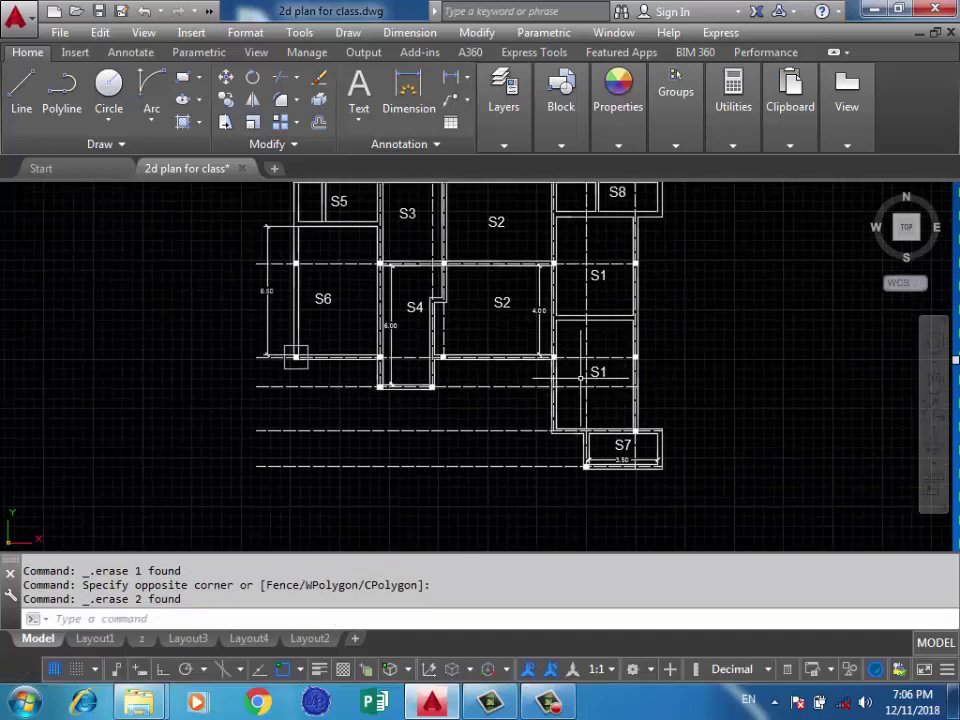
scroll(630, 463, up, 6)
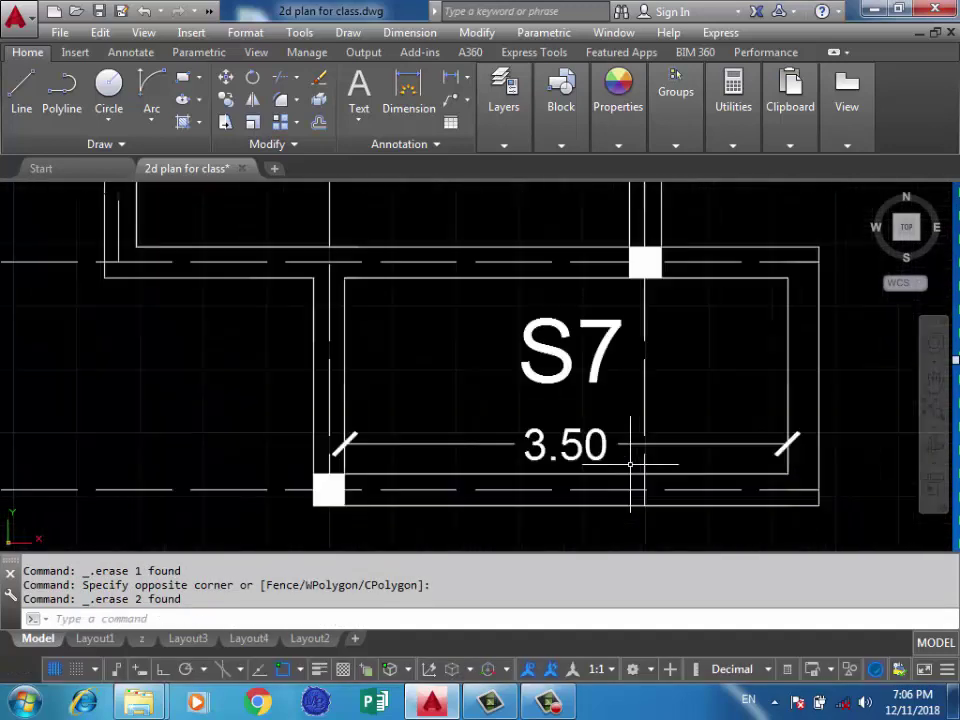
click(669, 439)
click(661, 447)
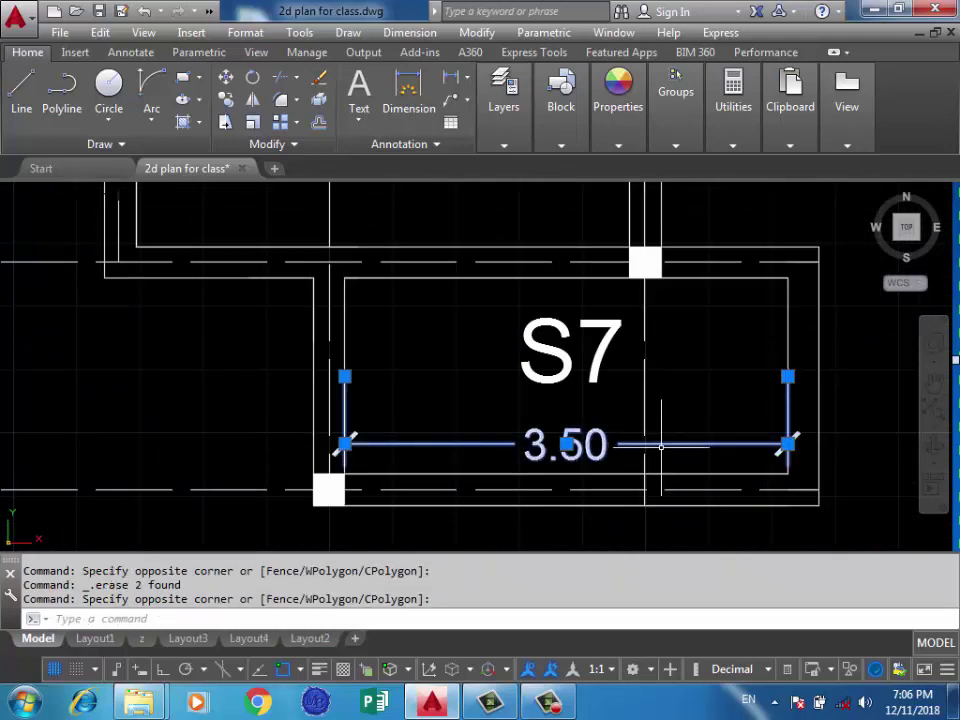
key(Delete)
scroll(661, 447, down, 8)
scroll(565, 325, up, 5)
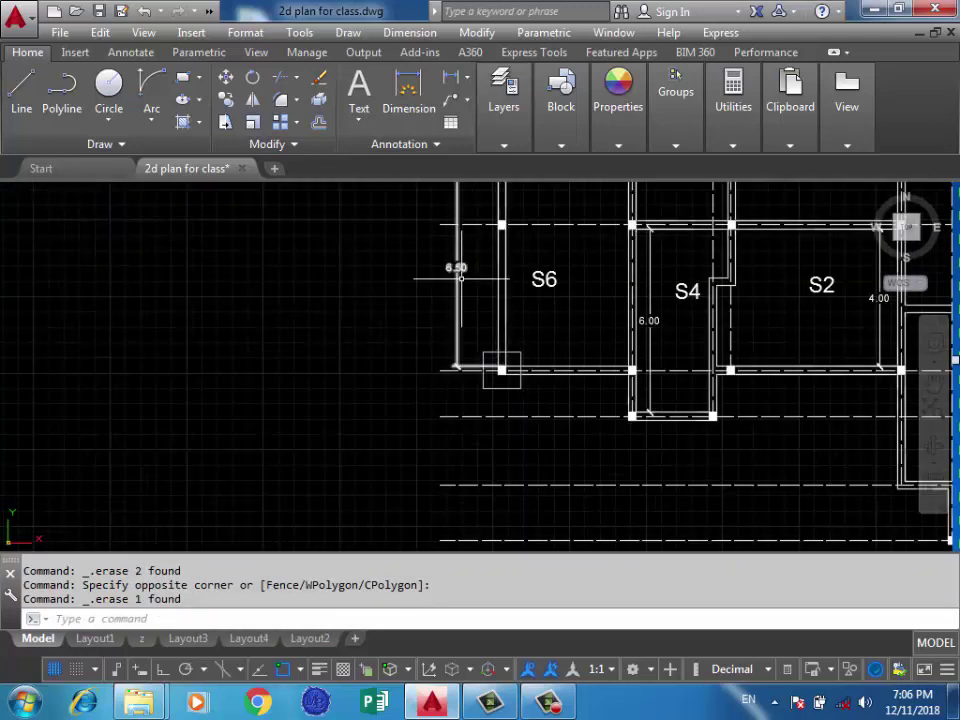
click(456, 270)
click(475, 285)
key(Delete)
Delete the 6.00 dimension near slabs S6 and S4
scroll(475, 285, down, 2)
middle_drag(506, 298, 407, 400)
scroll(525, 341, up, 4)
scroll(530, 318, down, 4)
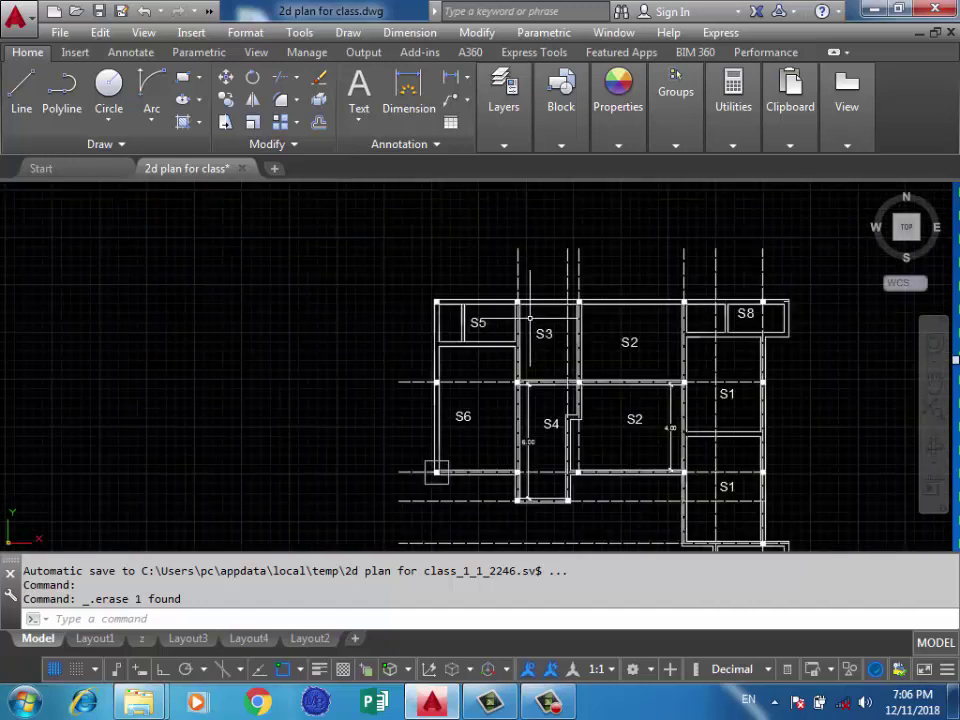
middle_drag(530, 318, 516, 233)
scroll(498, 359, up, 7)
click(514, 399)
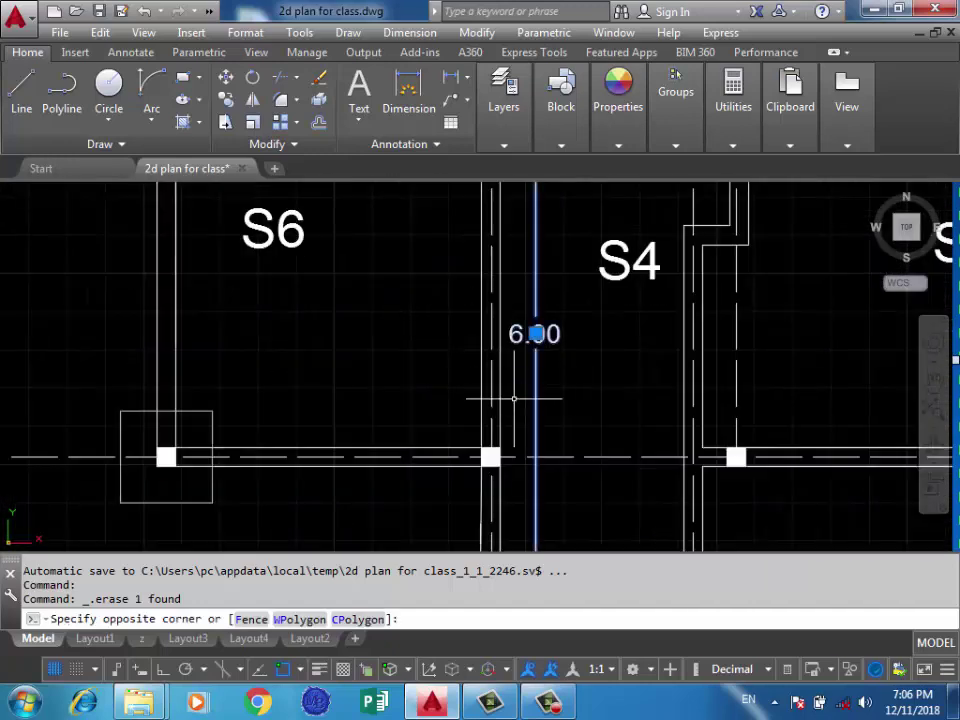
click(514, 399)
key(Delete)
Pan and zoom to centre the view on the S6 corner column beside S4
scroll(514, 399, down, 3)
scroll(514, 350, down, 2)
middle_drag(444, 273, 514, 273)
scroll(514, 273, up, 1)
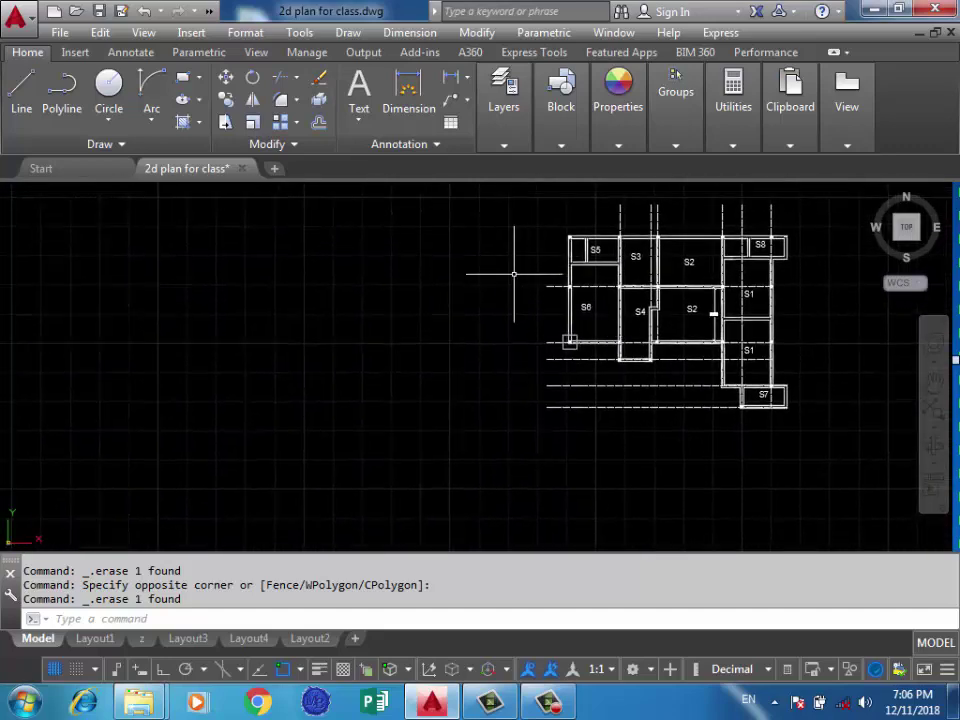
middle_drag(503, 335, 553, 371)
scroll(562, 370, up, 4)
scroll(555, 370, up, 2)
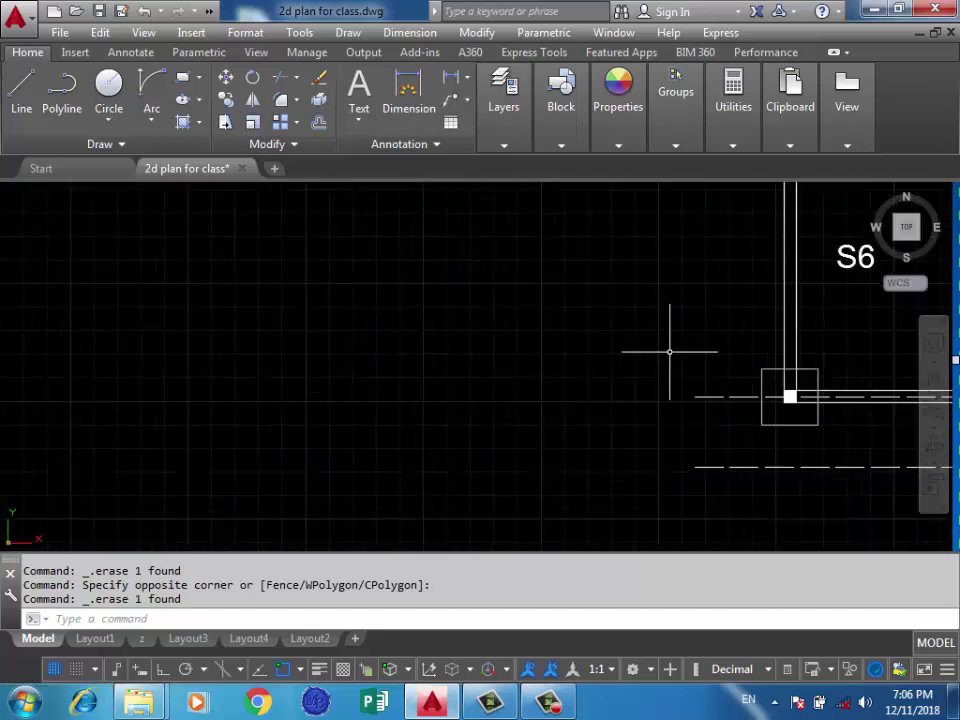
middle_drag(668, 364, 594, 412)
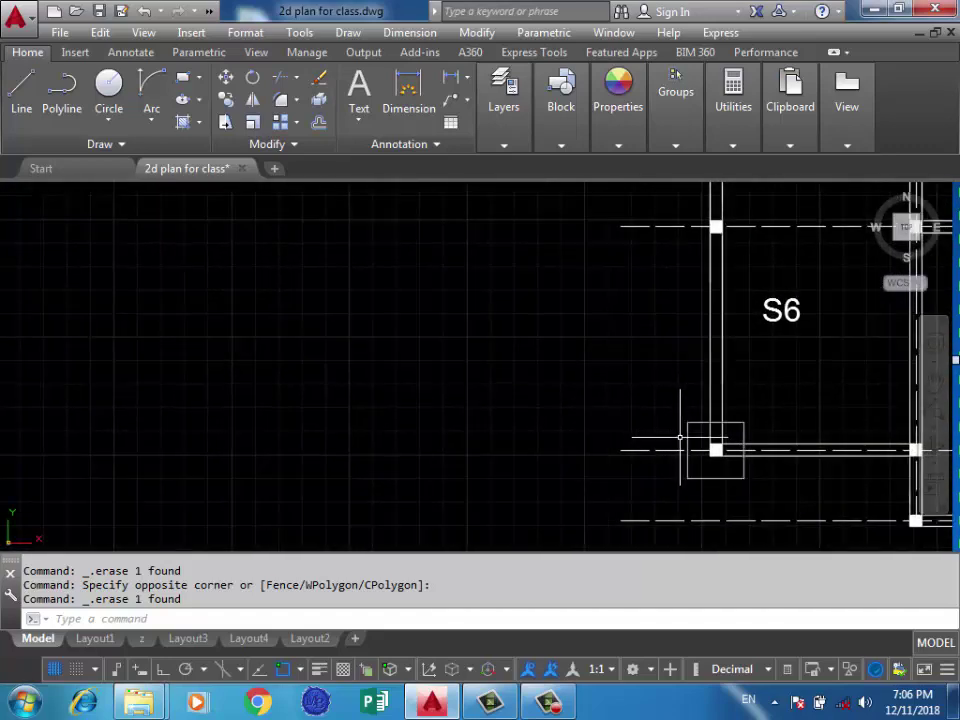
middle_drag(619, 401, 567, 407)
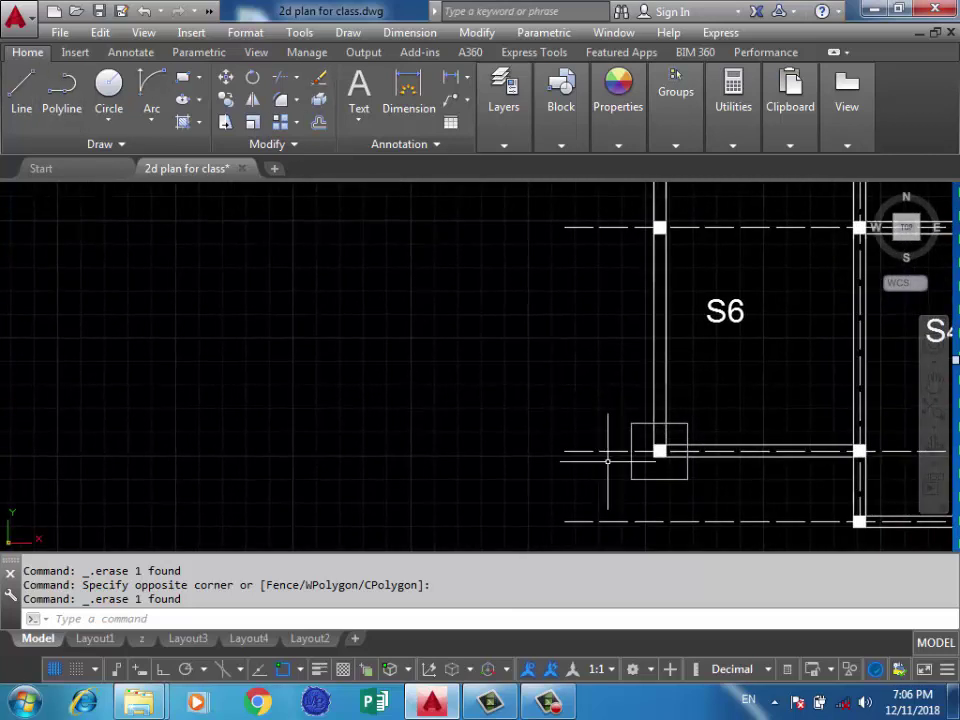
middle_drag(600, 450, 596, 418)
scroll(643, 420, up, 2)
scroll(643, 425, up, 2)
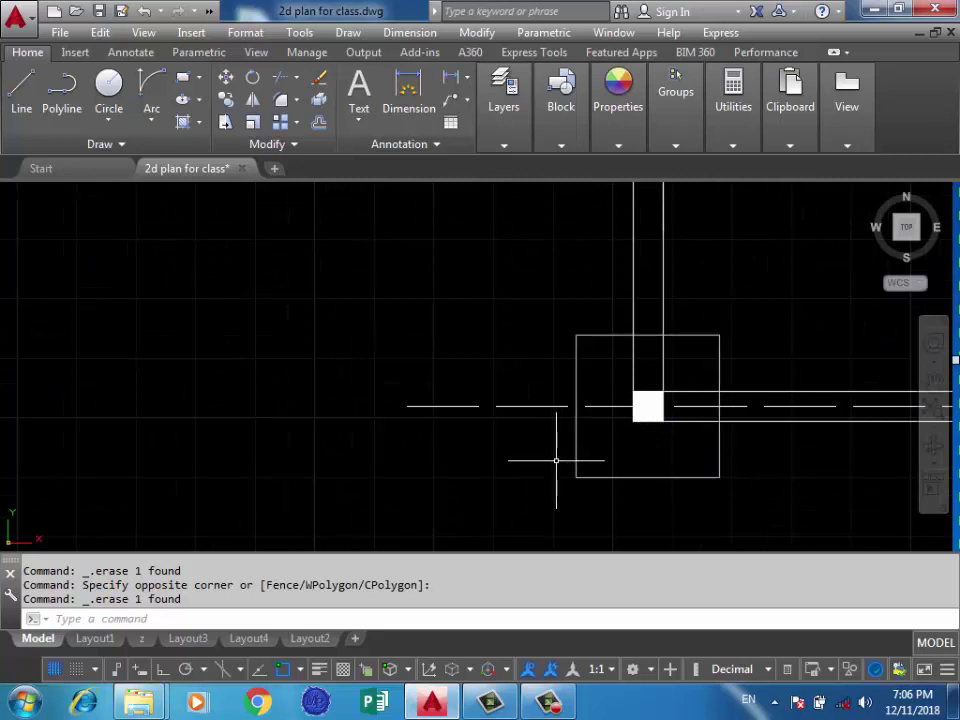
scroll(638, 440, down, 2)
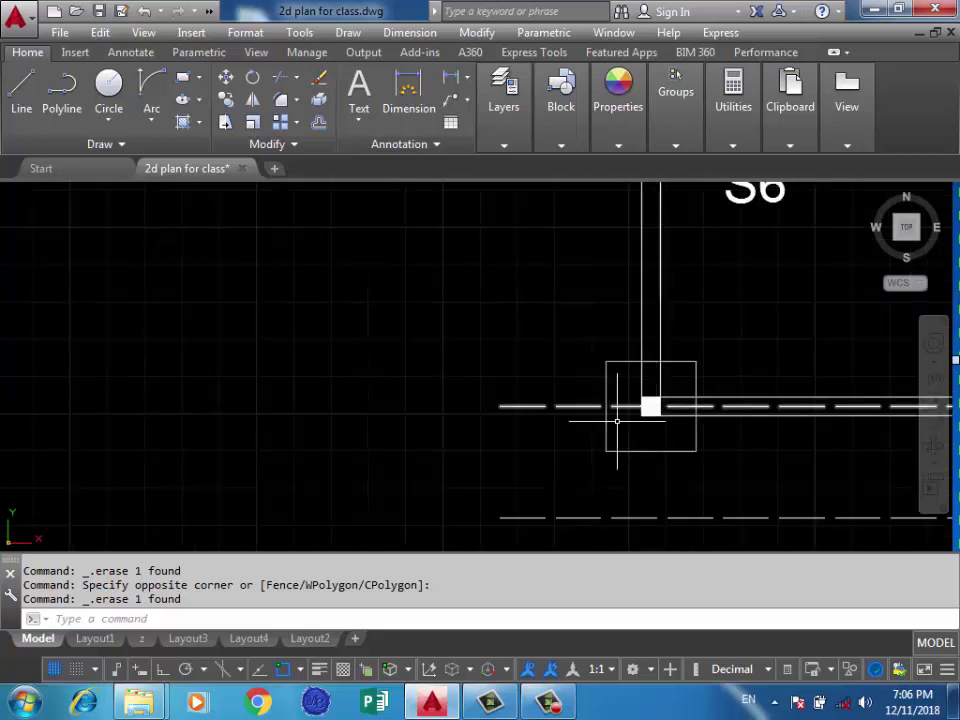
scroll(560, 364, down, 2)
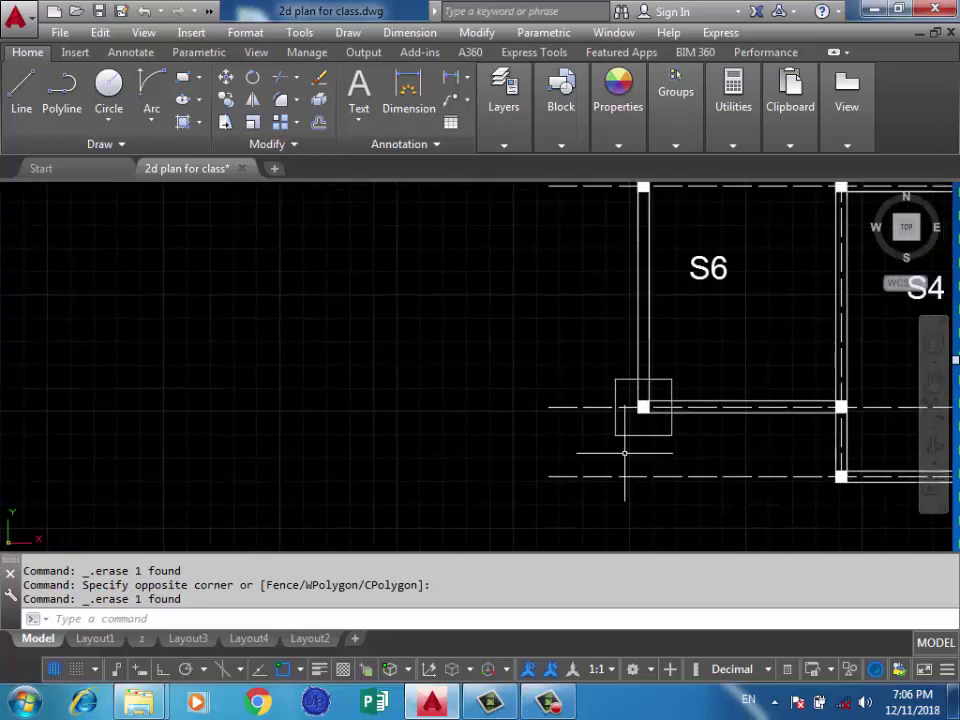
middle_drag(553, 409, 626, 440)
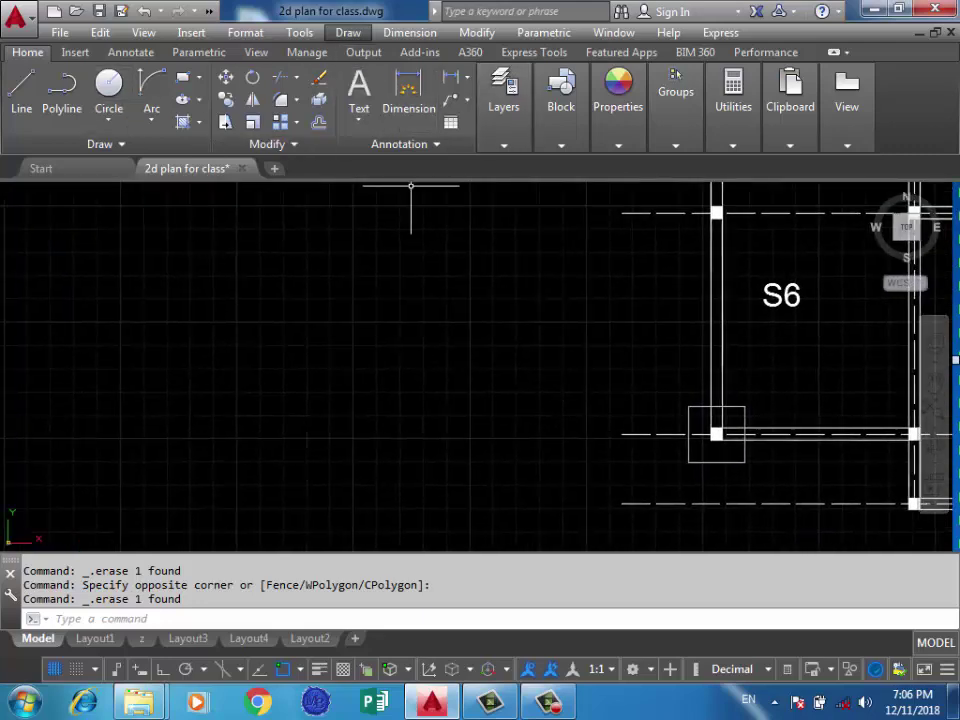
Draw a multileader from the S6 corner column up-left, finishing without text
click(410, 32)
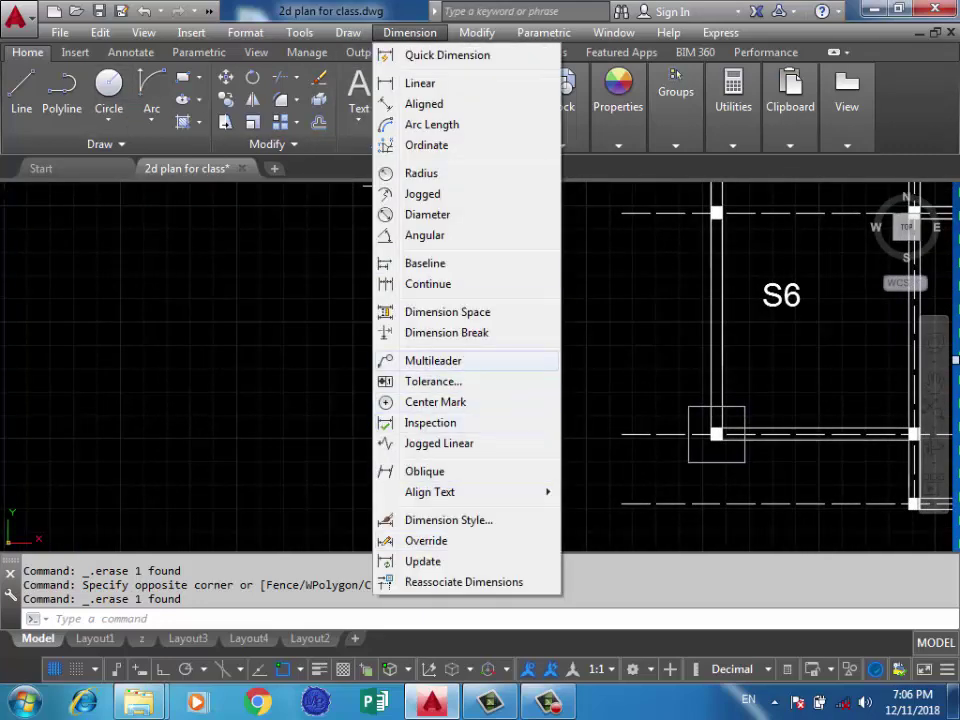
click(433, 360)
click(688, 405)
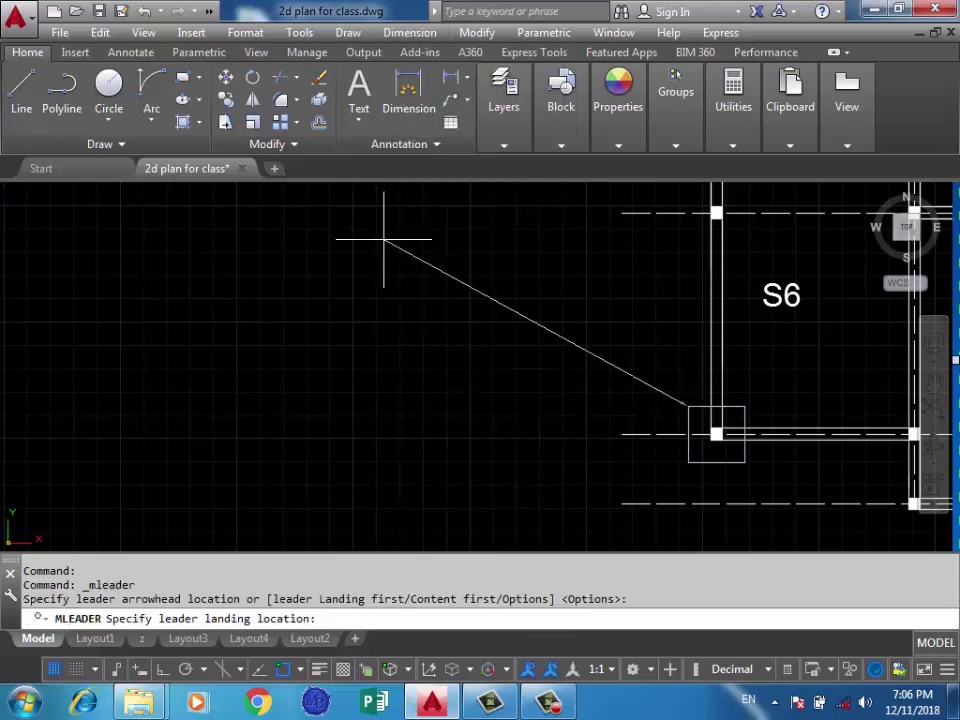
click(549, 277)
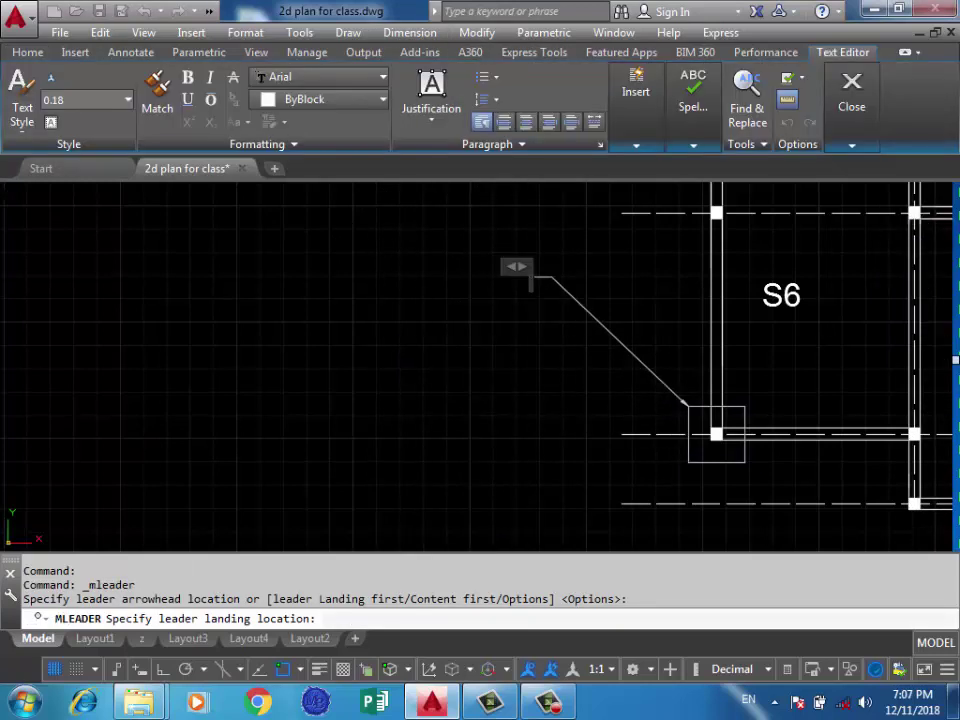
click(422, 396)
Pan and zoom around the drawing to relocate the slab plan
middle_drag(440, 337, 449, 380)
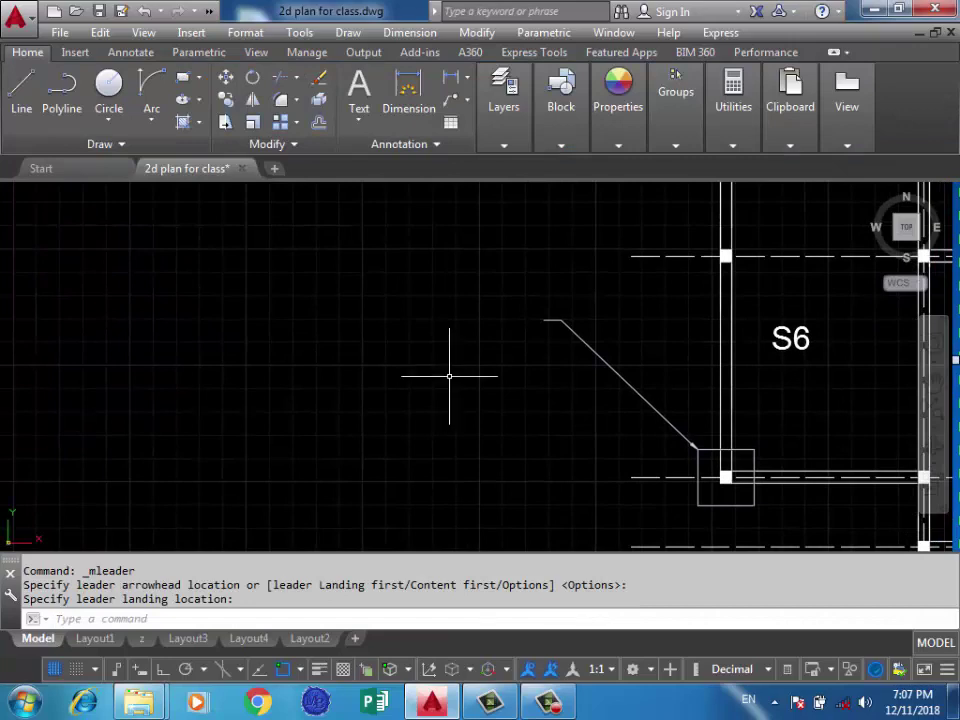
scroll(507, 325, down, 6)
scroll(600, 376, down, 3)
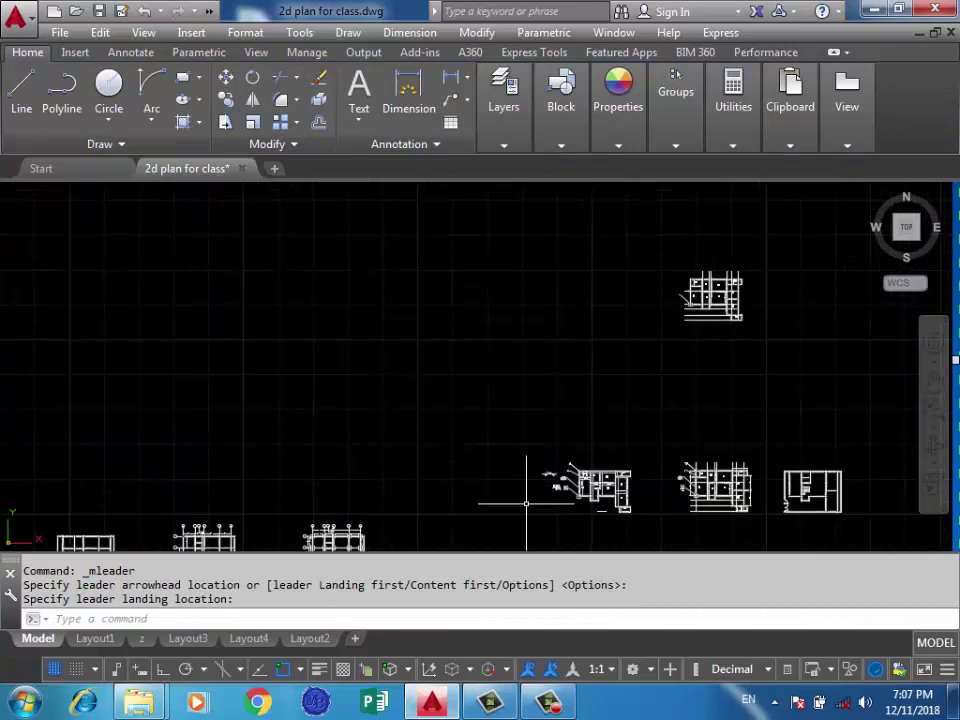
scroll(560, 480, up, 3)
scroll(640, 420, up, 2)
scroll(680, 390, up, 2)
scroll(700, 386, up, 2)
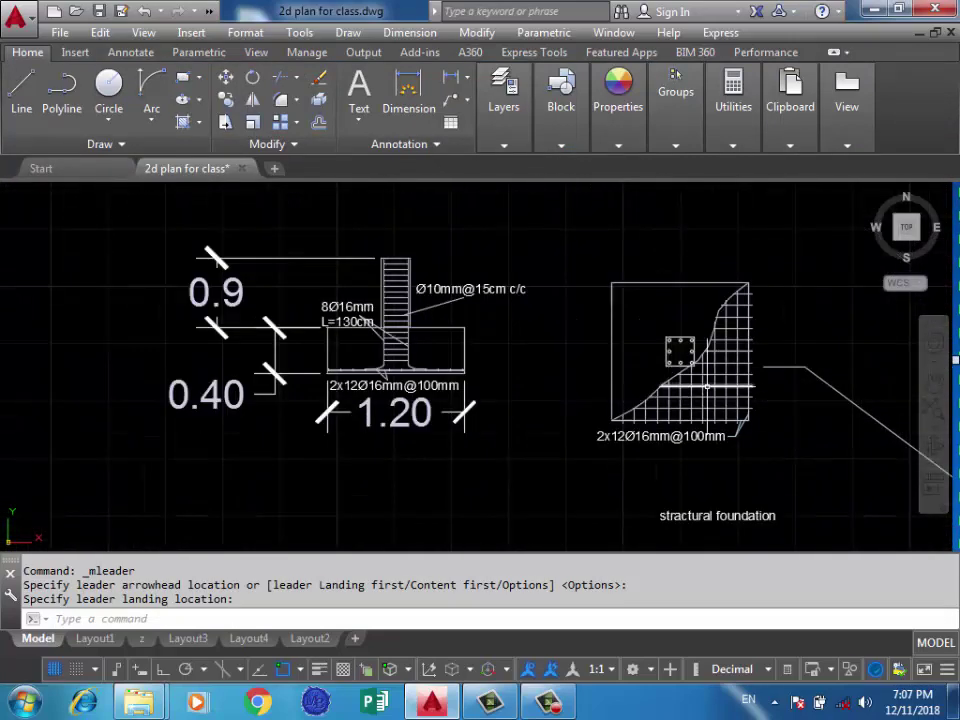
scroll(620, 392, down, 2)
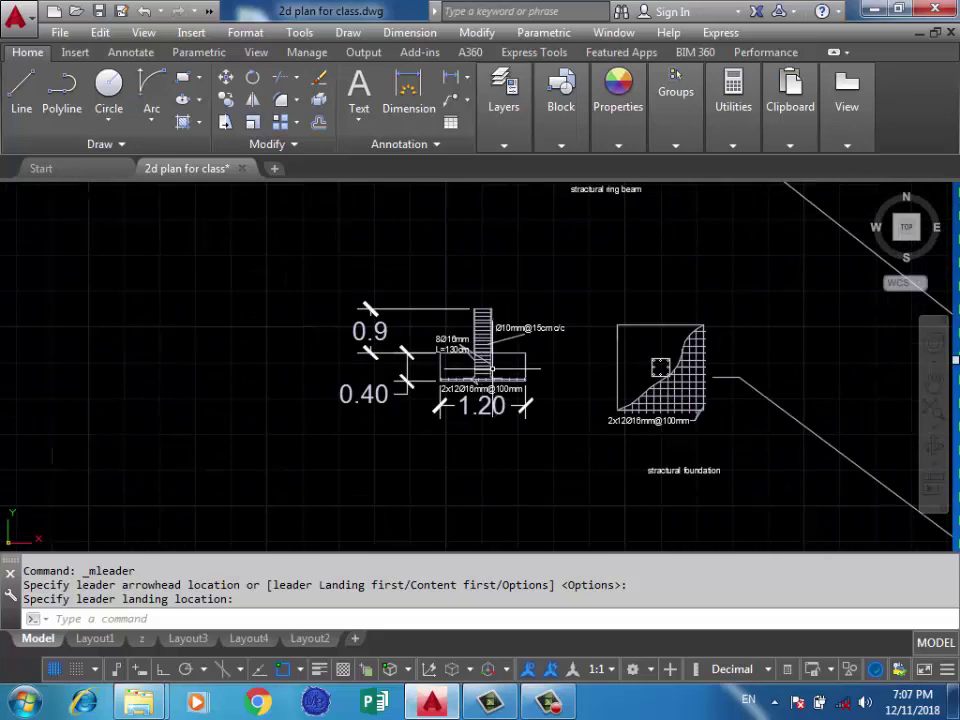
scroll(394, 464, down, 4)
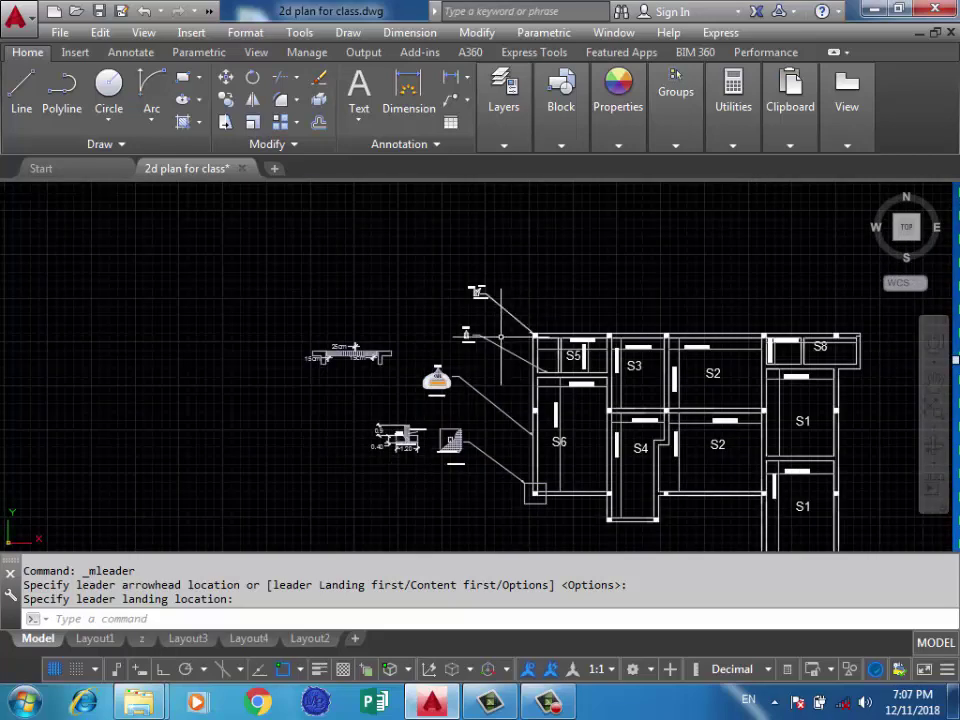
scroll(465, 439, down, 2)
middle_drag(538, 410, 360, 364)
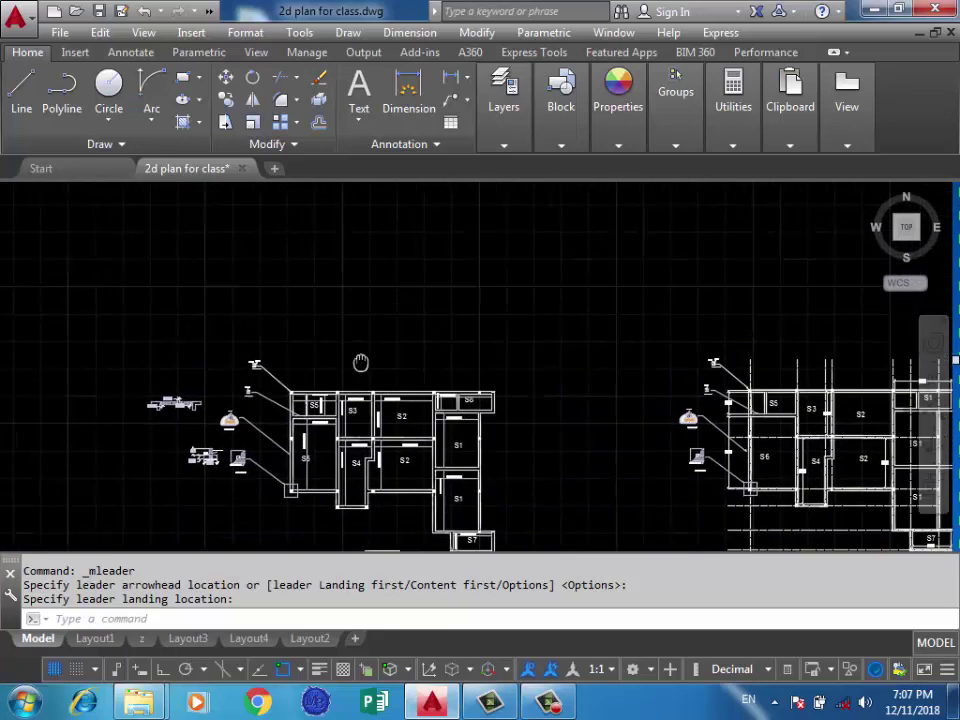
middle_drag(465, 392, 537, 303)
scroll(537, 303, down, 2)
scroll(537, 303, up, 5)
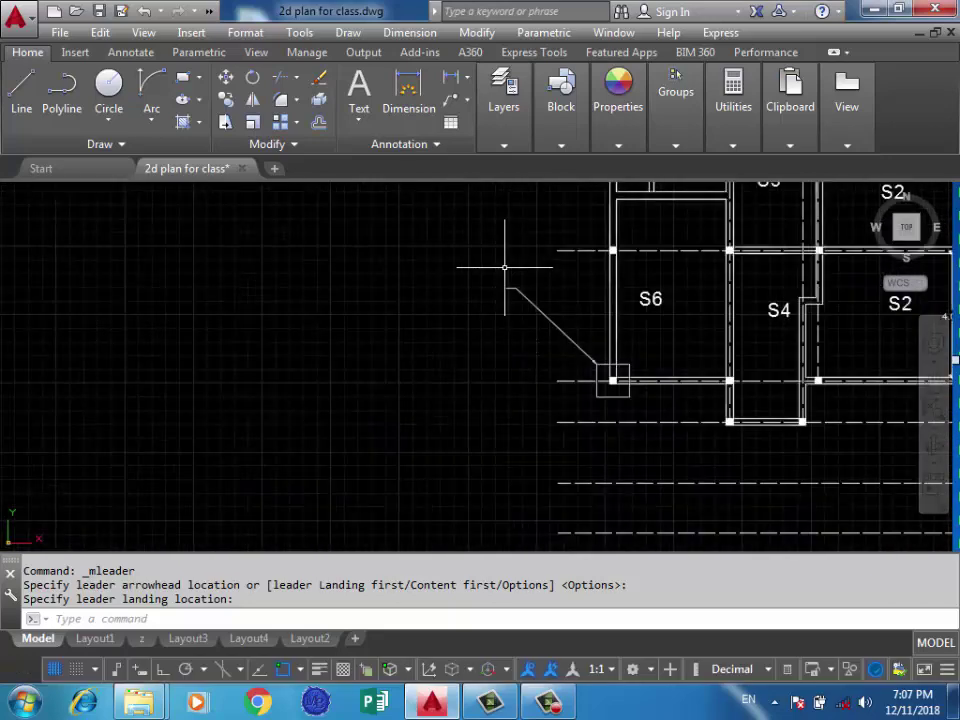
scroll(507, 268, up, 3)
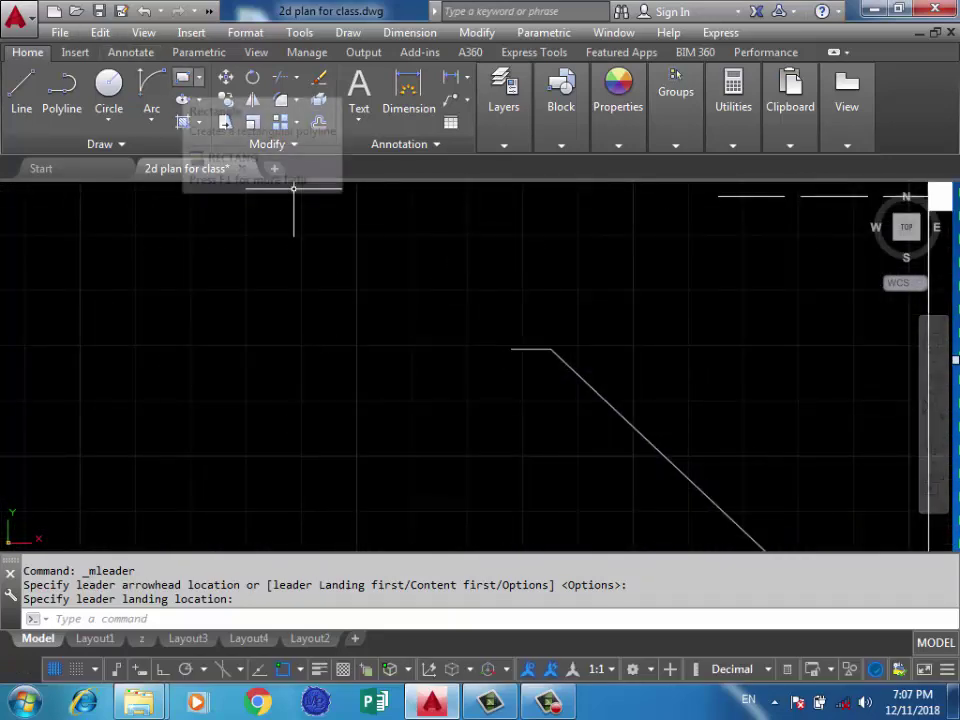
Draw a 1.2 by 1.2 square with RECTANG using exact dimensions
click(182, 77)
click(480, 315)
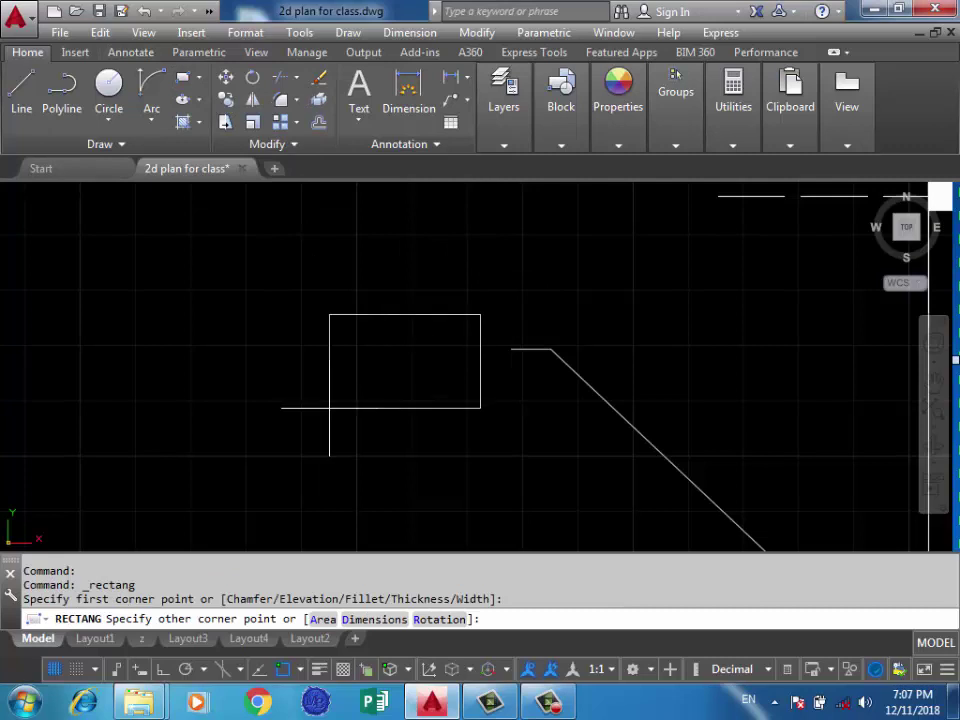
text(d)
key(Return)
text(1.2)
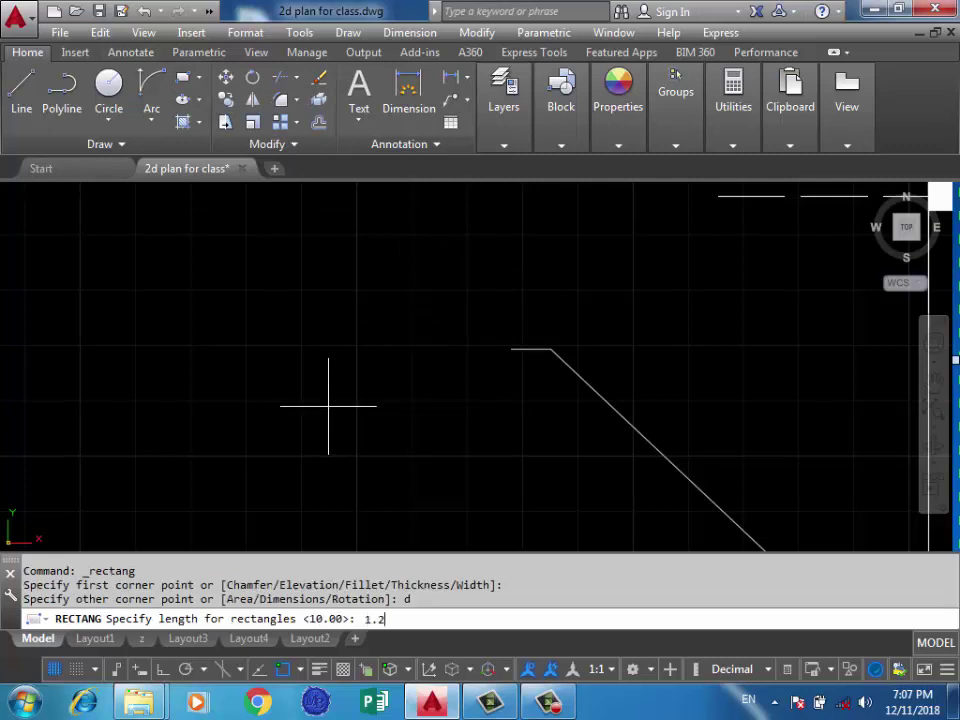
key(Return)
text(2)
key(Return)
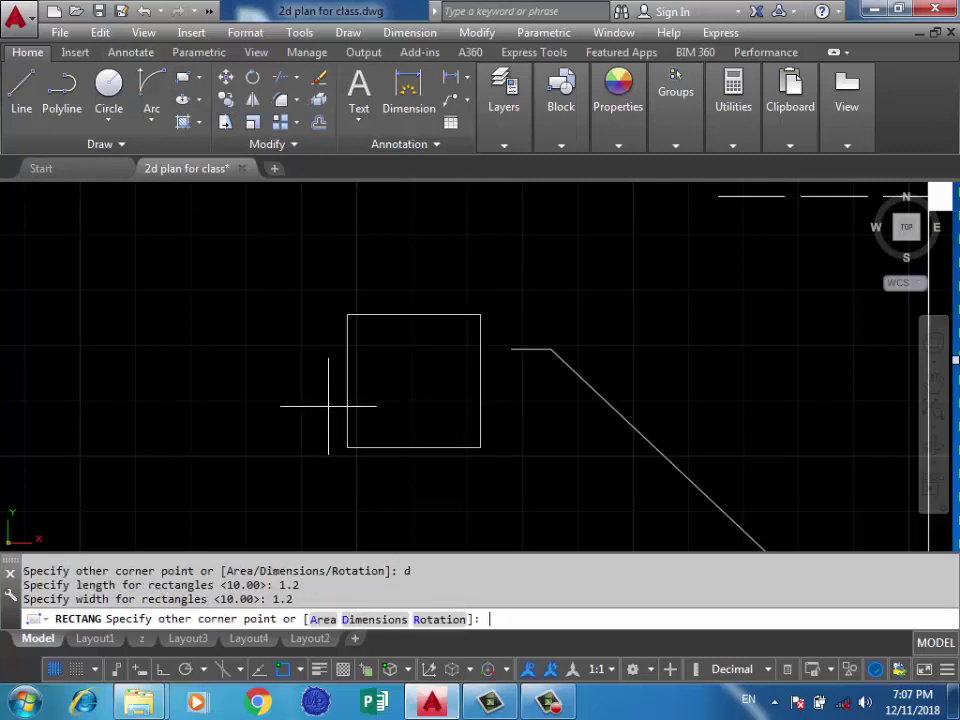
click(429, 325)
Move the square up and left beside the leader landing
click(452, 306)
click(327, 322)
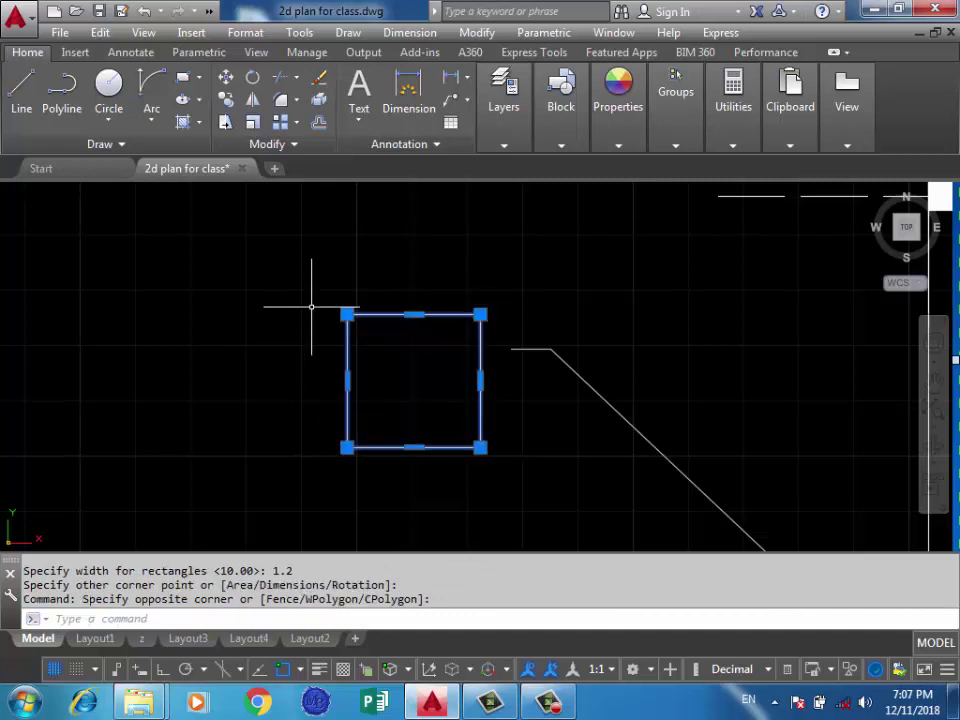
drag(352, 314, 322, 312)
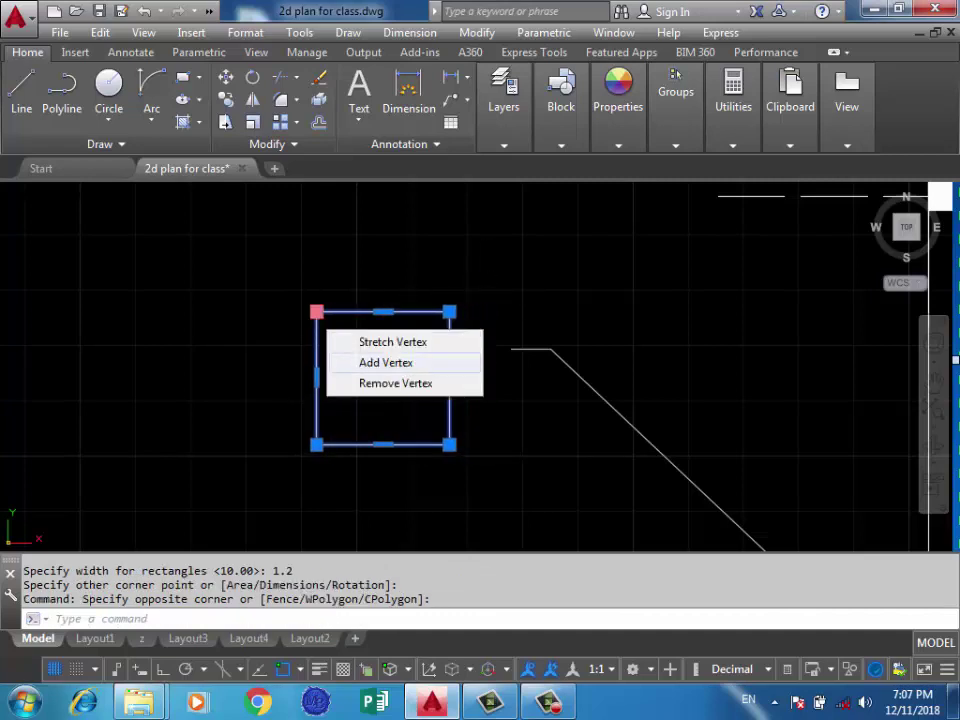
mouse_move(316, 378)
mouse_down()
mouse_move(311, 334)
mouse_move(297, 334)
mouse_up()
key(Escape)
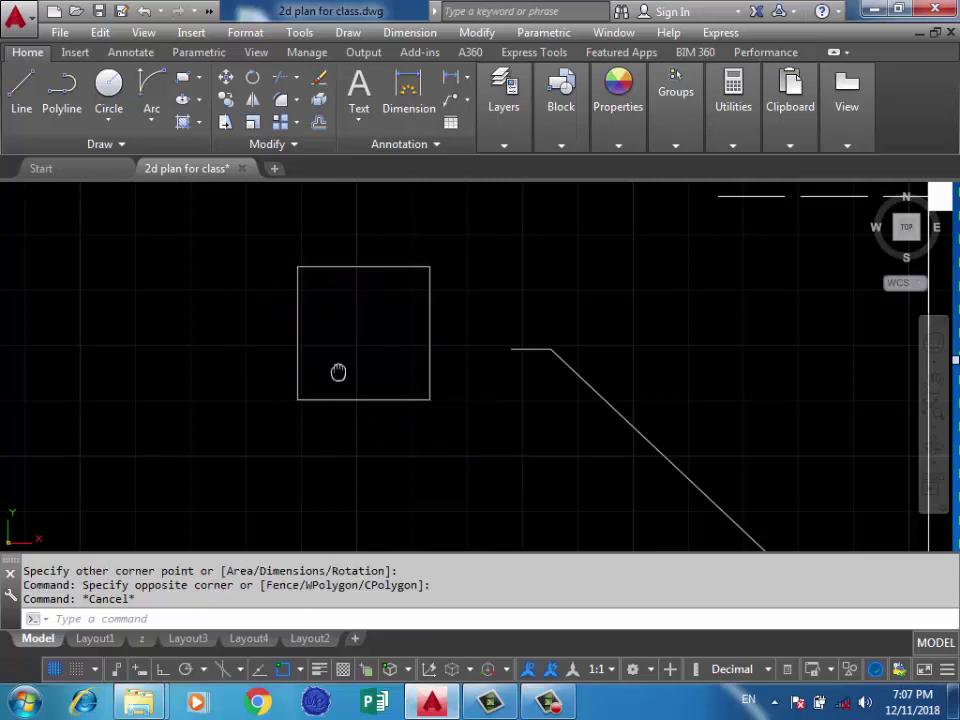
mouse_move(338, 372)
middle_down()
mouse_move(548, 395)
mouse_move(570, 430)
middle_up()
scroll(566, 437, up, 2)
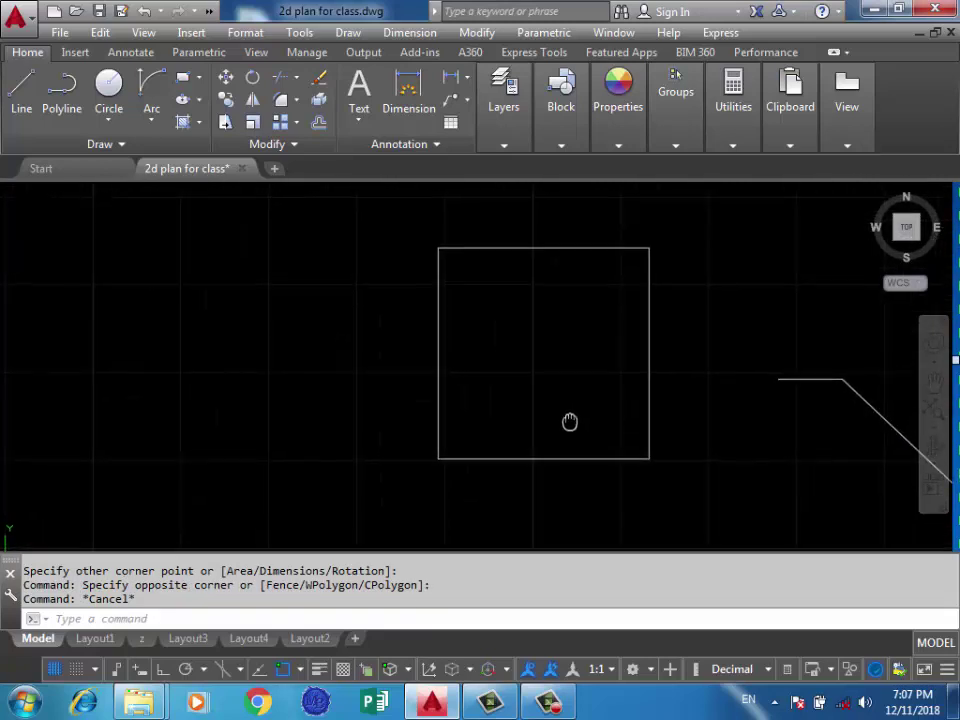
Draw a vertical line 0.1 in from the square's right edge down to its bottom
text(l)
key(Return)
click(649, 251)
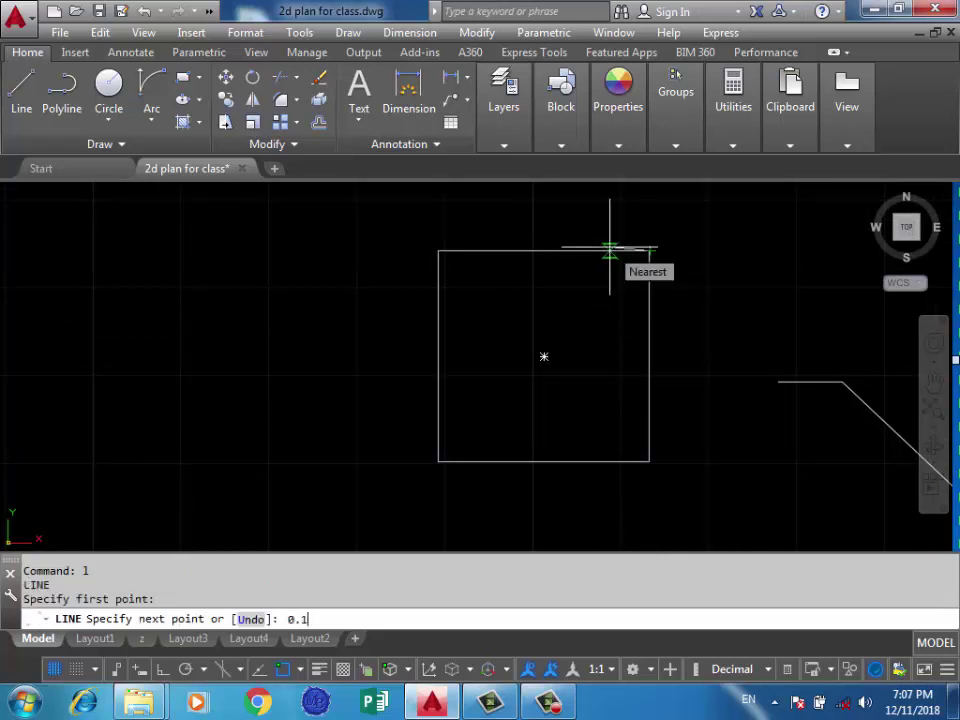
key(Return)
click(632, 461)
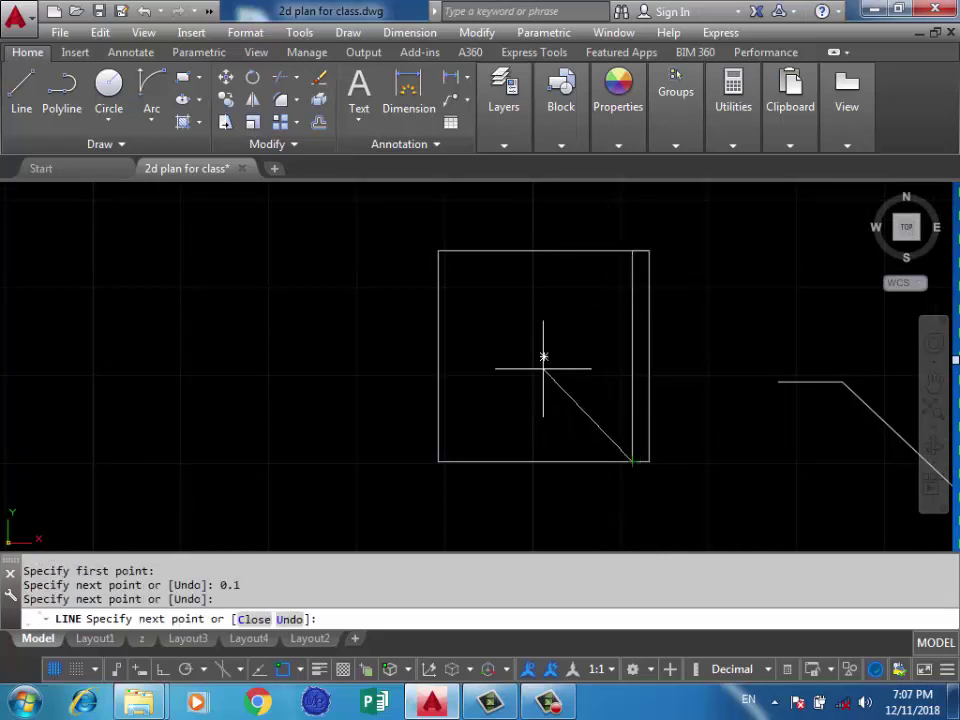
key(Return)
Offset that line 0.1 repeatedly in Multiple mode to fill the square leftward
text(o)
key(Return)
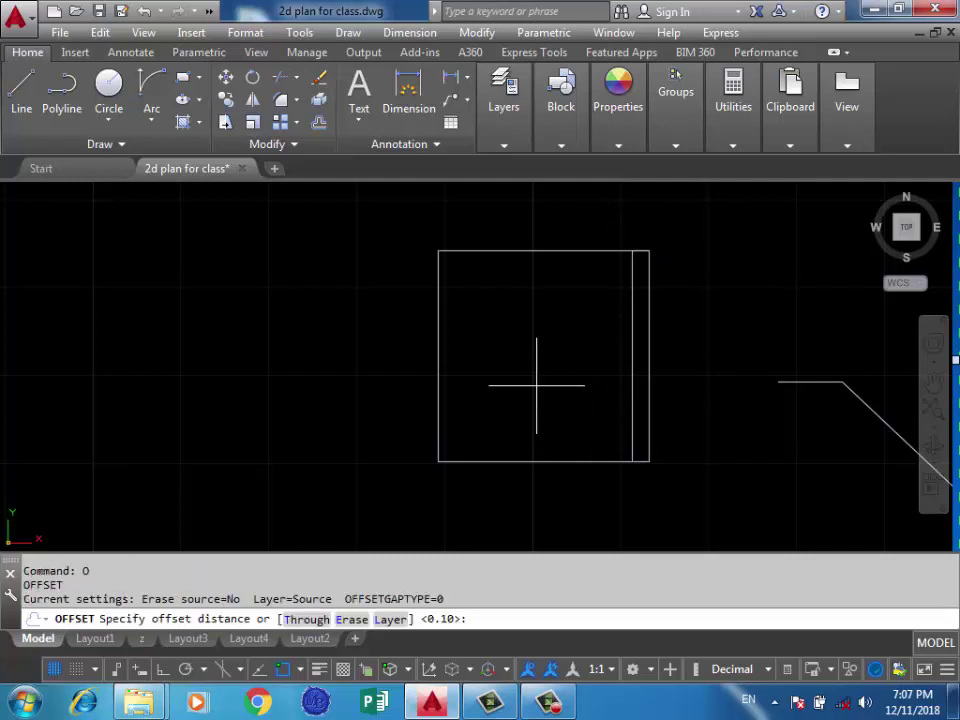
text(0.1)
key(Return)
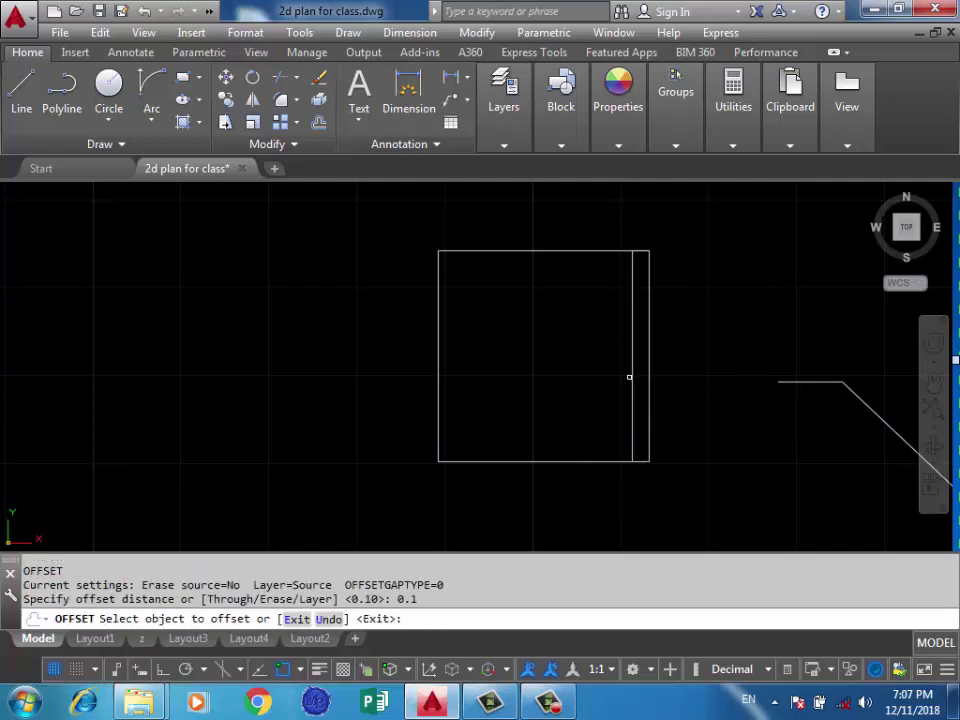
click(633, 375)
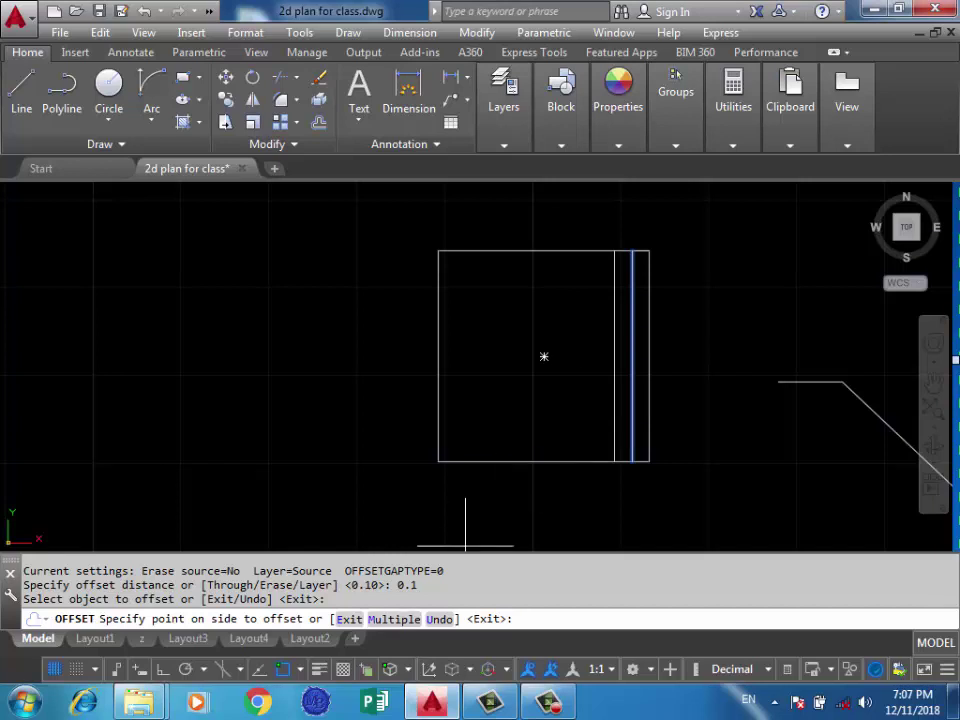
text(m)
key(Return)
click(377, 396)
click(377, 394)
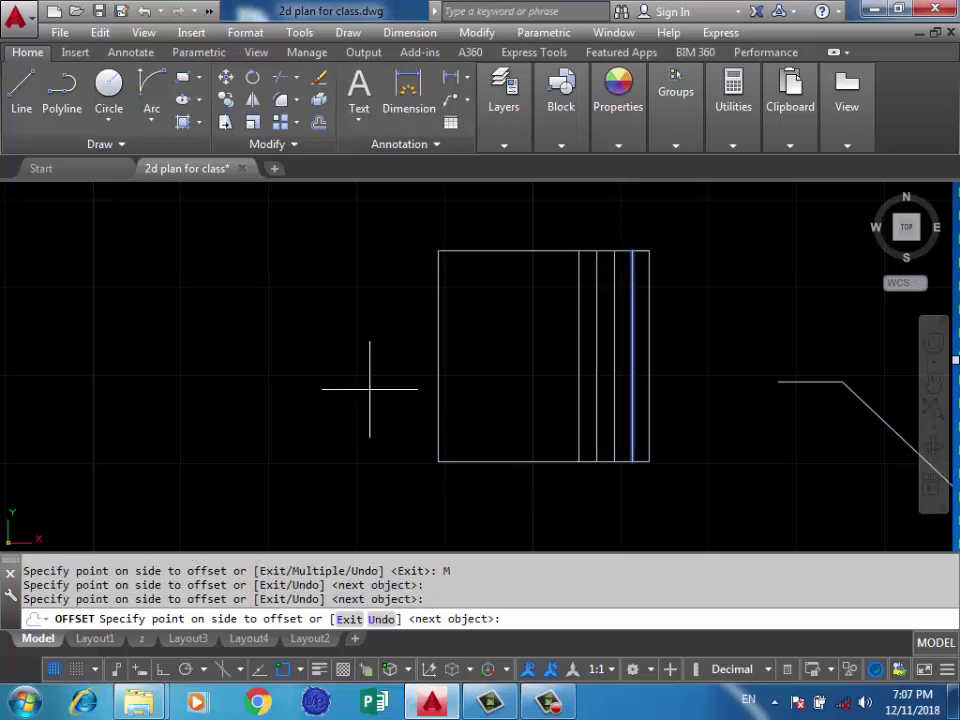
click(370, 392)
click(357, 389)
click(356, 390)
click(354, 390)
click(352, 391)
click(350, 391)
click(323, 387)
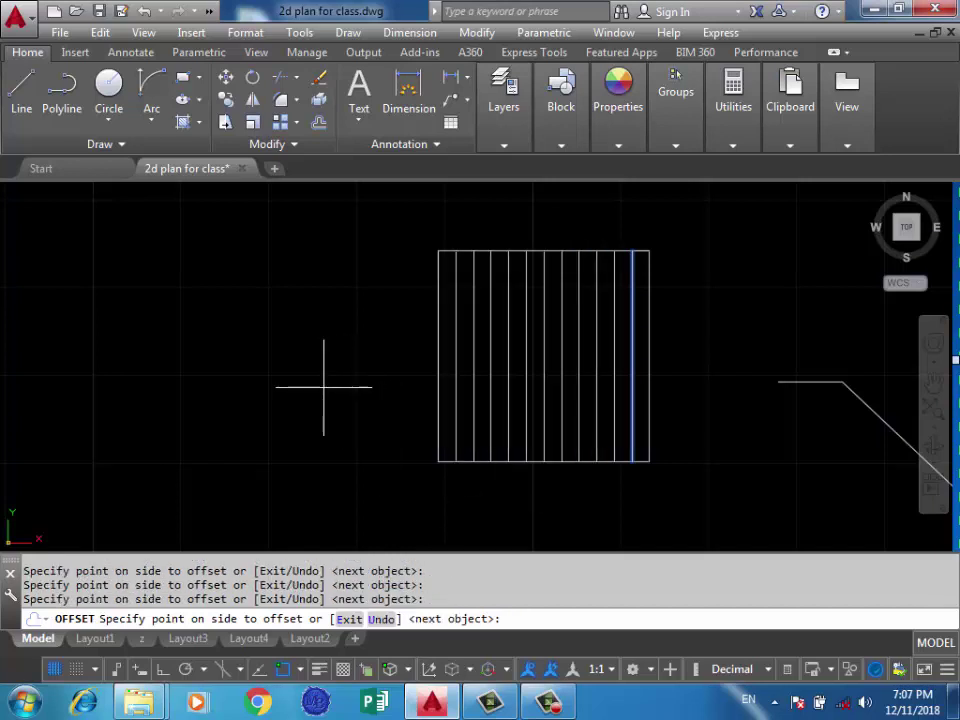
key(Return)
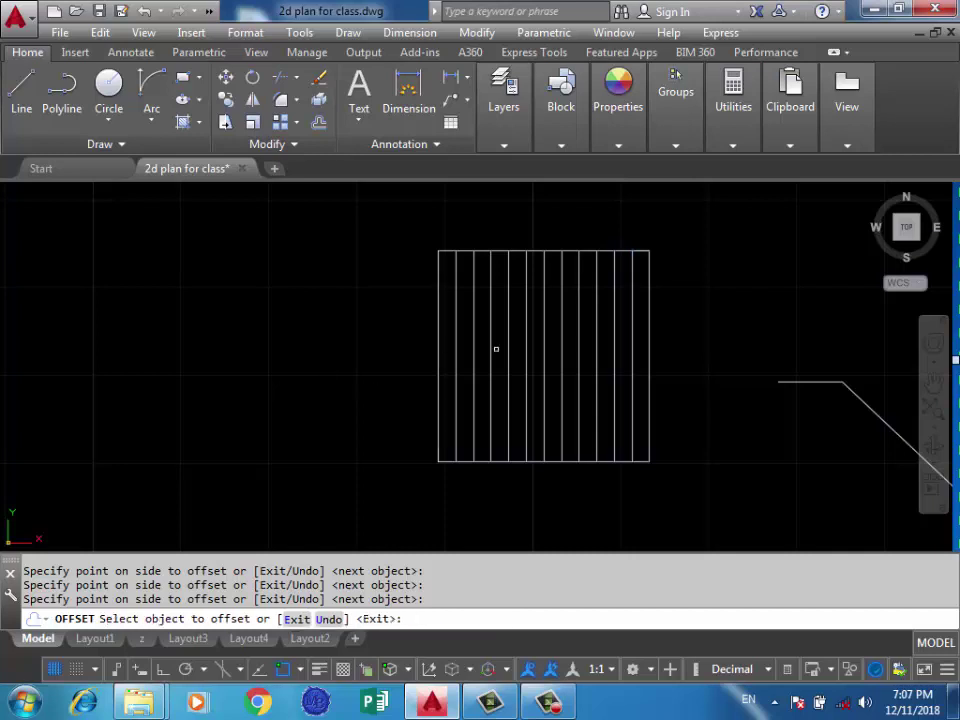
key(Return)
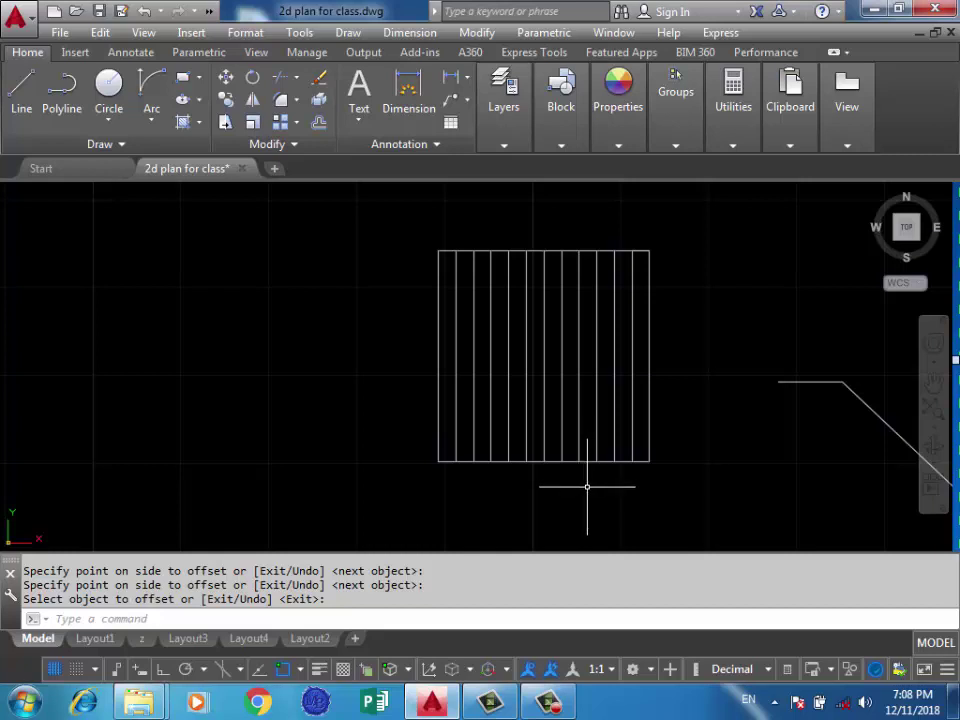
text(1)
key(Return)
click(649, 461)
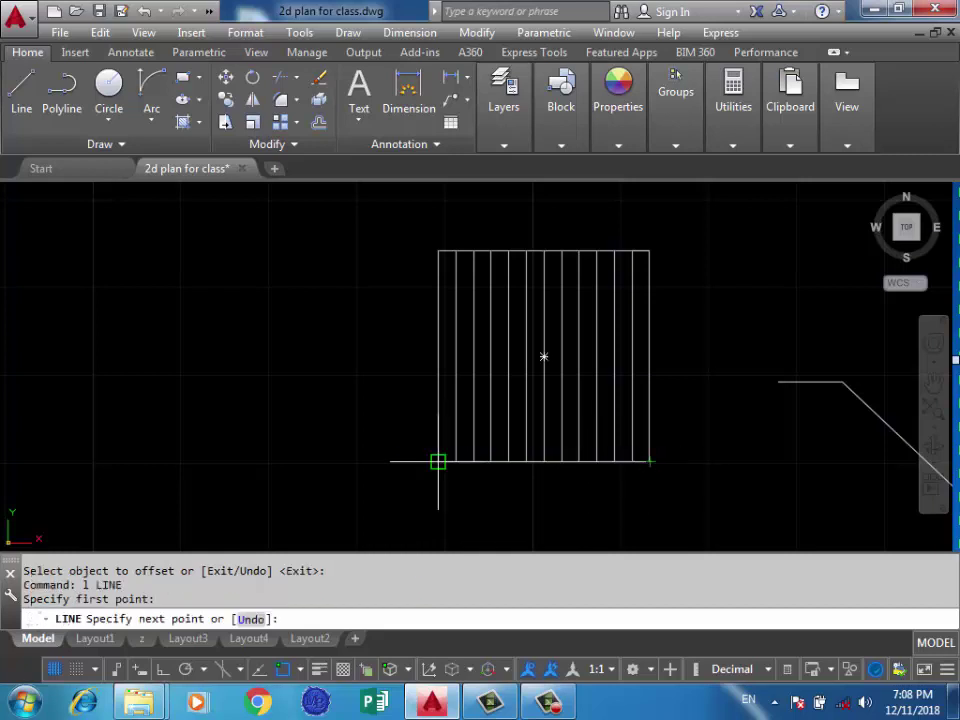
Offset the square's bottom edge upward repeatedly at 0.1 spacing in Multiple mode
click(438, 461)
key(Return)
text(o)
key(Return)
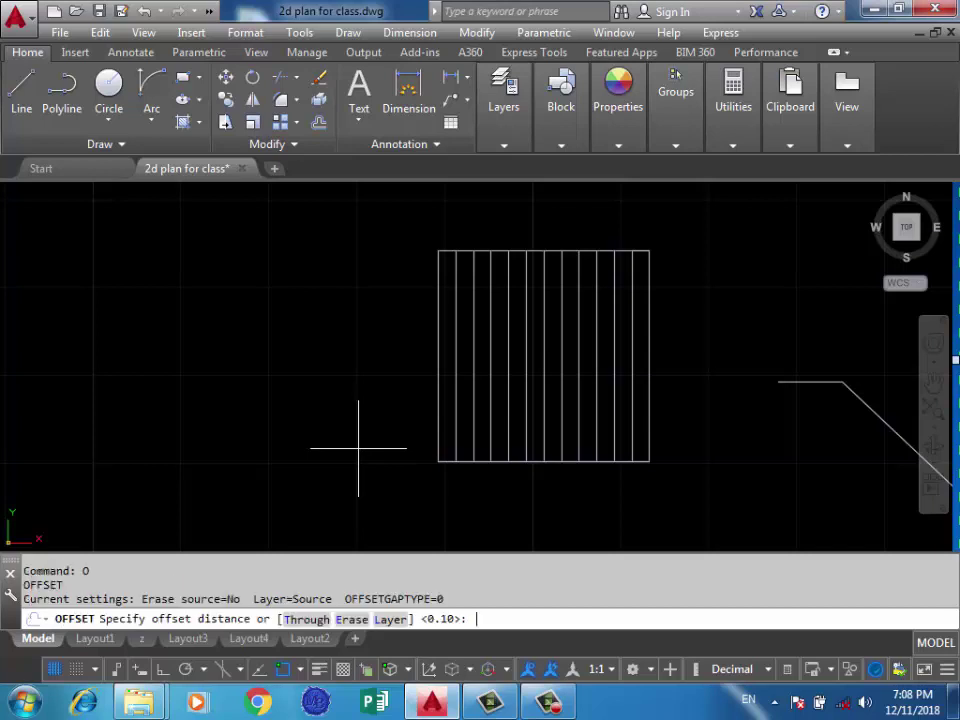
key(Return)
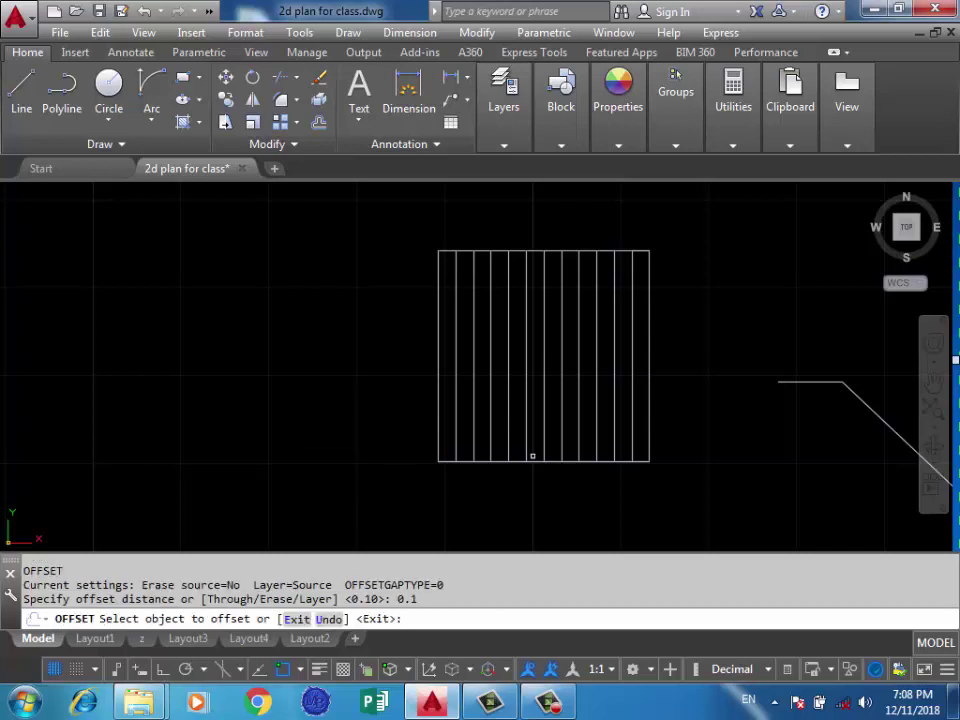
click(520, 461)
text(M)
key(Return)
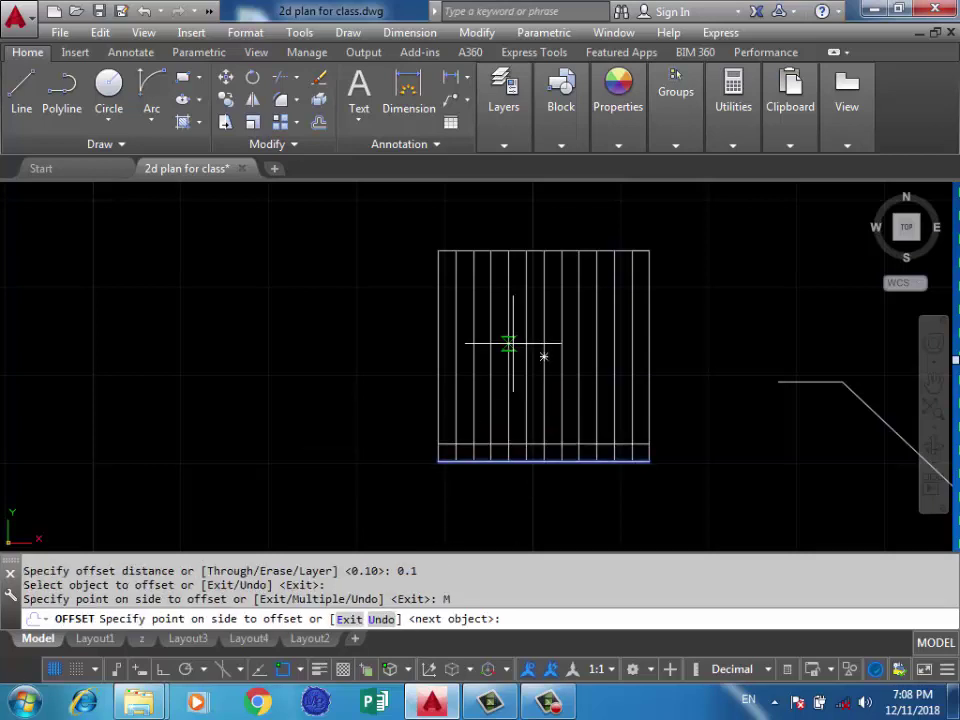
click(538, 200)
click(536, 211)
click(535, 218)
click(535, 224)
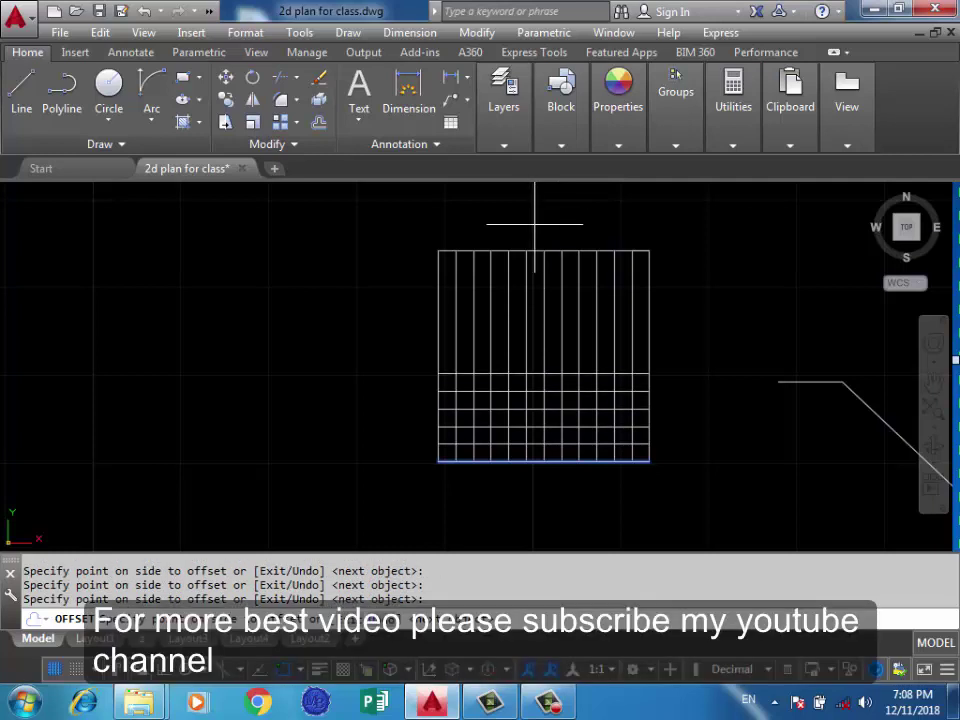
click(534, 222)
click(533, 224)
click(533, 226)
click(532, 224)
click(532, 224)
click(532, 224)
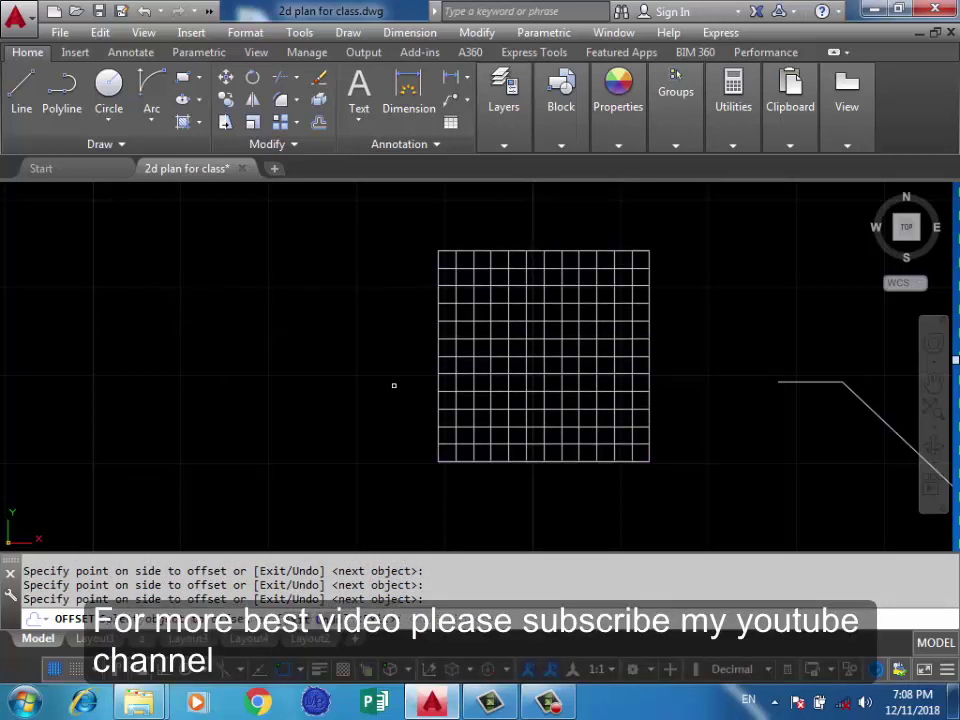
key(Return)
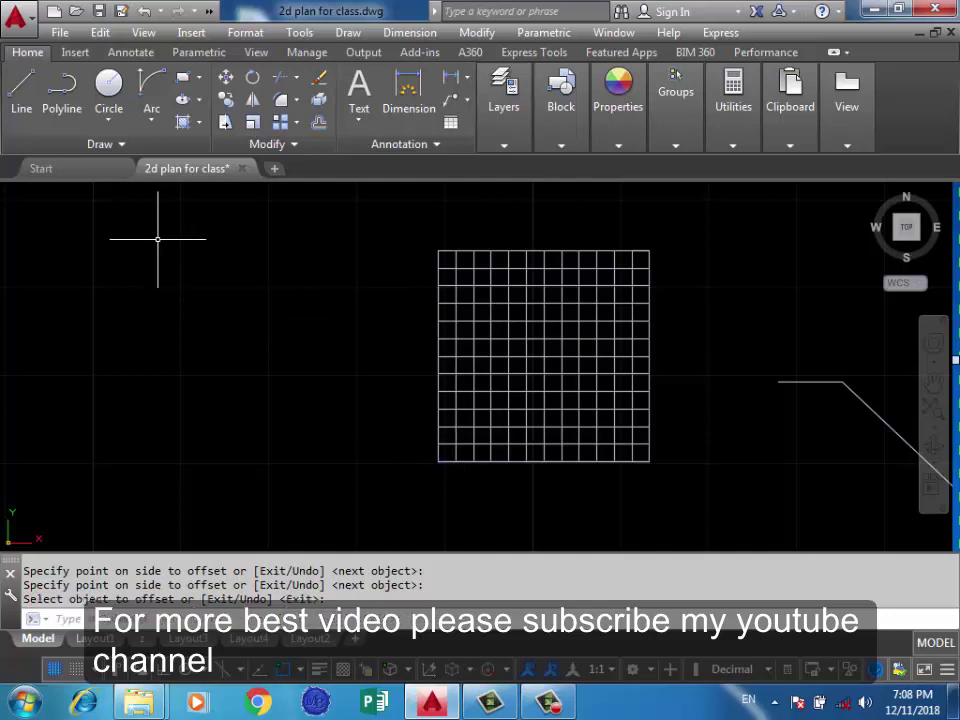
middle_drag(272, 301, 298, 315)
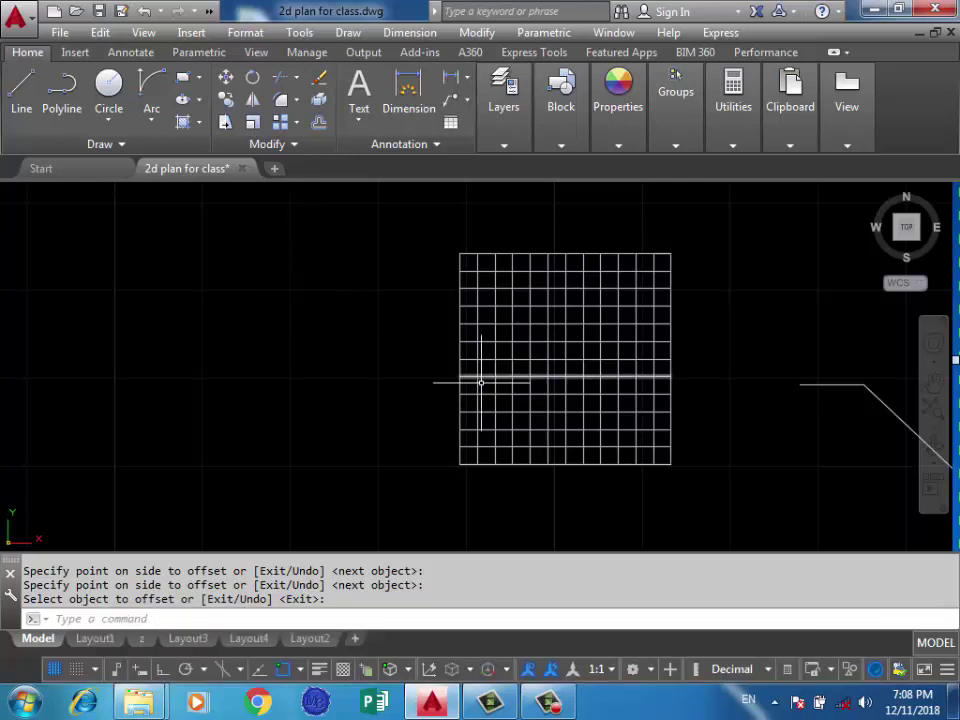
middle_drag(533, 394, 579, 360)
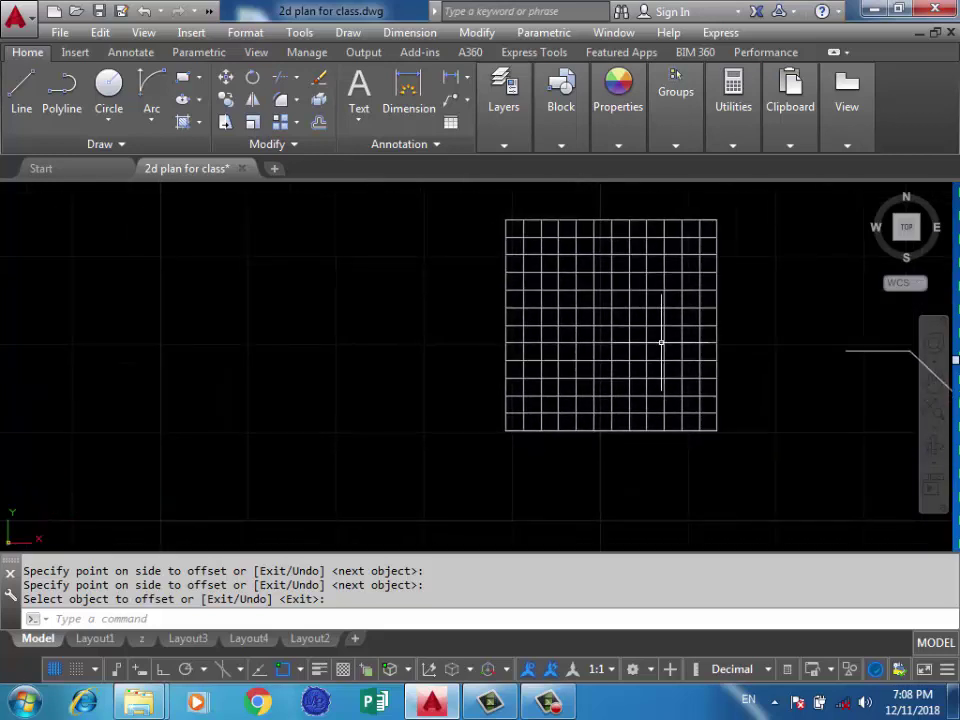
middle_drag(660, 343, 660, 361)
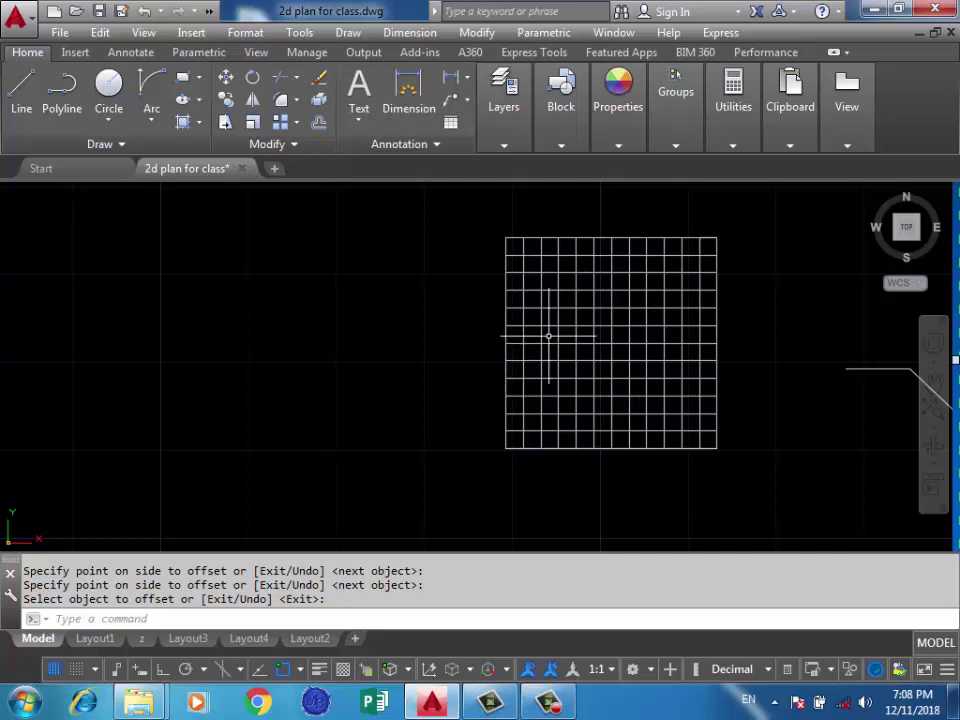
Start a Spline CV curve at the grid's top-right corner and place its next two control points
click(100, 144)
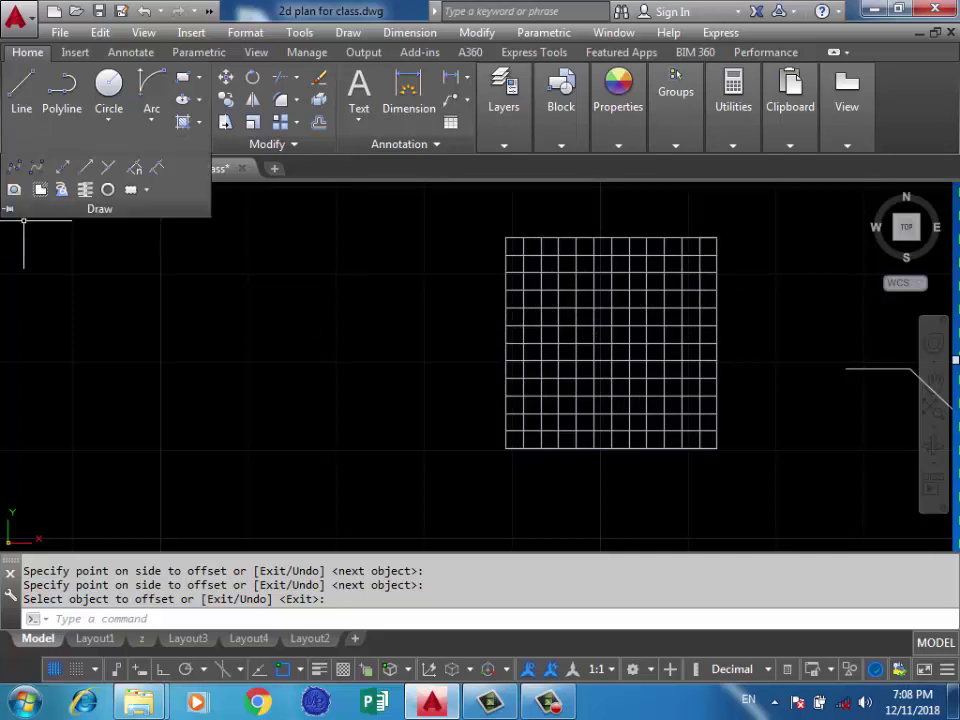
click(36, 166)
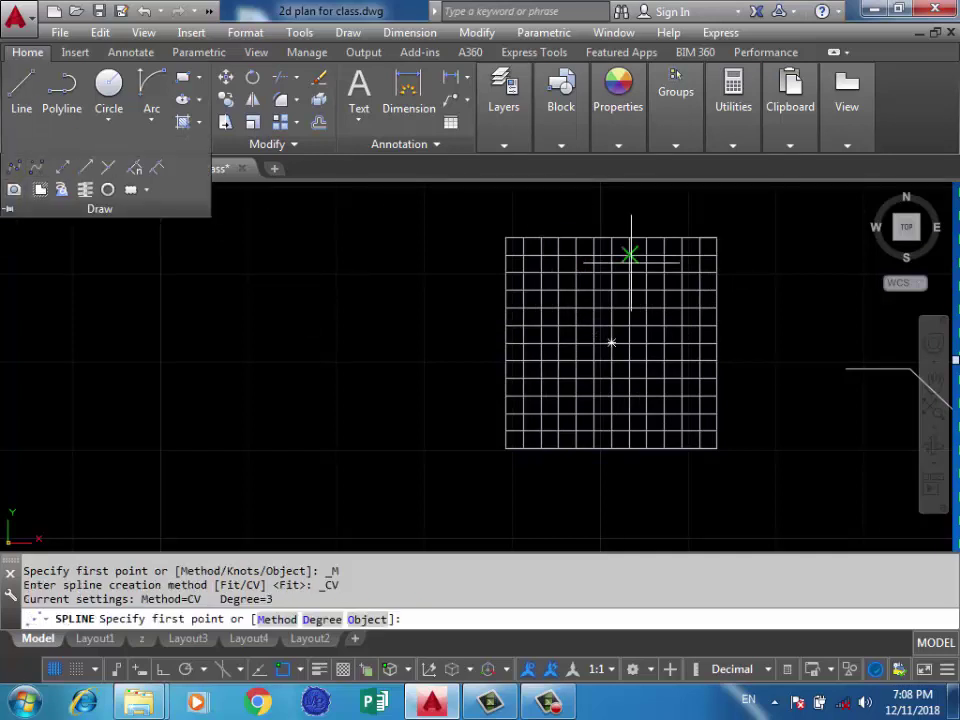
click(717, 238)
scroll(669, 306, up, 5)
scroll(662, 345, down, 5)
scroll(679, 338, up, 2)
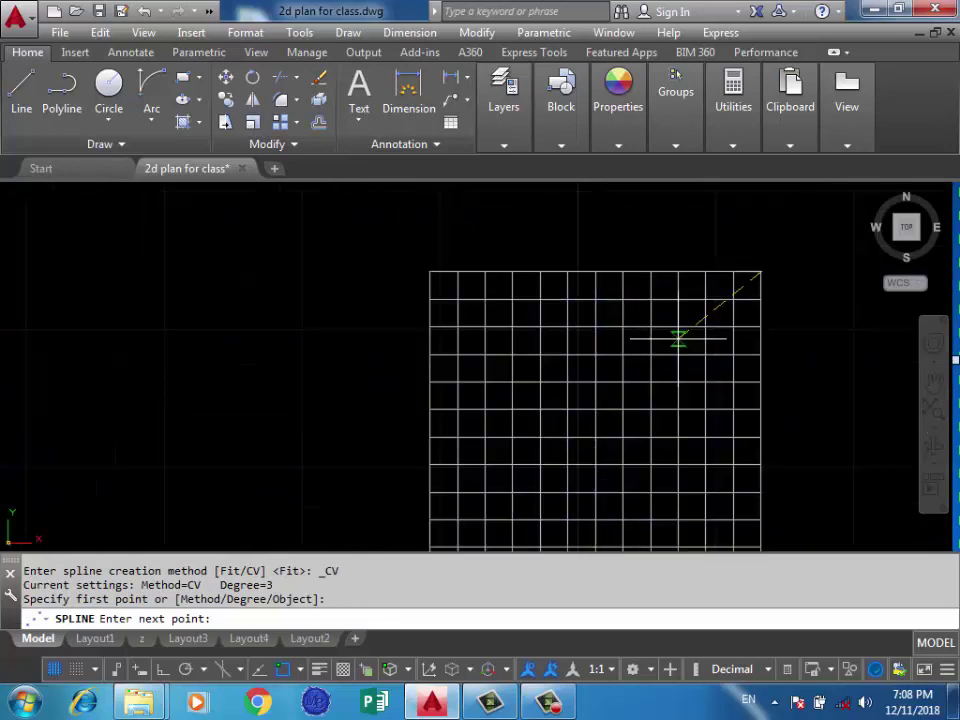
scroll(678, 338, up, 4)
click(641, 332)
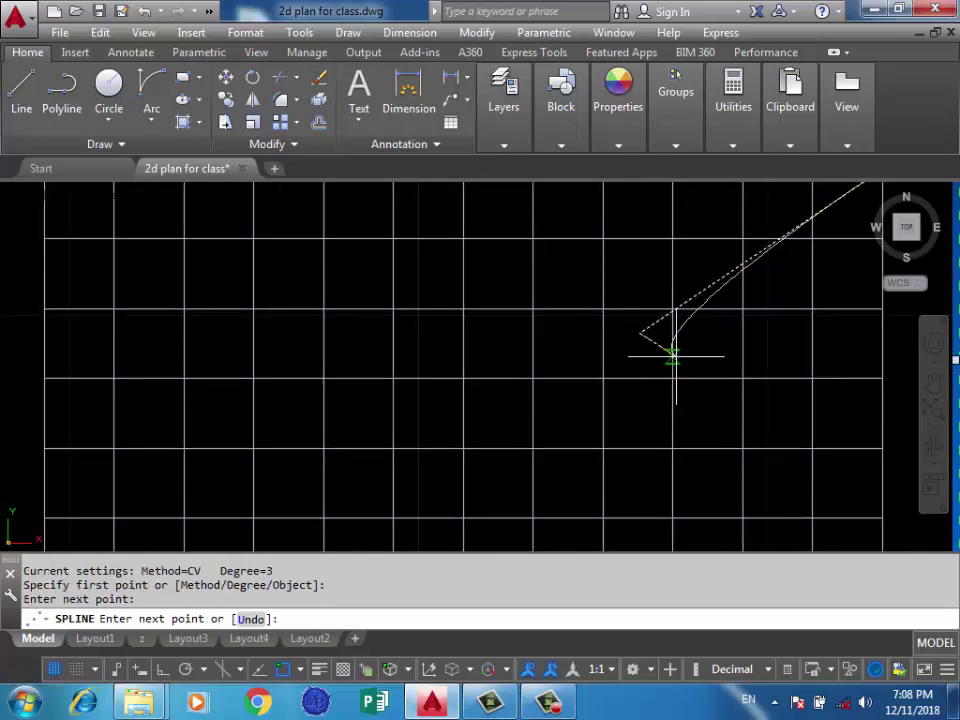
scroll(665, 385, down, 4)
scroll(681, 399, up, 2)
scroll(643, 418, up, 3)
click(643, 418)
Add the remaining control points down to the grid's lower-left corner and finish the spline
scroll(782, 366, down, 2)
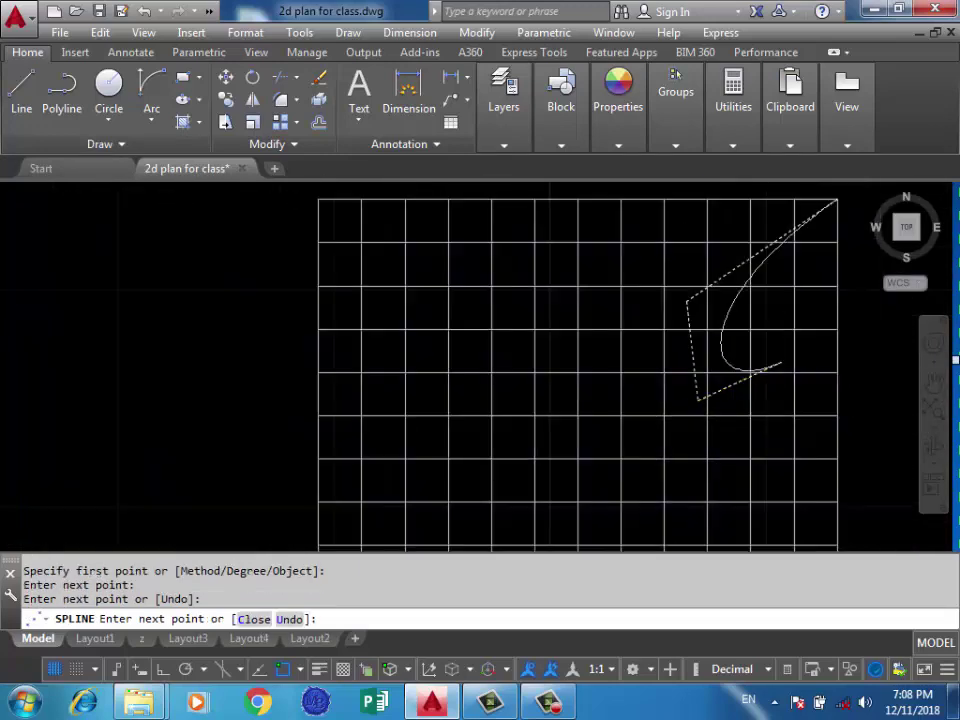
scroll(649, 467, down, 2)
scroll(620, 450, up, 4)
scroll(568, 435, up, 2)
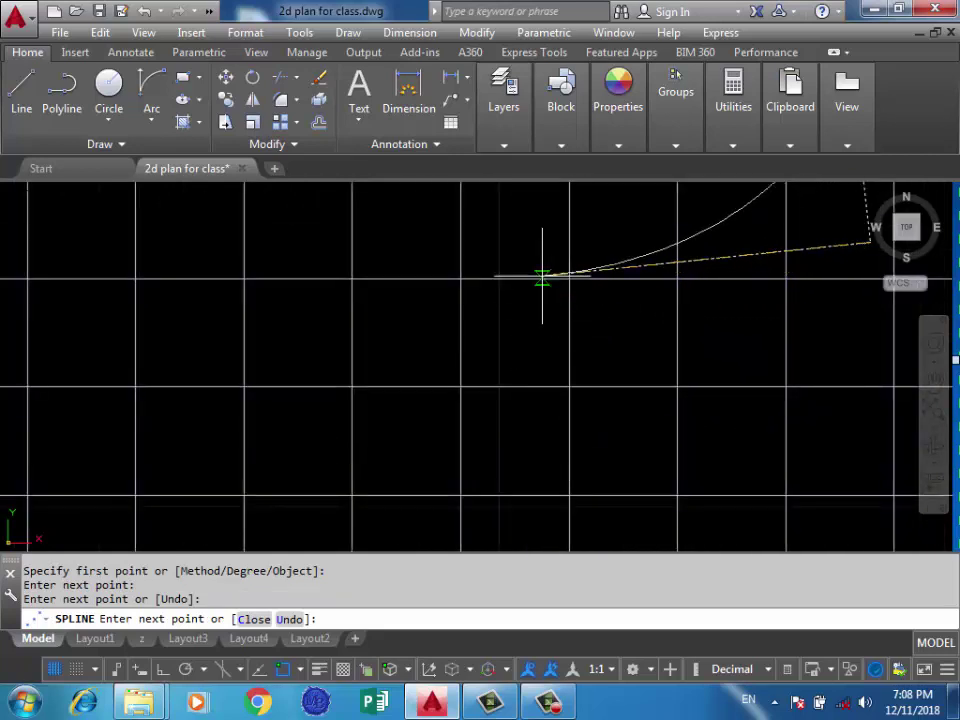
click(542, 277)
scroll(531, 379, down, 3)
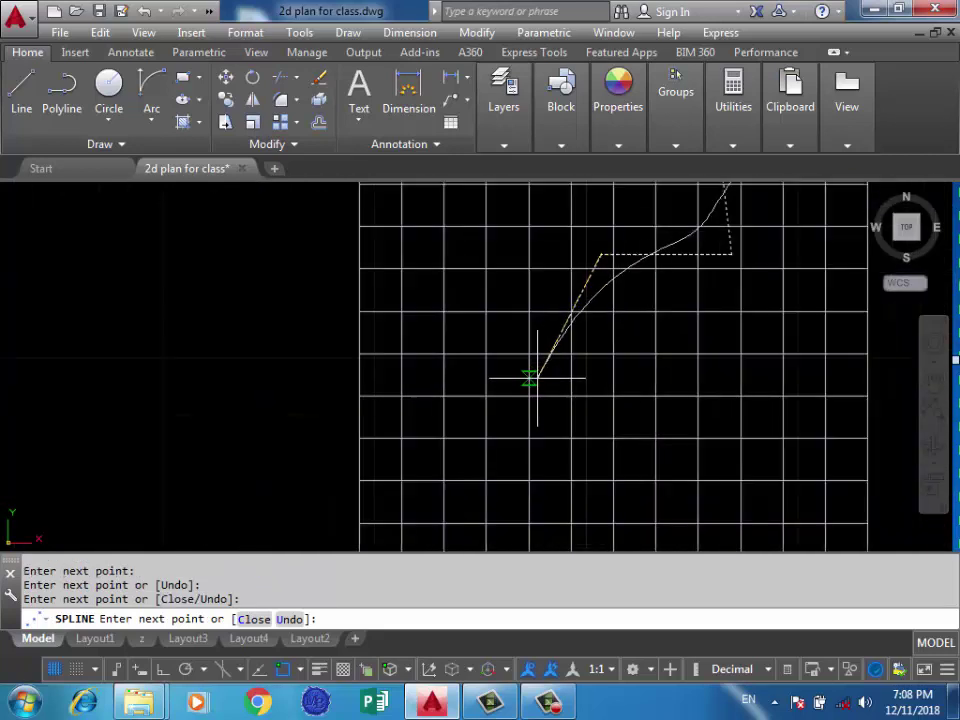
click(636, 378)
scroll(580, 435, down, 2)
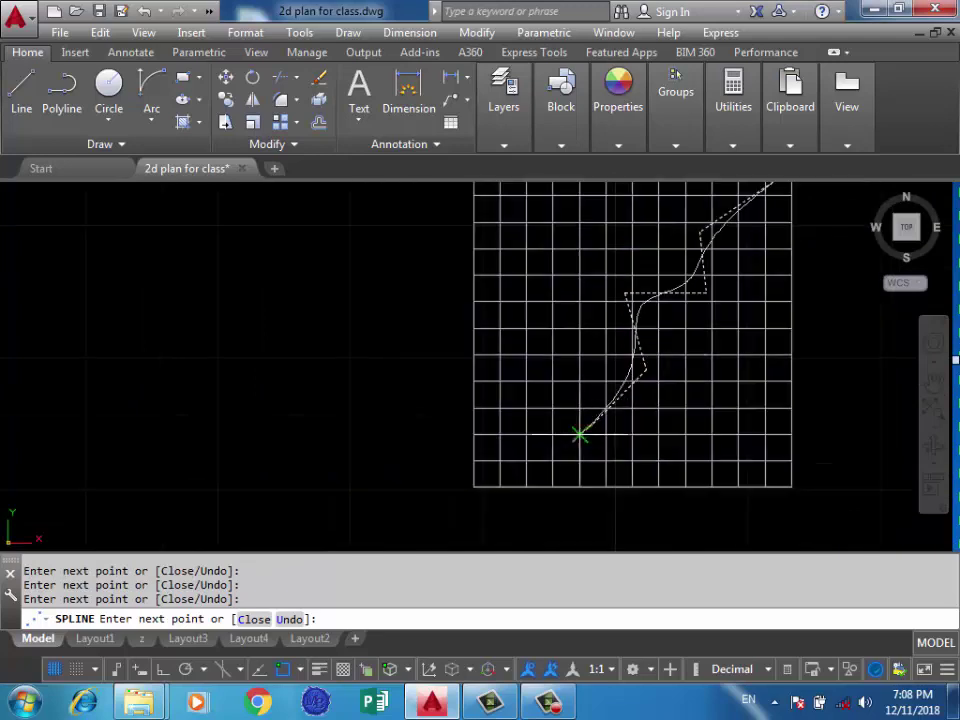
scroll(540, 454, up, 4)
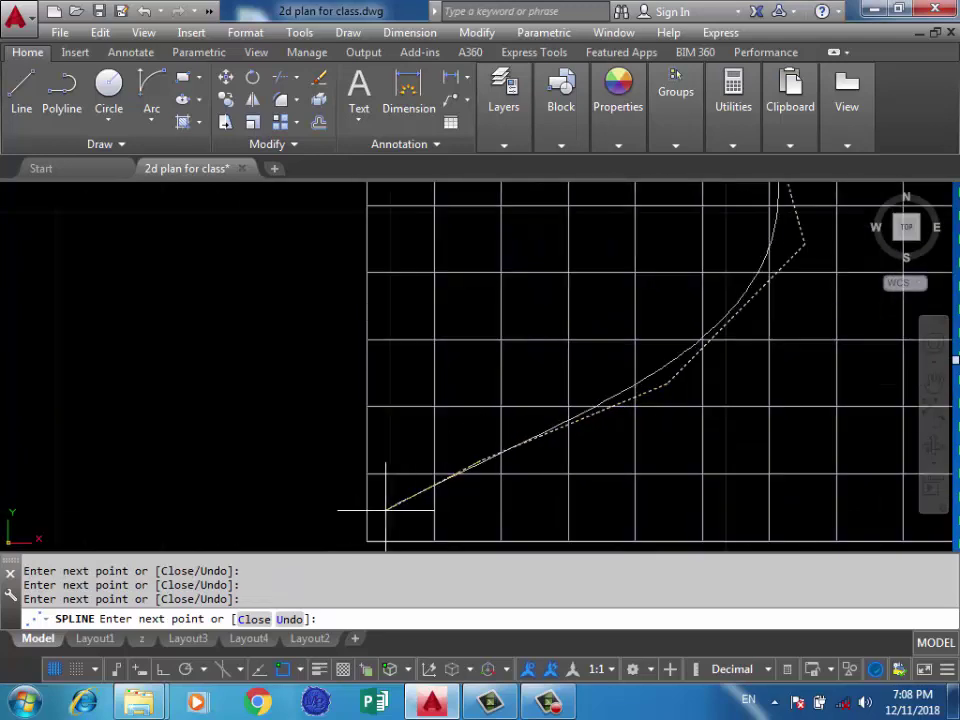
click(367, 540)
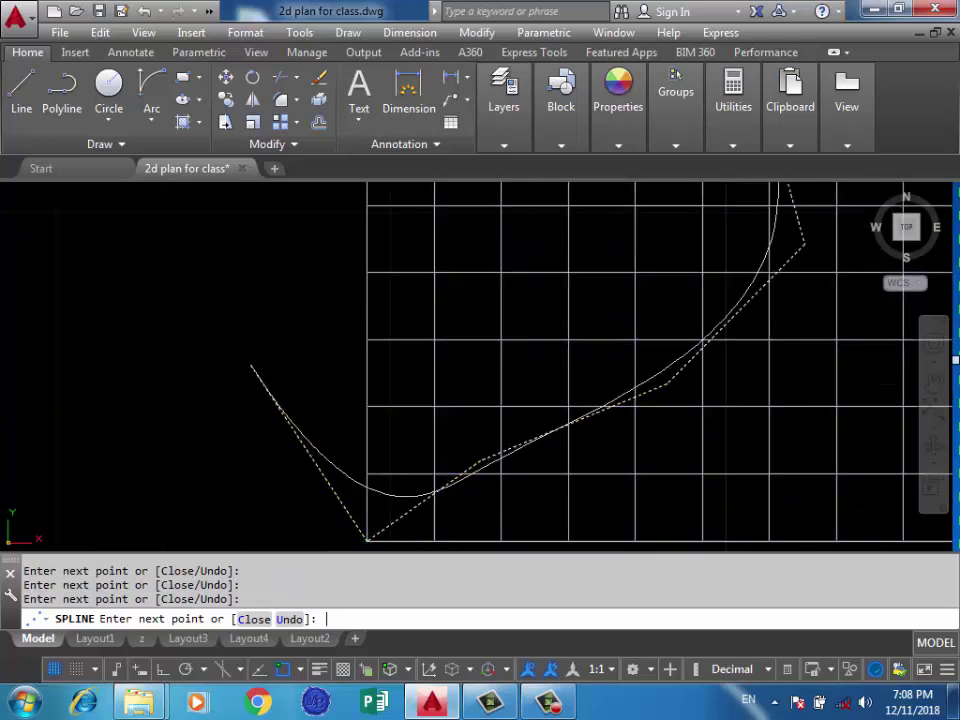
key(Return)
scroll(386, 439, down, 5)
scroll(386, 390, up, 2)
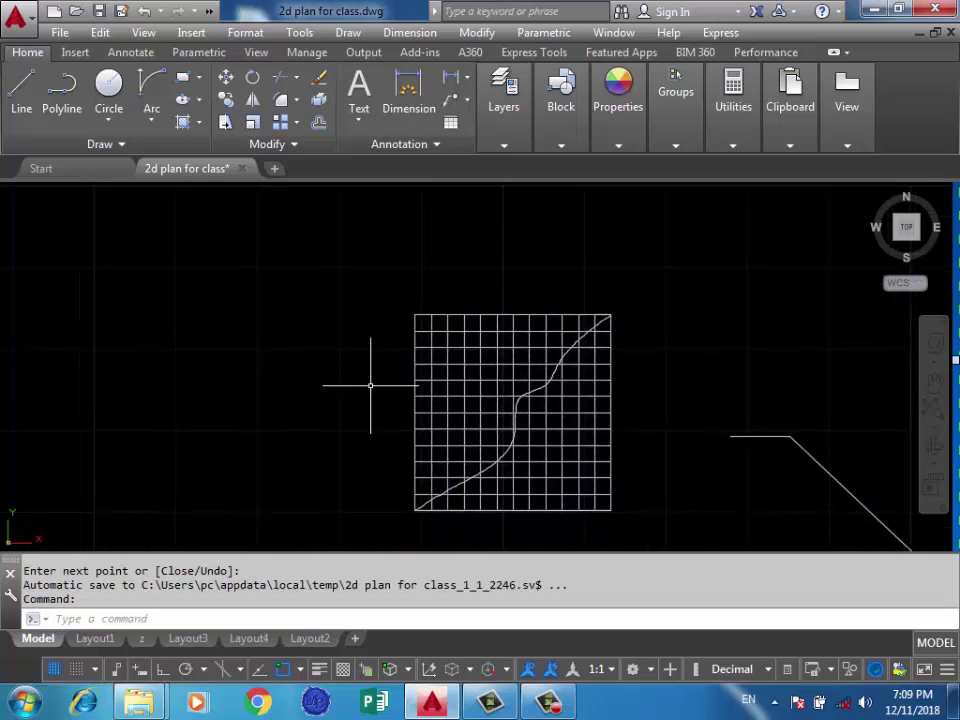
Start TRIM with 'tr' and cut the first horizontal grid lines back to the spline
text(tr)
key(Return)
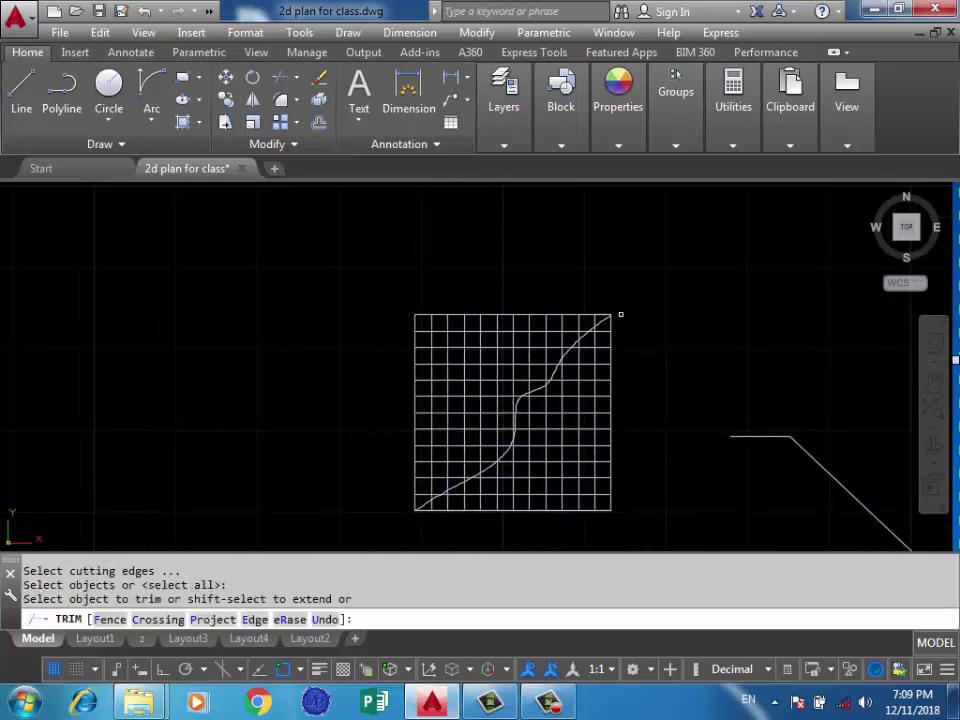
scroll(615, 313, up, 5)
double_click(522, 338)
double_click(520, 340)
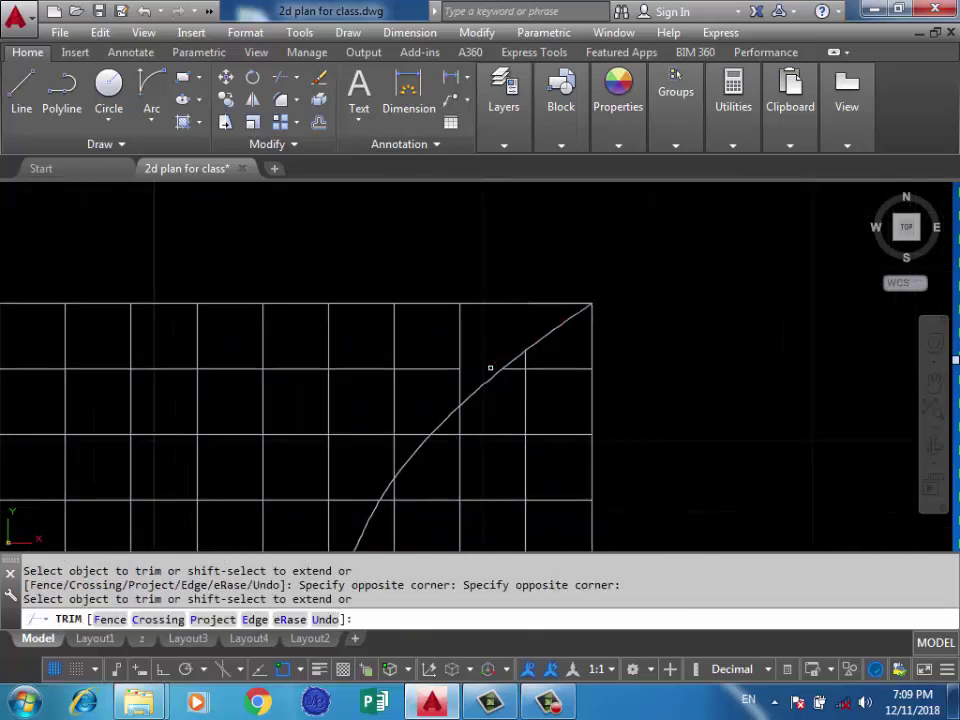
click(490, 368)
middle_drag(411, 430, 615, 248)
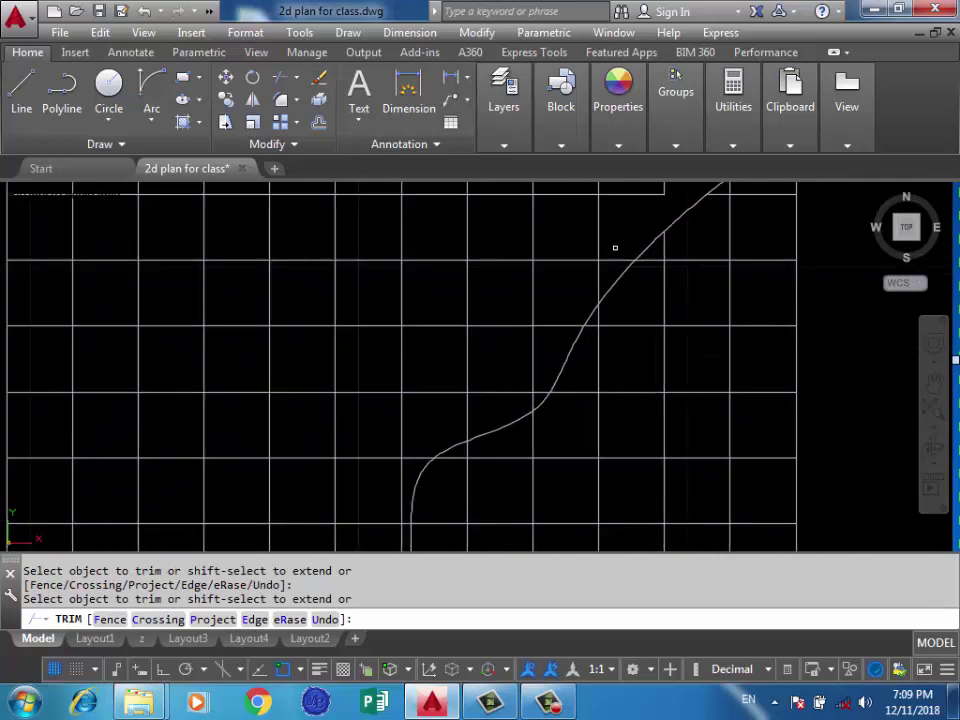
double_click(620, 271)
click(602, 260)
Trim the grid segments crossing the spline's upper section
middle_drag(508, 366, 652, 239)
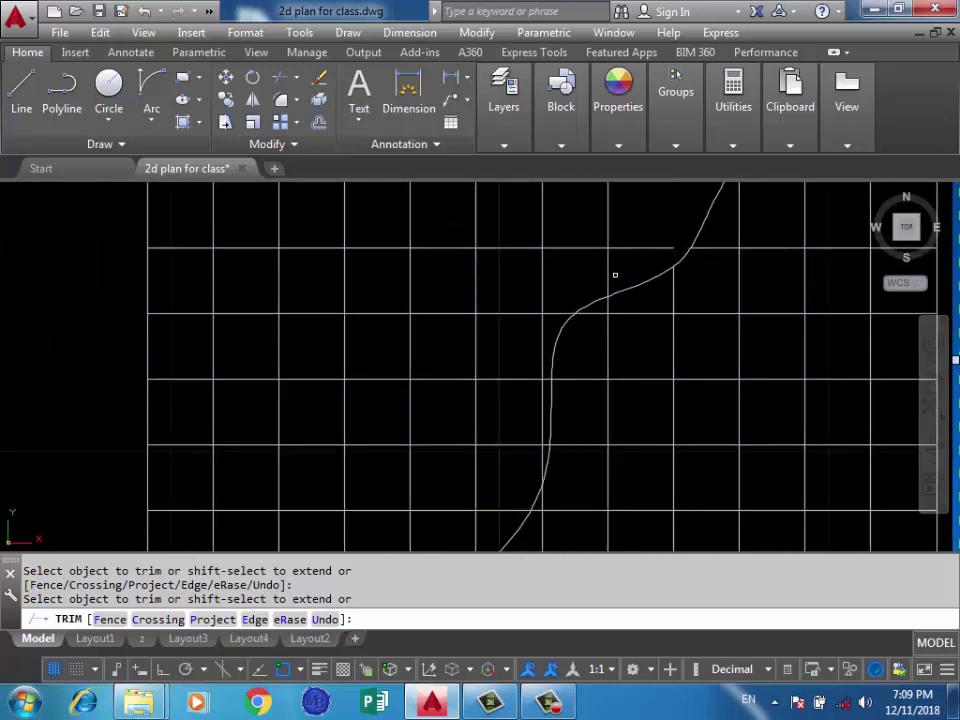
drag(615, 274, 546, 324)
click(556, 313)
click(546, 305)
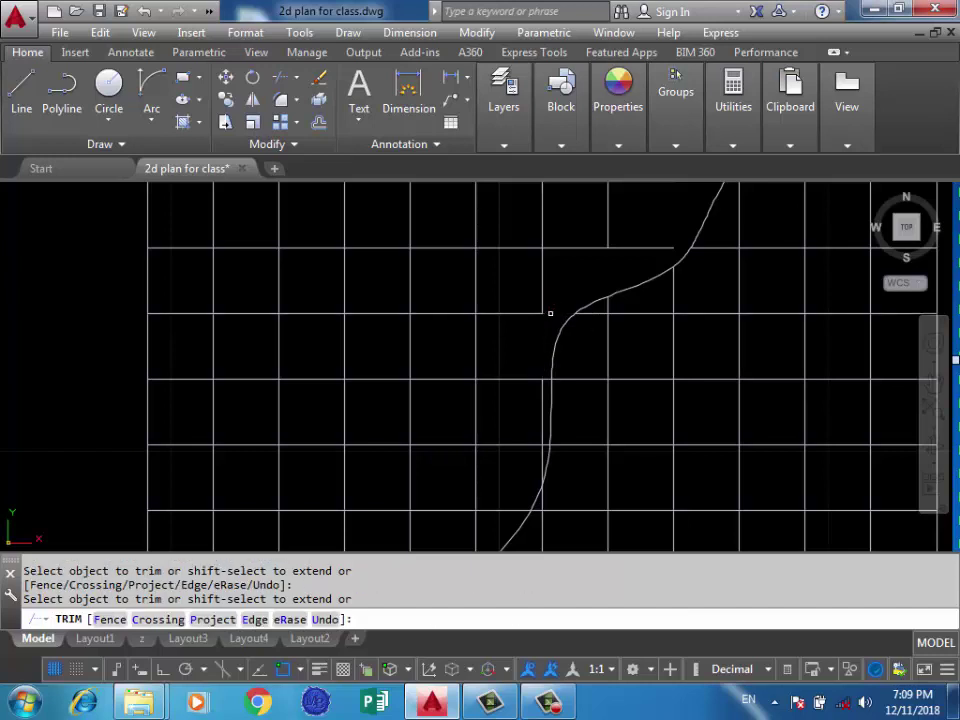
middle_drag(549, 311, 609, 319)
scroll(609, 319, up, 2)
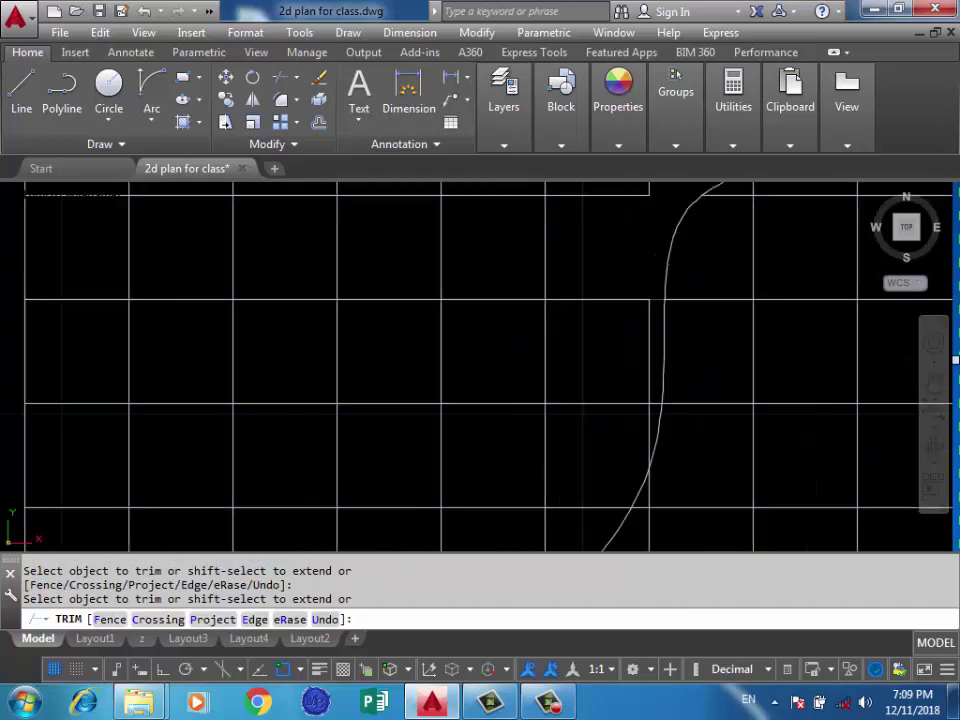
click(657, 406)
click(639, 403)
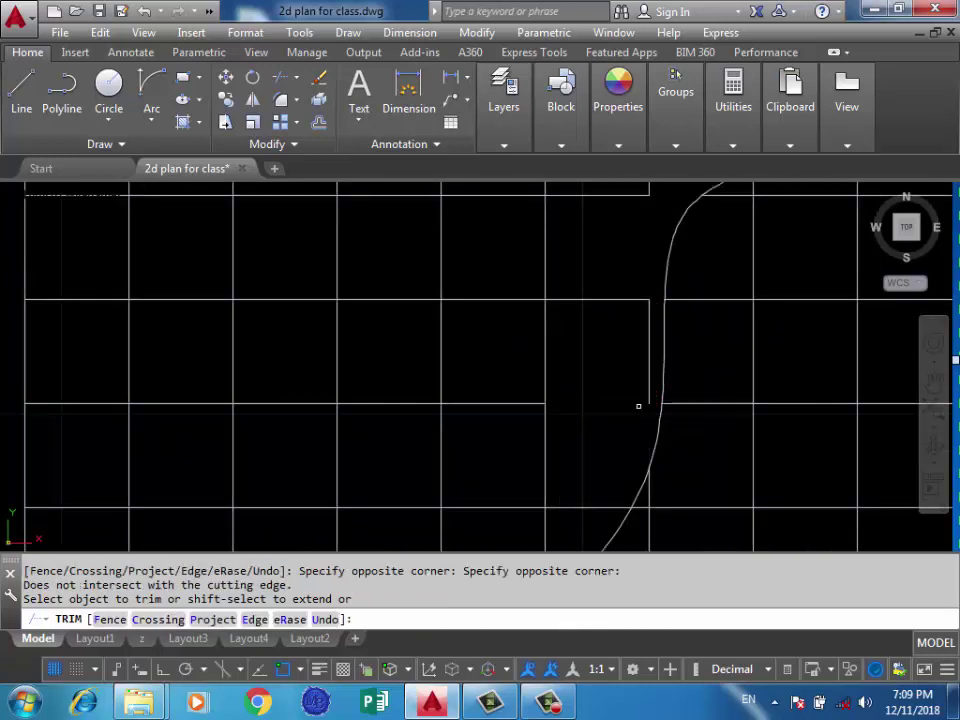
middle_drag(639, 403, 783, 300)
click(745, 321)
Trim the vertical grid lines along the spline's lower section, then reframe the whole grid
click(692, 354)
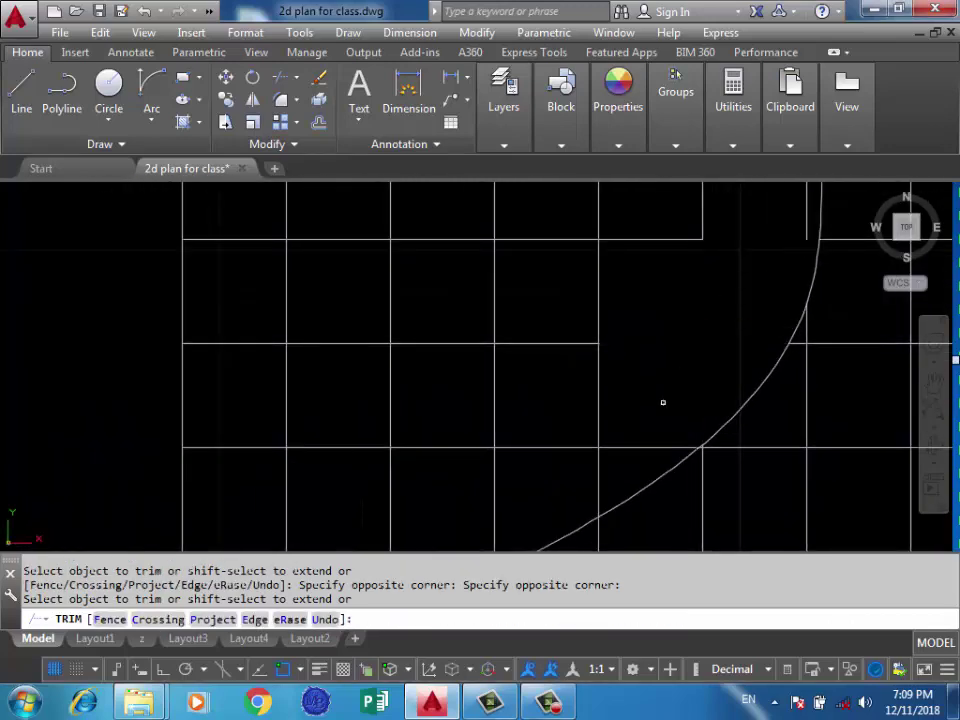
middle_drag(626, 308, 764, 325)
click(763, 325)
middle_drag(705, 375, 791, 373)
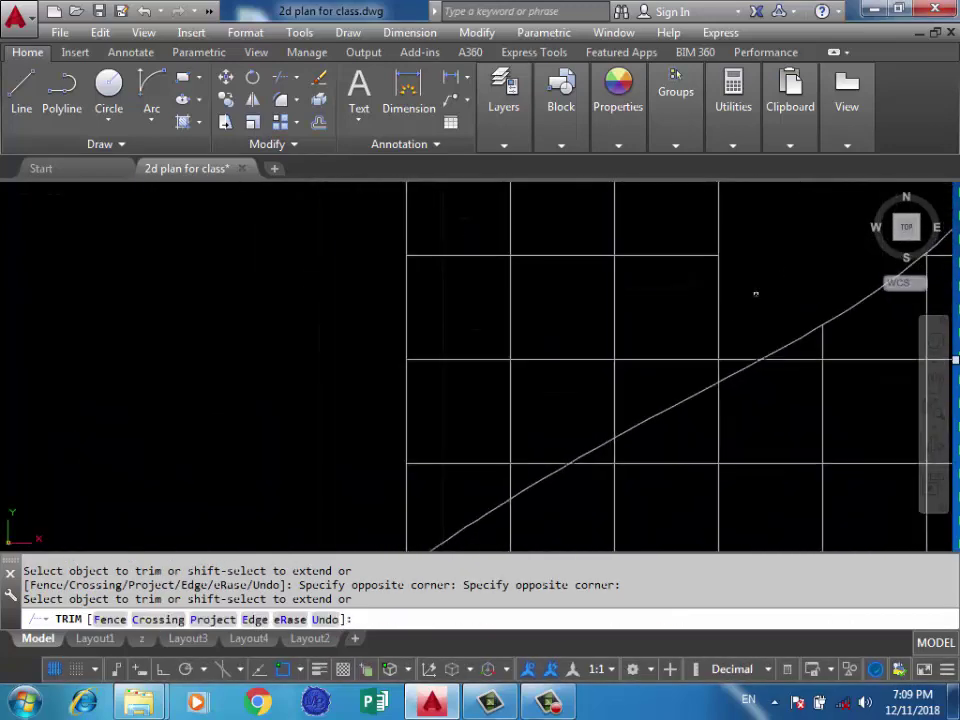
click(733, 320)
click(685, 360)
middle_drag(685, 360, 746, 306)
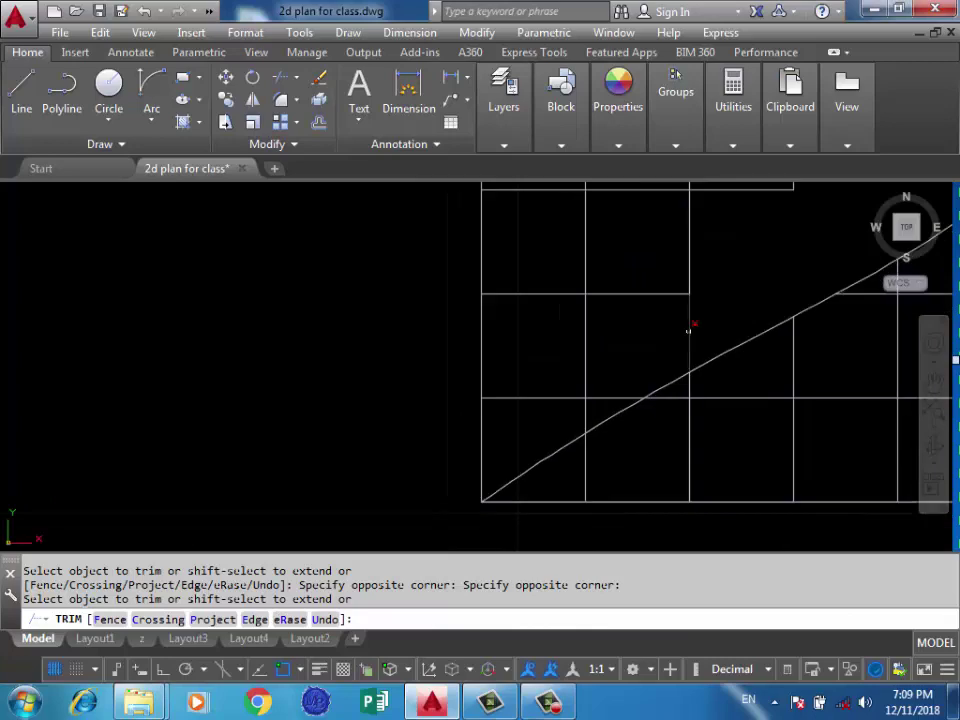
click(625, 374)
click(556, 398)
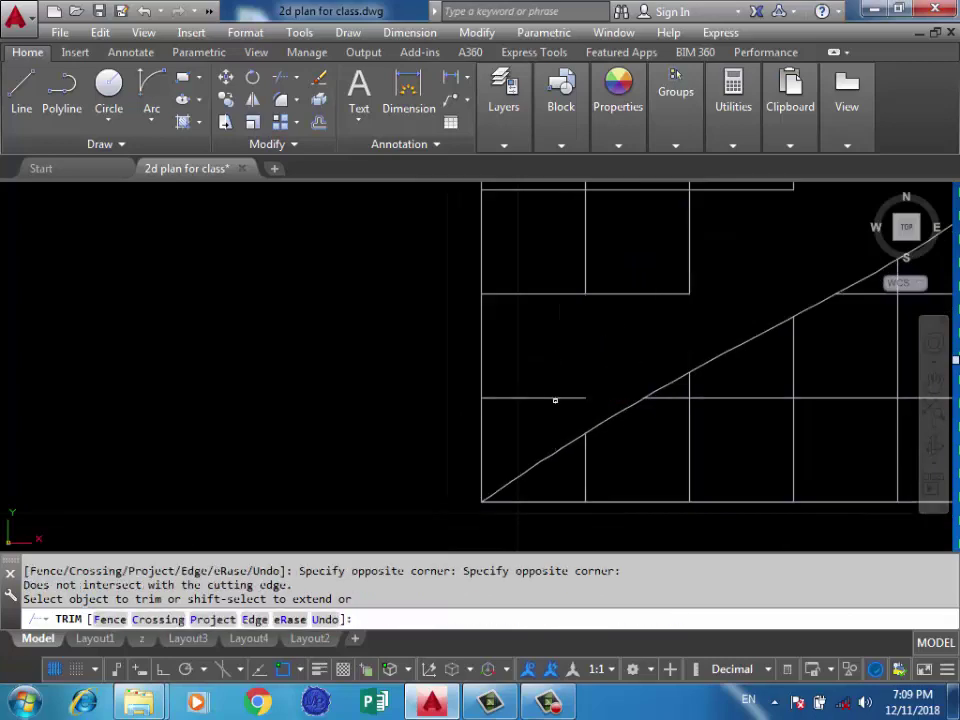
scroll(571, 302, down, 3)
middle_drag(571, 302, 606, 311)
scroll(606, 315, down, 2)
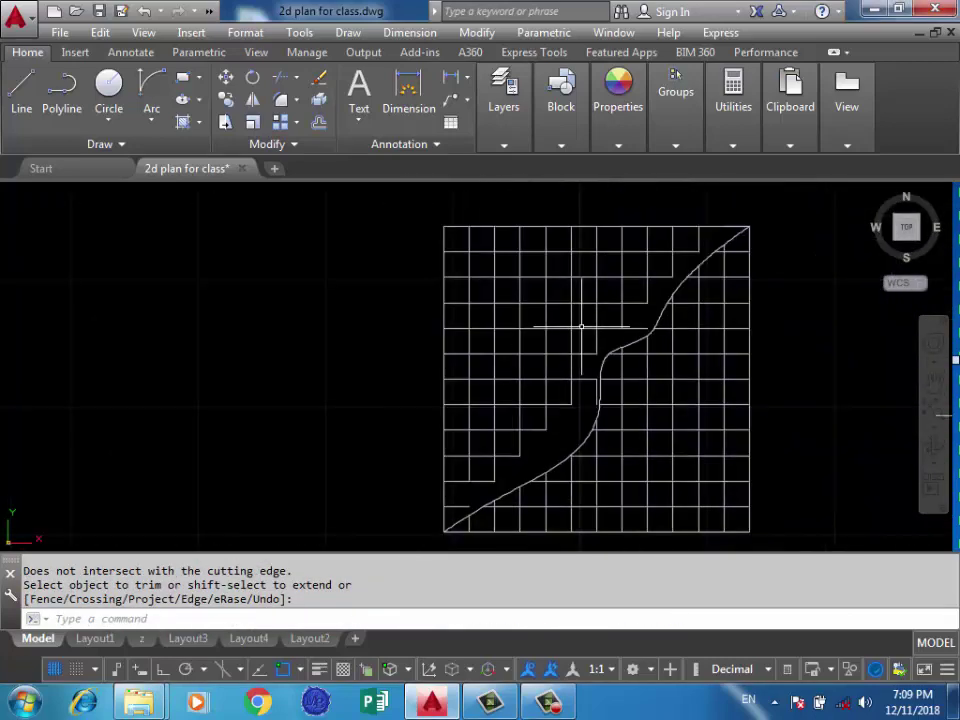
Window-select and delete the leftover vertical and horizontal stubs above the spline
scroll(686, 204, up, 2)
click(708, 236)
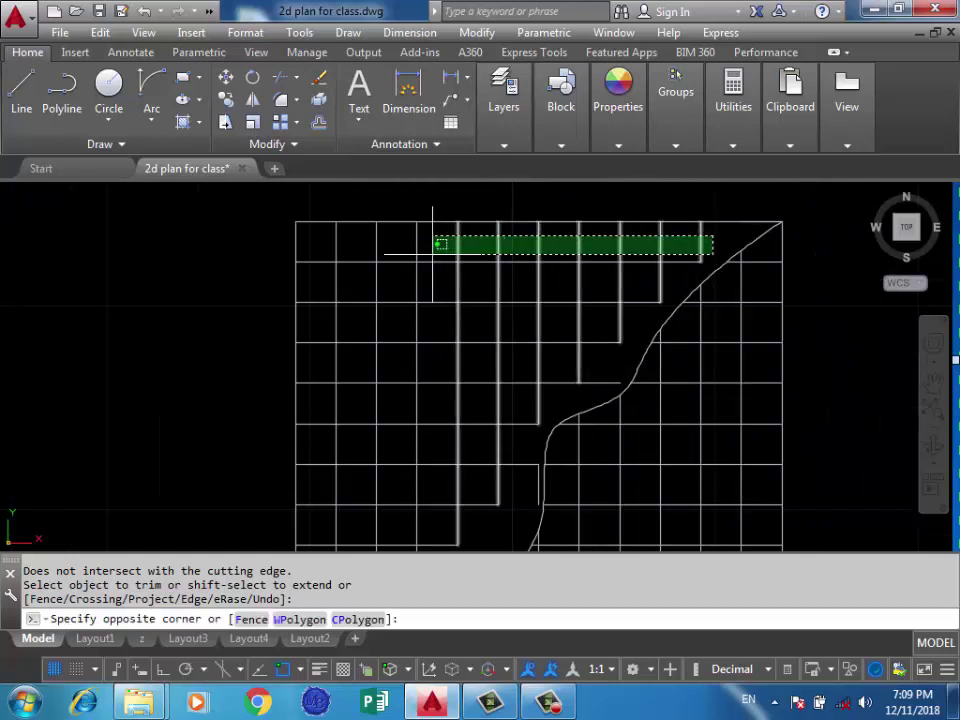
click(312, 251)
click(314, 252)
middle_drag(318, 331, 430, 200)
scroll(420, 360, down, 2)
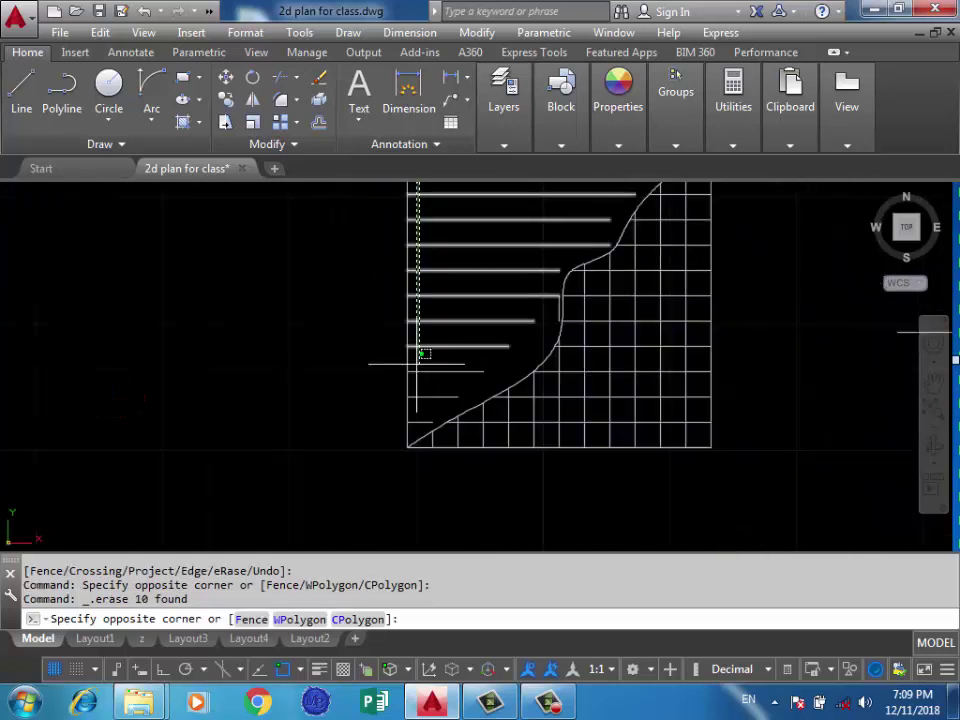
click(417, 411)
key(Delete)
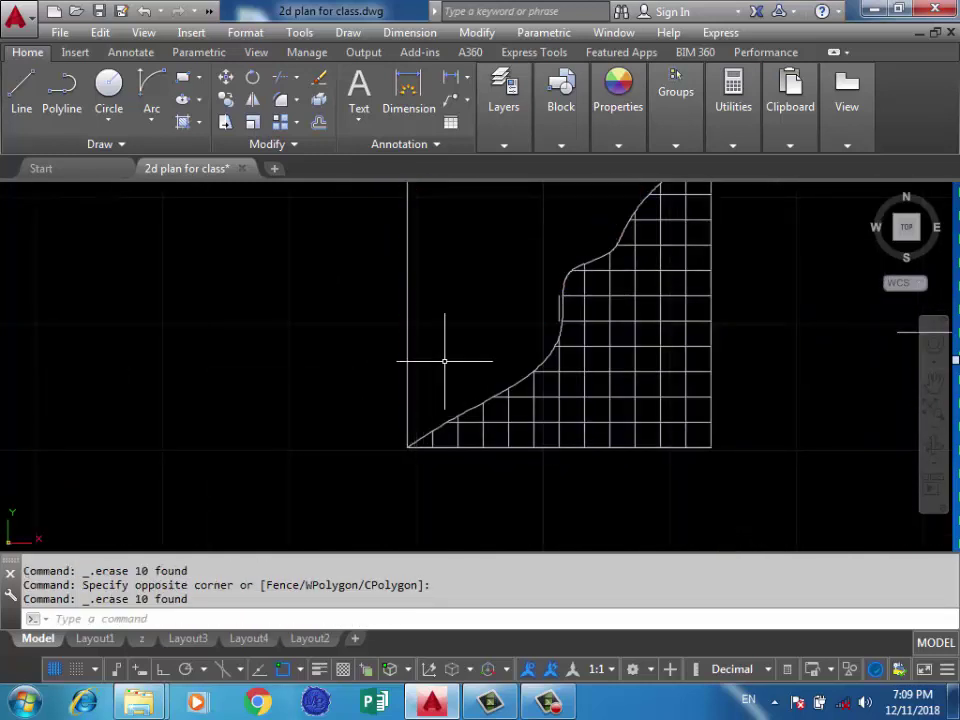
Delete the small leftover vertical line and the leftover line along the top
scroll(430, 400, up, 1)
scroll(512, 371, up, 1)
scroll(508, 400, up, 2)
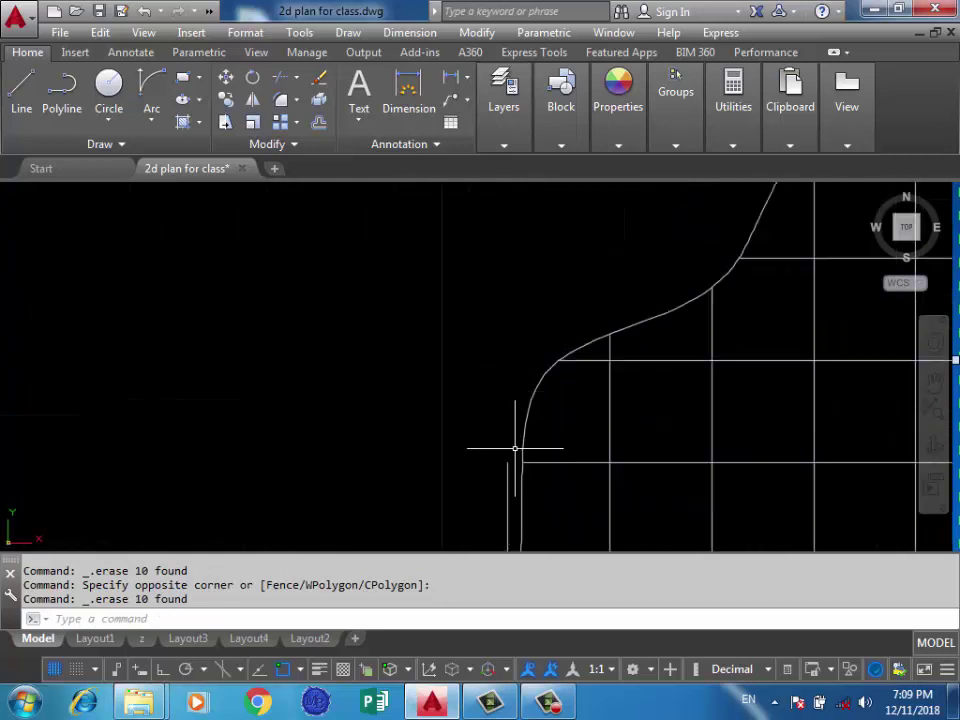
click(515, 448)
click(461, 486)
key(Delete)
scroll(476, 386, down, 3)
click(497, 346)
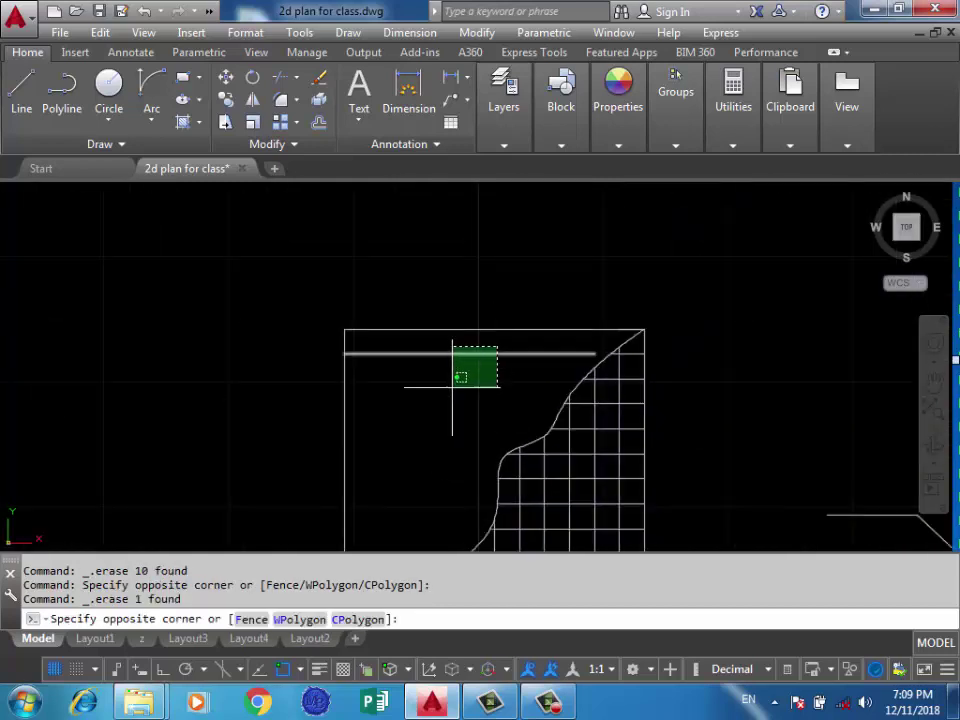
click(452, 386)
key(Delete)
Pan and zoom to frame the hatched column square in the centre
scroll(480, 322, down, 2)
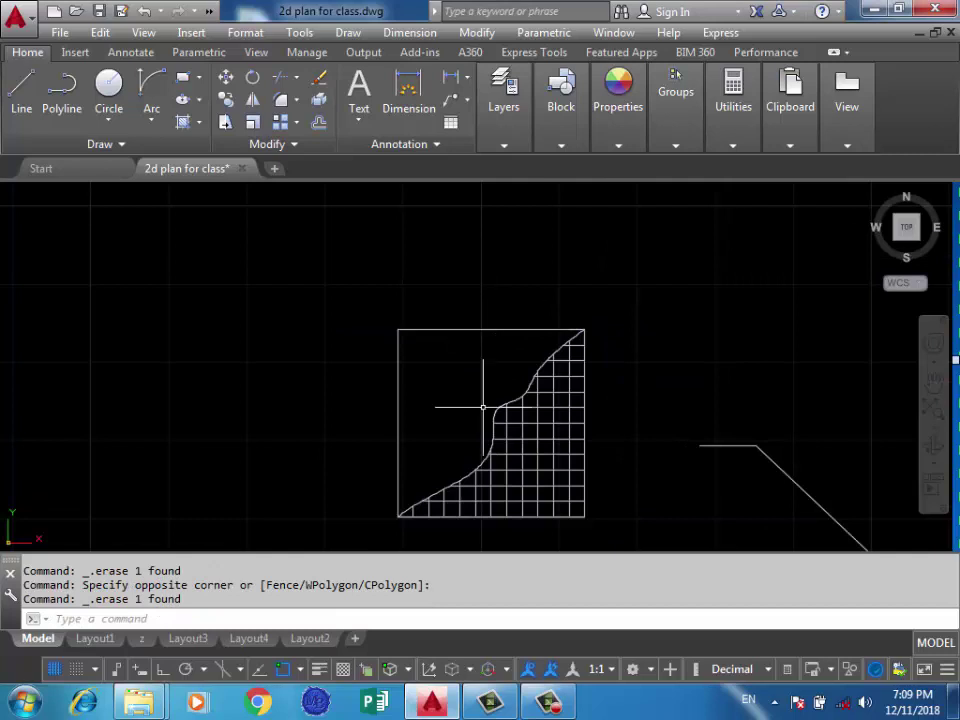
mouse_move(483, 407)
middle_down()
mouse_move(514, 375)
mouse_move(526, 340)
middle_up()
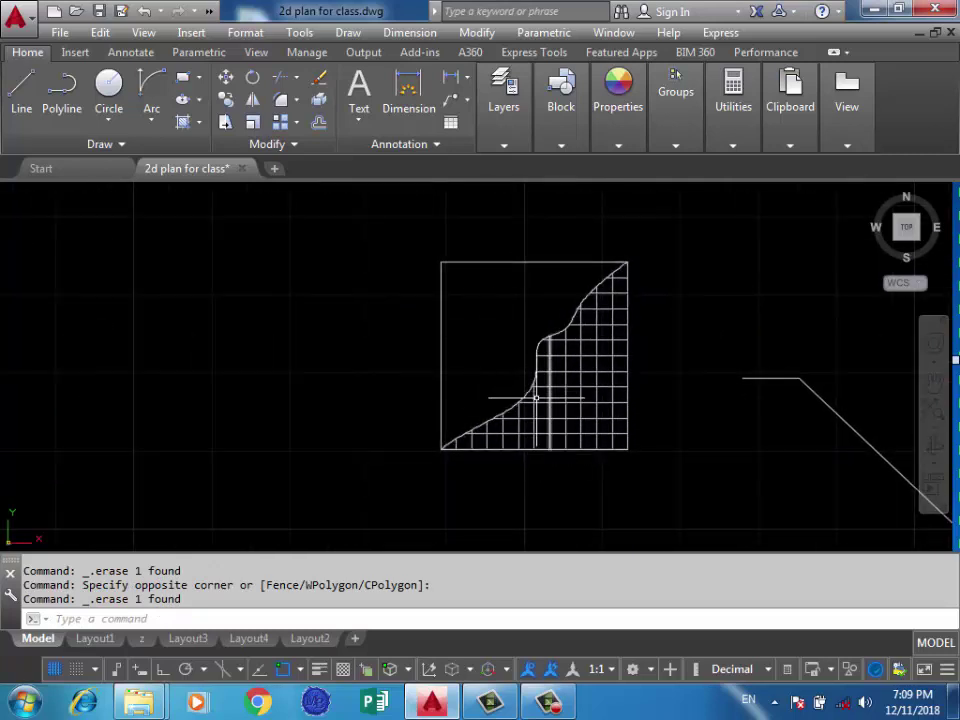
scroll(497, 272, down, 2)
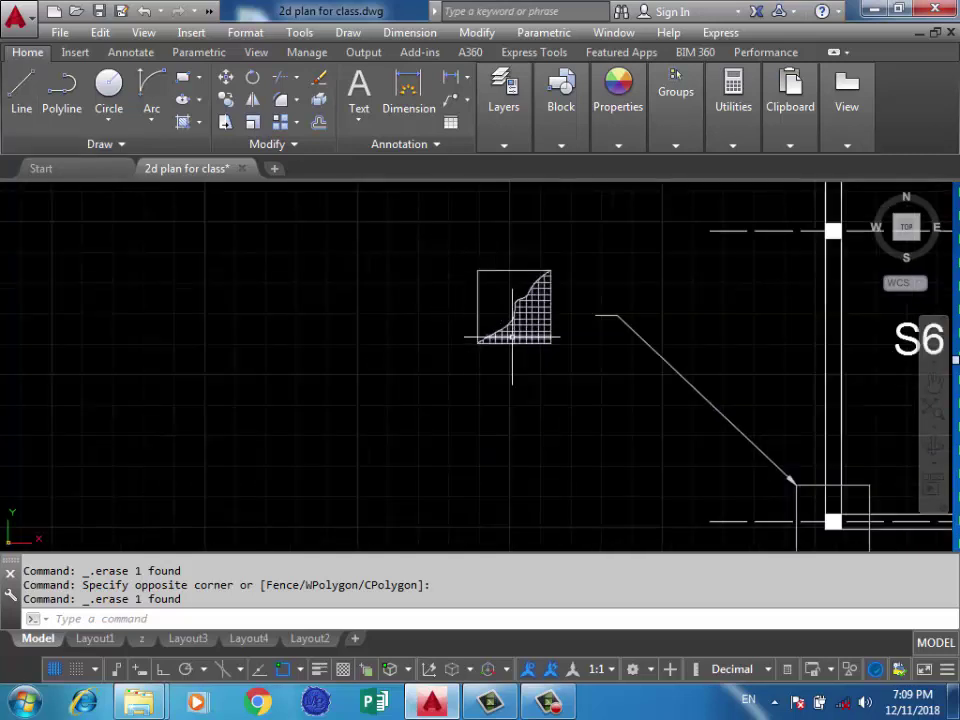
scroll(530, 345, down, 1)
middle_drag(530, 345, 517, 368)
scroll(515, 365, up, 3)
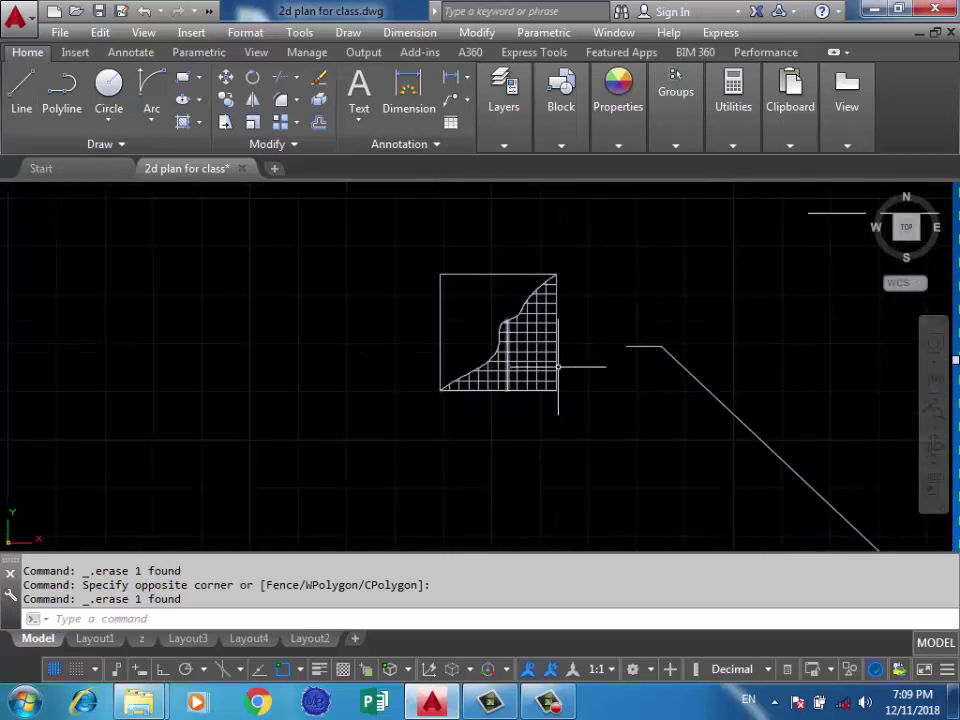
scroll(519, 370, up, 1)
scroll(508, 371, up, 2)
Select the 2x12Ø16mm@100mm label together with its leader
scroll(682, 401, down, 1)
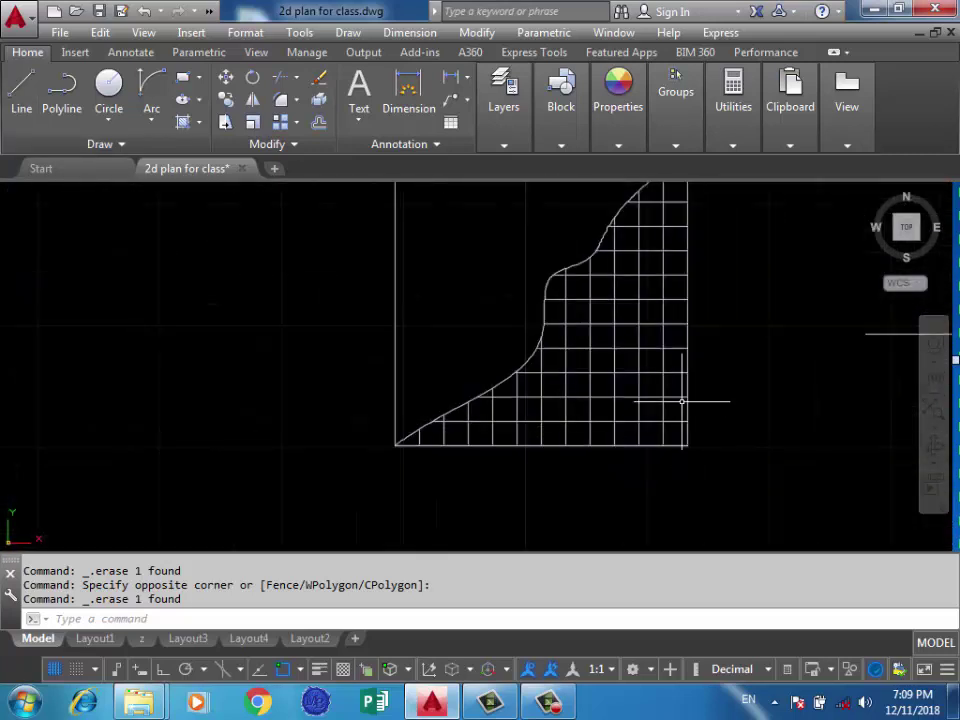
scroll(636, 321, down, 1)
scroll(621, 354, down, 2)
scroll(643, 360, up, 2)
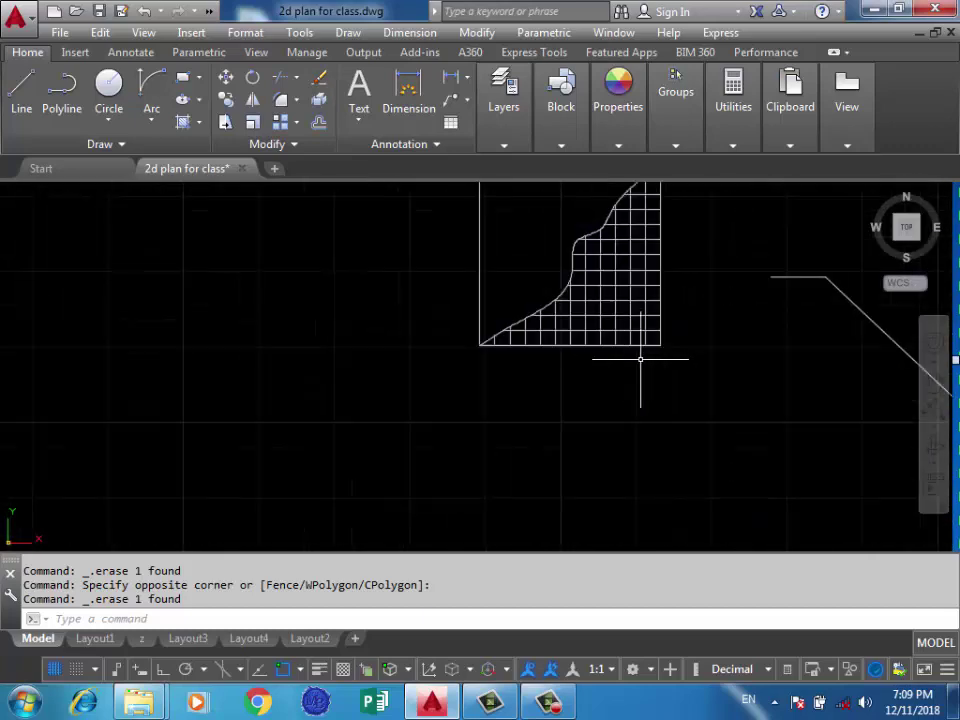
scroll(680, 295, down, 4)
scroll(680, 295, down, 3)
scroll(601, 439, down, 1)
scroll(566, 481, down, 1)
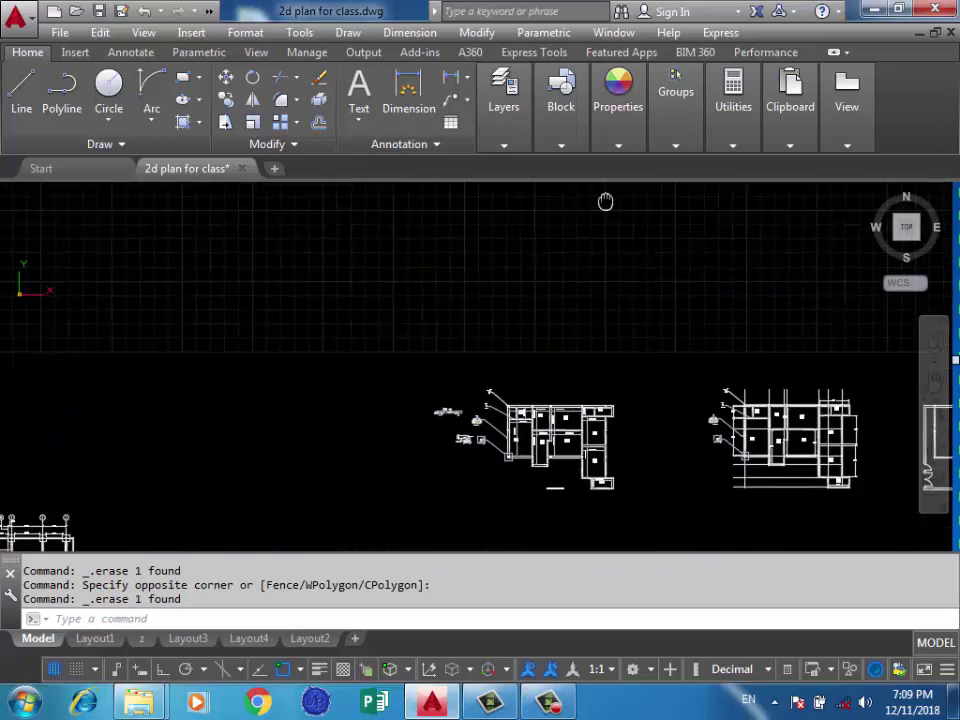
scroll(463, 452, up, 5)
scroll(523, 396, up, 3)
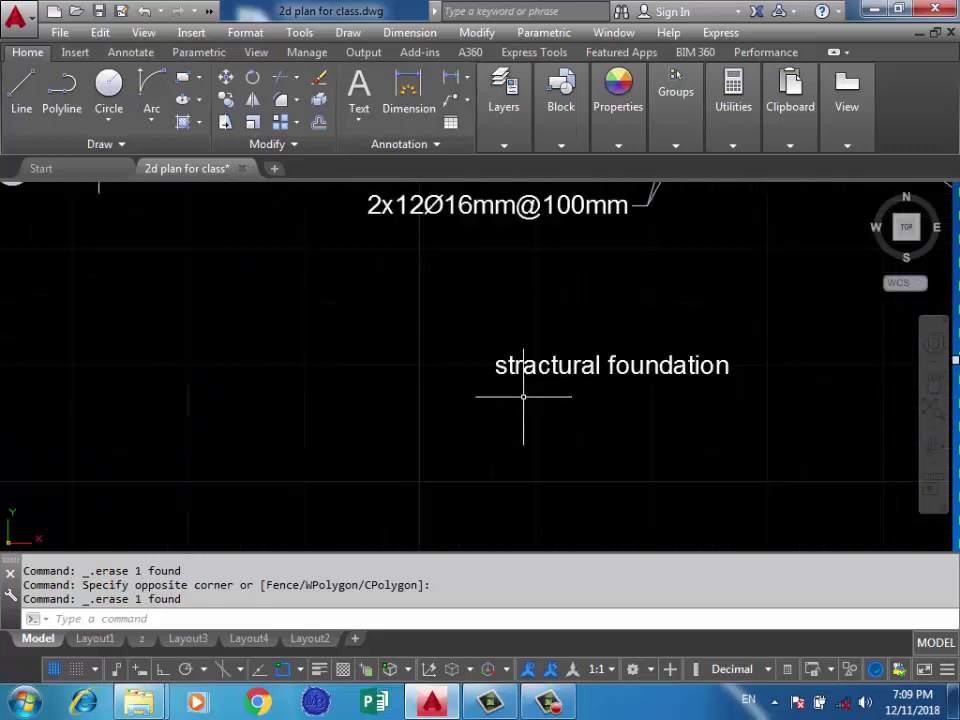
scroll(499, 336, down, 2)
scroll(521, 243, up, 2)
scroll(520, 243, up, 2)
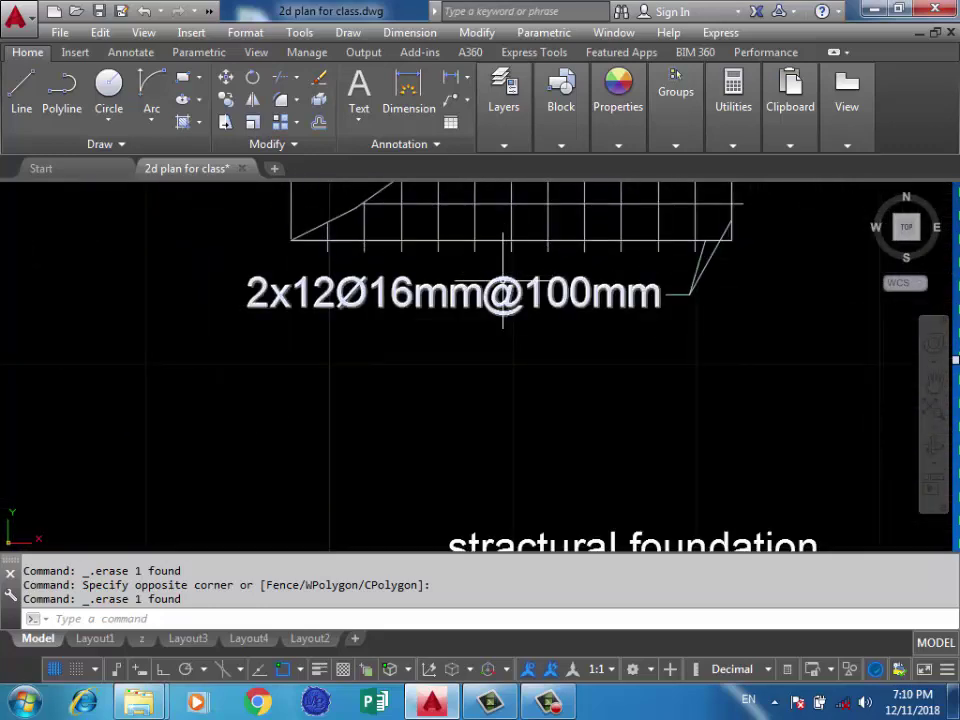
click(716, 280)
click(495, 399)
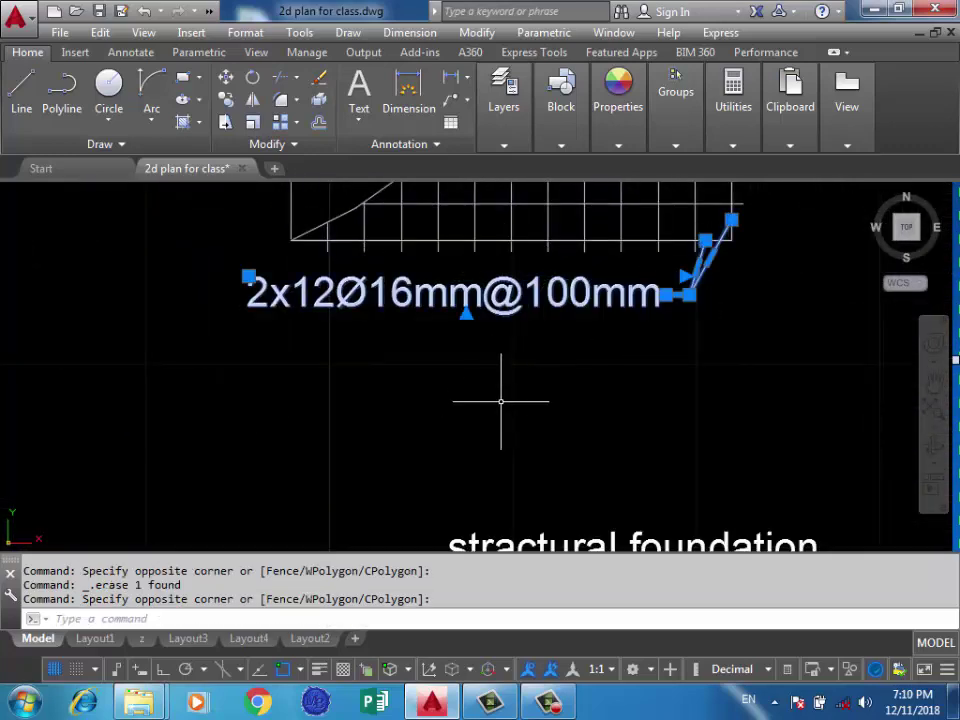
Copy the label and leader from its base point to the hatched detail's corner
text(co)
key(Return)
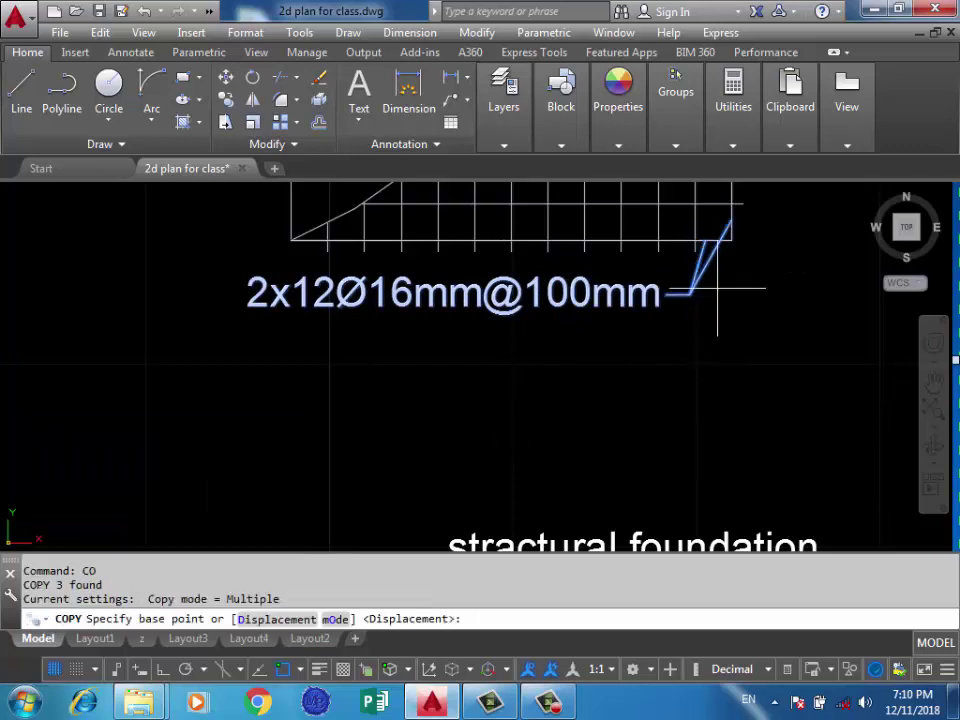
click(731, 241)
scroll(731, 241, down, 3)
scroll(620, 300, down, 3)
scroll(620, 300, down, 2)
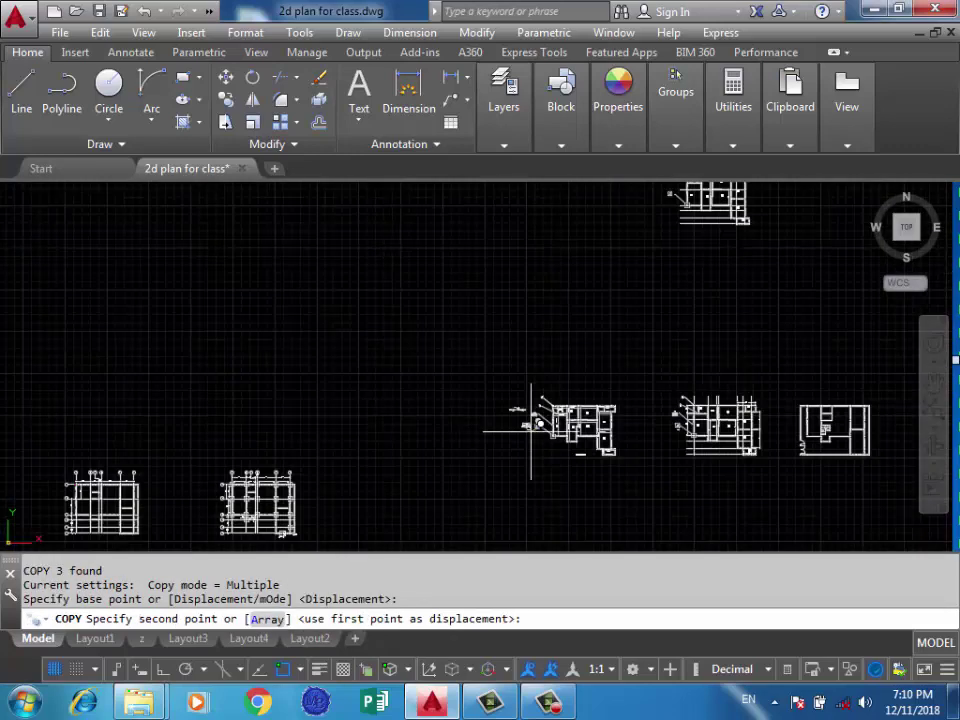
scroll(680, 192, up, 4)
scroll(593, 413, up, 5)
scroll(621, 343, up, 4)
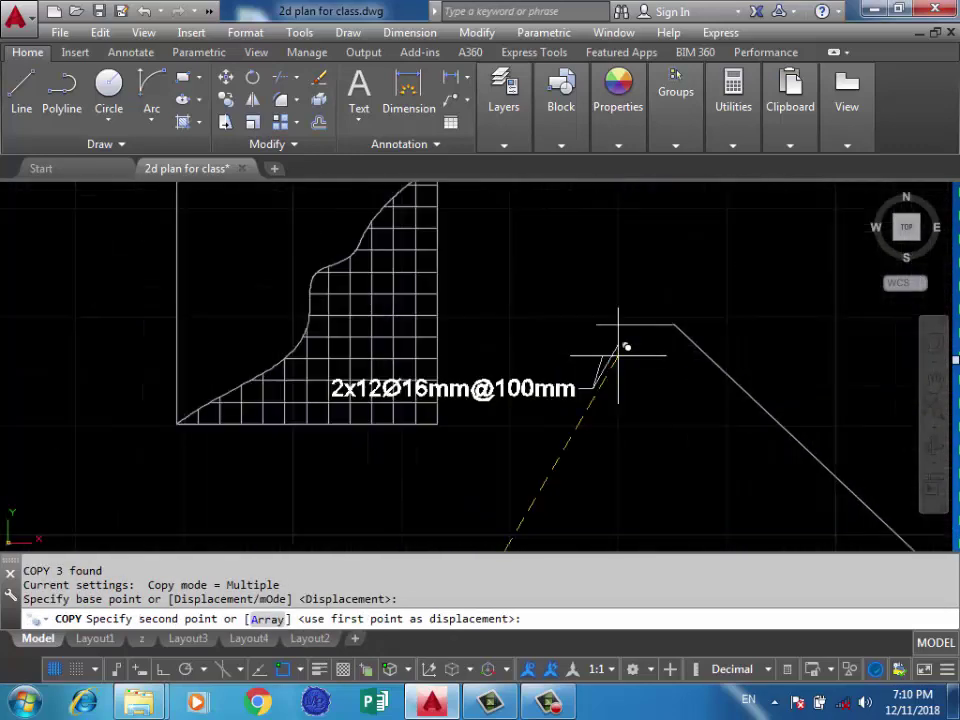
scroll(437, 436, up, 3)
scroll(435, 414, up, 1)
click(425, 386)
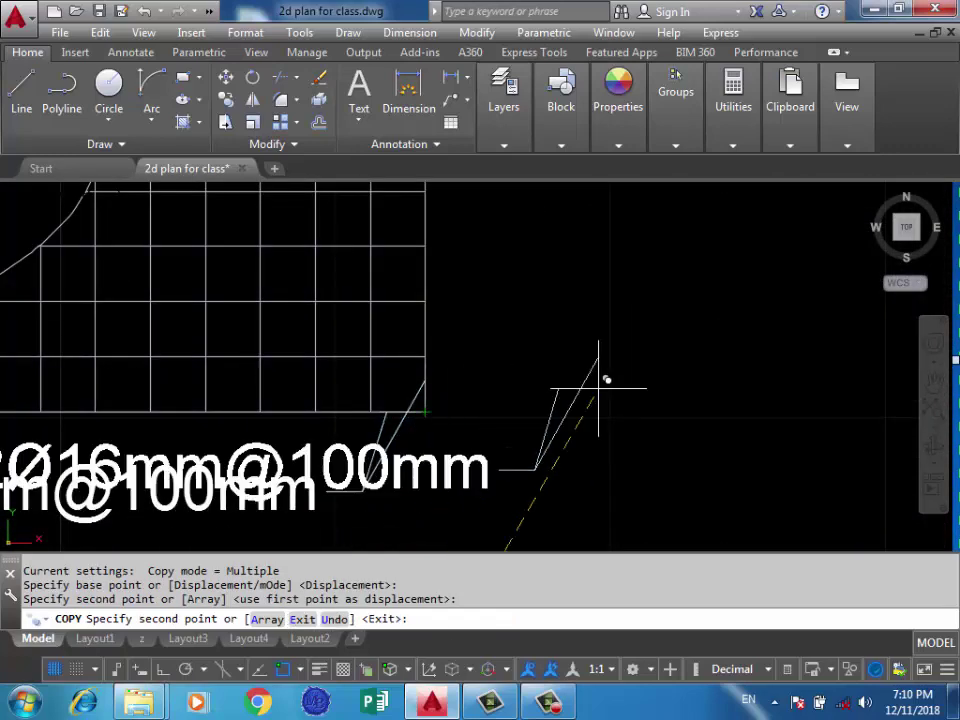
key(Return)
Recentre the view on the label and hatch, then window-select near the label
scroll(615, 367, down, 3)
middle_drag(388, 439, 446, 450)
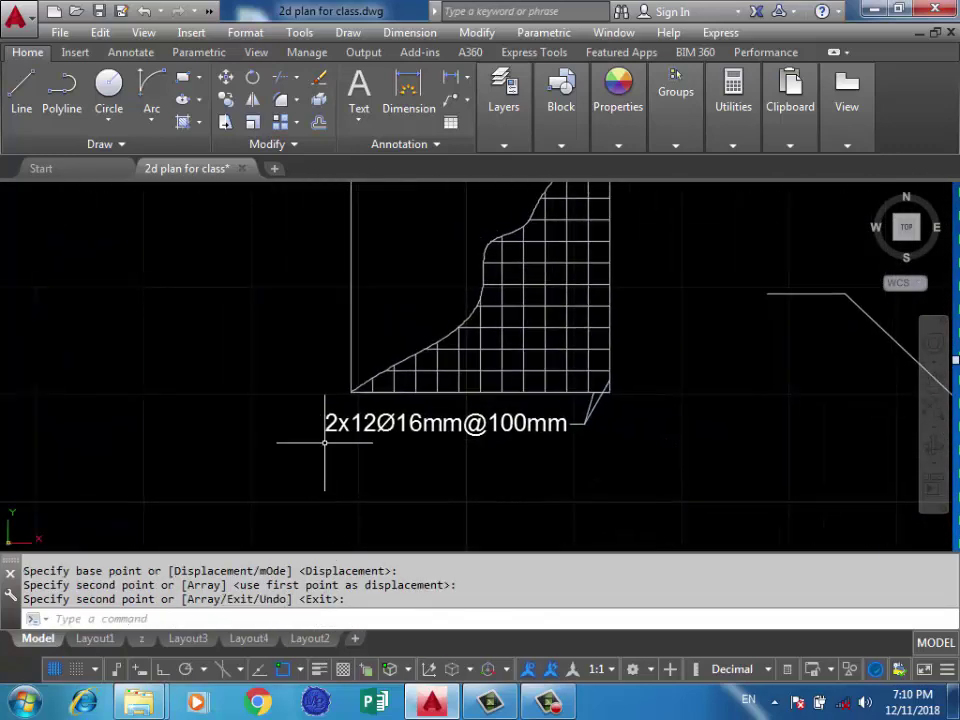
scroll(327, 448, up, 2)
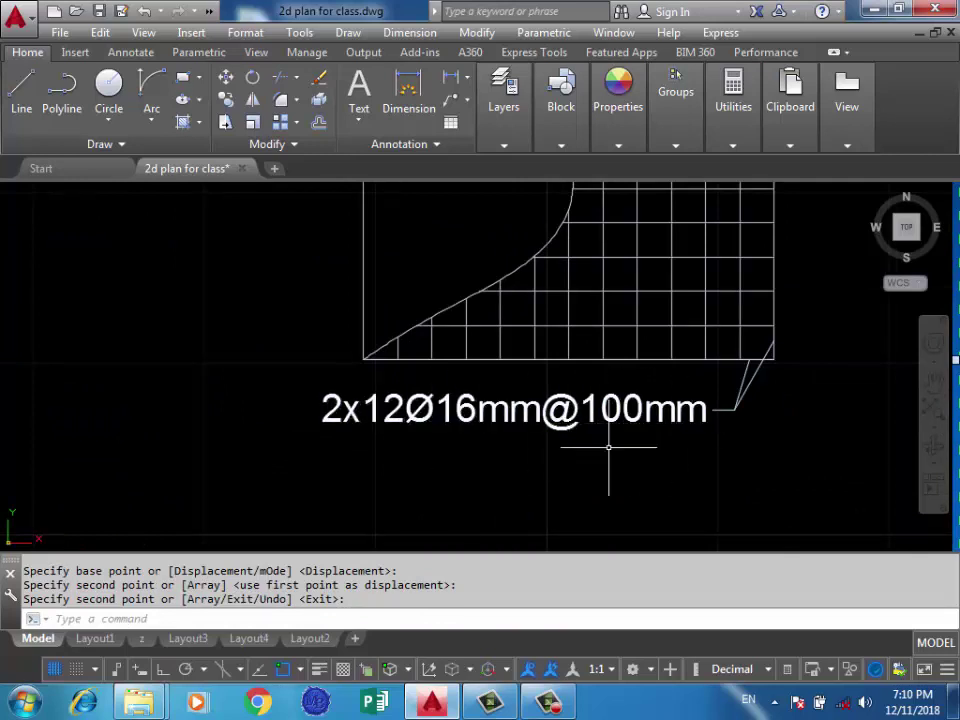
scroll(677, 455, down, 2)
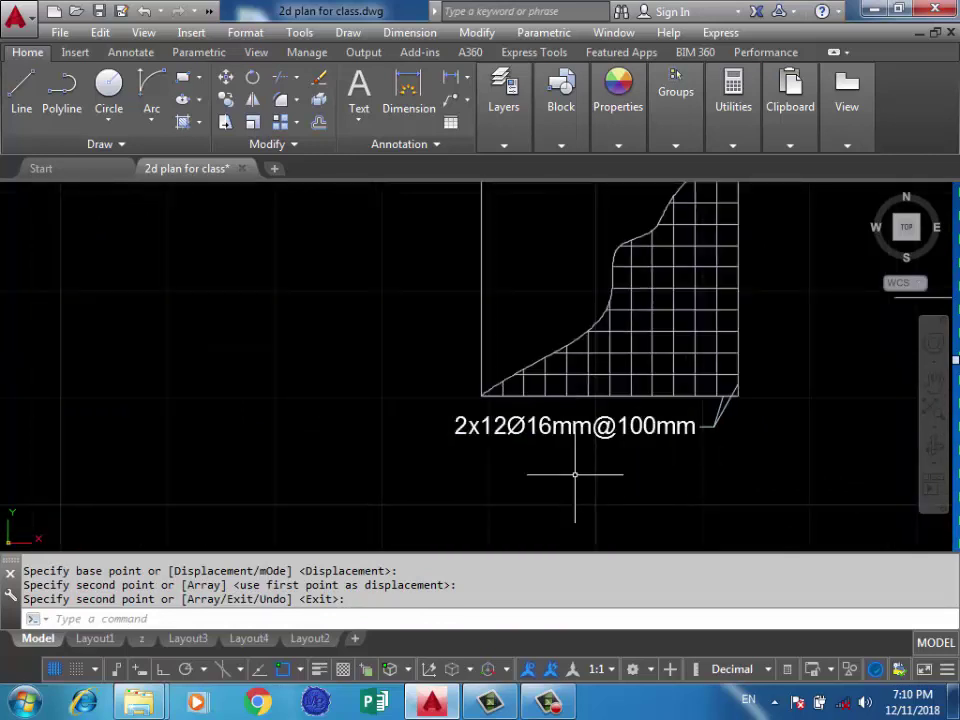
click(645, 447)
click(446, 435)
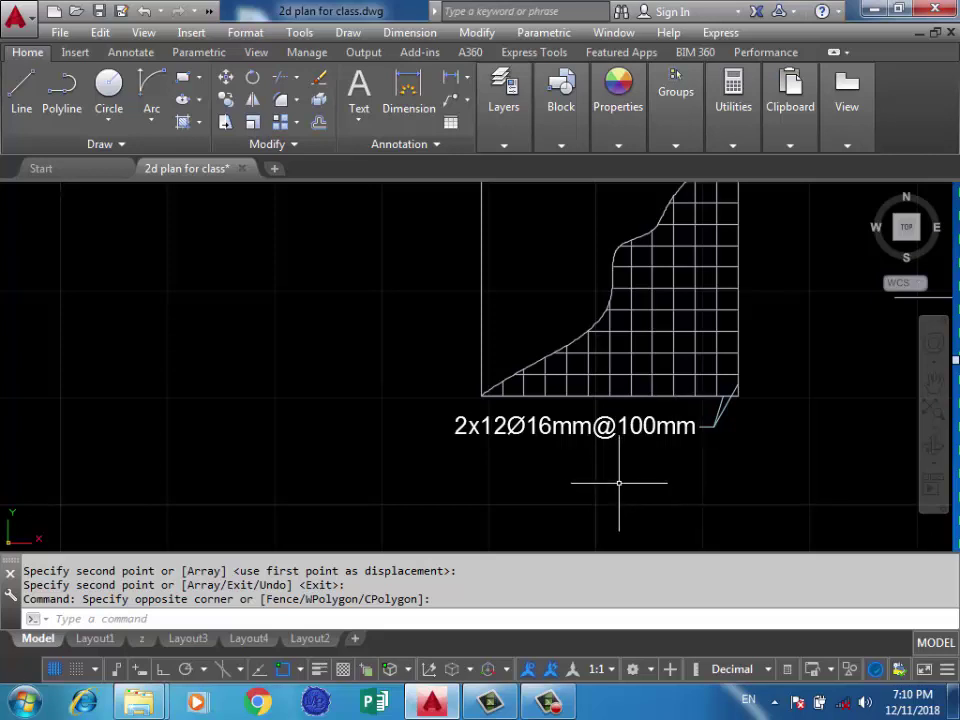
Zoom in and out across the hatched column detail and the slab plan to inspect them
scroll(619, 483, down, 4)
scroll(602, 424, up, 4)
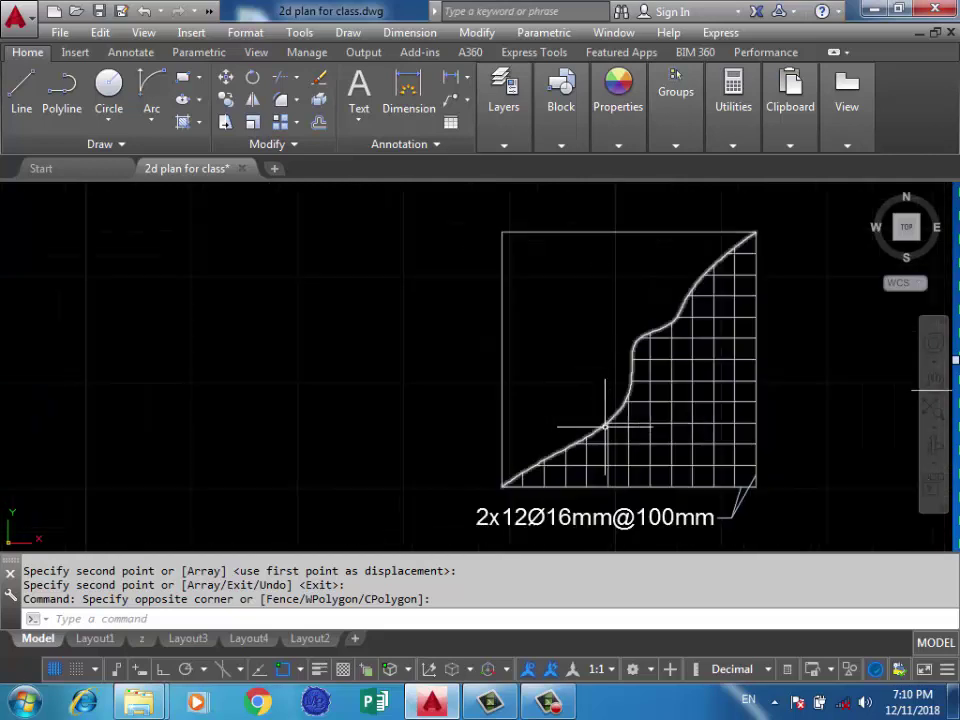
scroll(605, 427, down, 2)
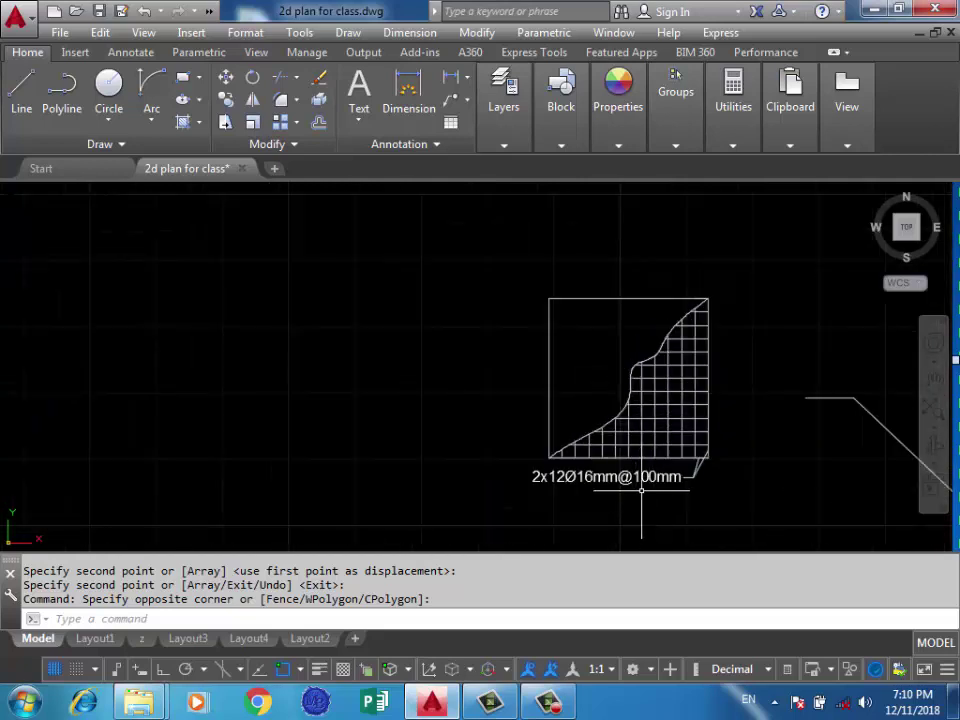
scroll(641, 490, up, 2)
scroll(613, 504, down, 2)
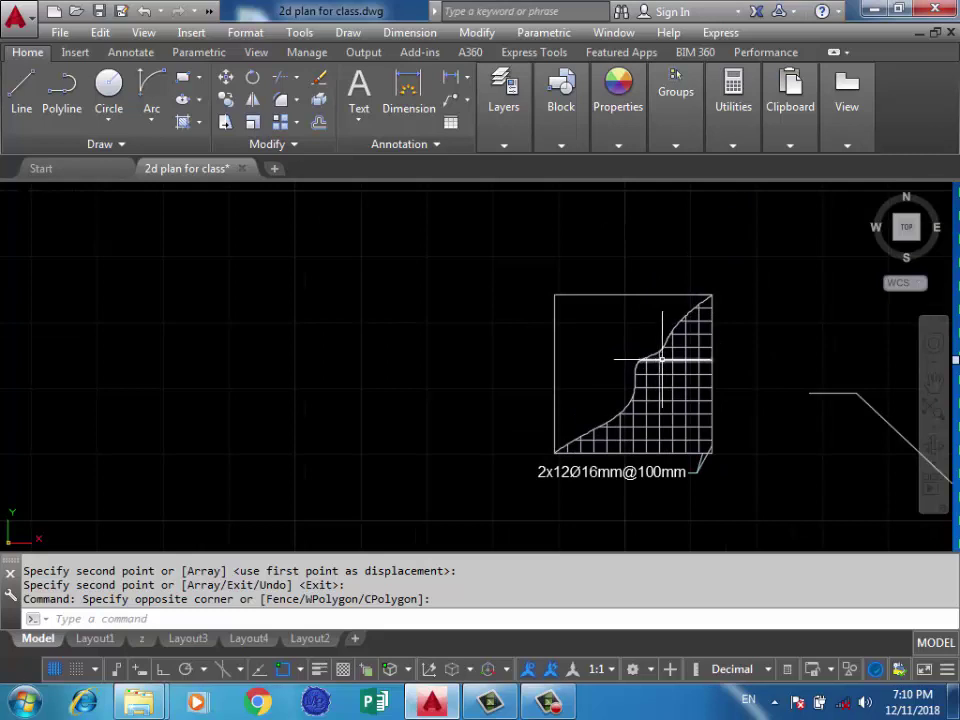
scroll(684, 362, up, 2)
scroll(650, 380, down, 2)
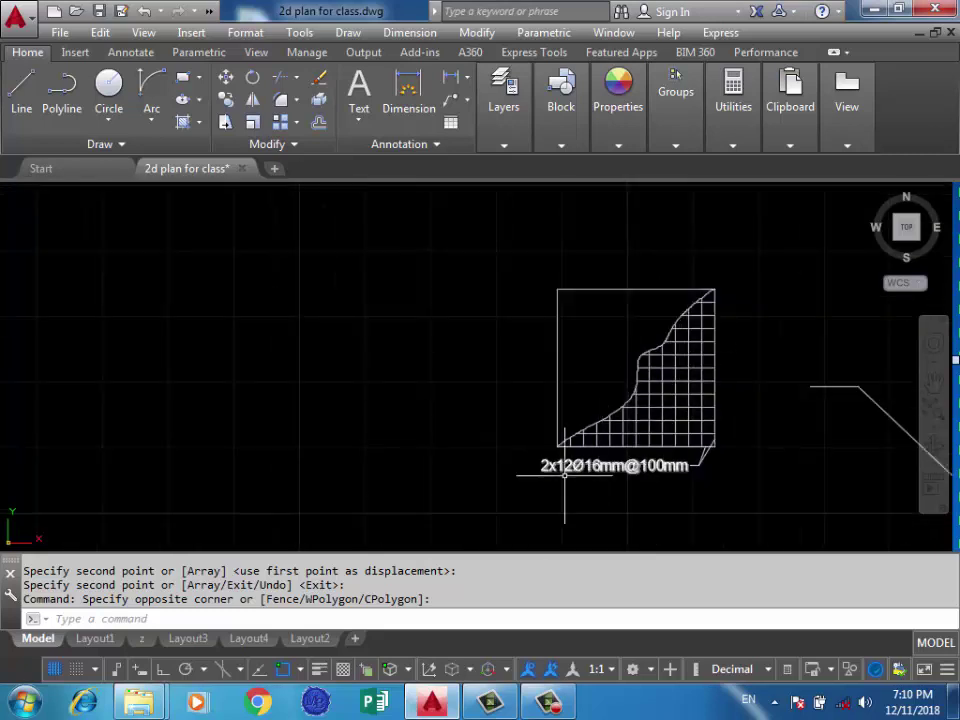
scroll(586, 485, up, 1)
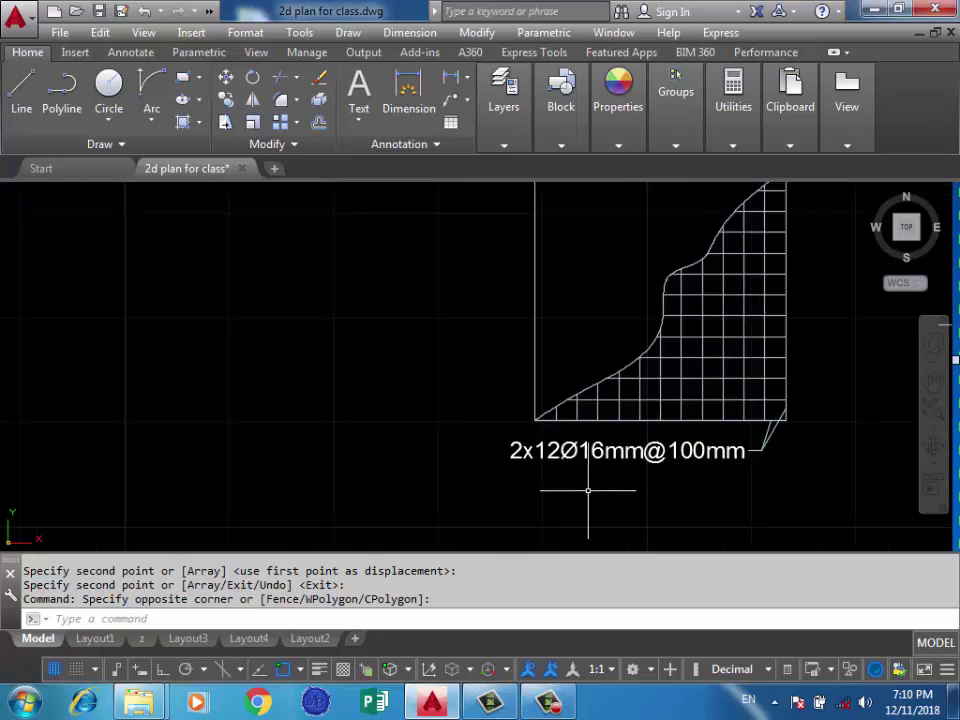
scroll(638, 480, down, 3)
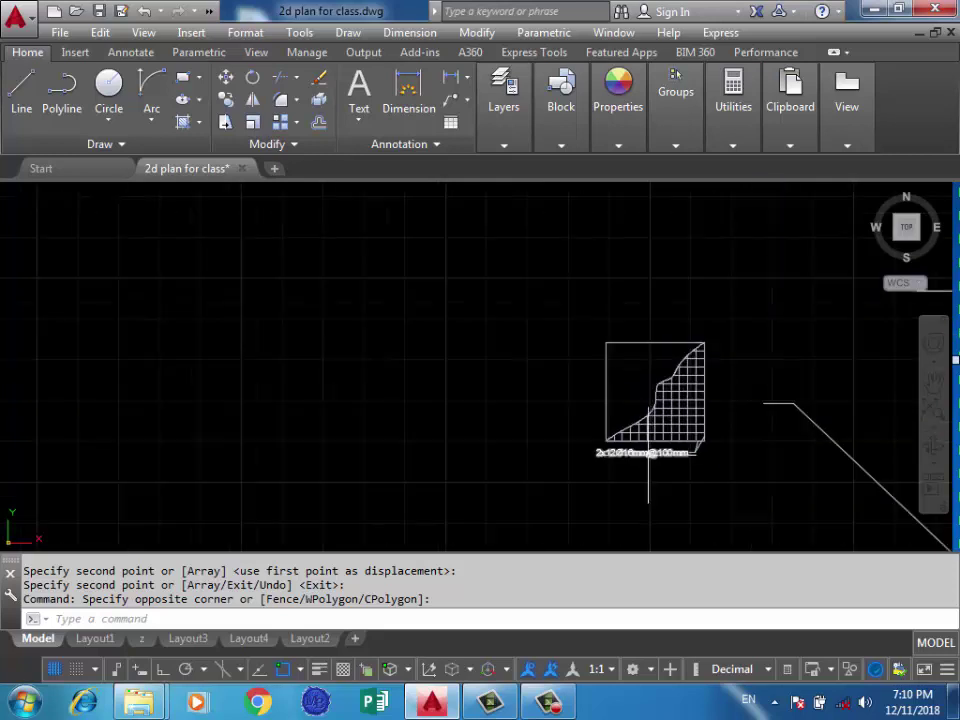
scroll(624, 486, up, 2)
scroll(608, 463, up, 2)
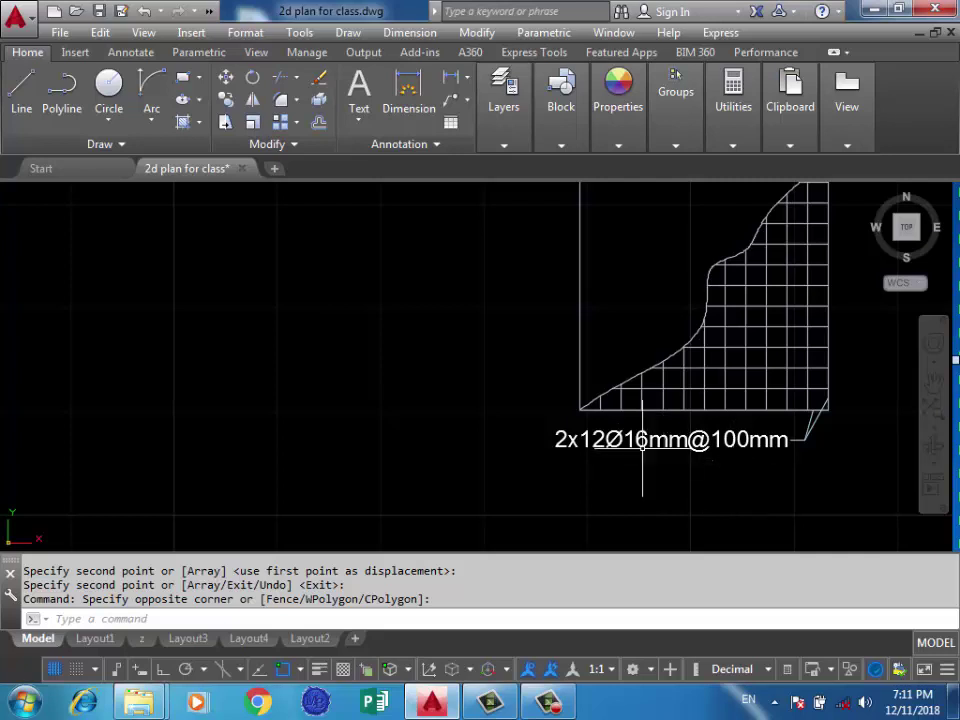
scroll(739, 470, down, 6)
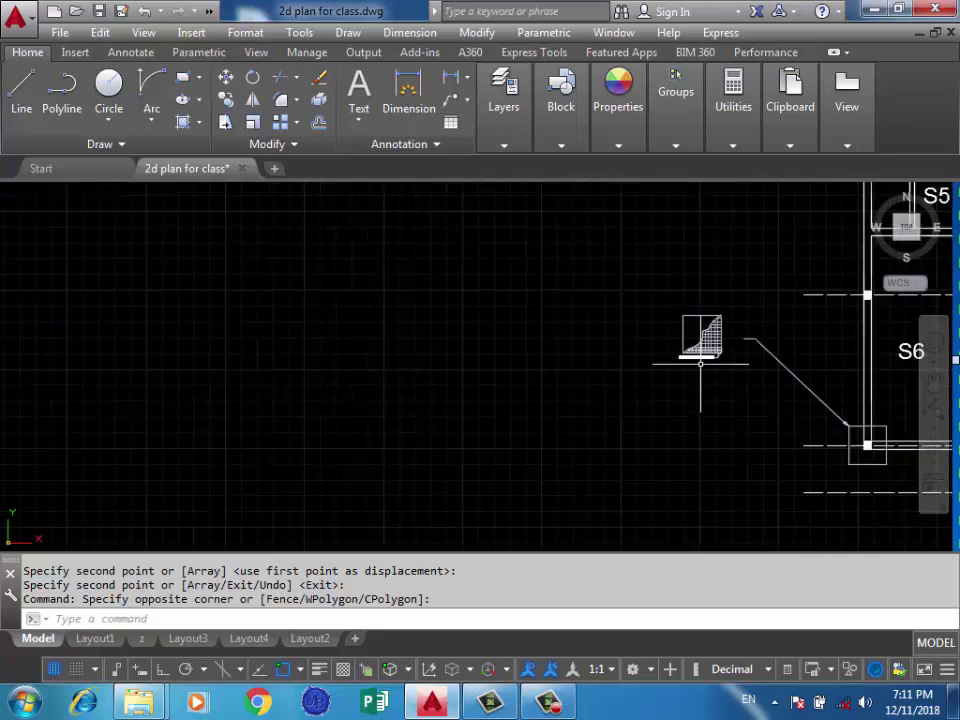
scroll(700, 363, up, 4)
scroll(700, 363, up, 2)
scroll(797, 474, up, 3)
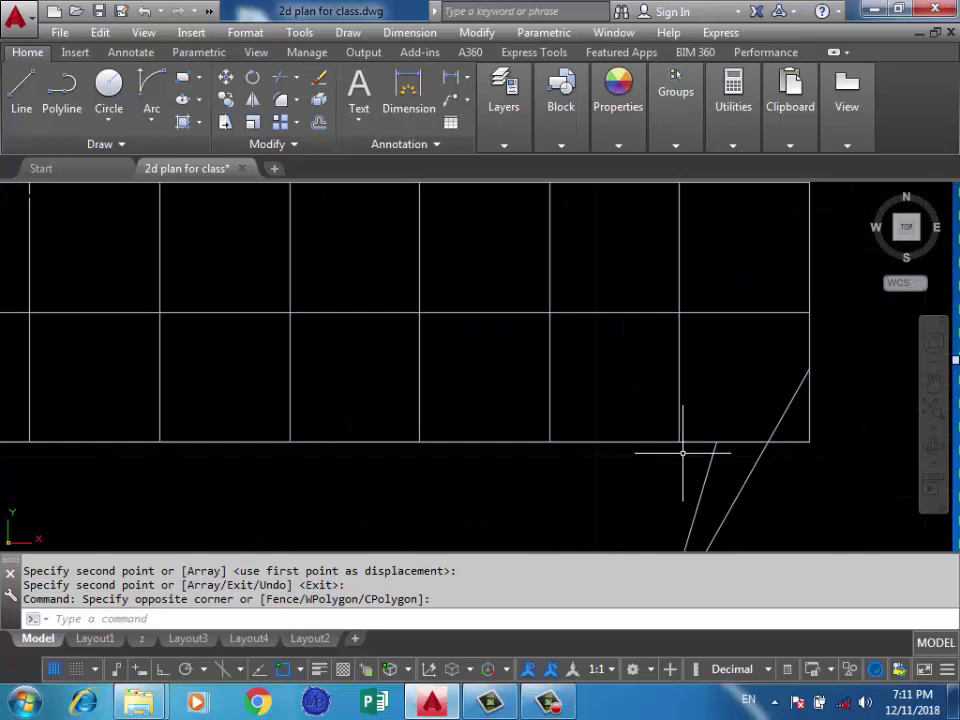
scroll(679, 449, down, 6)
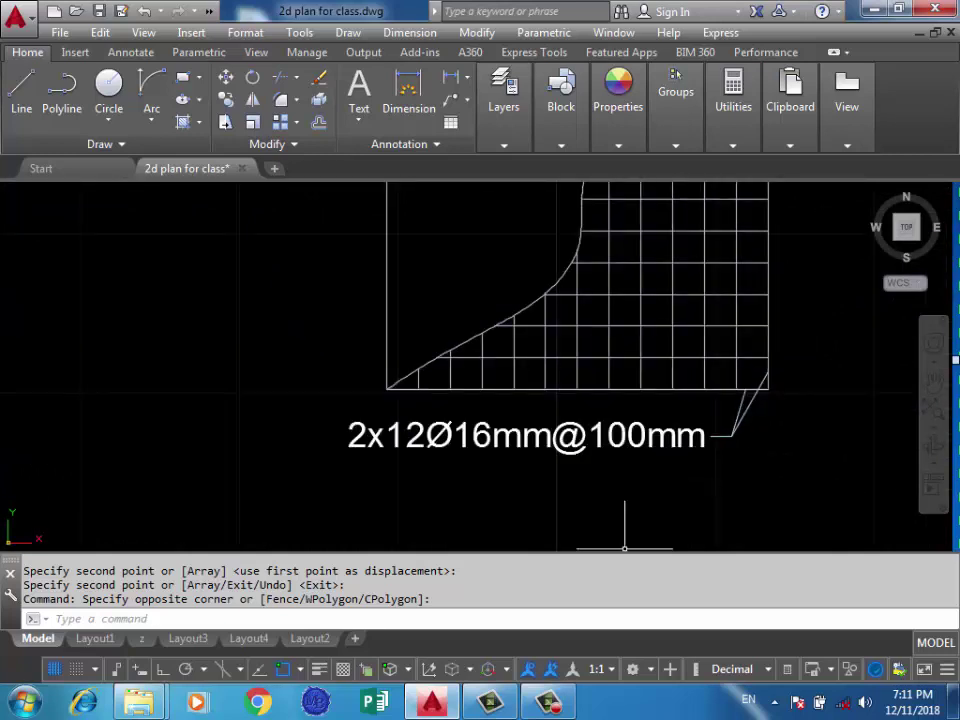
scroll(640, 385, down, 3)
scroll(665, 320, down, 3)
scroll(670, 329, down, 1)
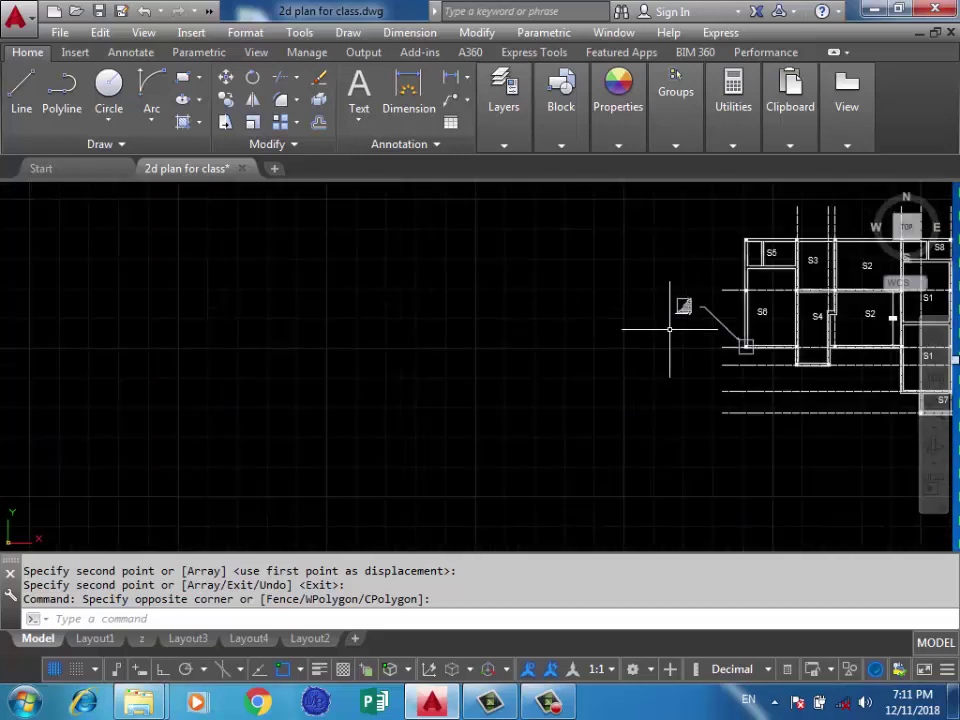
scroll(685, 280, up, 5)
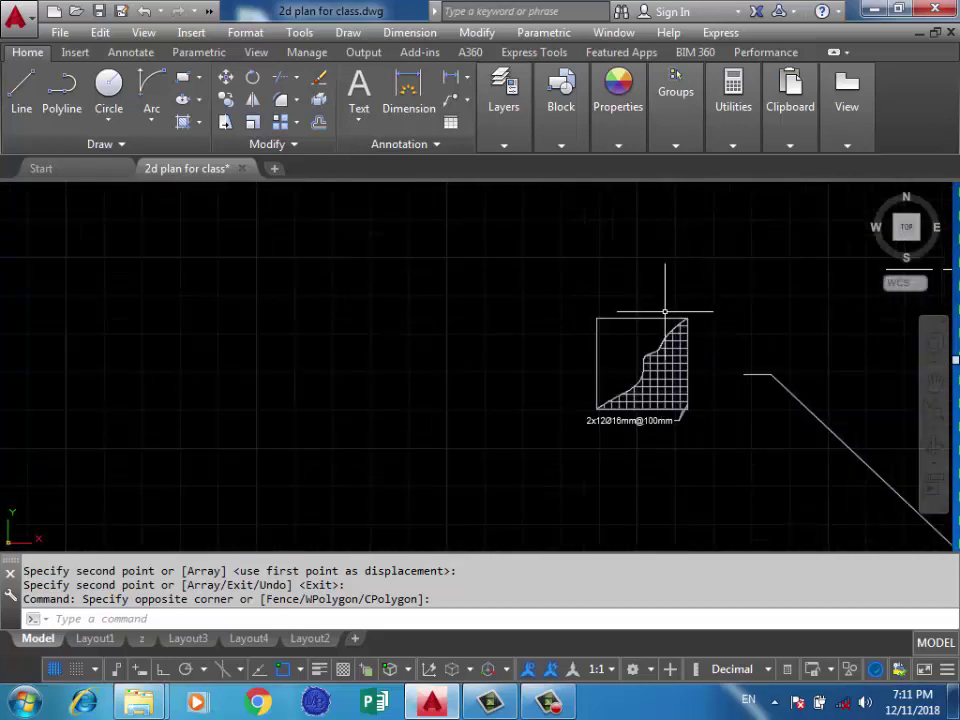
scroll(630, 330, up, 3)
scroll(618, 337, down, 3)
scroll(636, 372, down, 4)
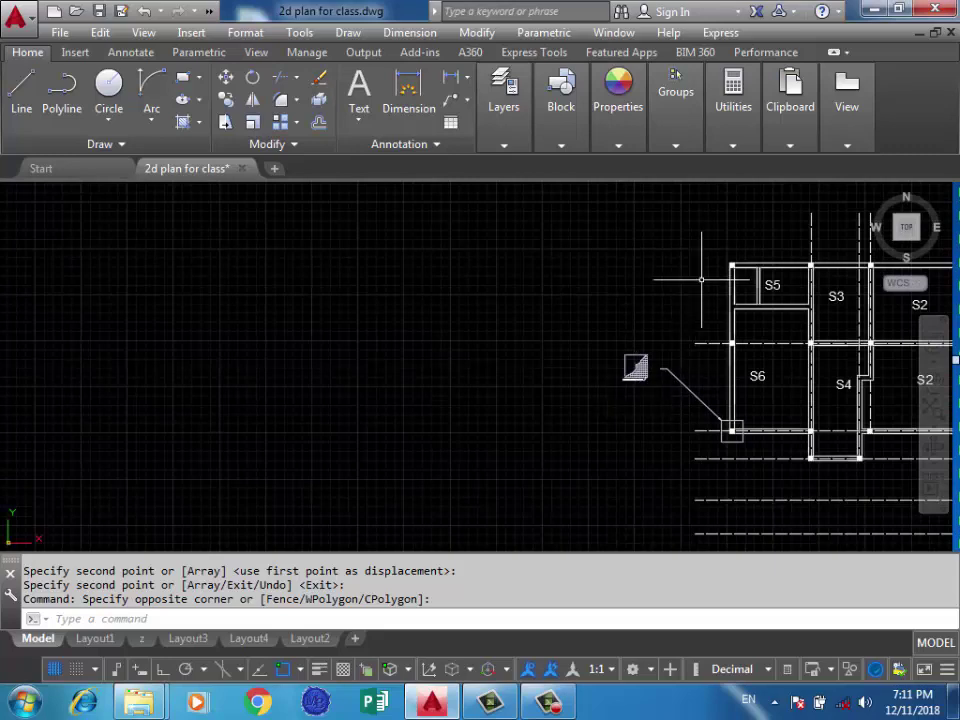
scroll(701, 280, up, 3)
scroll(713, 238, up, 2)
Add a text-free multileader from slab S5's top-left column corner running up to the left
click(21, 85)
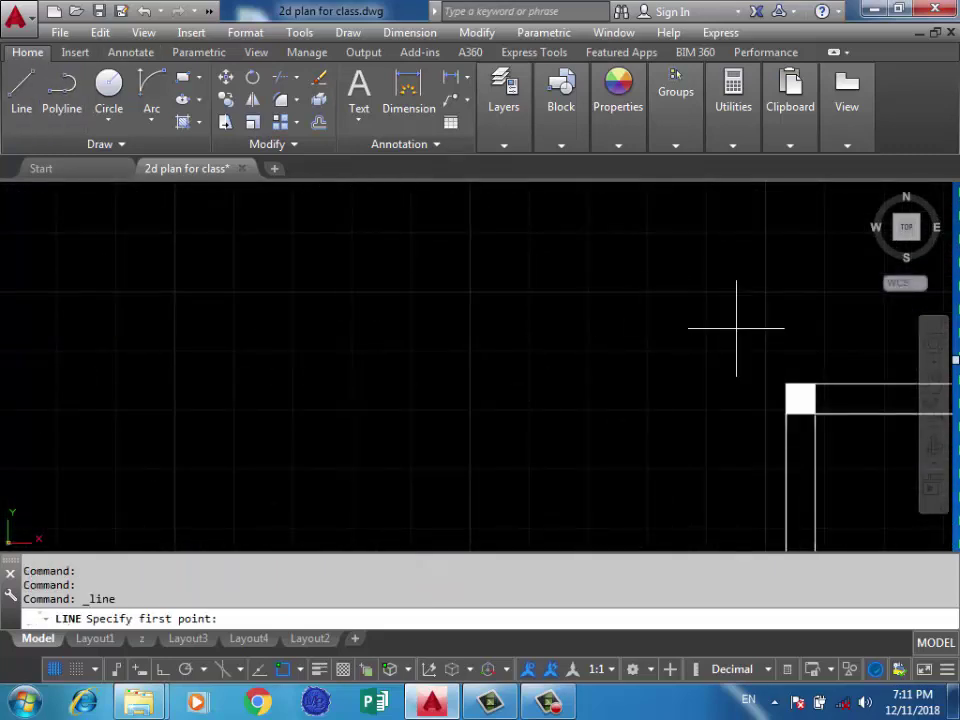
key(alt+n)
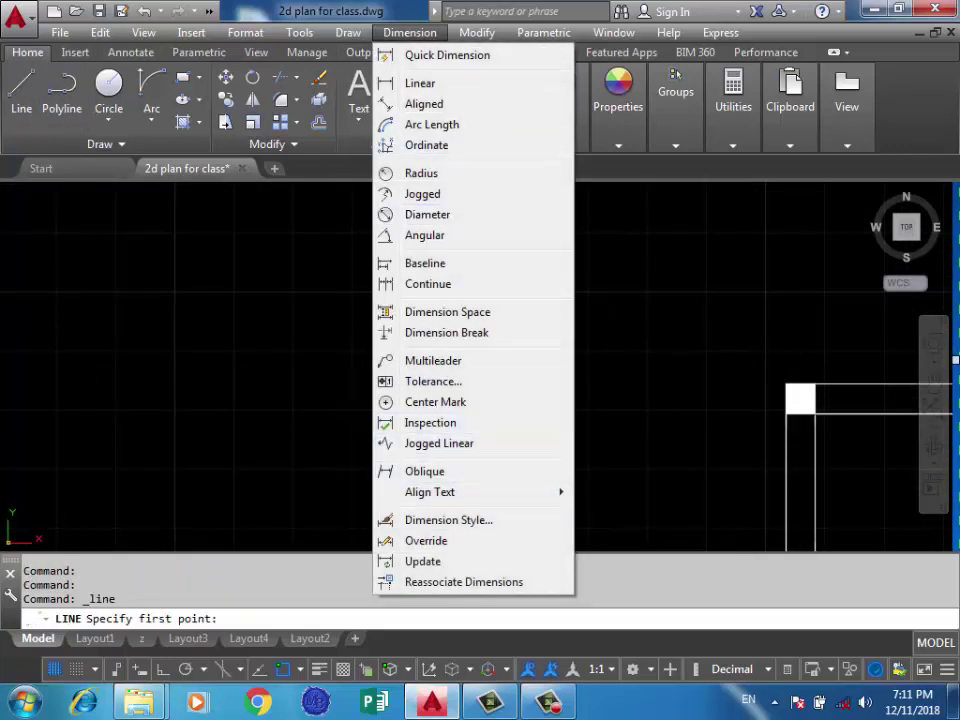
key(Return)
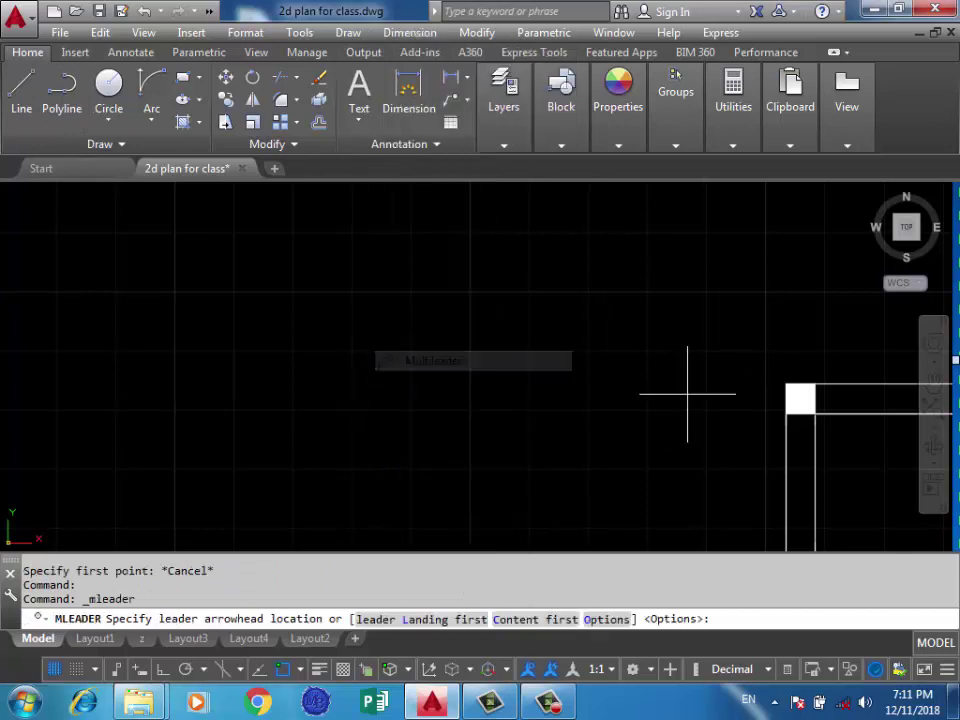
click(786, 385)
scroll(760, 420, down, 2)
scroll(700, 440, down, 1)
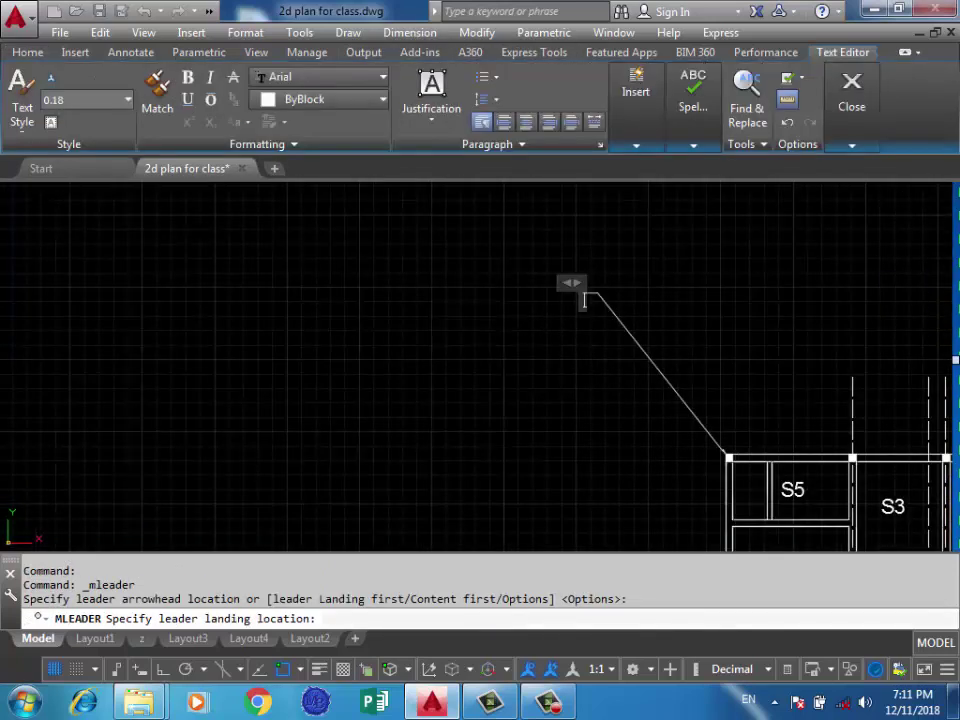
click(542, 261)
scroll(542, 261, up, 1)
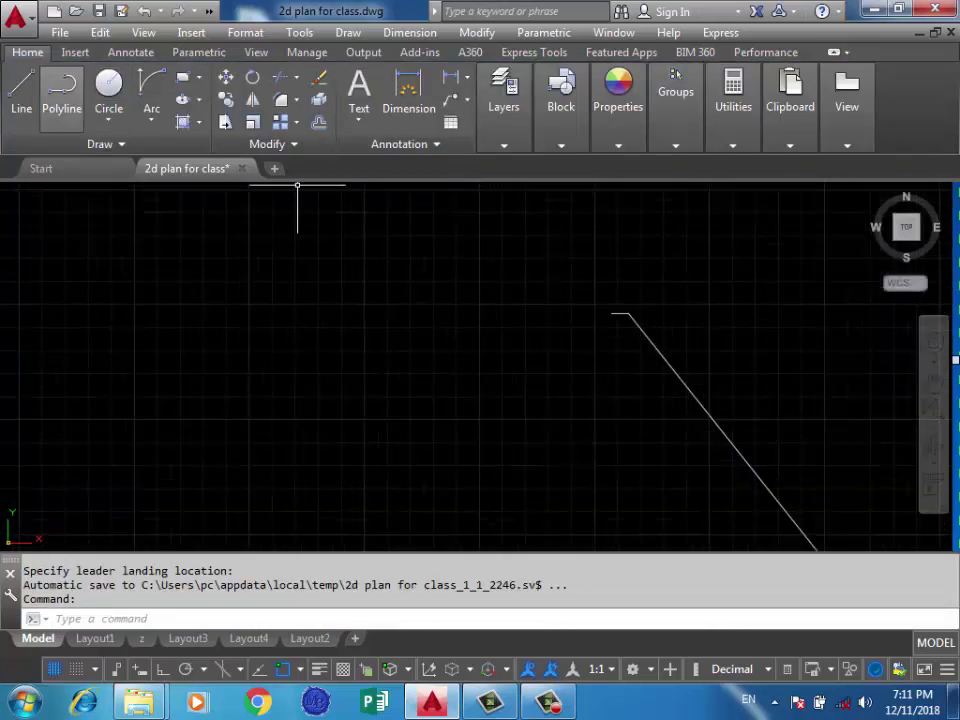
click(182, 77)
Draw a small 0.25 by 0.25 square and move it down beside the second leader's end
click(568, 281)
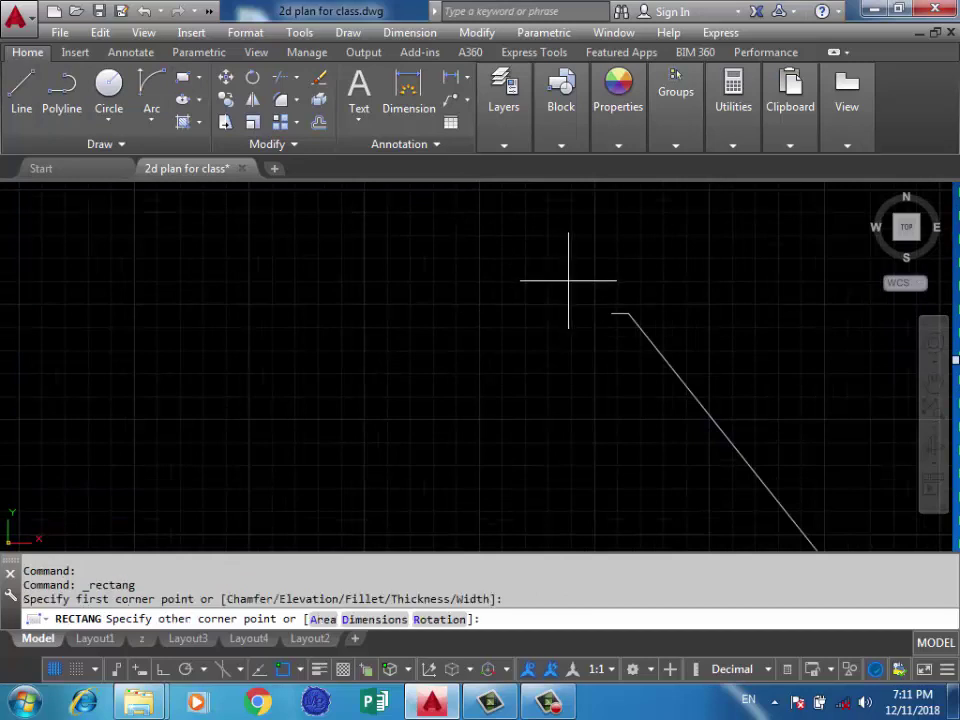
text(d)
key(Return)
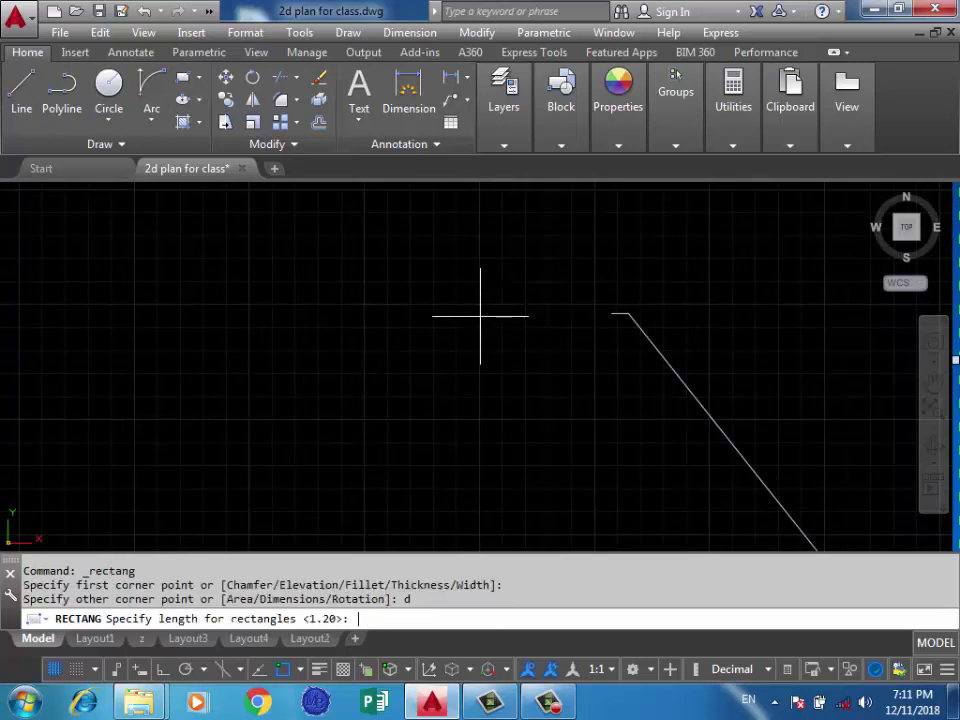
text(0.25)
key(Return)
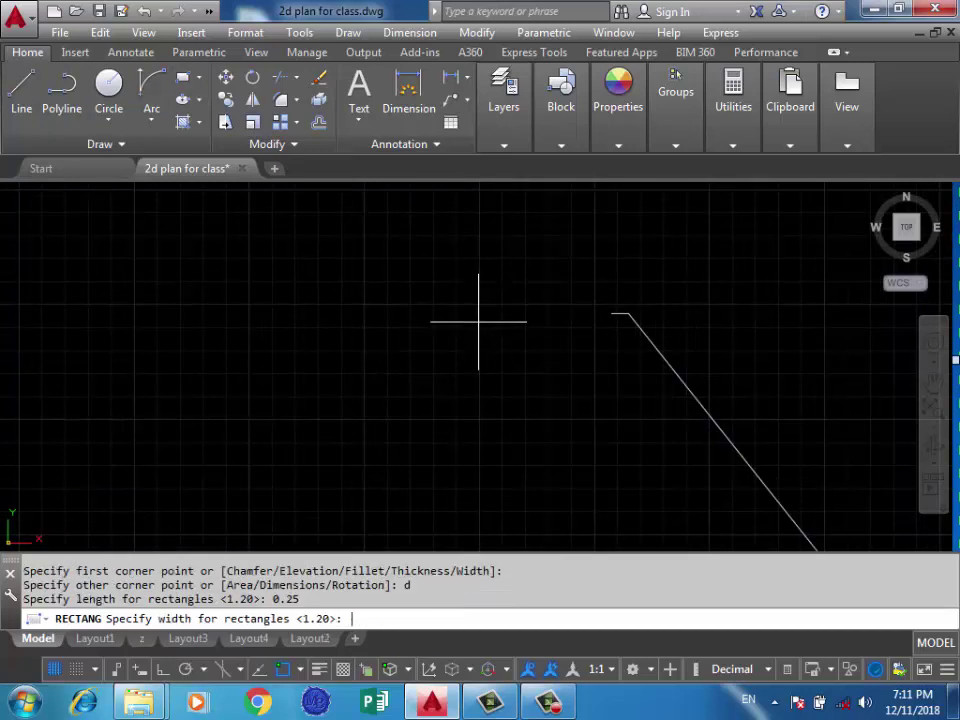
key(Return)
click(454, 375)
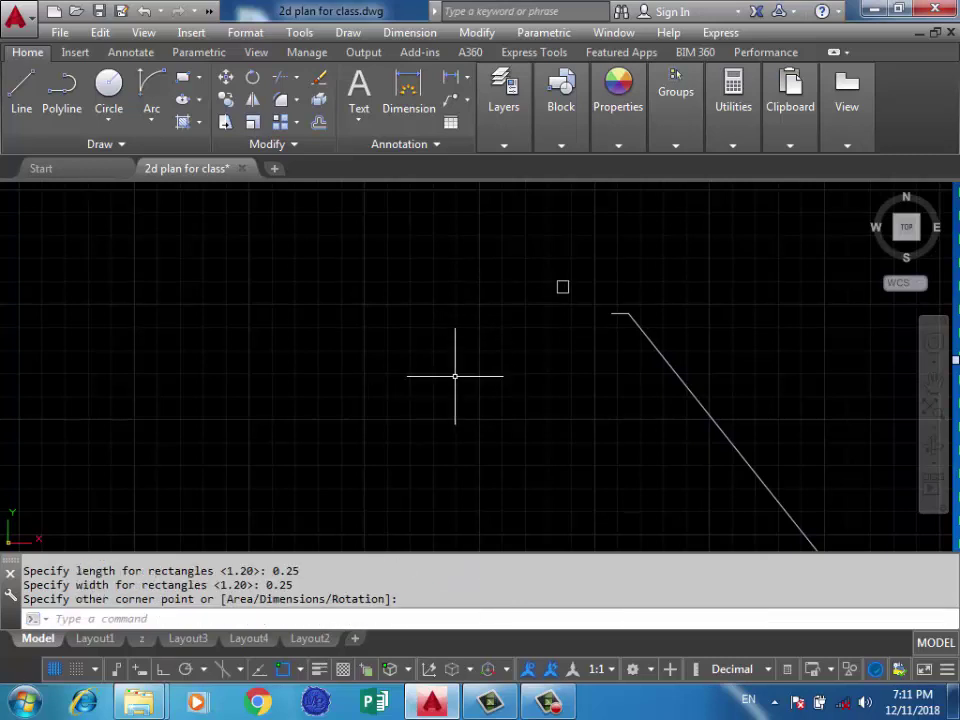
scroll(563, 272, up, 4)
click(598, 270)
click(484, 341)
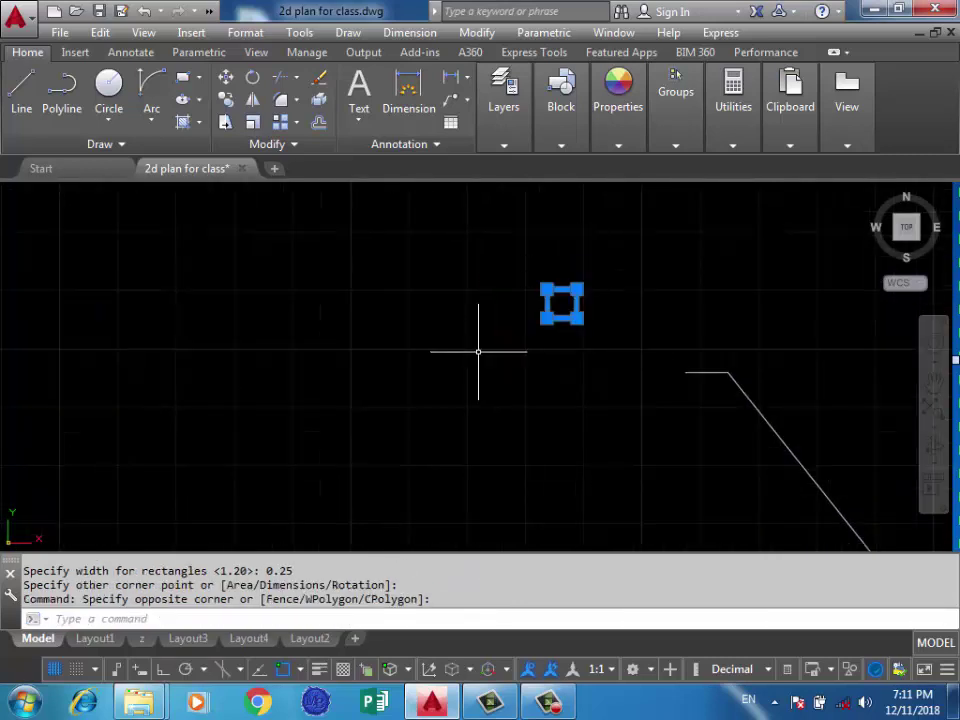
drag(562, 304, 581, 357)
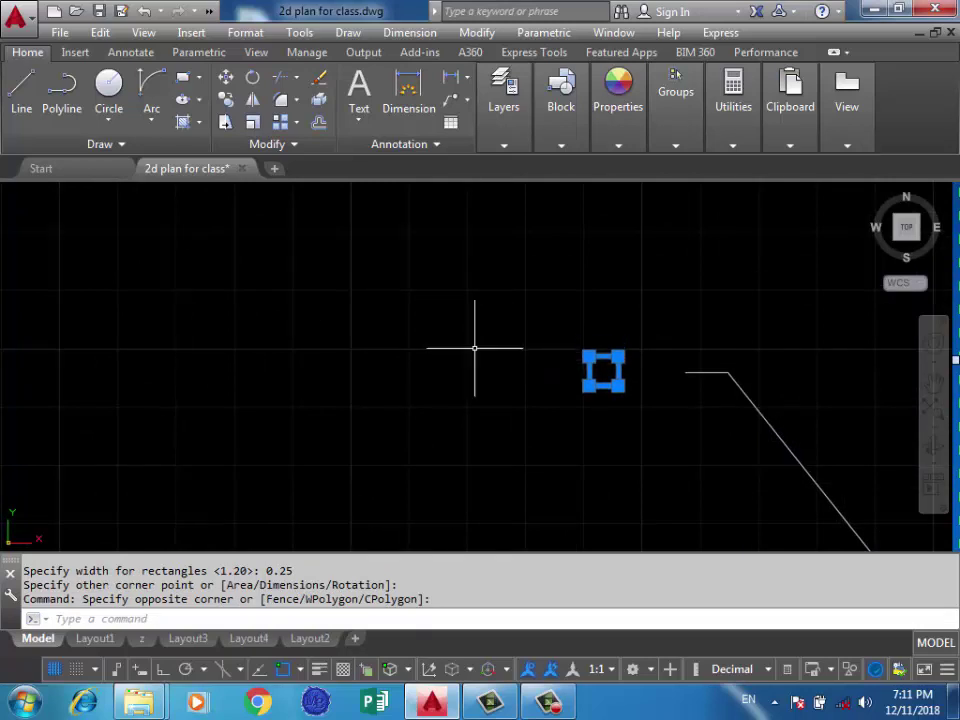
Clear the selection and zoom onto the hatched detail with its 2x12Ø16mm@100mm label
key(Escape)
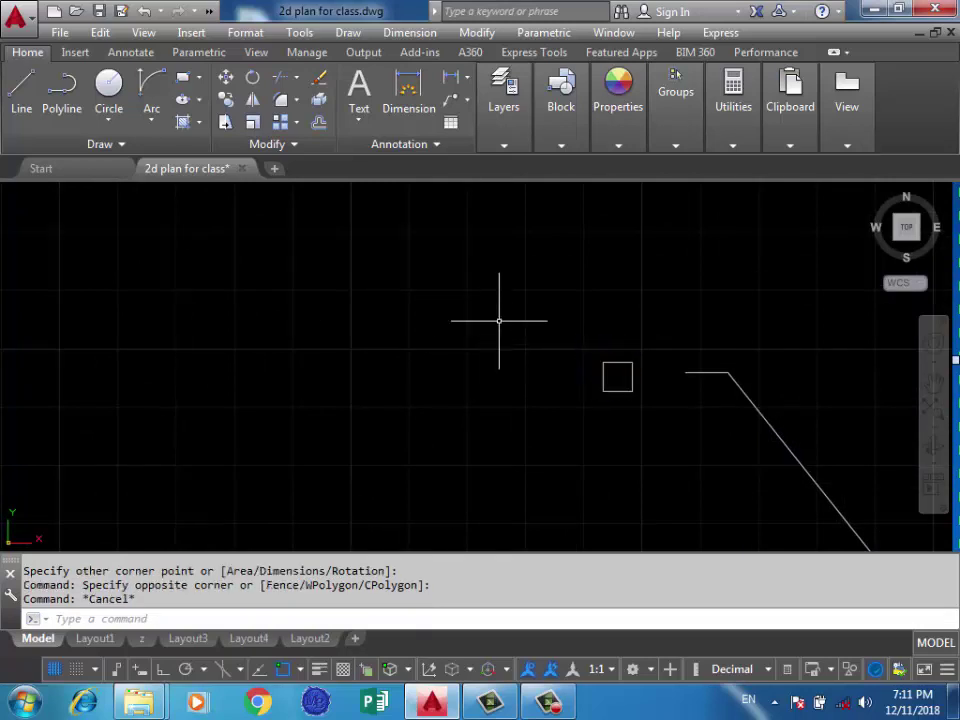
scroll(520, 350, down, 3)
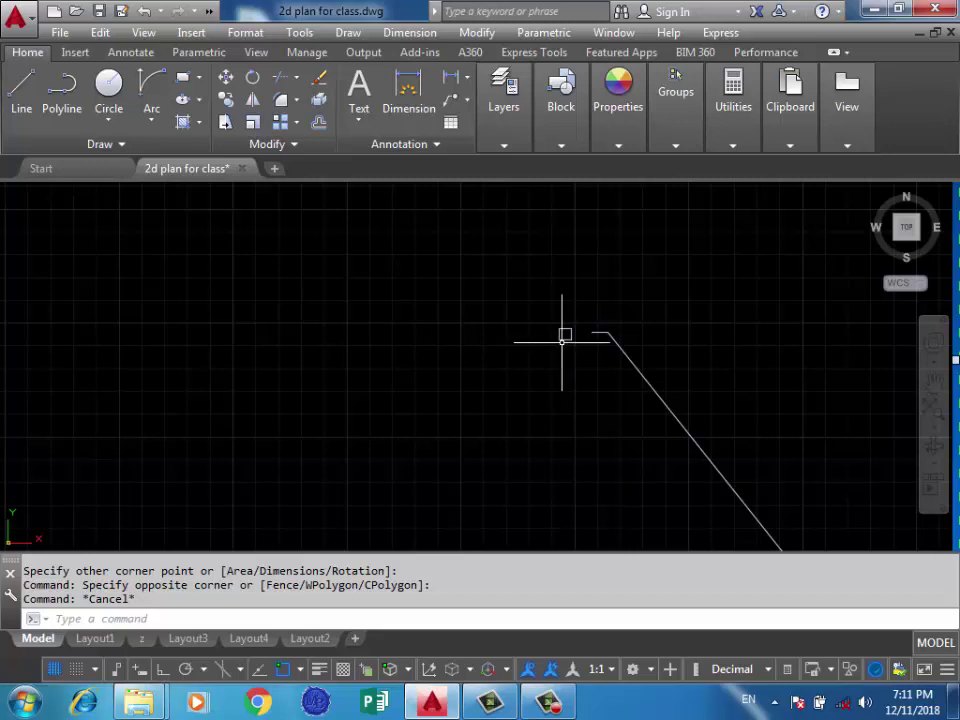
scroll(560, 330, up, 3)
scroll(575, 318, up, 4)
scroll(592, 314, down, 3)
scroll(620, 340, down, 3)
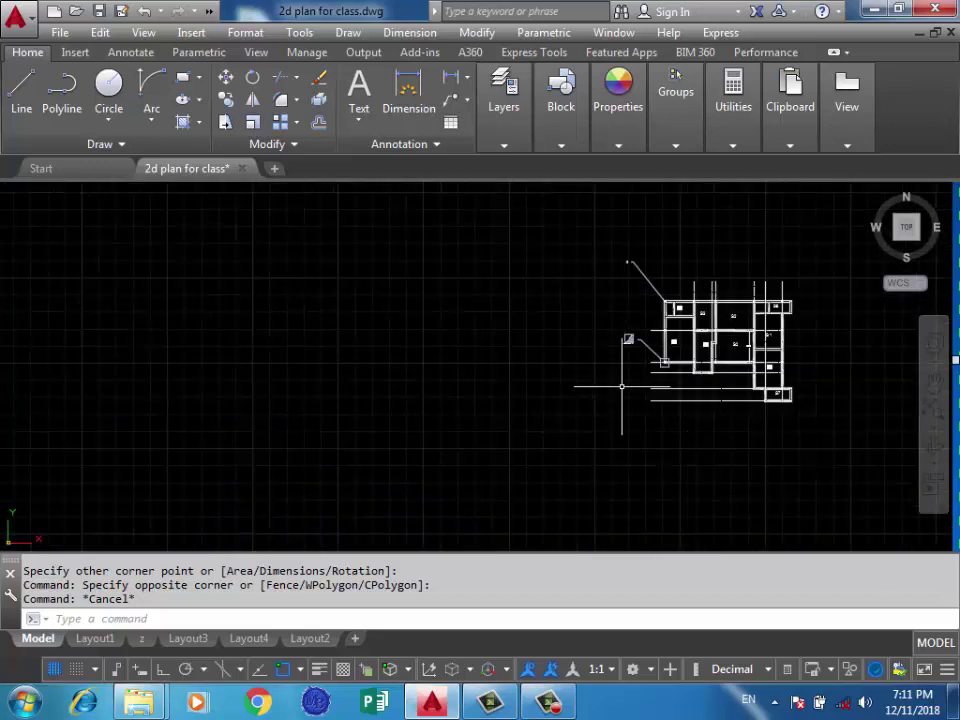
scroll(630, 355, up, 3)
scroll(645, 378, up, 3)
scroll(647, 384, up, 4)
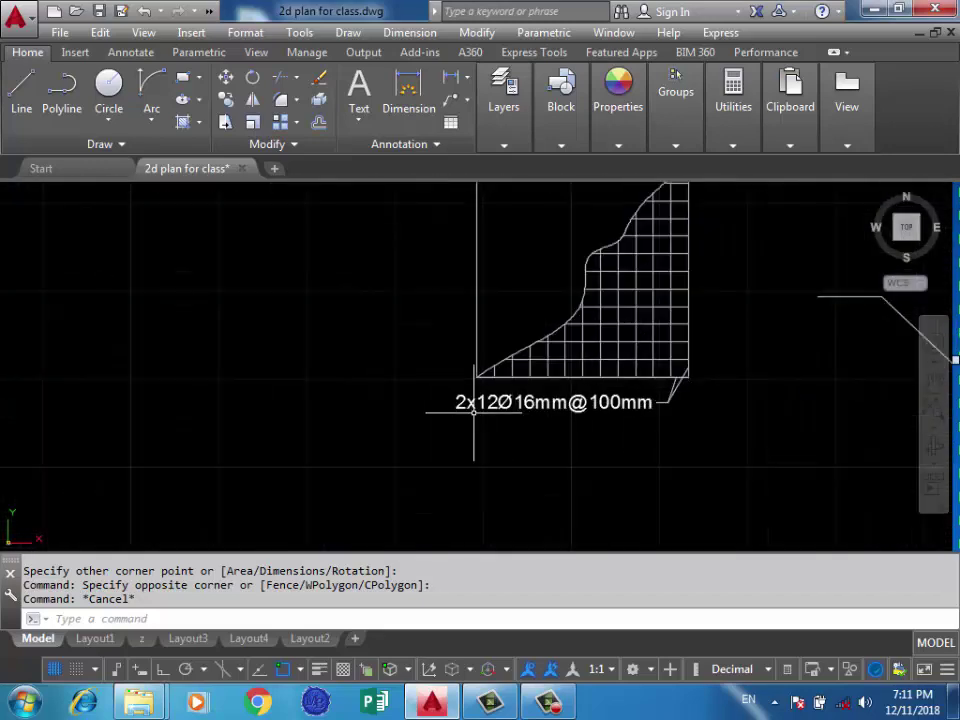
scroll(471, 414, up, 3)
scroll(562, 414, down, 2)
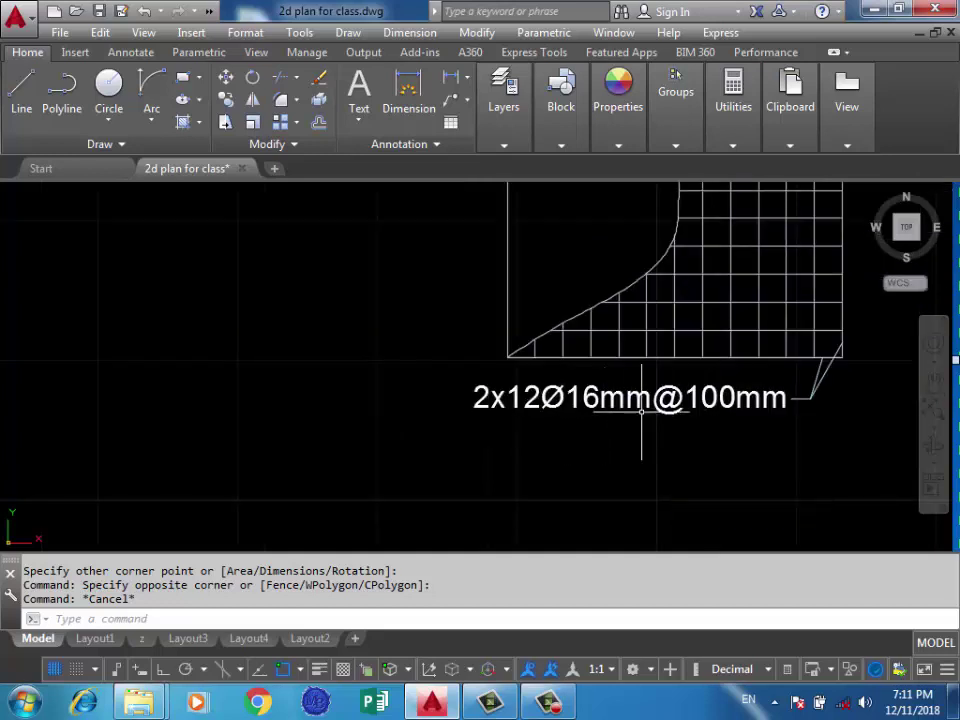
scroll(617, 439, down, 4)
scroll(632, 433, down, 2)
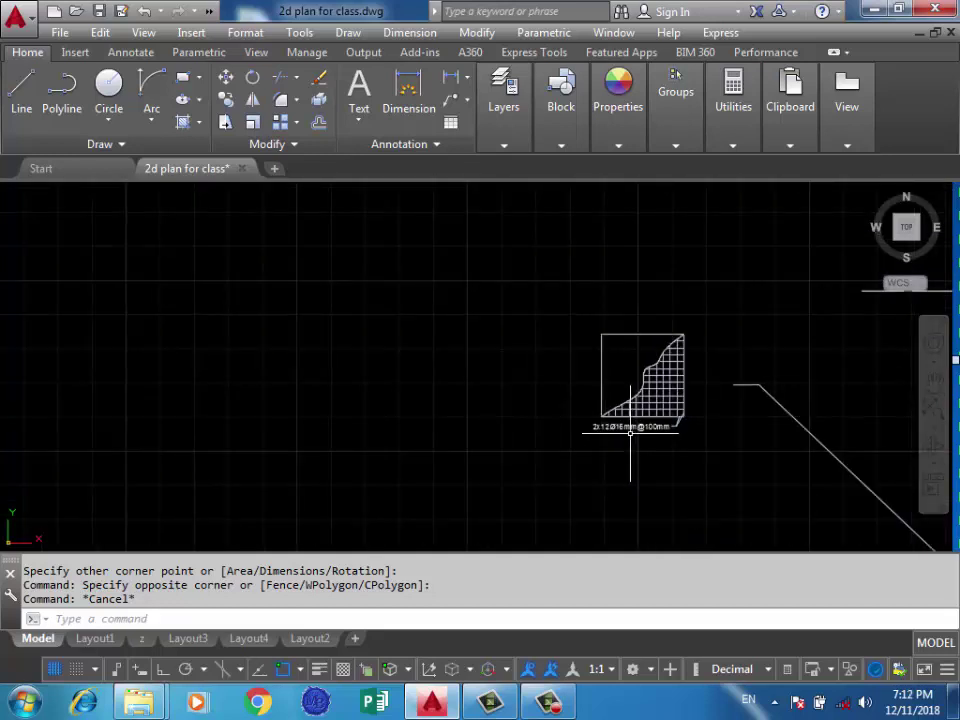
Zoom in on the structural column detail and pick around its bars
scroll(631, 405, down, 2)
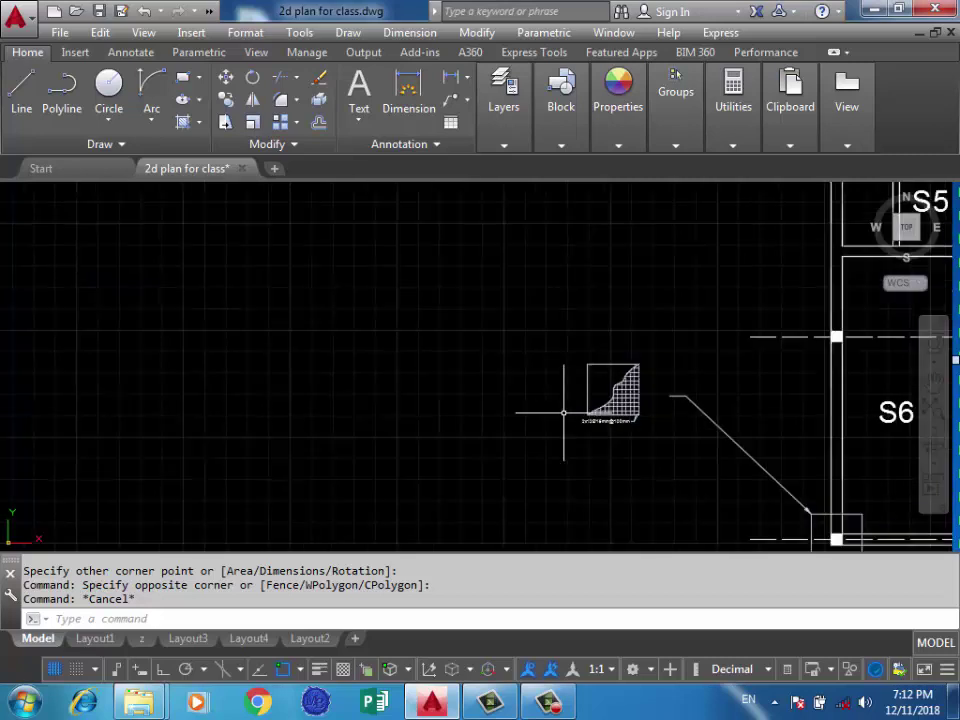
scroll(644, 365, down, 2)
scroll(655, 409, down, 2)
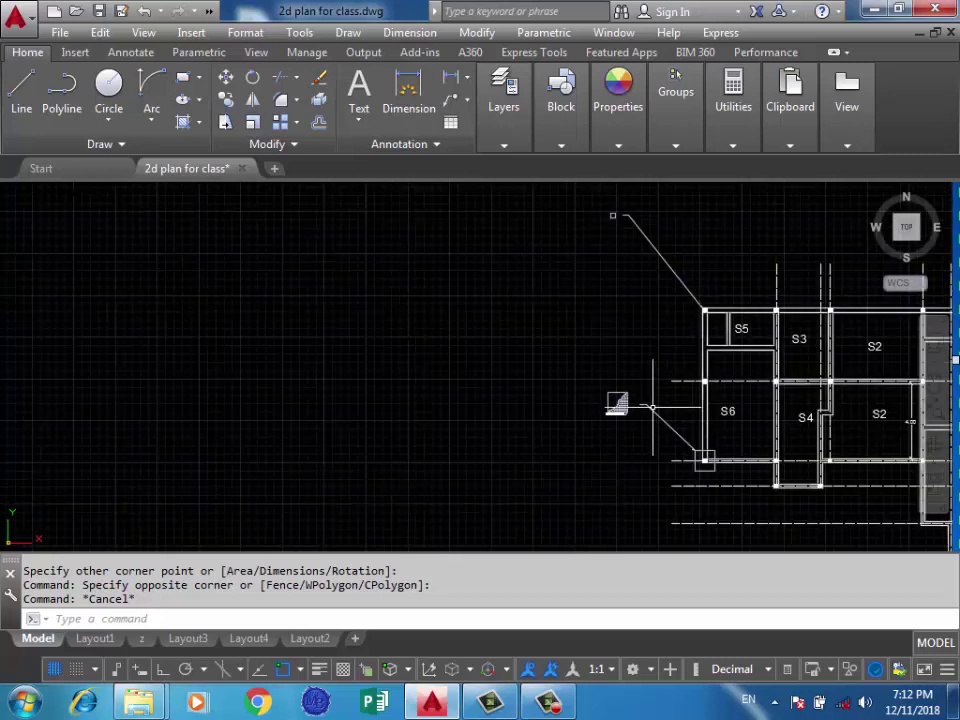
scroll(652, 407, up, 2)
scroll(630, 425, up, 3)
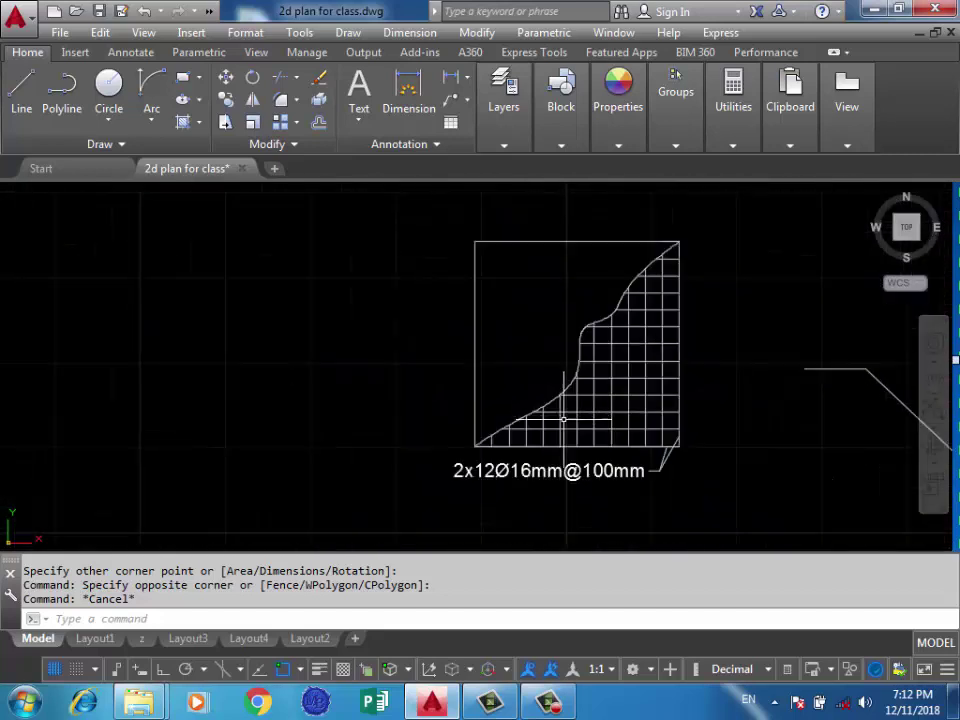
scroll(605, 450, up, 1)
scroll(590, 466, up, 2)
click(590, 466)
click(459, 471)
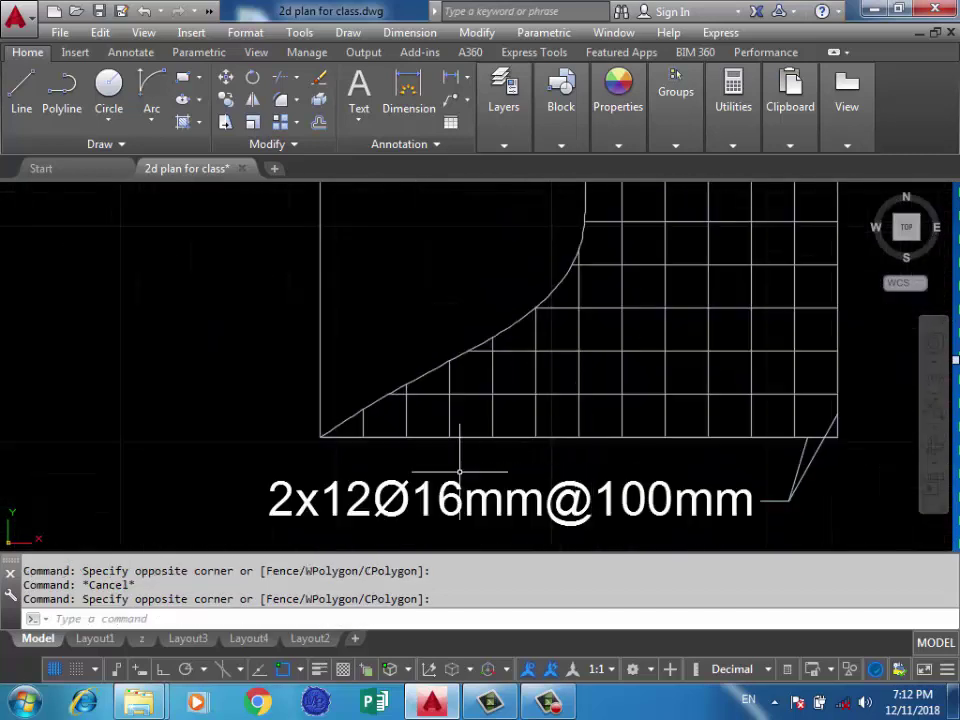
click(568, 450)
click(493, 453)
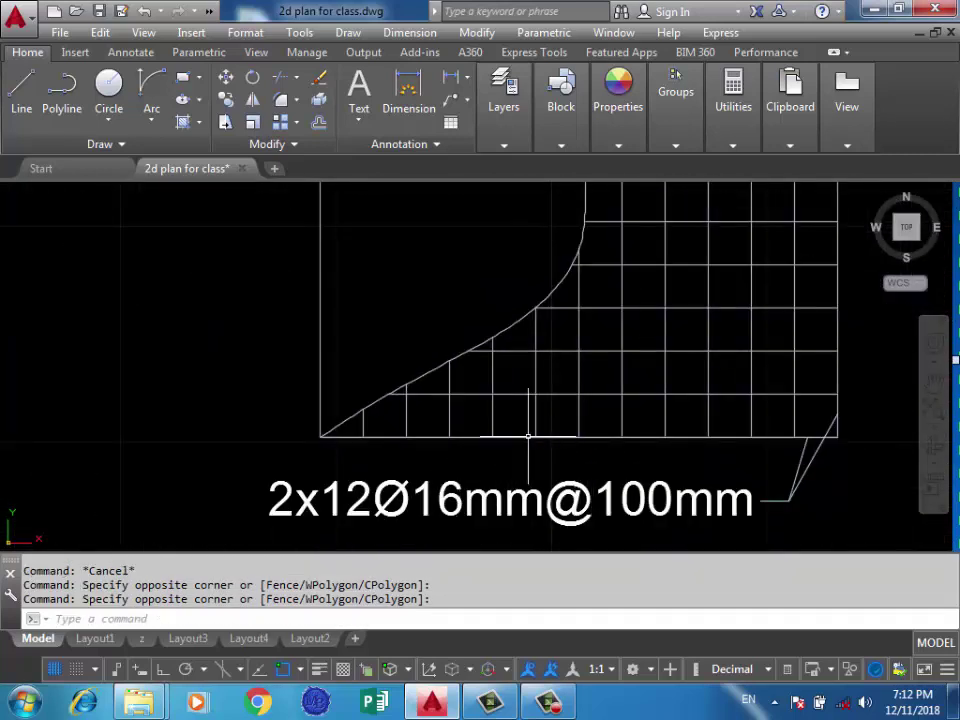
scroll(640, 332, down, 5)
scroll(636, 317, down, 3)
scroll(599, 388, down, 3)
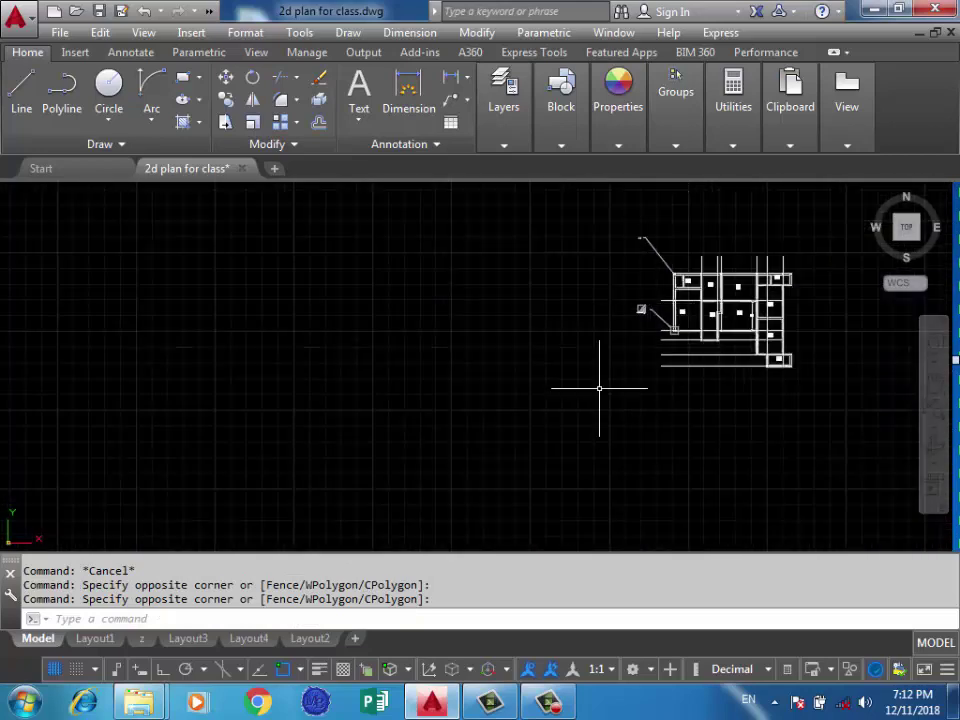
scroll(600, 400, down, 2)
scroll(561, 508, up, 3)
scroll(620, 450, up, 3)
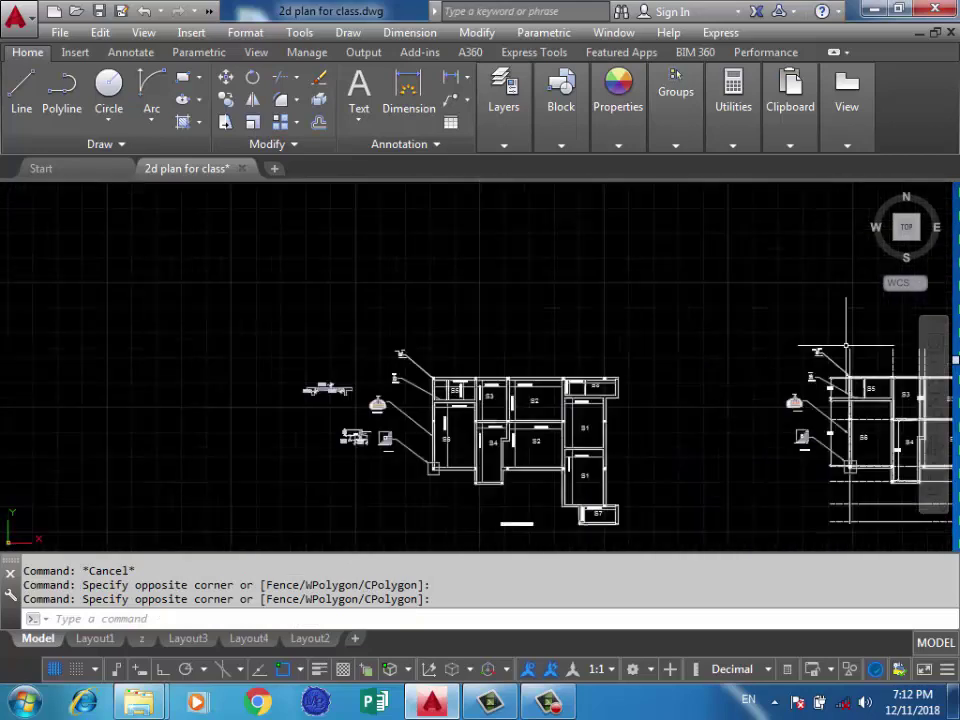
scroll(720, 371, up, 3)
scroll(625, 390, up, 2)
scroll(642, 402, up, 3)
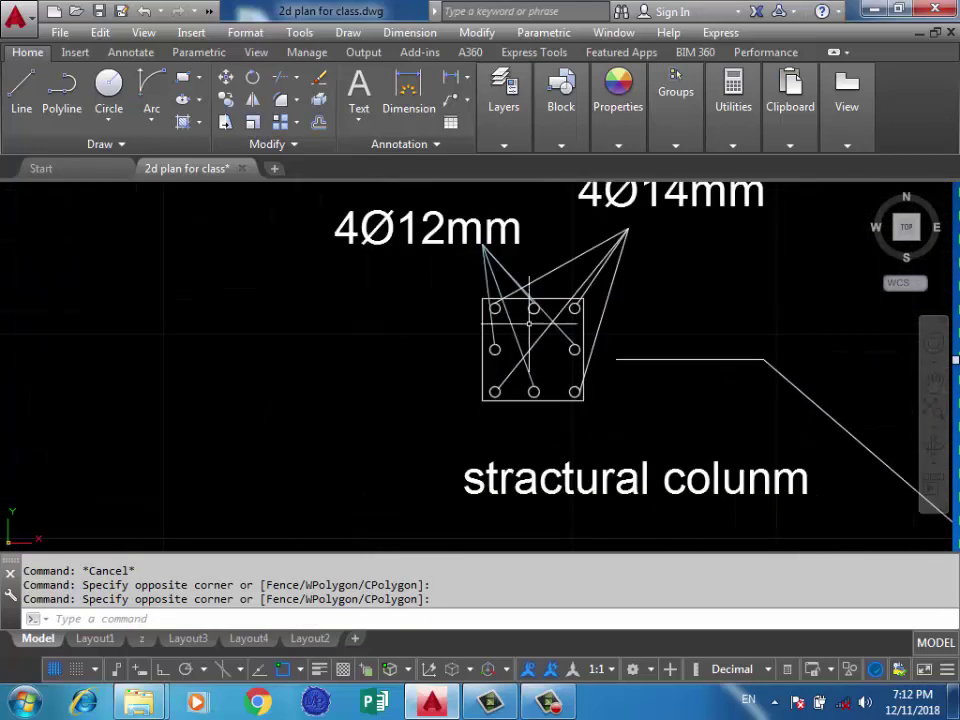
scroll(550, 303, up, 2)
Window-select the column bars, leader lines, and the 4Ø12mm and 4Ø14mm labels
click(624, 305)
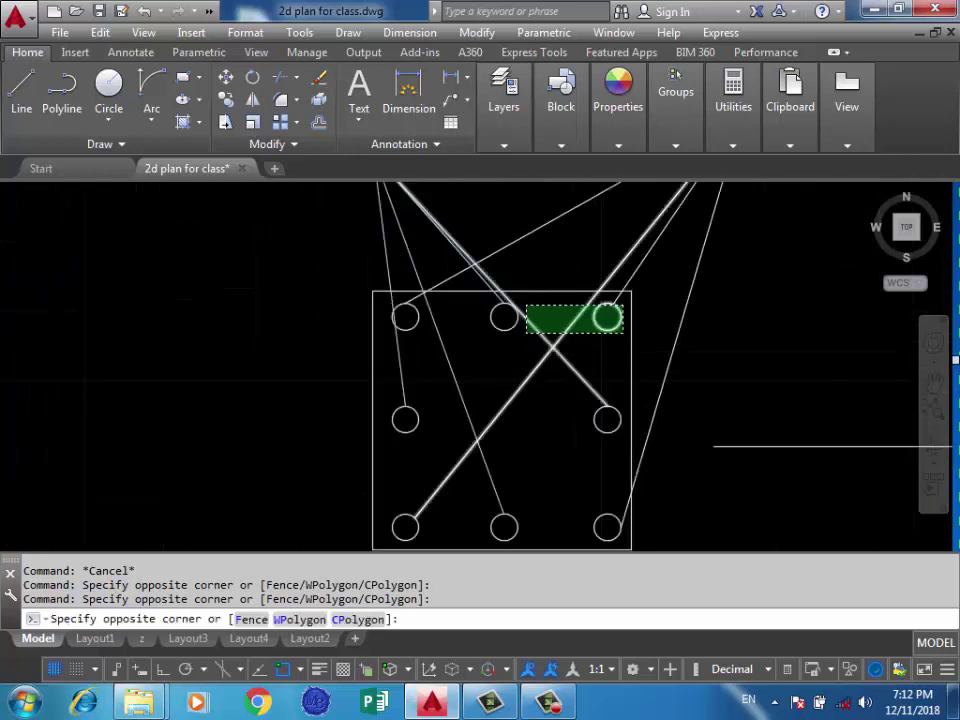
scroll(526, 334, down, 2)
click(437, 459)
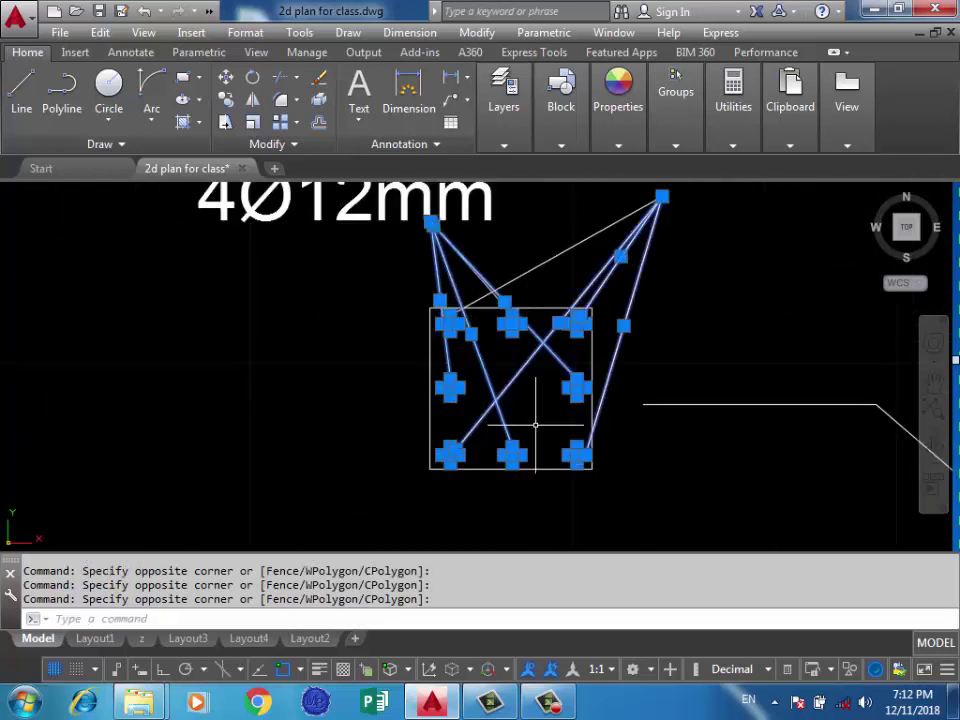
scroll(538, 427, down, 2)
click(523, 241)
click(309, 305)
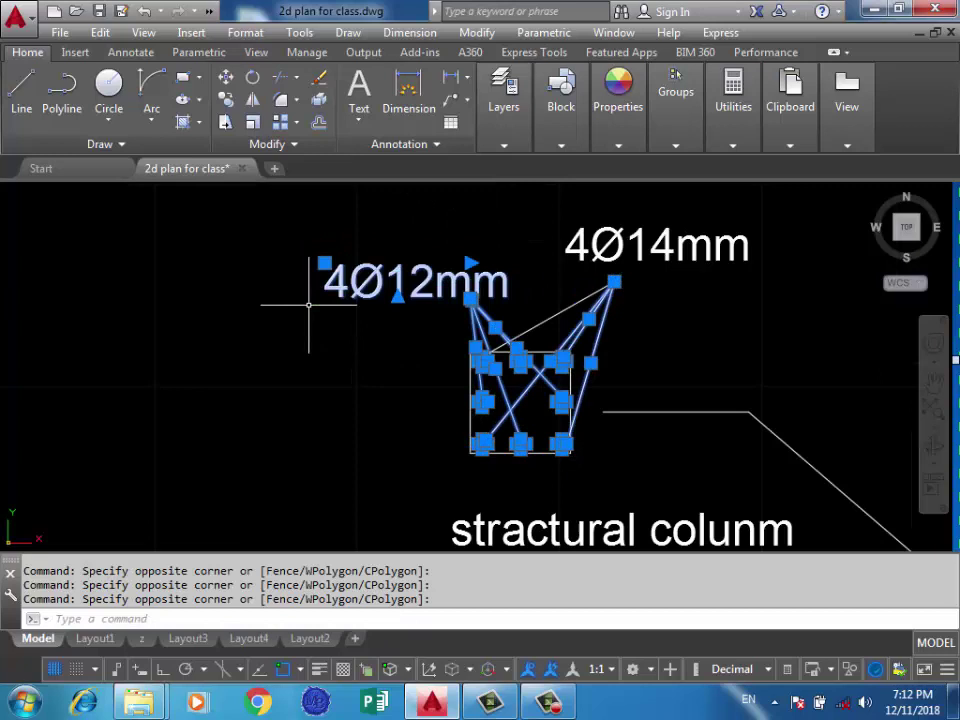
click(778, 211)
click(401, 337)
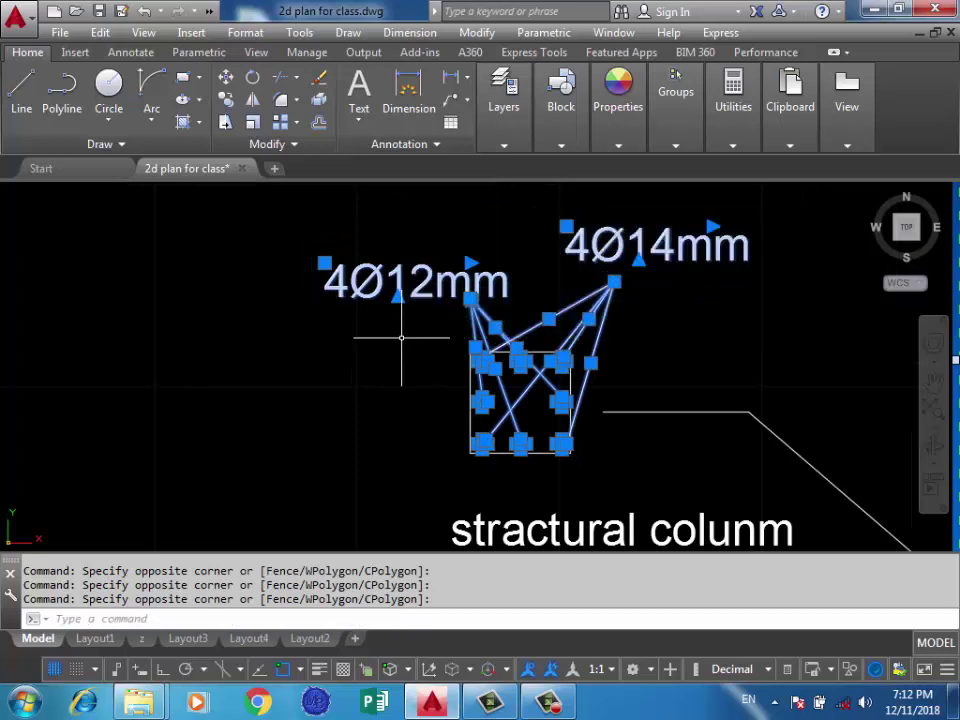
Copy the column detail with its 4Ø12mm and 4Ø14mm labels beside the second leader's landing
text(co)
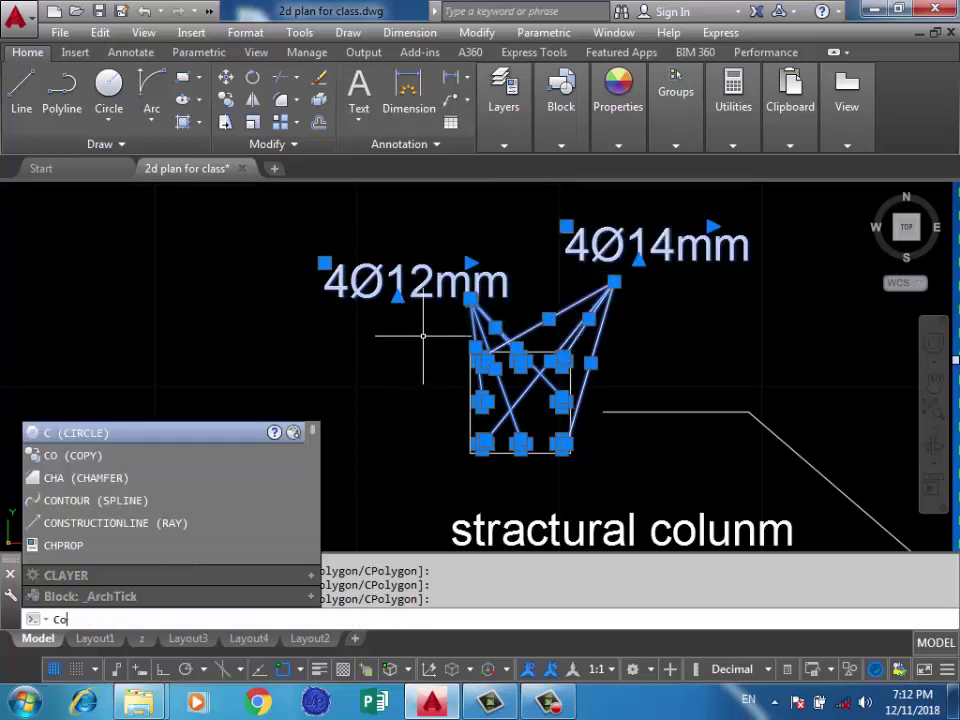
key(Return)
click(570, 453)
scroll(565, 470, down, 2)
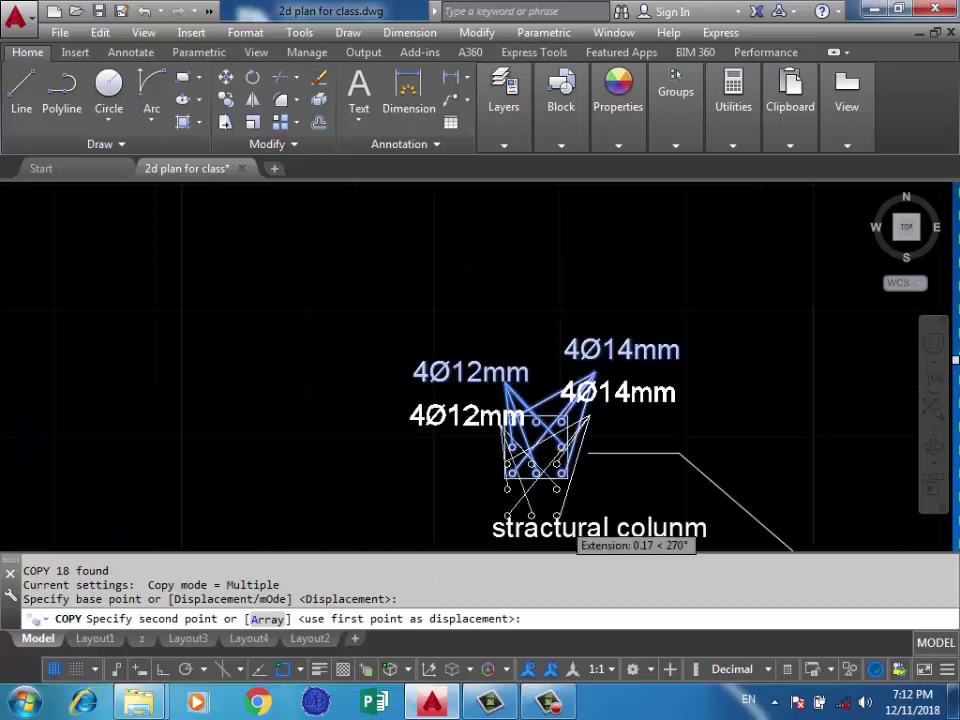
scroll(560, 490, down, 3)
scroll(557, 517, down, 1)
scroll(558, 229, up, 5)
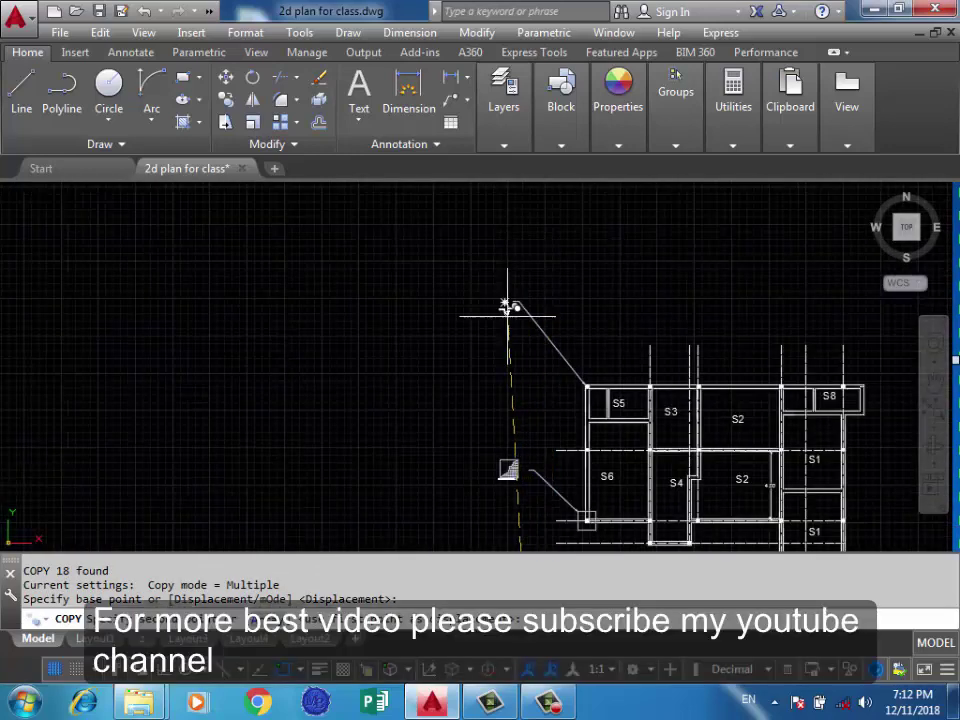
scroll(510, 306, up, 3)
scroll(497, 236, down, 4)
scroll(510, 225, up, 3)
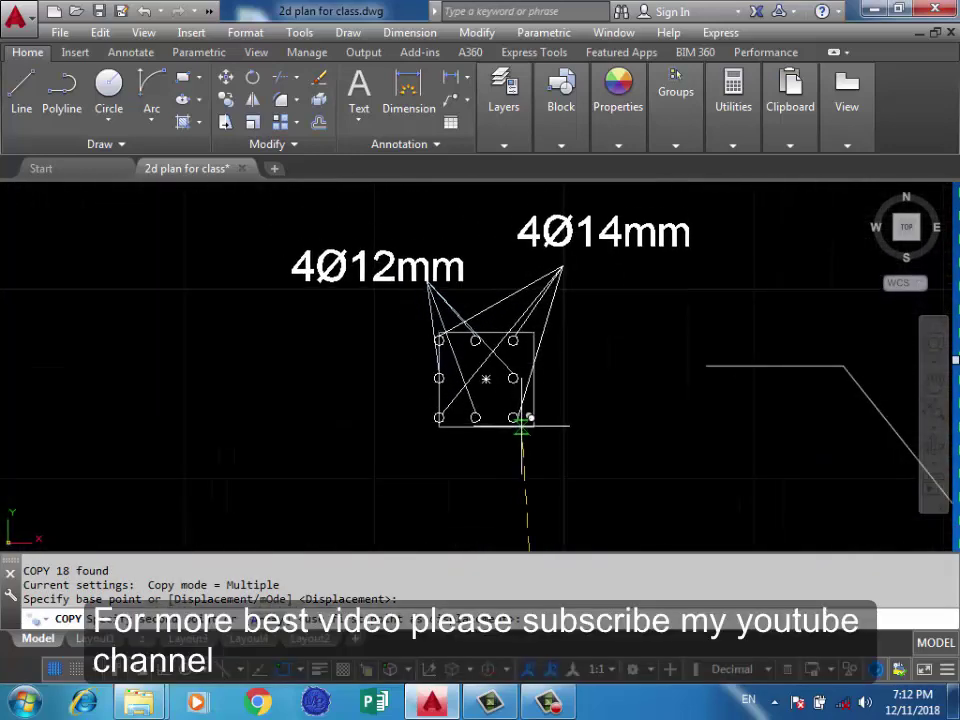
click(526, 418)
click(625, 400)
Recentre and zoom the view to check the placed copy, then end the COPY command
scroll(612, 482, down, 2)
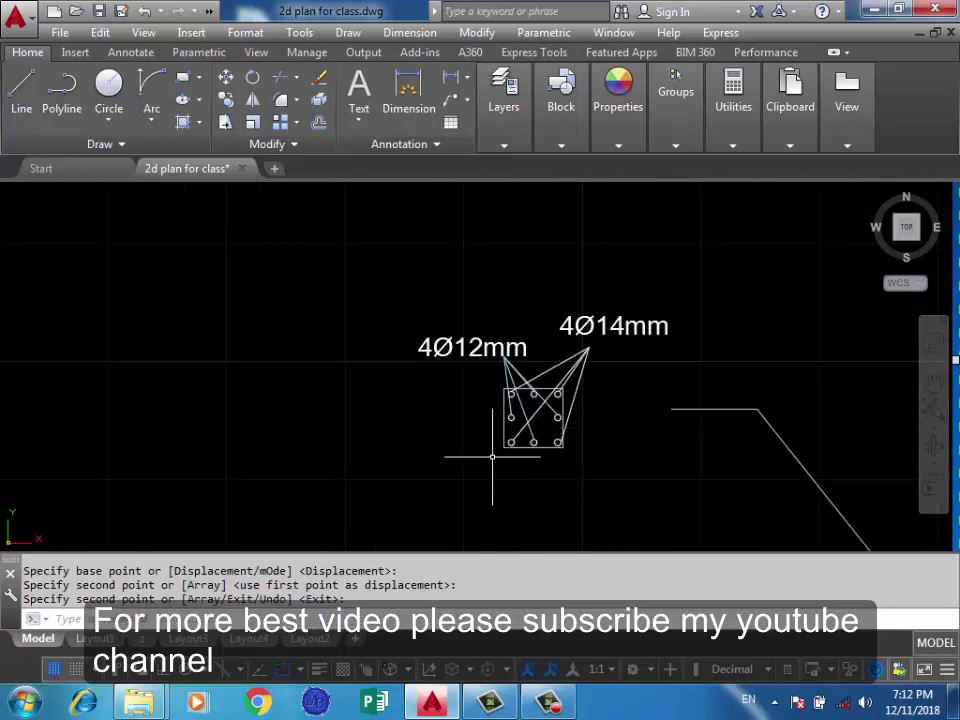
scroll(492, 457, up, 2)
middle_drag(452, 354, 448, 386)
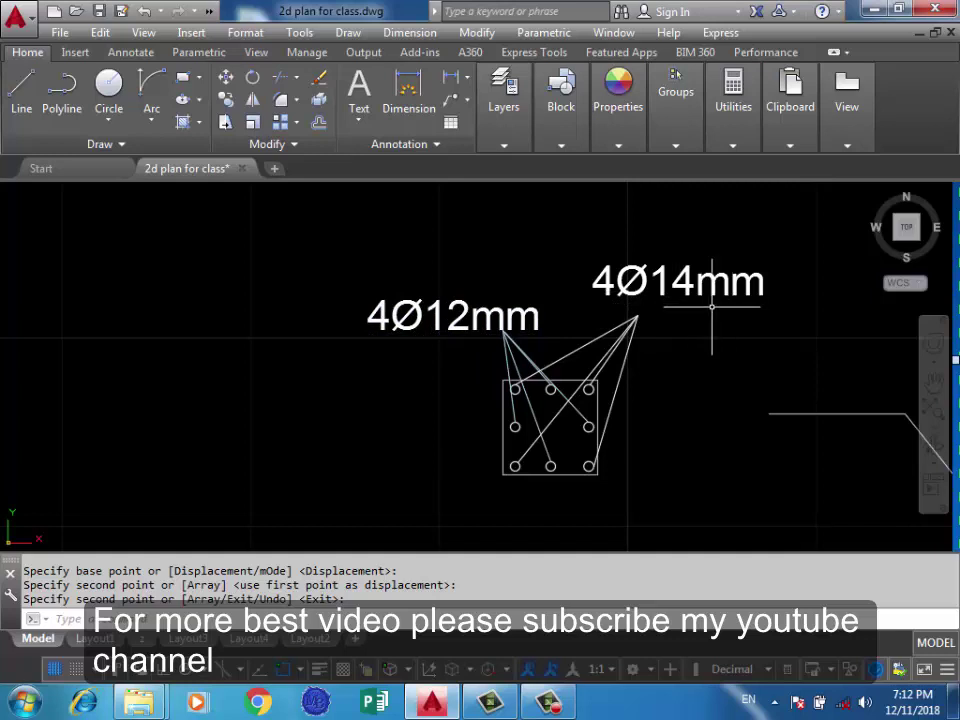
scroll(518, 300, down, 2)
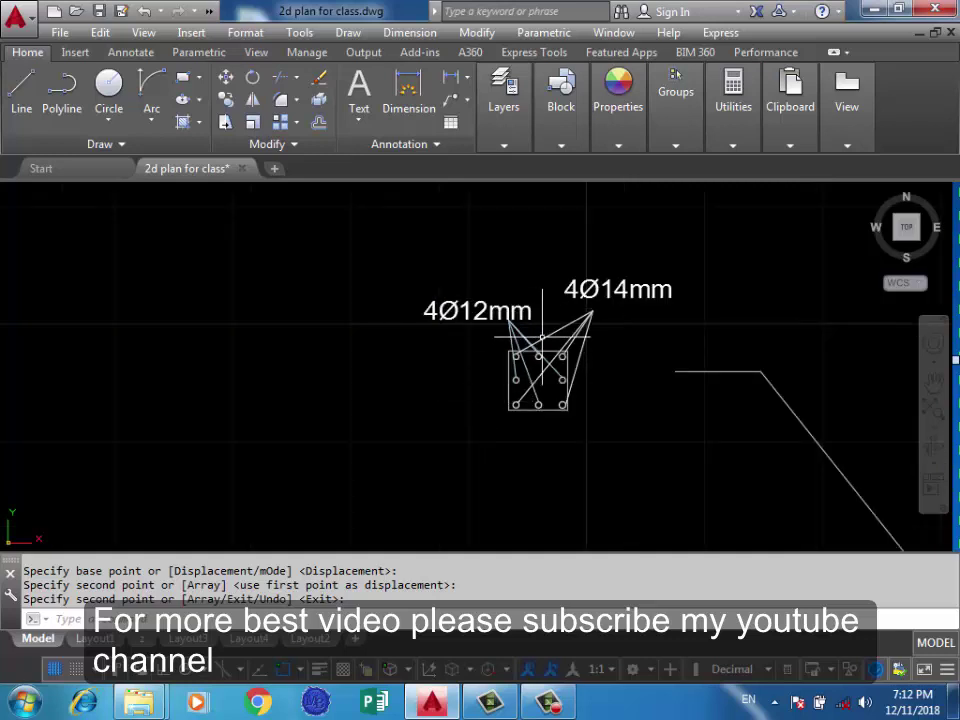
scroll(553, 370, up, 4)
scroll(550, 278, down, 6)
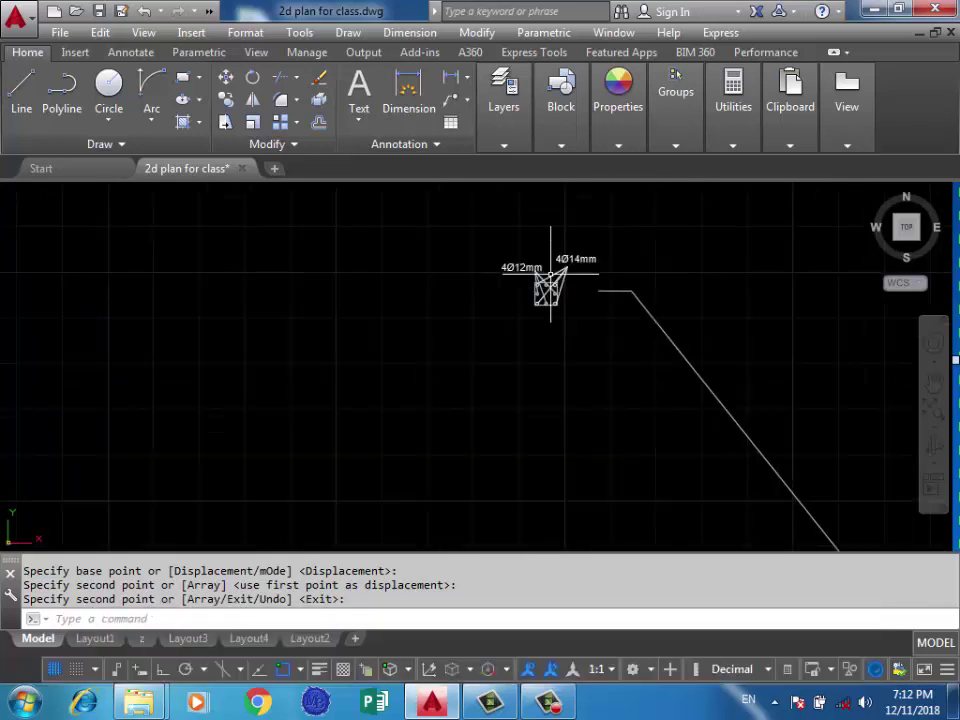
scroll(553, 275, down, 3)
scroll(553, 376, down, 2)
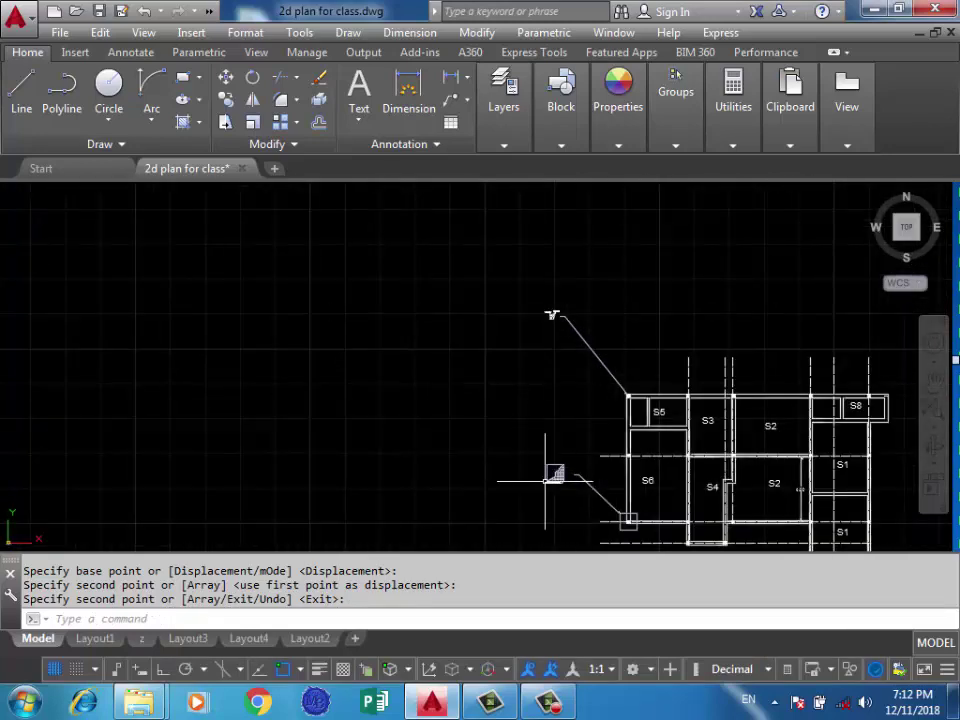
scroll(545, 481, up, 5)
scroll(555, 489, up, 2)
scroll(555, 489, up, 2)
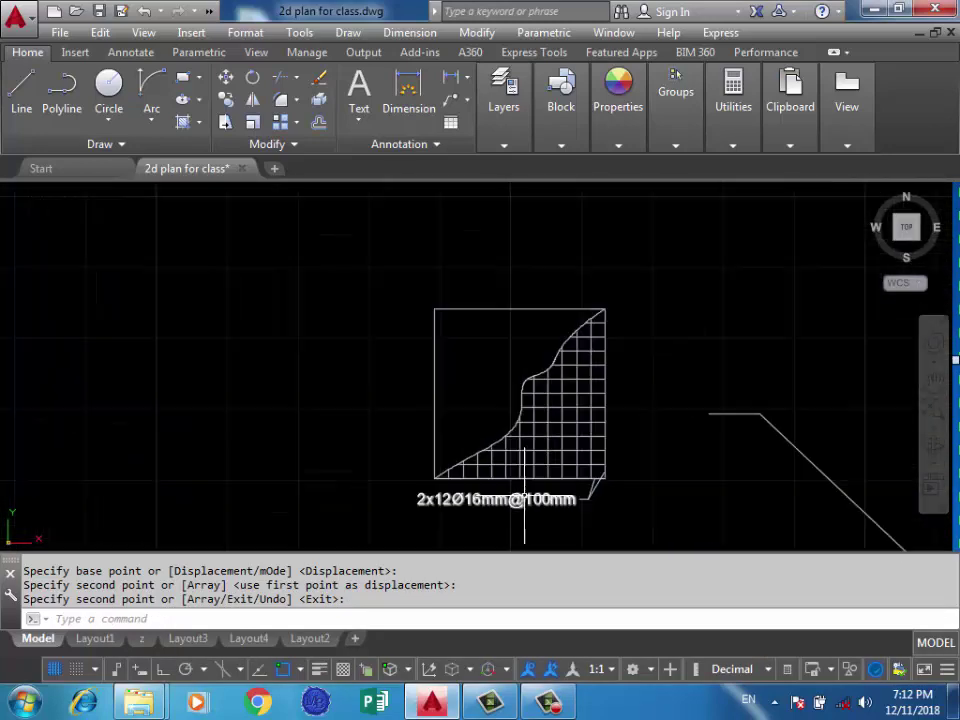
scroll(538, 467, down, 8)
scroll(513, 308, up, 3)
key(Escape)
Copy the column bars with their leaders to a spot just beside the original
scroll(521, 306, up, 3)
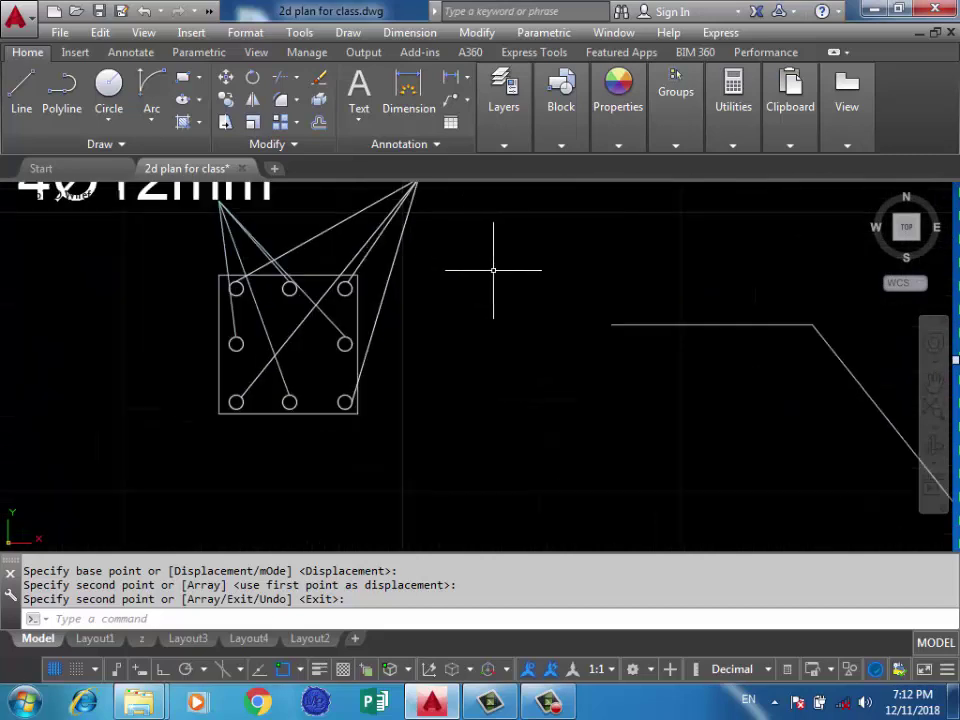
drag(489, 249, 68, 463)
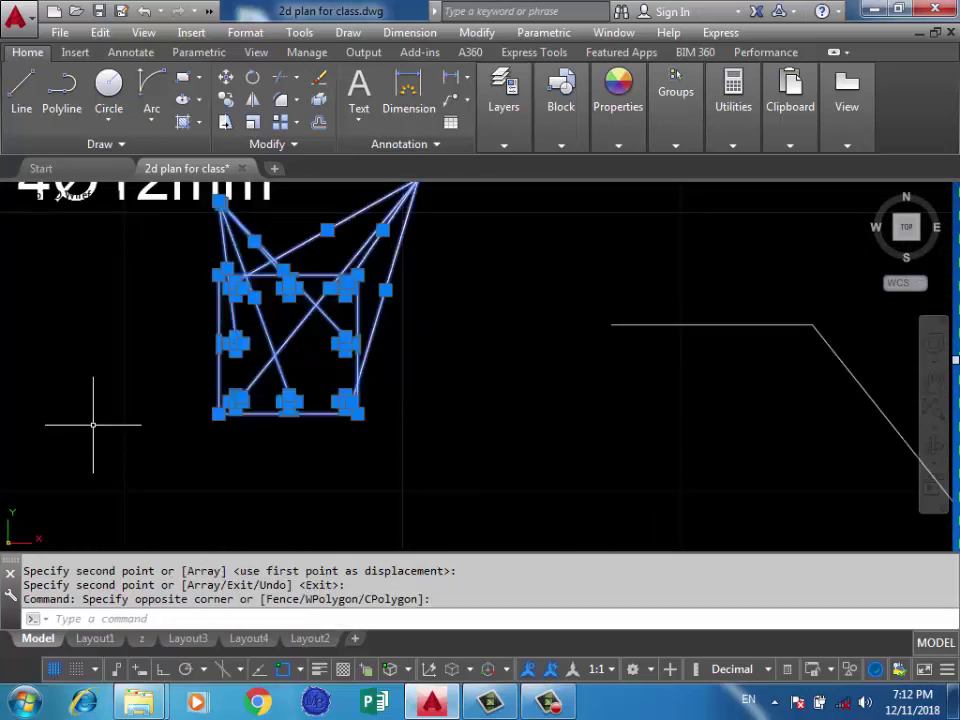
text(co)
key(Return)
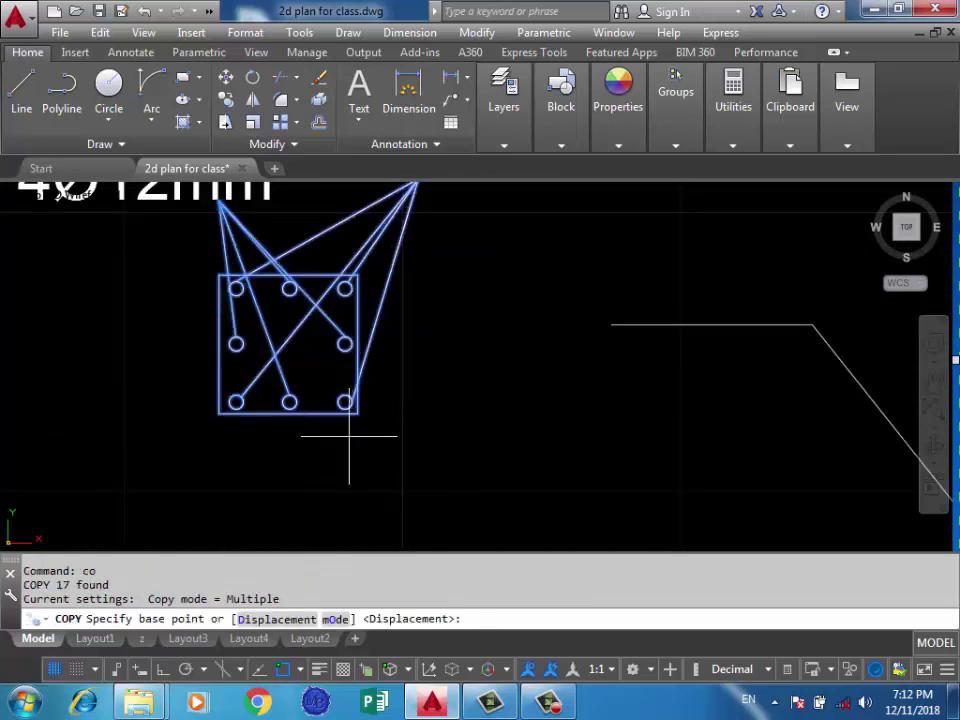
click(350, 403)
scroll(580, 388, down, 4)
click(537, 404)
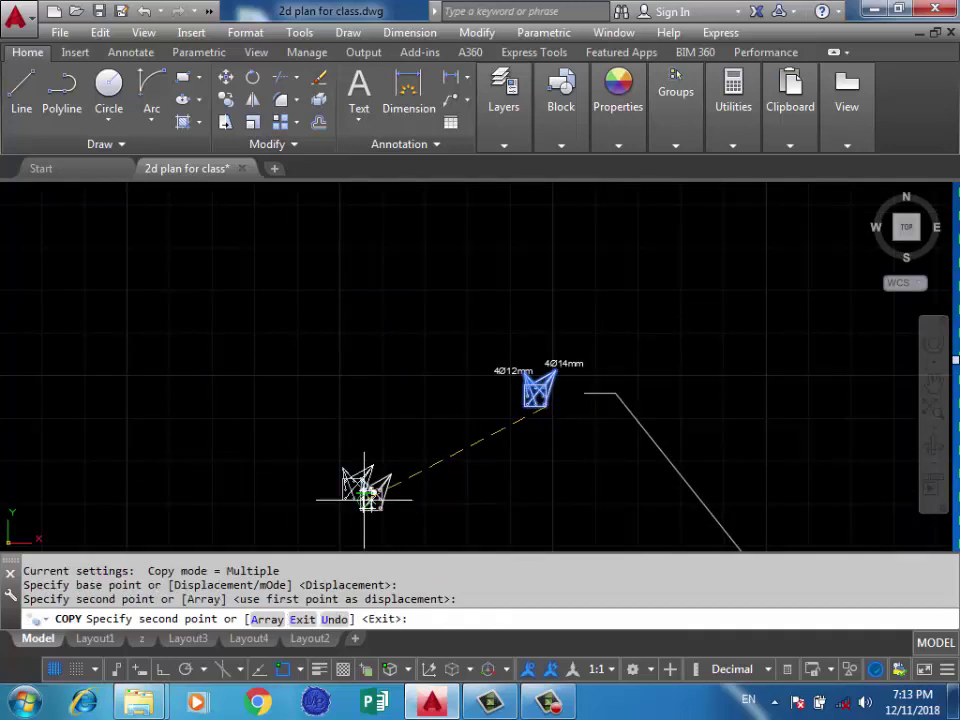
key(Return)
Erase the copied column's leader lines, leaving the bare square with eight bars
scroll(364, 493, up, 4)
click(477, 384)
click(287, 464)
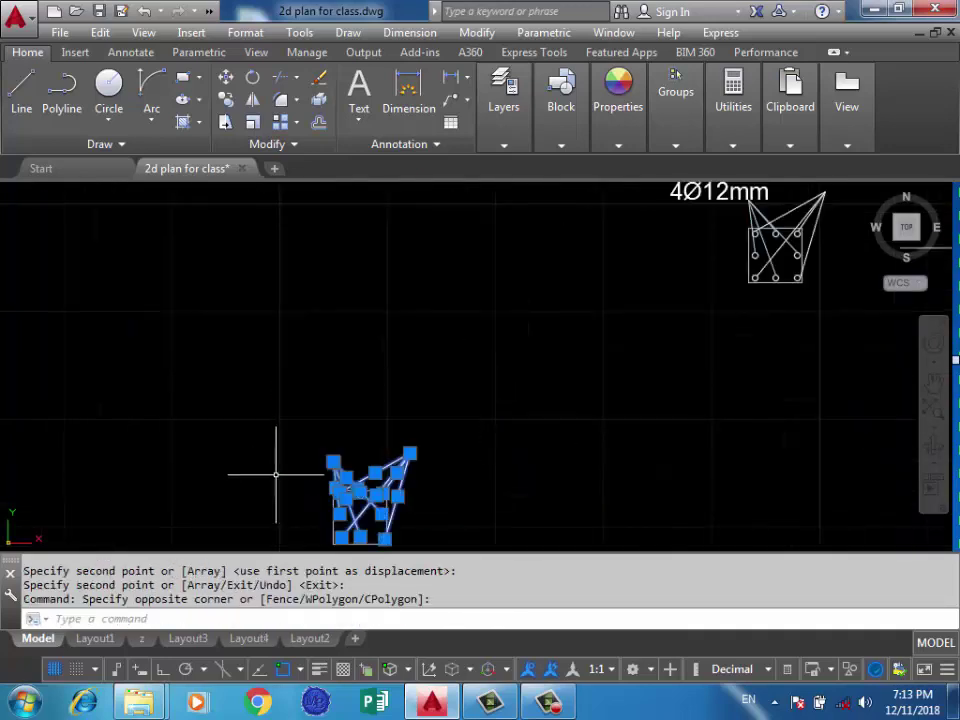
key(Delete)
scroll(392, 469, down, 3)
scroll(448, 386, up, 3)
Select the bare square and its eight bars and start copying them
click(478, 343)
click(325, 503)
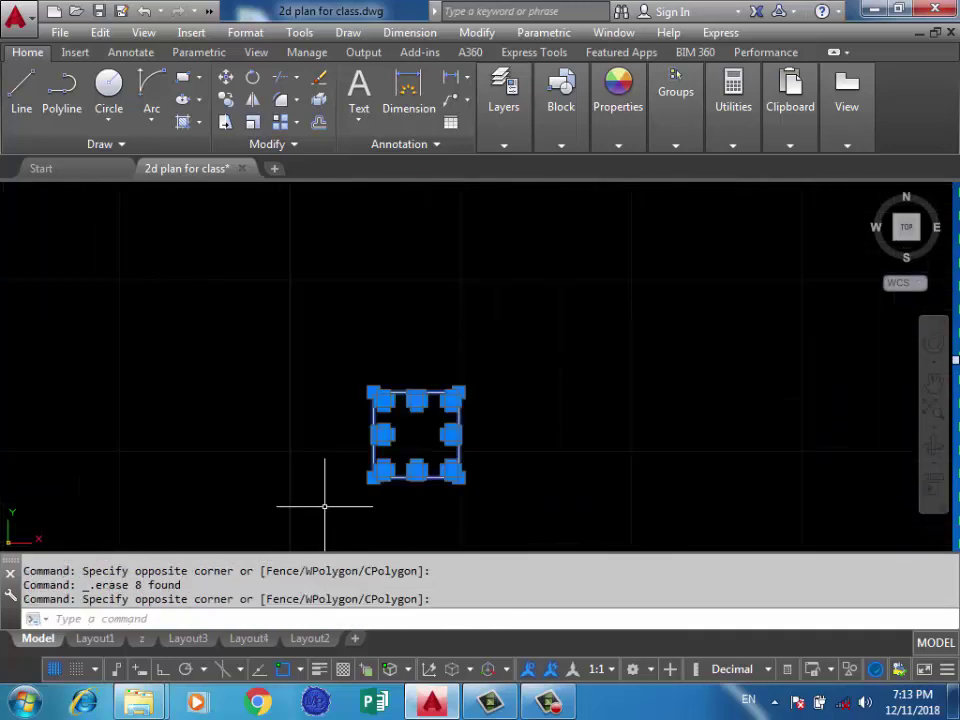
text(co)
key(Return)
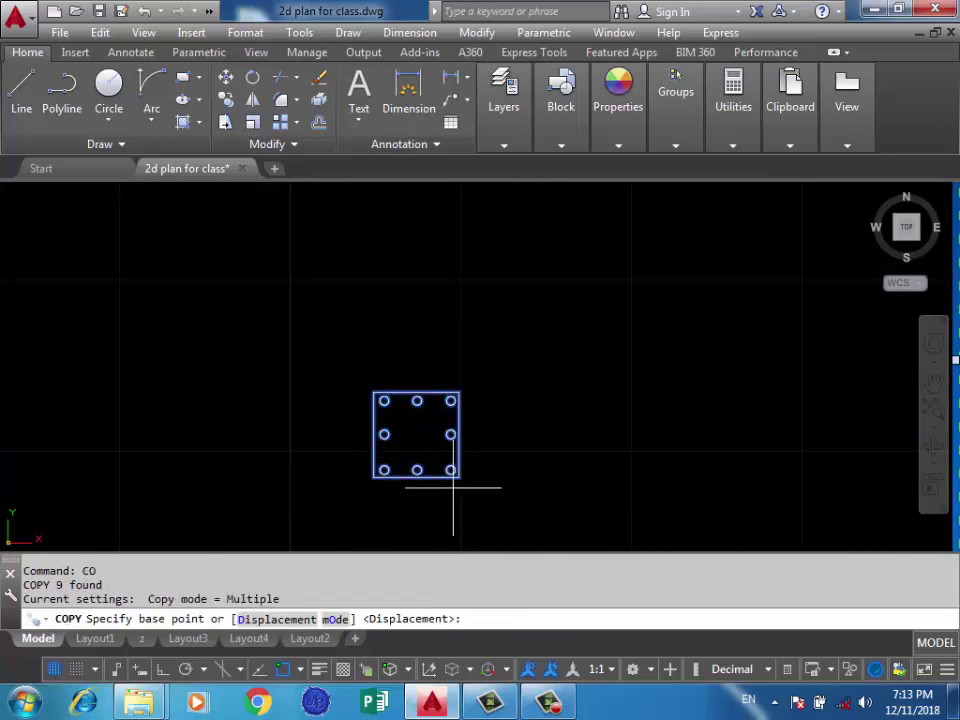
Place the bare eight-bar column copy on the hatched detail's curved edge
click(416, 434)
scroll(519, 332, down, 3)
scroll(525, 343, down, 2)
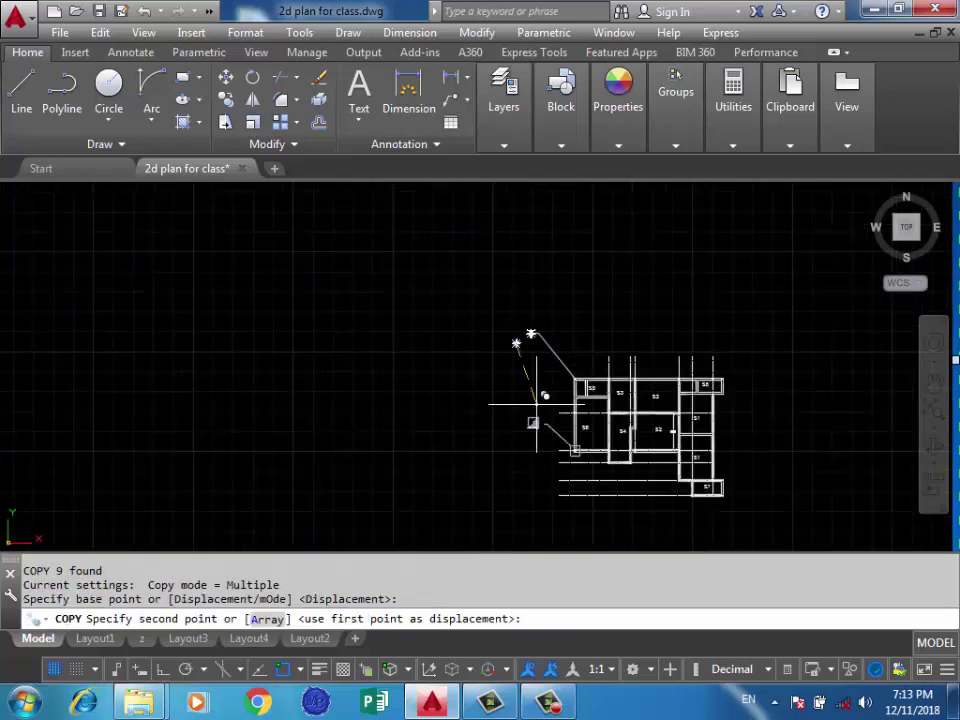
scroll(536, 410, up, 3)
scroll(545, 410, up, 3)
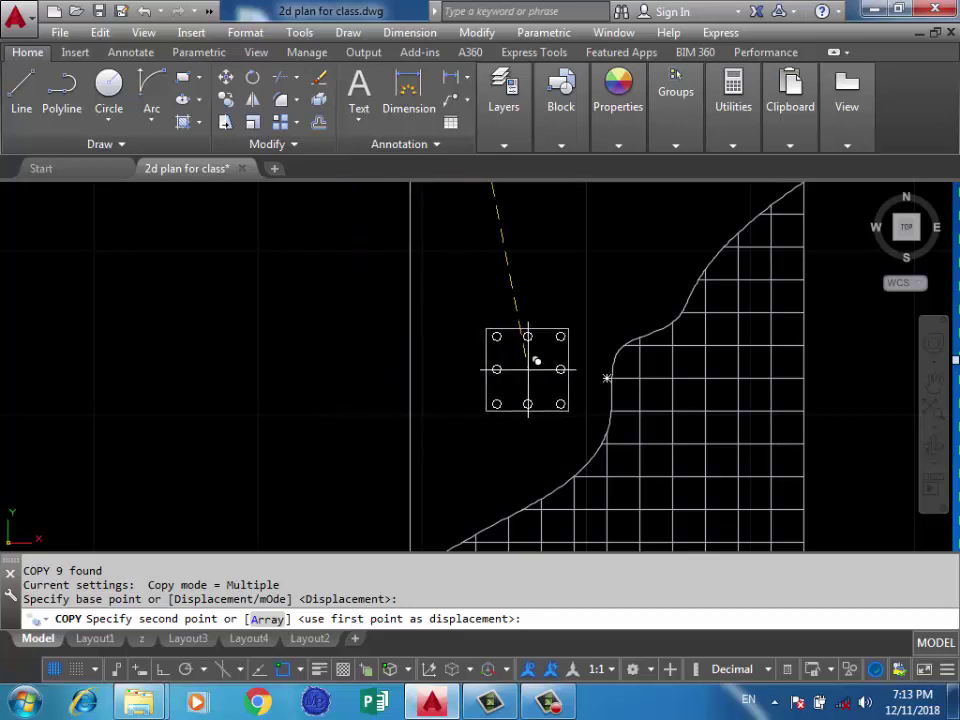
click(640, 377)
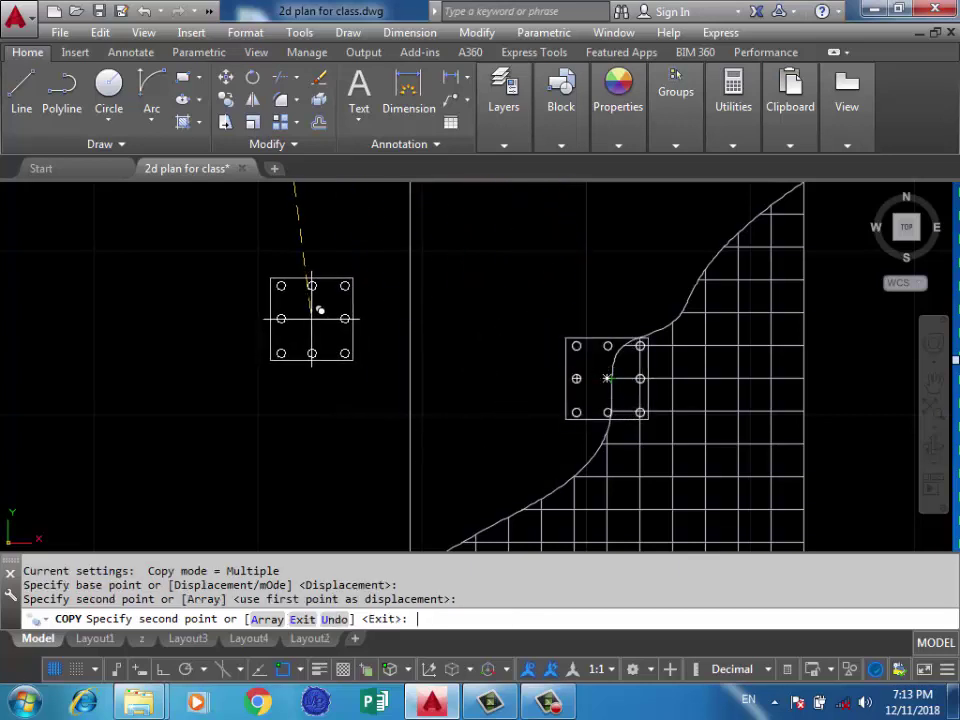
key(Return)
Drag a spline point so the curve runs past the column's right side
scroll(641, 377, up, 4)
scroll(641, 377, up, 2)
scroll(578, 226, down, 4)
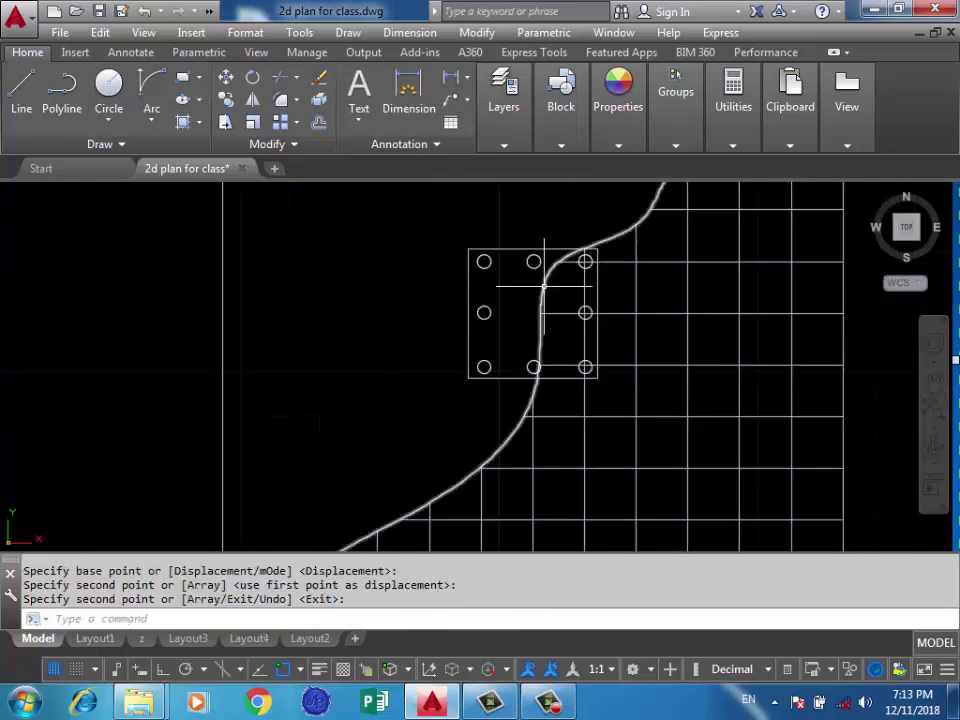
click(538, 314)
click(517, 244)
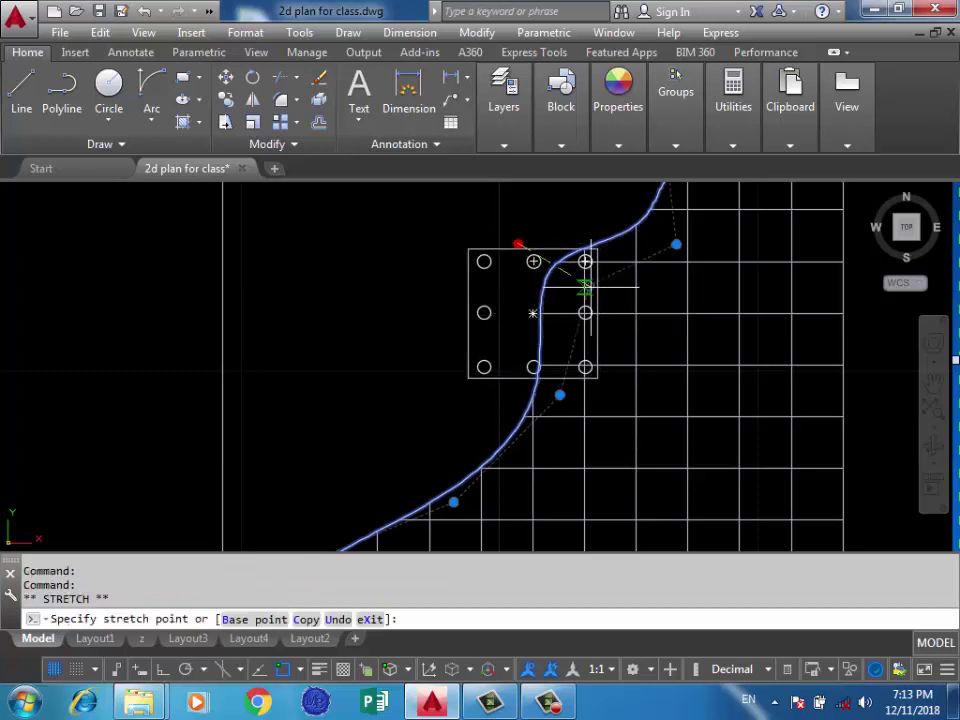
click(648, 377)
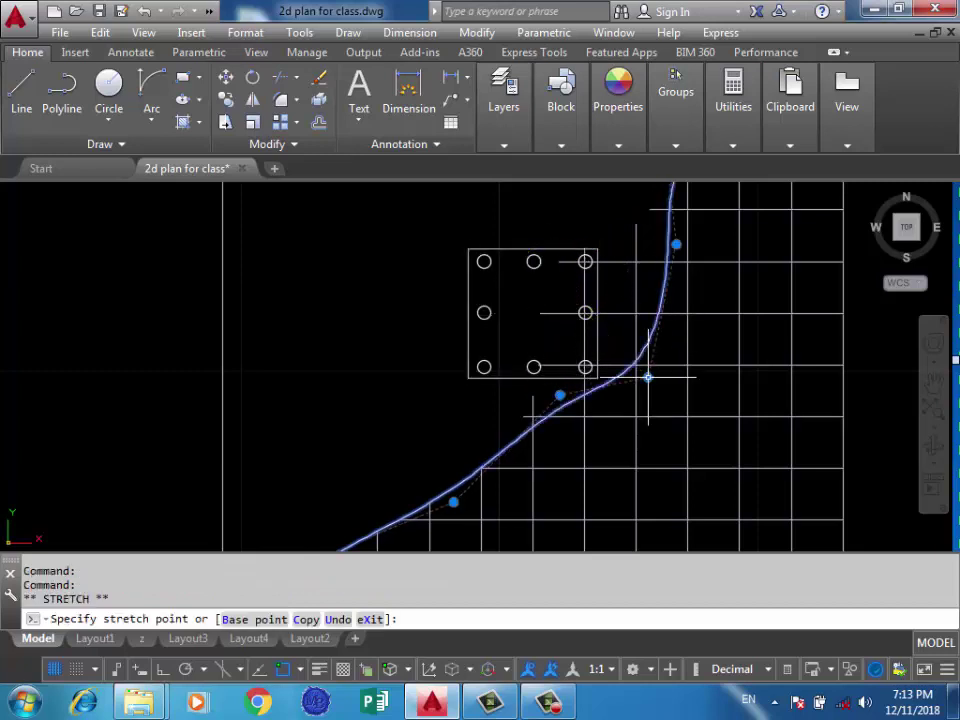
key(Escape)
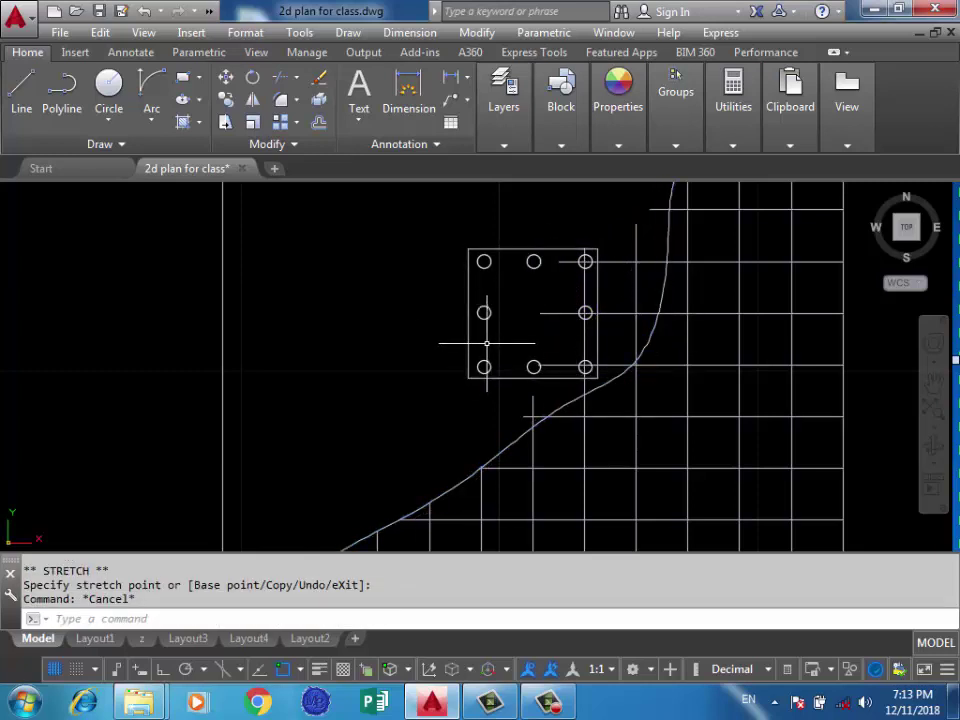
Trim the hatch grid lines running into the column copy using TRIM
text(tr)
key(Return)
key(Return)
scroll(640, 215, up, 2)
double_click(651, 212)
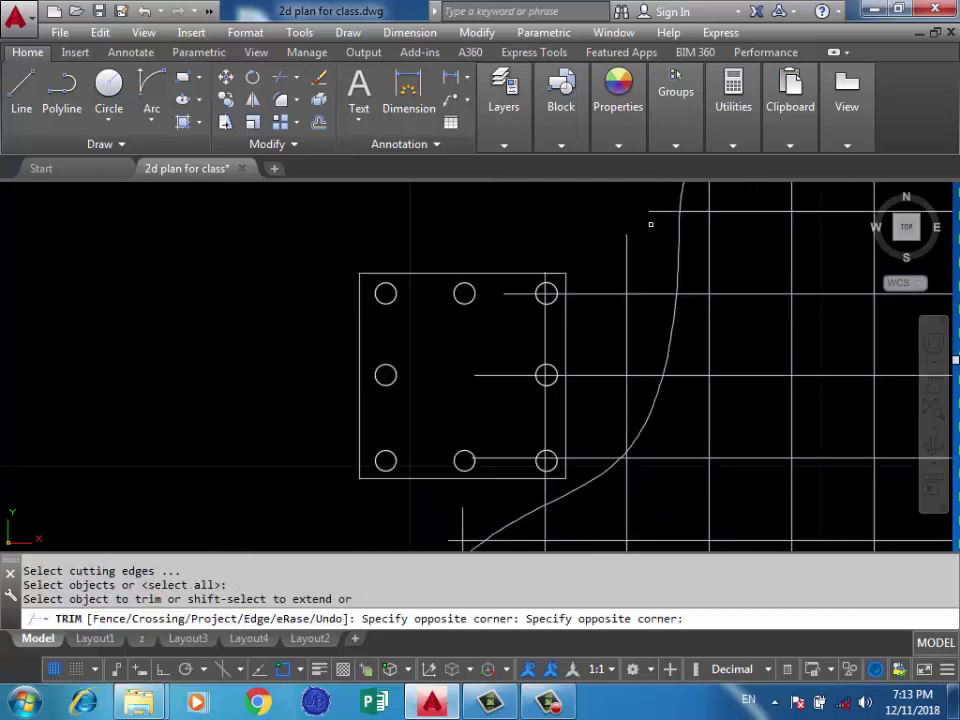
click(647, 293)
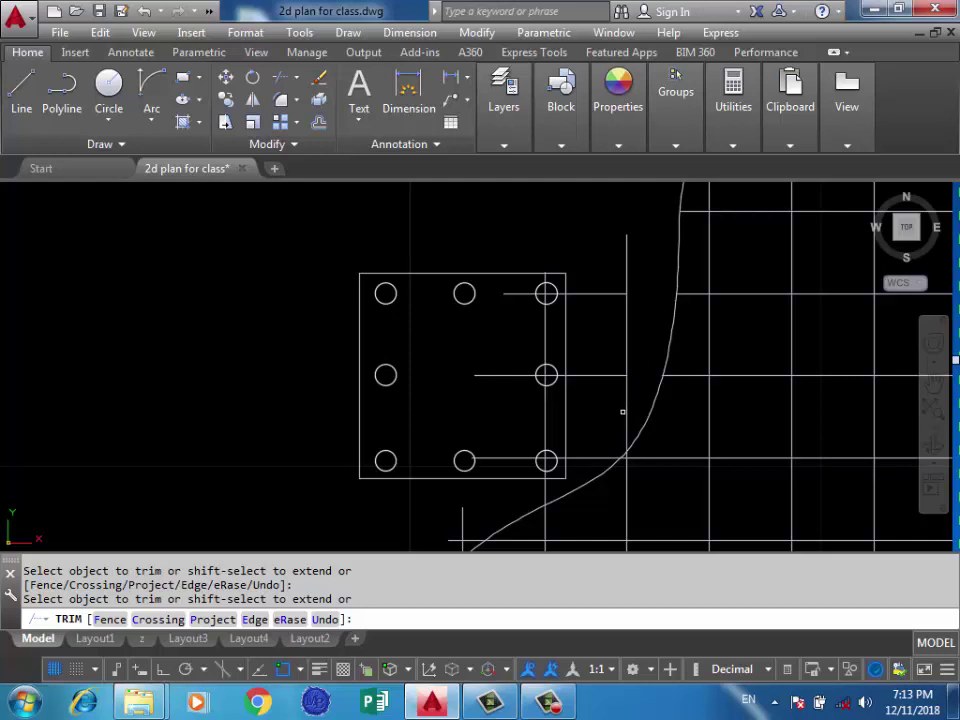
middle_drag(582, 464, 660, 369)
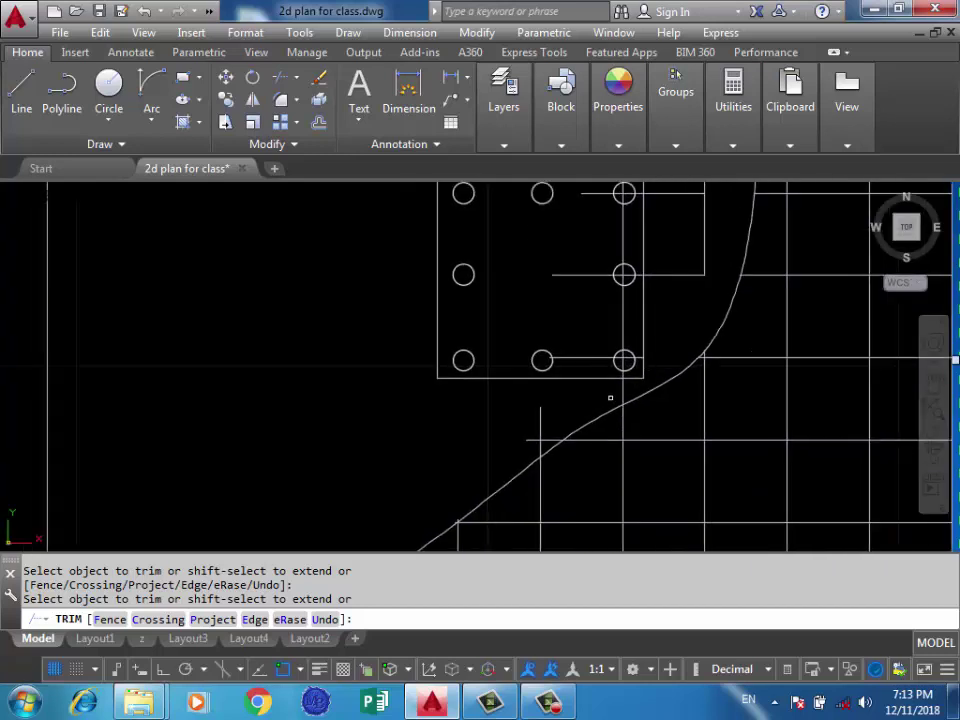
click(540, 443)
key(Return)
Erase the stray grid lines near the column and the short lines right of it
scroll(531, 443, up, 2)
click(531, 388)
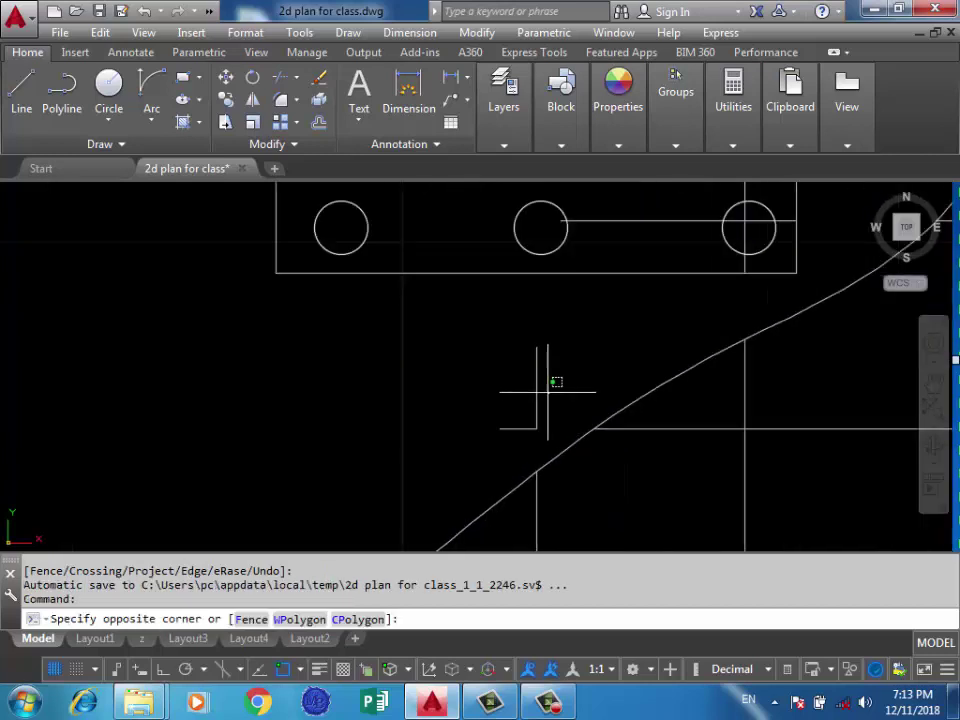
key(Delete)
scroll(540, 390, down, 3)
scroll(560, 300, up, 2)
click(589, 253)
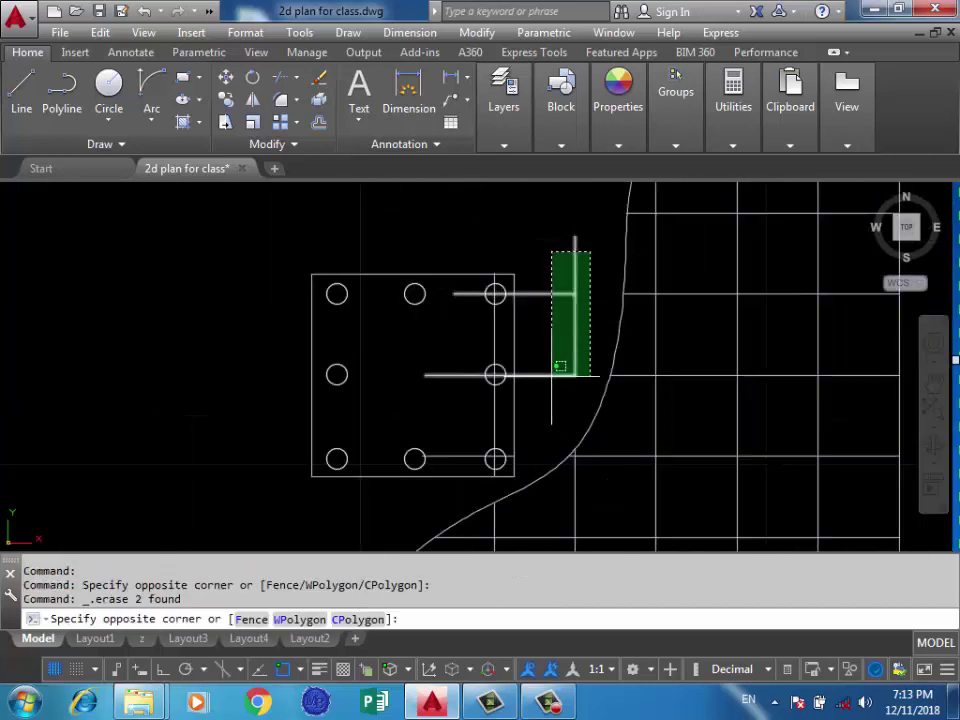
click(545, 376)
key(Delete)
key(Delete)
click(505, 338)
click(461, 343)
Erase the leftover grid line below the column
key(Delete)
scroll(461, 343, down, 4)
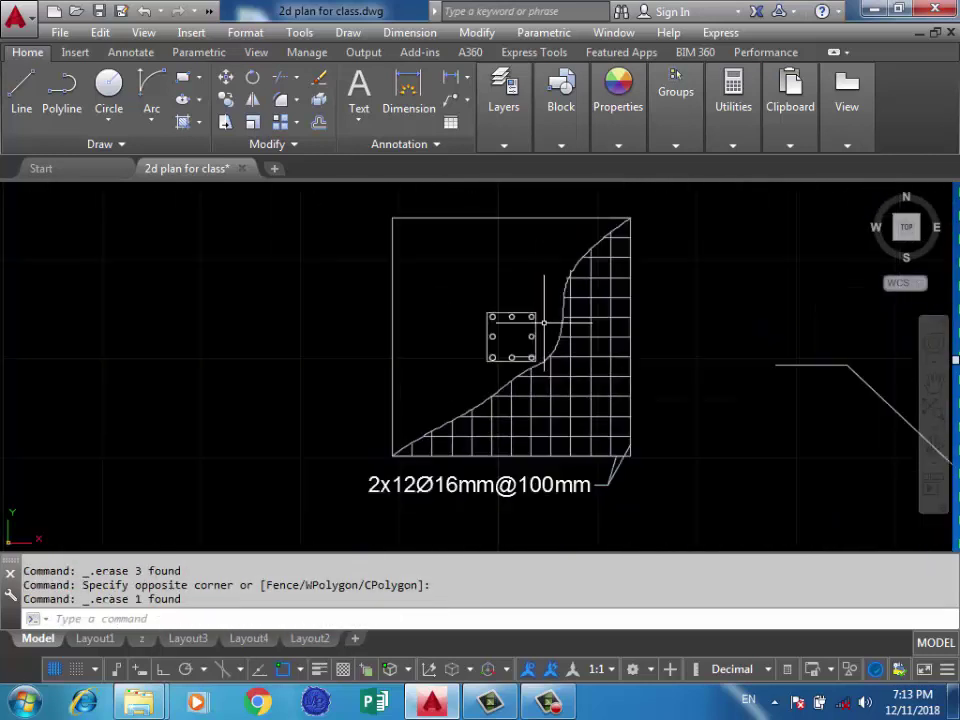
scroll(518, 355, up, 3)
scroll(518, 354, up, 2)
click(521, 354)
click(512, 343)
key(Delete)
scroll(530, 360, down, 6)
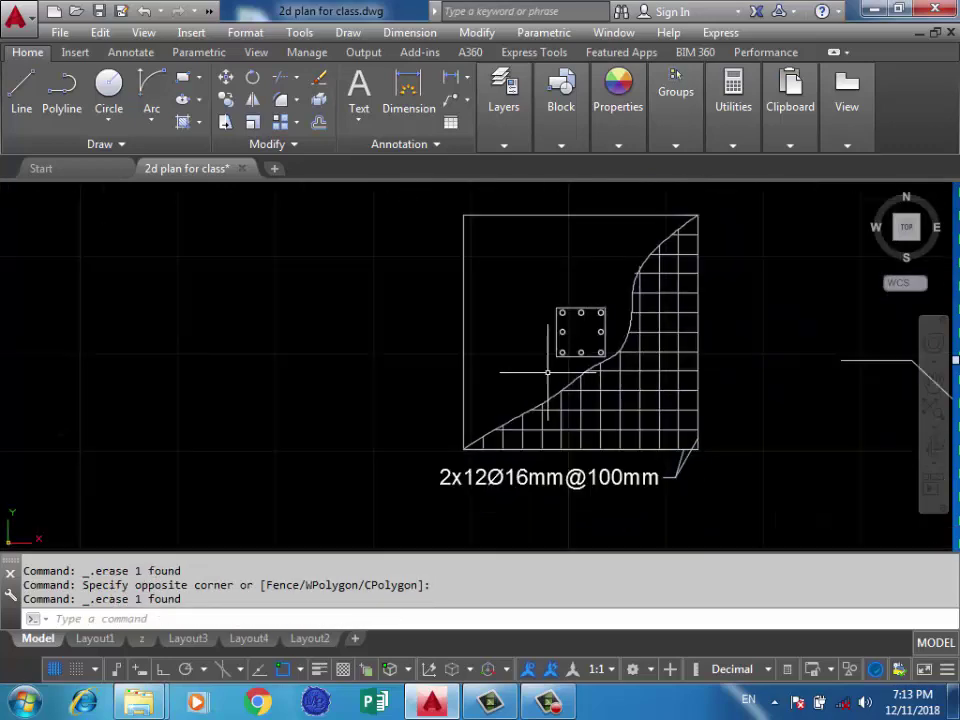
scroll(551, 376, down, 4)
scroll(537, 379, up, 4)
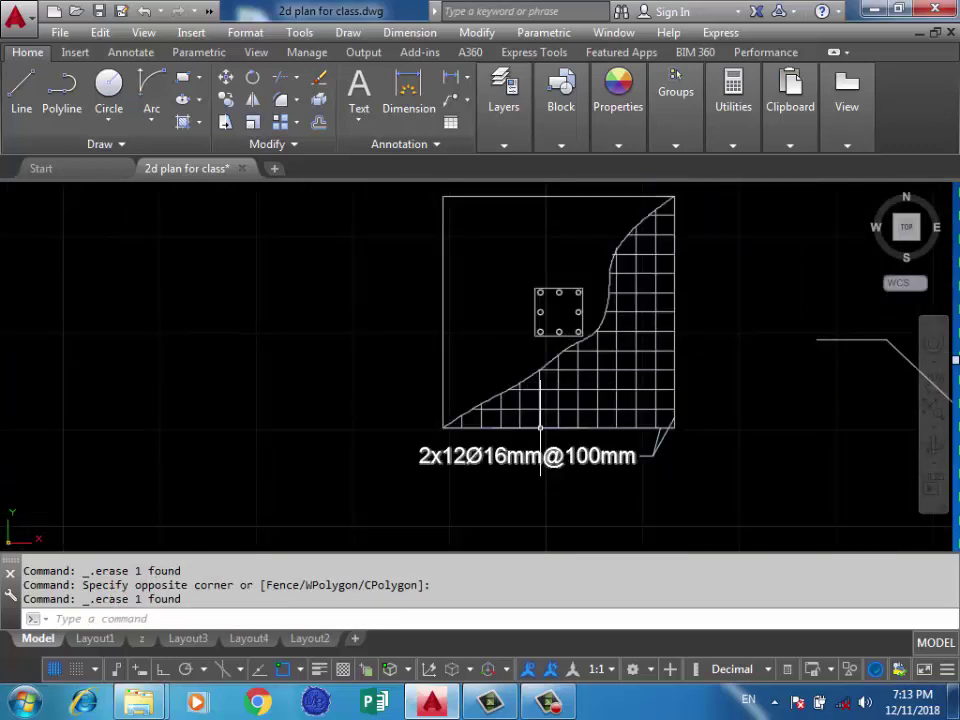
Re-centre the view on the labelled column and begin selecting its leaders
middle_drag(575, 346, 610, 391)
scroll(608, 388, down, 4)
scroll(590, 400, down, 4)
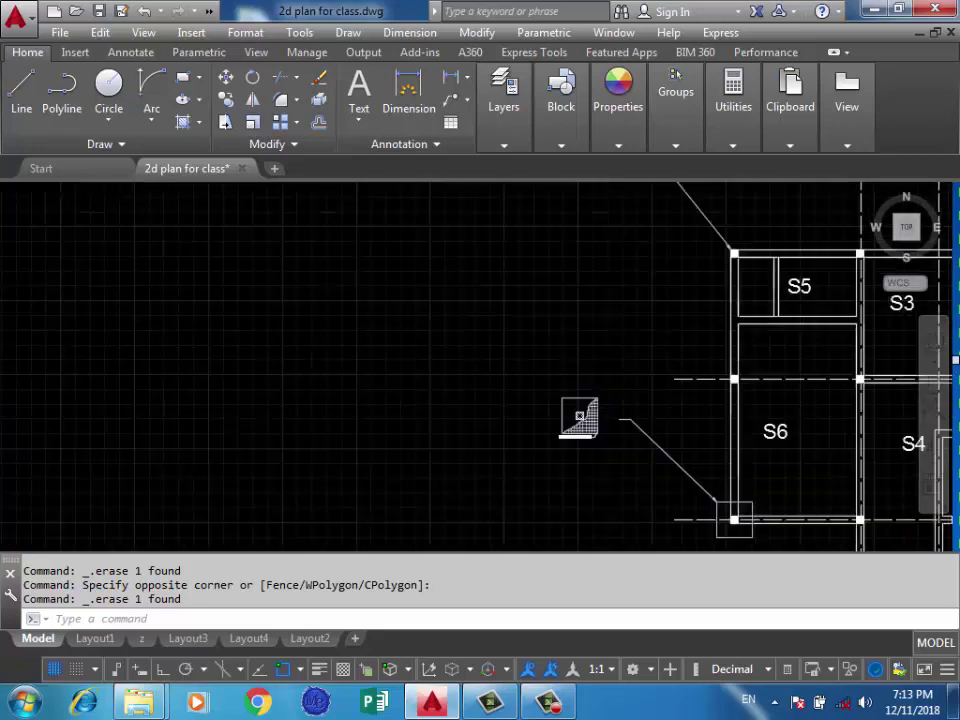
scroll(558, 304, up, 5)
scroll(558, 304, up, 2)
scroll(592, 270, up, 4)
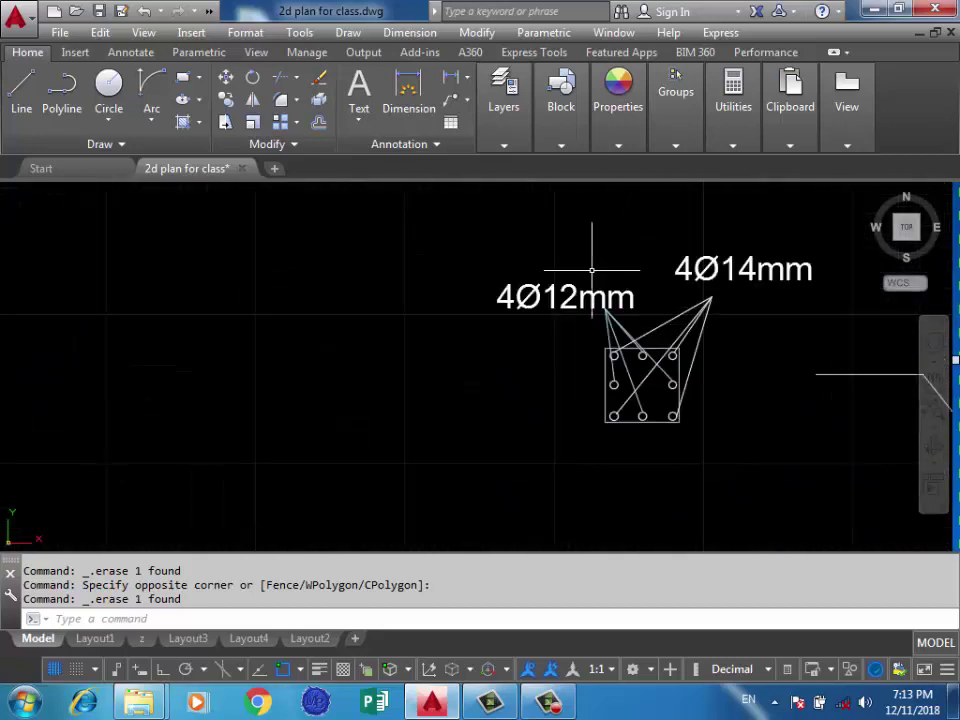
click(750, 294)
Select the leaders with the 4Ø12mm and 4Ø14mm labels and copy them from the column corner
click(560, 335)
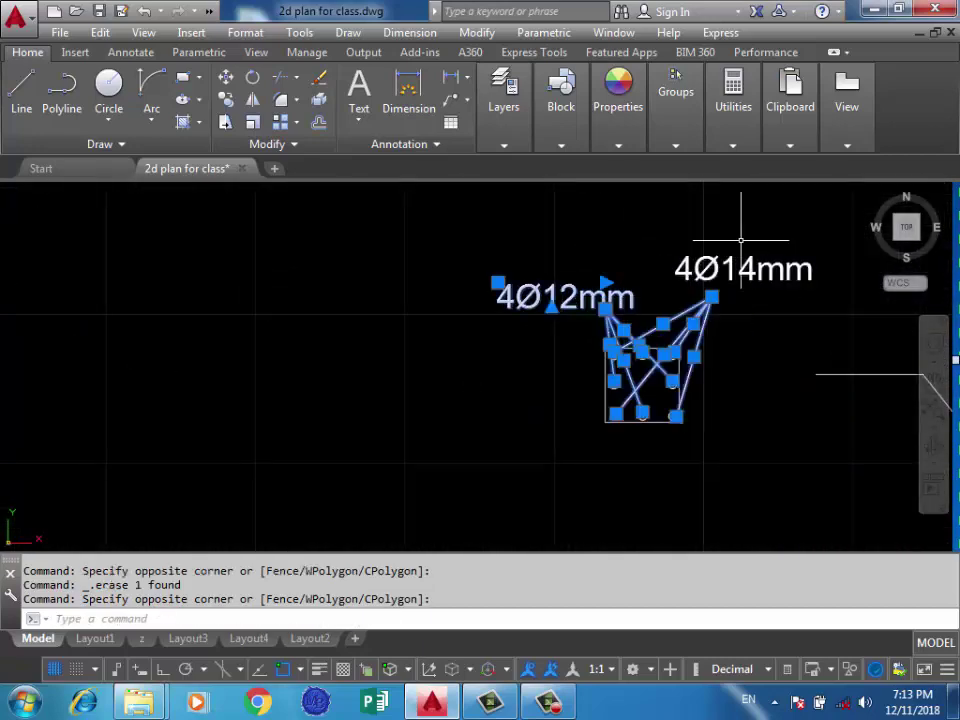
click(800, 216)
click(538, 301)
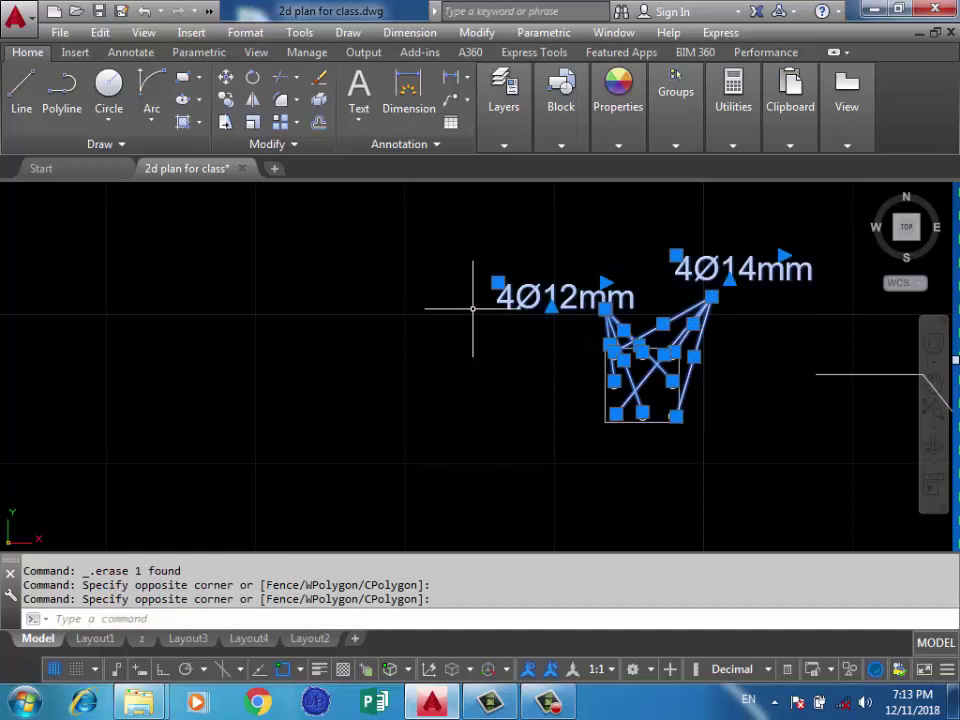
text(co)
key(Return)
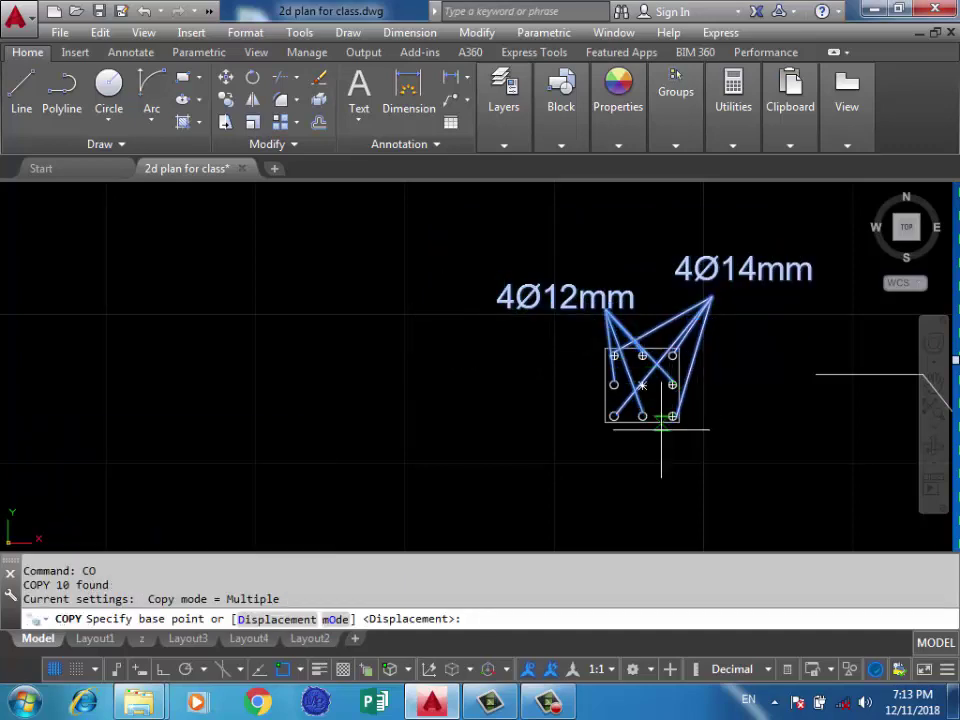
scroll(661, 430, up, 3)
click(698, 409)
Drop the labels and leaders on the matching corner of the hatched detail's column
scroll(680, 330, down, 5)
scroll(679, 312, down, 2)
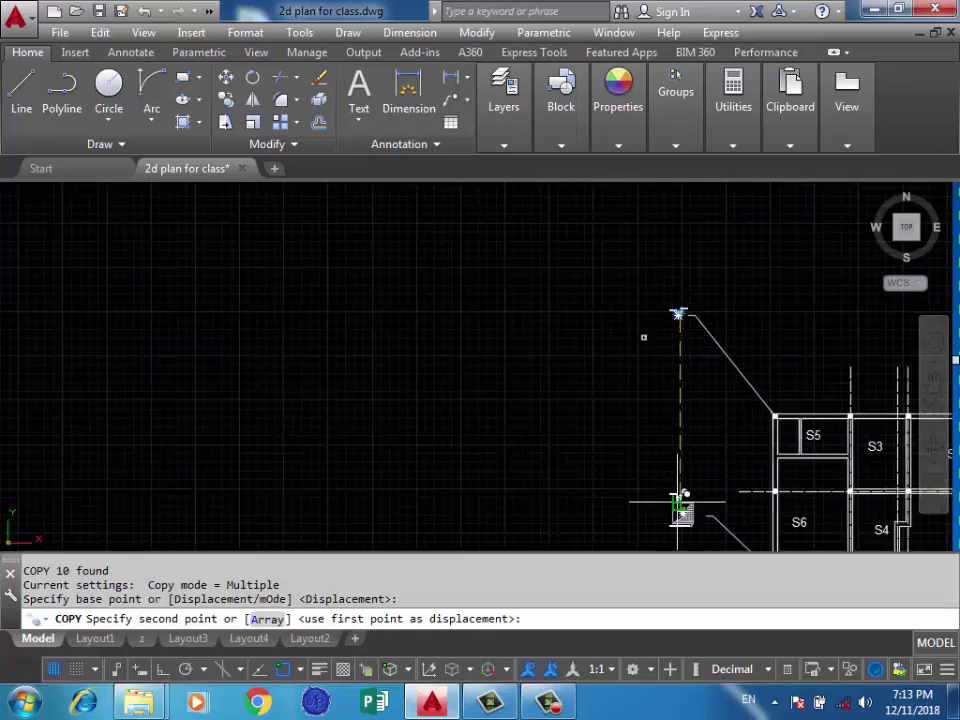
scroll(700, 490, up, 3)
scroll(729, 470, up, 3)
click(727, 373)
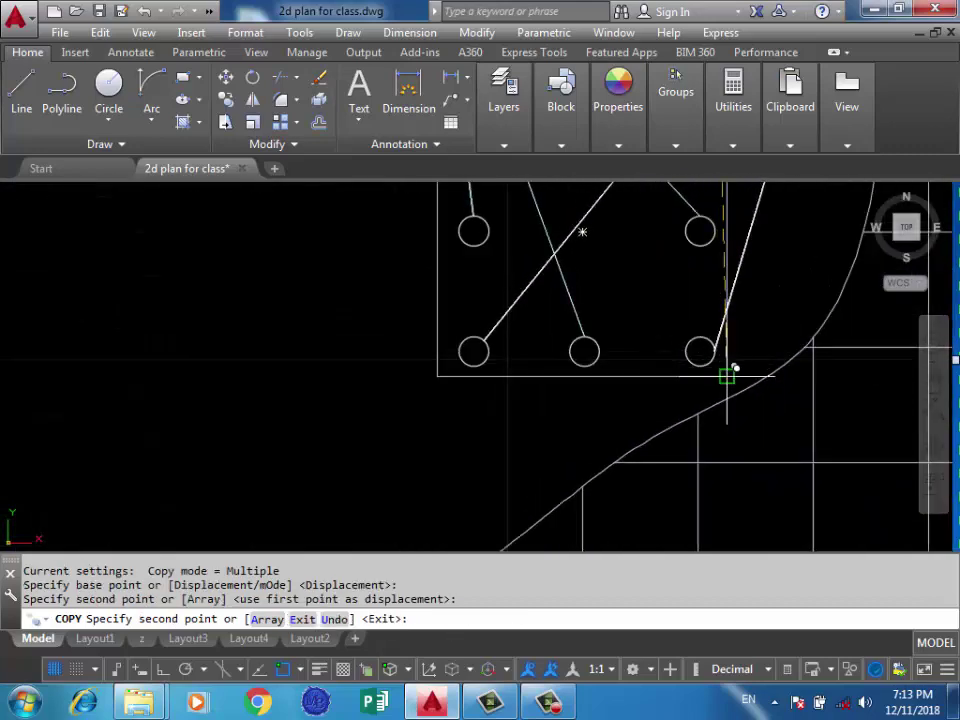
text(m)
key(Return)
key(Escape)
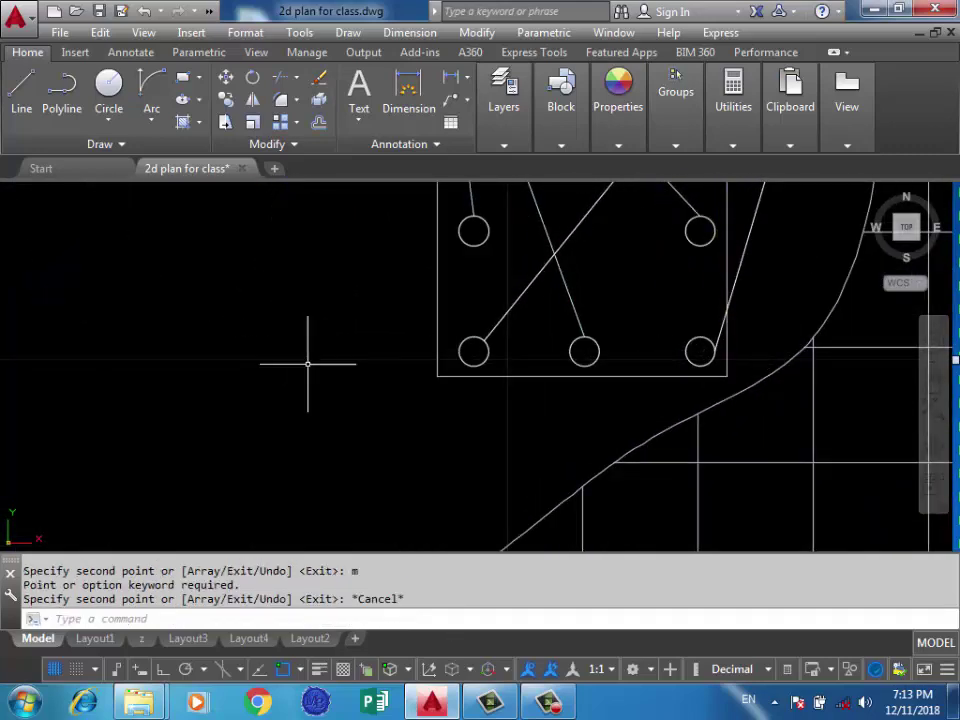
Pan to the copied labels and select the copied 4Ø14mm label
scroll(318, 362, down, 5)
middle_drag(324, 360, 386, 386)
scroll(377, 360, down, 4)
scroll(483, 325, up, 2)
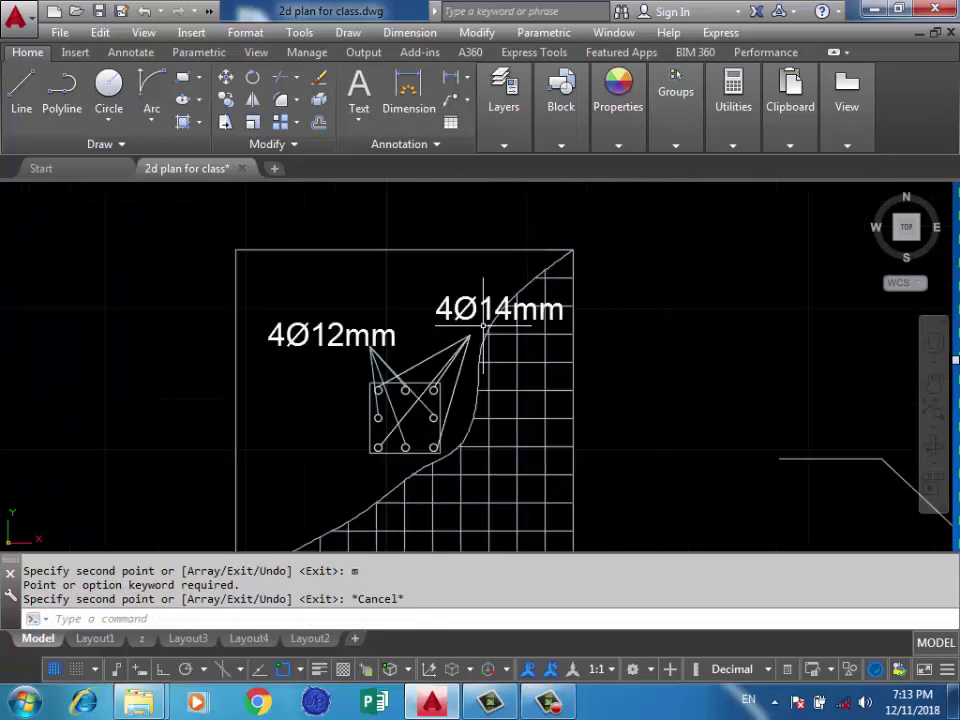
scroll(483, 325, up, 3)
click(446, 253)
click(497, 317)
Grab the copied 4Ø14mm label's grip, then cancel without moving it
scroll(545, 343, down, 3)
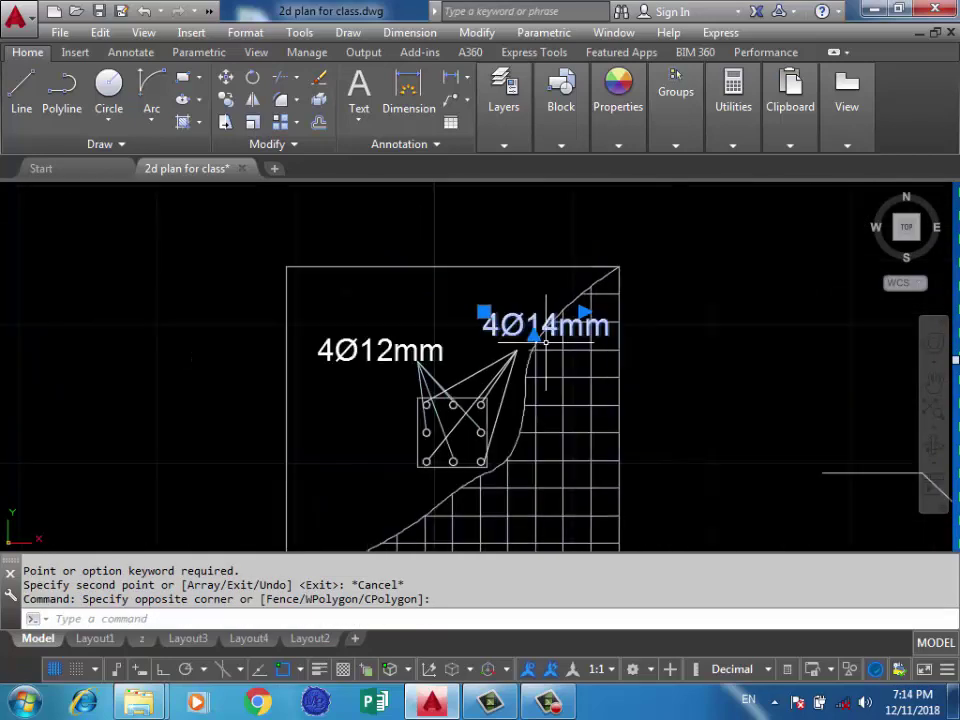
click(484, 312)
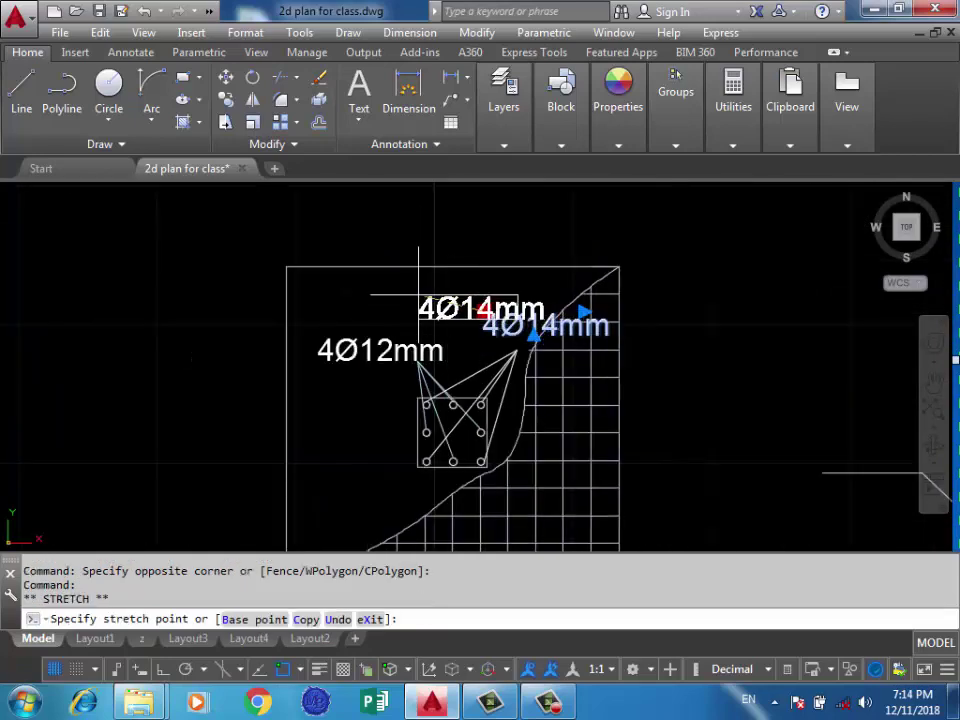
key(Escape)
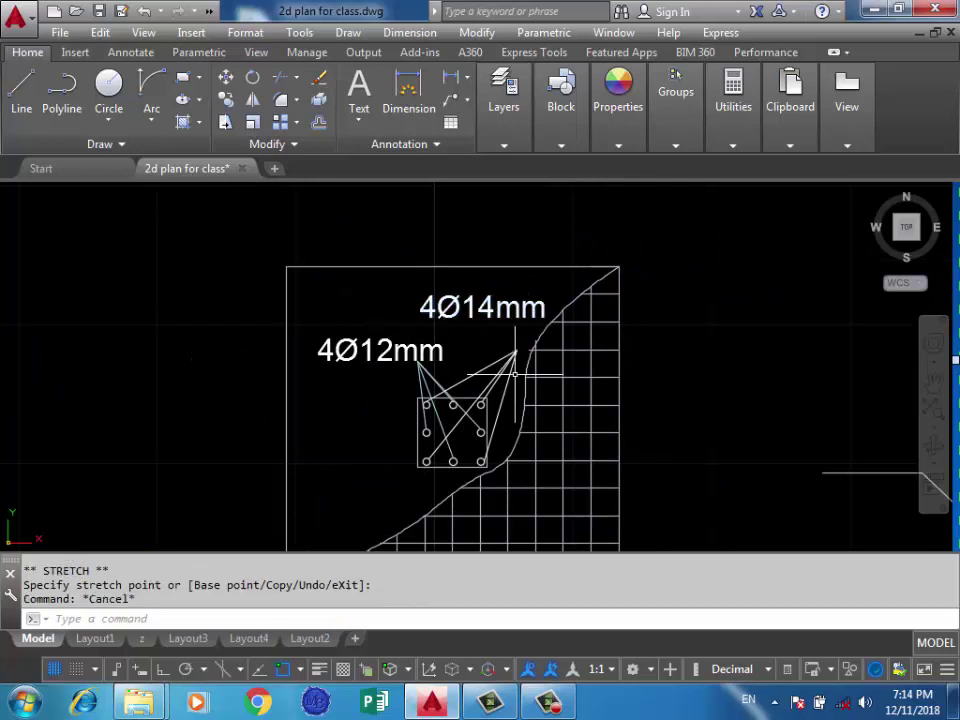
Zoom to the small stray object beside the slab plan and start a selection window on it
scroll(525, 333, down, 3)
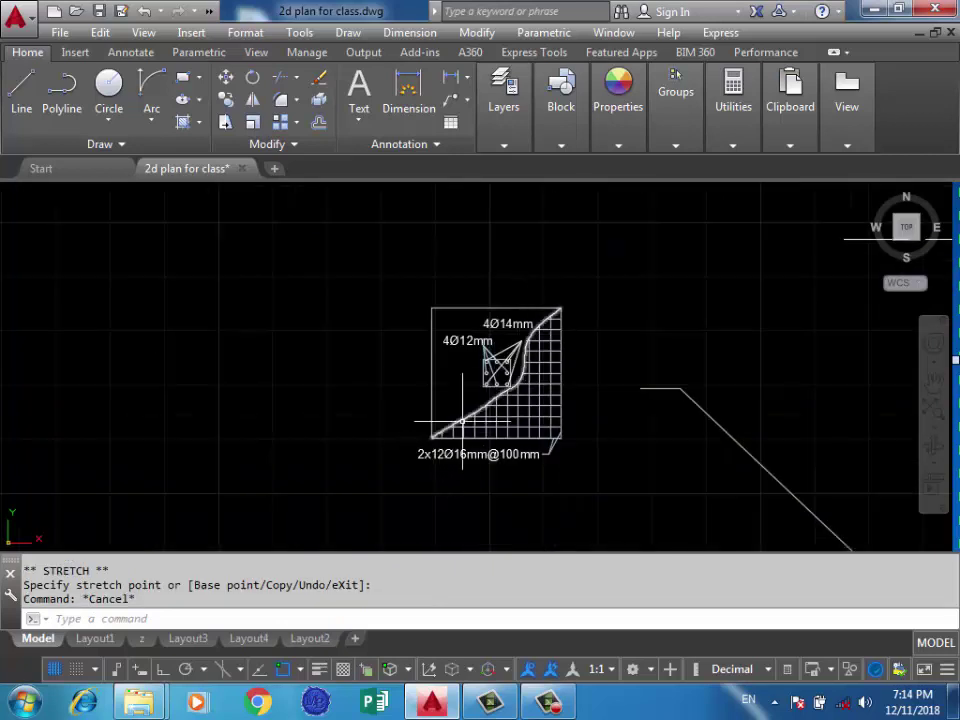
scroll(440, 448, up, 1)
scroll(450, 450, up, 2)
scroll(471, 454, down, 3)
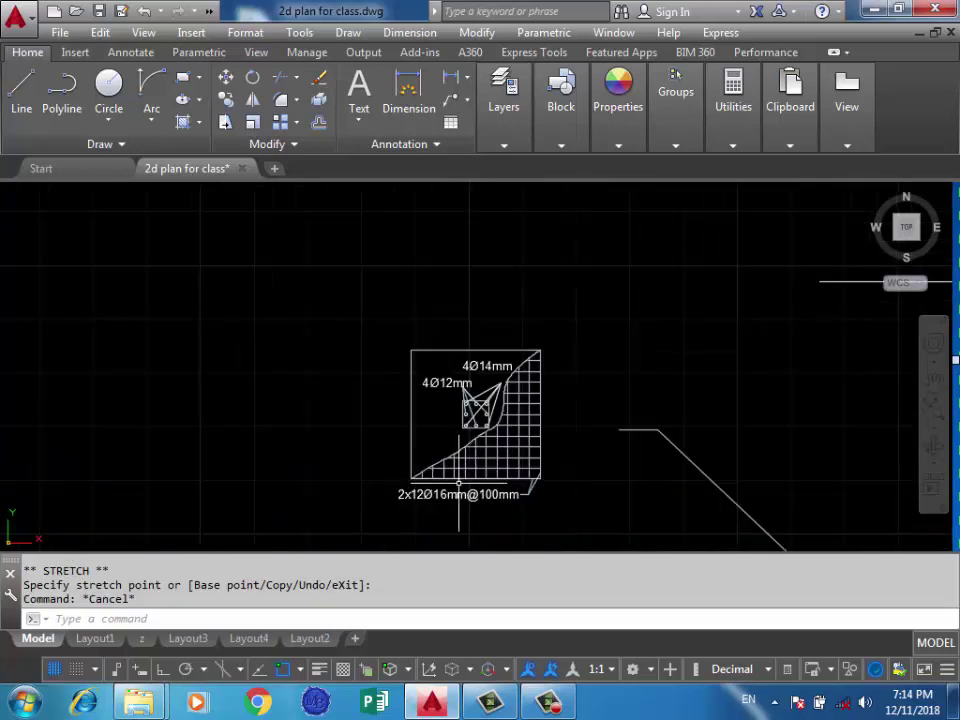
scroll(463, 478, down, 5)
scroll(444, 260, down, 2)
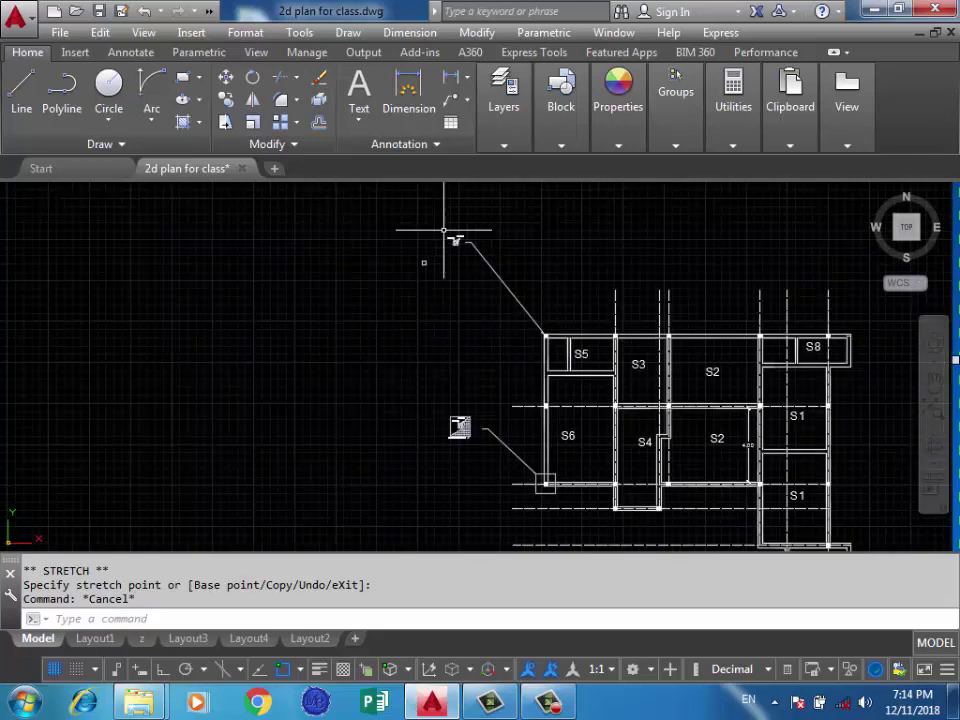
scroll(429, 293, up, 5)
click(313, 379)
Erase the small stray object beside the slab plan
click(347, 409)
key(Delete)
scroll(450, 310, up, 3)
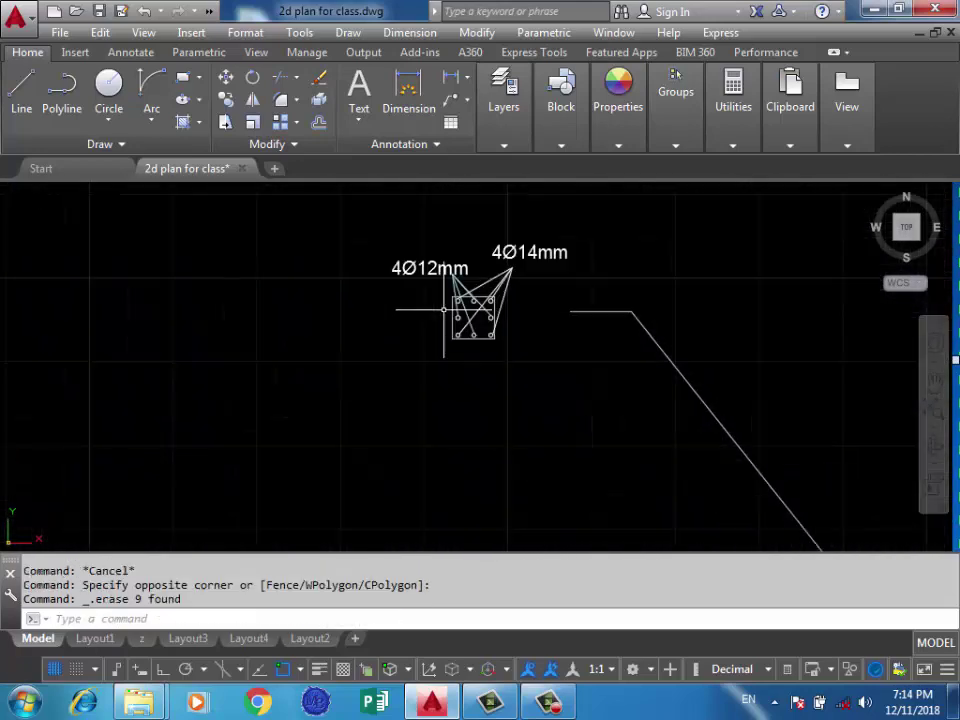
scroll(459, 343, up, 2)
scroll(502, 265, down, 5)
scroll(574, 272, down, 5)
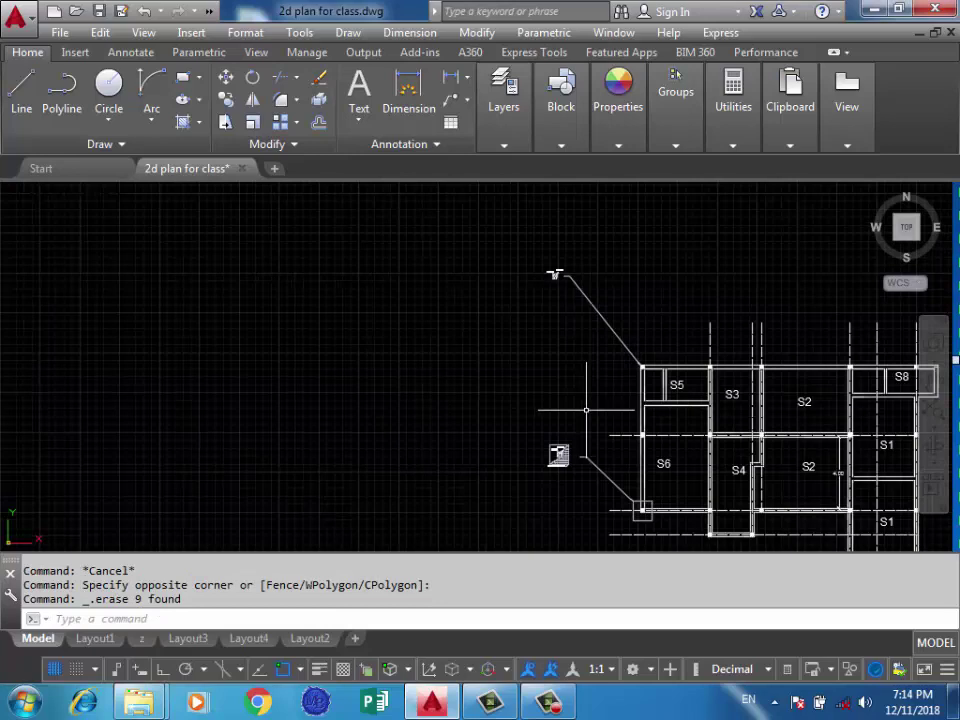
scroll(615, 412, up, 3)
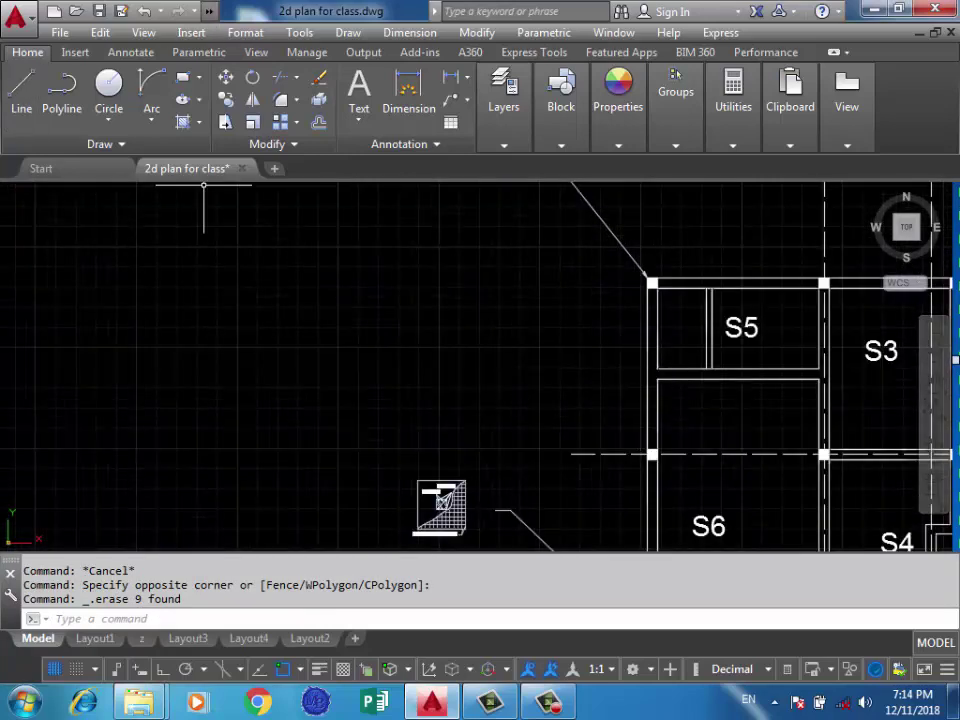
Start a multileader with its arrowhead on the plan's left edge beside S5
click(410, 32)
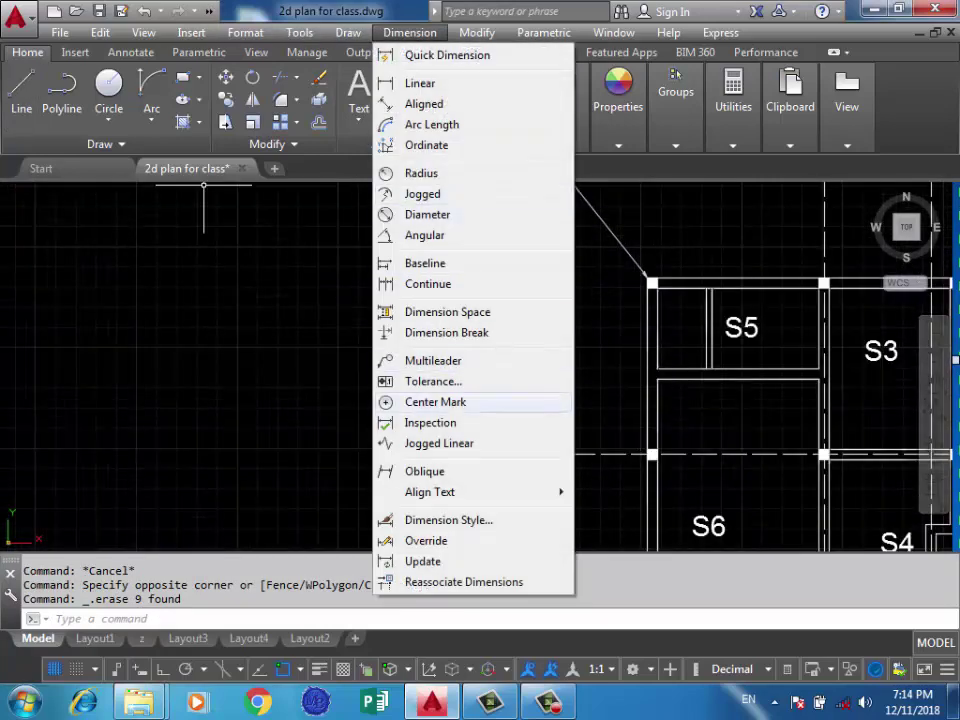
click(433, 360)
click(648, 375)
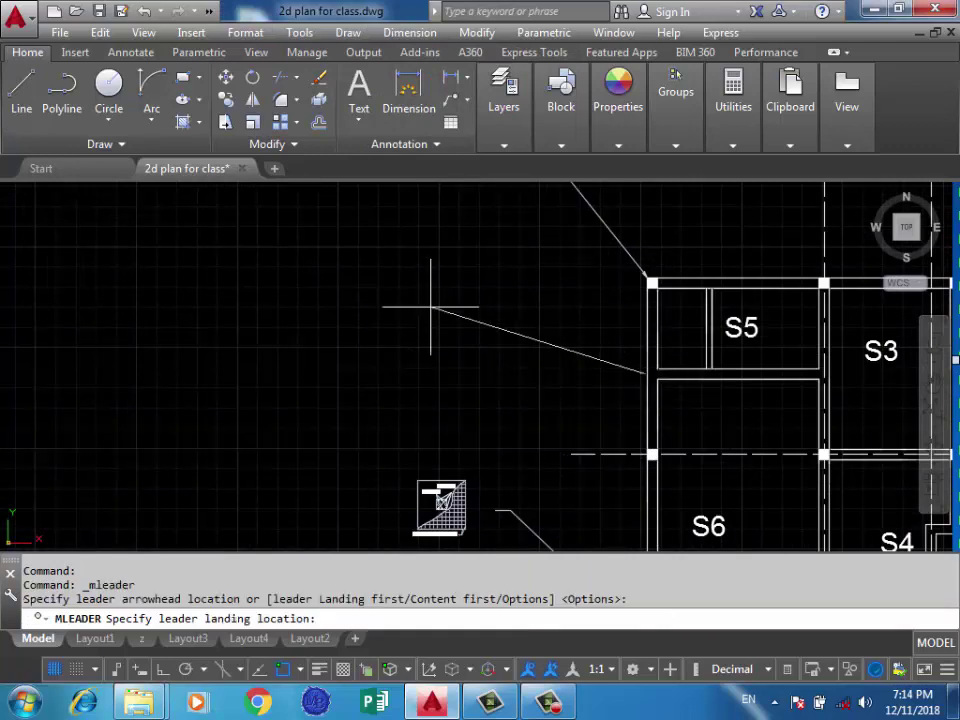
scroll(479, 291, down, 2)
scroll(560, 375, down, 3)
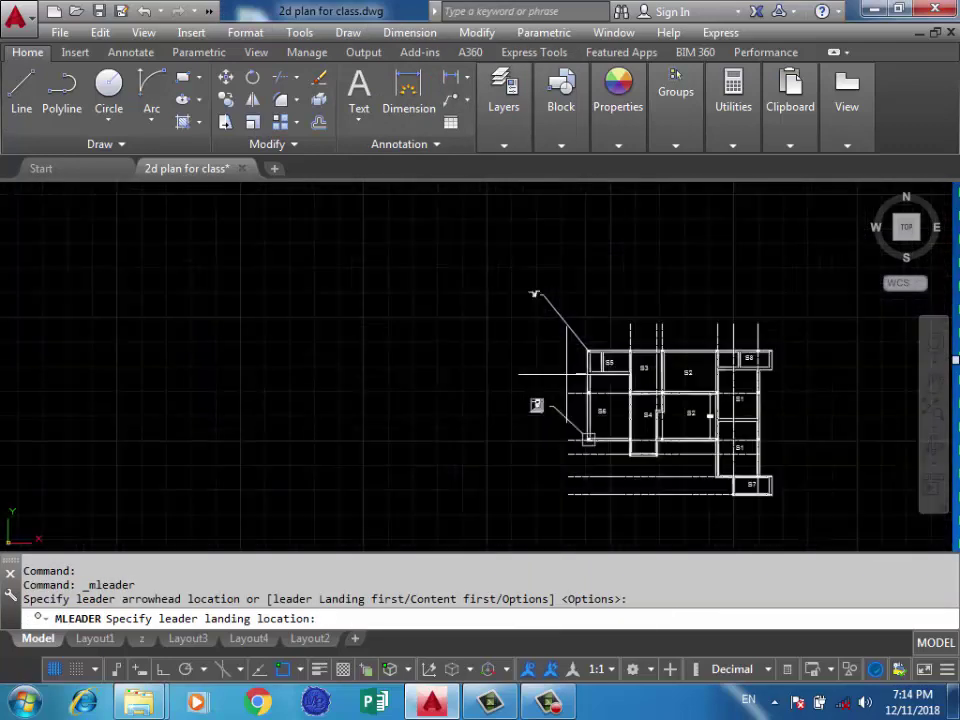
scroll(532, 338, up, 4)
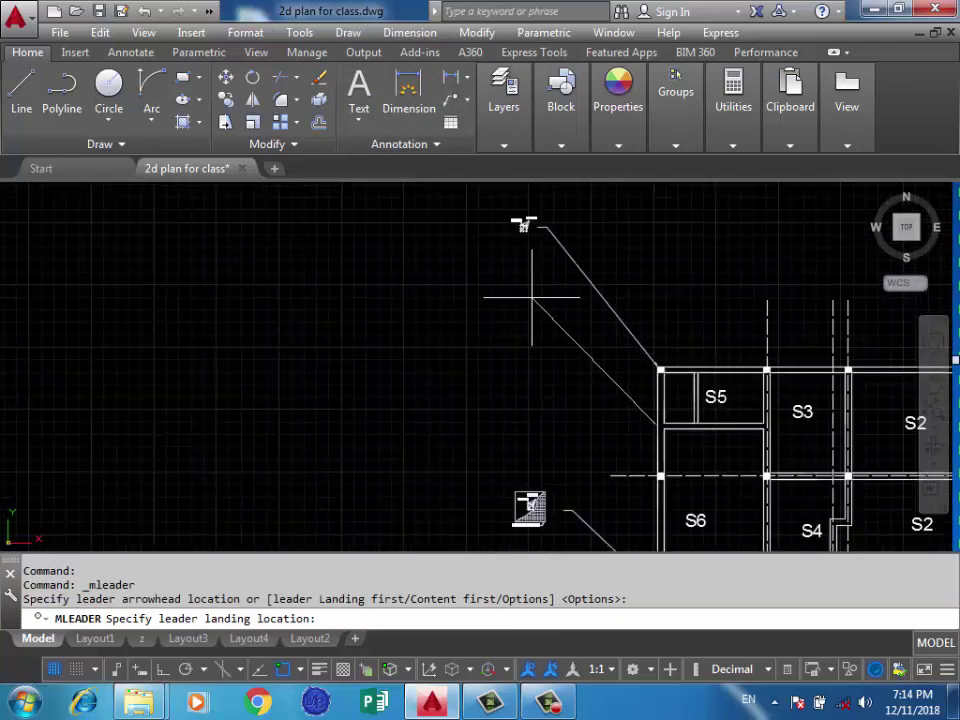
Set the leader's landing out to the left and finish it without text
click(520, 300)
scroll(628, 292, down, 2)
click(620, 258)
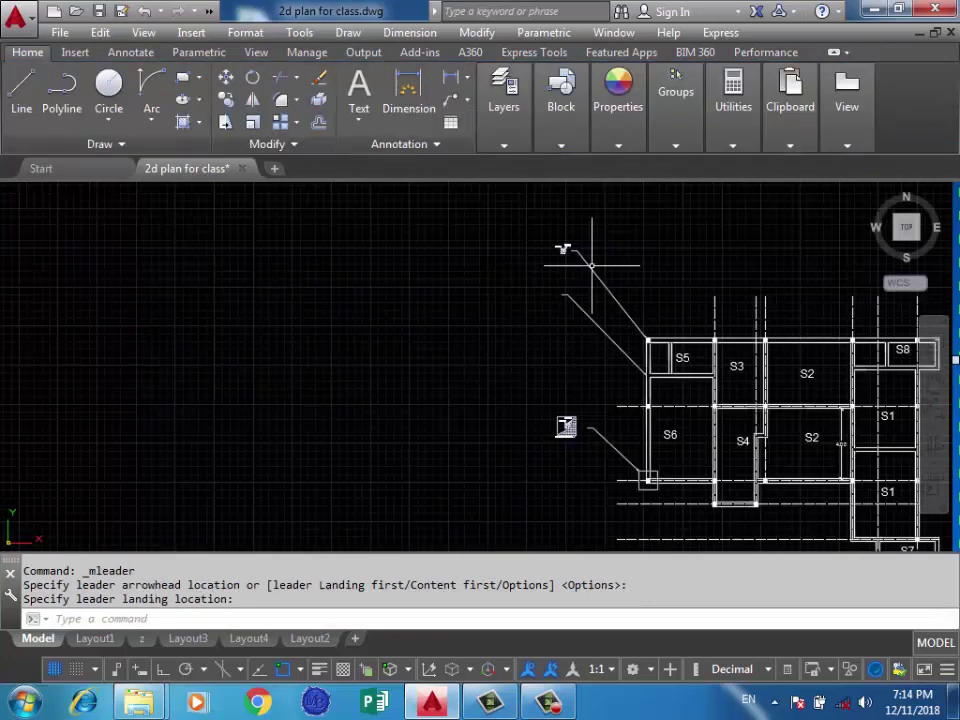
scroll(605, 250, down, 3)
scroll(560, 300, down, 2)
scroll(540, 320, down, 1)
scroll(497, 509, up, 5)
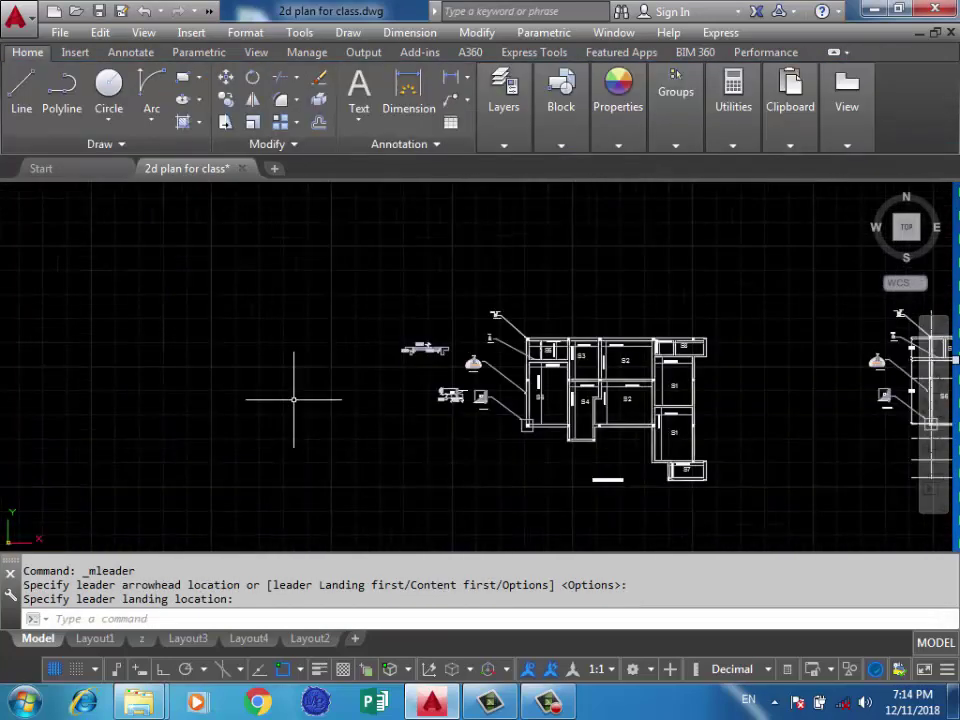
scroll(311, 409, down, 3)
scroll(350, 353, up, 3)
scroll(365, 365, up, 6)
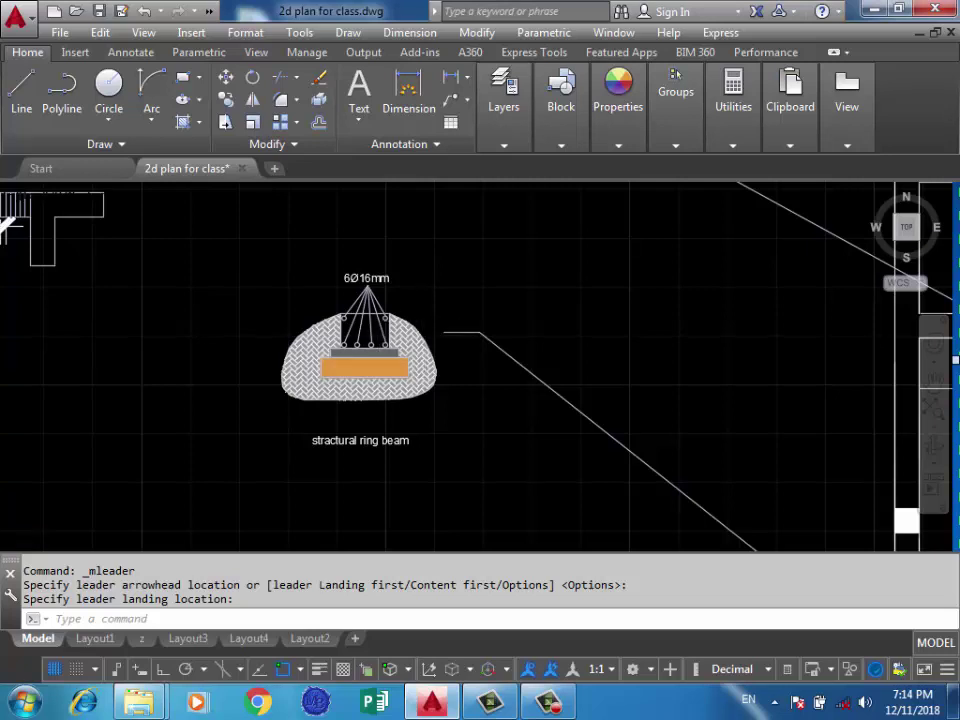
Window-select the ring-beam detail with its 6Ø16mm label and copy it from a base point
click(450, 242)
click(253, 482)
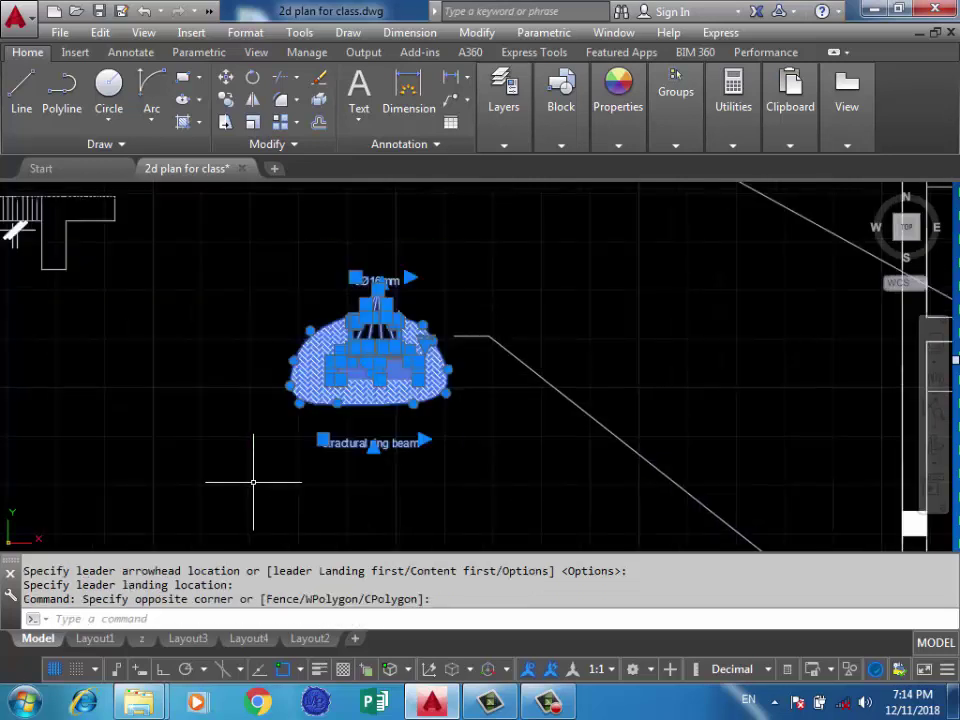
text(Co)
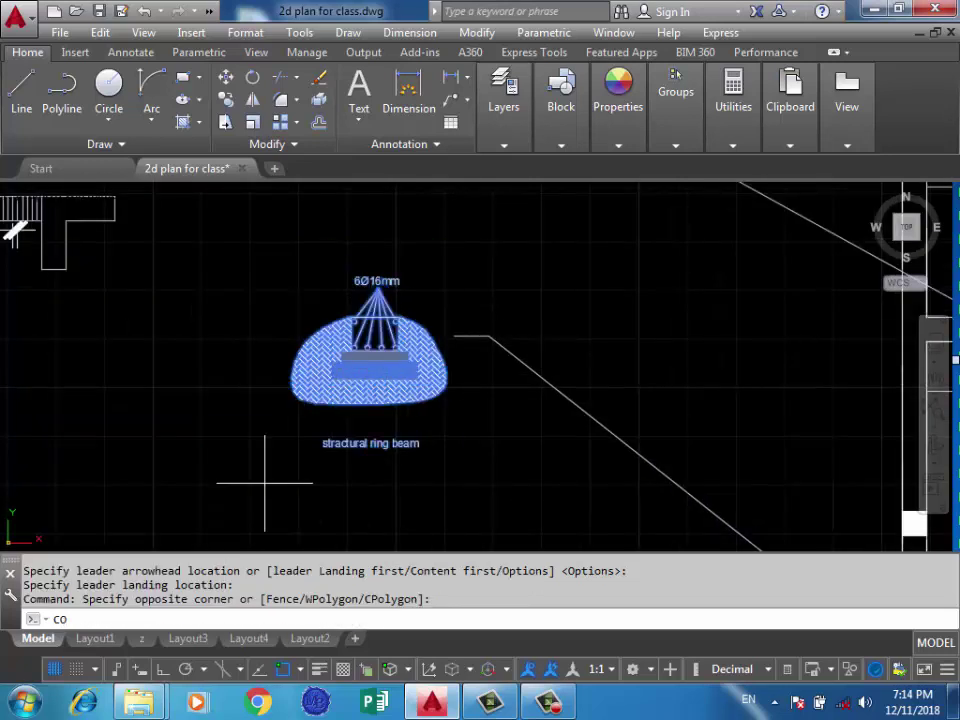
key(Return)
click(454, 335)
Drop the ring-beam copy at the new leader's landing
scroll(425, 405, down, 5)
scroll(429, 407, down, 2)
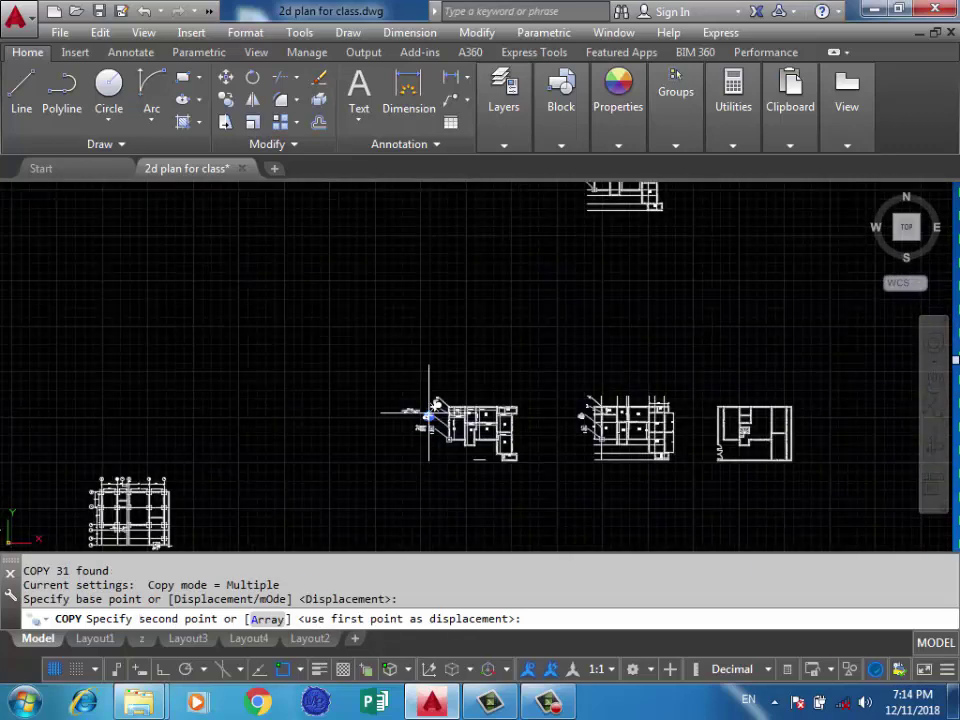
scroll(440, 395, down, 2)
scroll(546, 386, up, 3)
scroll(589, 336, up, 3)
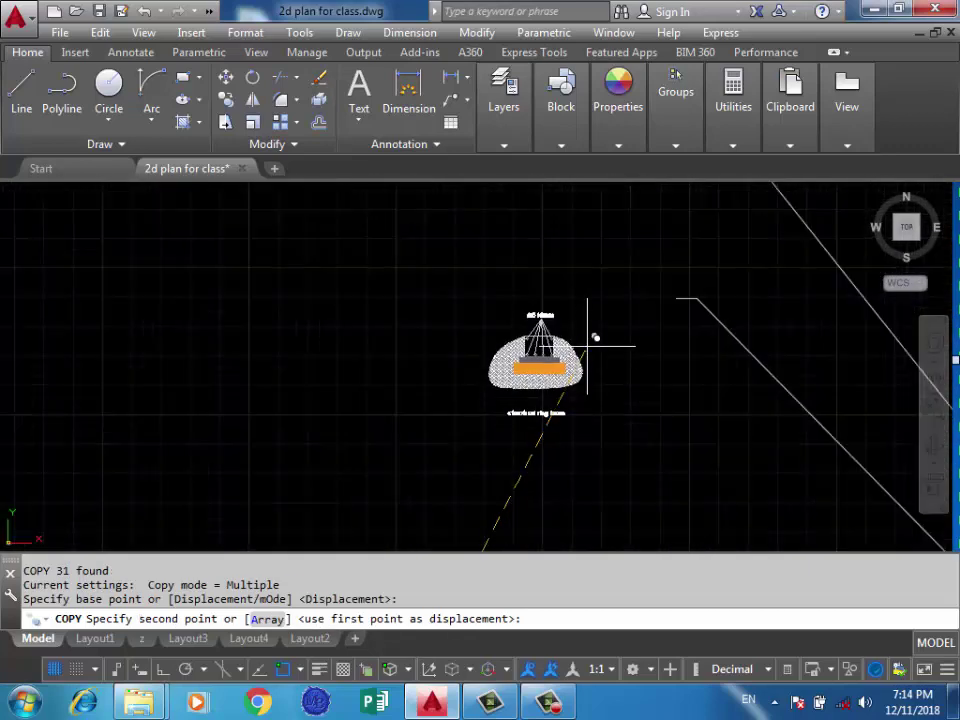
scroll(653, 296, up, 1)
click(676, 298)
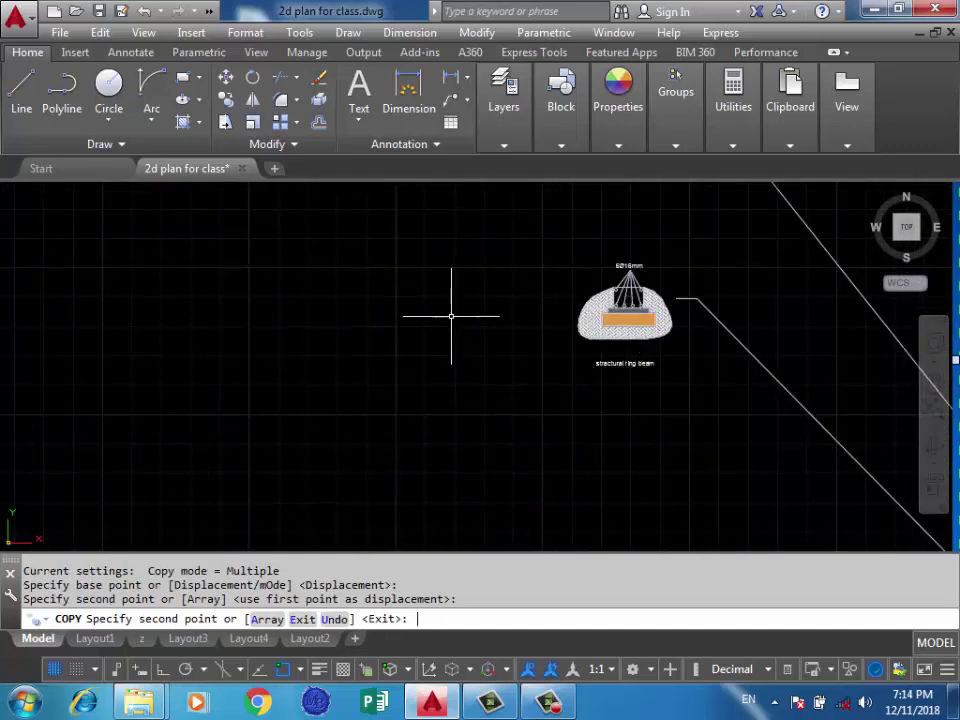
key(Return)
Pan and zoom to show the whole copied ring-beam detail
scroll(690, 305, up, 2)
scroll(660, 320, up, 2)
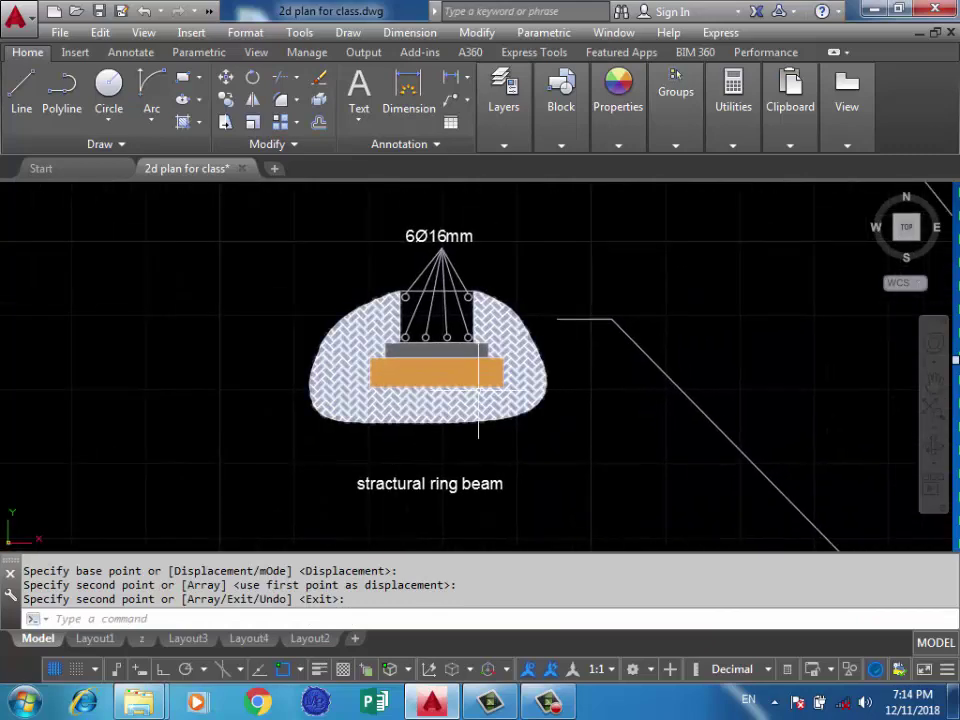
scroll(461, 340, down, 3)
scroll(445, 344, down, 2)
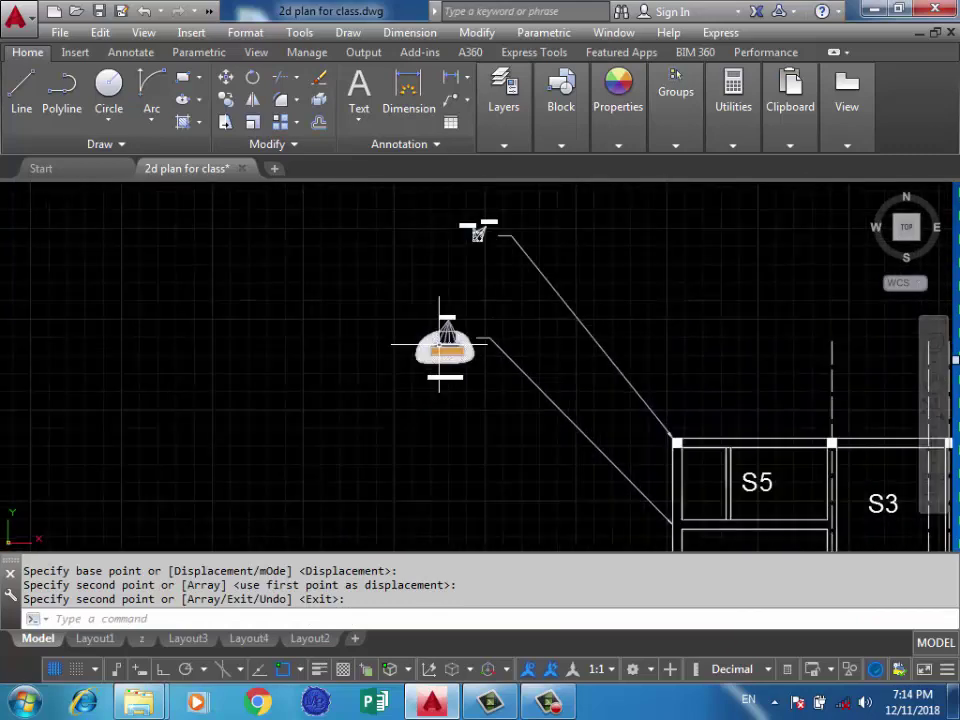
scroll(460, 318, down, 4)
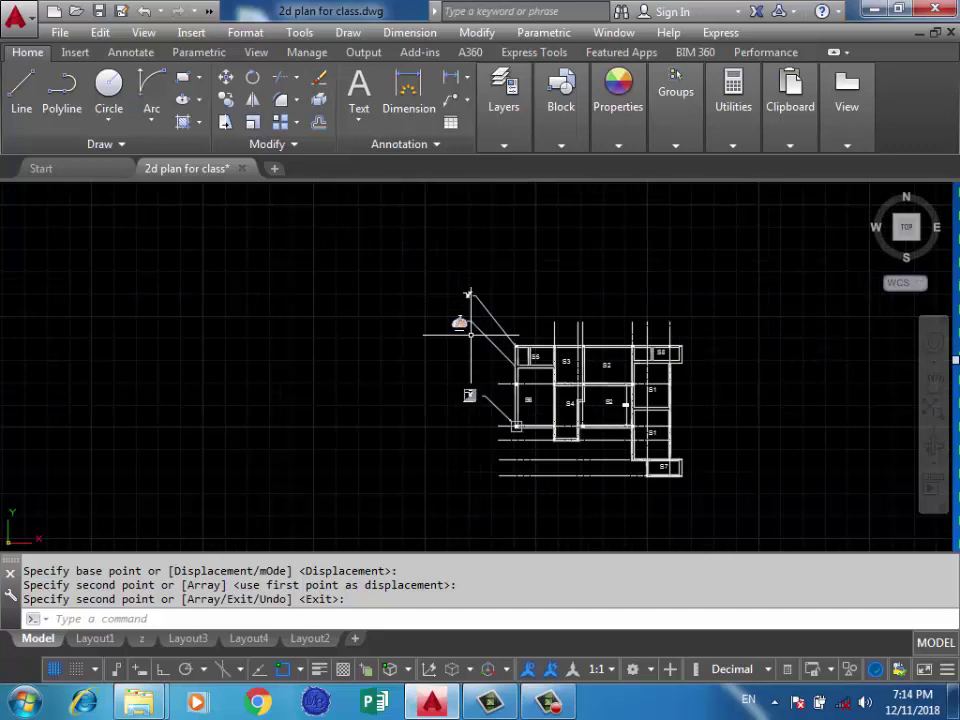
scroll(459, 322, up, 1)
scroll(400, 312, up, 4)
scroll(400, 310, up, 4)
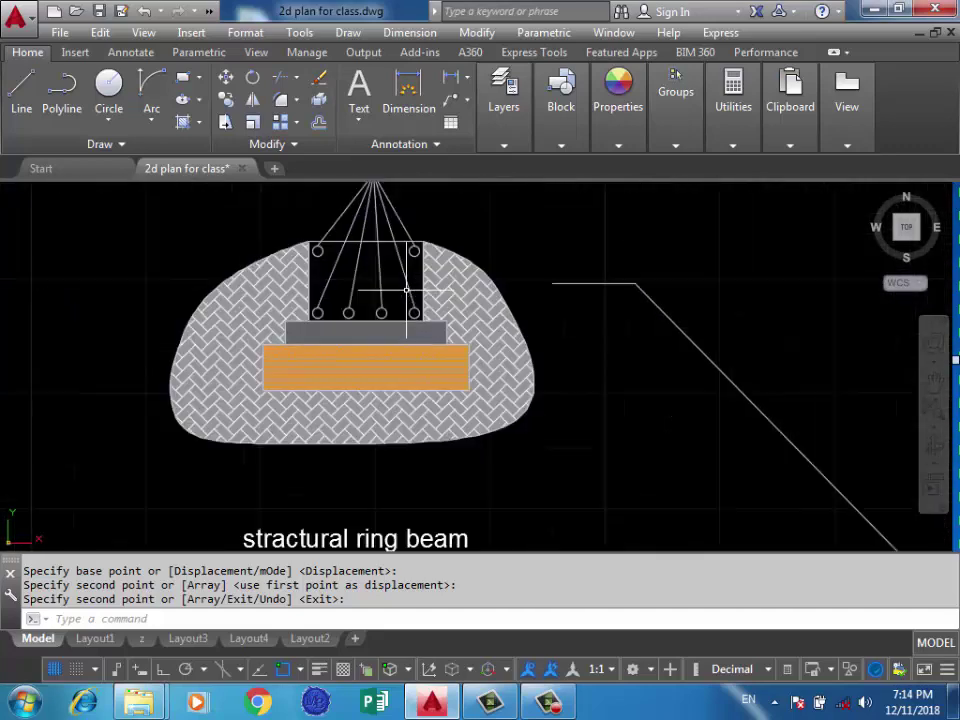
mouse_move(401, 325)
middle_down()
mouse_move(431, 413)
mouse_move(456, 438)
middle_up()
scroll(476, 320, down, 1)
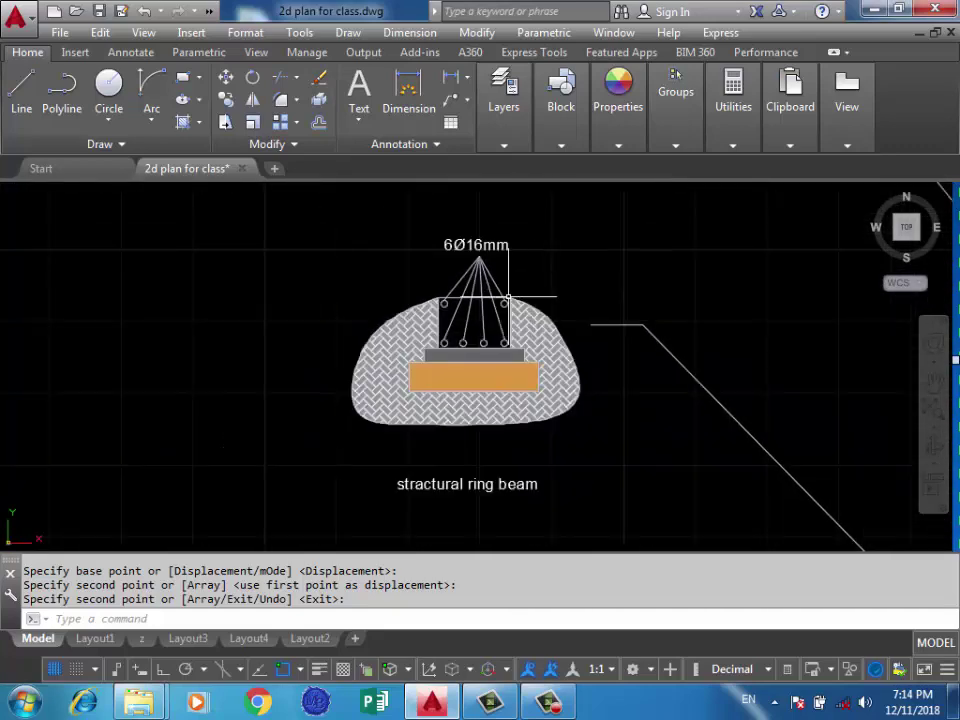
scroll(450, 320, up, 4)
scroll(410, 425, up, 1)
scroll(410, 425, down, 3)
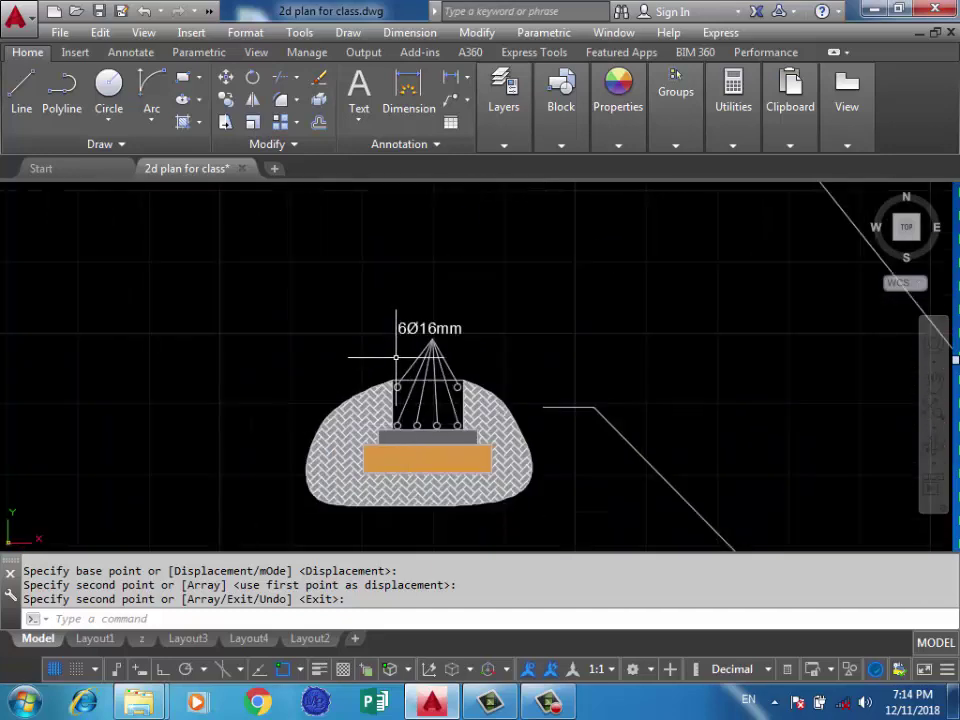
scroll(405, 322, up, 2)
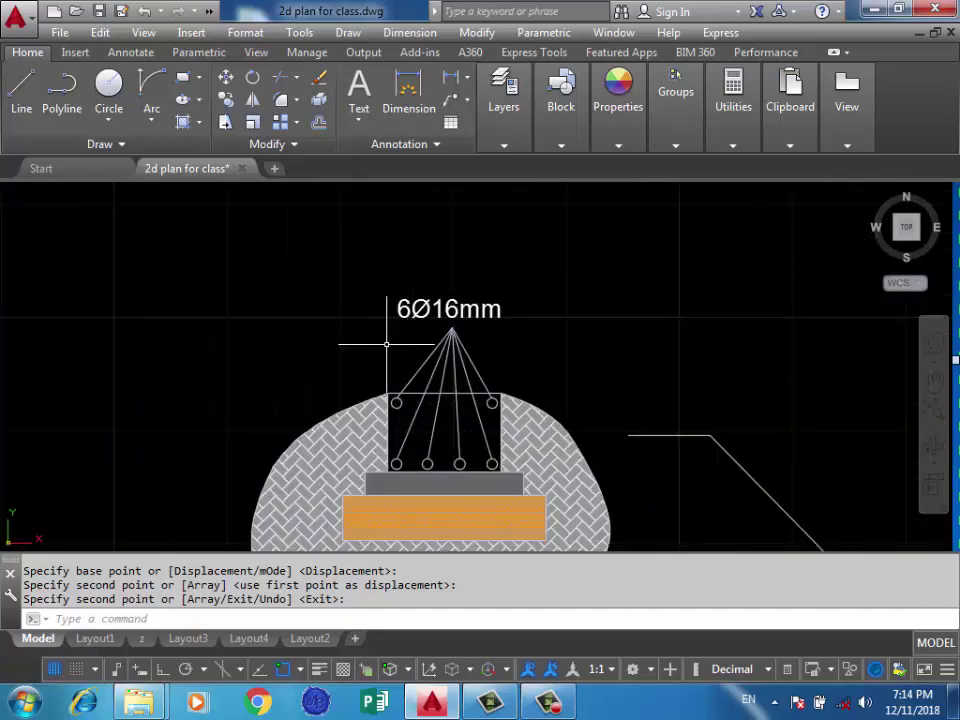
middle_drag(386, 344, 386, 281)
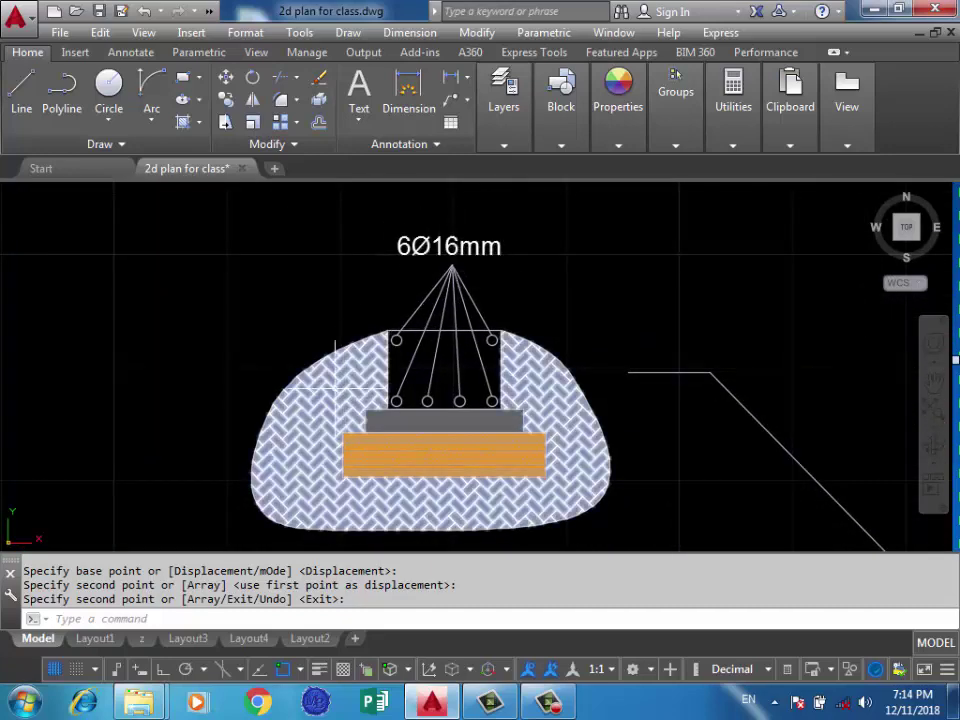
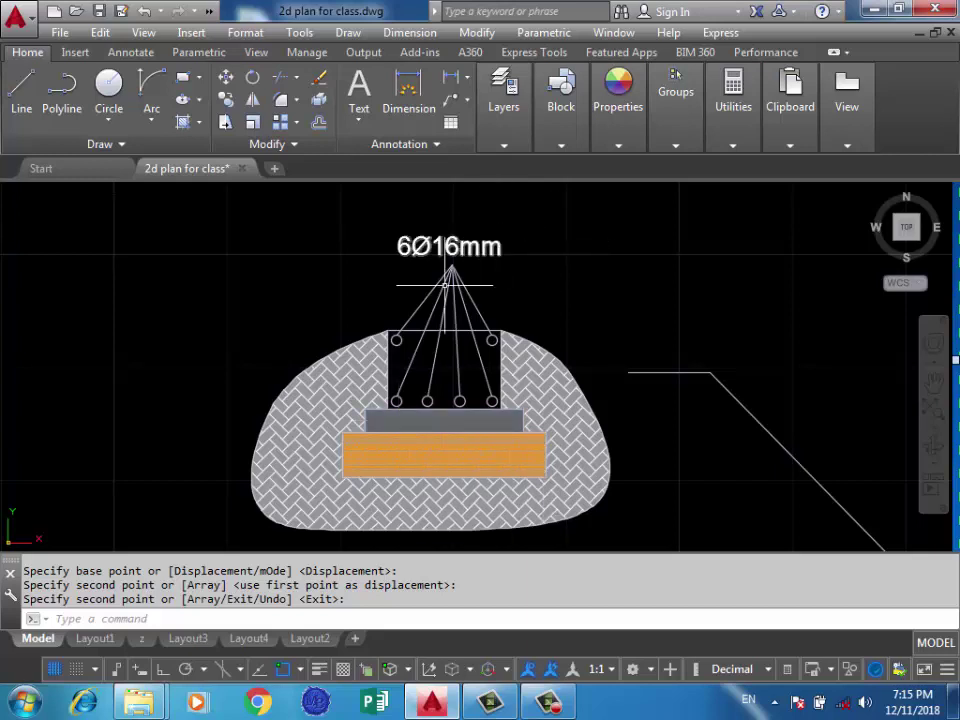
Recenter the ring beam section and add the 0.50 width dimension above it
scroll(398, 428, up, 2)
scroll(398, 440, down, 3)
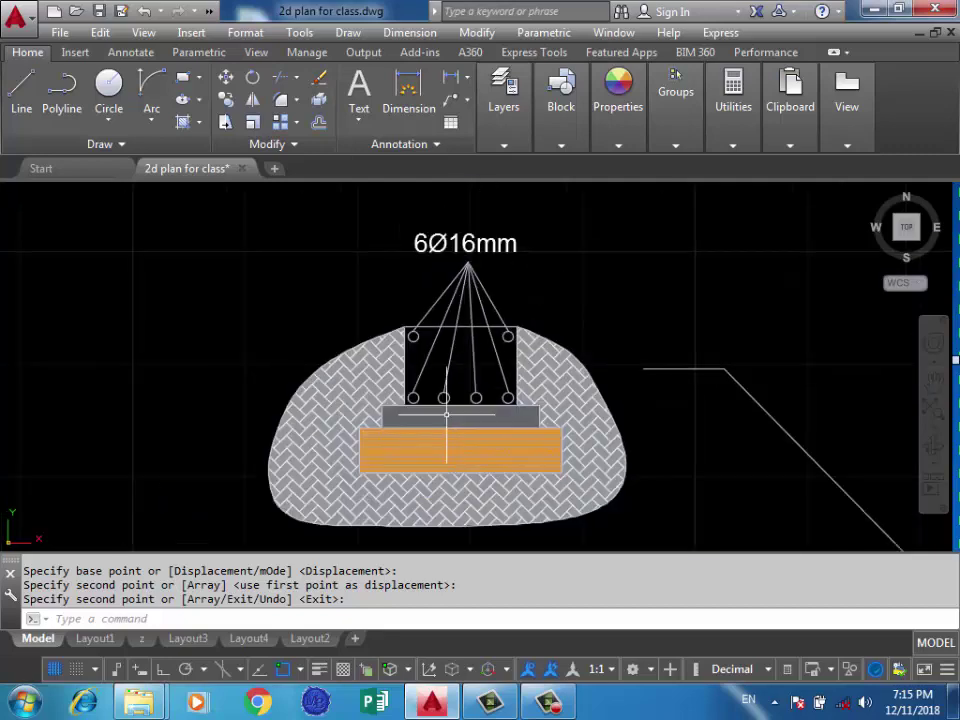
scroll(398, 450, up, 1)
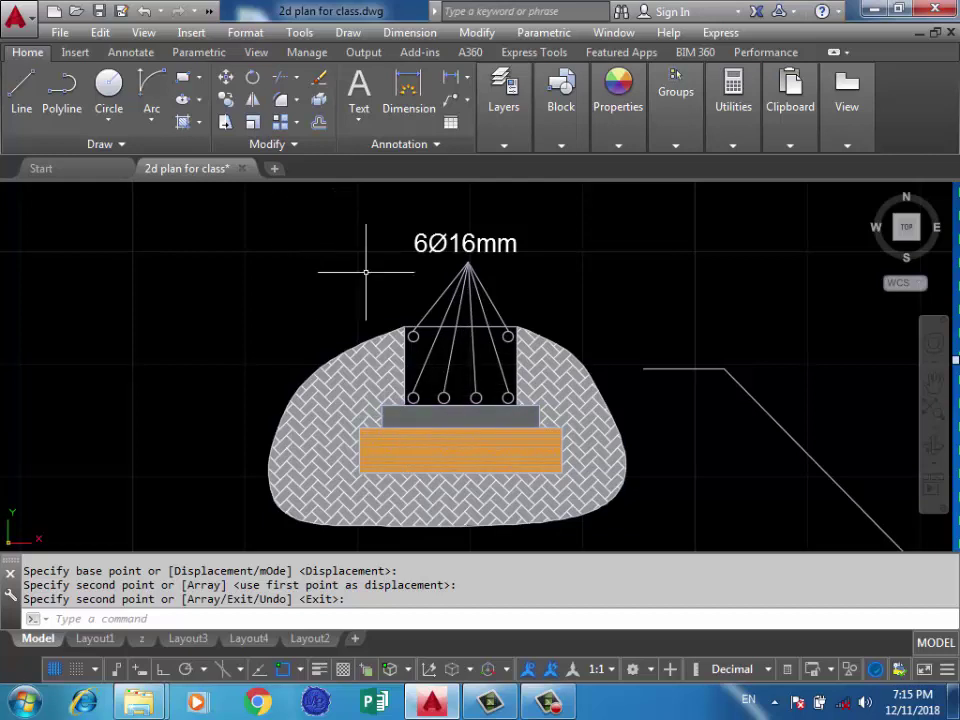
middle_drag(317, 336, 336, 340)
middle_drag(483, 319, 515, 332)
scroll(513, 413, up, 2)
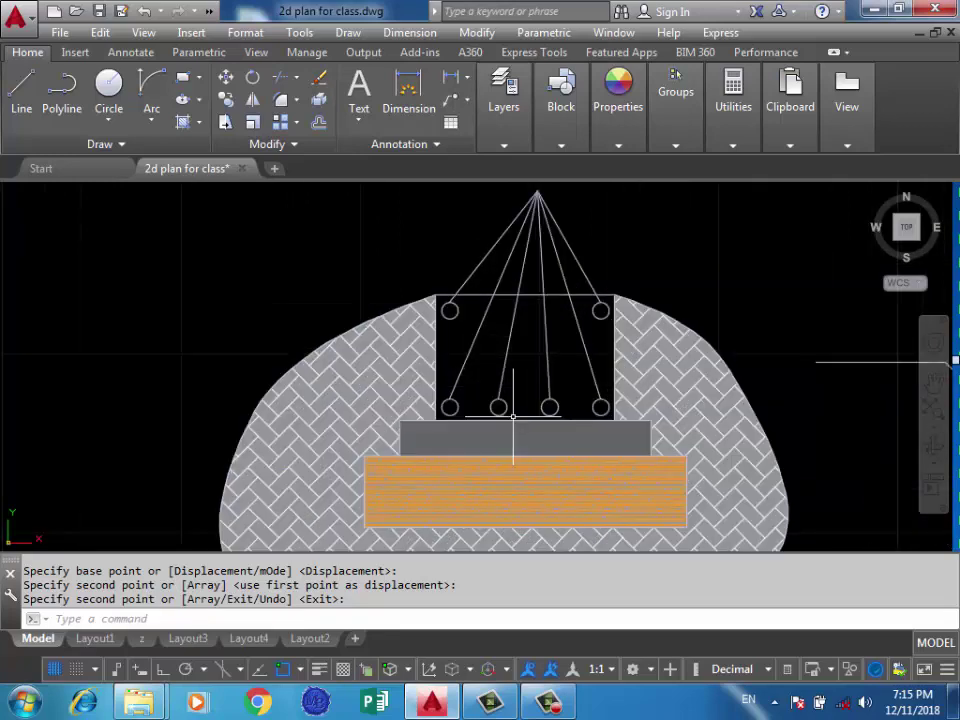
scroll(513, 413, down, 2)
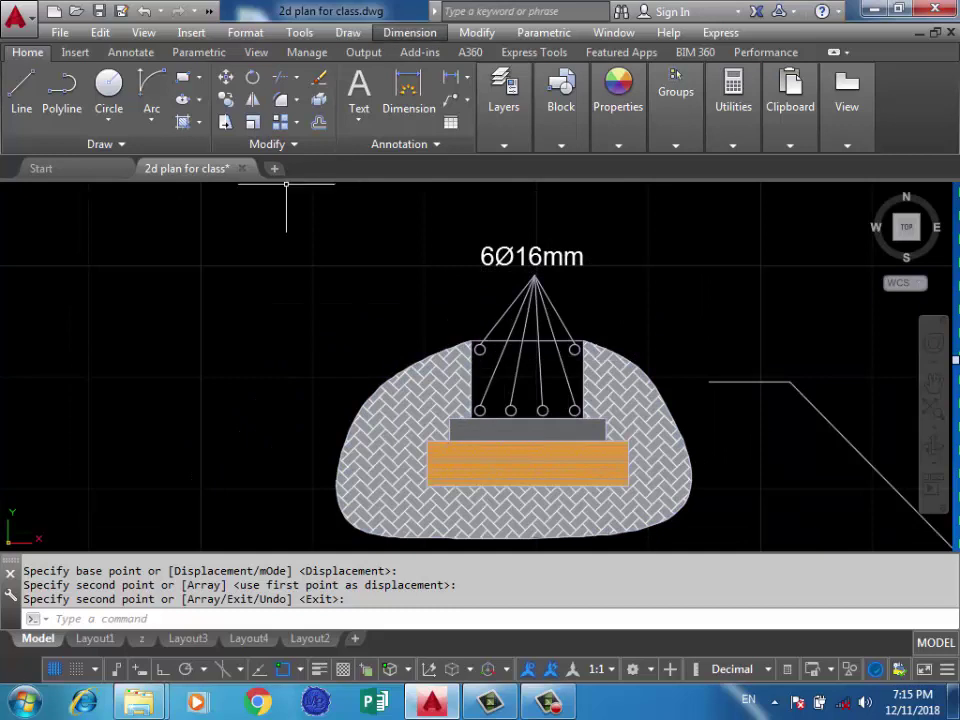
click(409, 92)
click(583, 340)
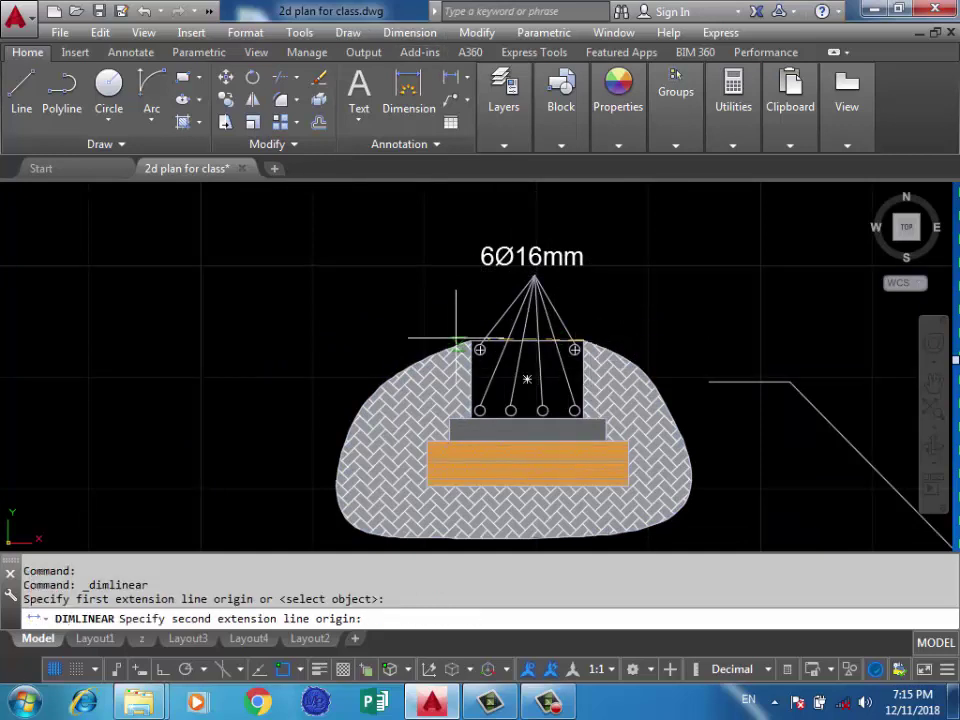
click(471, 340)
click(432, 312)
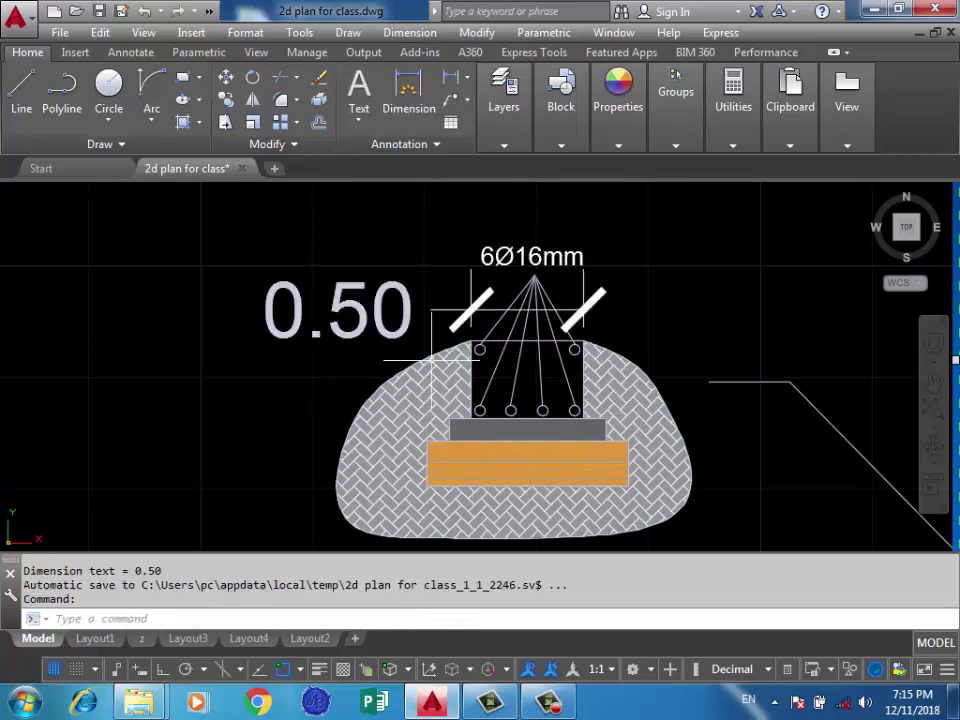
Add the 0.35 height dimension on the left side of the beam
key(Return)
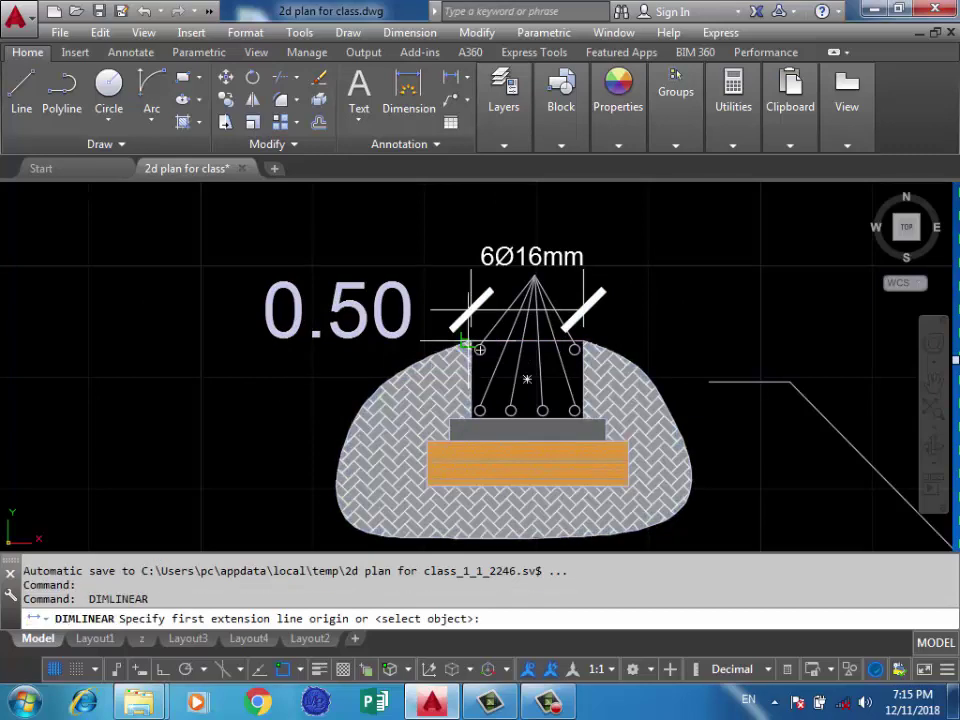
scroll(466, 345, up, 4)
click(462, 346)
scroll(490, 330, down, 2)
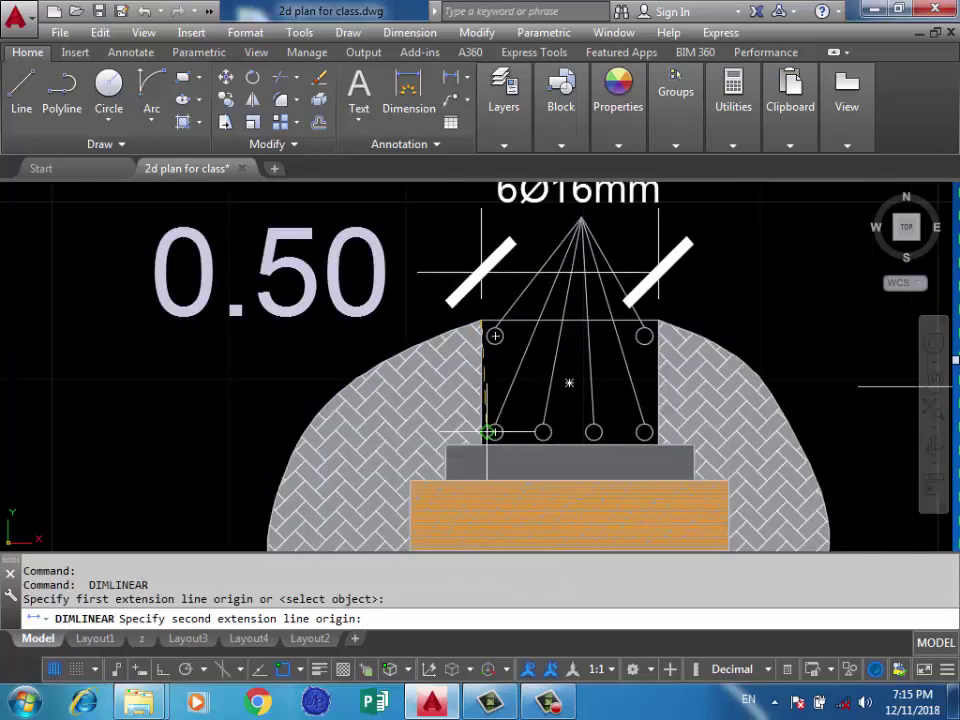
scroll(485, 440, up, 4)
click(474, 452)
scroll(474, 452, down, 3)
scroll(420, 430, down, 2)
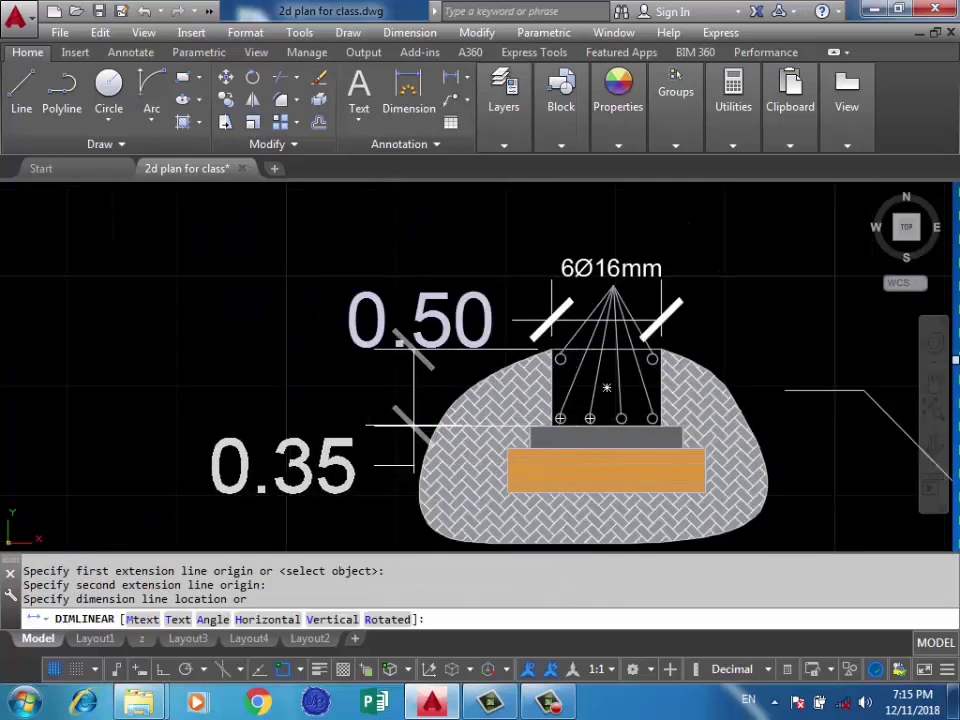
click(347, 432)
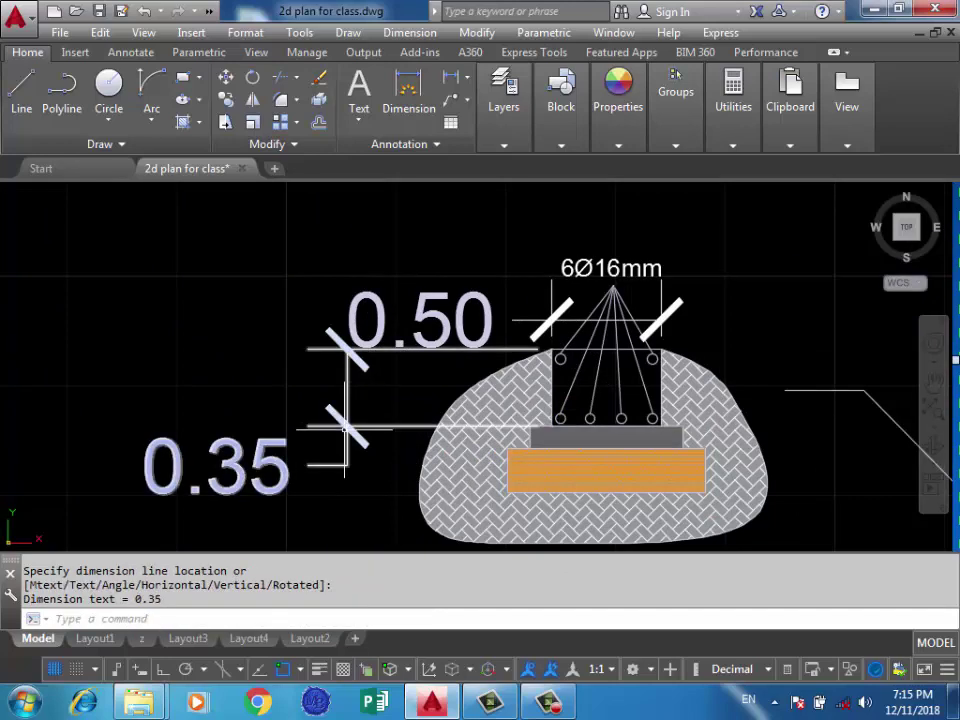
Add the 0.10 dimension on the right of the beam and shift its text further right
scroll(359, 302, down, 2)
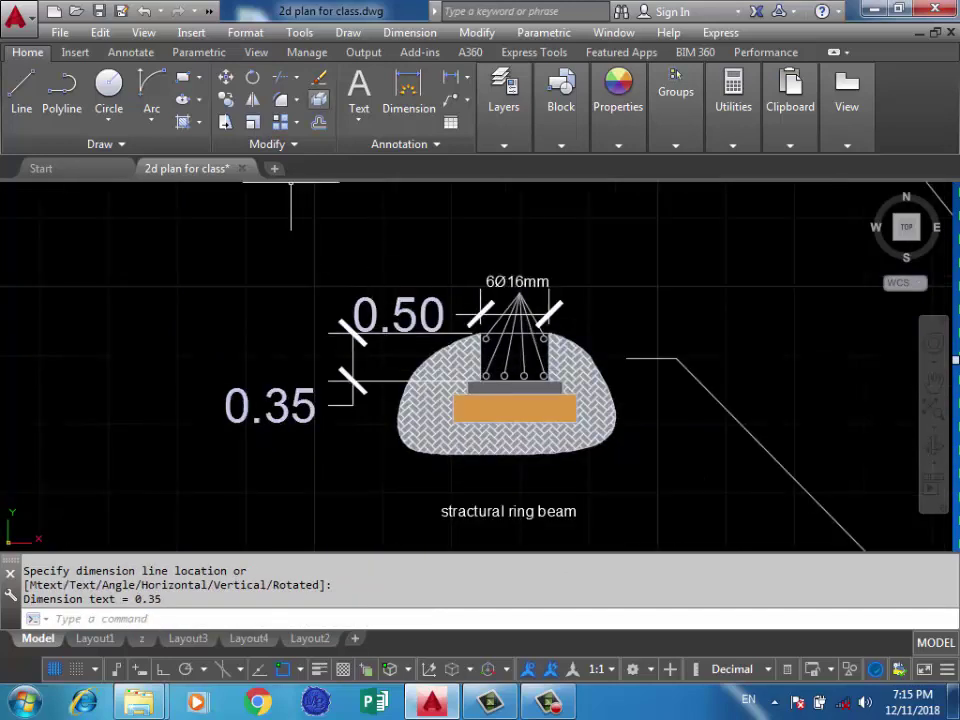
click(504, 145)
scroll(580, 395, up, 6)
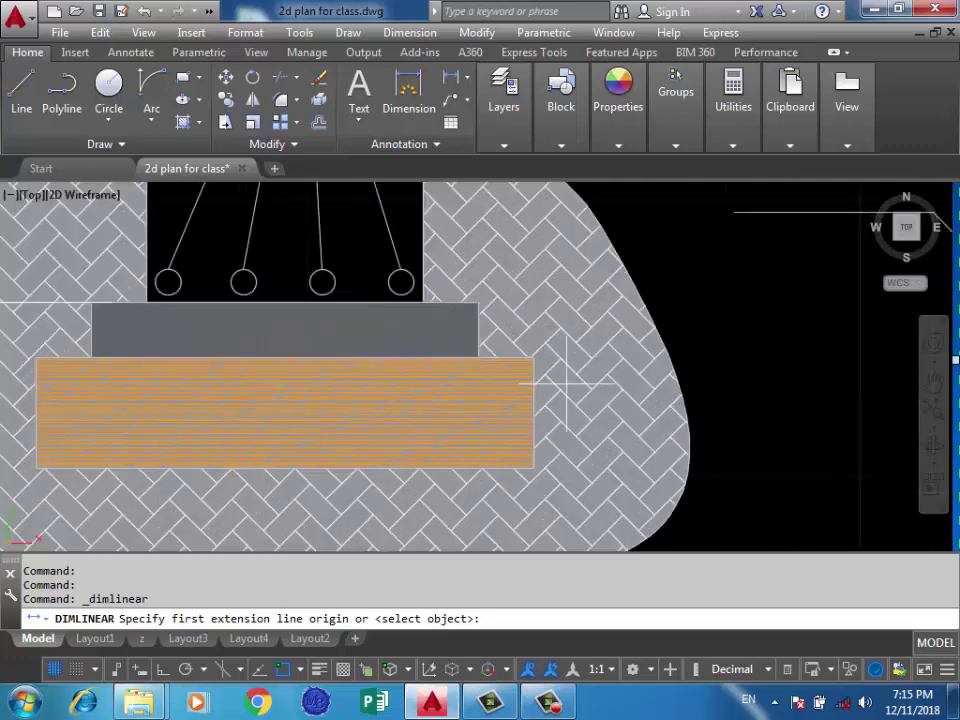
click(478, 301)
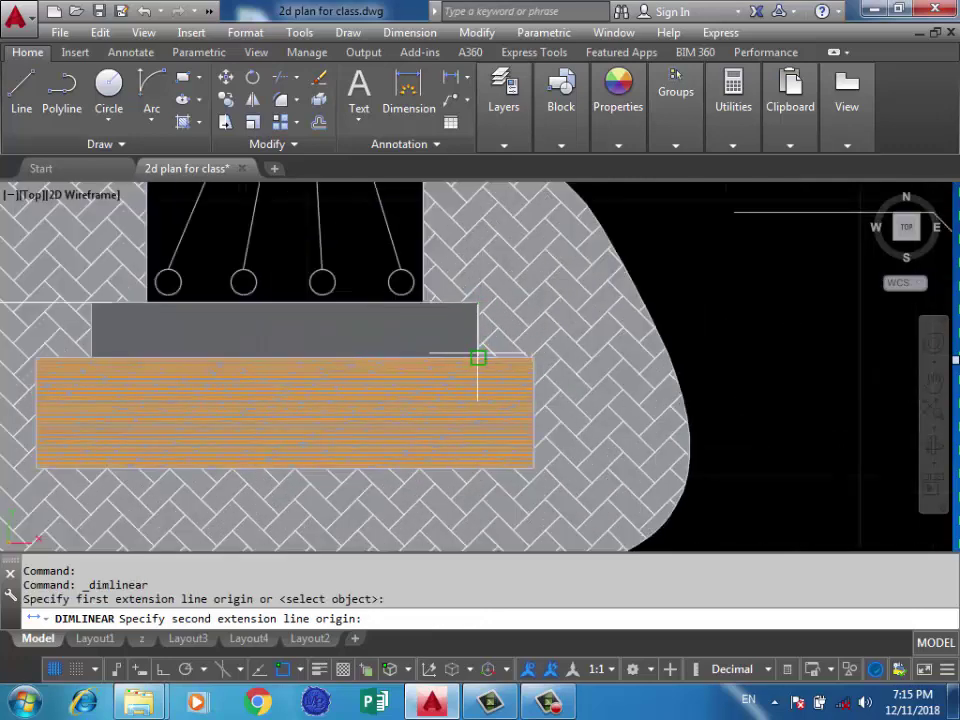
click(478, 357)
scroll(478, 357, down, 4)
click(602, 340)
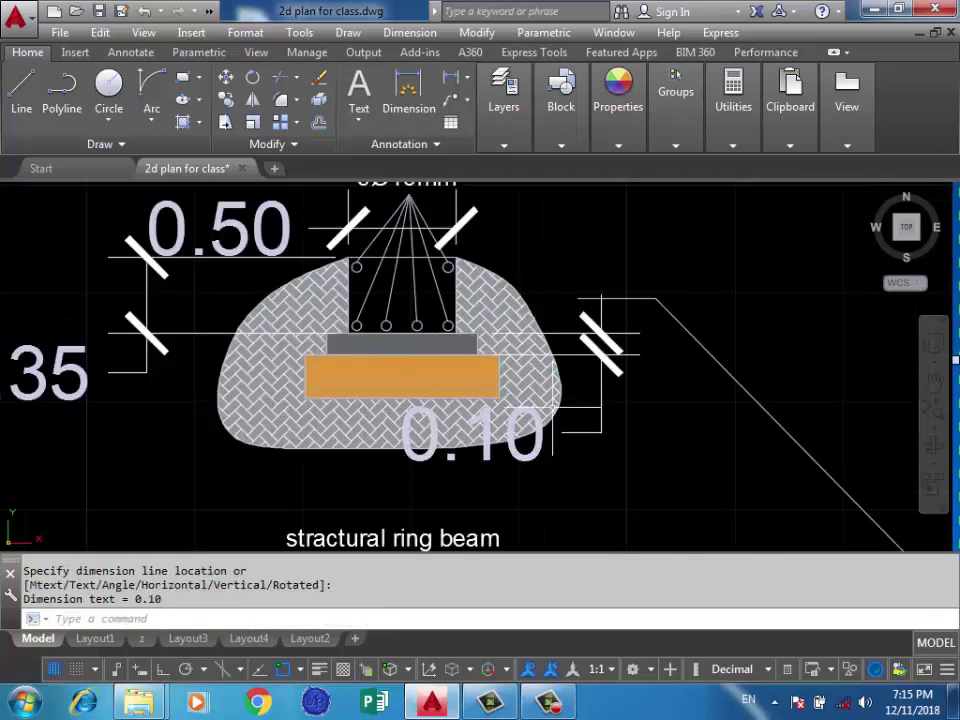
click(511, 455)
click(473, 432)
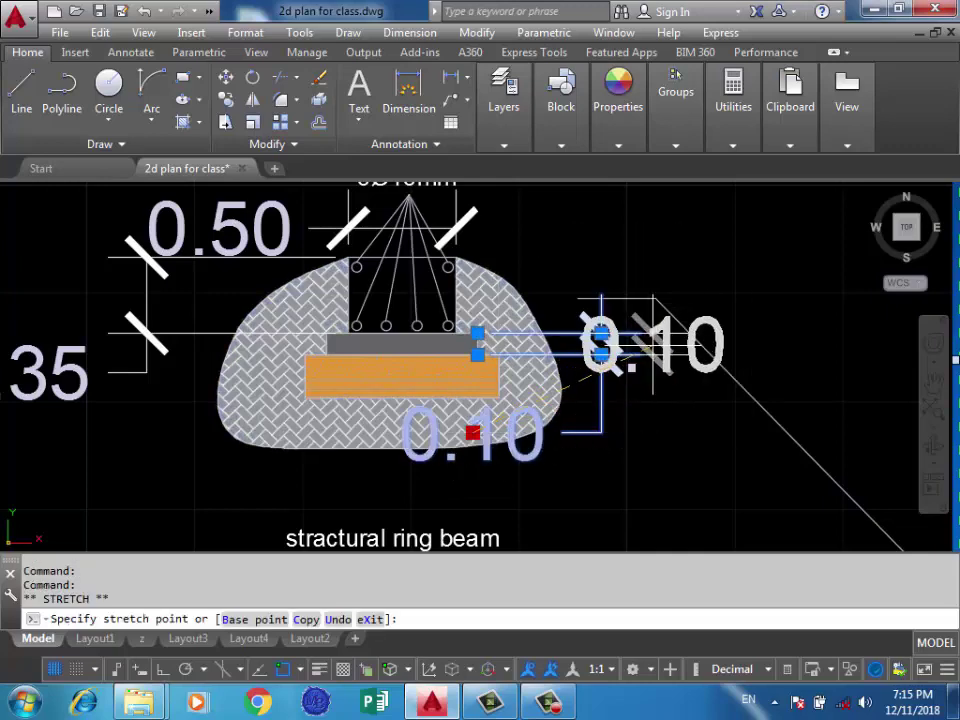
click(665, 345)
key(Escape)
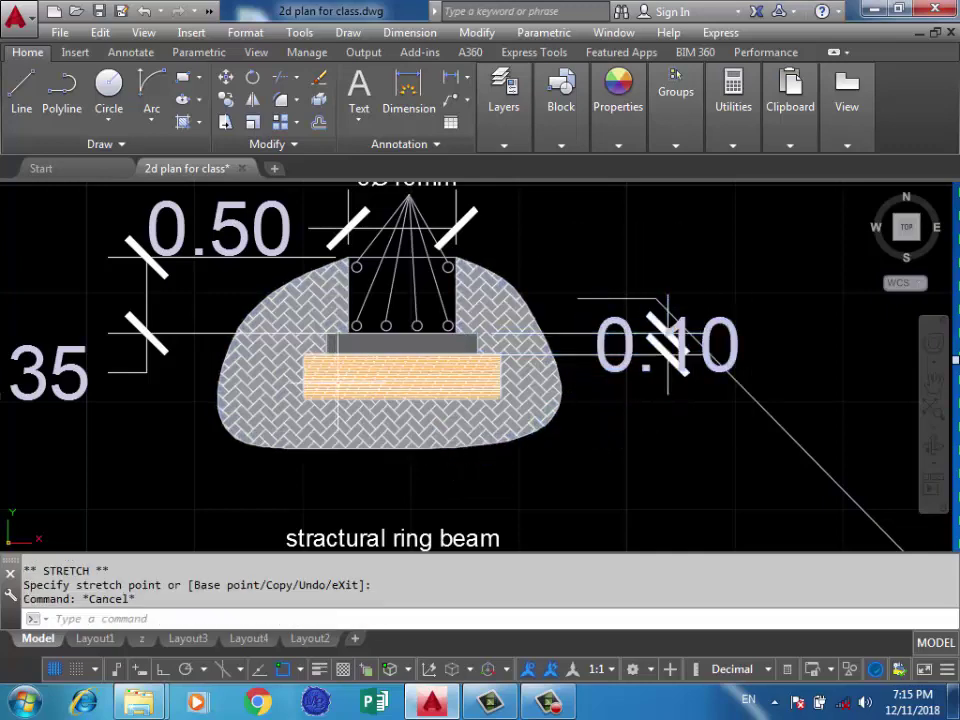
Add the 0.20 dimension for the orange block on the beam's right side
click(409, 95)
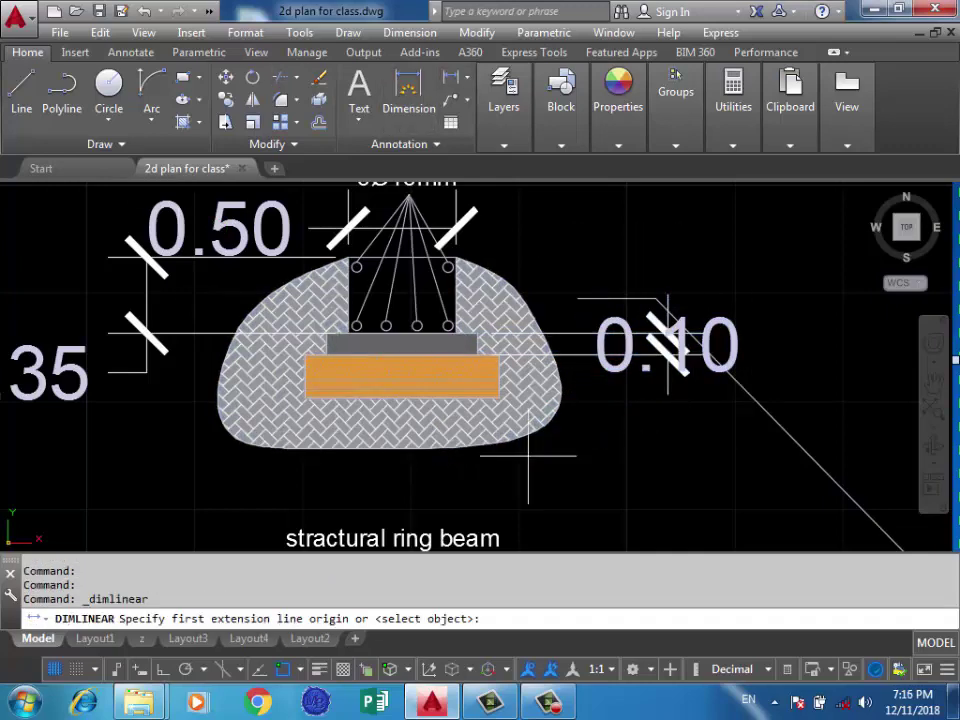
click(499, 354)
click(499, 398)
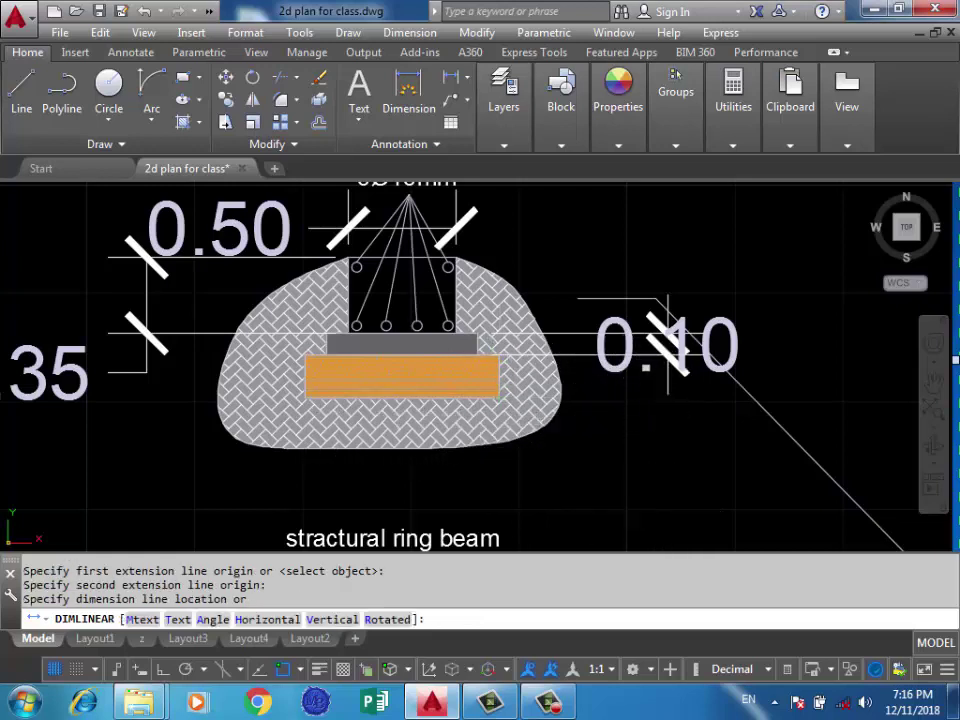
click(667, 510)
key(Escape)
scroll(605, 503, down, 4)
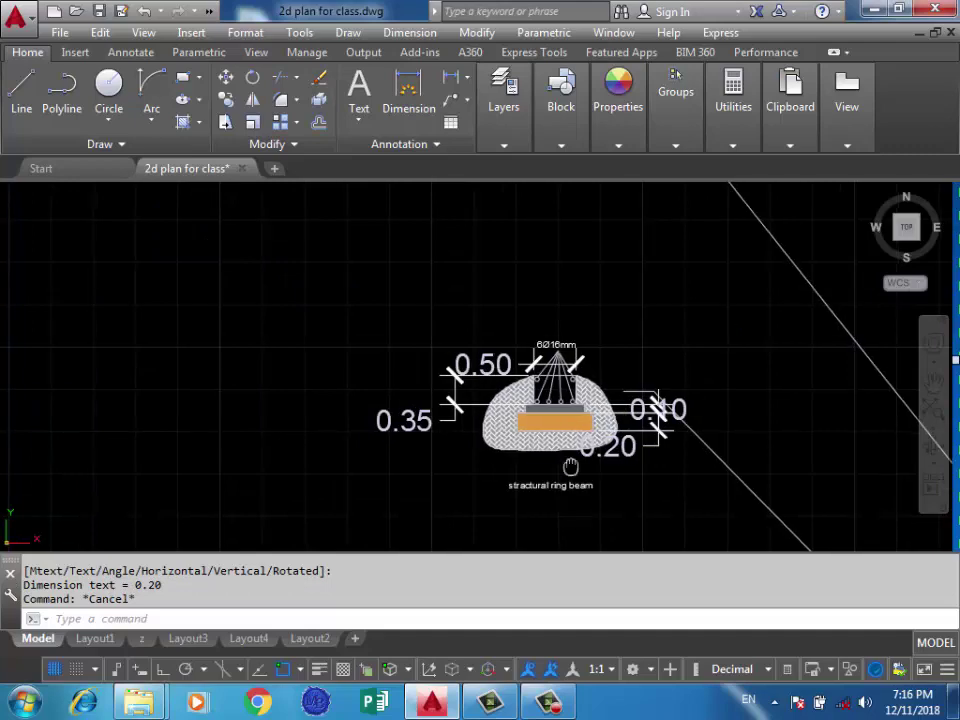
Zoom out from the beam detail and pan toward the S1–S8 slab floor plan
middle_drag(605, 503, 498, 440)
scroll(392, 341, down, 6)
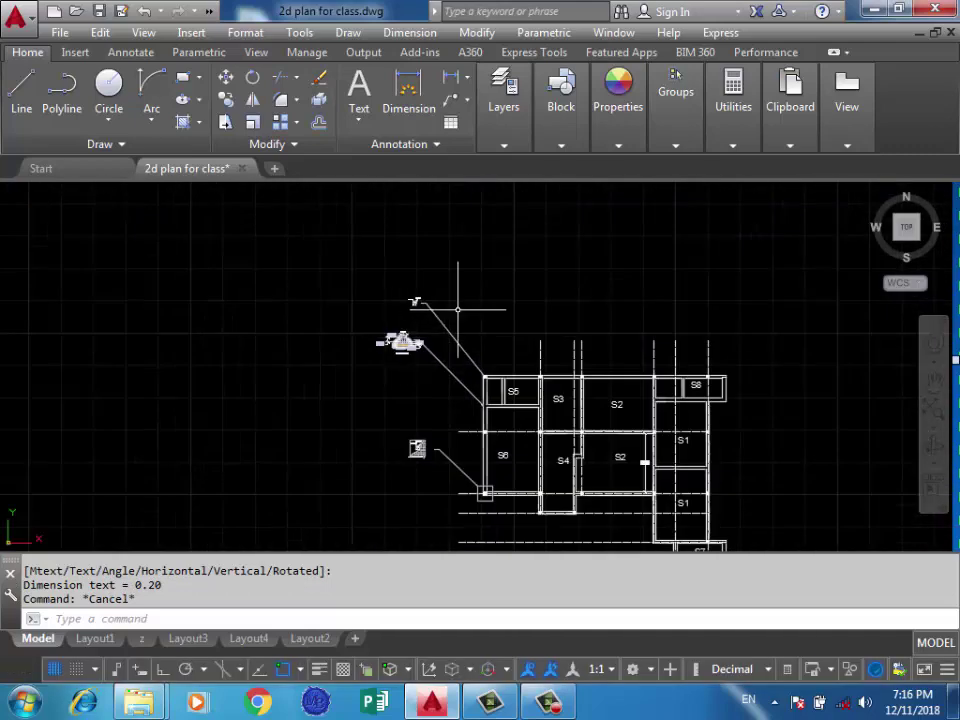
scroll(459, 350, down, 3)
scroll(440, 370, down, 1)
scroll(465, 330, down, 3)
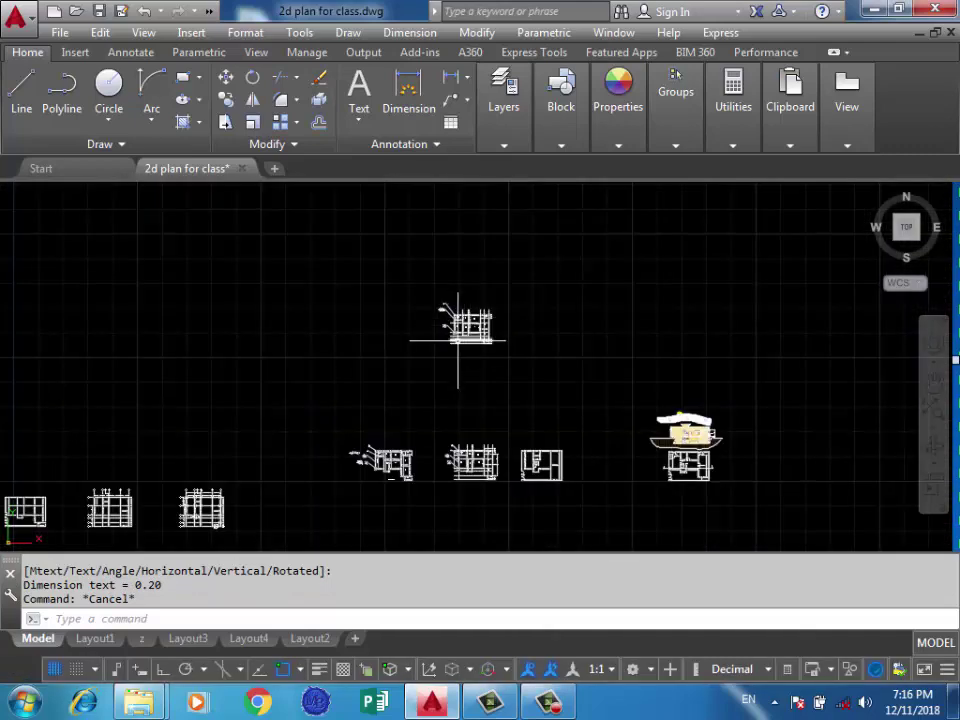
scroll(505, 320, down, 2)
mouse_move(489, 384)
middle_down()
mouse_move(528, 310)
mouse_move(637, 319)
middle_up()
scroll(417, 416, up, 2)
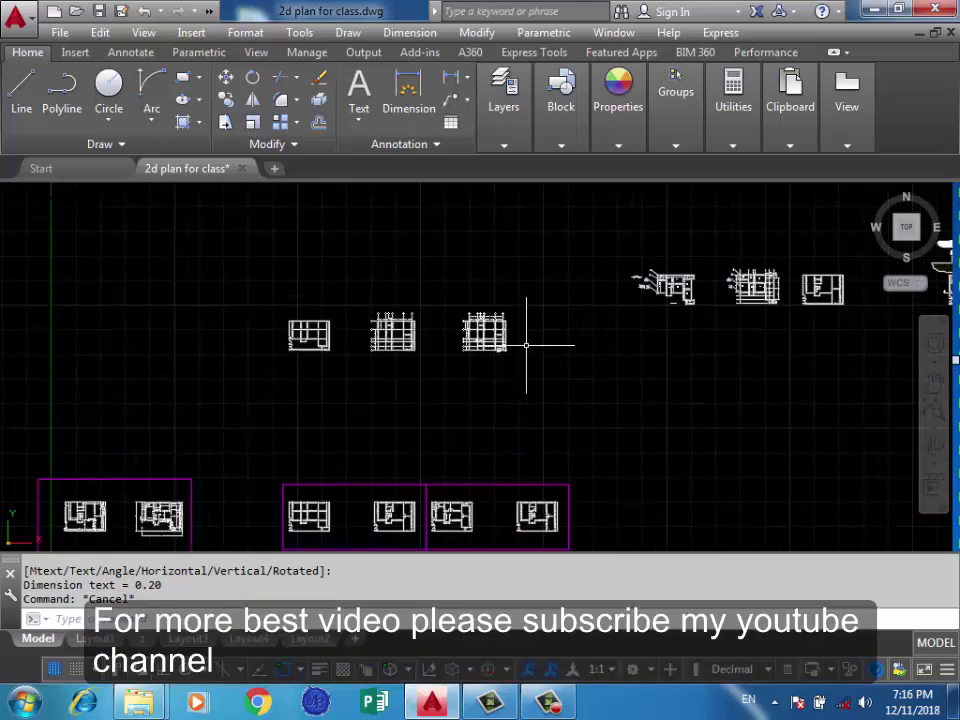
middle_drag(527, 345, 341, 420)
scroll(485, 375, up, 5)
scroll(485, 395, up, 3)
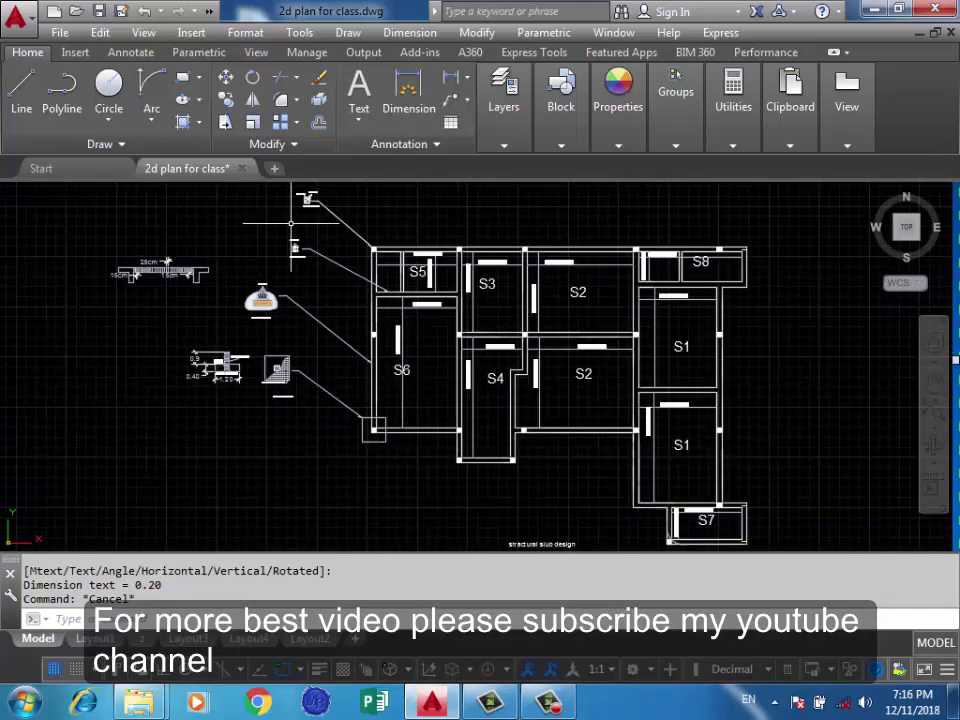
scroll(304, 445, down, 5)
scroll(536, 455, up, 5)
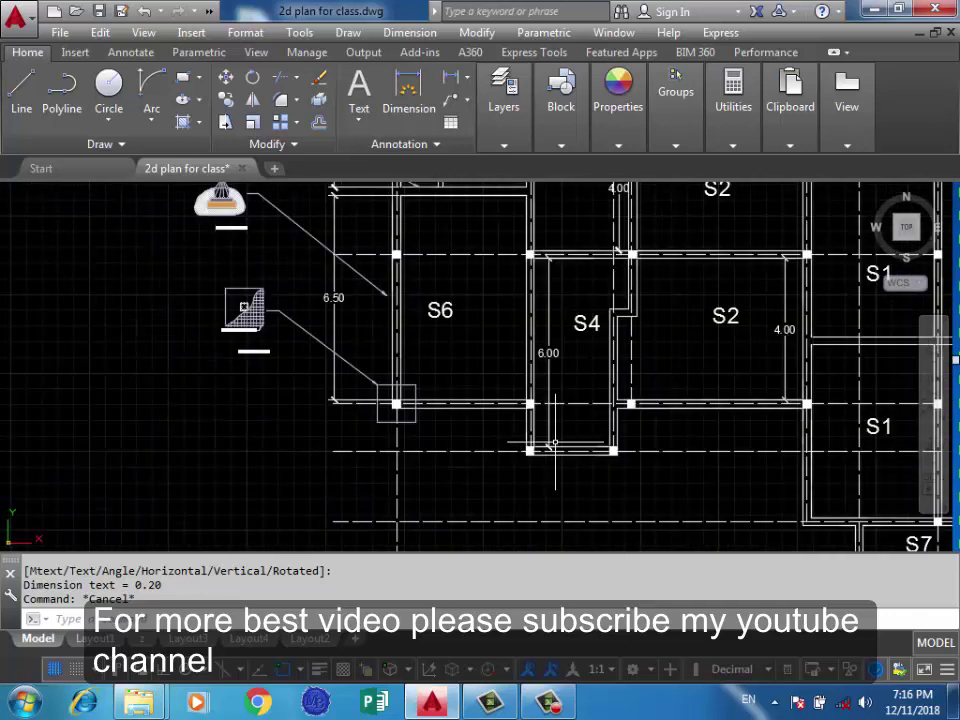
middle_drag(396, 403, 489, 481)
scroll(414, 426, down, 2)
scroll(525, 311, up, 2)
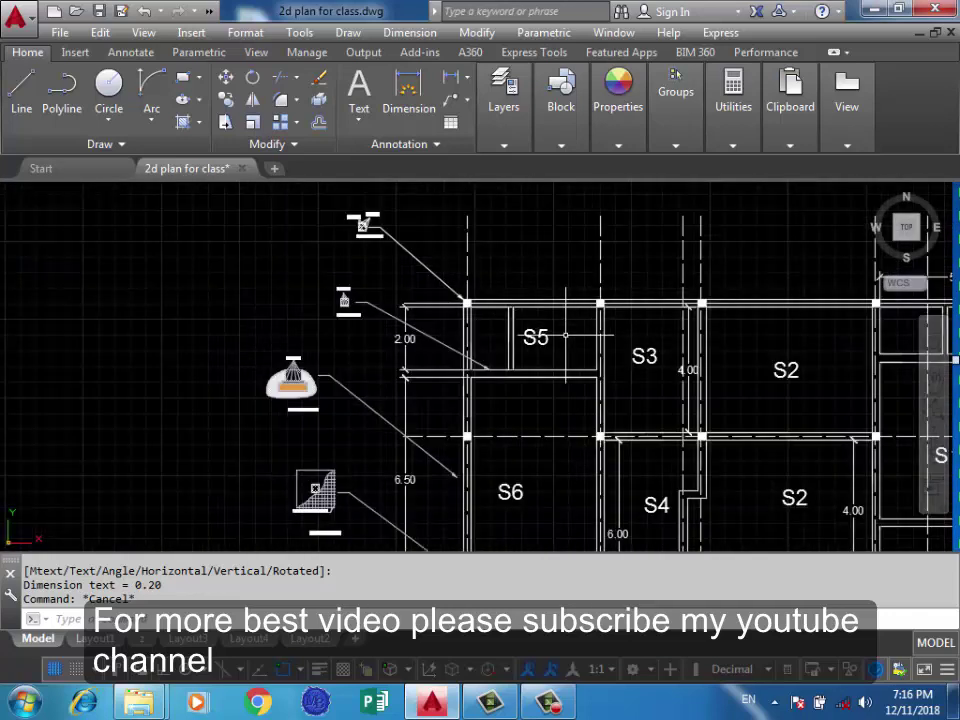
scroll(575, 318, up, 4)
Frame the slab plan with the beam, ring beam and foundation details beside it
click(568, 325)
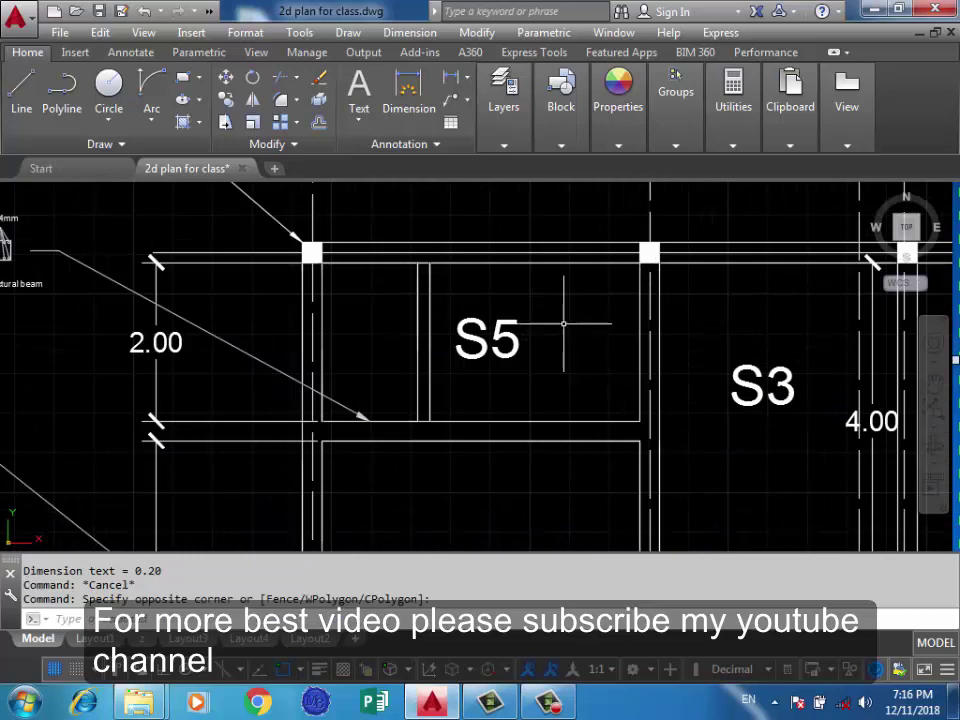
middle_drag(568, 321, 632, 322)
scroll(517, 272, up, 2)
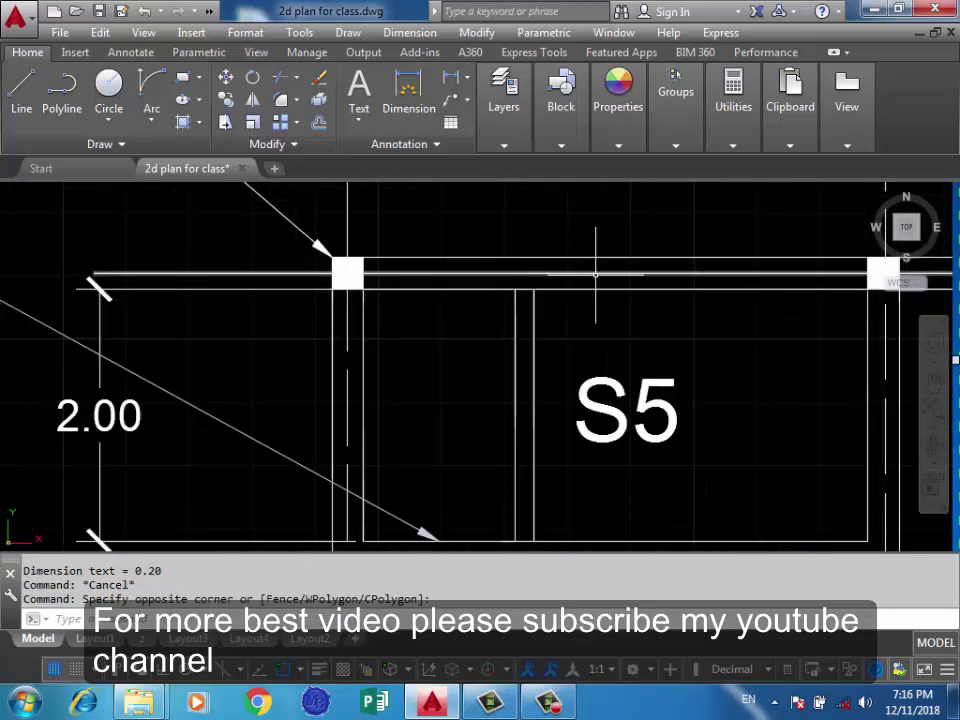
scroll(717, 276, down, 2)
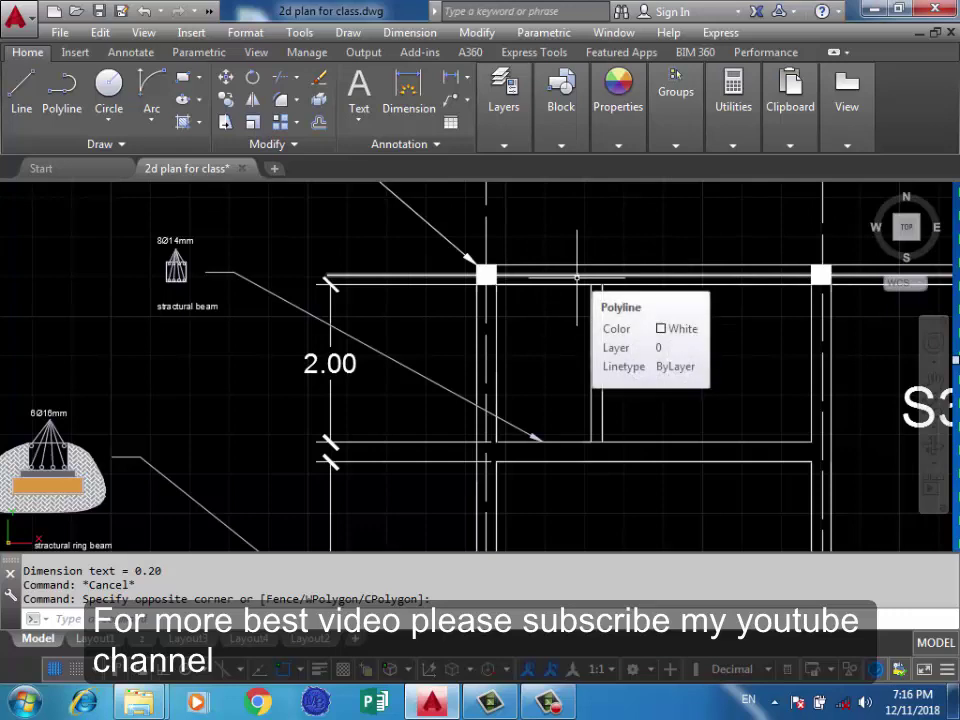
middle_drag(500, 350, 617, 336)
scroll(617, 343, down, 3)
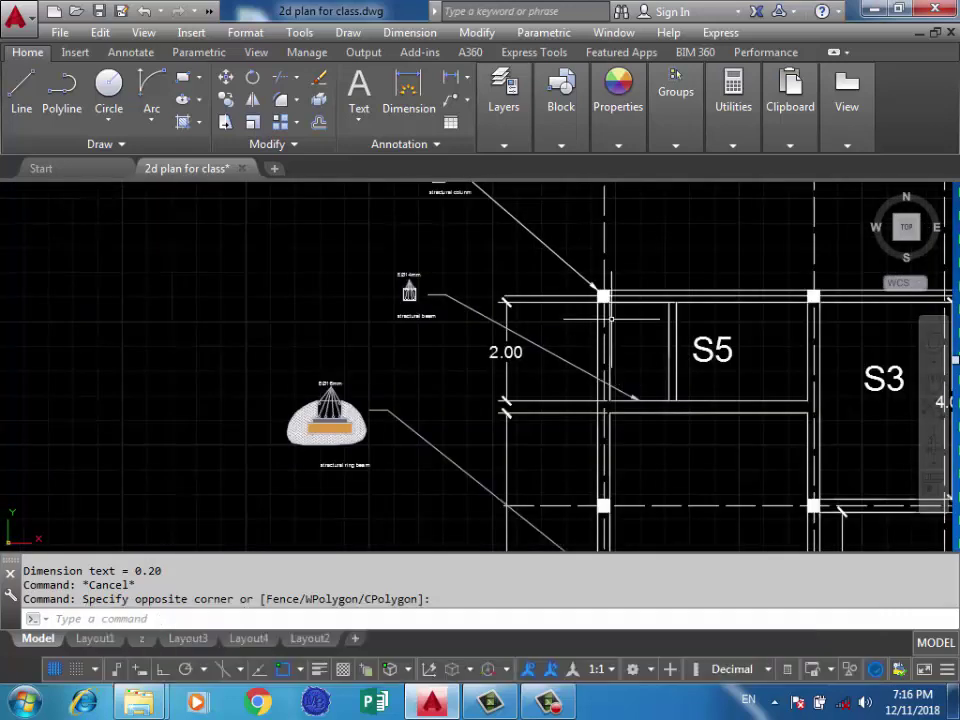
scroll(608, 289, up, 2)
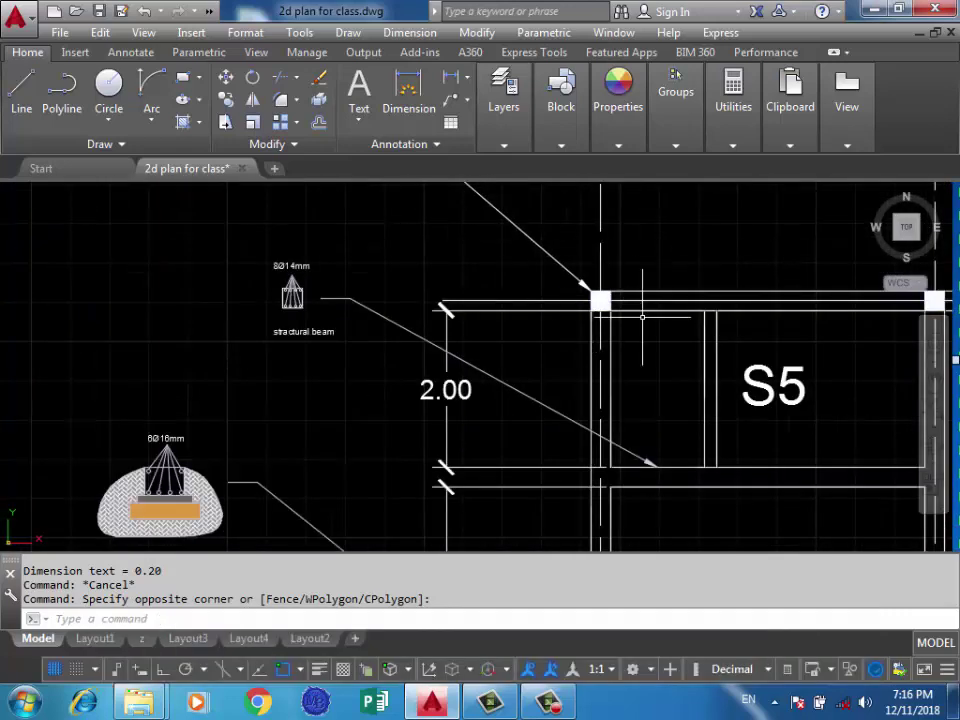
scroll(585, 282, down, 1)
scroll(641, 326, down, 1)
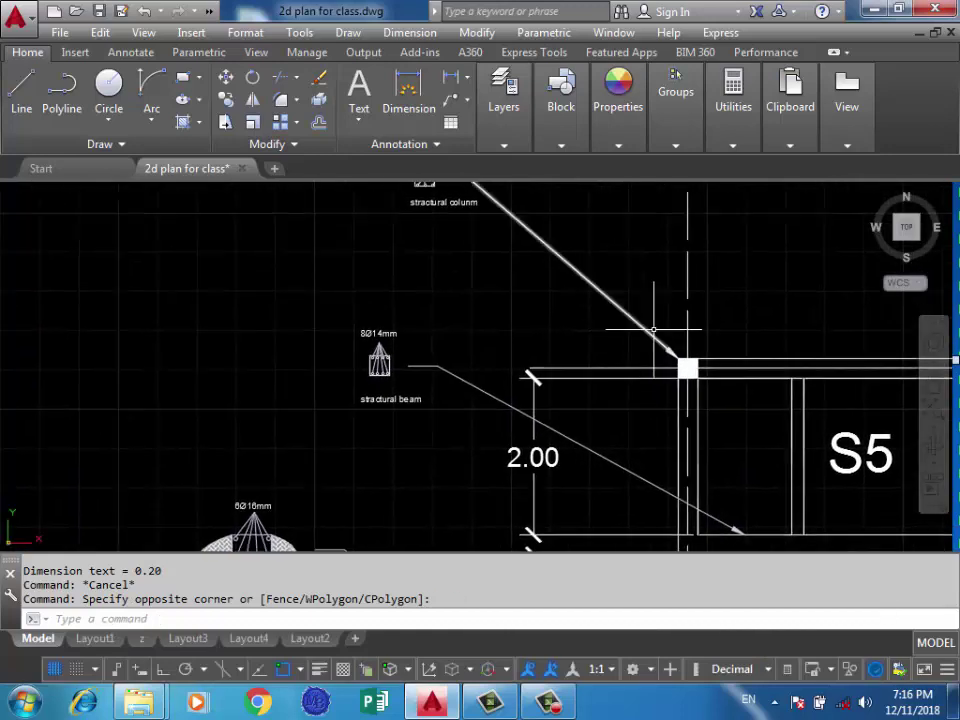
scroll(552, 235, down, 1)
scroll(552, 235, up, 1)
scroll(621, 268, down, 1)
middle_drag(583, 343, 584, 248)
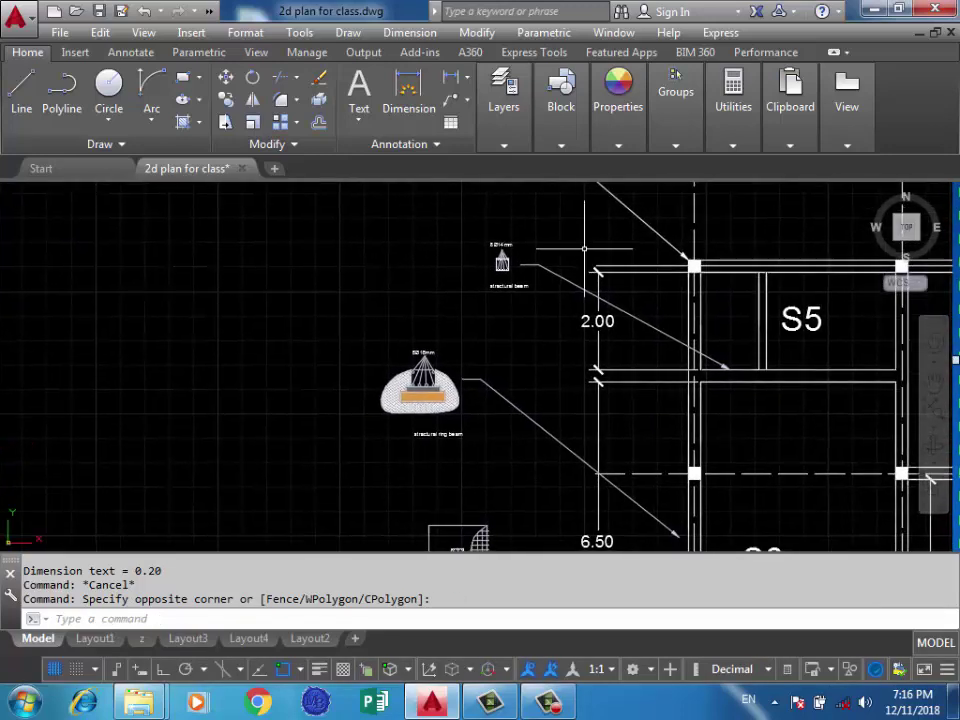
middle_drag(508, 343, 470, 230)
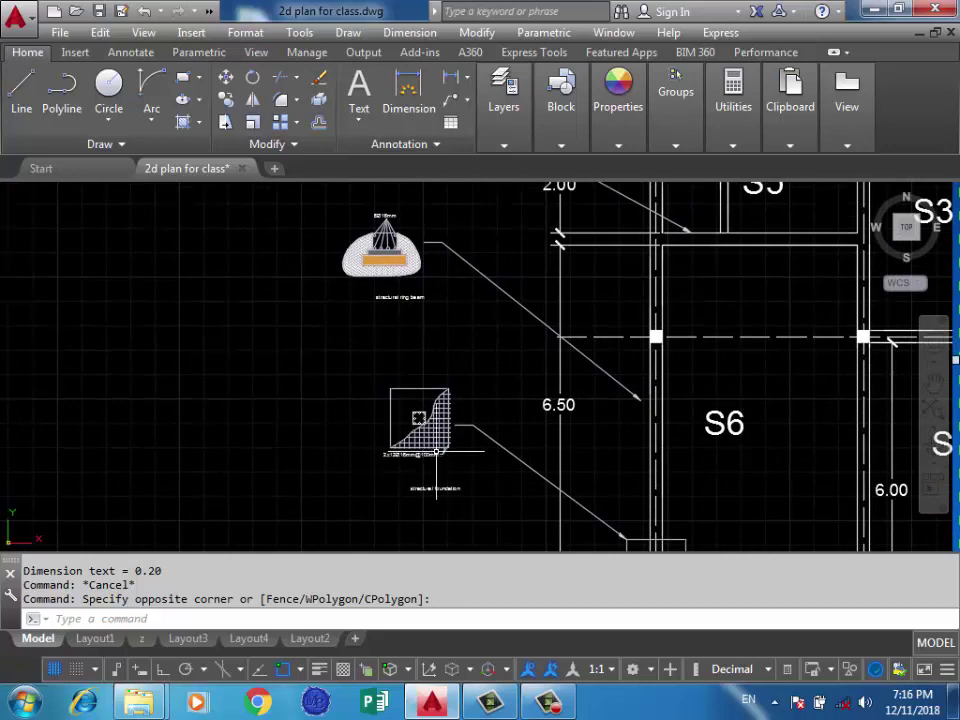
scroll(434, 481, down, 3)
scroll(434, 481, down, 2)
scroll(434, 481, up, 2)
scroll(434, 481, down, 4)
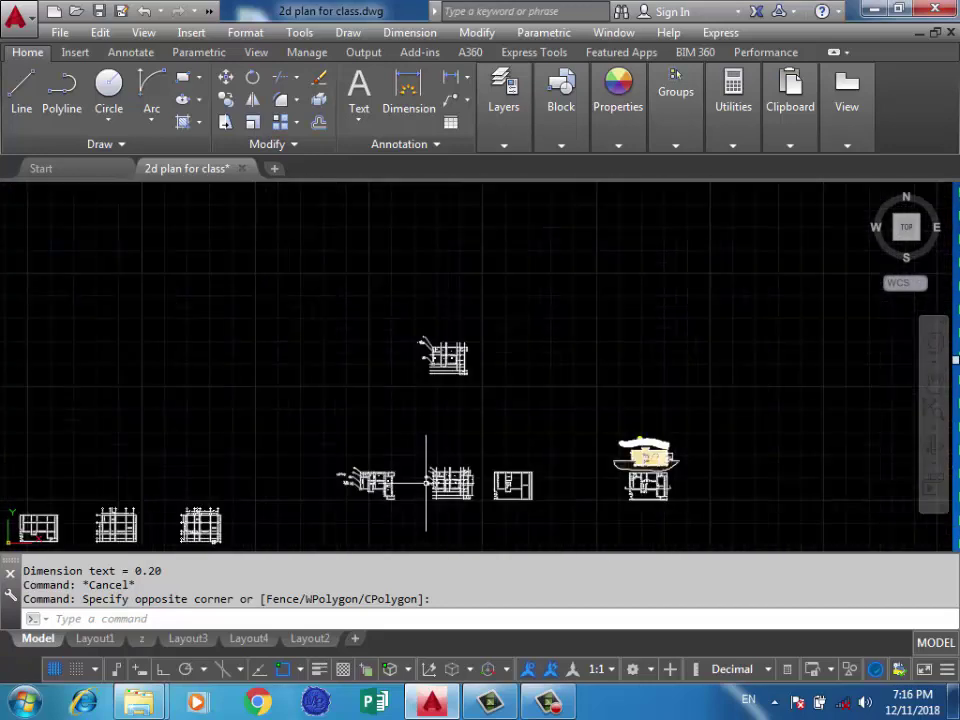
scroll(440, 365, up, 1)
Zoom into the S1–S8 slab plan and pan across rooms S2, S4 and S1
scroll(415, 352, up, 5)
middle_drag(804, 327, 573, 368)
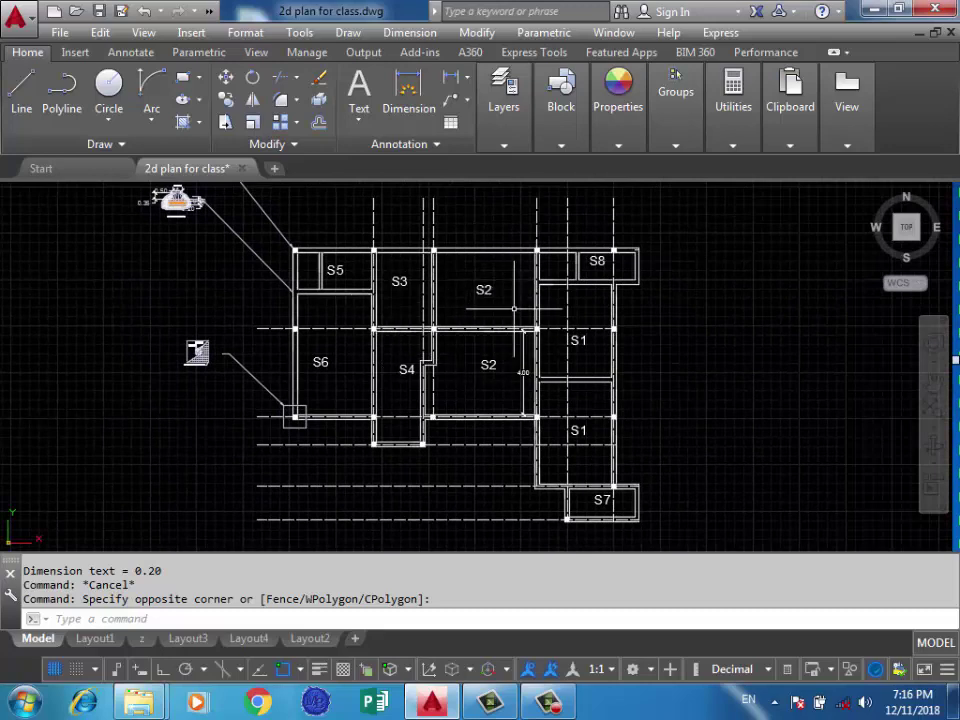
middle_drag(498, 307, 462, 281)
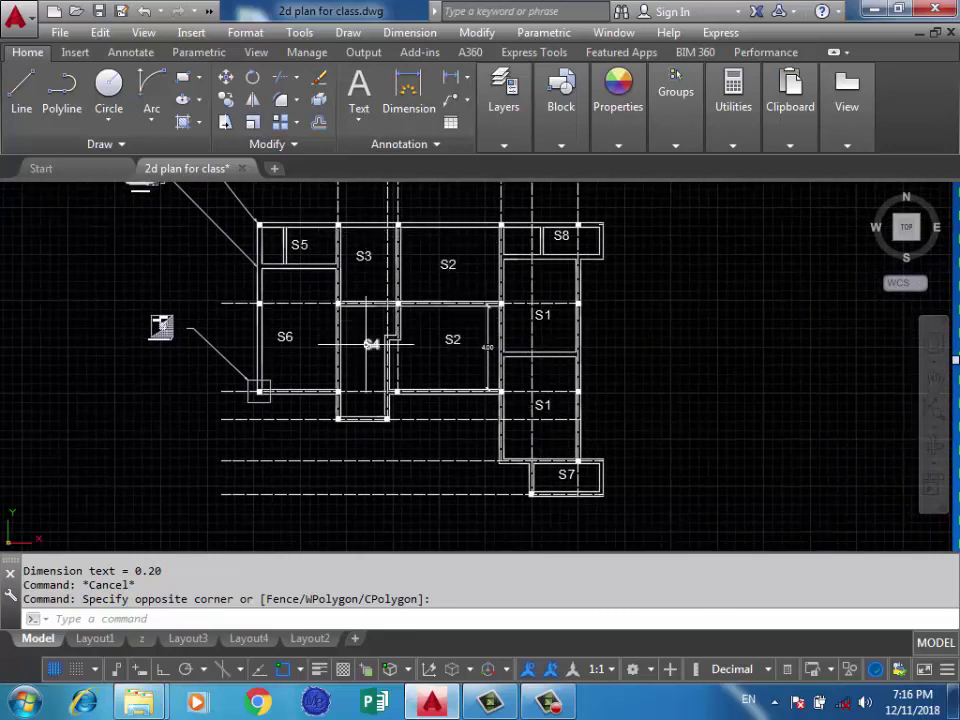
scroll(462, 345, up, 3)
middle_drag(456, 345, 352, 364)
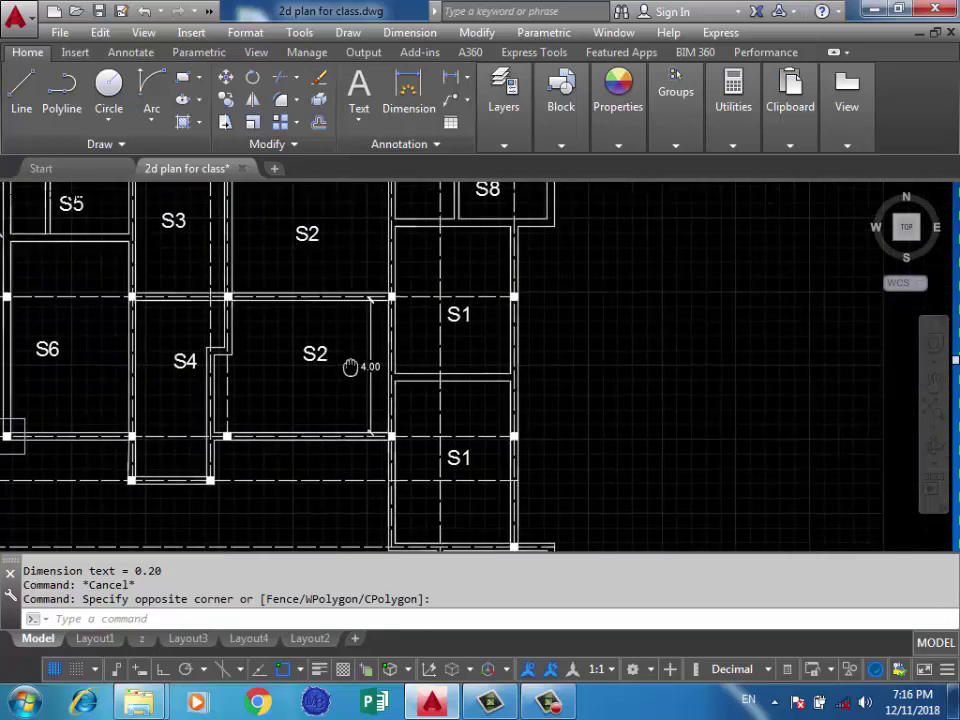
scroll(355, 340, down, 2)
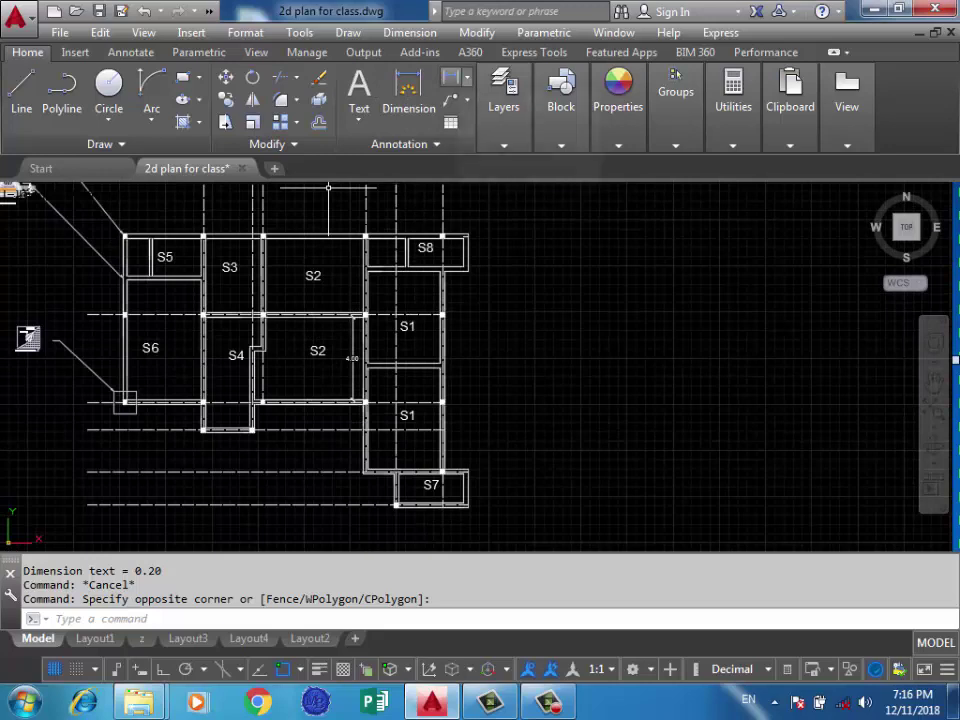
middle_drag(406, 318, 465, 308)
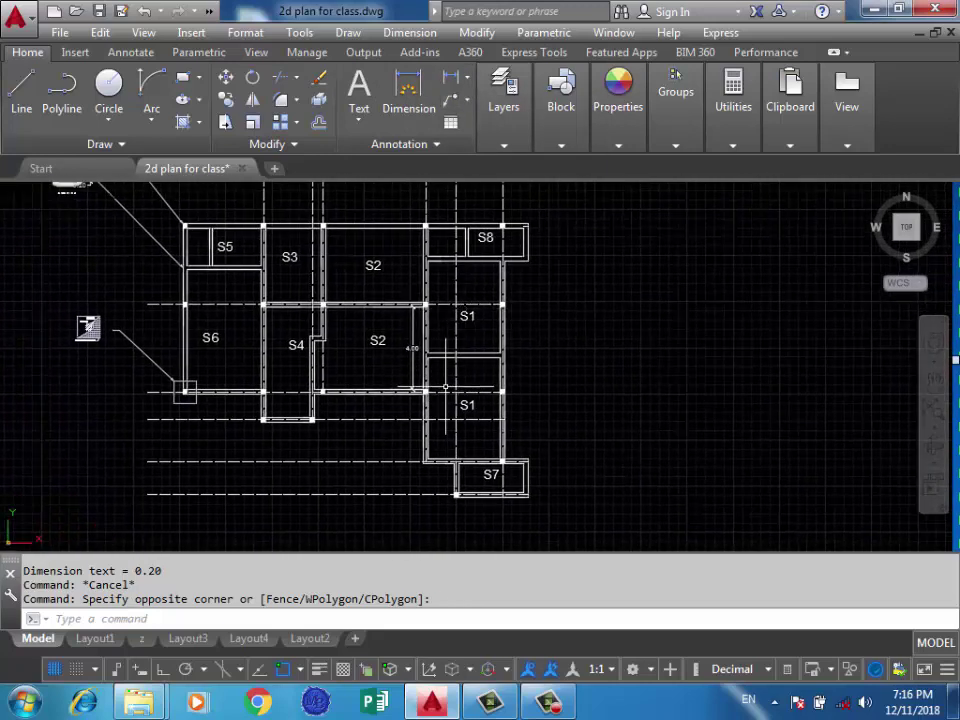
scroll(446, 386, up, 4)
middle_drag(440, 385, 516, 385)
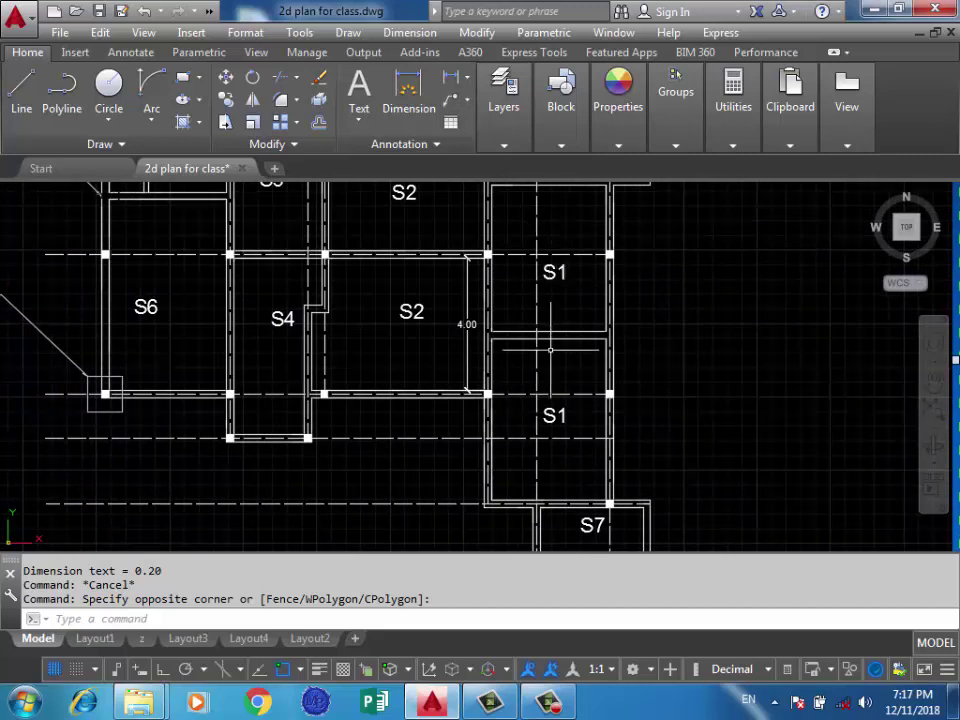
middle_drag(517, 369, 633, 398)
scroll(594, 379, down, 2)
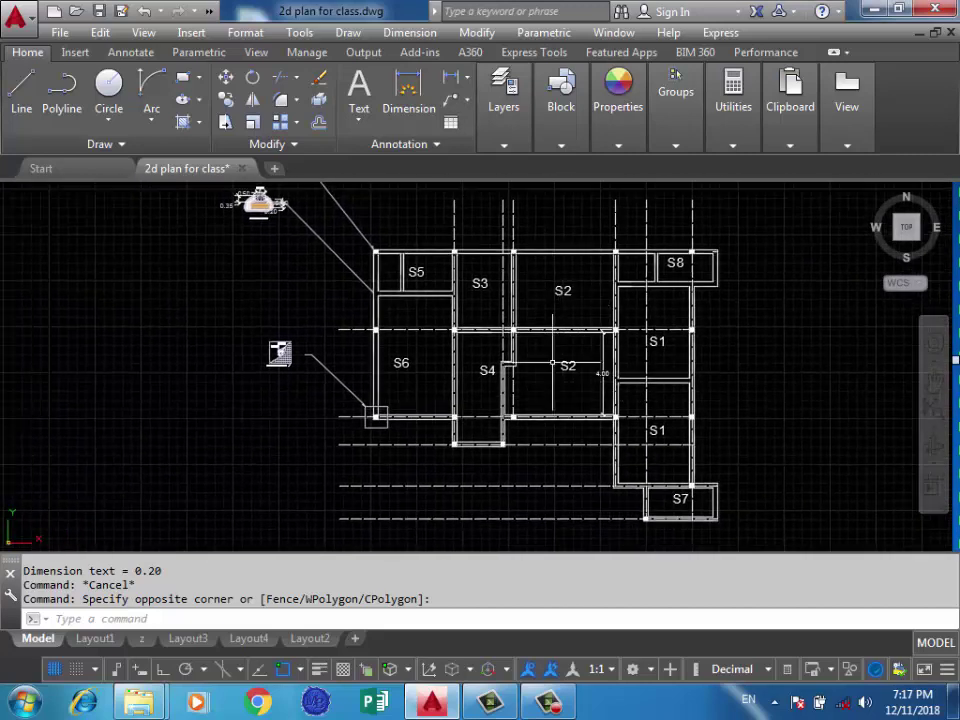
scroll(543, 320, up, 2)
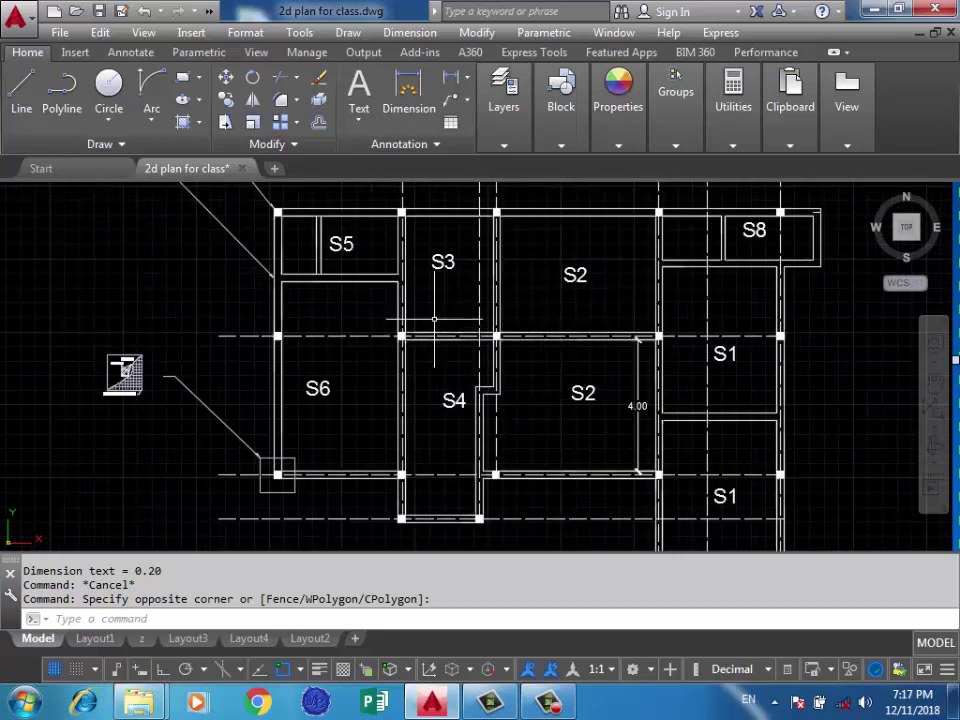
Move to room S6 and zoom toward its corner column and section callout
middle_drag(448, 302, 550, 302)
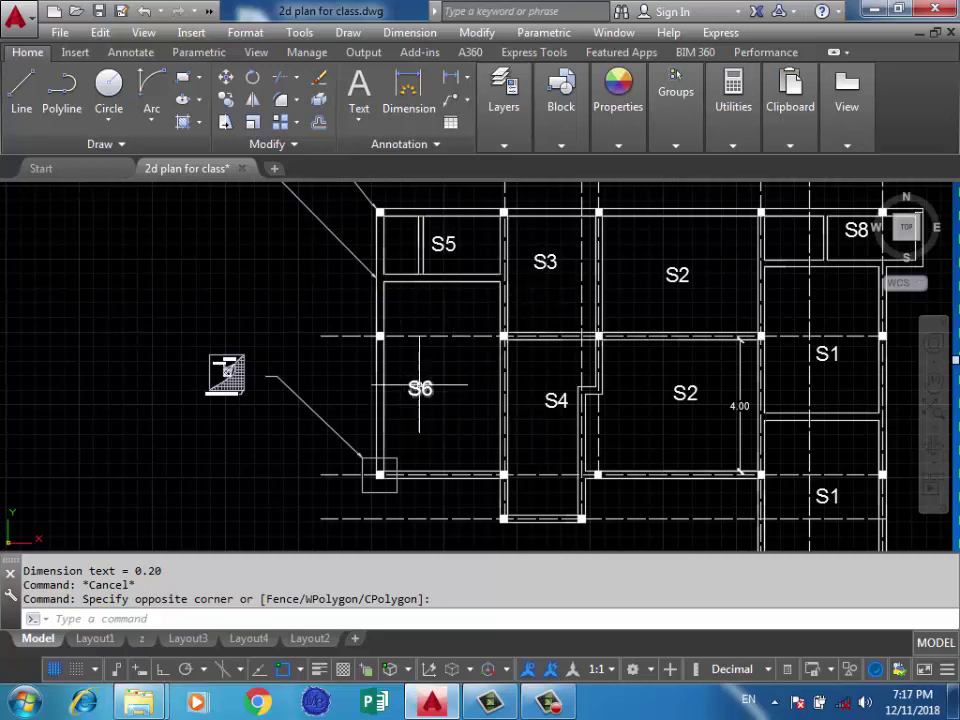
middle_drag(816, 456, 702, 454)
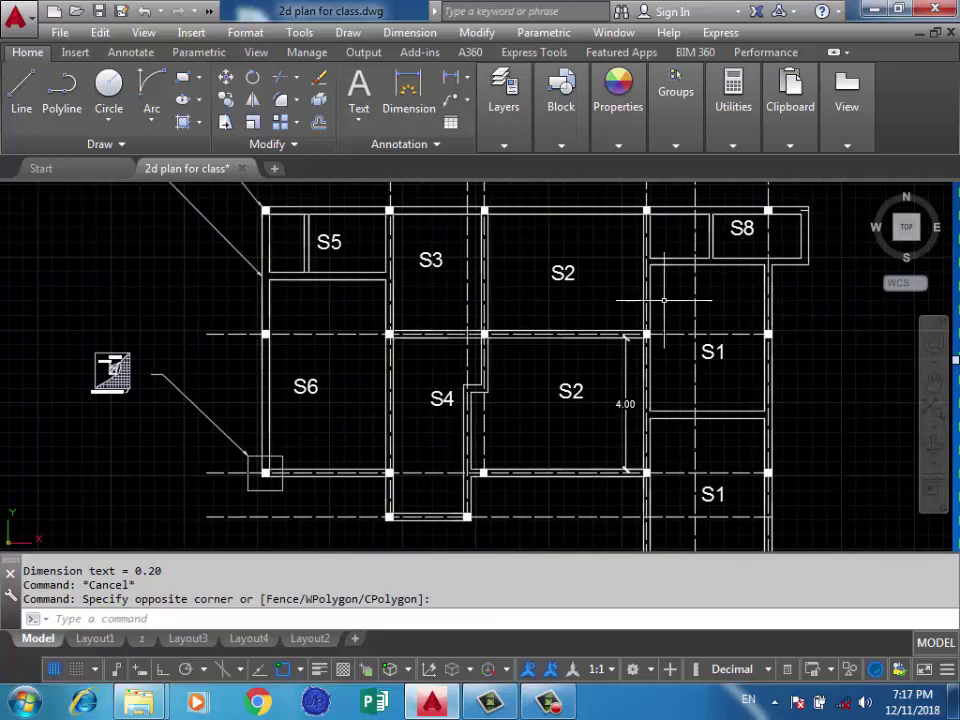
scroll(615, 265, down, 2)
scroll(620, 255, down, 2)
scroll(690, 400, up, 4)
scroll(708, 410, down, 2)
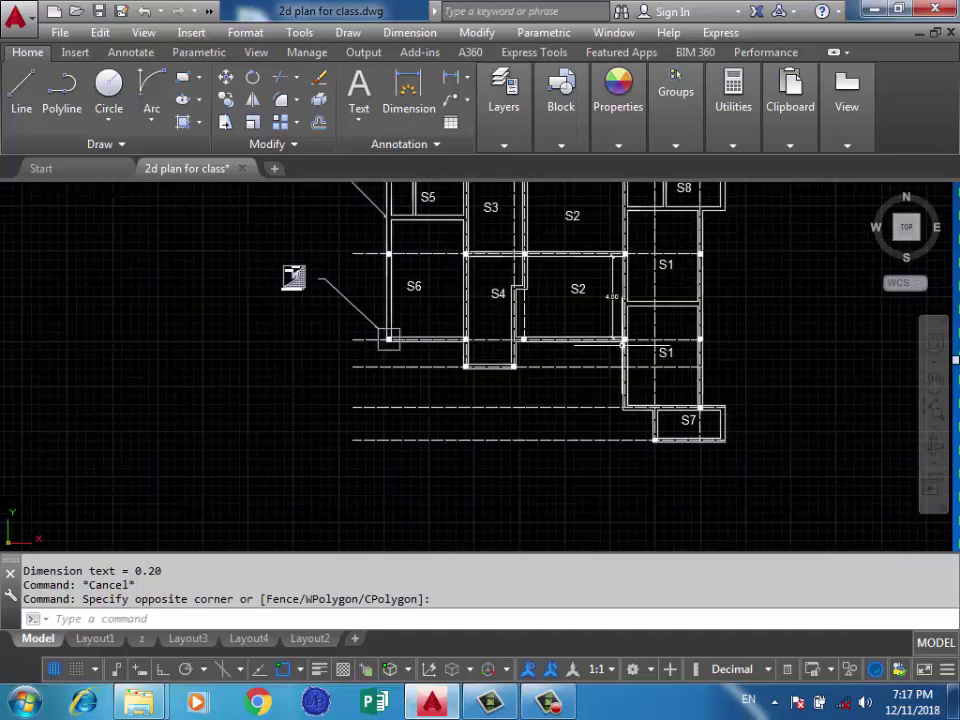
mouse_move(448, 240)
middle_down()
mouse_move(516, 304)
mouse_move(598, 334)
middle_up()
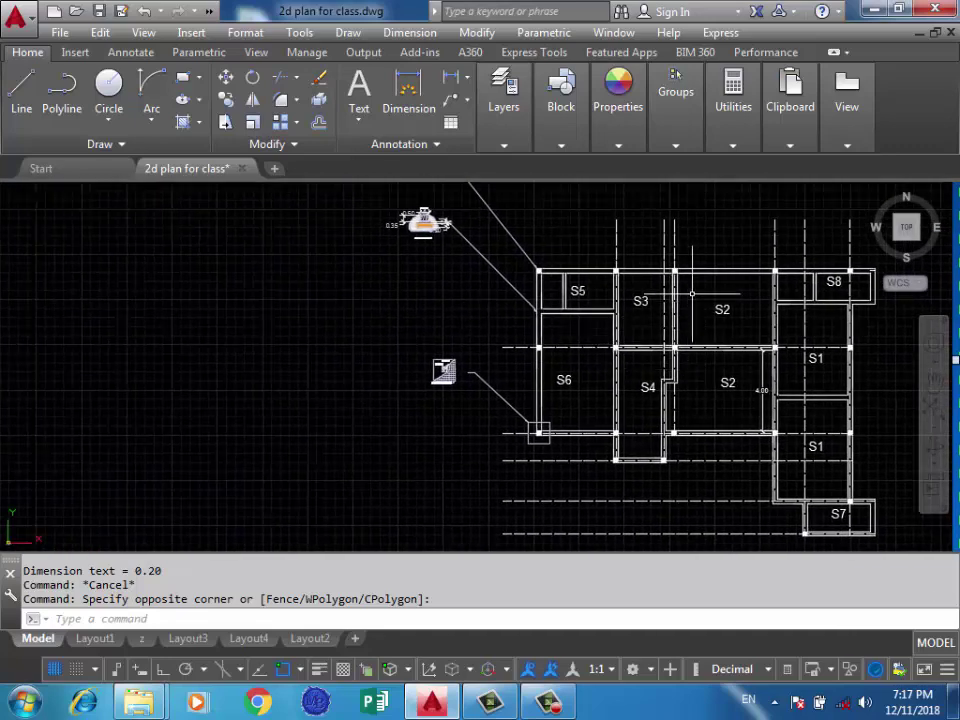
scroll(692, 294, up, 2)
scroll(641, 340, down, 2)
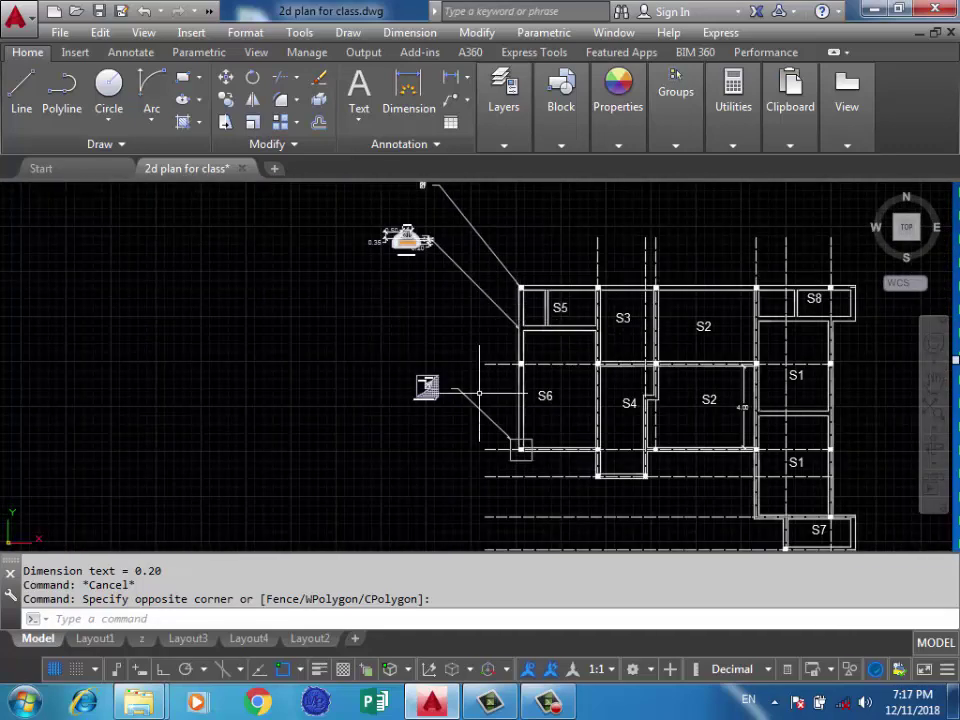
scroll(503, 409, up, 2)
scroll(606, 424, up, 6)
Center the hatched foundation detail with its 2x12Ø16mm@100mm rebar label
scroll(564, 429, down, 4)
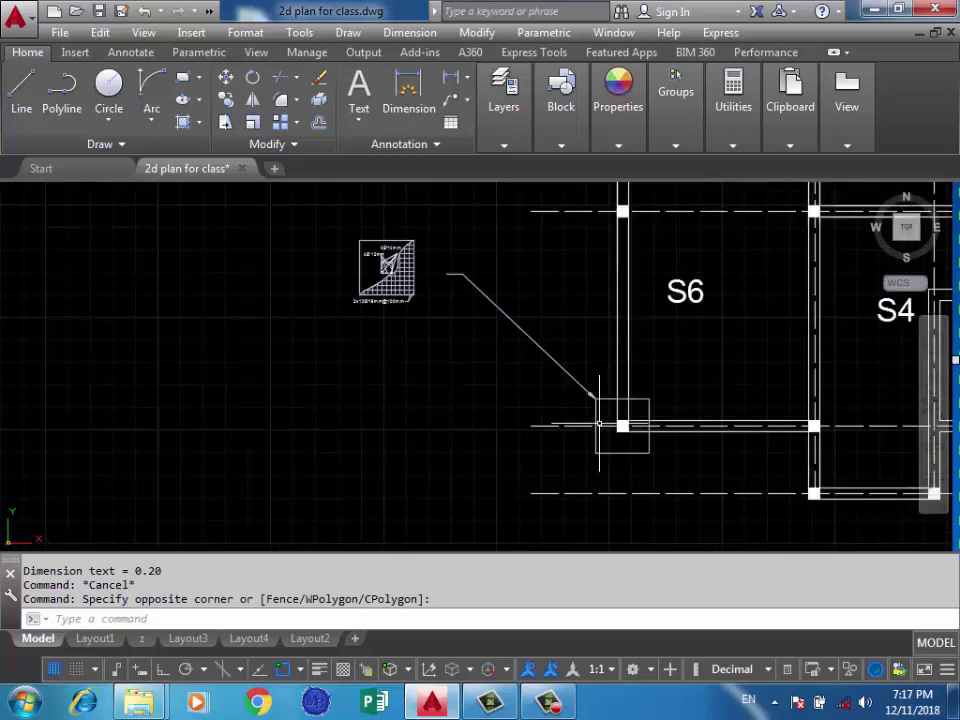
mouse_move(599, 424)
middle_down()
mouse_move(646, 431)
mouse_move(622, 472)
mouse_move(646, 480)
middle_up()
scroll(624, 467, up, 2)
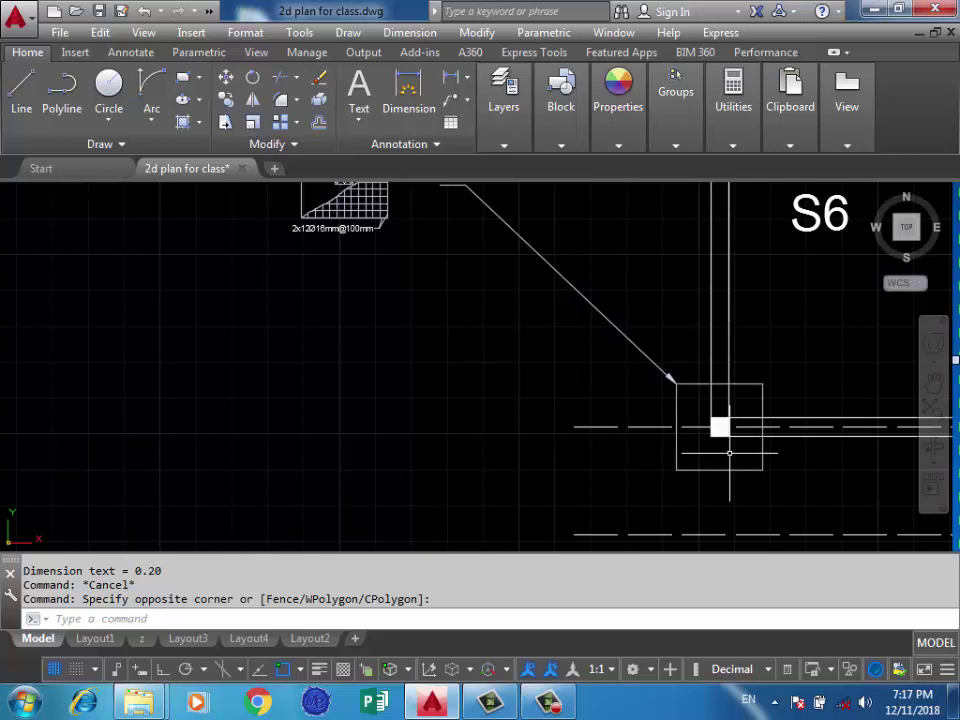
mouse_move(537, 390)
middle_down()
mouse_move(585, 431)
mouse_move(572, 454)
middle_up()
middle_drag(392, 288, 486, 357)
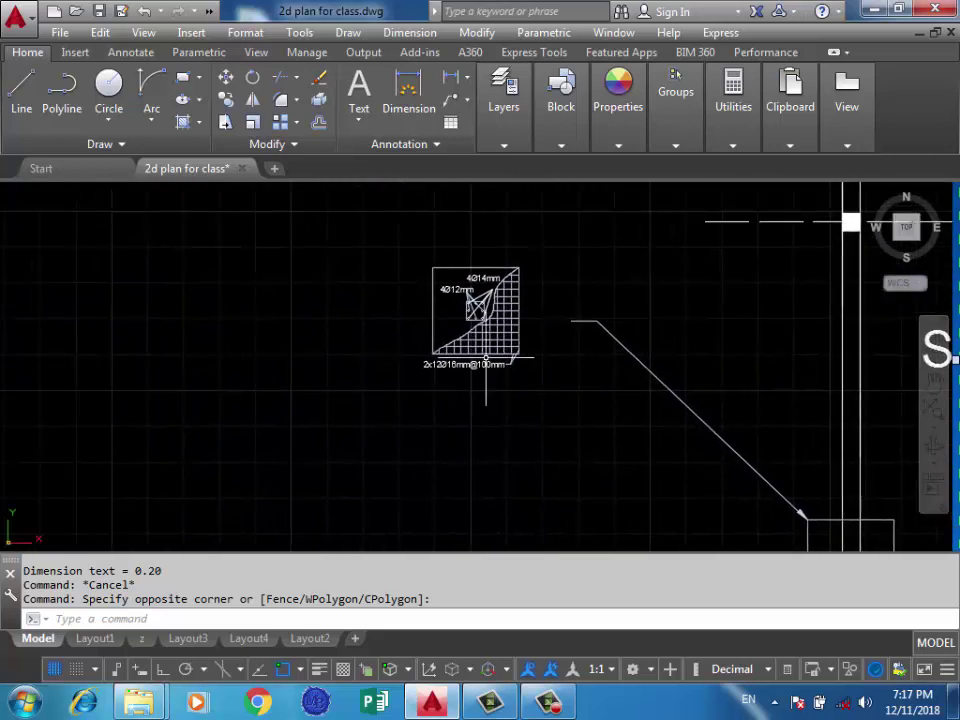
scroll(486, 357, up, 5)
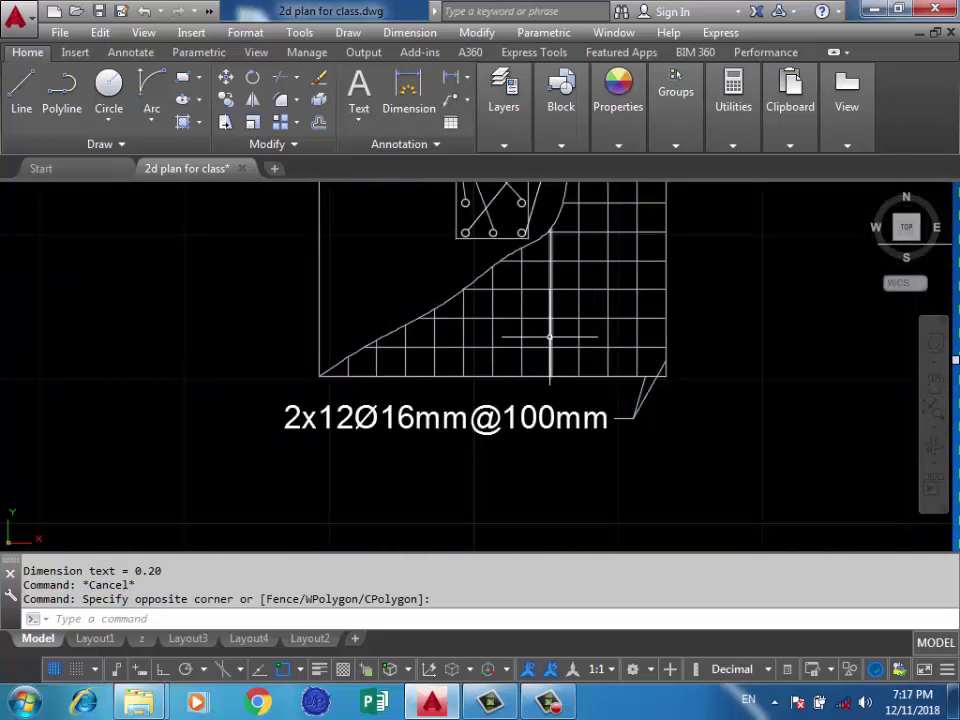
scroll(560, 418, down, 2)
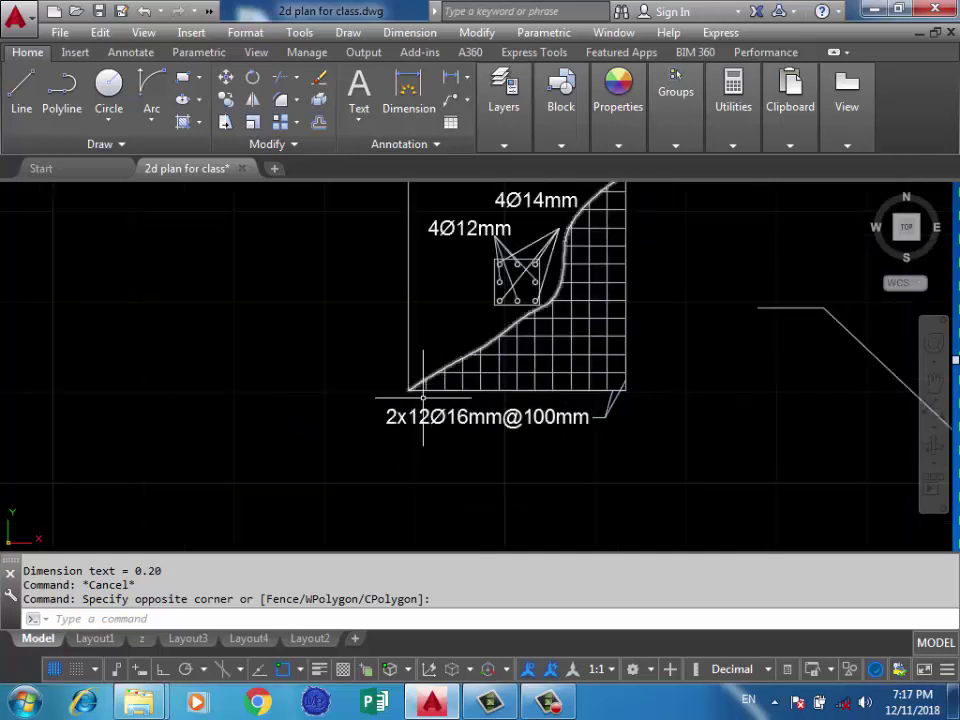
middle_drag(416, 437, 411, 447)
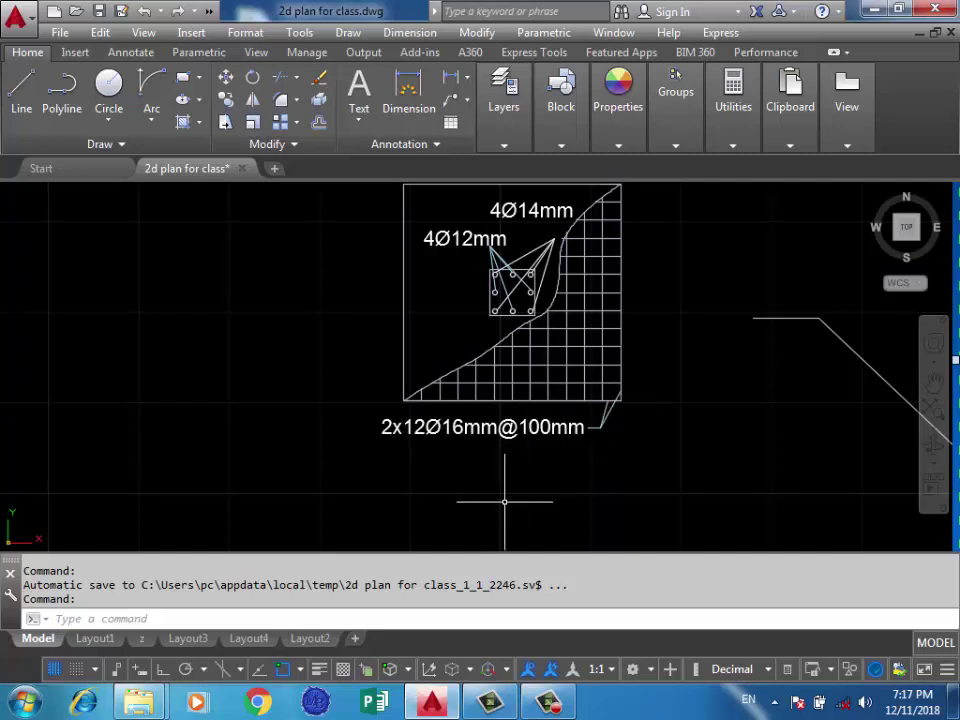
middle_drag(536, 408, 522, 470)
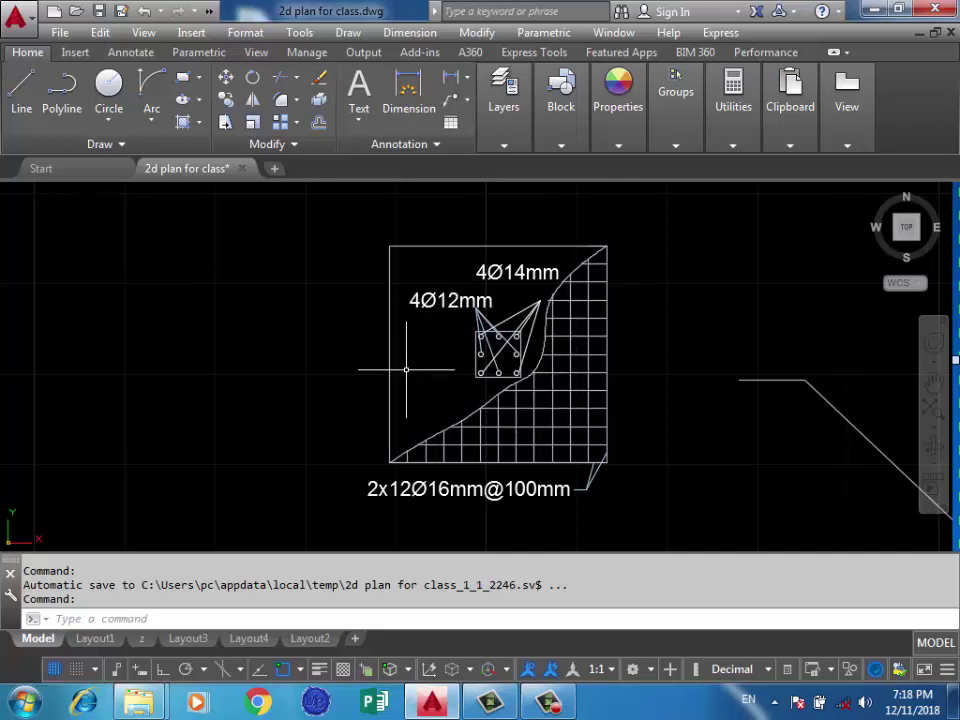
Zoom onto the column section with its 4Ø12mm and 4Ø14mm rebar labels
scroll(470, 389, up, 1)
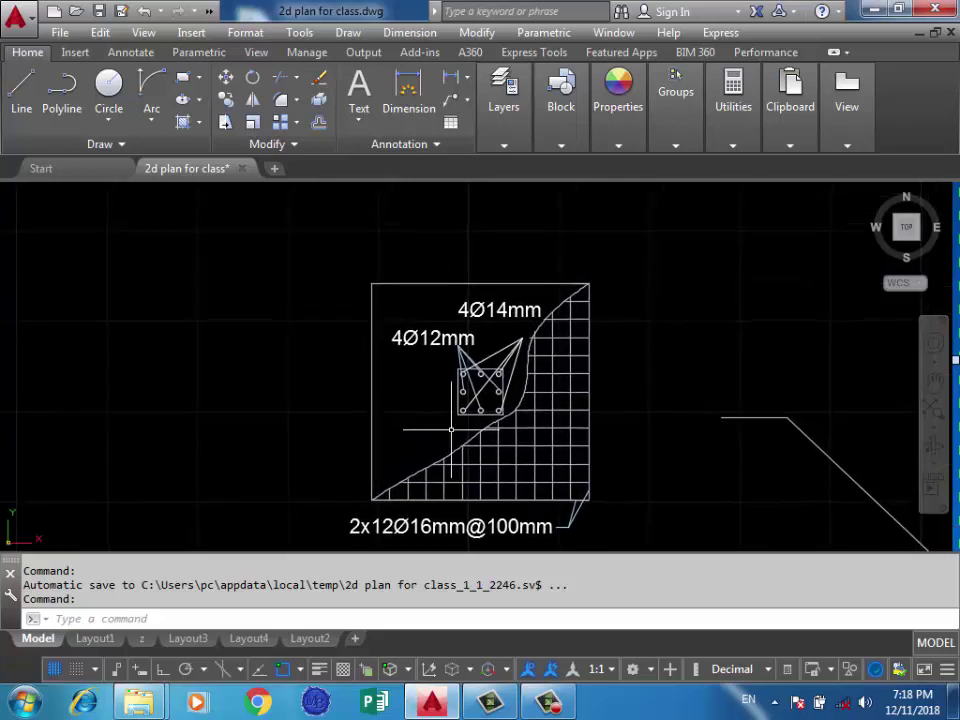
scroll(440, 410, up, 1)
scroll(413, 432, up, 1)
scroll(432, 409, down, 2)
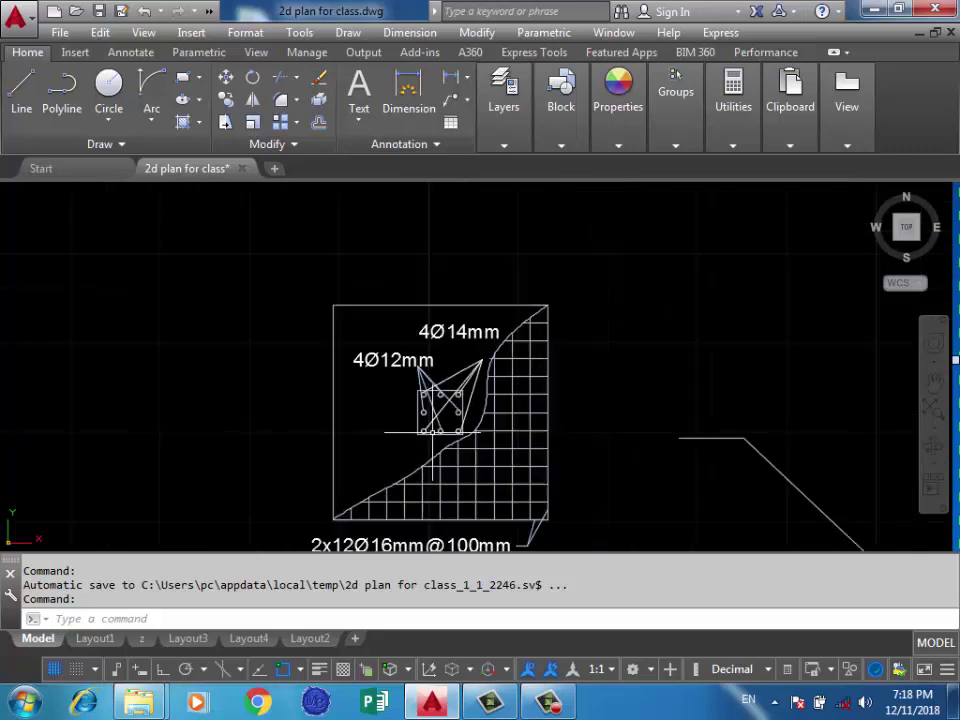
scroll(542, 392, down, 2)
scroll(535, 336, up, 3)
middle_drag(535, 336, 535, 405)
scroll(686, 321, up, 3)
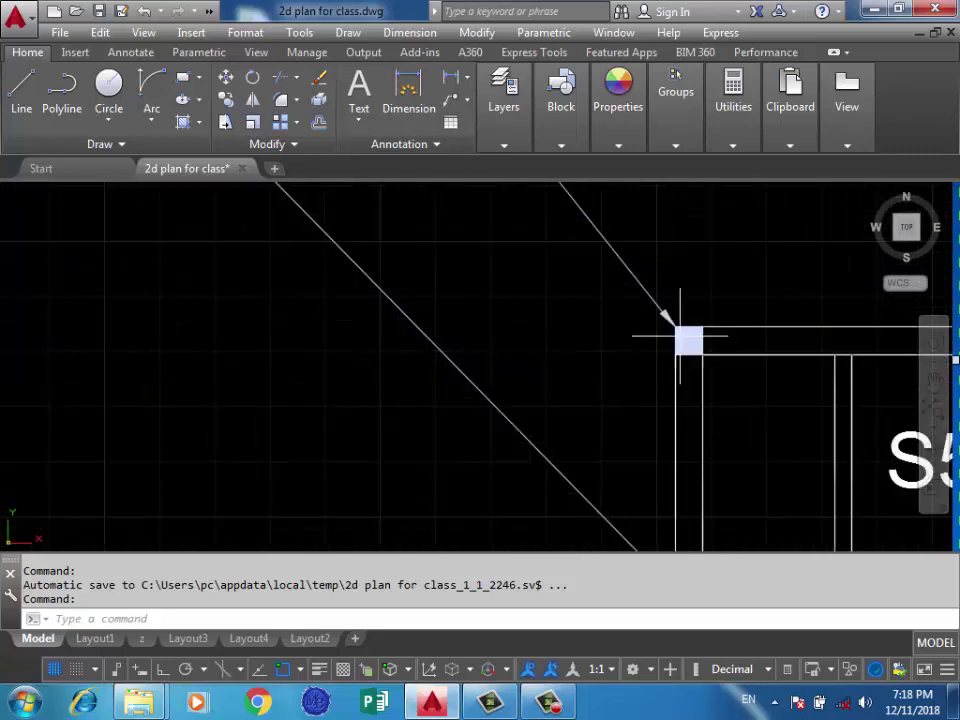
scroll(606, 429, down, 2)
scroll(560, 380, down, 2)
scroll(520, 300, up, 3)
scroll(525, 283, up, 2)
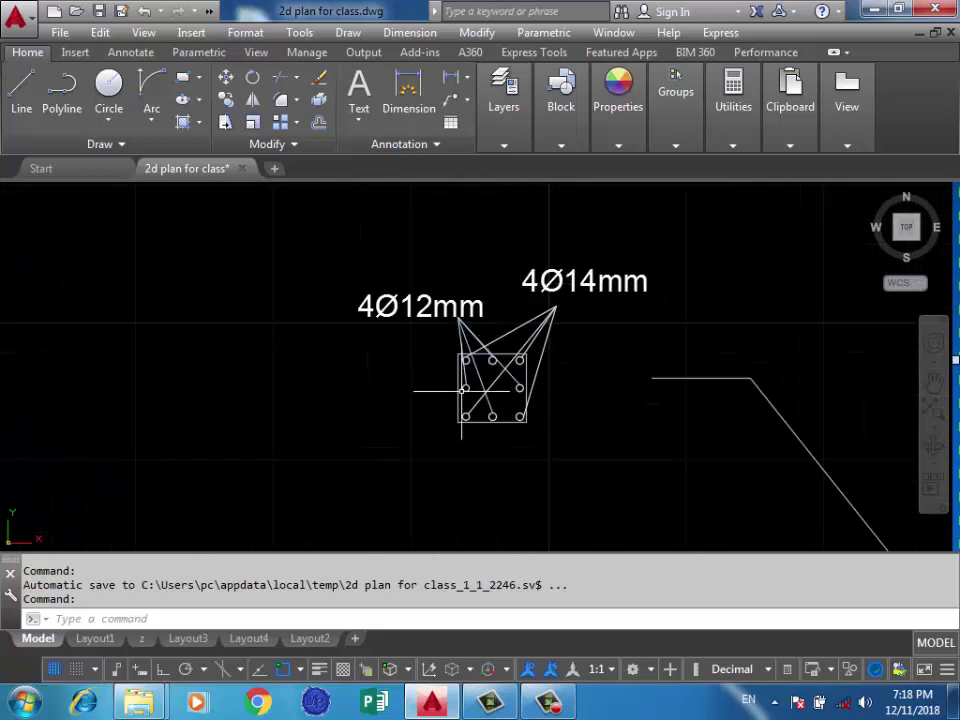
middle_drag(461, 396, 515, 397)
scroll(556, 418, up, 2)
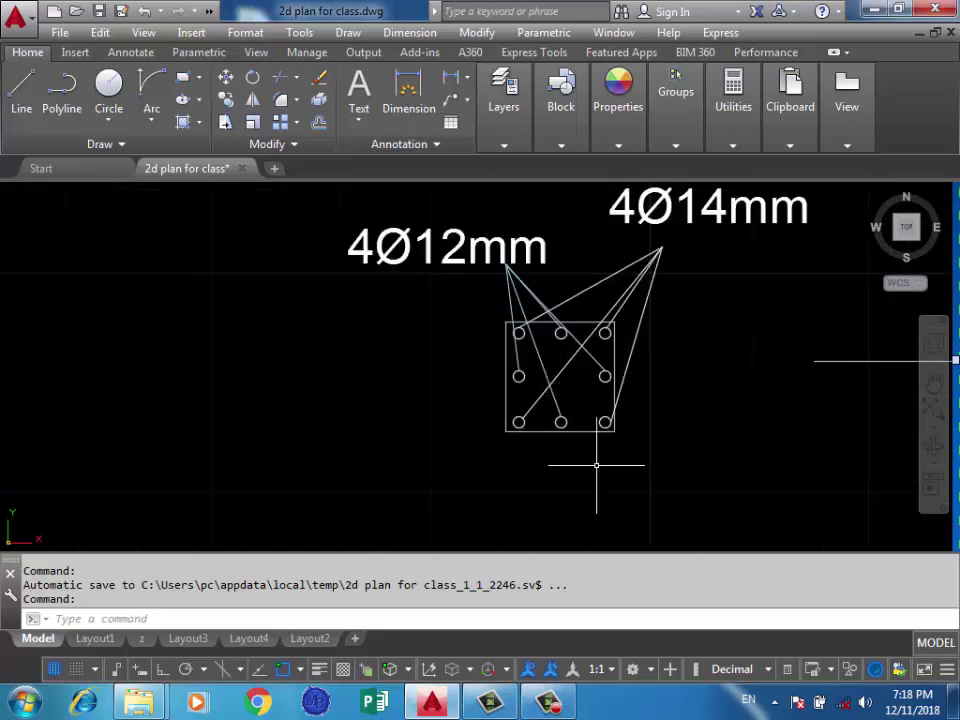
middle_drag(538, 418, 559, 442)
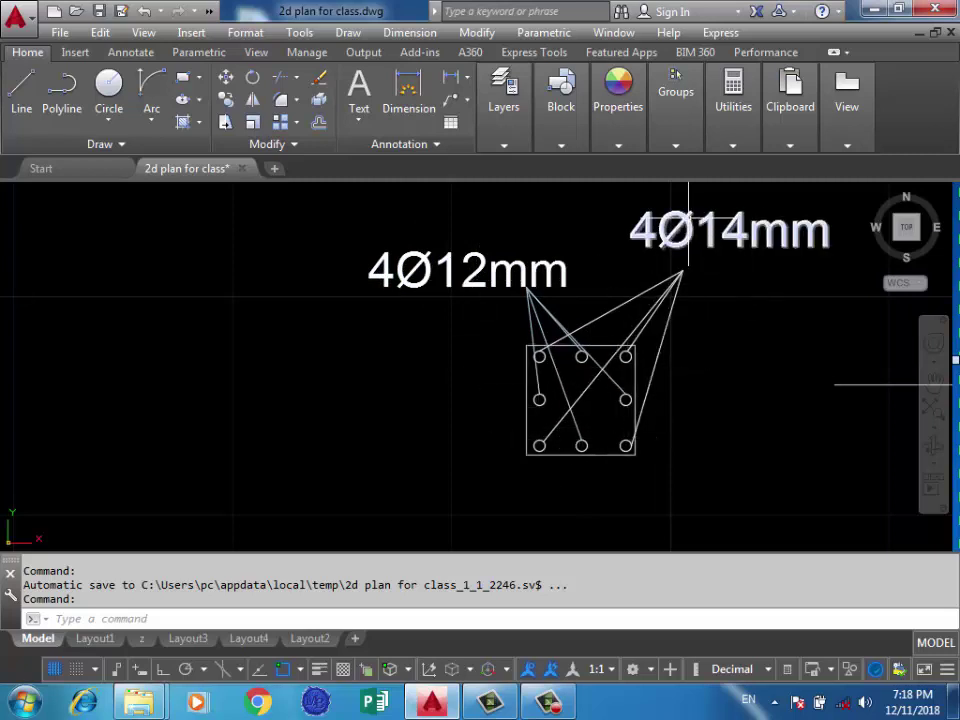
Zoom and pan from the S6 corner and column toward the ring beam section detail
scroll(657, 222, down, 5)
scroll(657, 240, down, 2)
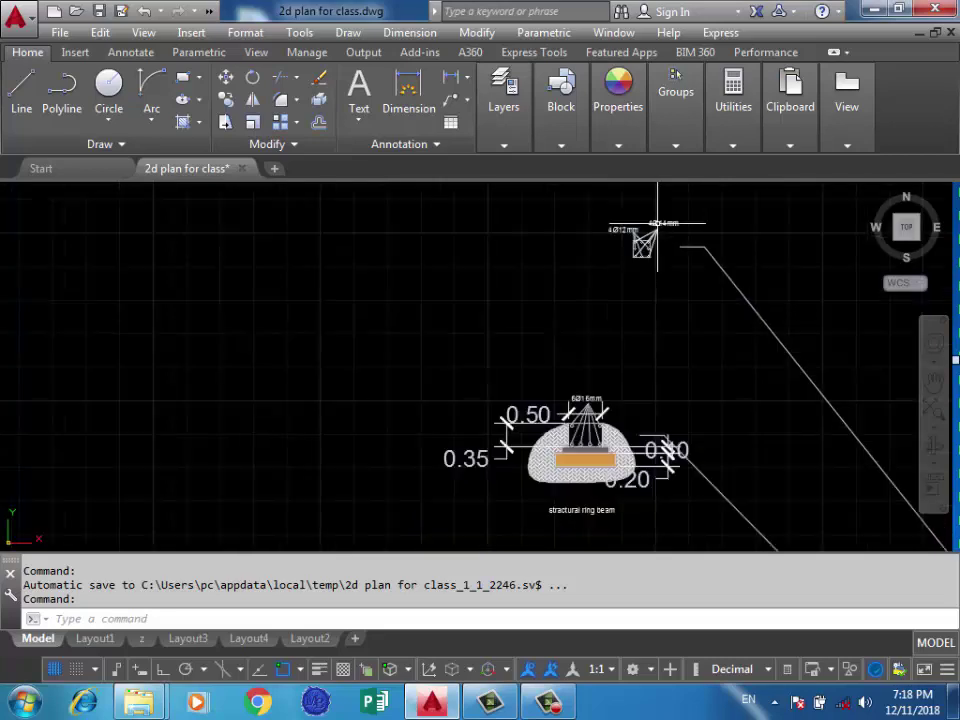
scroll(657, 240, down, 2)
middle_drag(643, 321, 621, 205)
scroll(621, 246, down, 1)
scroll(617, 358, up, 4)
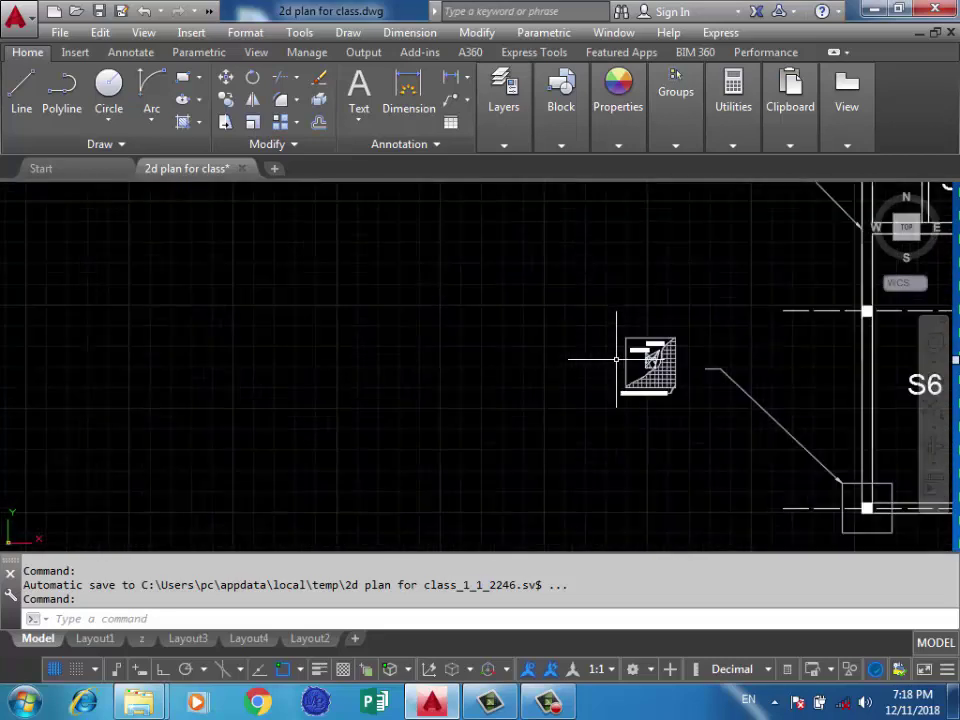
scroll(617, 358, up, 4)
scroll(700, 373, up, 4)
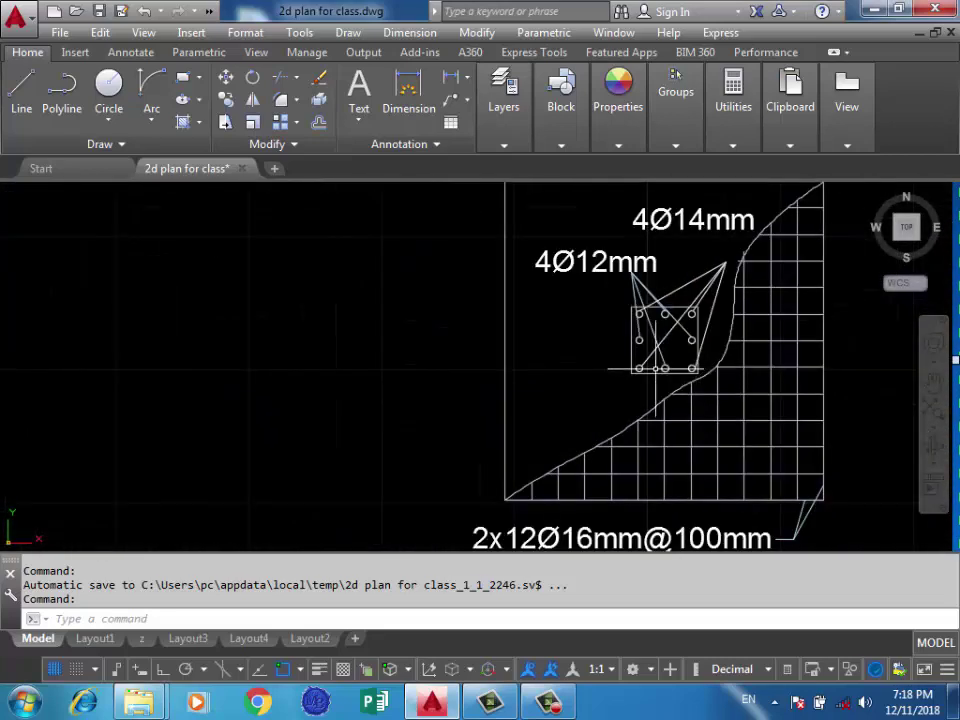
scroll(633, 377, down, 2)
scroll(640, 430, up, 4)
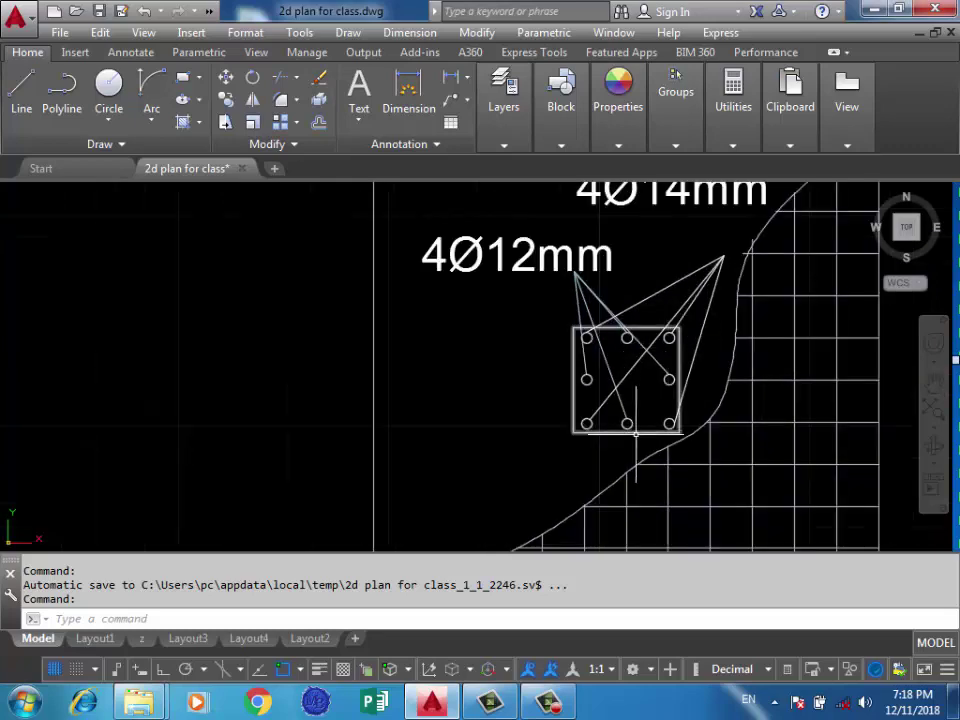
scroll(636, 444, down, 8)
scroll(636, 444, down, 4)
scroll(755, 380, up, 5)
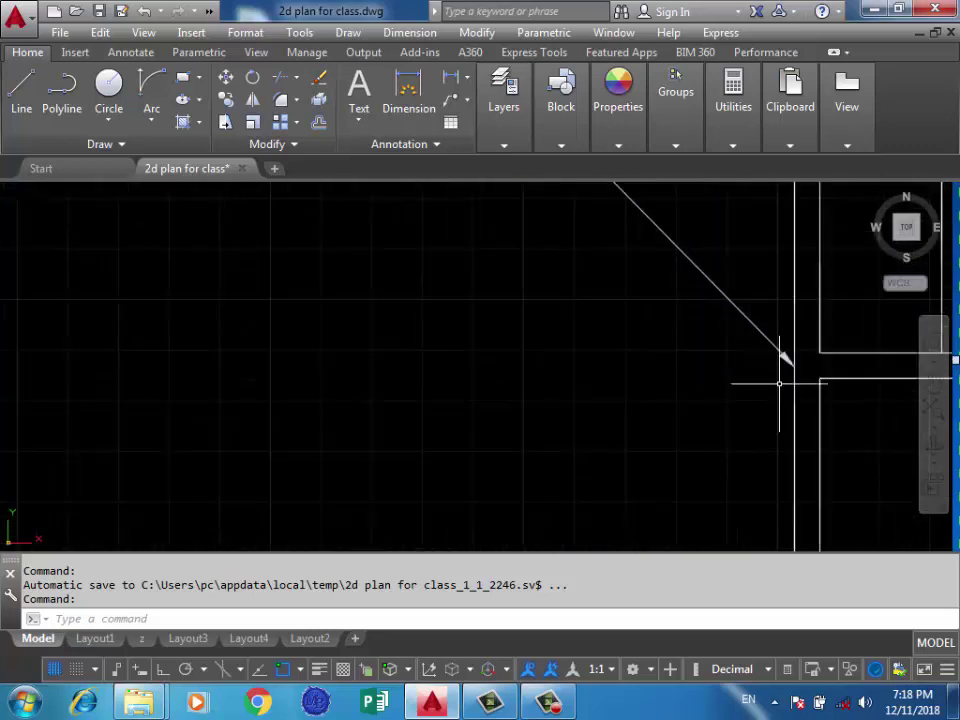
scroll(700, 360, down, 5)
scroll(639, 304, up, 5)
scroll(632, 322, up, 2)
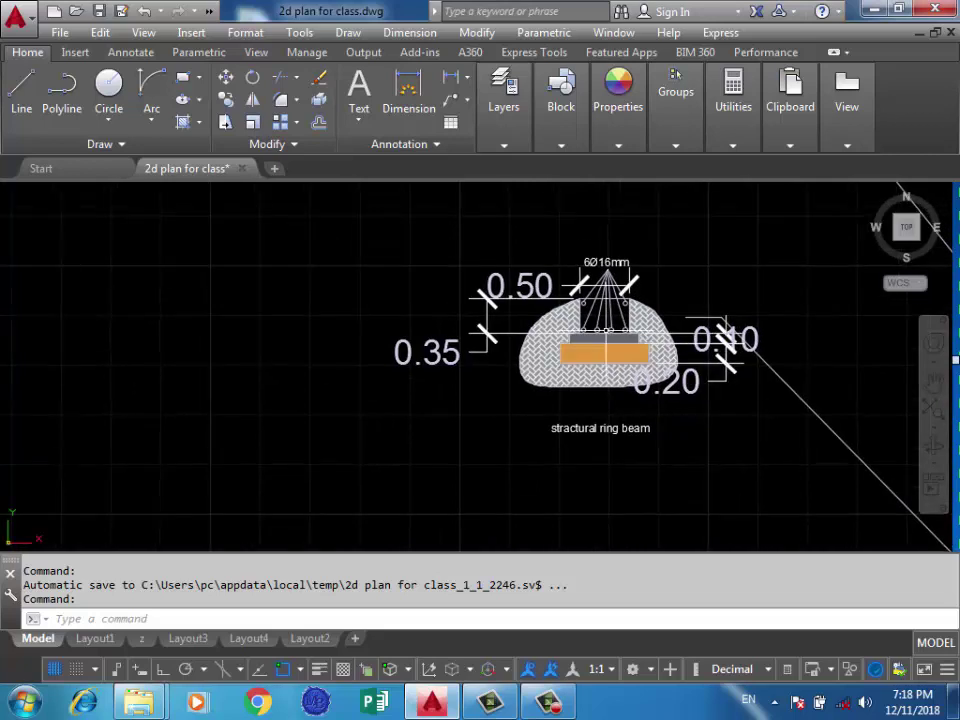
scroll(611, 329, up, 2)
scroll(612, 366, up, 2)
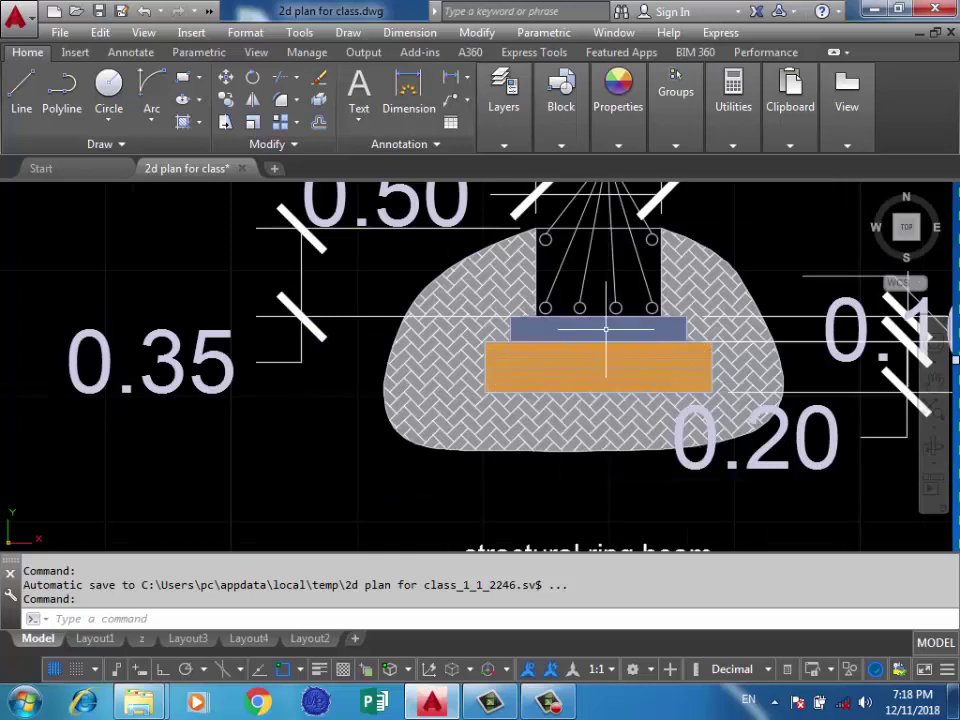
scroll(602, 348, up, 2)
scroll(602, 348, down, 3)
scroll(550, 348, down, 2)
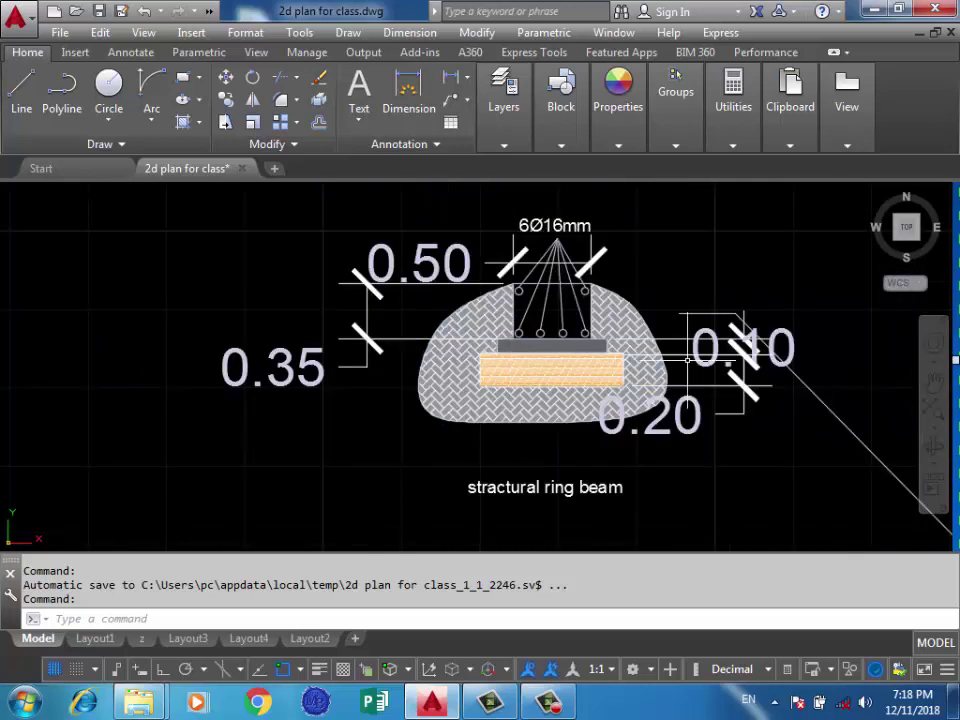
scroll(550, 350, up, 2)
scroll(570, 380, up, 1)
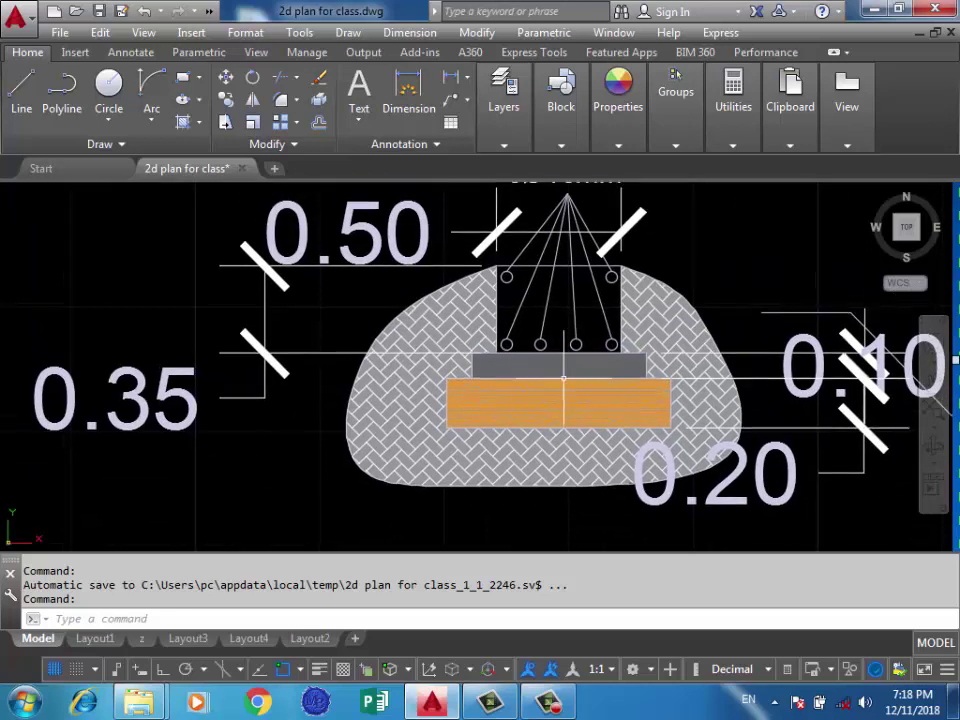
Pan across the ring beam detail to check its 6Ø16mm label and 0.50 dimension
mouse_move(568, 347)
middle_down()
mouse_move(576, 392)
mouse_move(600, 364)
mouse_move(623, 369)
middle_up()
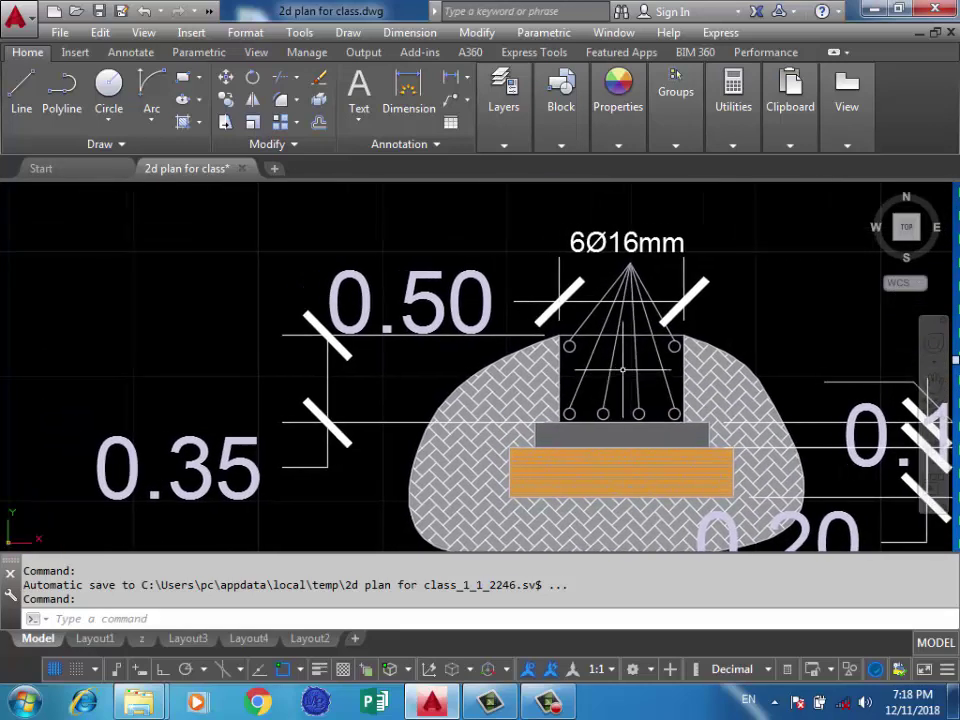
middle_drag(446, 398, 484, 376)
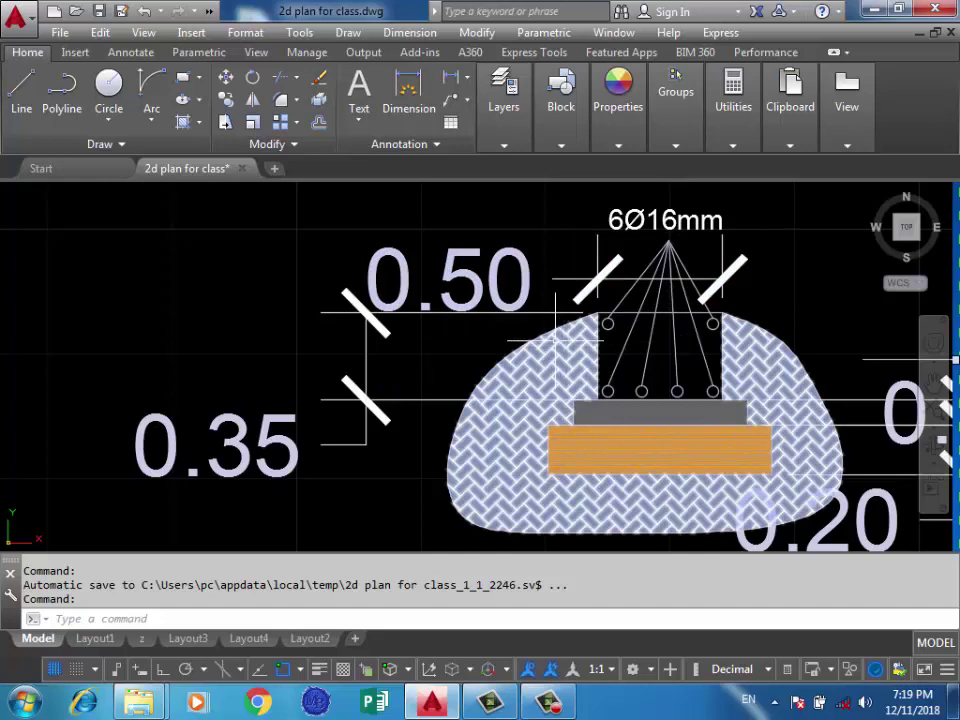
middle_drag(502, 340, 531, 358)
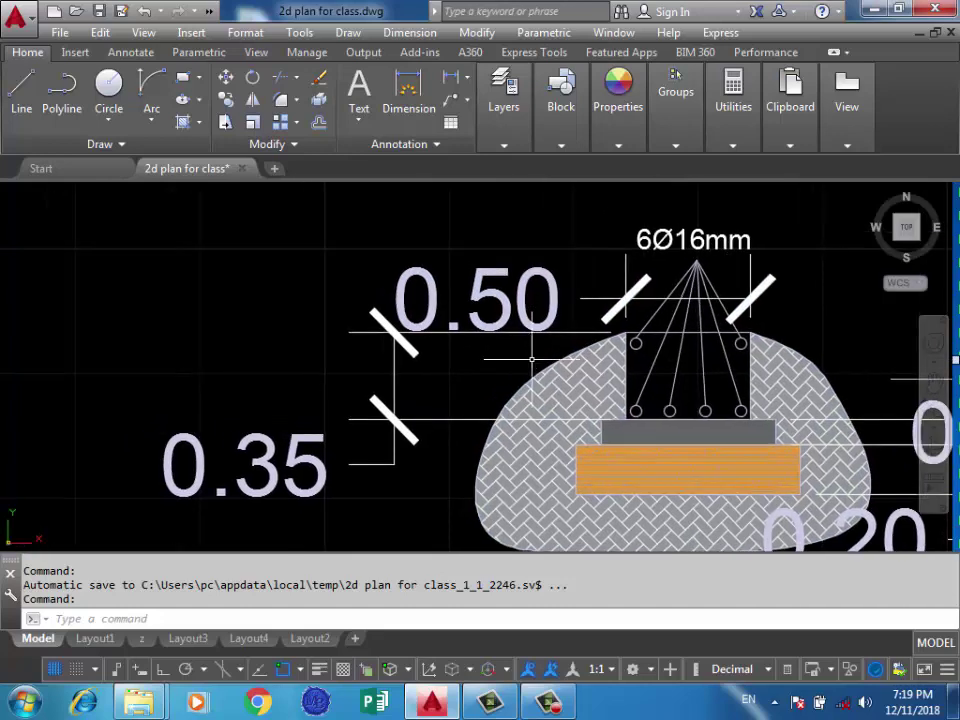
middle_drag(463, 336, 423, 353)
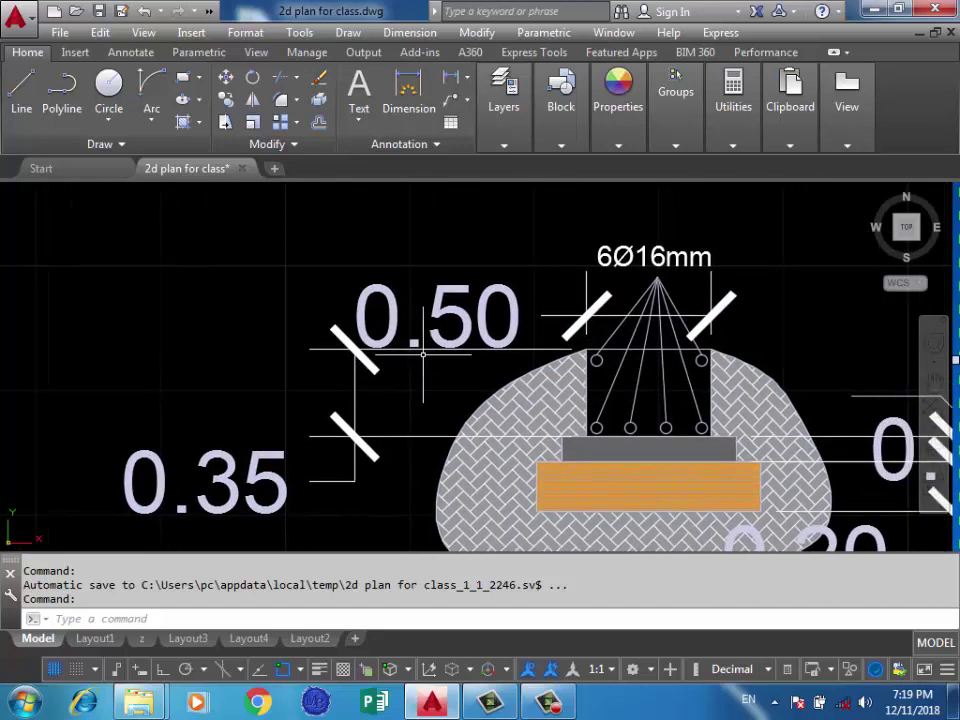
scroll(423, 362, down, 2)
scroll(554, 362, up, 2)
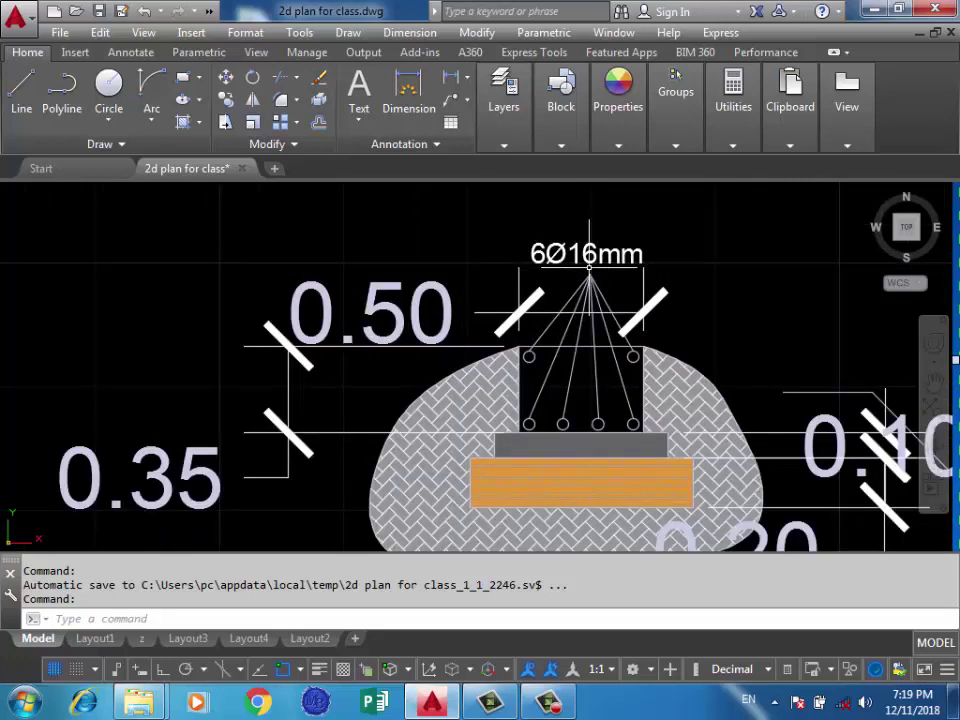
scroll(589, 255, up, 5)
scroll(559, 264, down, 3)
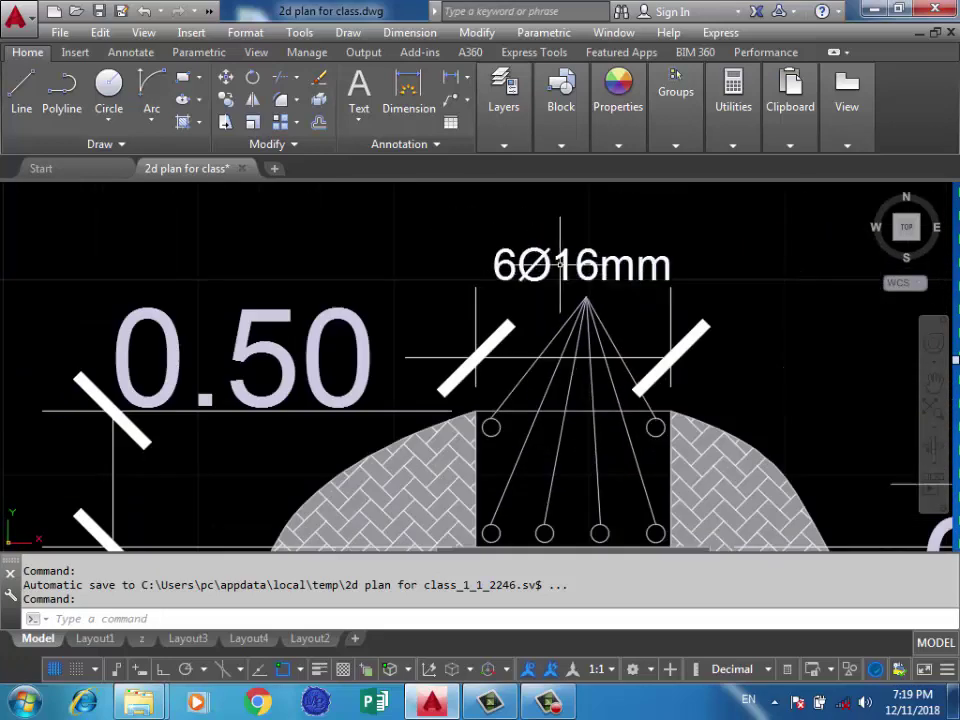
scroll(559, 264, down, 4)
scroll(540, 245, up, 1)
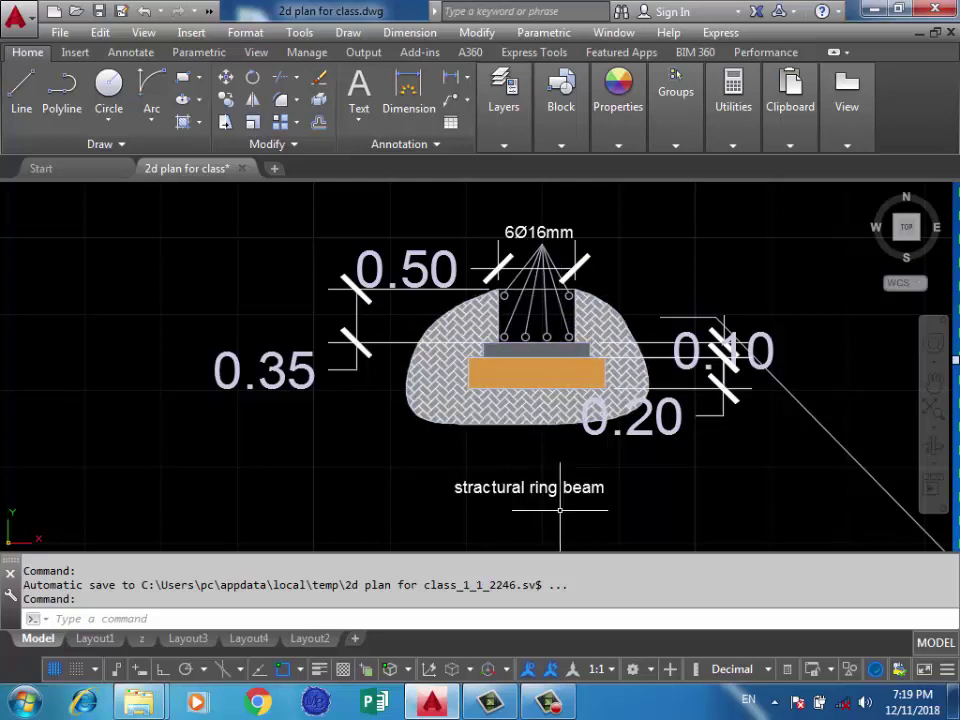
Zoom out to show the whole slab plan
scroll(587, 513, down, 1)
scroll(605, 350, down, 5)
scroll(614, 286, down, 1)
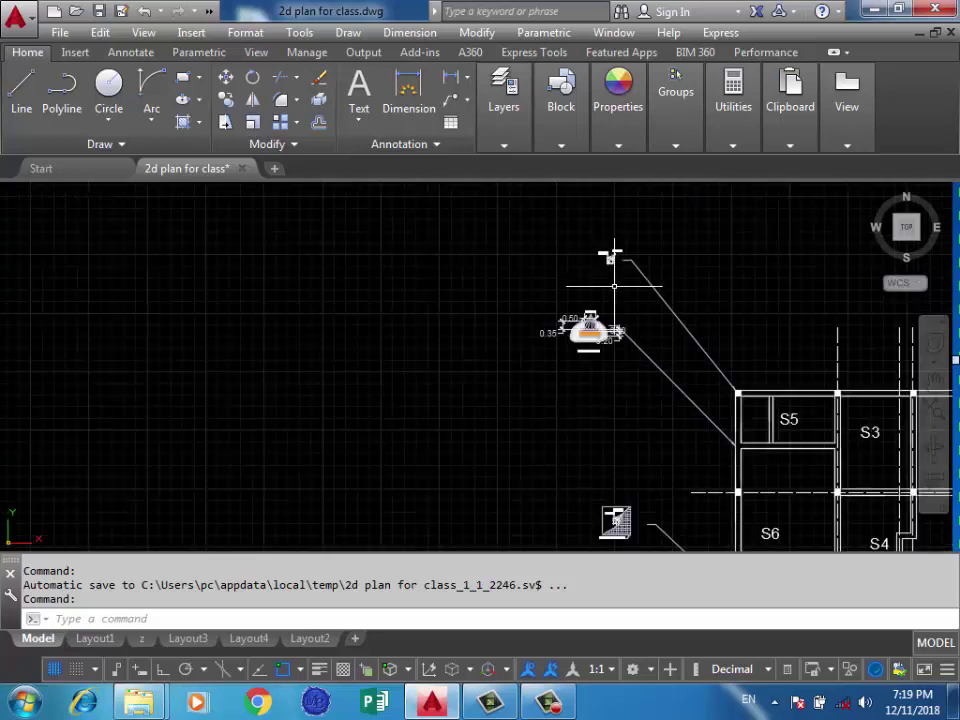
scroll(579, 390, down, 4)
middle_drag(579, 390, 681, 231)
scroll(639, 332, down, 3)
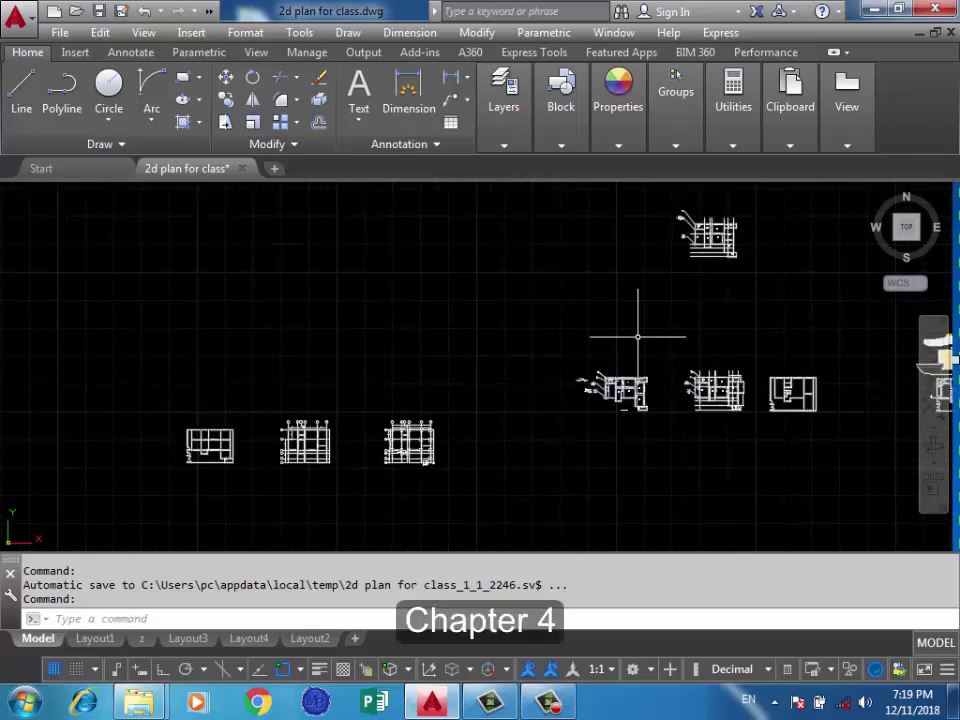
scroll(603, 409, up, 3)
scroll(460, 375, down, 2)
scroll(460, 375, up, 2)
scroll(514, 338, up, 6)
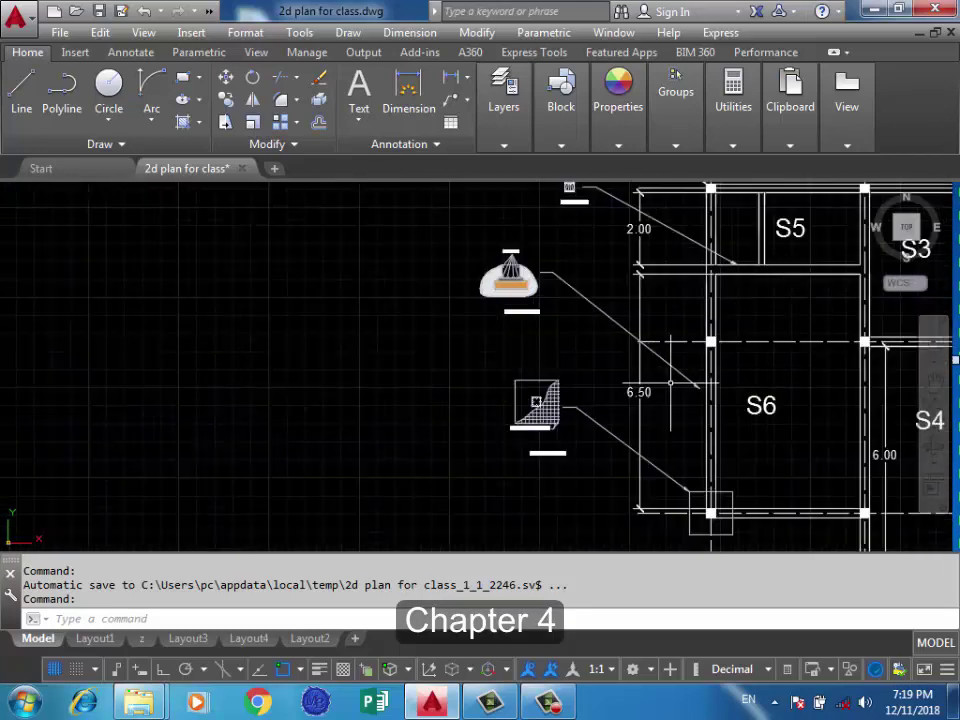
Zoom in on the structural beam symbol among slabs S5, S3, S6 and S4
mouse_move(514, 338)
middle_down()
mouse_move(495, 458)
mouse_move(446, 491)
middle_up()
scroll(500, 318, up, 3)
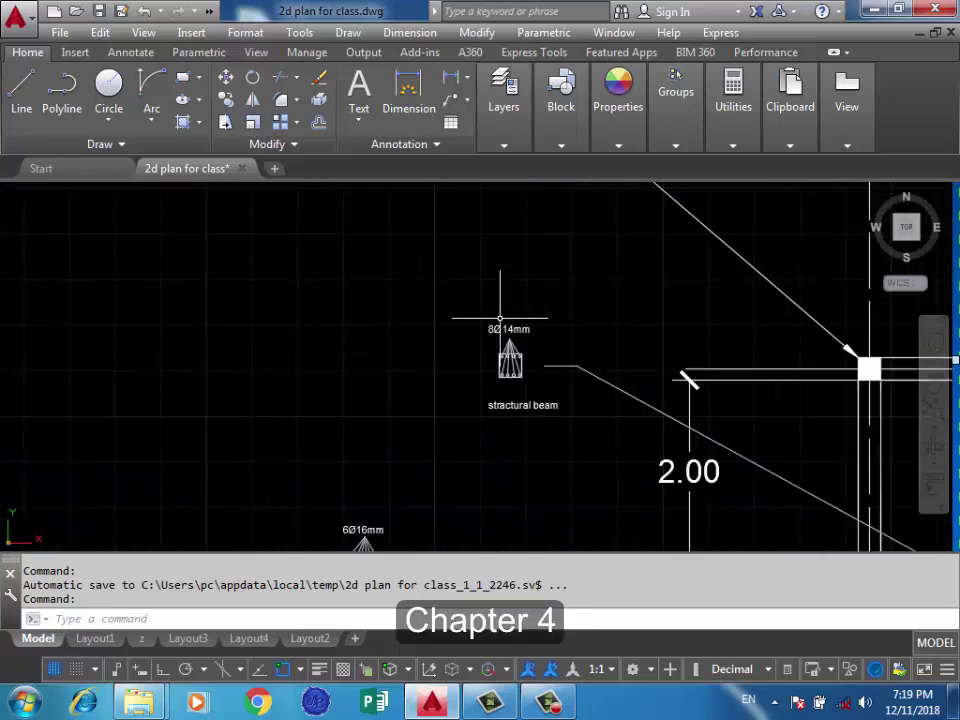
scroll(512, 398, down, 2)
scroll(525, 321, up, 3)
scroll(525, 253, down, 2)
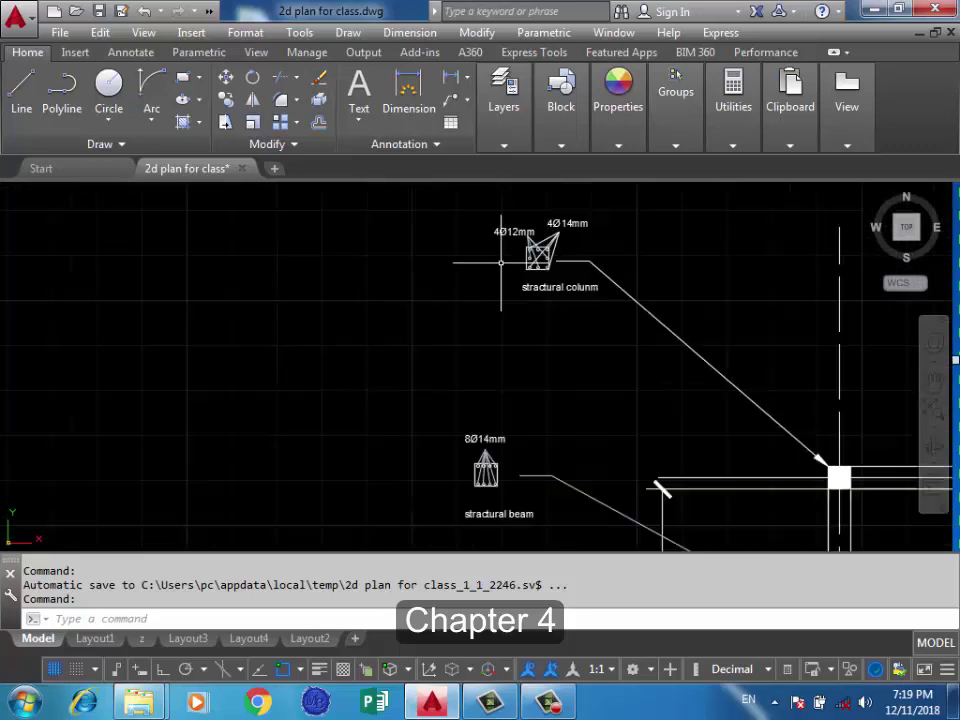
scroll(560, 275, down, 1)
scroll(672, 298, down, 2)
mouse_move(542, 435)
middle_down()
mouse_move(516, 360)
mouse_move(510, 399)
middle_up()
scroll(532, 318, up, 3)
Window-select the structural beam callout with its 8Ø14mm label and leader for copying
click(613, 221)
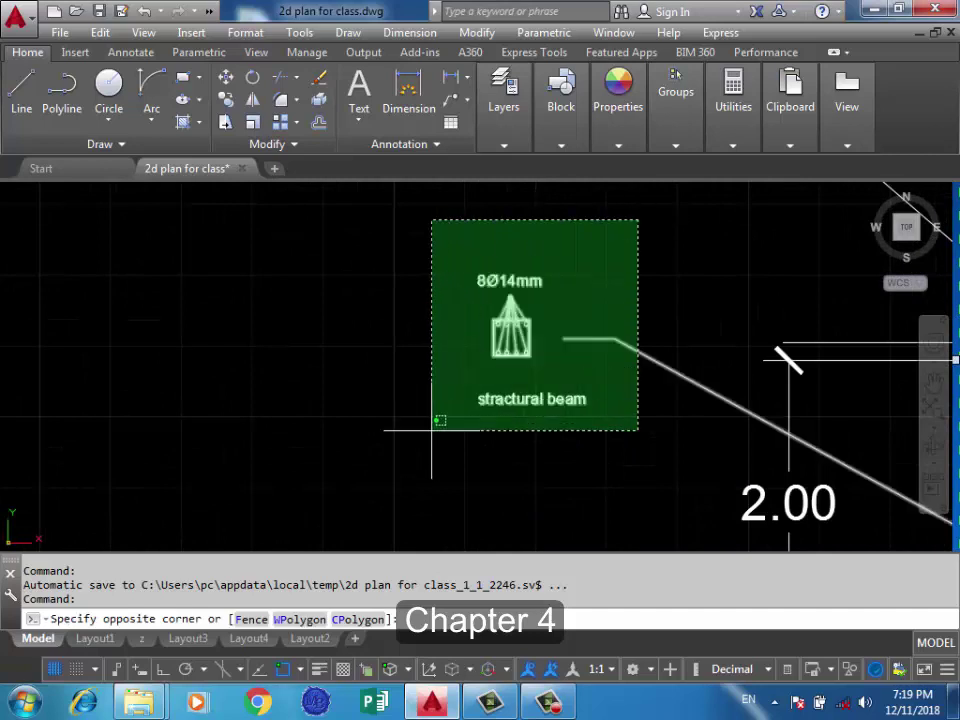
click(406, 416)
text(co)
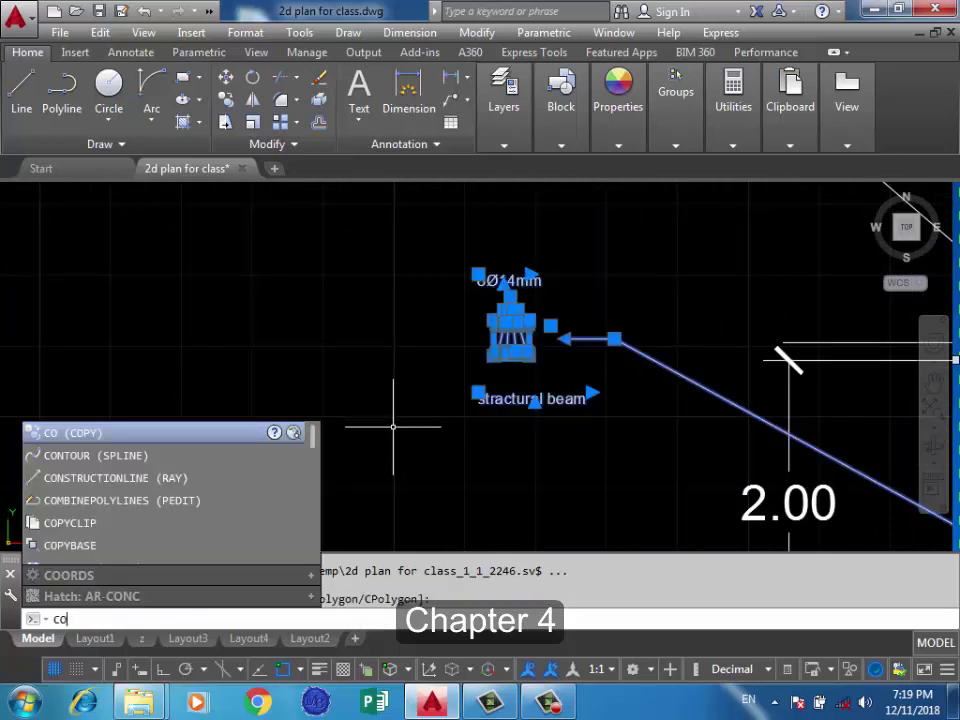
key(Return)
scroll(396, 428, down, 2)
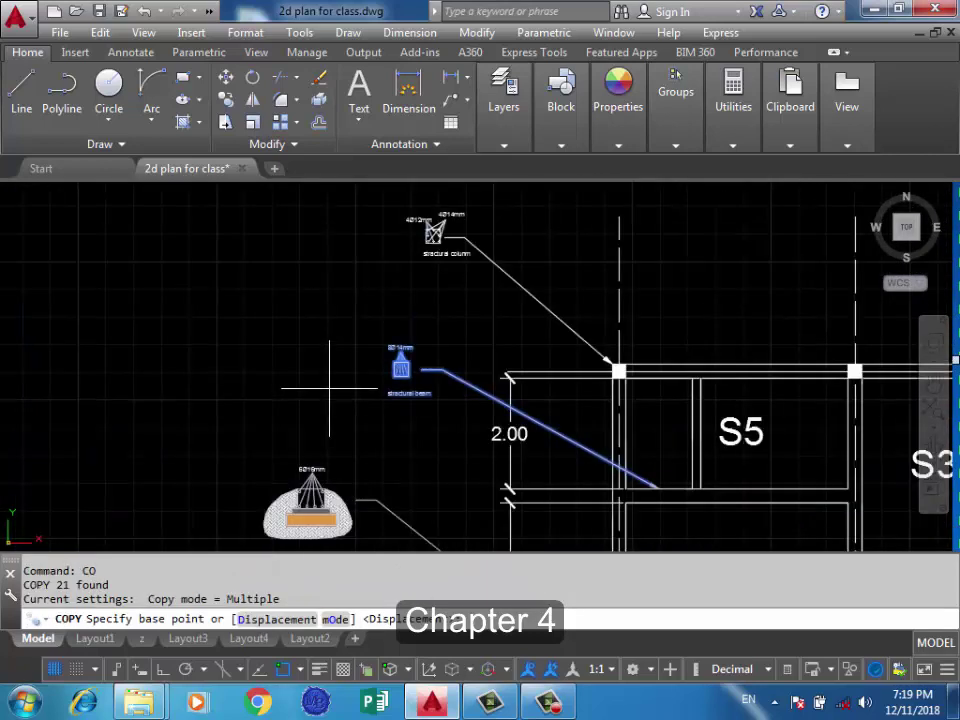
scroll(495, 367, up, 2)
scroll(560, 360, down, 2)
scroll(740, 370, up, 4)
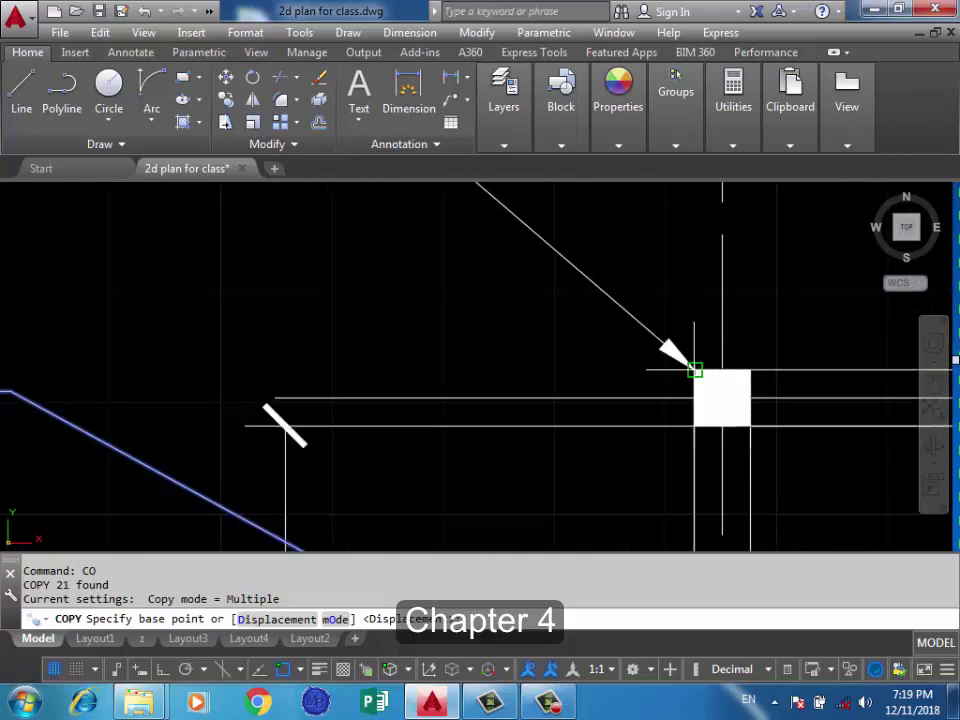
Copy the callout from the column corner base point to a spot up and left
click(692, 371)
scroll(630, 490, down, 5)
scroll(626, 450, down, 3)
scroll(620, 340, up, 3)
scroll(640, 430, up, 2)
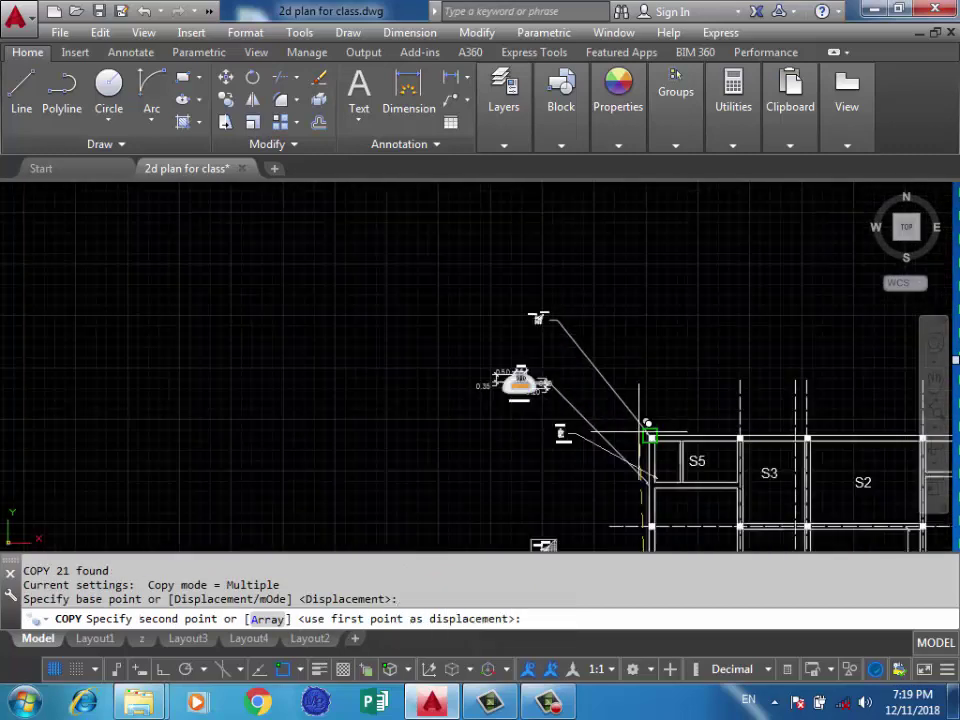
scroll(670, 440, up, 3)
click(608, 318)
scroll(560, 290, down, 2)
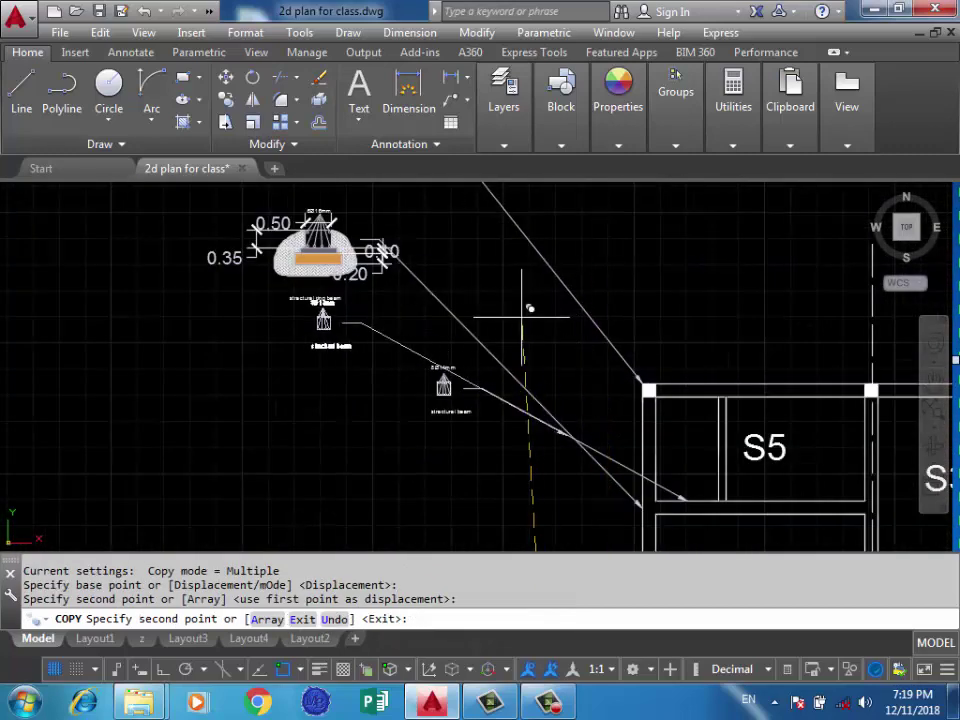
key(Return)
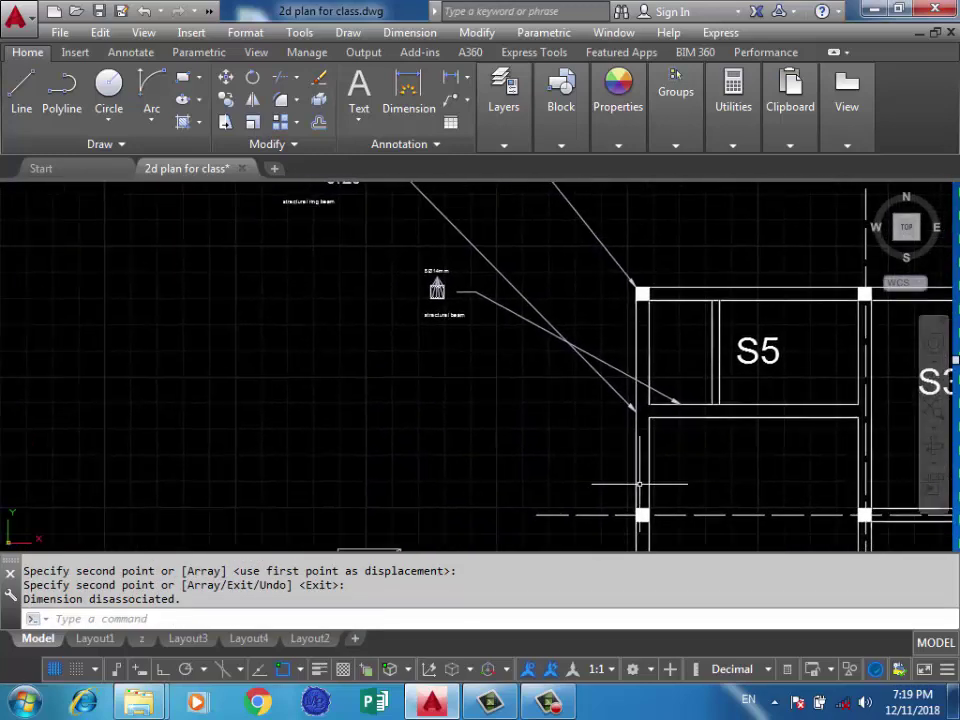
Zoom and pan around slab S5 onto the enlarged 8Ø14mm beam section detail
scroll(640, 481, down, 3)
scroll(640, 481, up, 4)
scroll(520, 317, down, 2)
scroll(641, 439, down, 1)
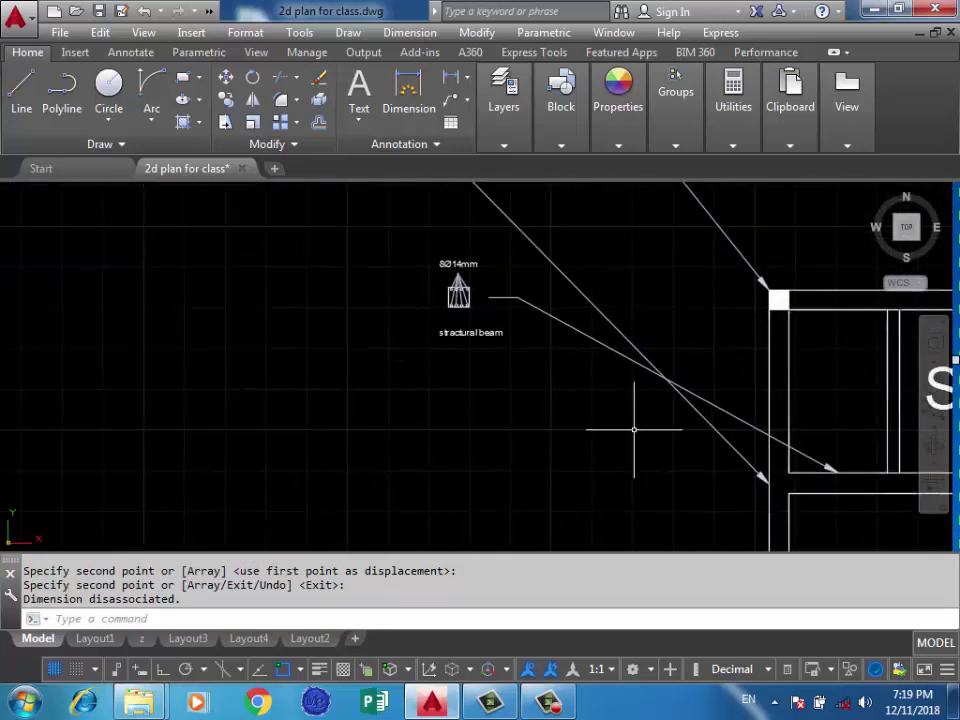
scroll(528, 298, down, 1)
middle_drag(528, 298, 383, 211)
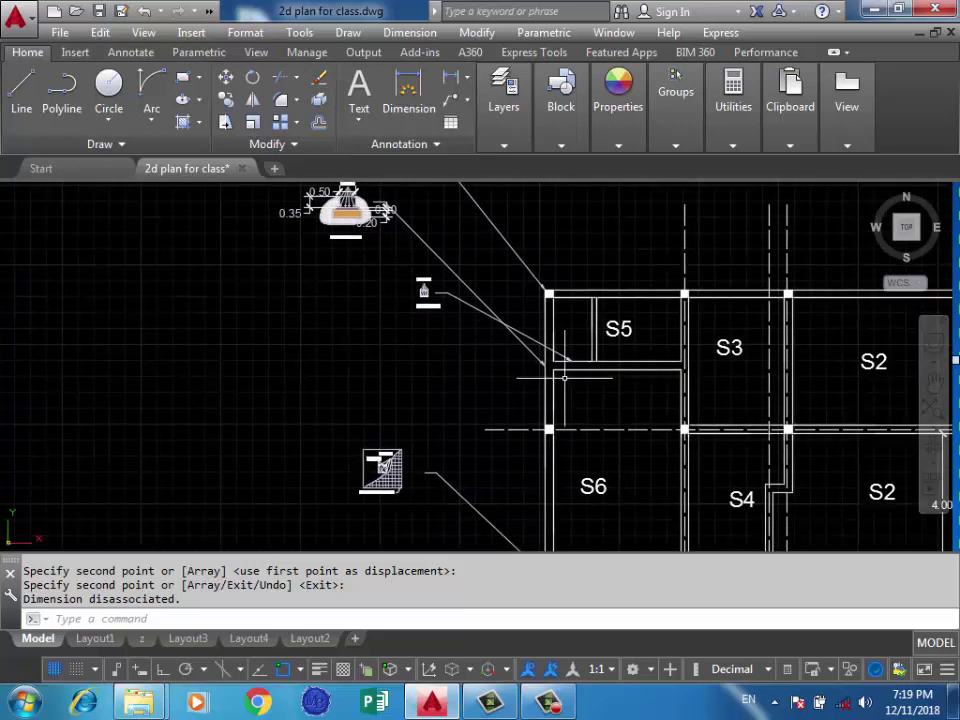
scroll(540, 367, up, 4)
mouse_move(540, 367)
middle_down()
mouse_move(761, 422)
mouse_move(697, 451)
middle_up()
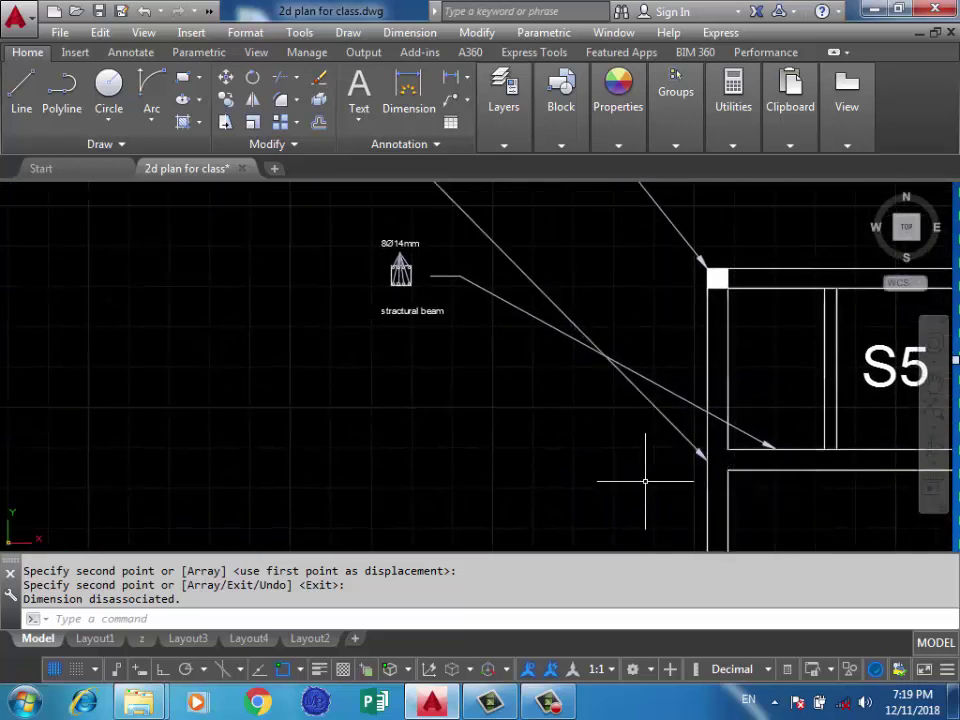
scroll(573, 421, down, 2)
scroll(456, 324, up, 5)
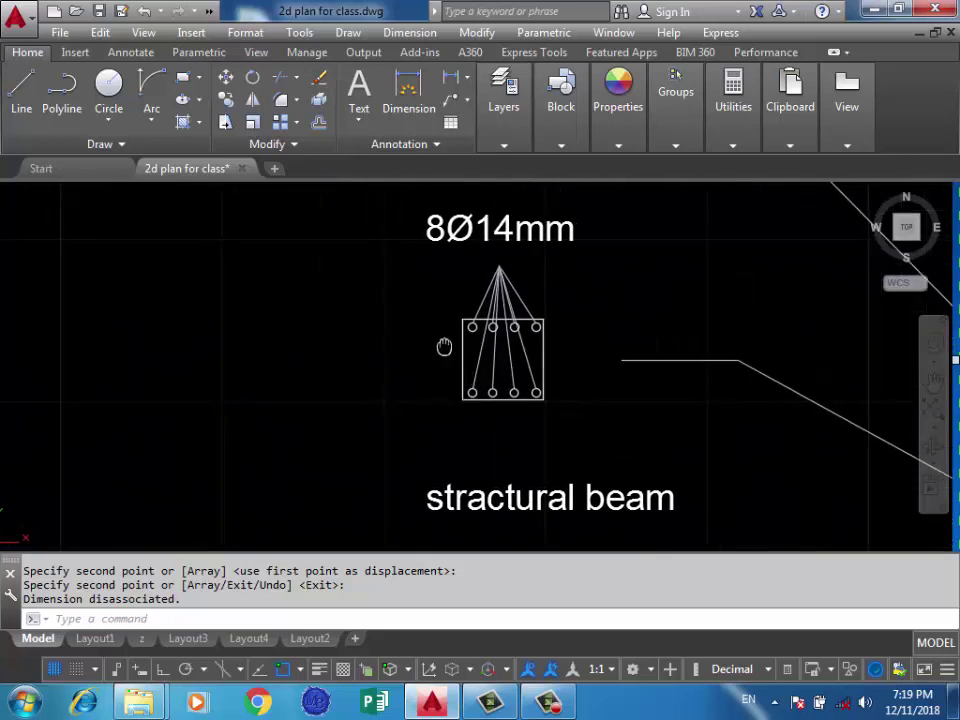
middle_drag(446, 343, 430, 339)
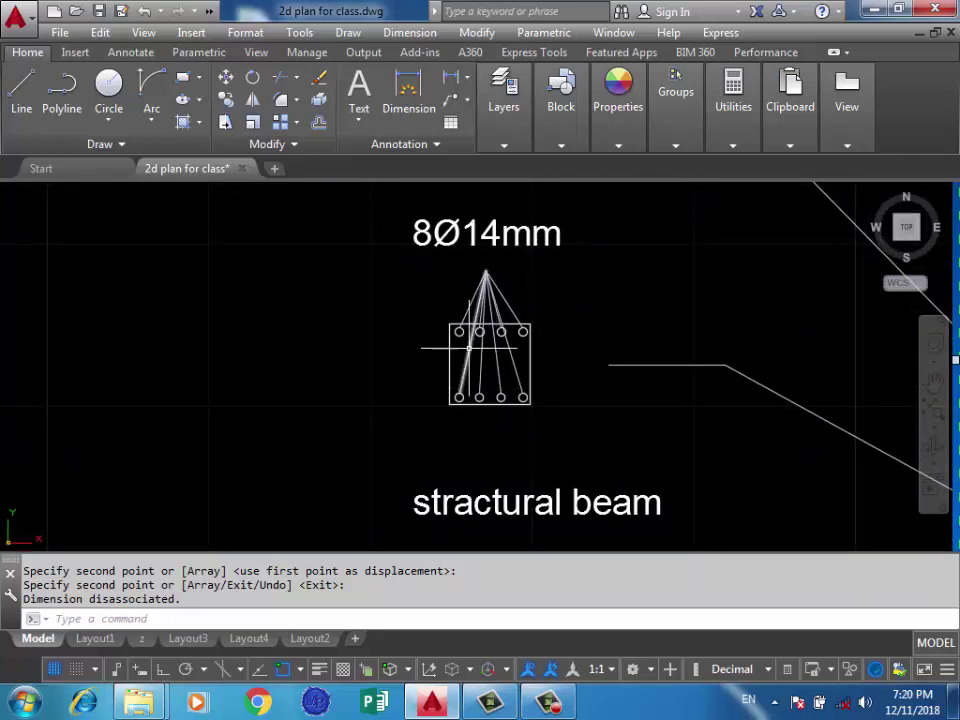
scroll(488, 345, up, 2)
scroll(485, 395, down, 2)
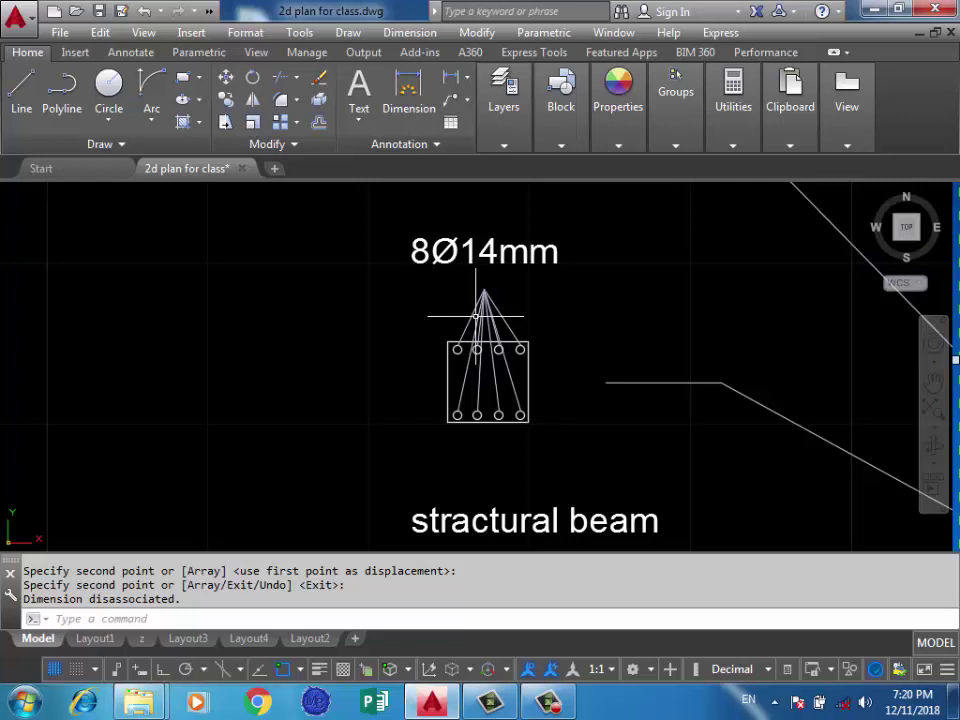
Window over empty space beside the beam detail, then re-inspect the 8Ø14mm label
click(207, 266)
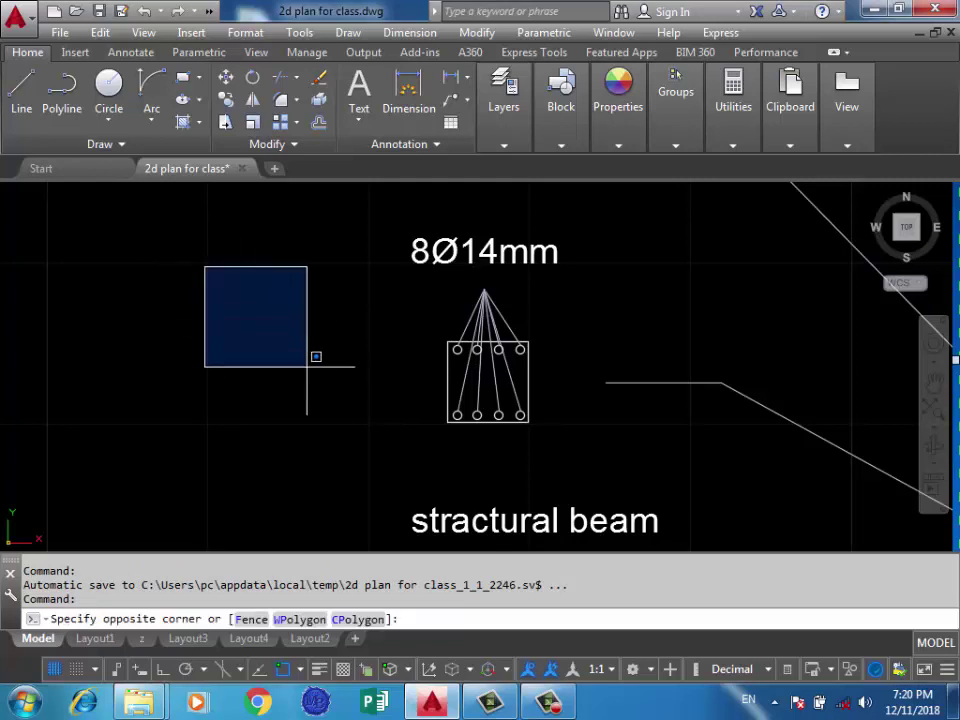
click(368, 410)
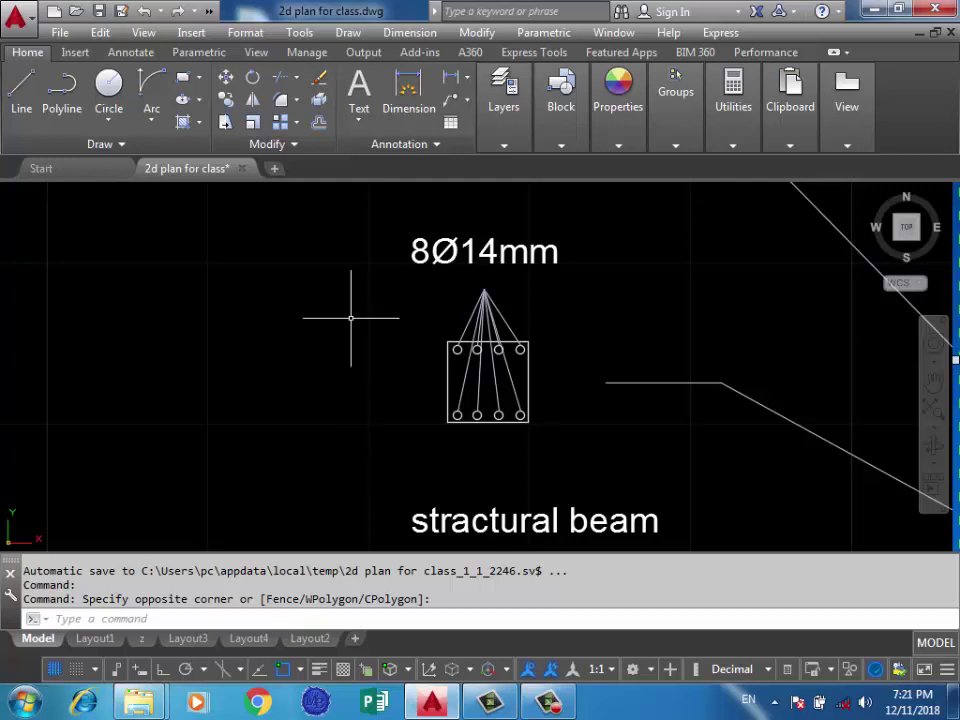
scroll(421, 402, up, 2)
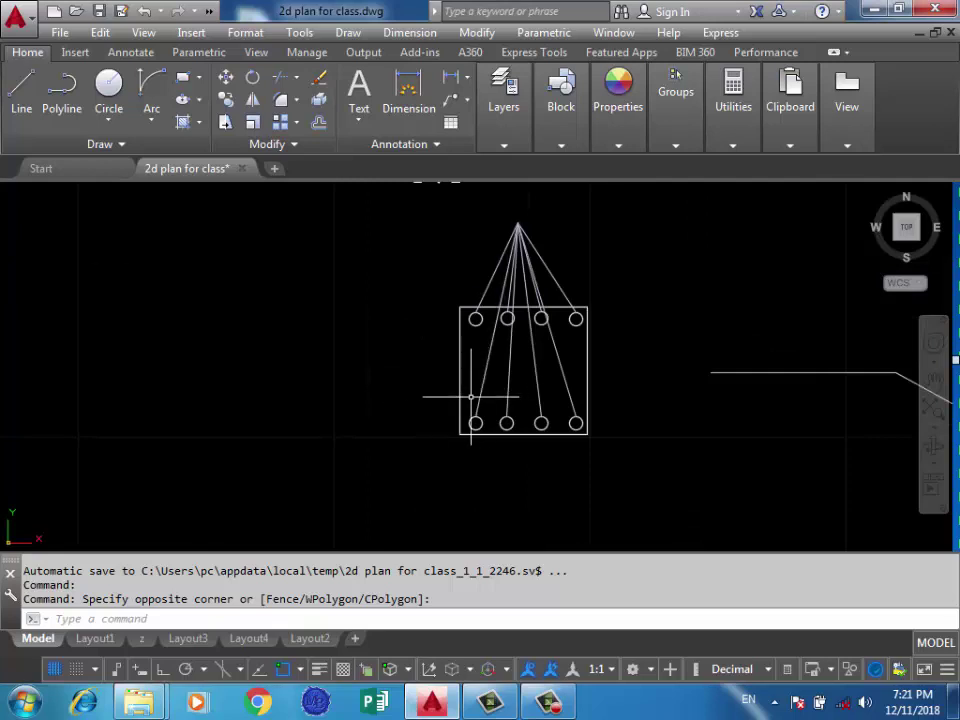
middle_drag(461, 397, 514, 403)
scroll(550, 368, down, 2)
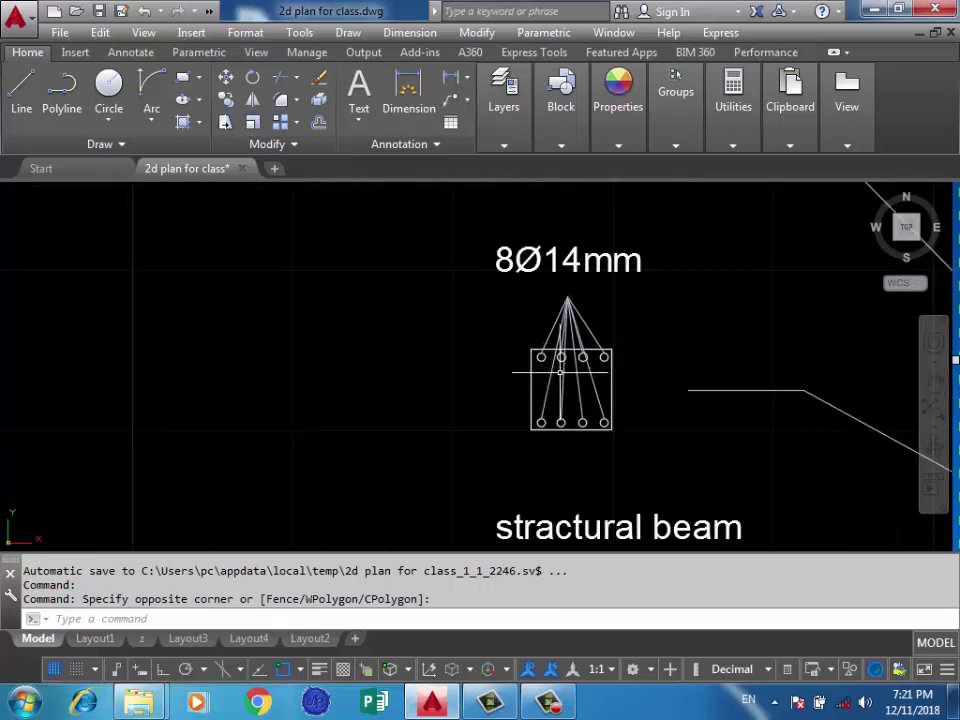
scroll(550, 386, up, 2)
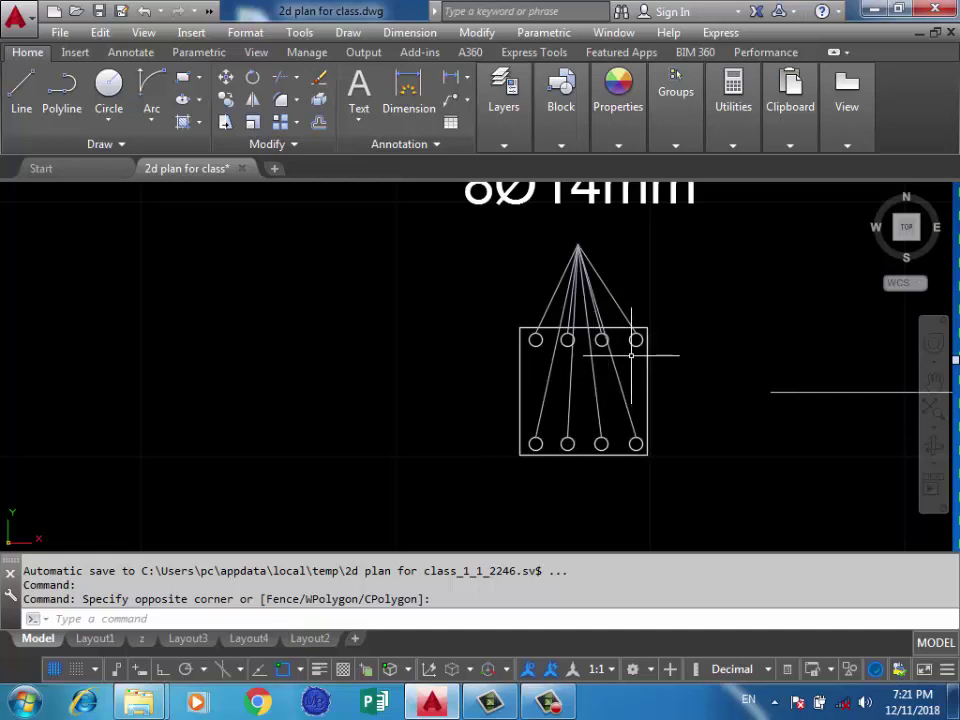
scroll(640, 354, down, 4)
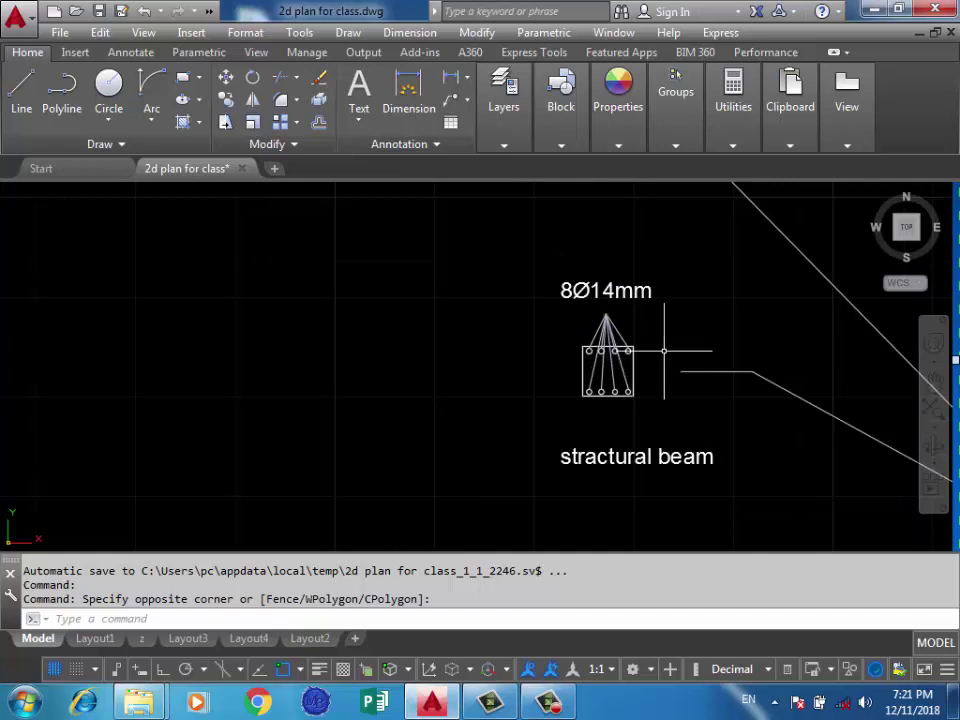
scroll(617, 358, up, 4)
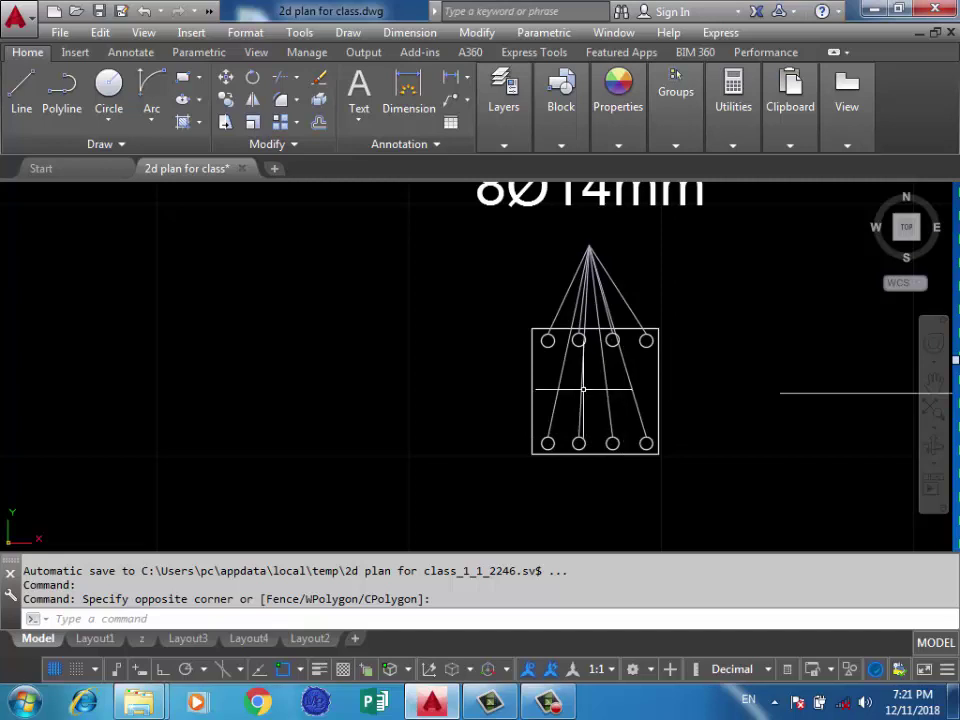
scroll(613, 381, down, 2)
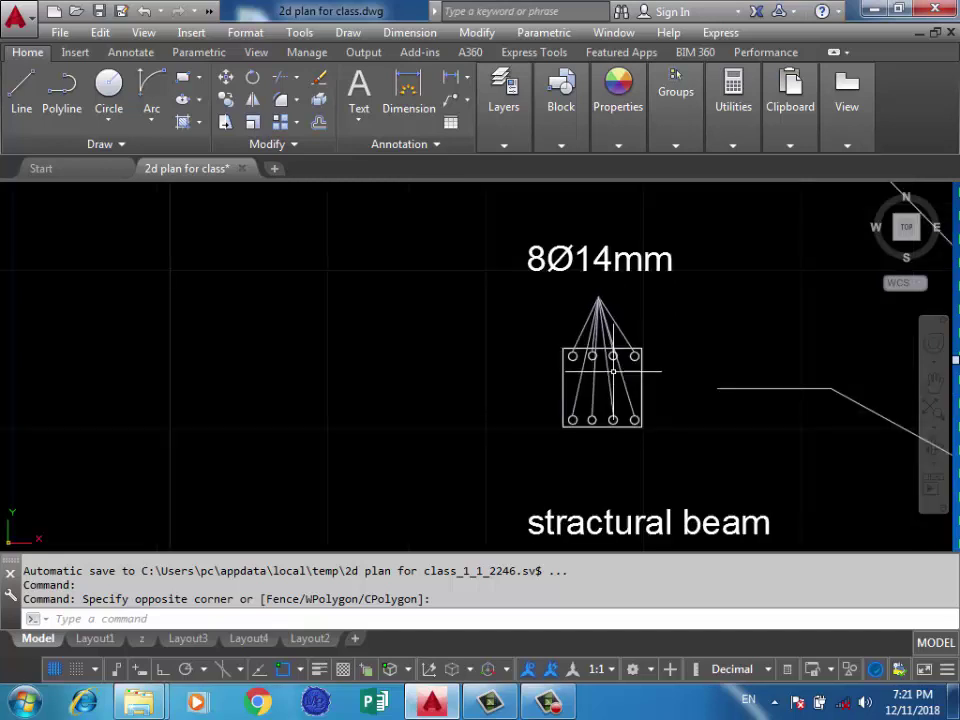
scroll(613, 381, up, 2)
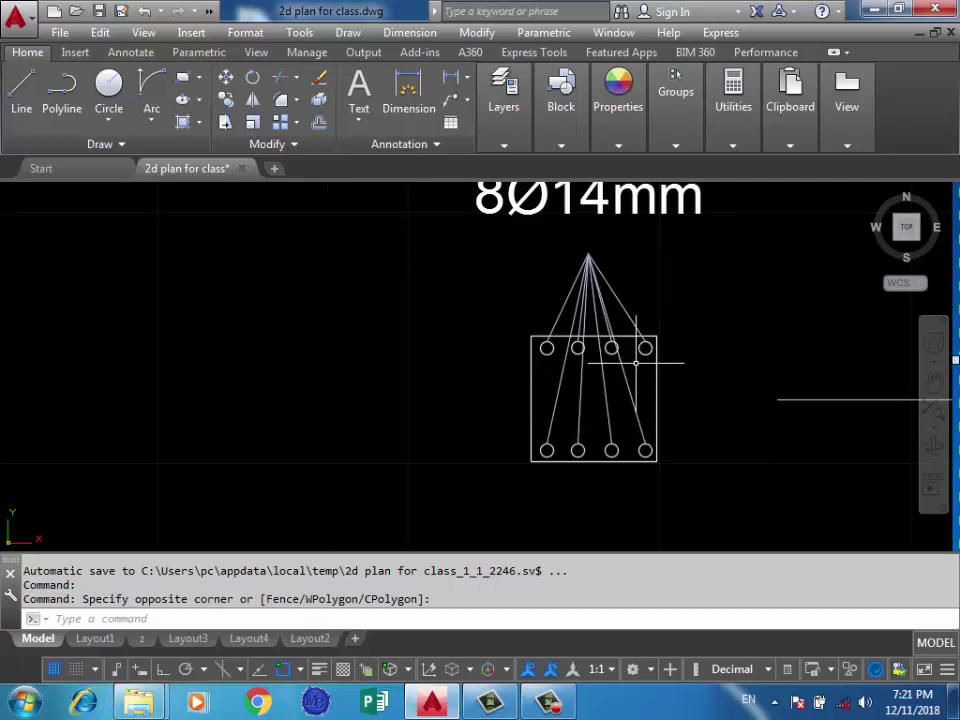
scroll(576, 343, down, 2)
Zoom out from the beam section onto slabs S1–S8 with their Ø12@15cm c/c labels
middle_drag(588, 362, 558, 339)
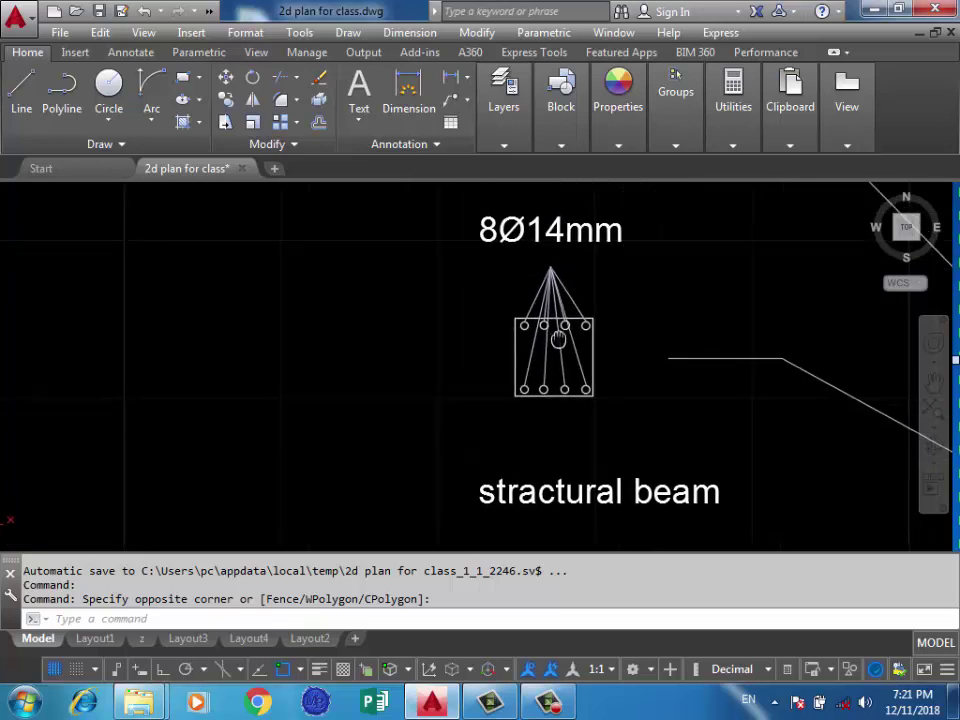
scroll(549, 399, down, 3)
scroll(530, 340, up, 3)
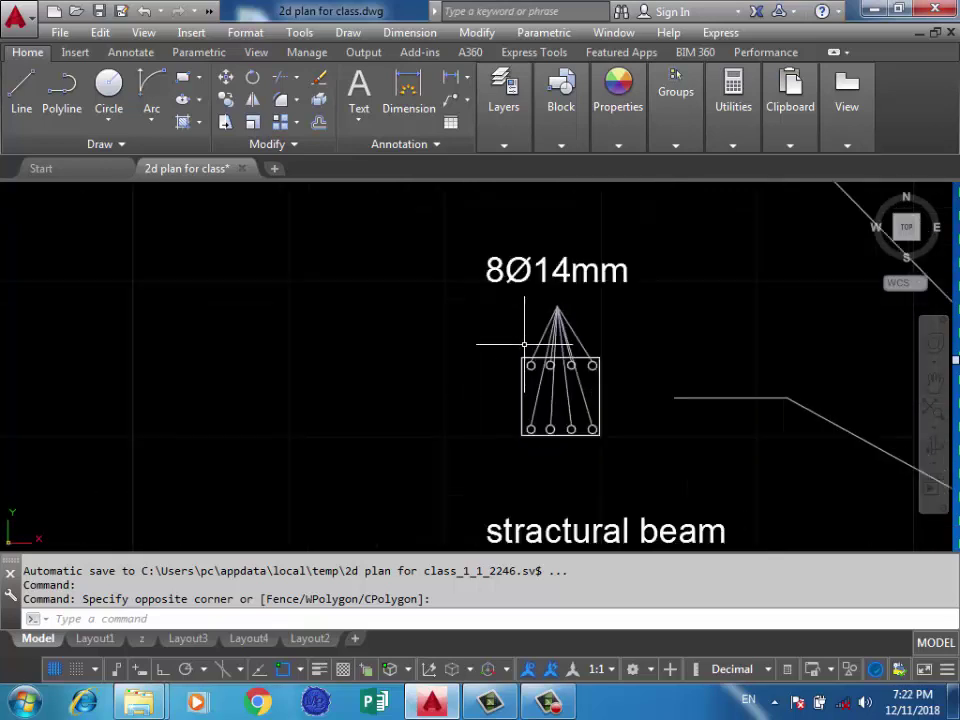
scroll(530, 330, down, 3)
scroll(613, 258, down, 3)
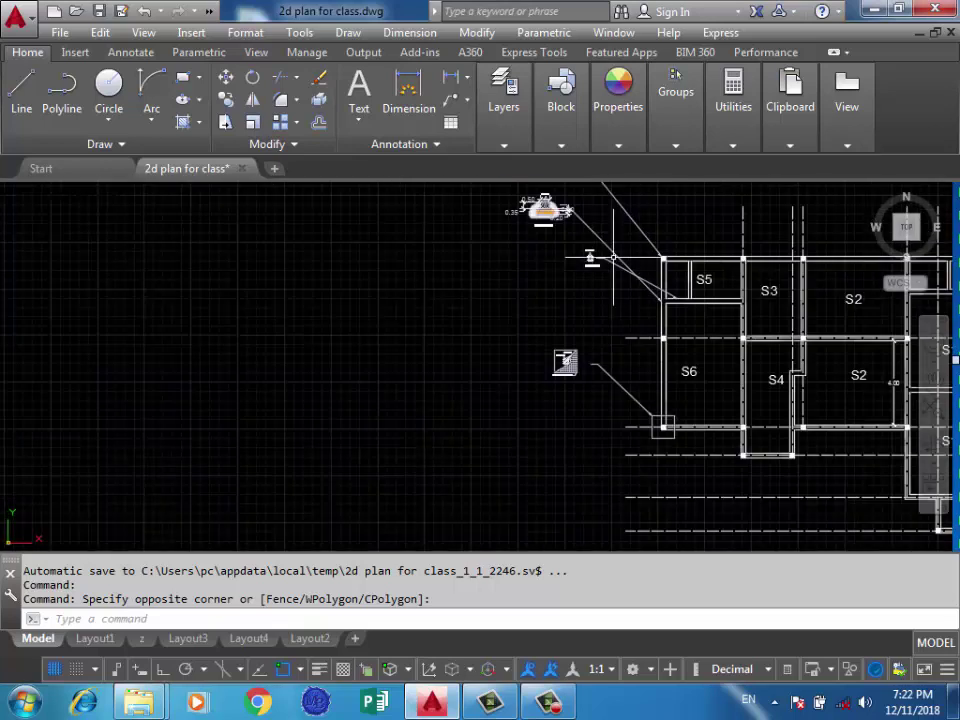
scroll(561, 353, up, 2)
scroll(545, 340, up, 5)
scroll(540, 335, down, 7)
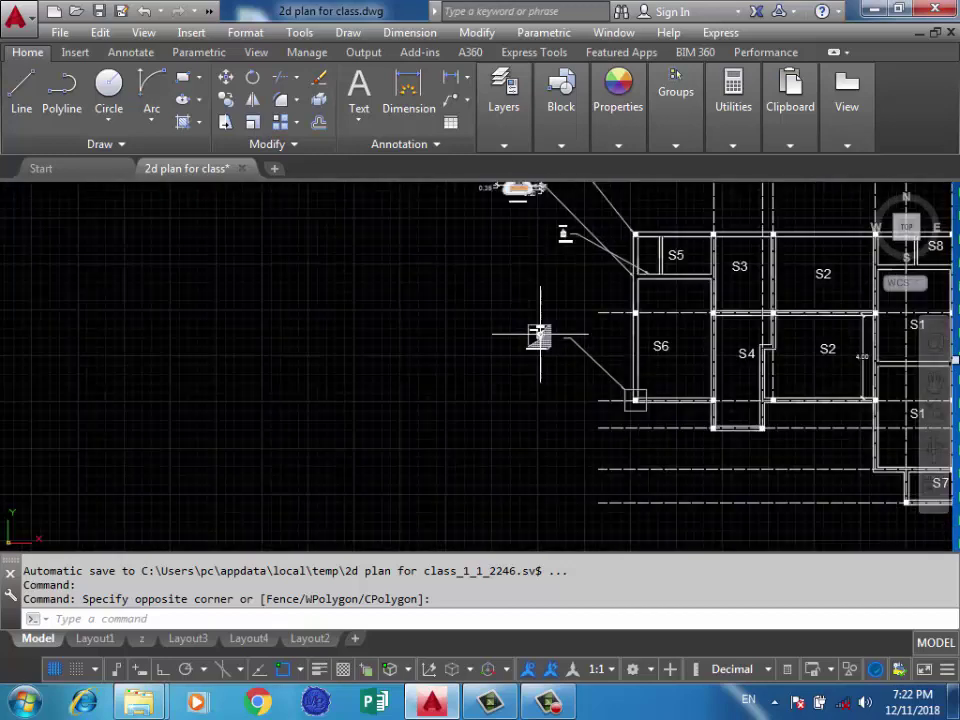
scroll(545, 340, down, 2)
scroll(574, 343, down, 2)
scroll(600, 330, down, 3)
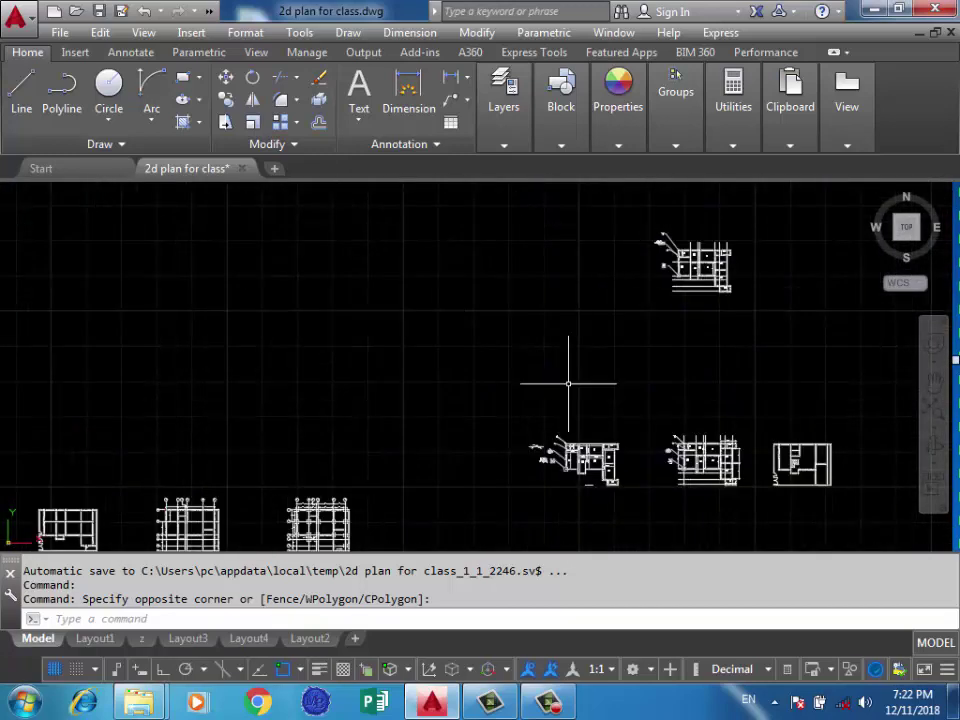
scroll(580, 455, up, 5)
scroll(540, 250, up, 4)
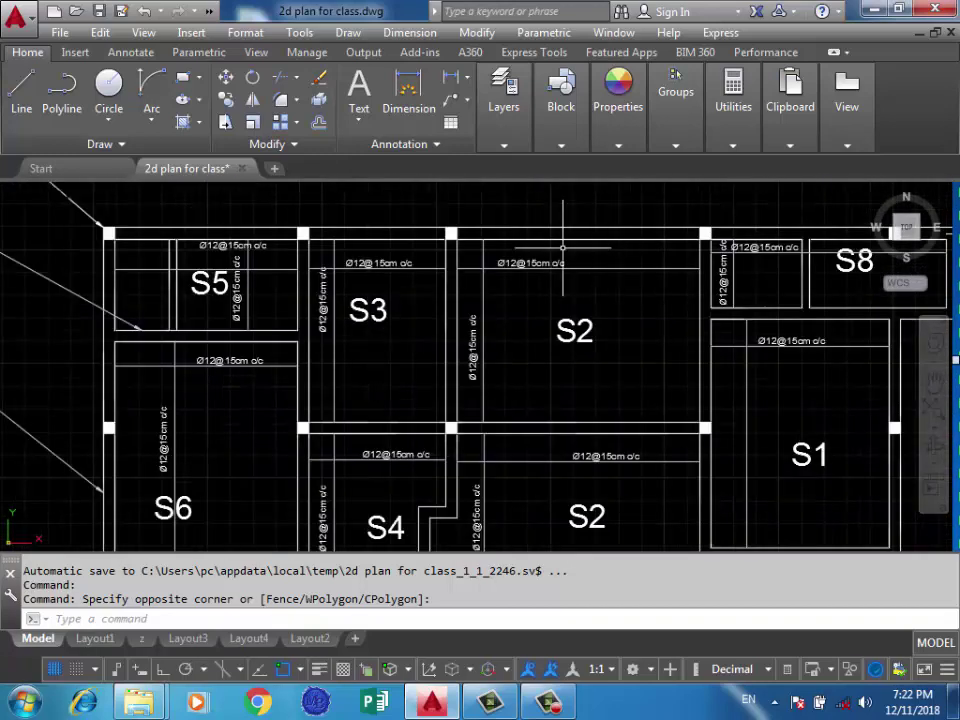
scroll(562, 247, up, 4)
Copy the Ø12@15cm c/c label and both bar lines into slab S2 of the other plan
click(471, 258)
click(345, 352)
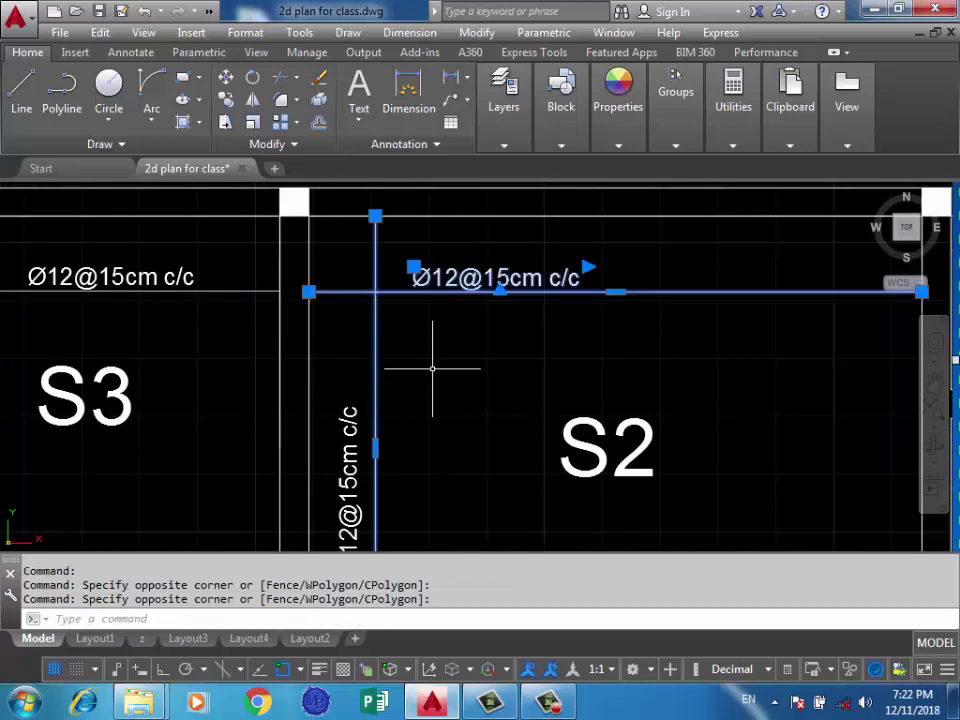
text(co)
key(Return)
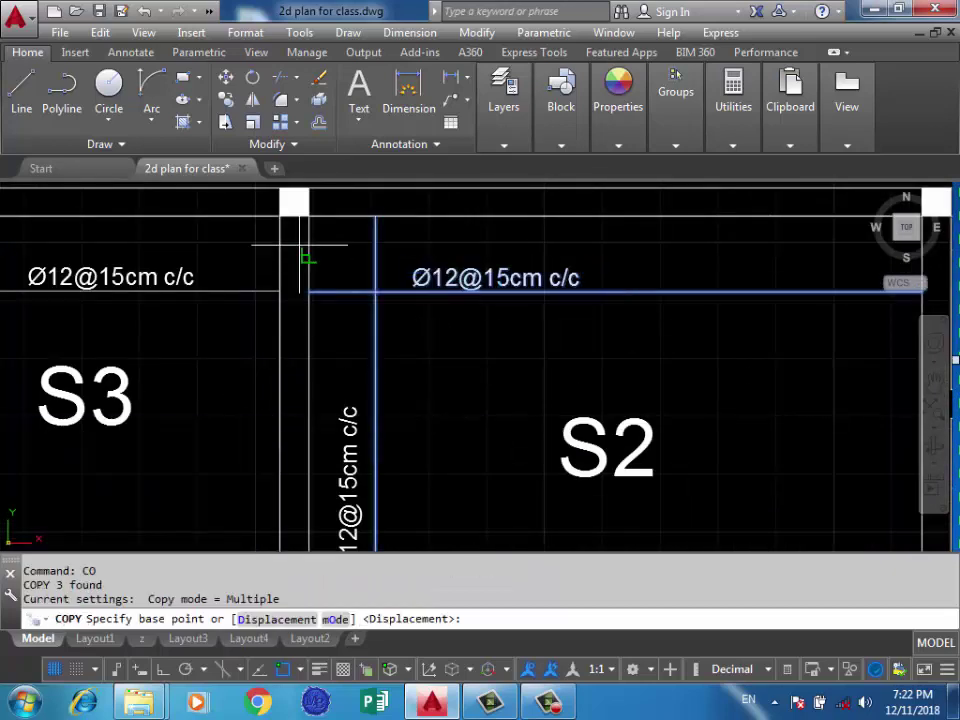
click(310, 210)
scroll(450, 420, down, 5)
scroll(443, 390, down, 3)
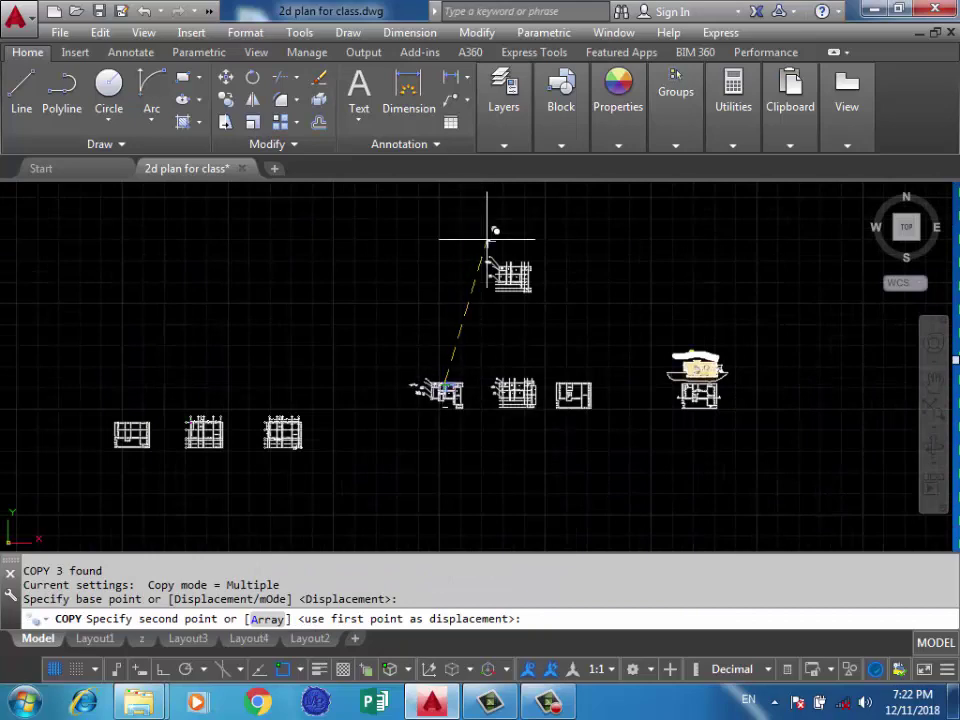
scroll(455, 300, up, 3)
scroll(600, 345, up, 3)
scroll(606, 340, up, 3)
scroll(545, 300, up, 3)
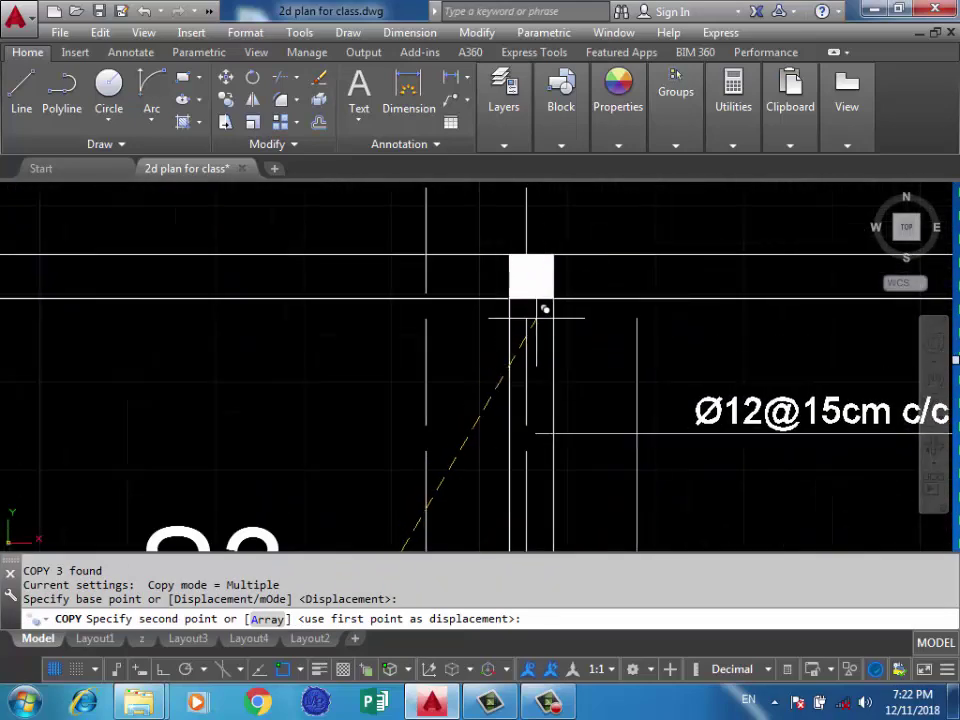
click(553, 298)
key(Return)
Centre the view on slab S2 to check the copied Ø12@15cm c/c rebar label
scroll(552, 338, down, 5)
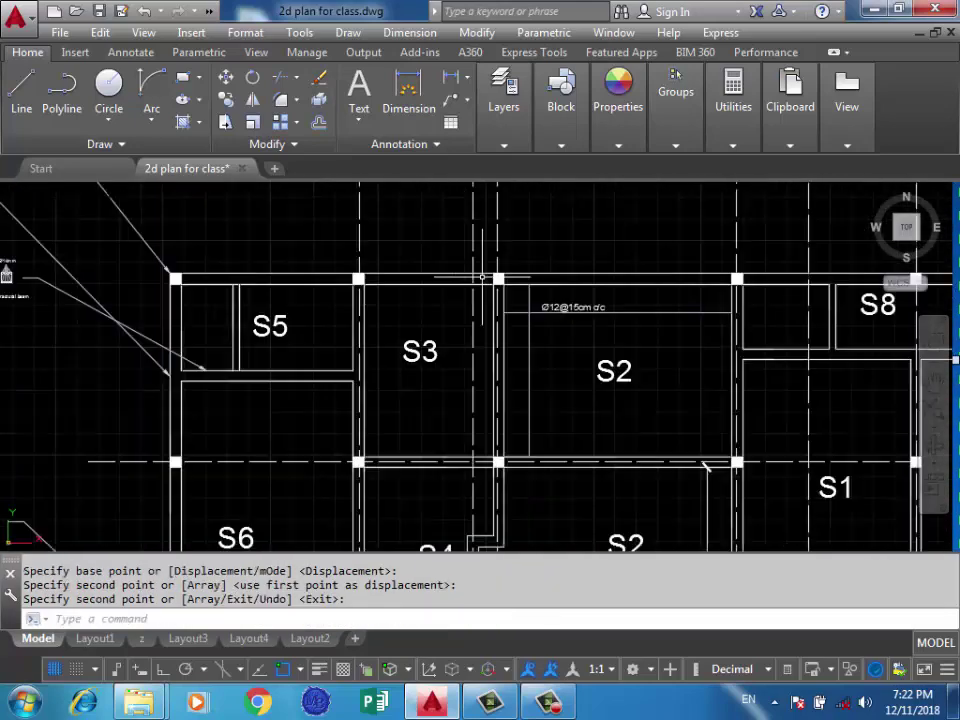
scroll(547, 345, up, 2)
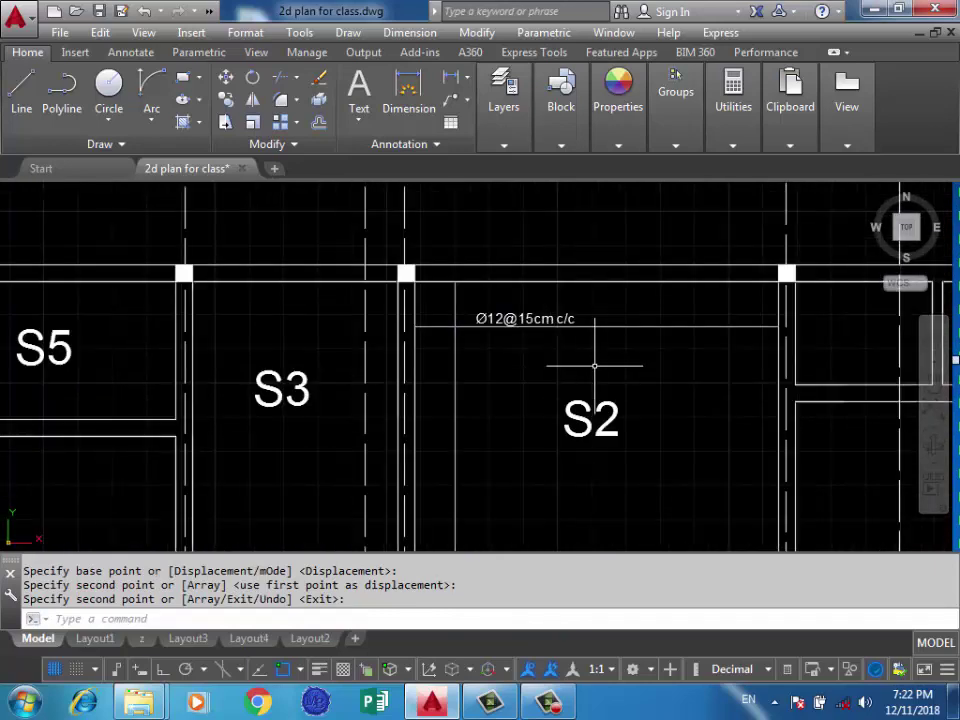
scroll(578, 364, down, 2)
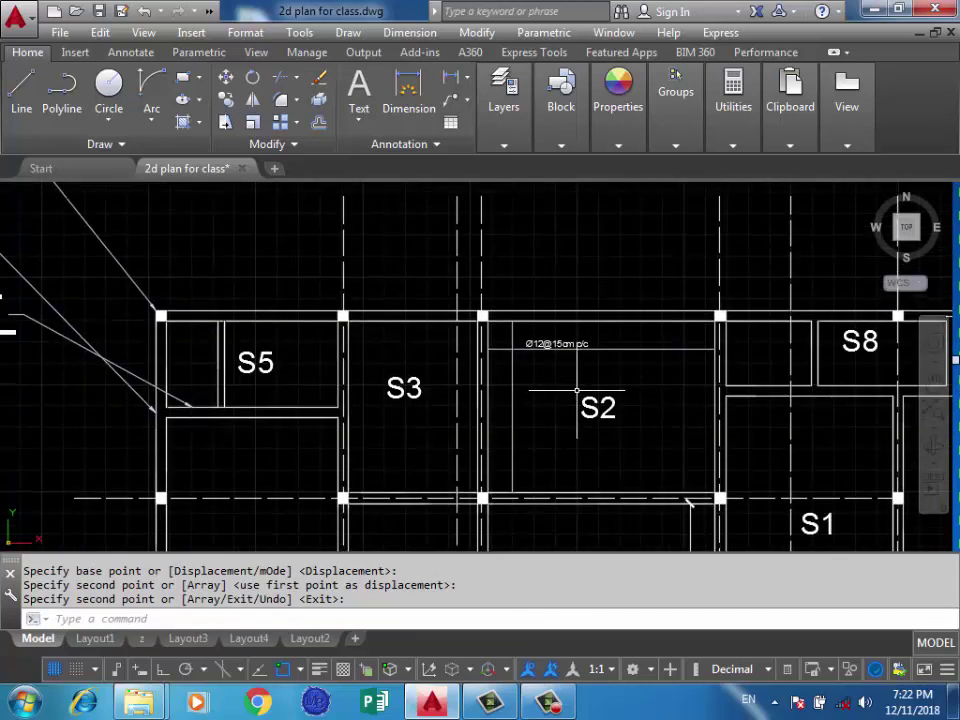
scroll(576, 384, up, 2)
middle_drag(577, 384, 579, 385)
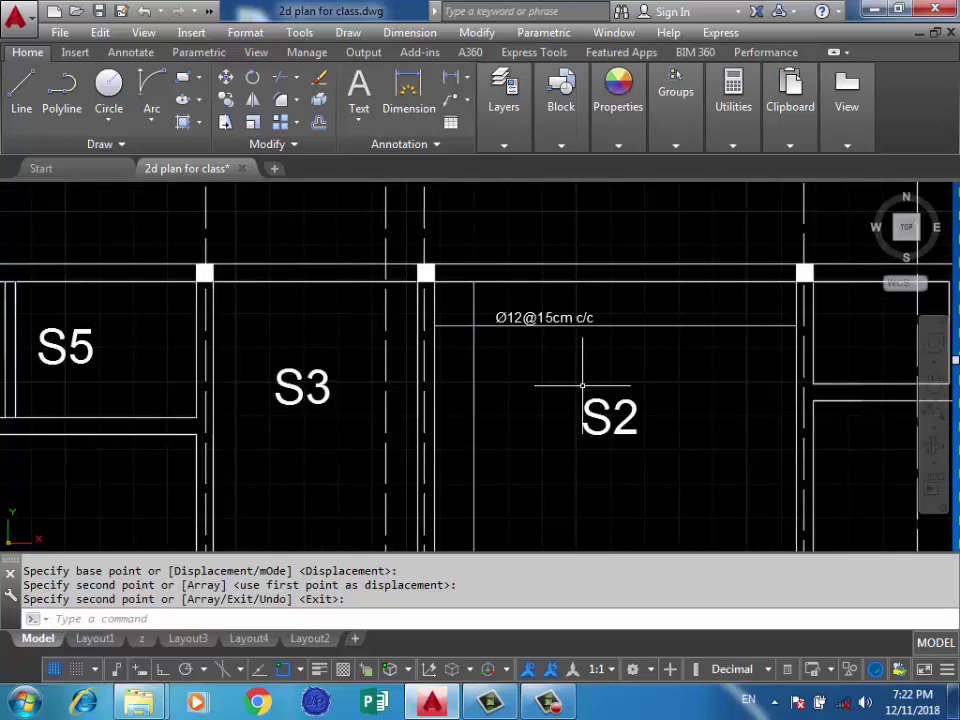
scroll(582, 385, up, 1)
scroll(576, 384, down, 2)
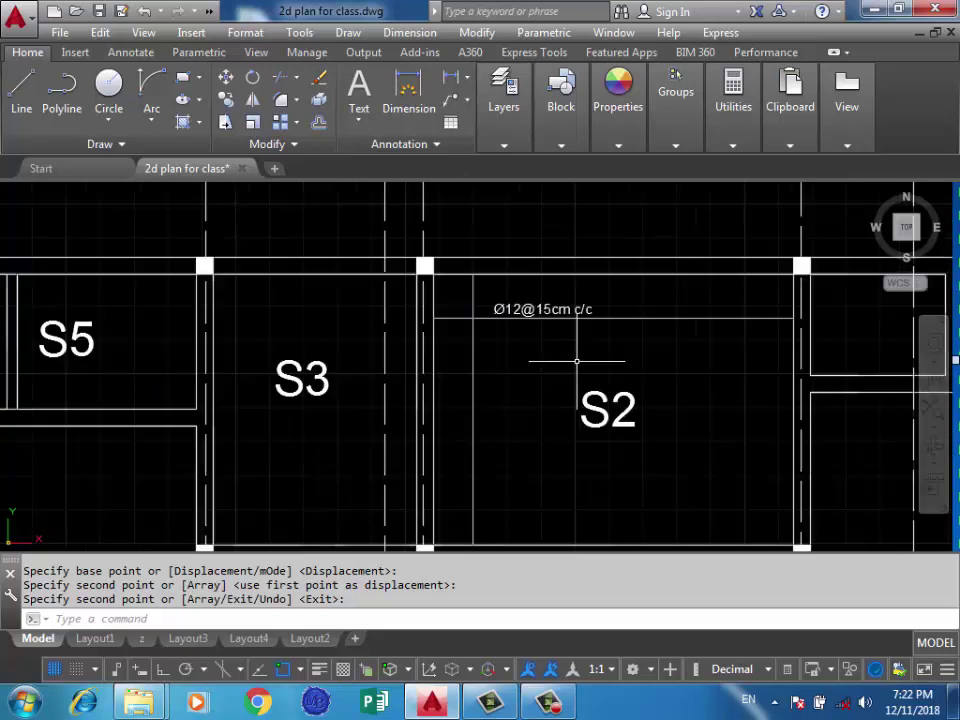
mouse_move(578, 358)
middle_down()
mouse_move(598, 360)
mouse_move(556, 362)
middle_up()
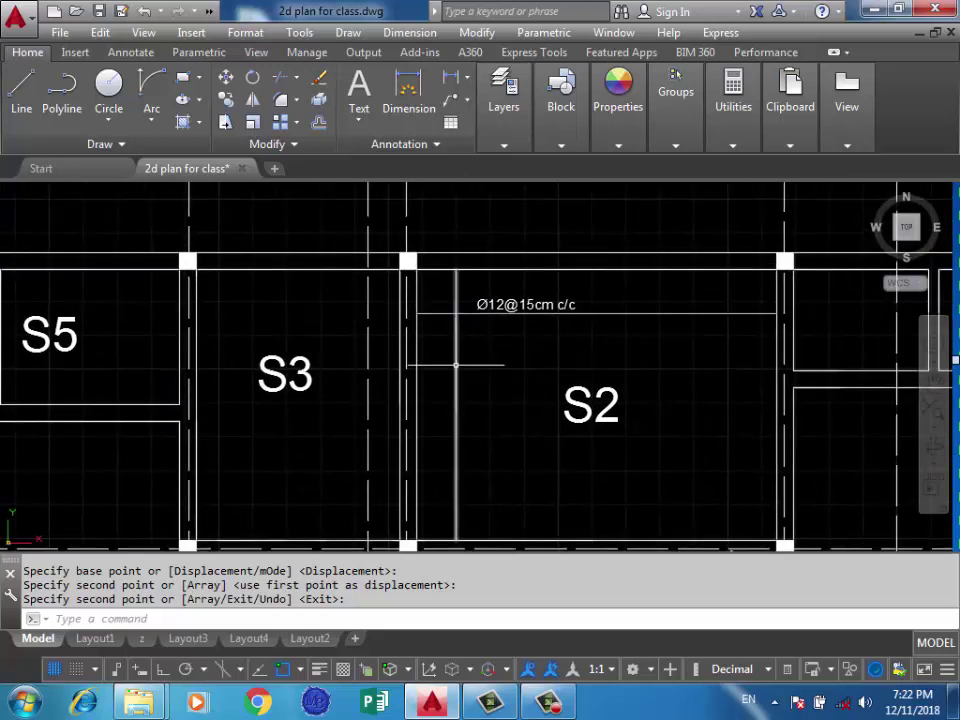
middle_drag(463, 368, 506, 364)
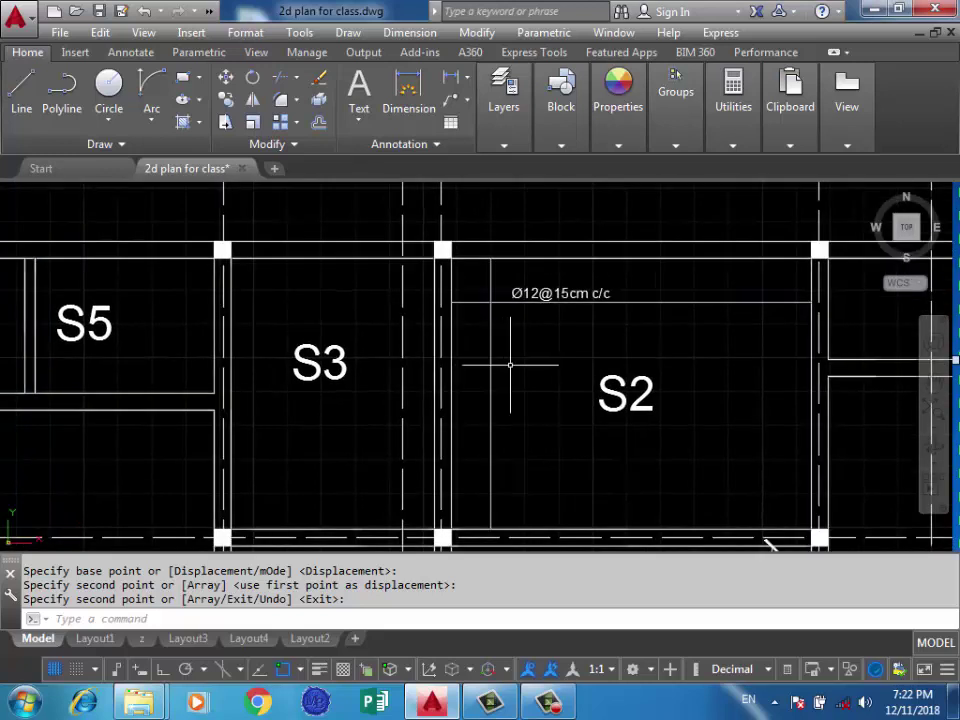
click(630, 338)
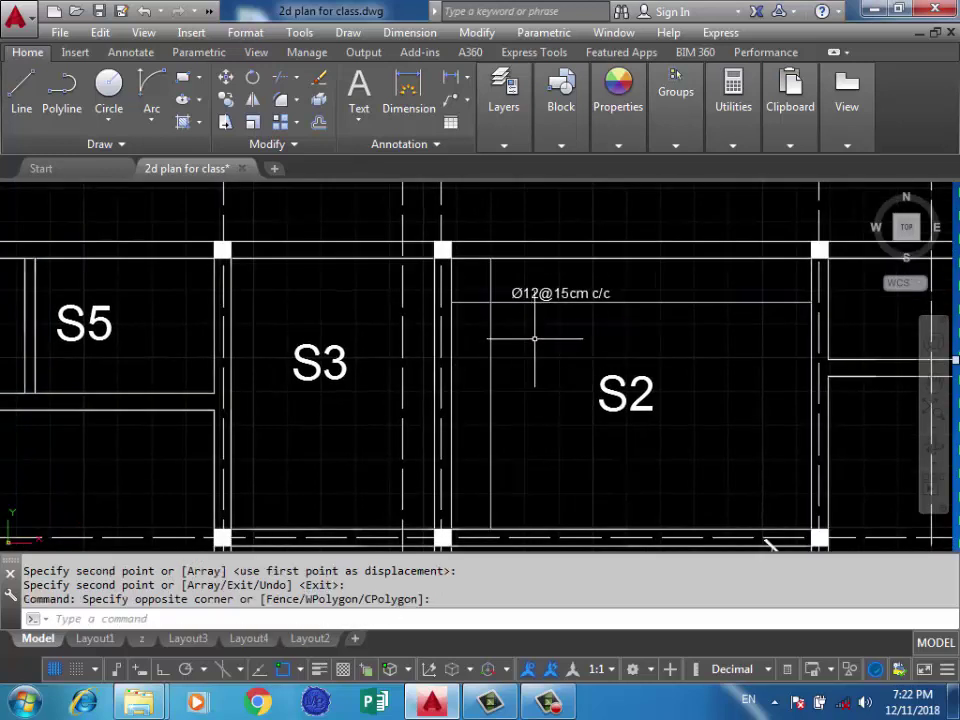
Pan the slab plan around slab S2 and clear any stray selections
click(520, 347)
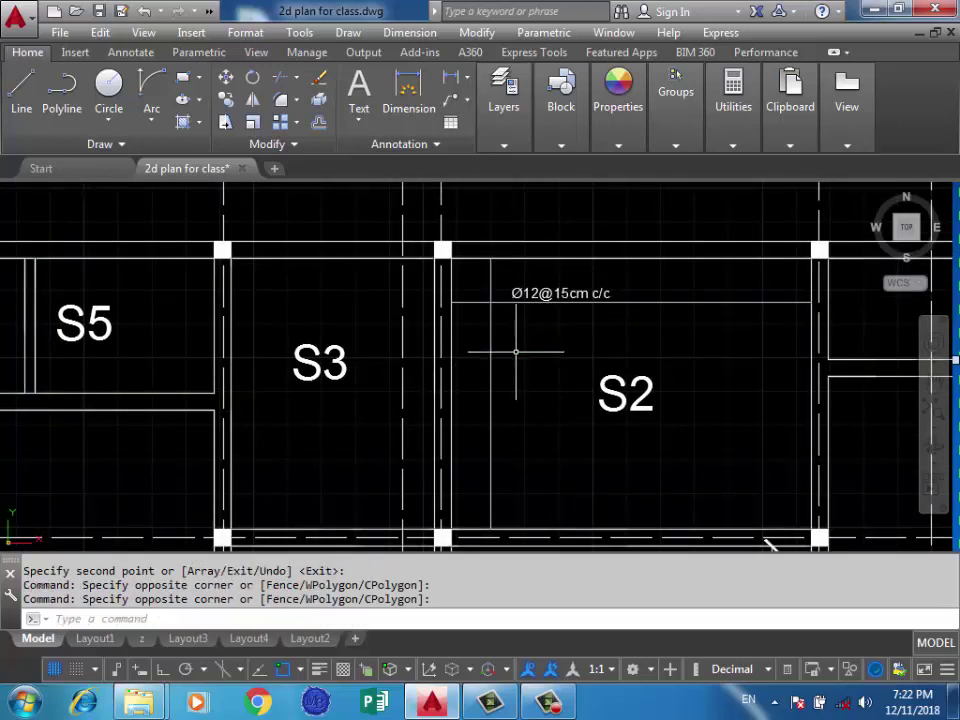
middle_drag(603, 338, 581, 328)
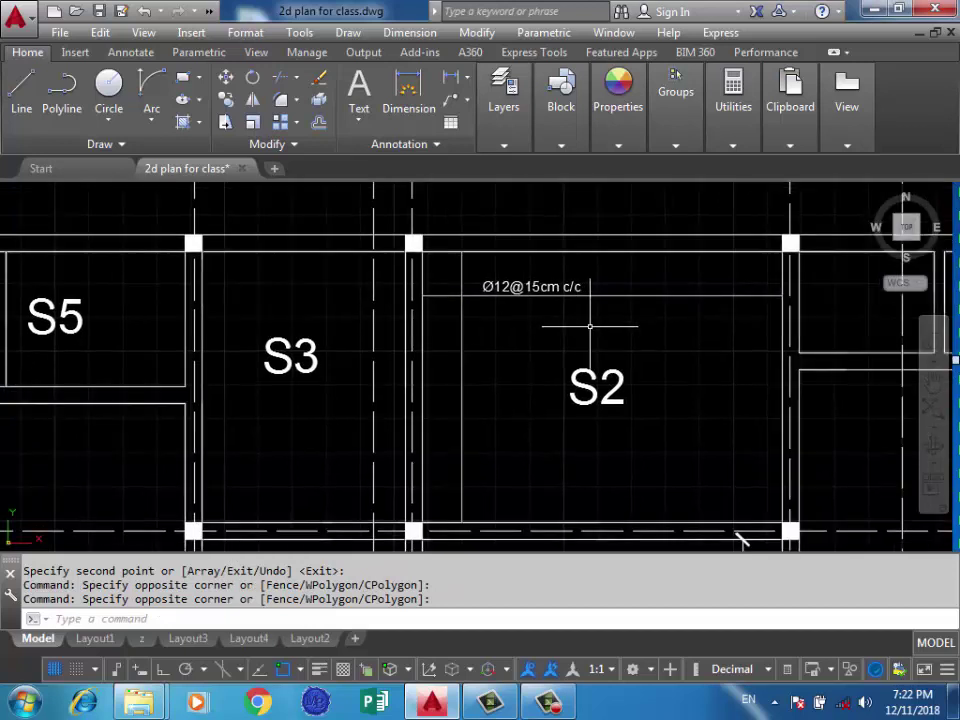
click(634, 324)
click(647, 321)
middle_drag(647, 321, 654, 326)
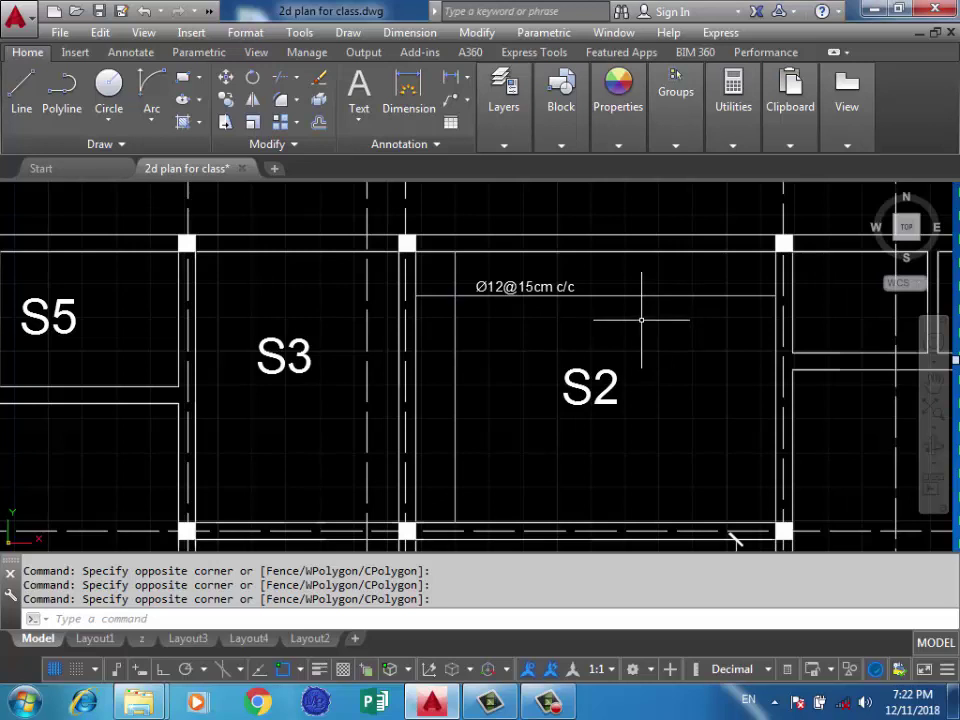
scroll(641, 320, up, 2)
scroll(553, 332, down, 2)
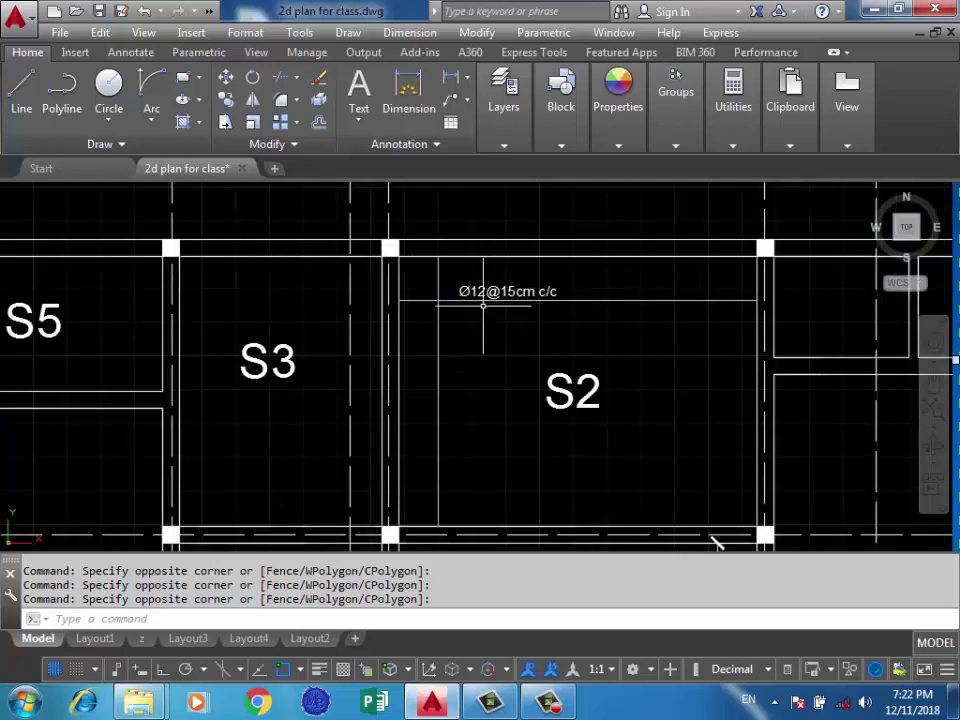
middle_drag(483, 305, 499, 308)
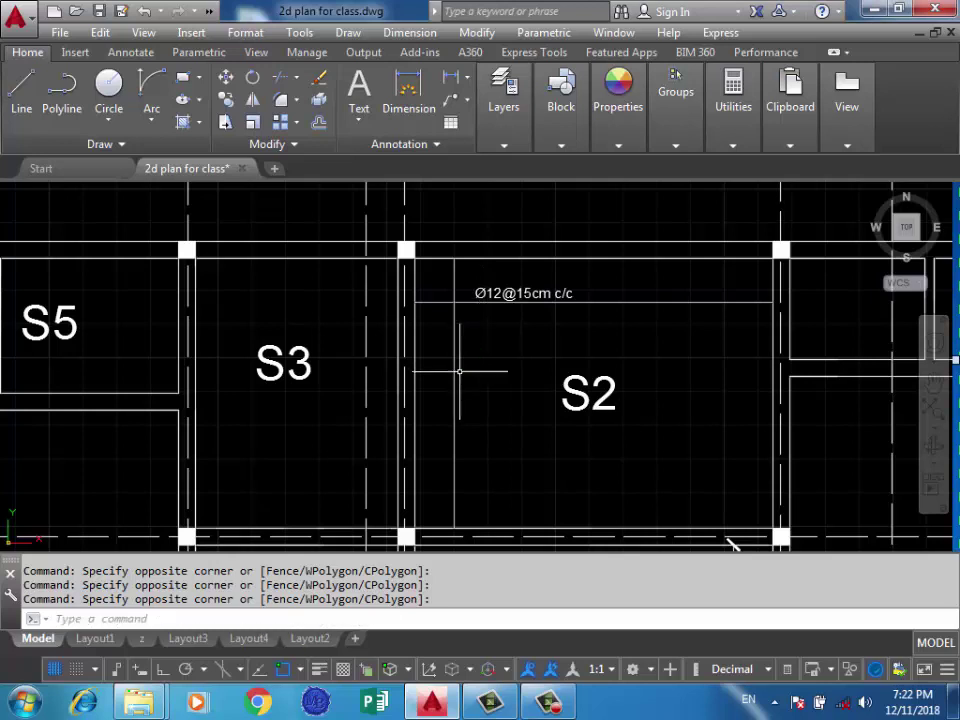
middle_drag(460, 366, 467, 368)
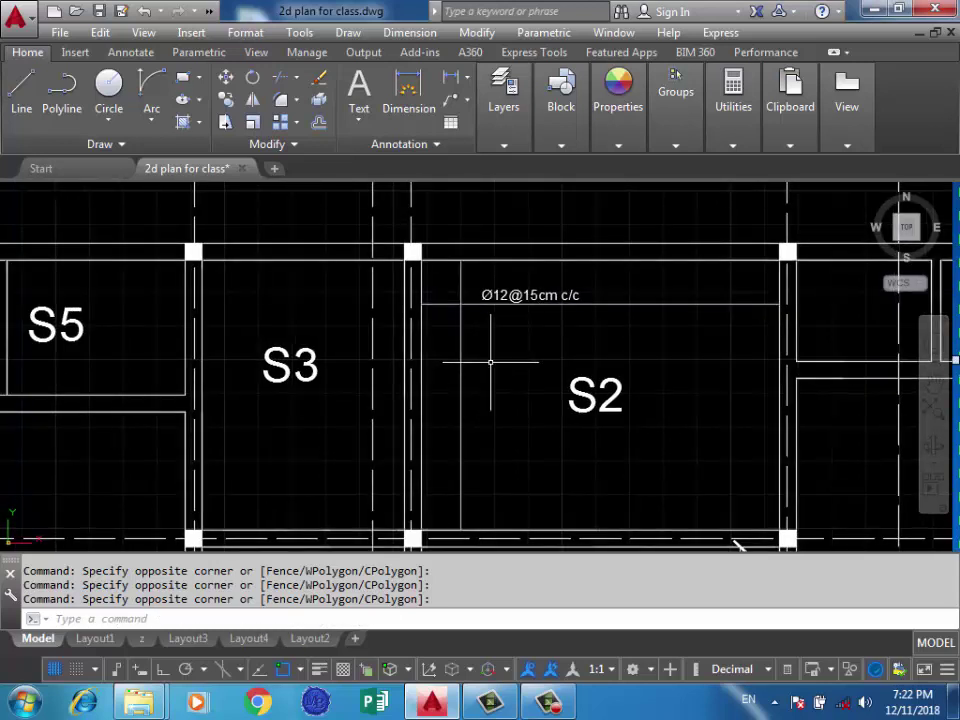
click(605, 350)
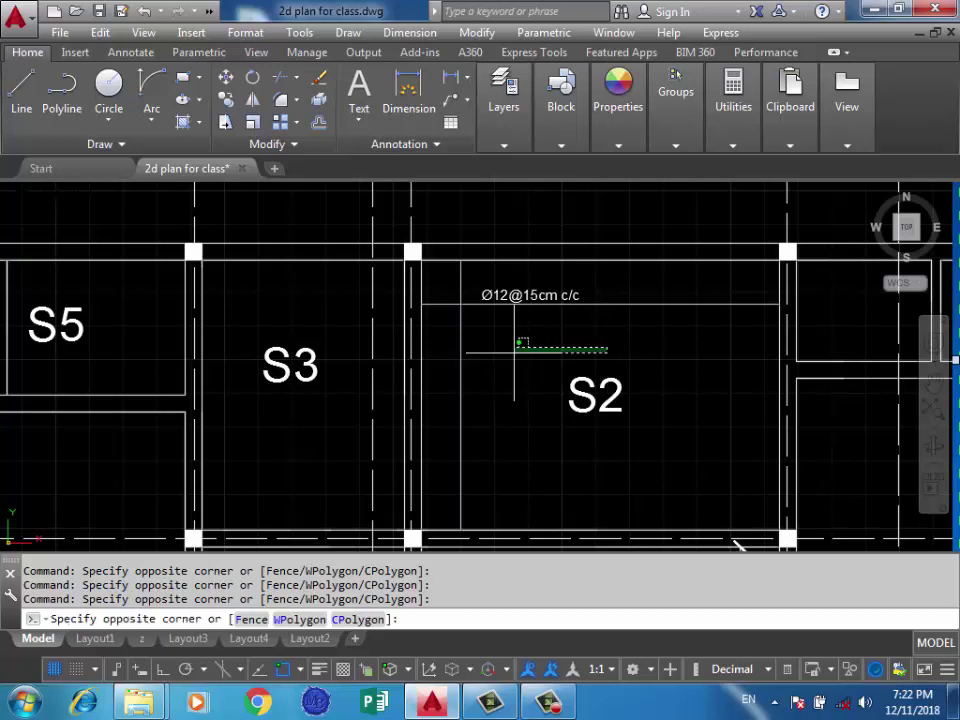
click(512, 353)
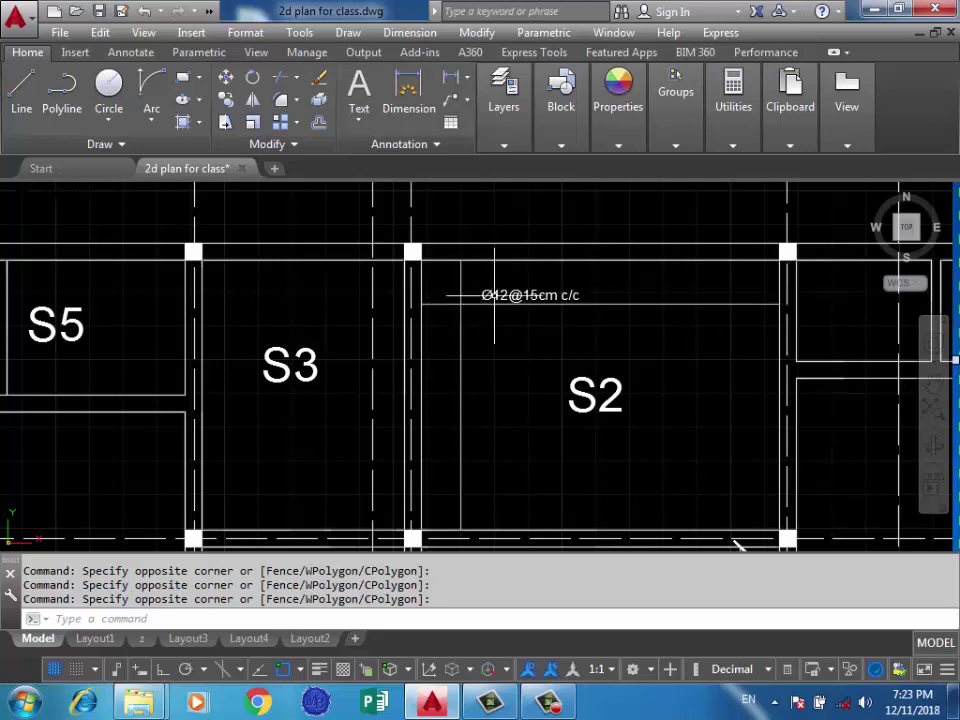
Zoom in on slabs S5/S3 and select the vertical Ø12@15cm c/c label
scroll(518, 350, down, 10)
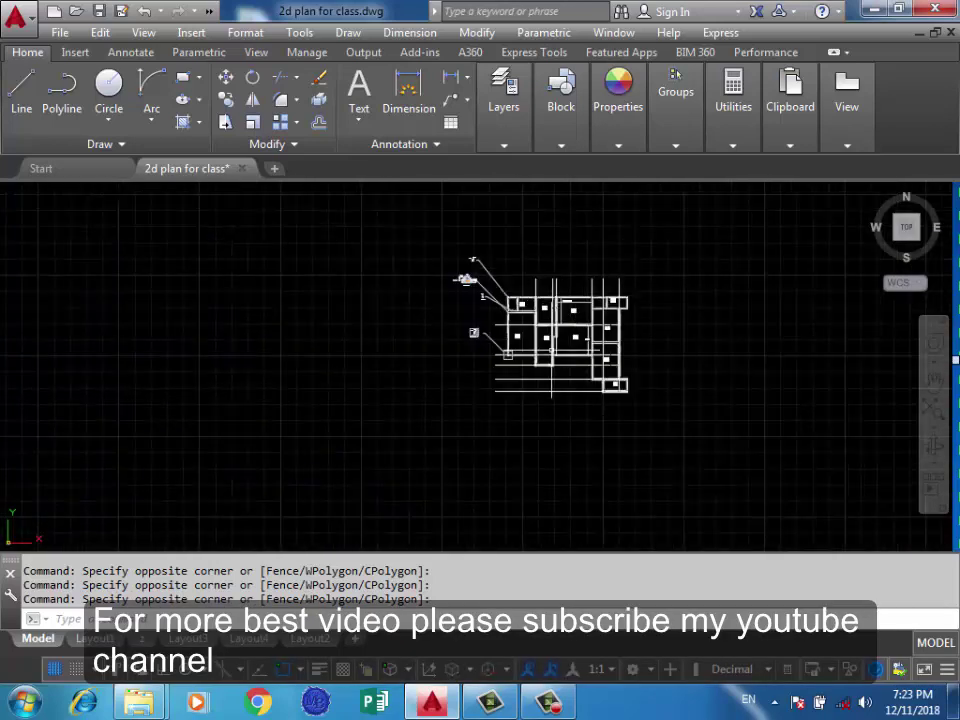
scroll(559, 375, down, 3)
scroll(557, 470, up, 4)
scroll(557, 483, up, 2)
scroll(783, 315, up, 4)
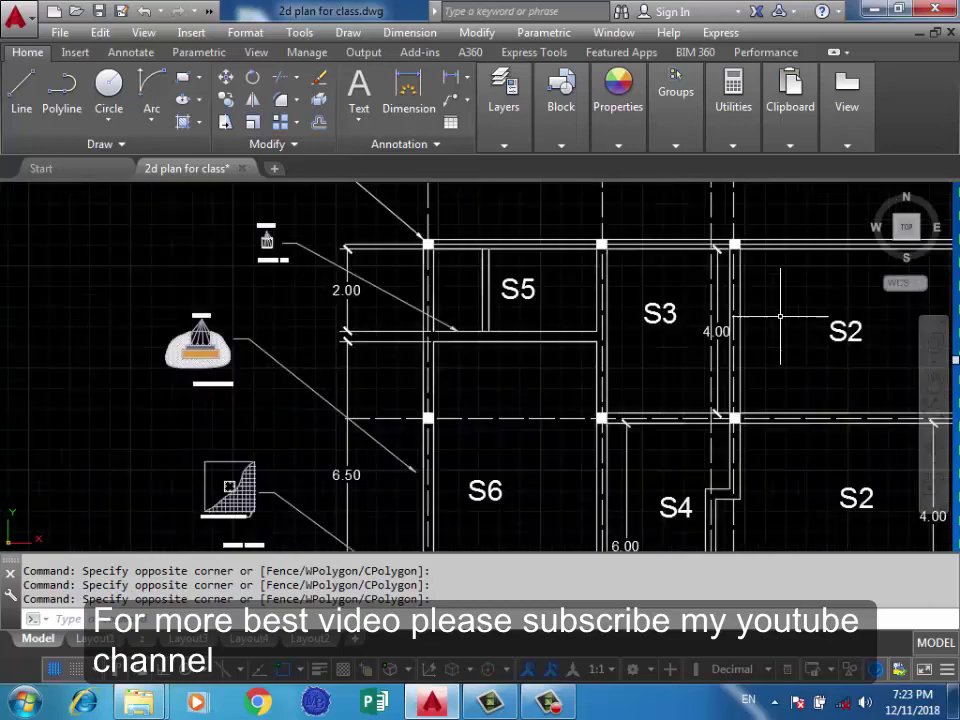
scroll(772, 316, up, 2)
scroll(495, 318, down, 4)
middle_drag(591, 349, 561, 332)
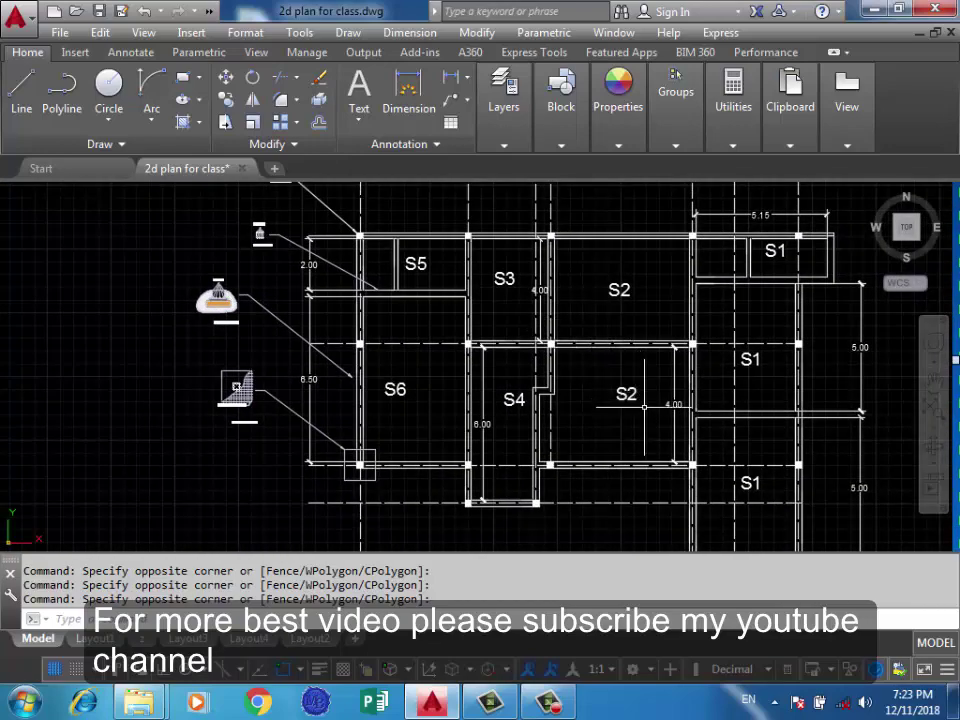
scroll(626, 392, down, 5)
scroll(465, 388, down, 3)
scroll(470, 385, up, 5)
scroll(640, 340, up, 3)
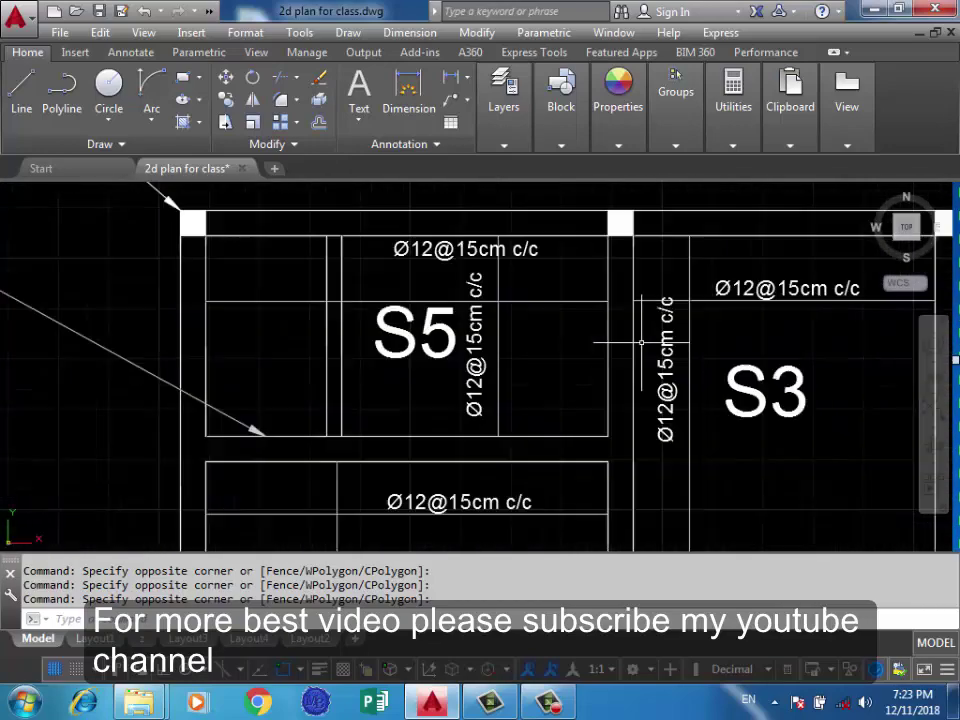
scroll(672, 362, up, 2)
click(676, 372)
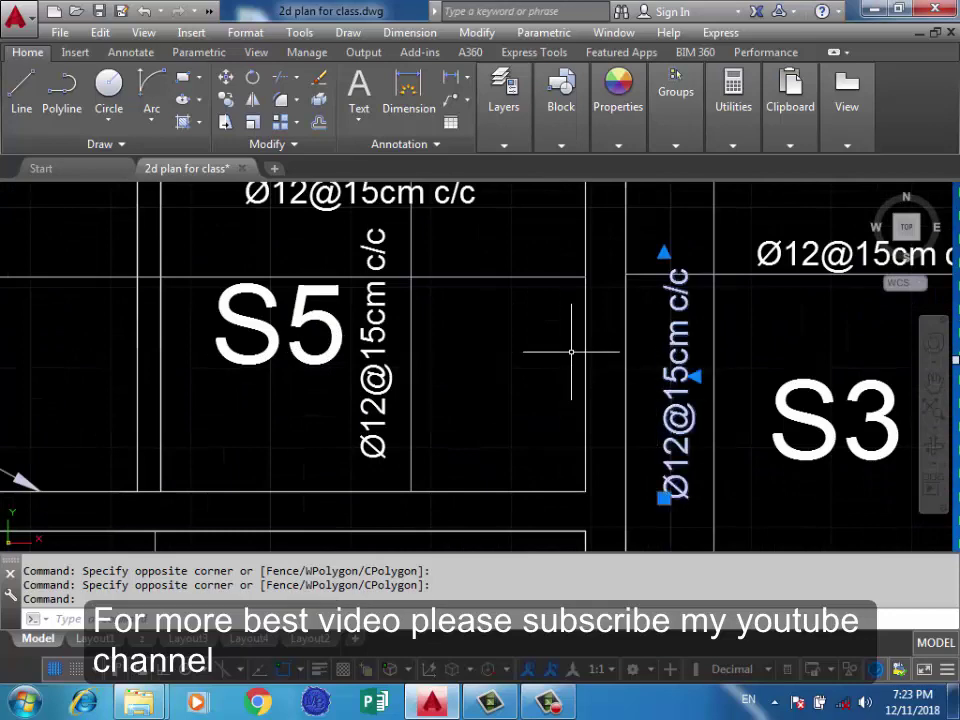
Copy the vertical Ø12@15cm c/c label to a new position along the slab edge
text(co)
key(Return)
scroll(560, 362, down, 4)
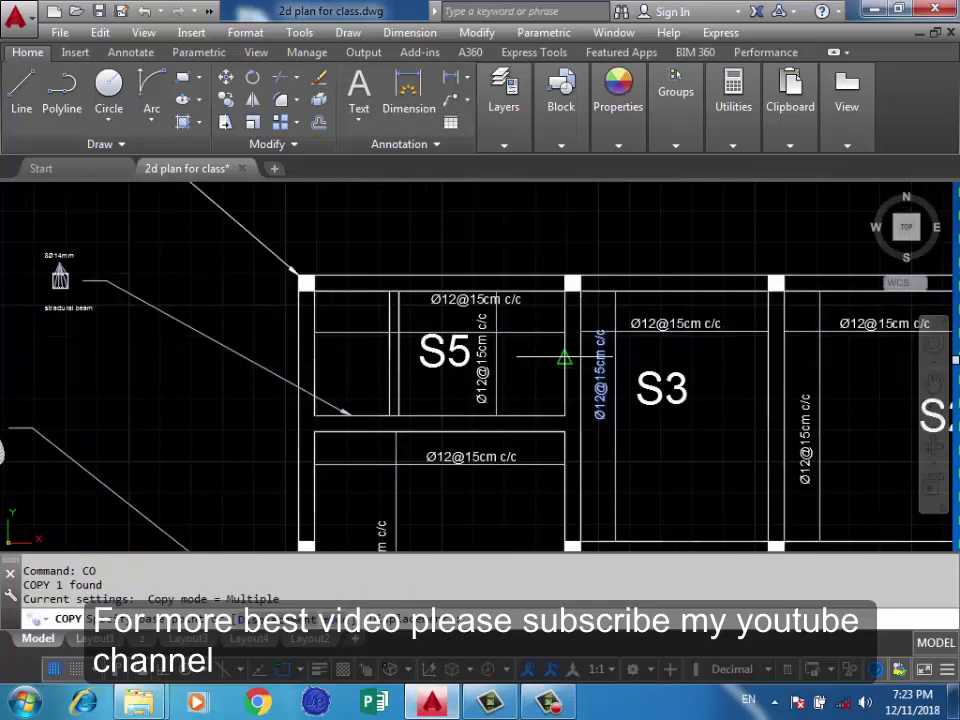
click(598, 290)
scroll(621, 279, down, 5)
scroll(609, 336, up, 2)
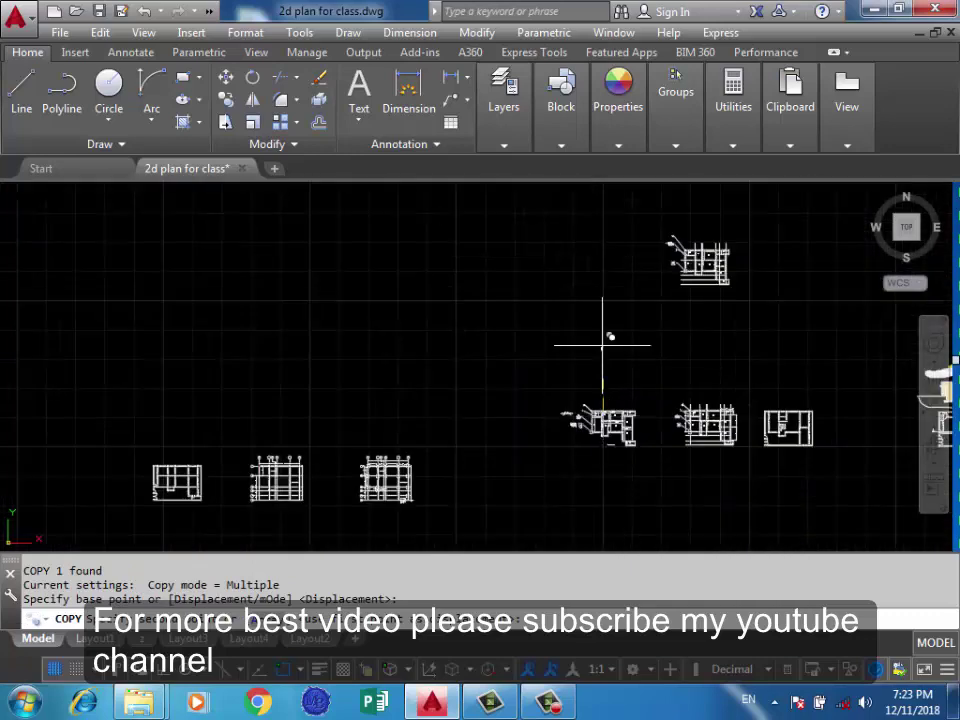
scroll(700, 250, up, 2)
scroll(625, 430, up, 7)
scroll(676, 325, down, 2)
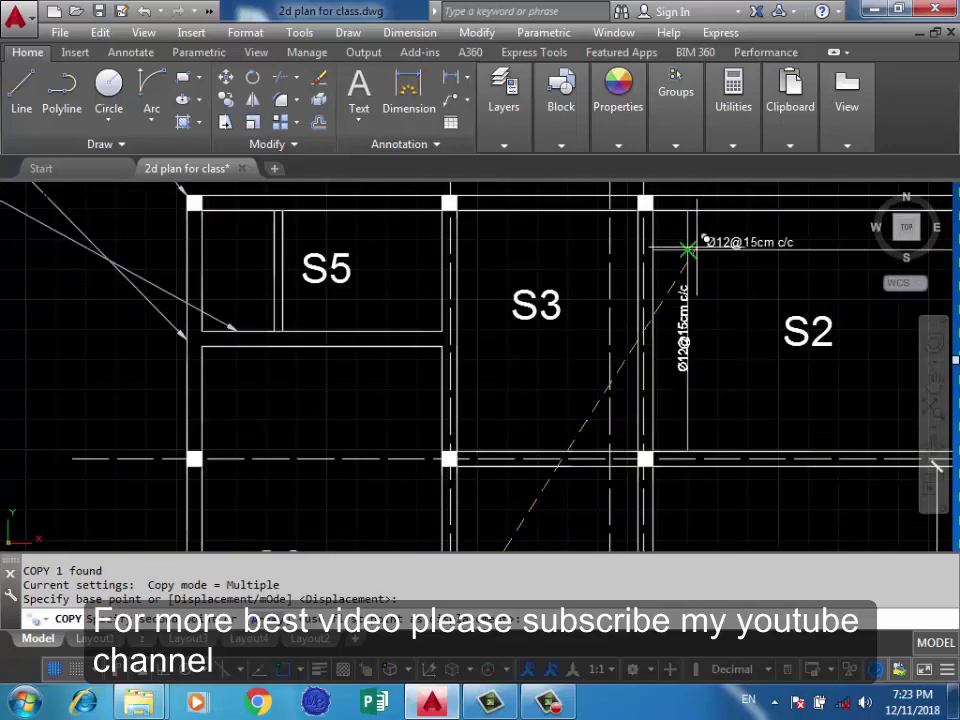
click(466, 276)
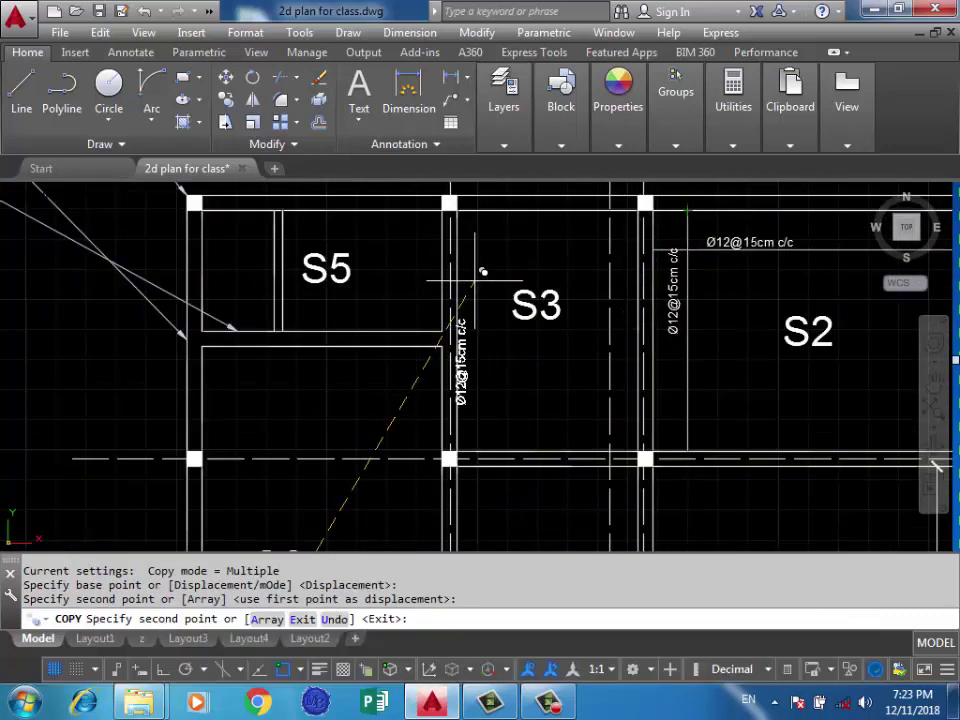
Recentre the view on slab S2 to check the copied label and clear the selection
scroll(470, 300, down, 4)
scroll(578, 321, up, 6)
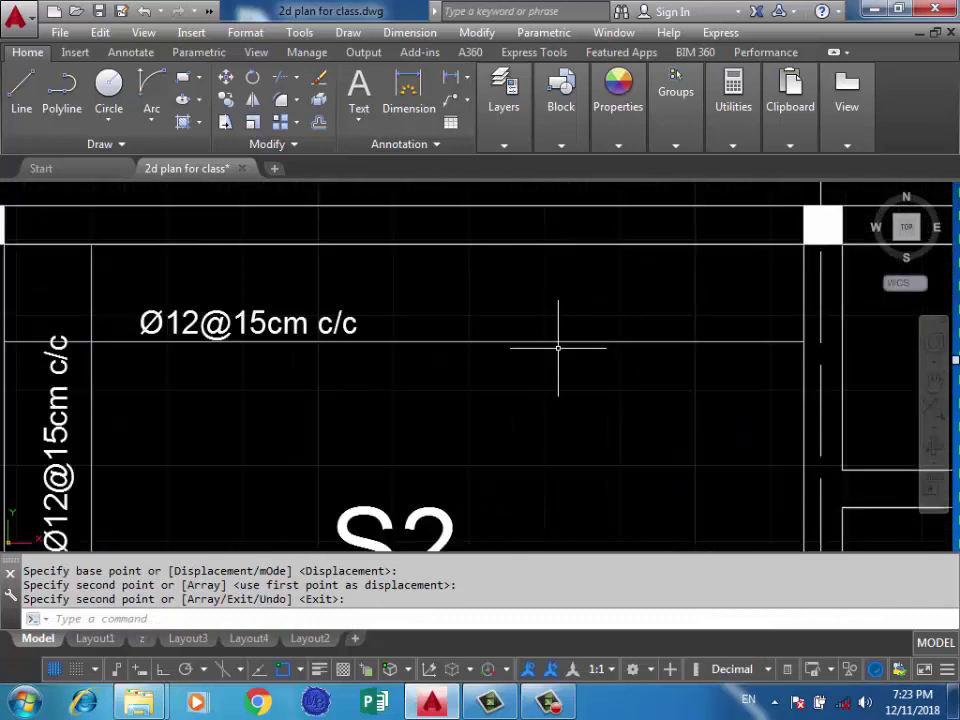
middle_drag(557, 347, 586, 378)
scroll(550, 380, down, 4)
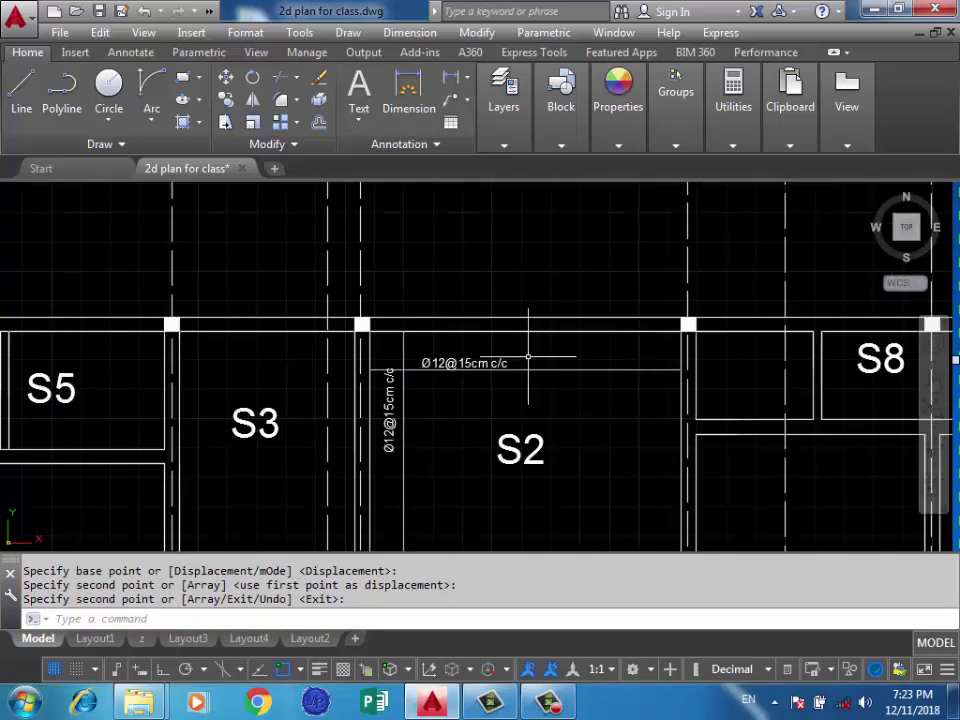
middle_drag(464, 396, 524, 343)
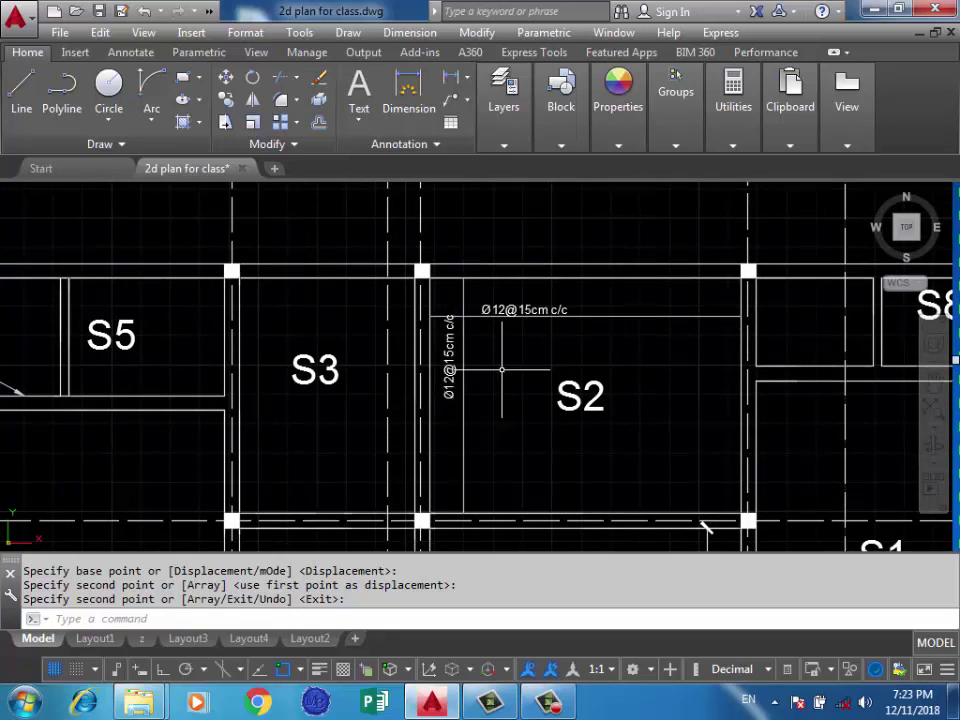
scroll(520, 345, up, 4)
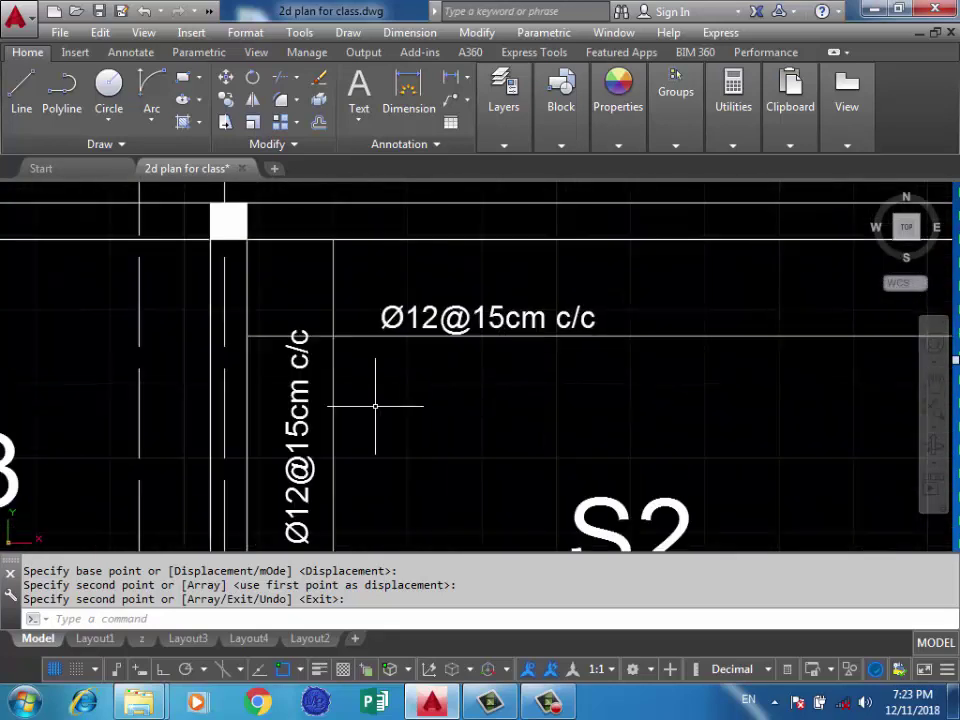
scroll(333, 386, down, 2)
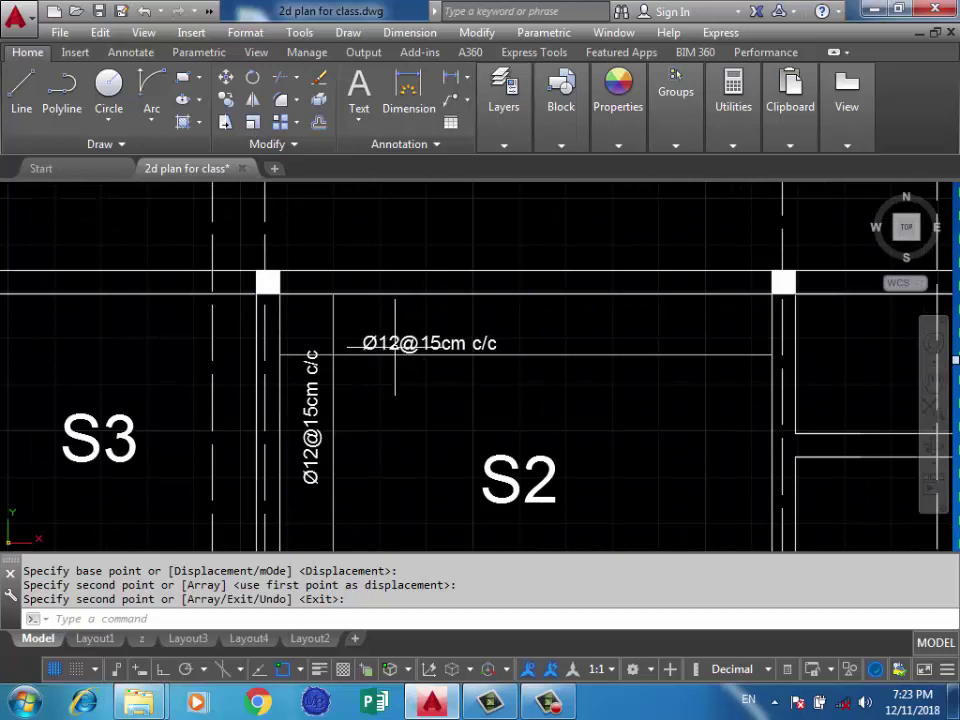
click(392, 369)
click(387, 381)
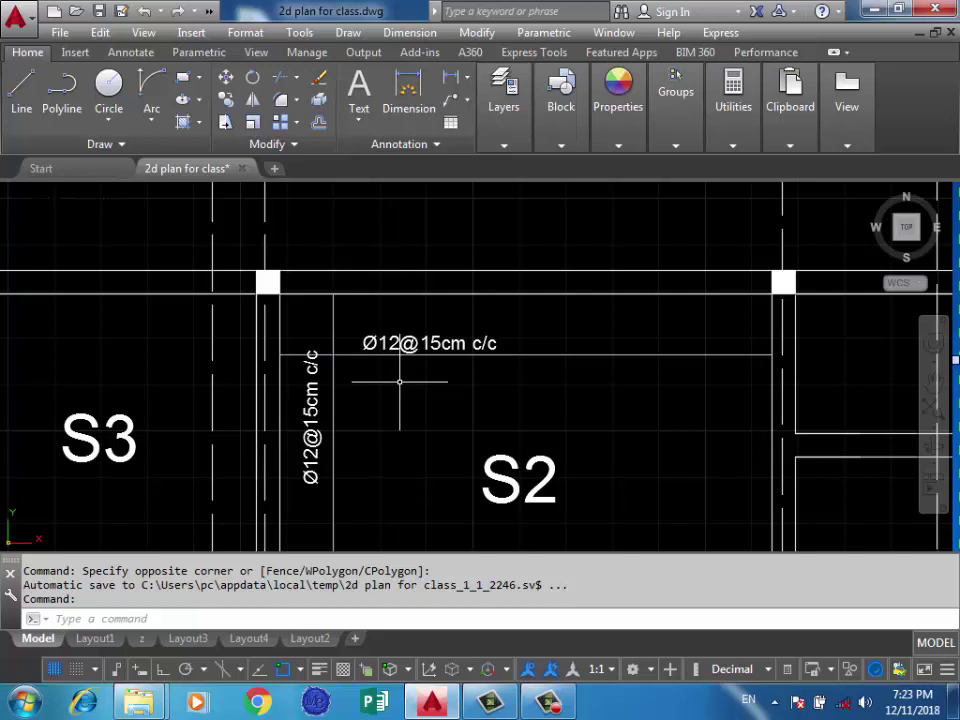
scroll(385, 342, up, 4)
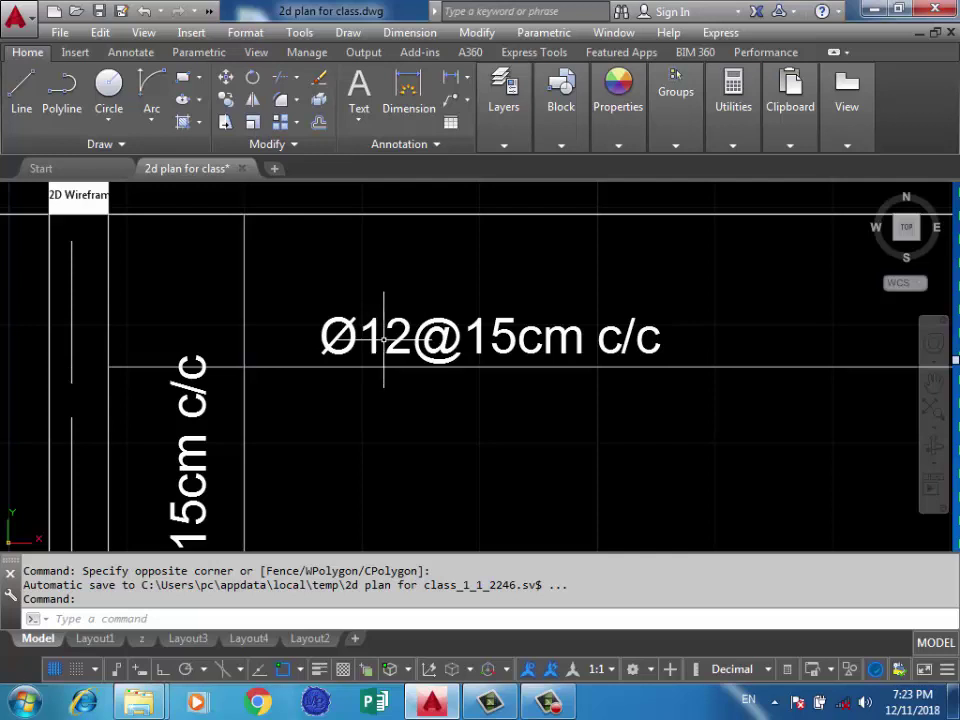
scroll(384, 341, down, 2)
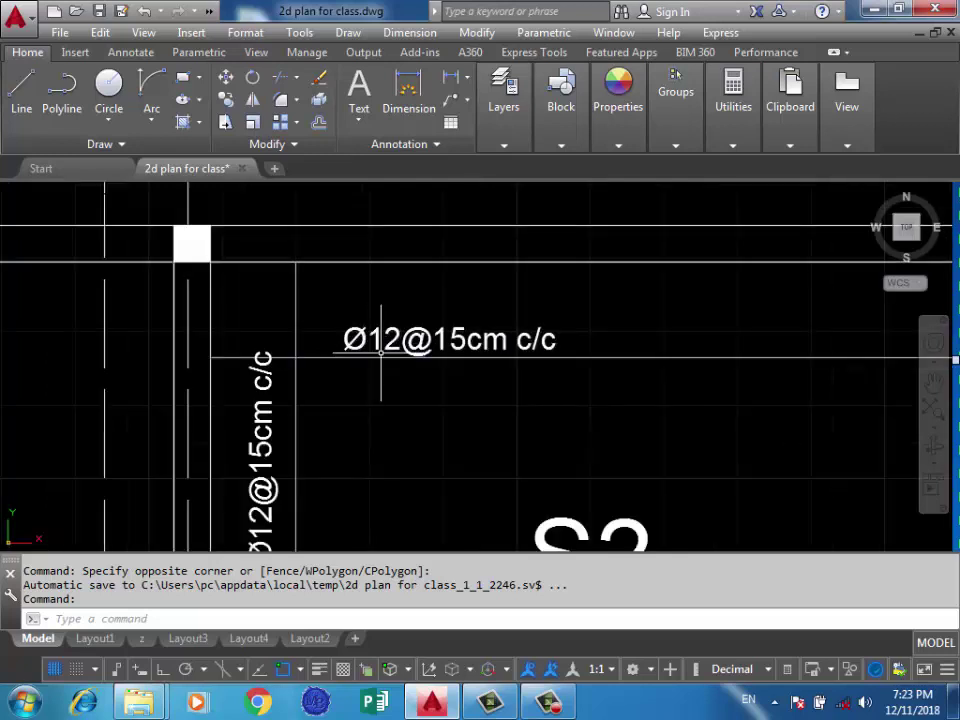
middle_drag(355, 360, 278, 369)
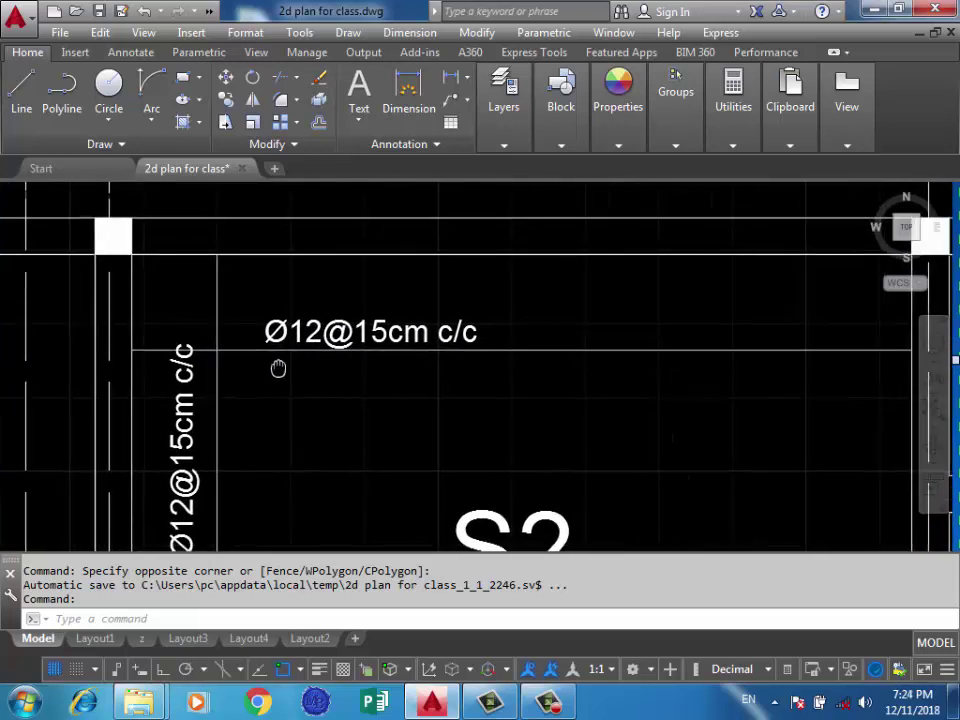
scroll(318, 345, down, 4)
scroll(320, 350, up, 4)
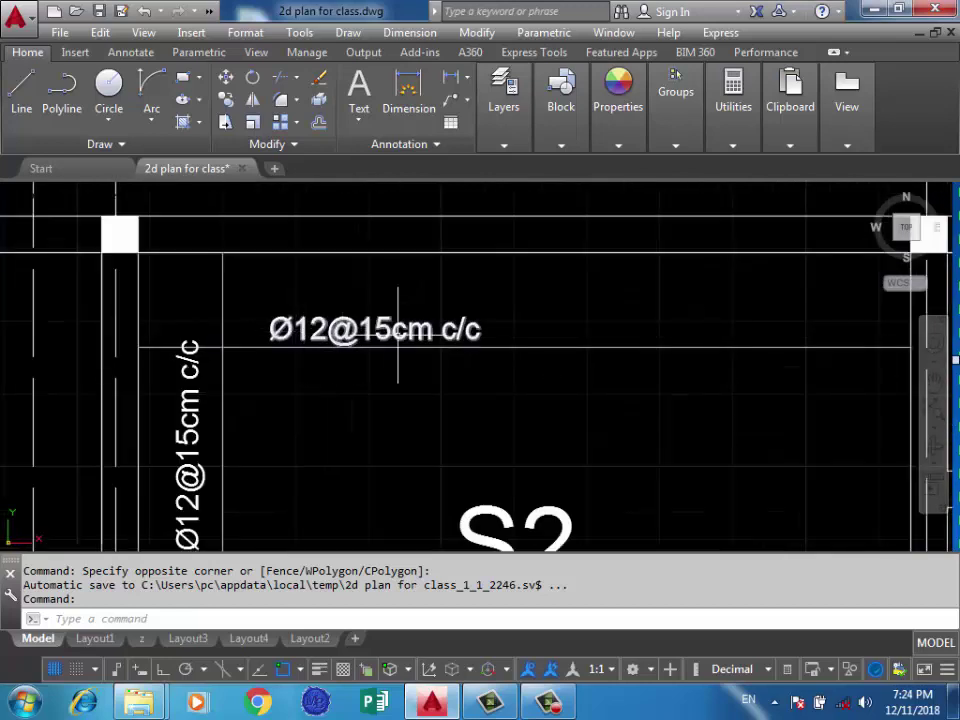
scroll(428, 355, down, 3)
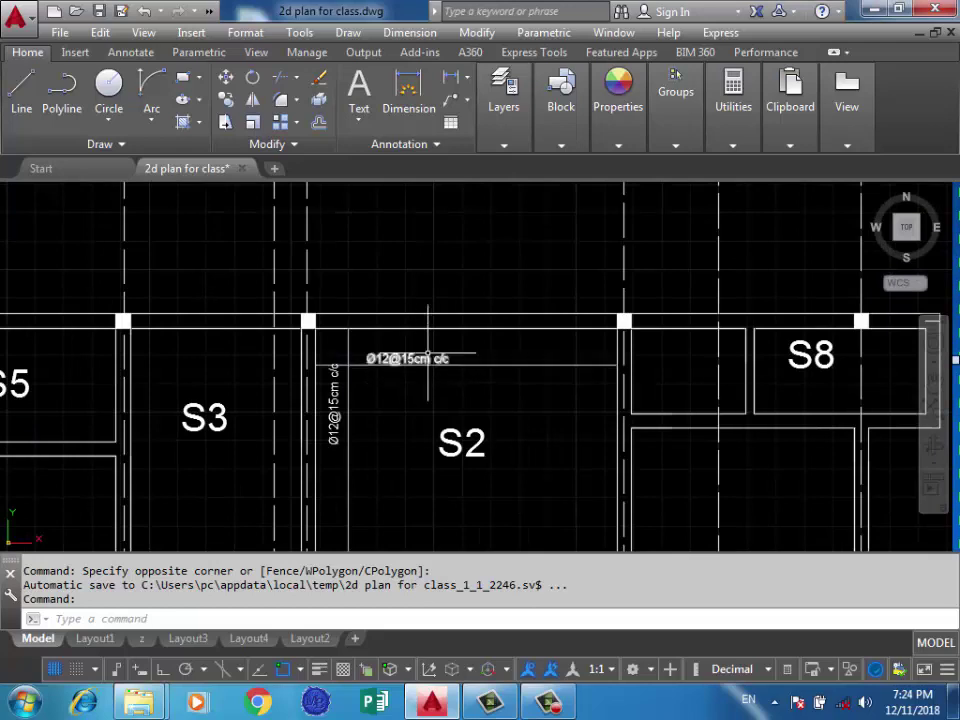
scroll(429, 339, up, 1)
scroll(398, 337, up, 3)
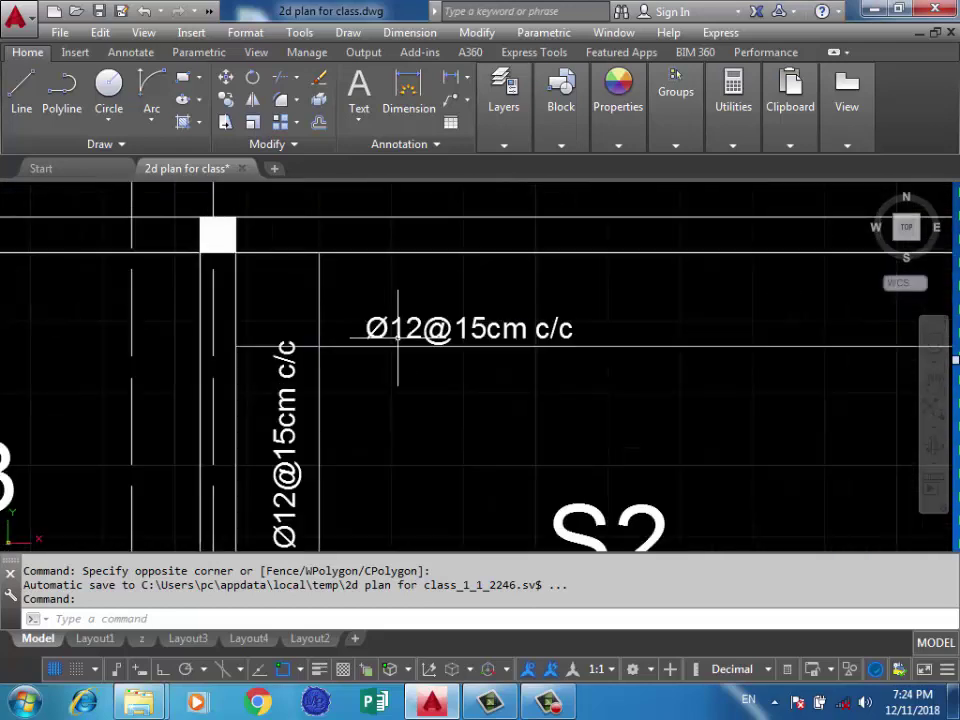
scroll(398, 337, down, 3)
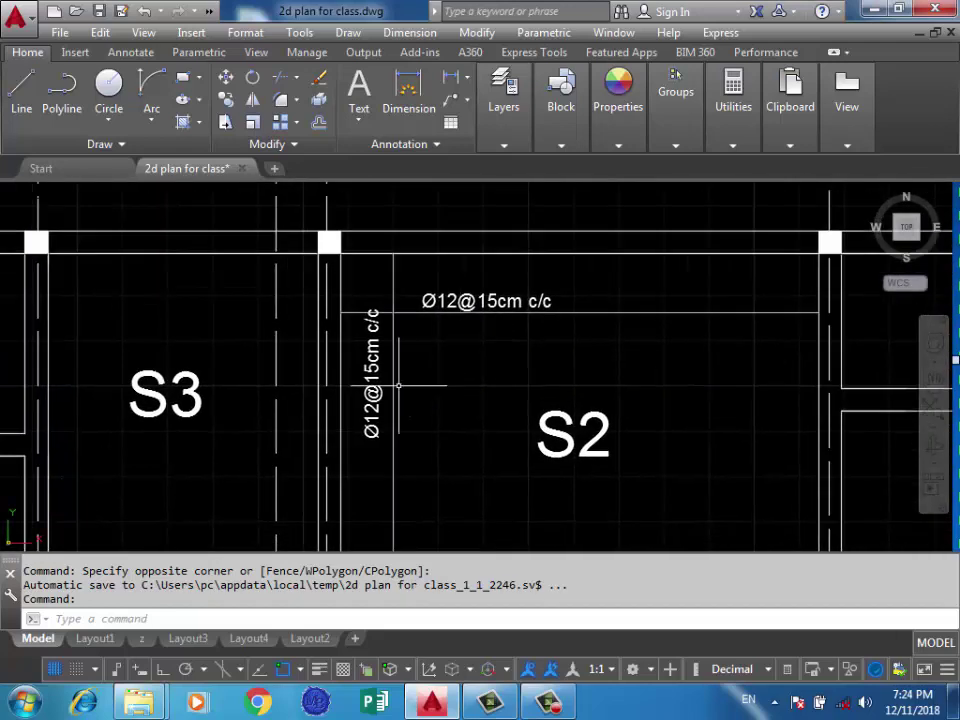
scroll(370, 418, up, 2)
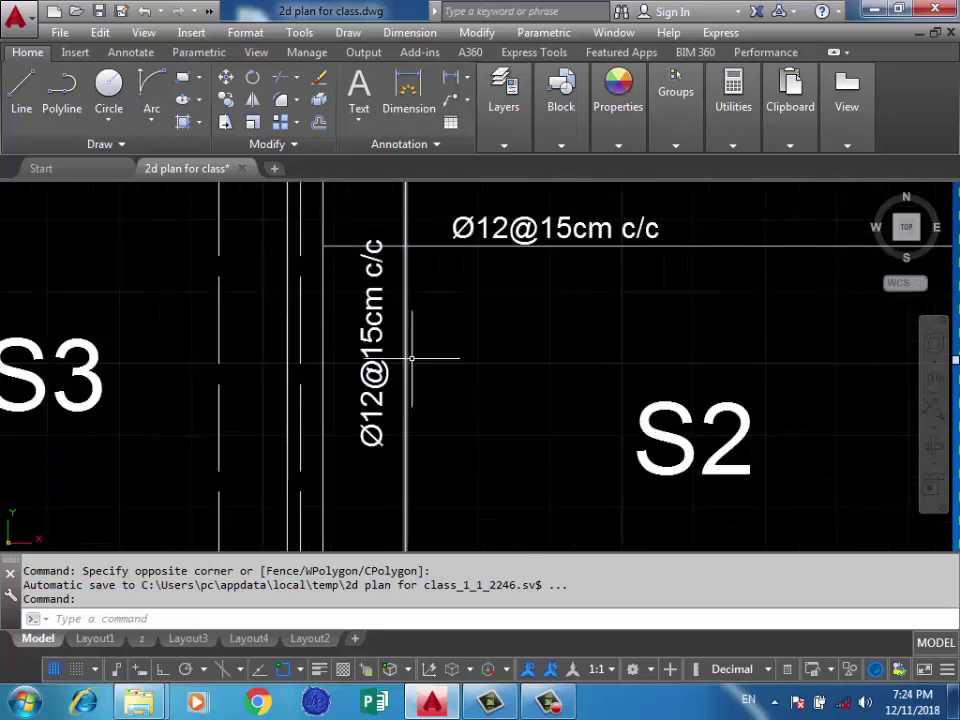
scroll(410, 362, down, 2)
scroll(490, 335, down, 3)
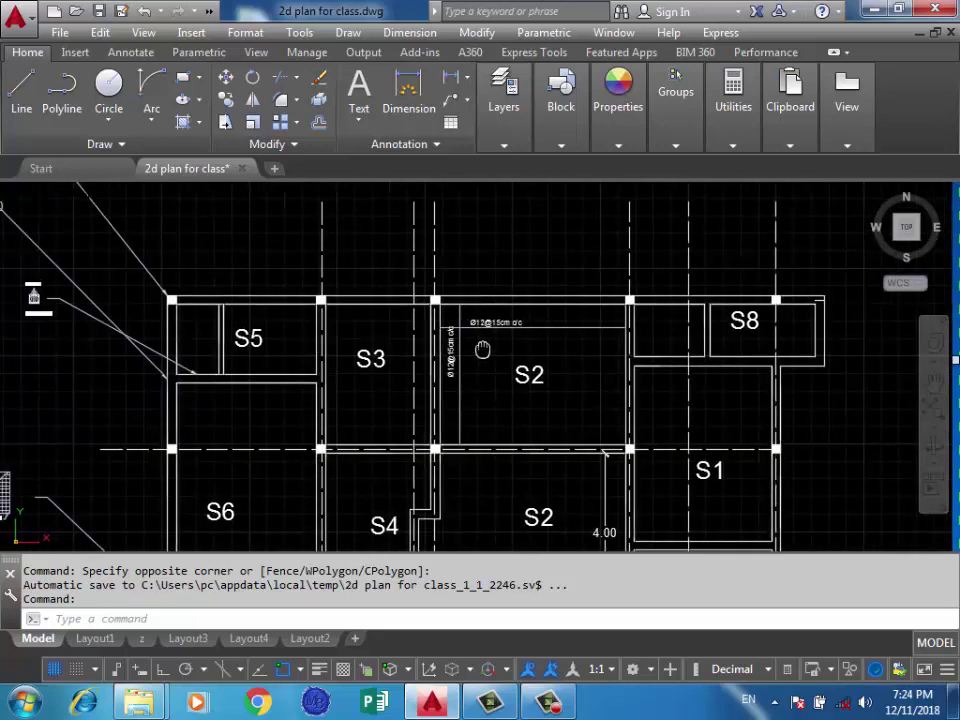
scroll(487, 340, up, 3)
scroll(487, 338, up, 2)
scroll(493, 317, down, 4)
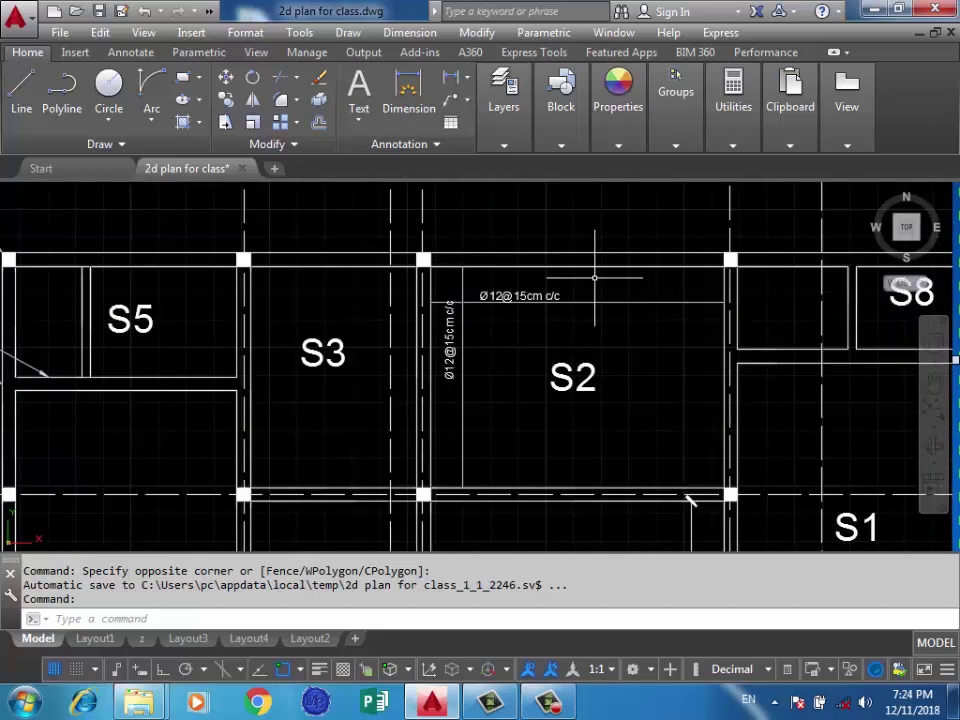
scroll(469, 293, up, 5)
scroll(435, 291, up, 1)
scroll(435, 291, down, 4)
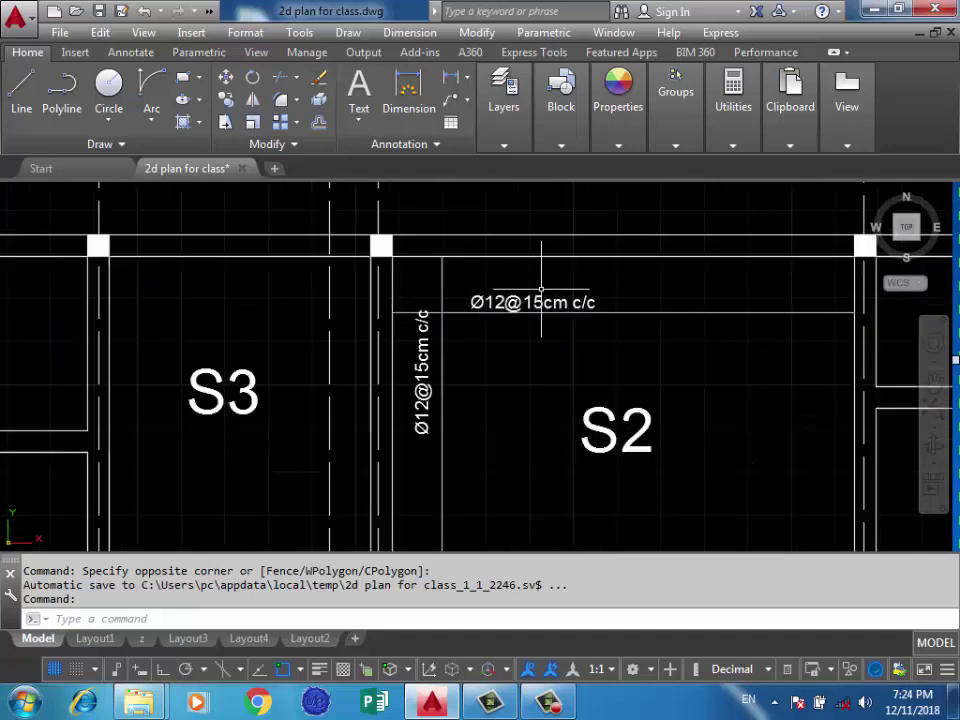
middle_drag(541, 290, 489, 331)
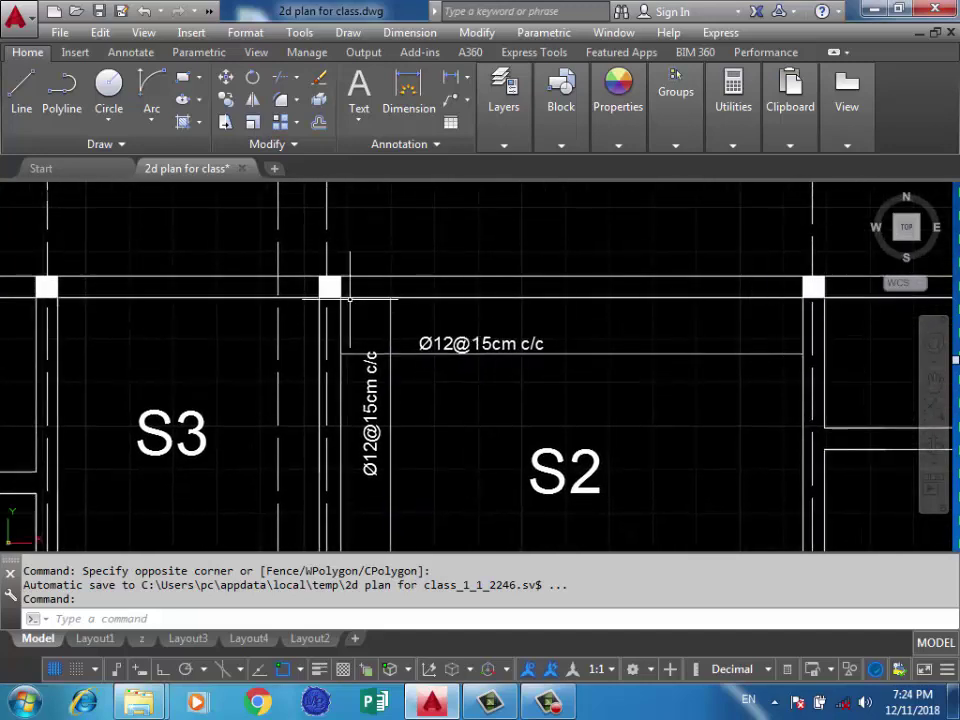
scroll(553, 365, down, 2)
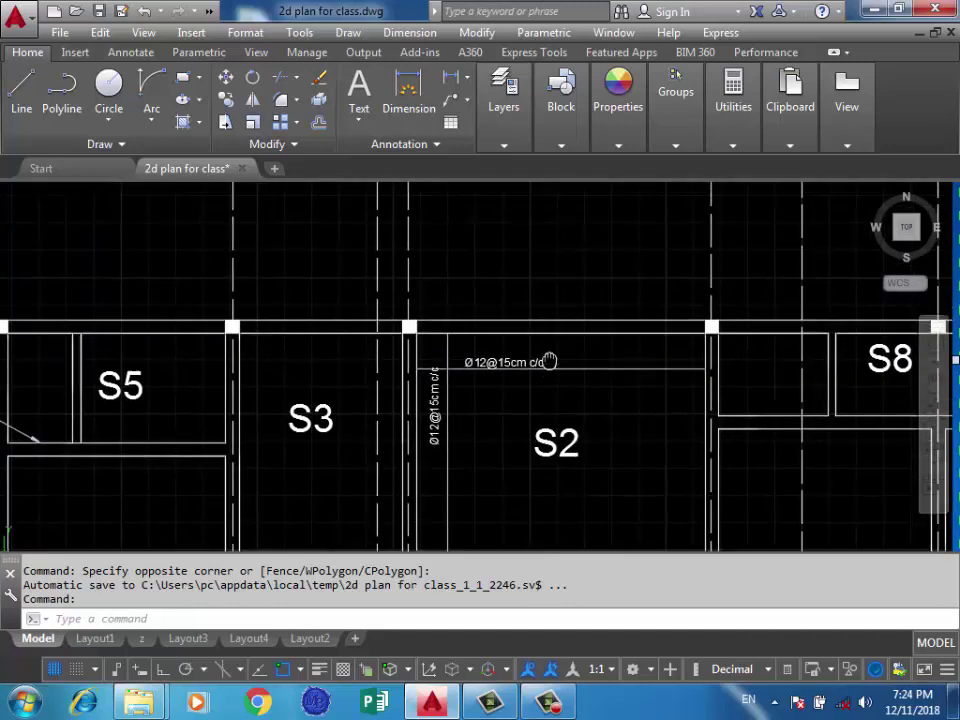
mouse_move(503, 366)
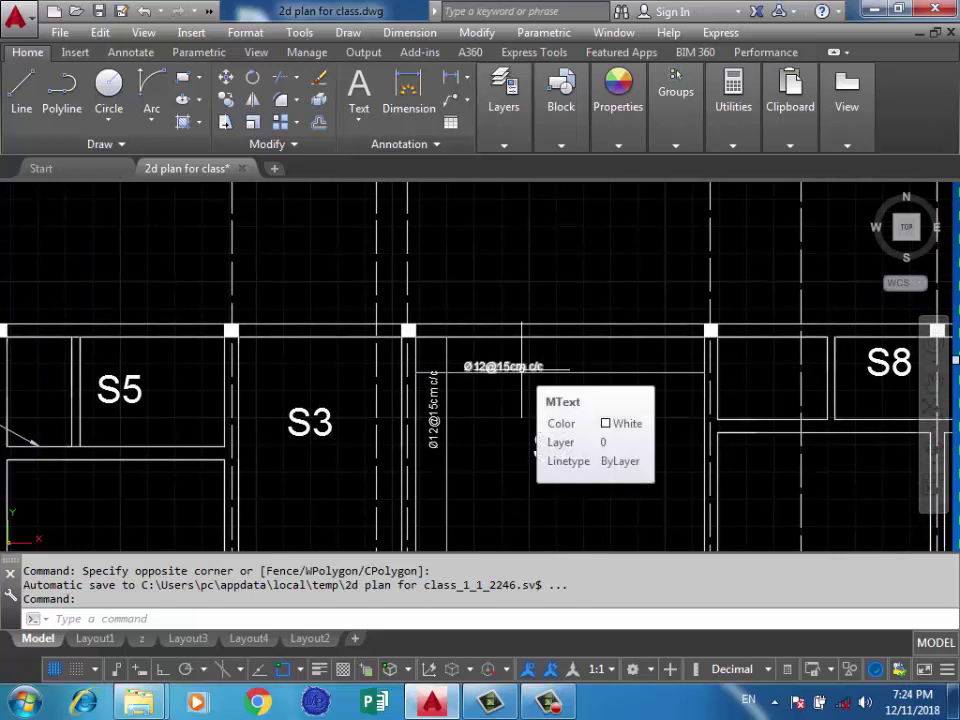
scroll(521, 366, up, 2)
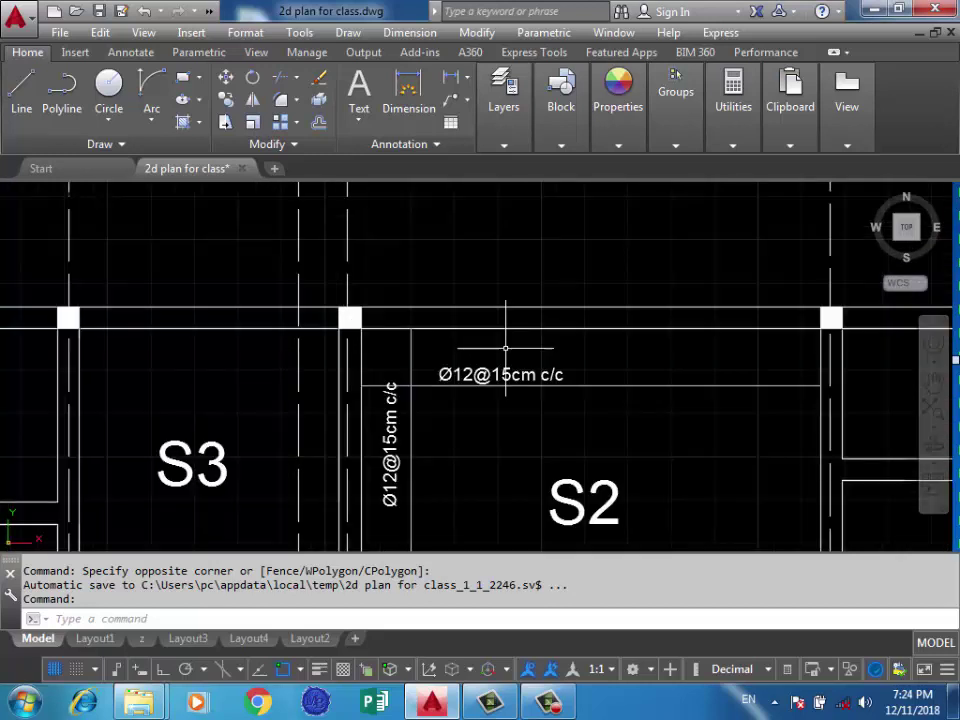
click(599, 352)
click(525, 351)
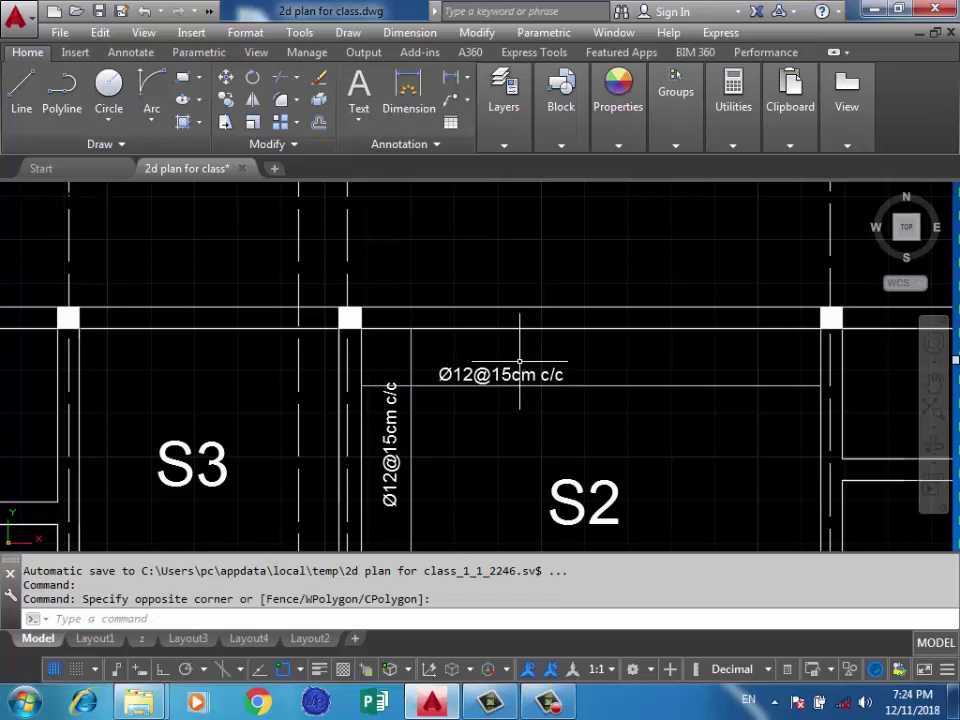
click(695, 345)
click(588, 355)
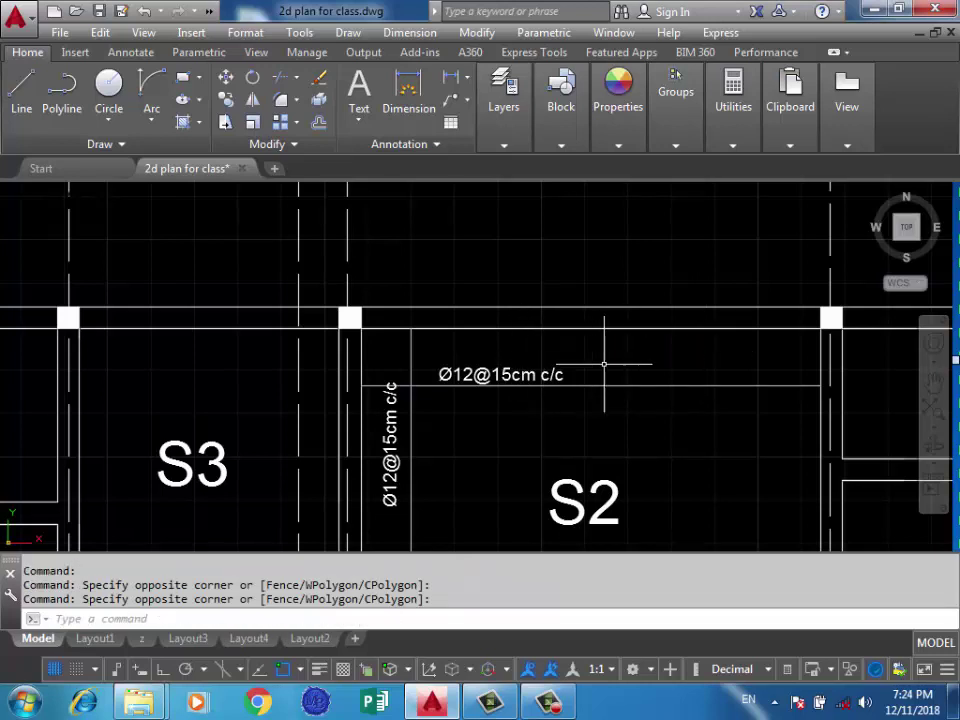
scroll(653, 336, down, 1)
scroll(680, 366, down, 1)
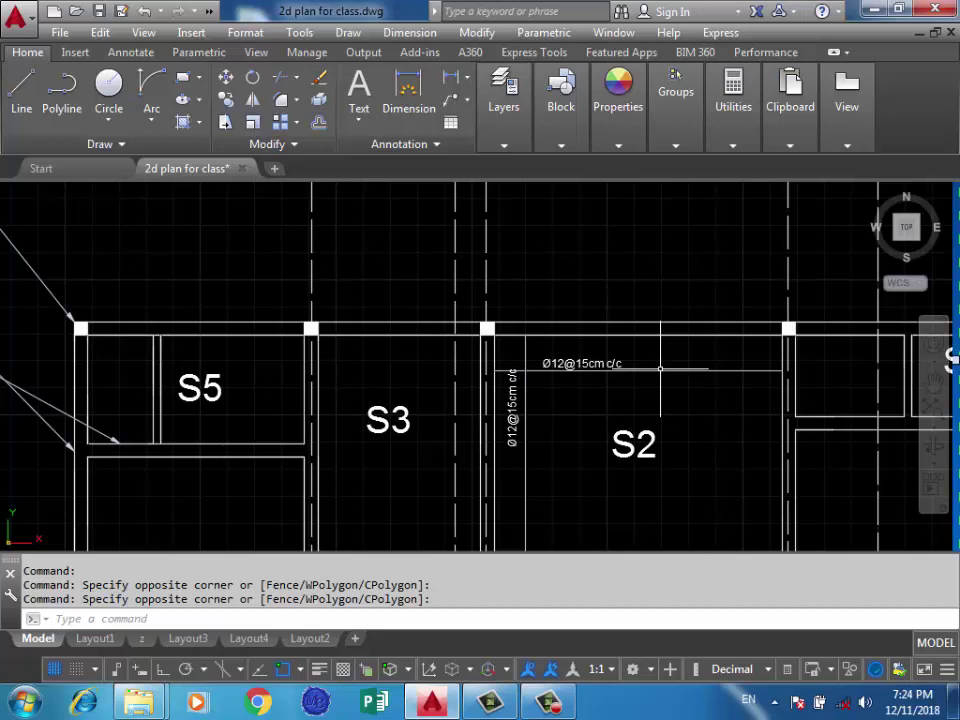
mouse_move(632, 343)
middle_down()
mouse_move(696, 280)
mouse_move(613, 289)
middle_up()
scroll(605, 297, up, 1)
scroll(670, 293, up, 1)
scroll(508, 328, down, 2)
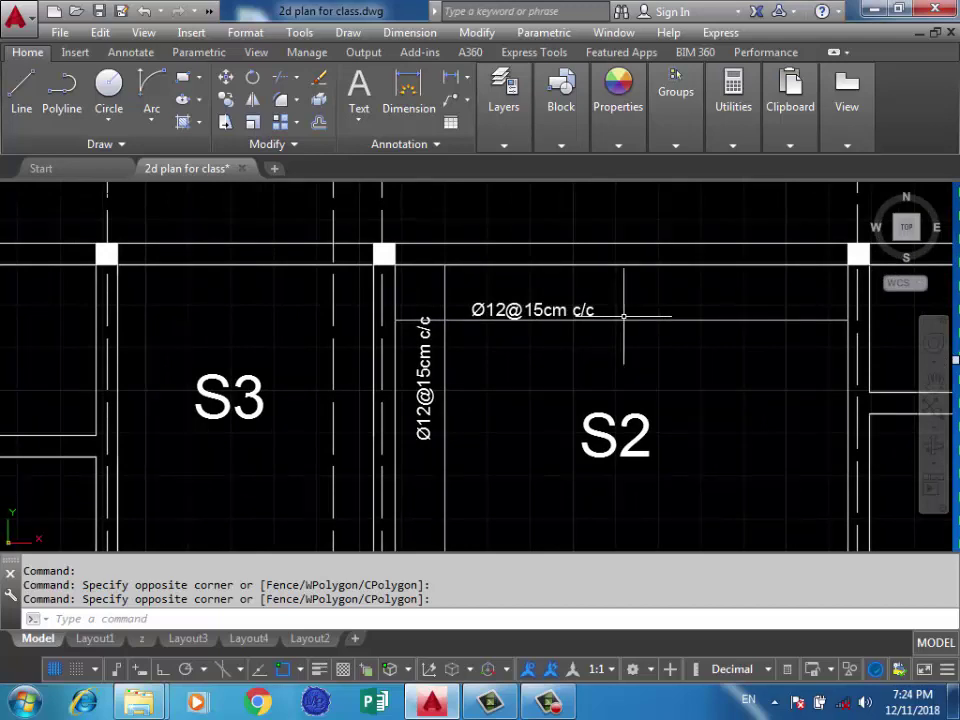
scroll(530, 405, down, 3)
middle_drag(546, 185, 553, 214)
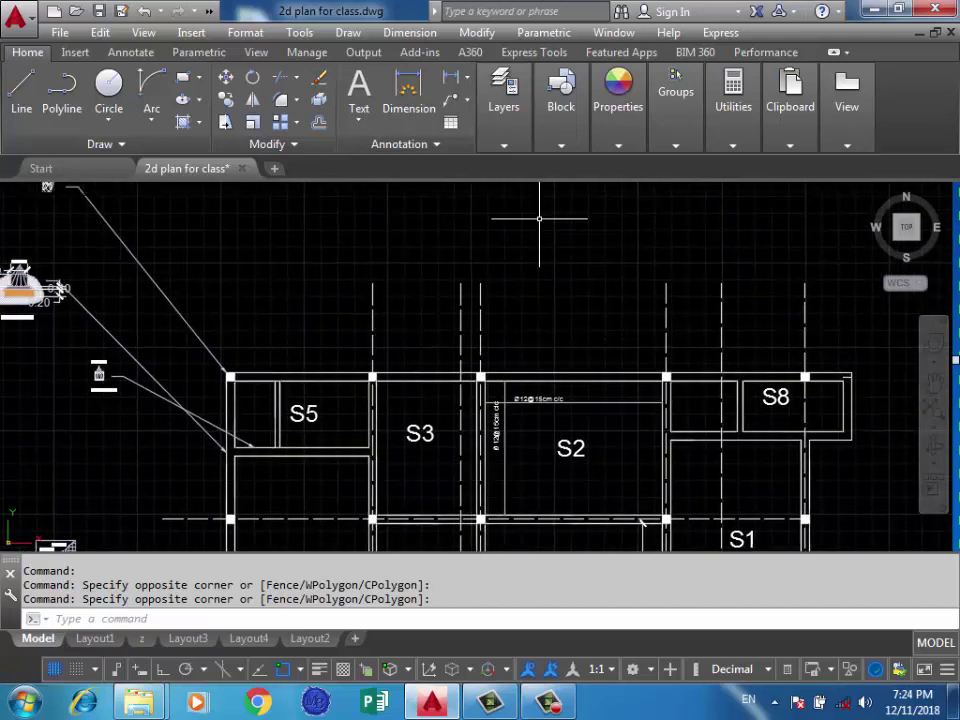
Start a polyline at the rebar detail's right end with polar tracking turned on
text(line)
key(Escape)
text(pline)
key(Return)
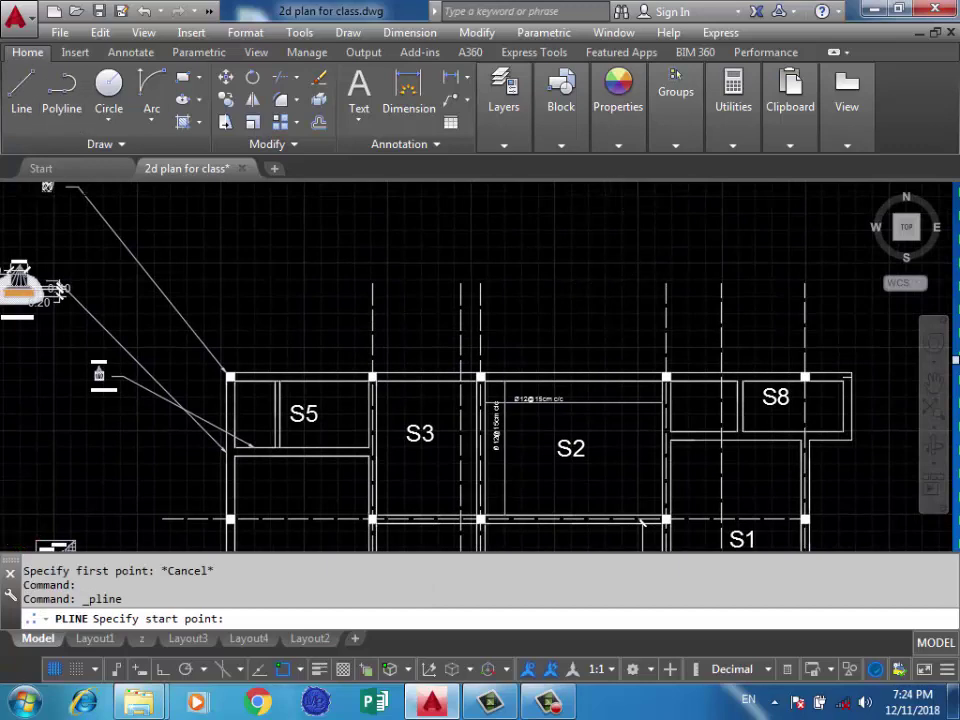
scroll(630, 211, up, 2)
click(716, 259)
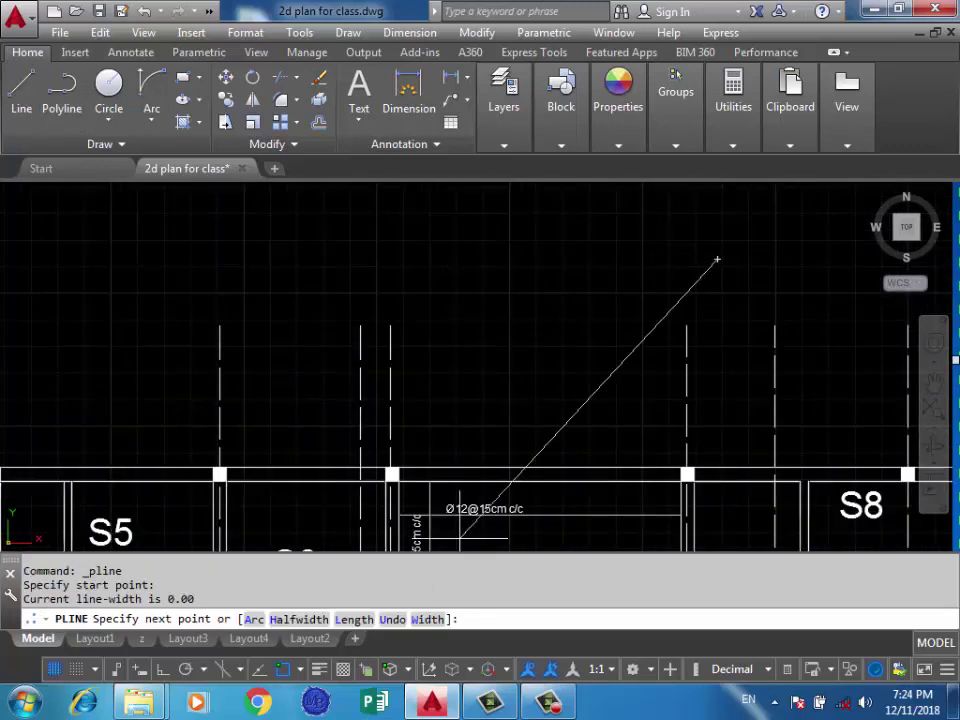
click(185, 669)
click(203, 669)
click(220, 468)
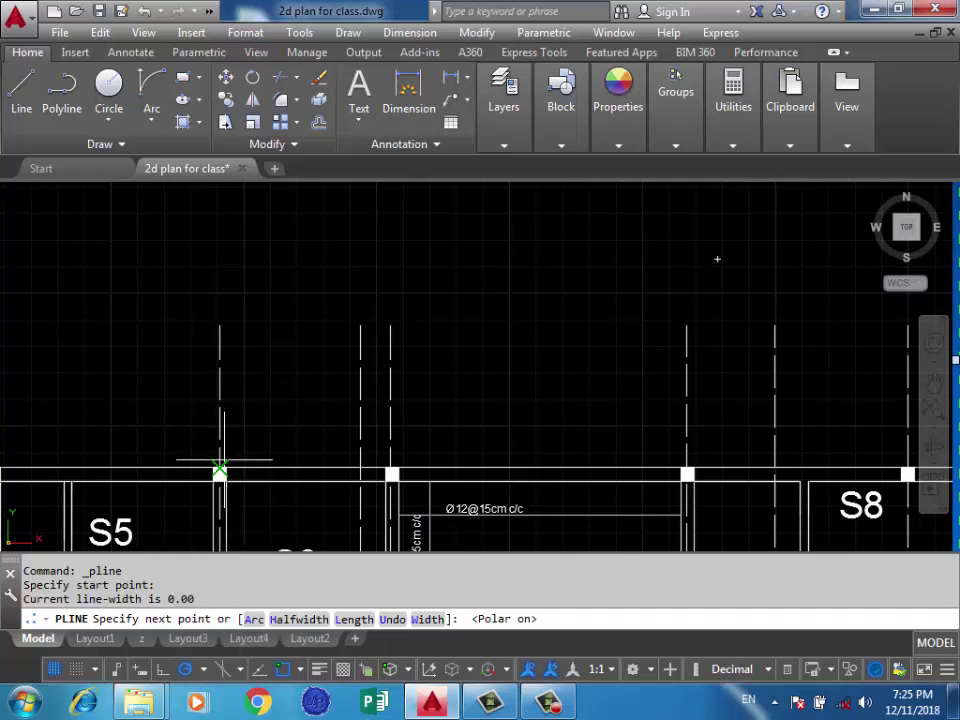
Draw the cranked bar with 45° bends, a dropped middle span and a left downturned hook
click(608, 260)
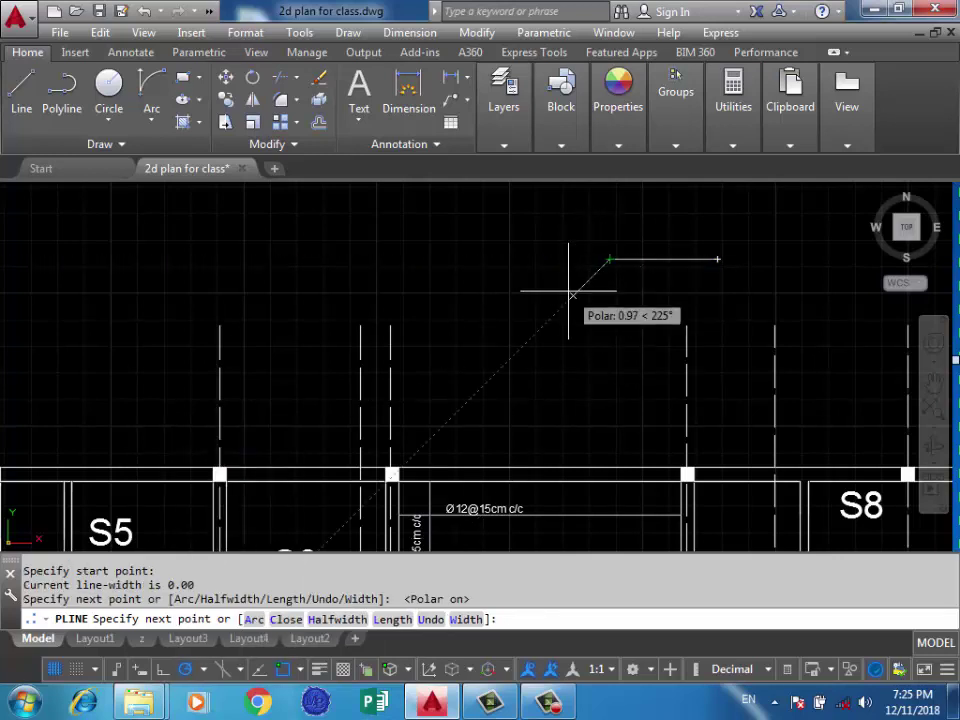
click(573, 294)
click(475, 295)
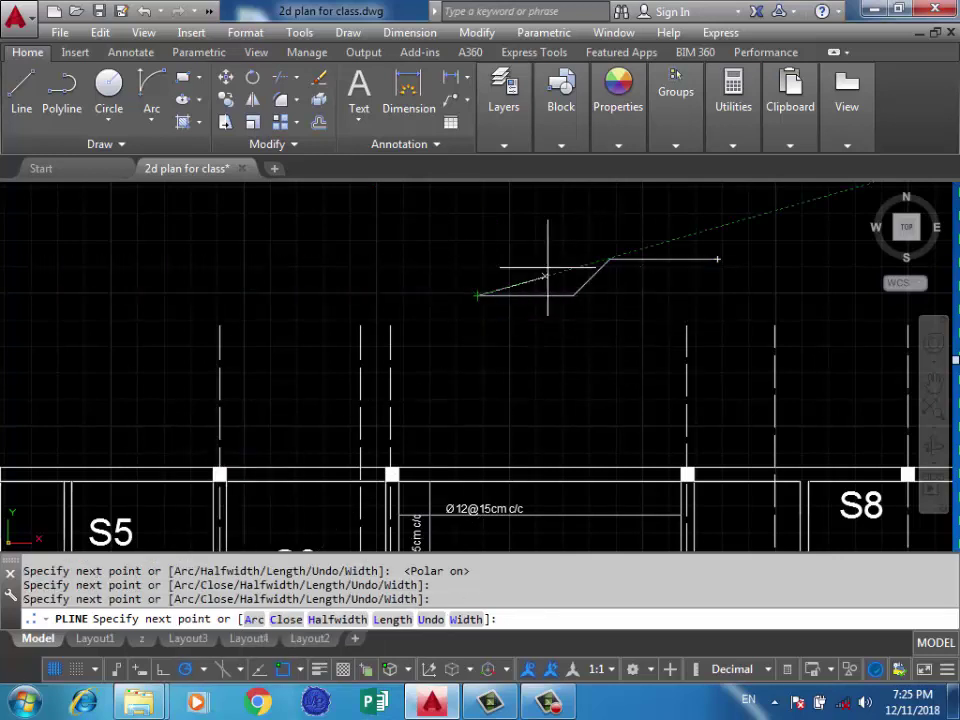
click(440, 260)
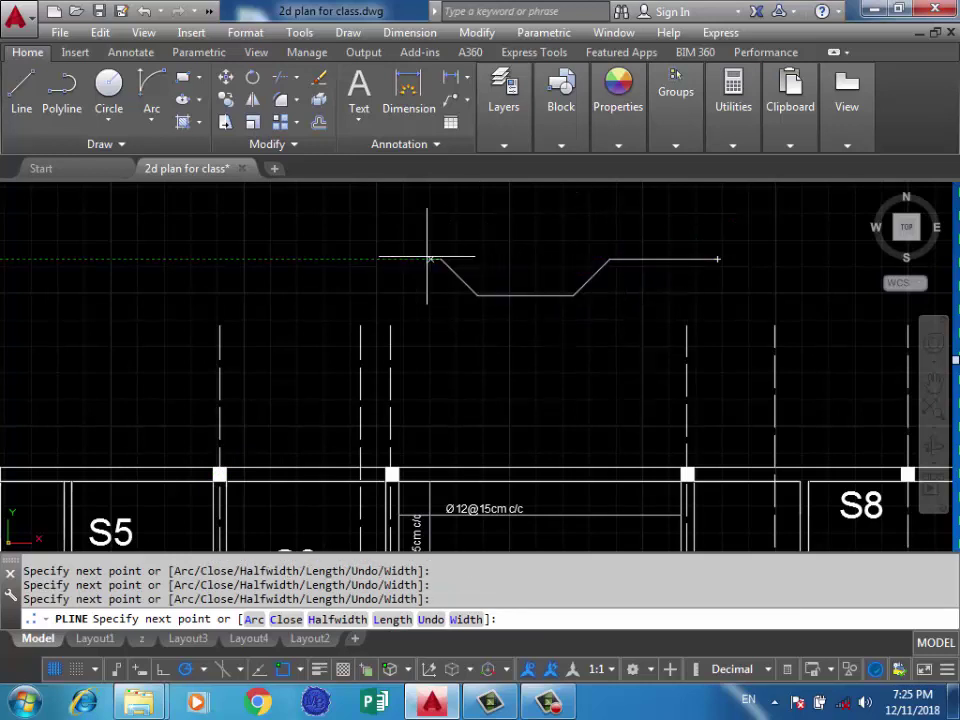
click(350, 260)
click(350, 279)
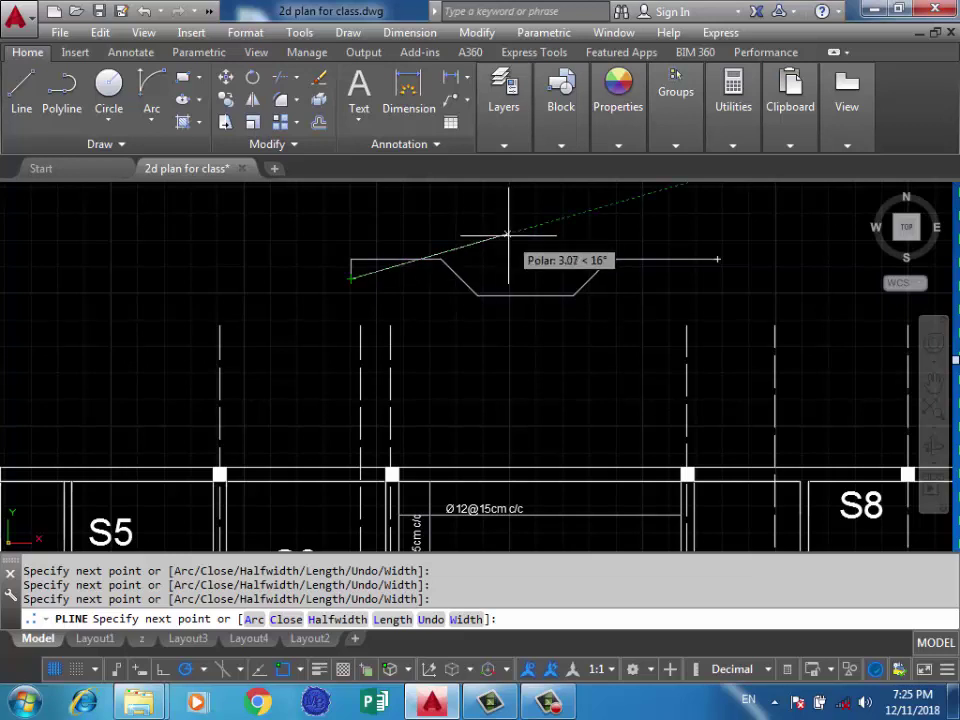
key(Return)
key(Return)
Add the short downturned hook at the bar's right end and zoom out to check the detail
click(716, 260)
click(716, 273)
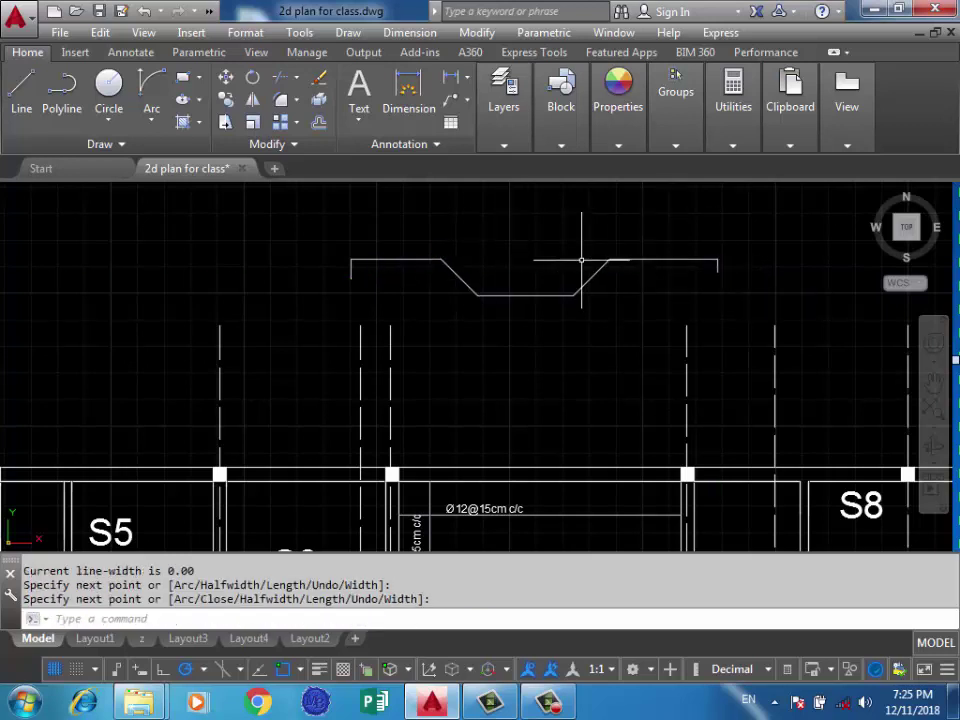
scroll(501, 268, up, 1)
scroll(481, 310, up, 1)
scroll(481, 310, down, 1)
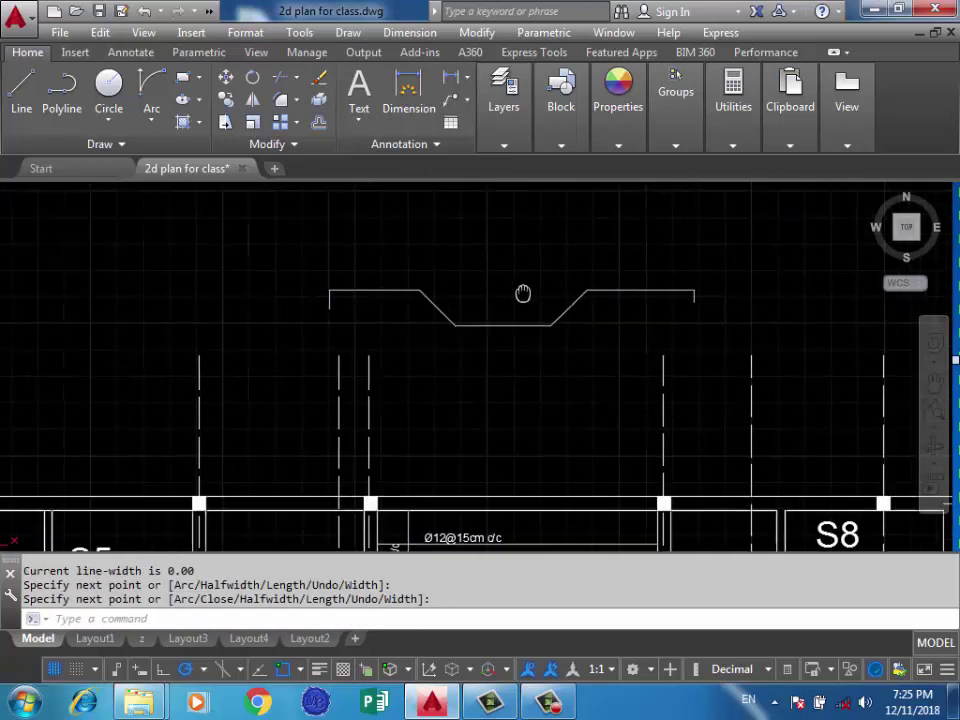
scroll(465, 306, up, 1)
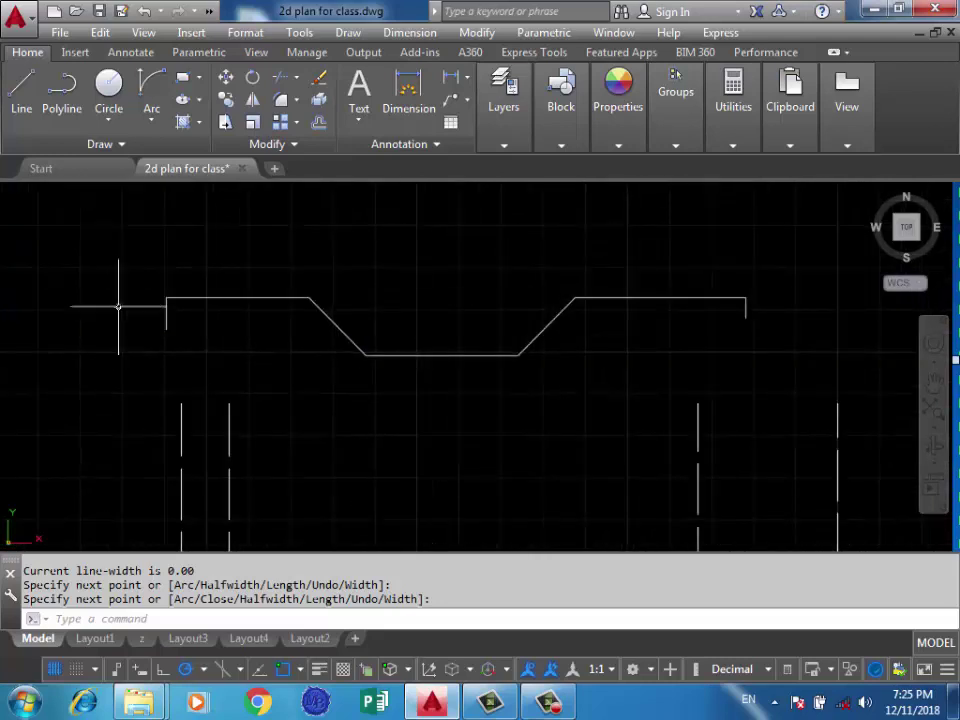
scroll(150, 302, up, 1)
scroll(157, 294, down, 1)
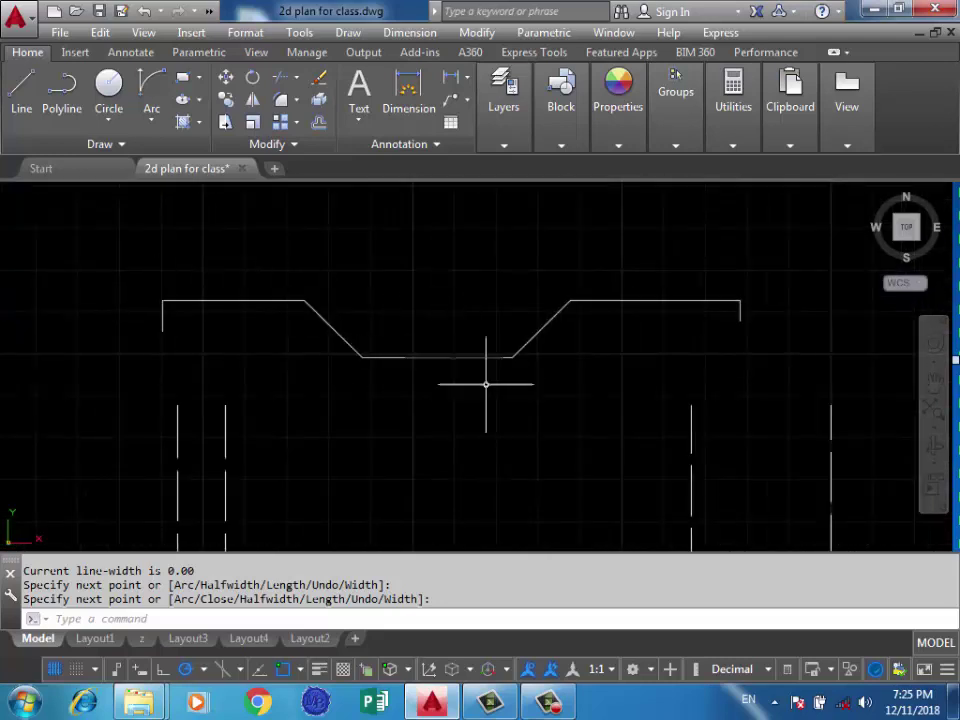
scroll(471, 316, down, 1)
scroll(458, 300, up, 1)
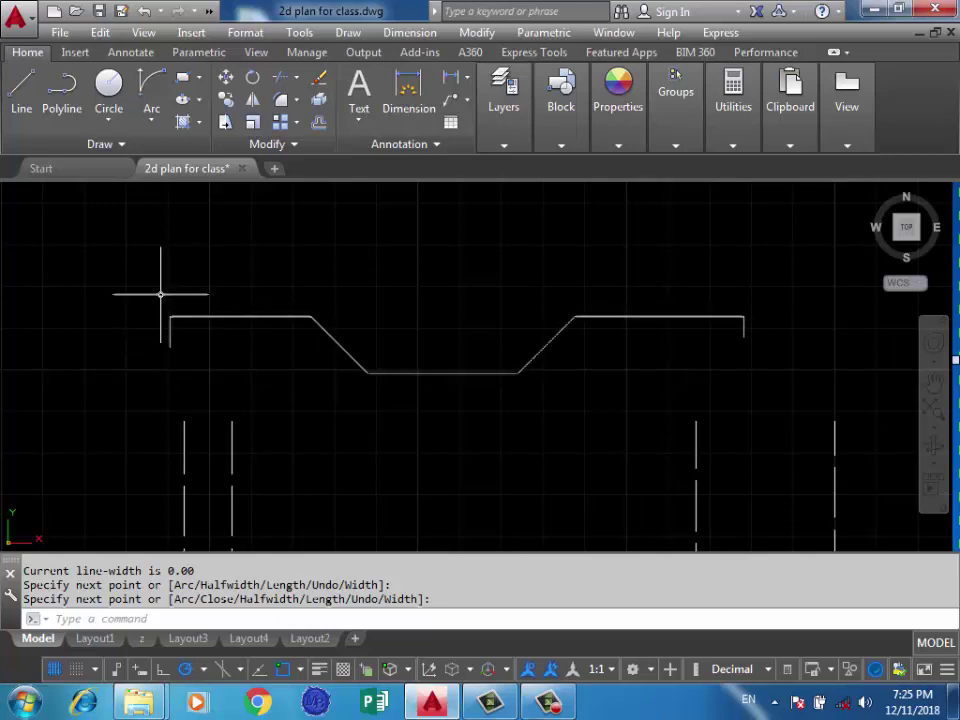
scroll(375, 225, down, 4)
scroll(232, 390, up, 3)
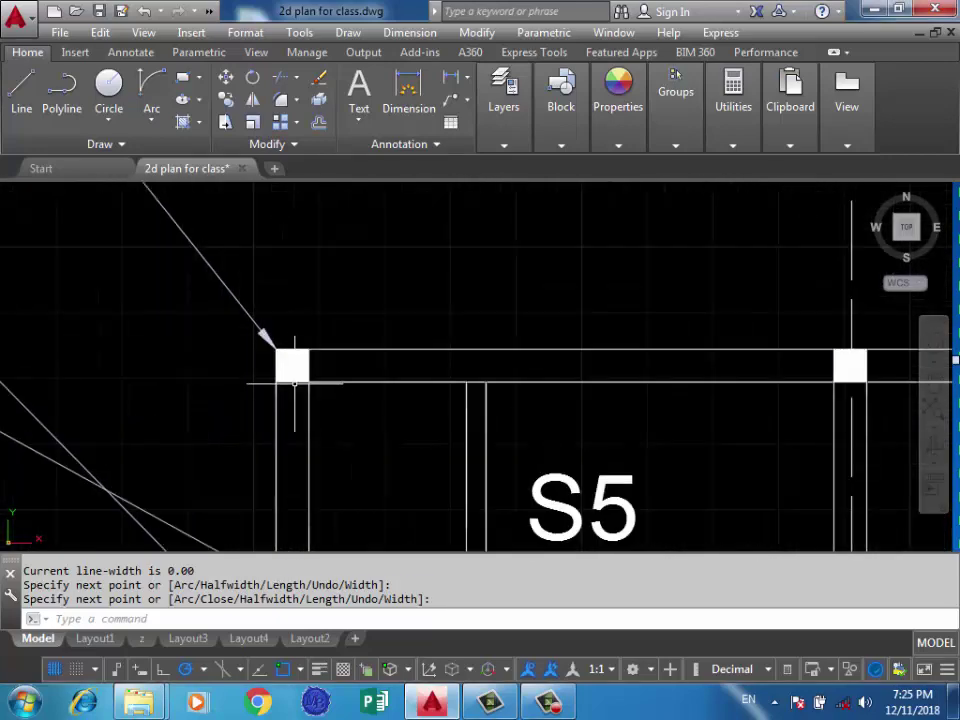
scroll(285, 390, down, 1)
scroll(285, 395, down, 4)
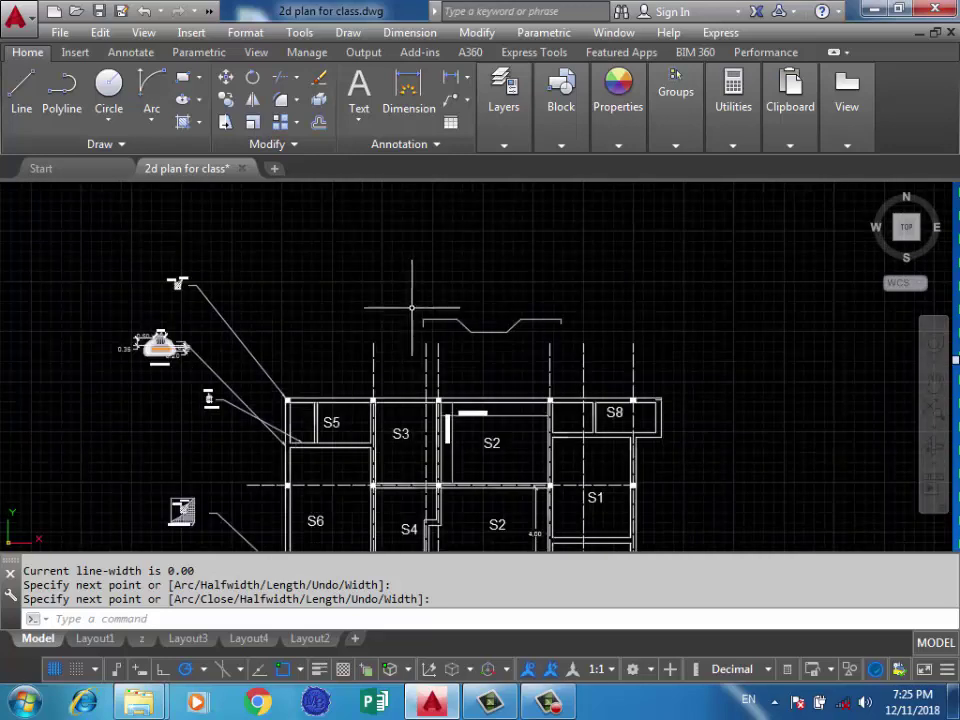
scroll(405, 336, up, 5)
scroll(390, 345, up, 4)
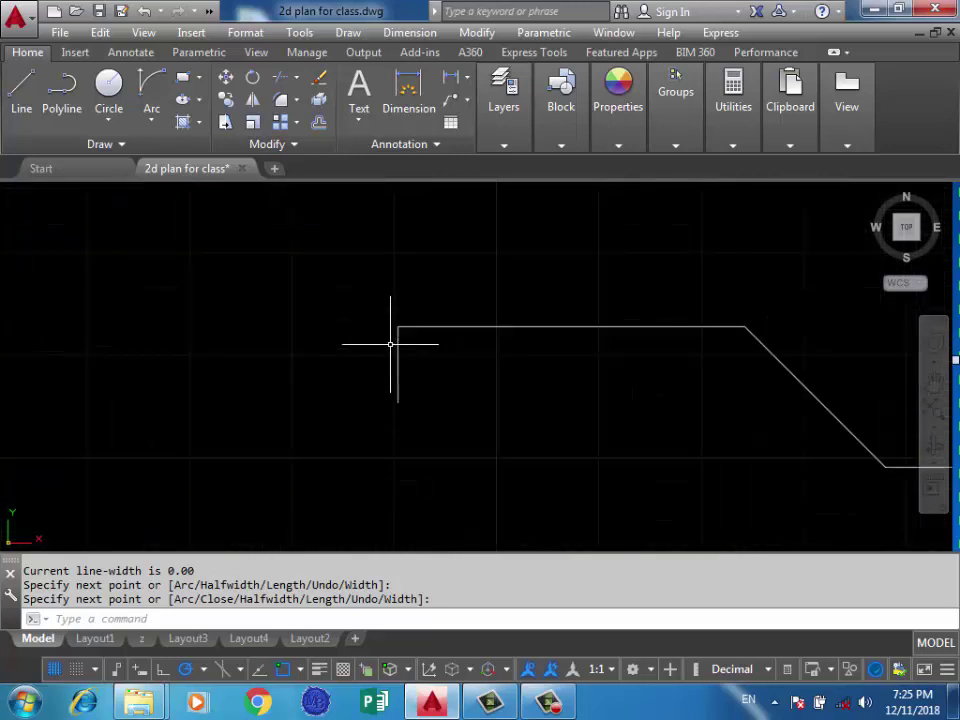
scroll(392, 343, down, 1)
scroll(364, 358, up, 4)
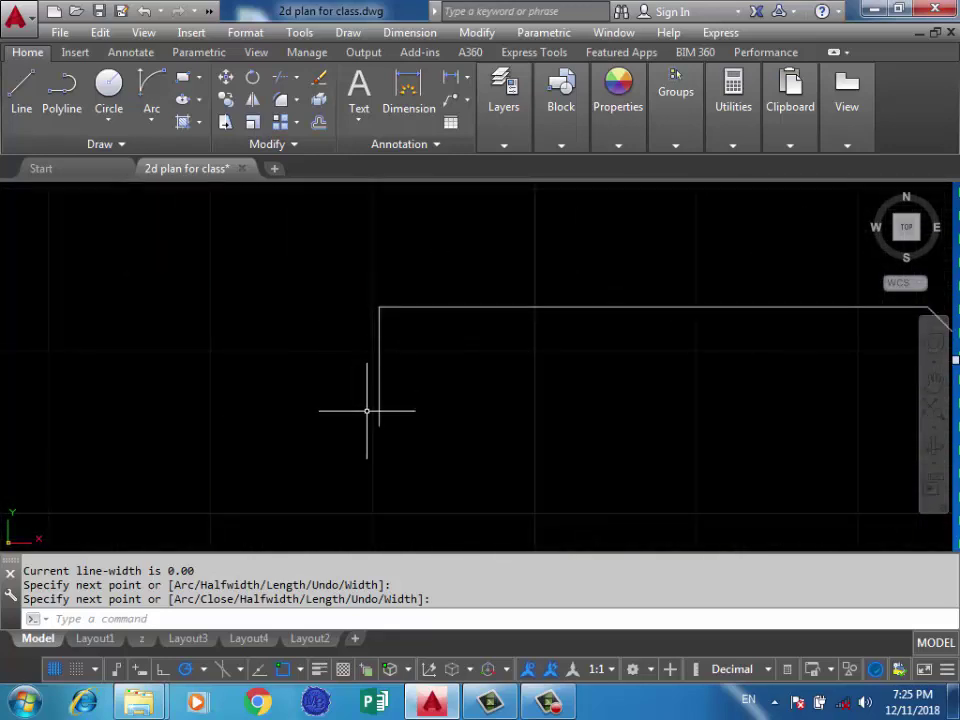
scroll(399, 285, up, 2)
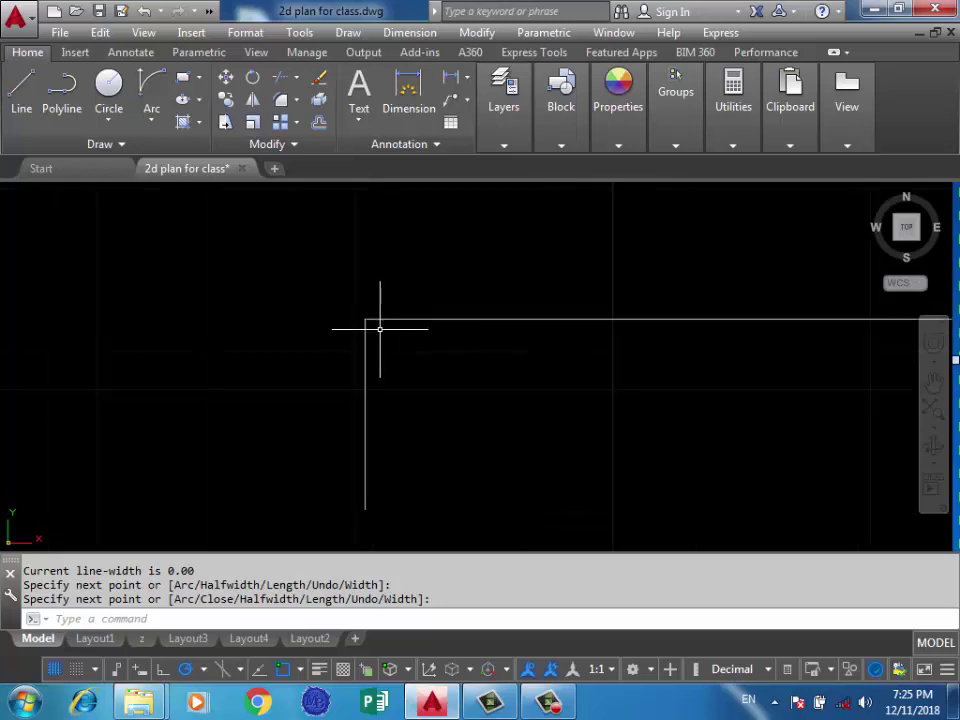
scroll(371, 315, up, 1)
scroll(289, 330, down, 1)
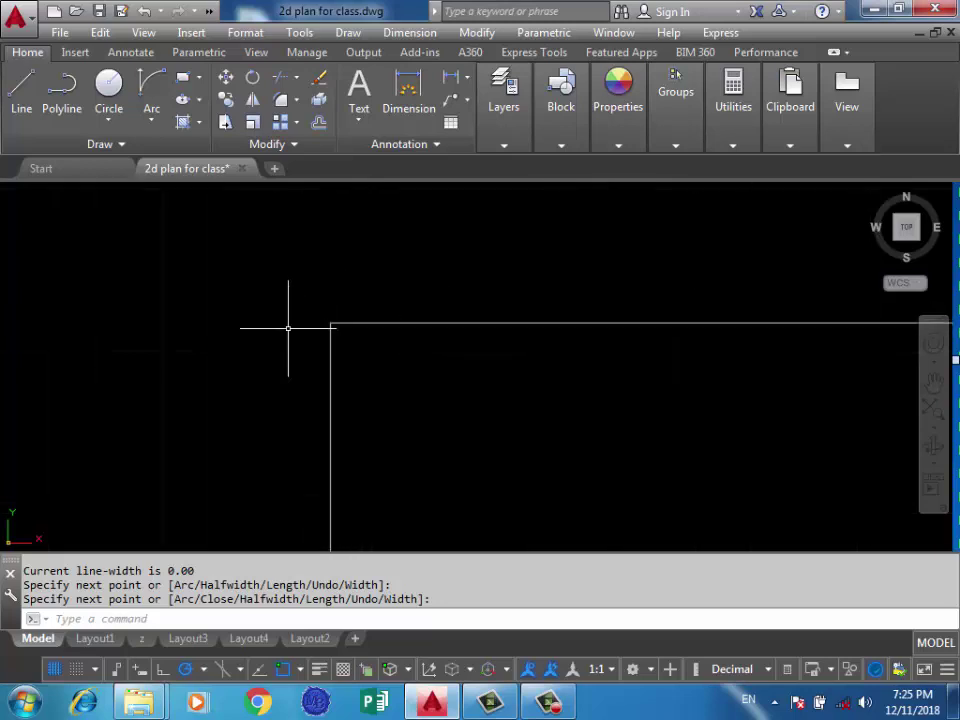
scroll(440, 313, down, 4)
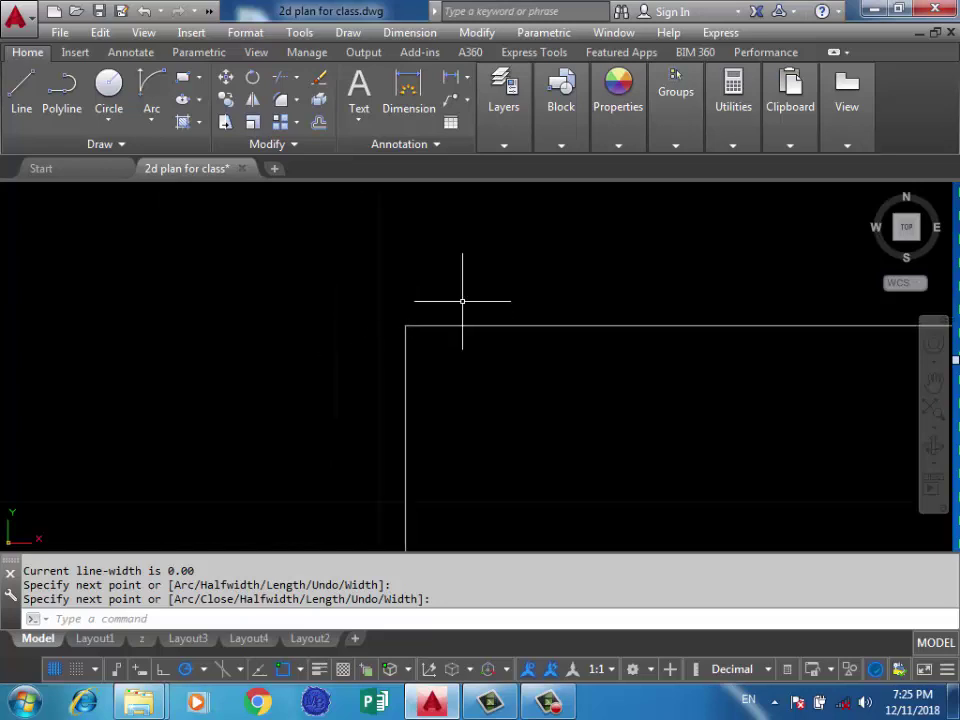
scroll(364, 305, down, 3)
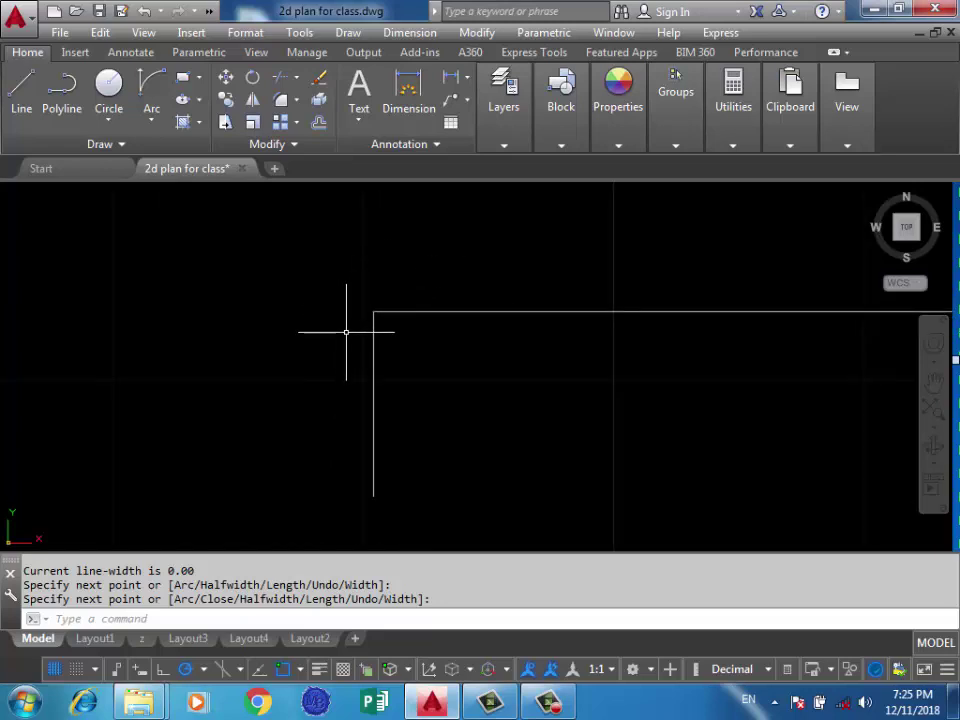
scroll(231, 321, down, 2)
middle_drag(428, 332, 240, 321)
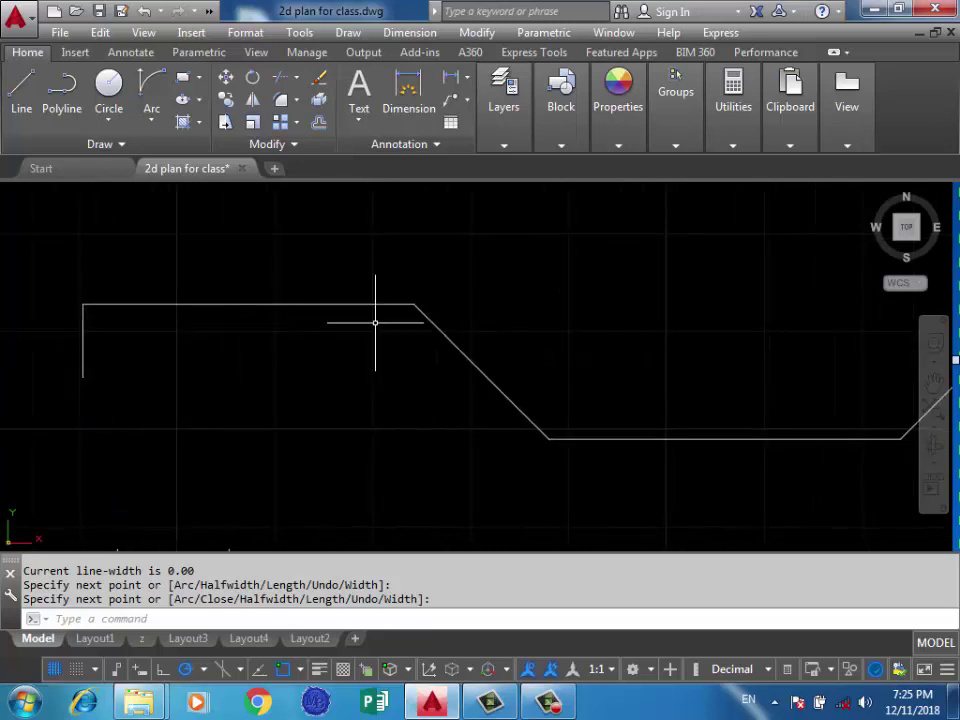
scroll(379, 322, down, 4)
scroll(405, 341, up, 4)
scroll(405, 332, down, 2)
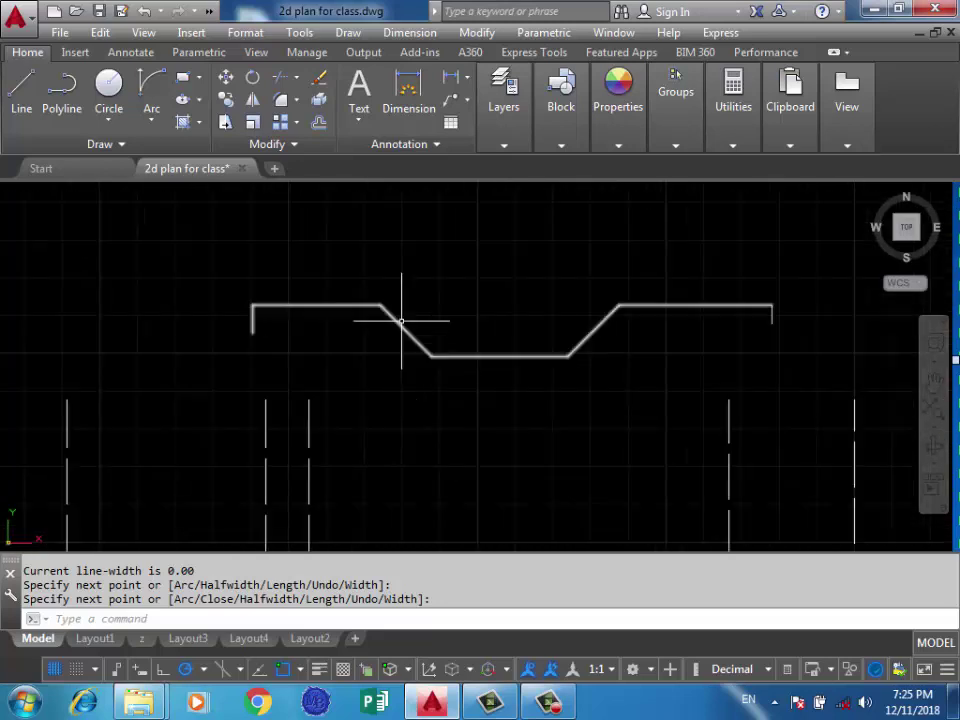
scroll(400, 315, up, 2)
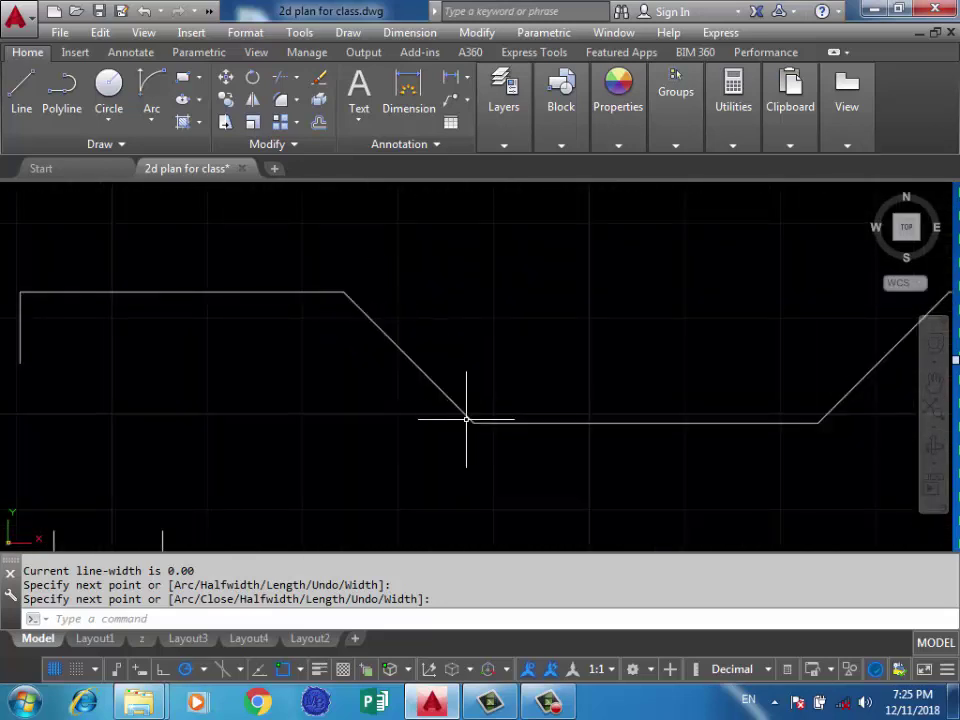
scroll(467, 414, down, 4)
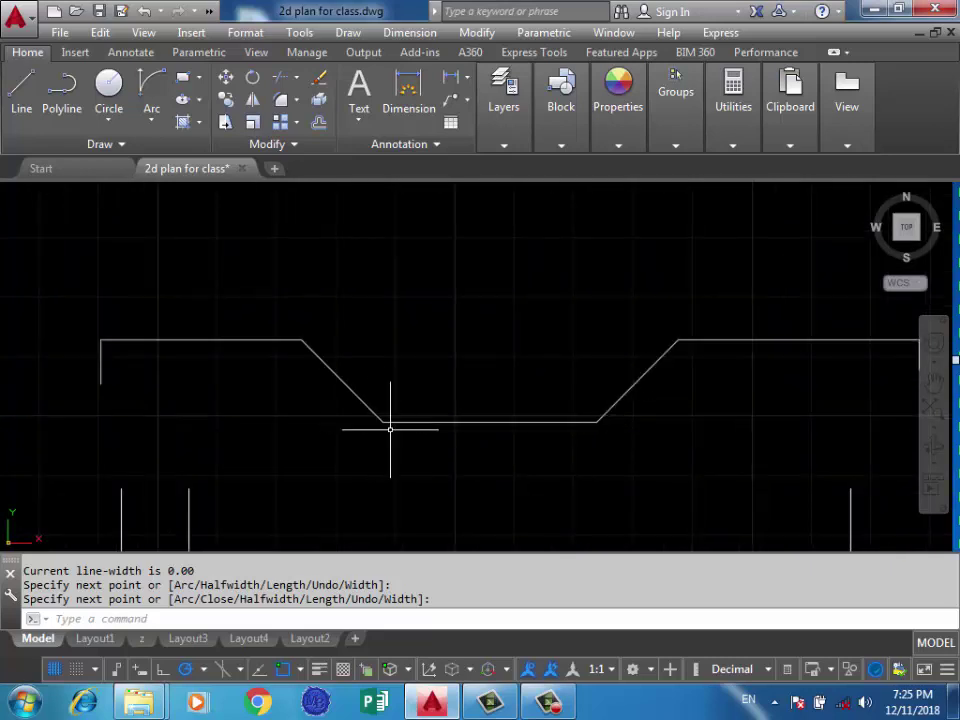
scroll(540, 380, down, 2)
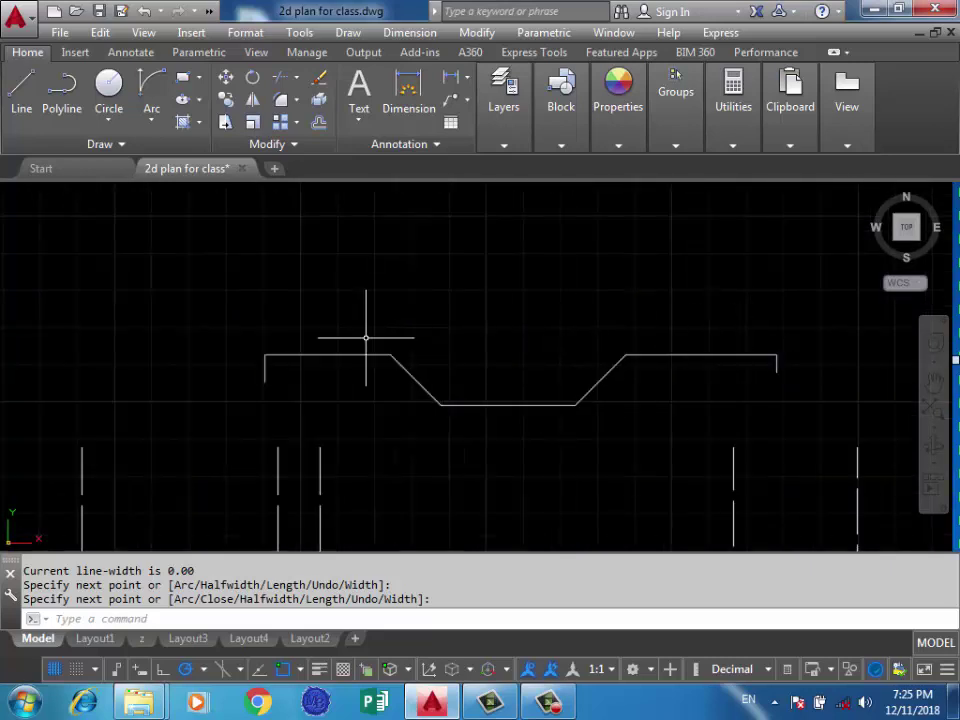
scroll(658, 279, down, 3)
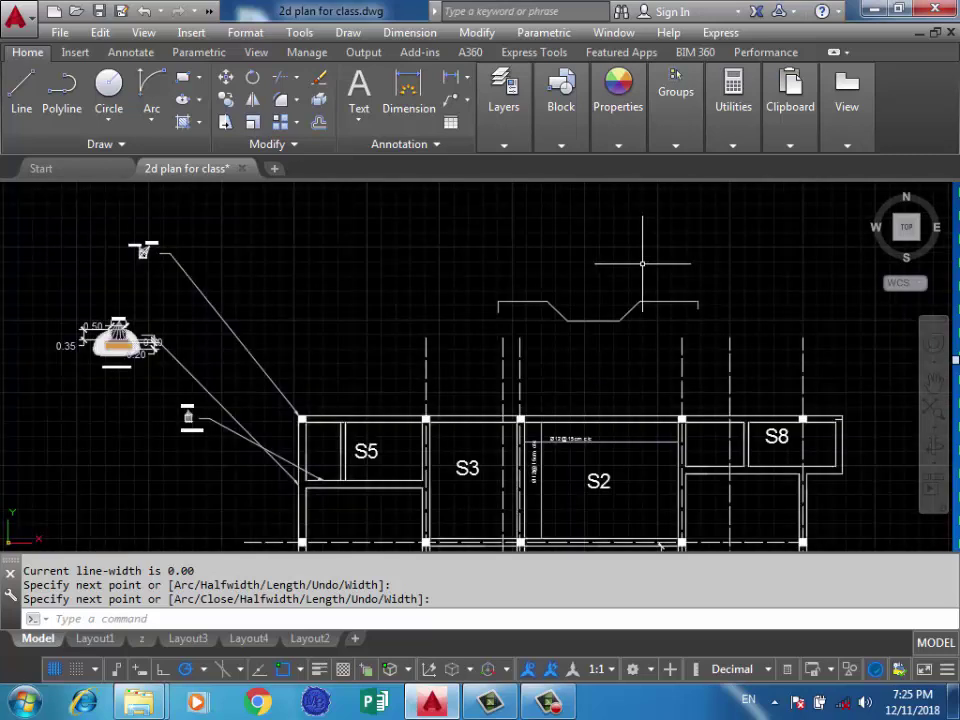
scroll(574, 317, up, 3)
key(Escape)
click(624, 262)
click(600, 284)
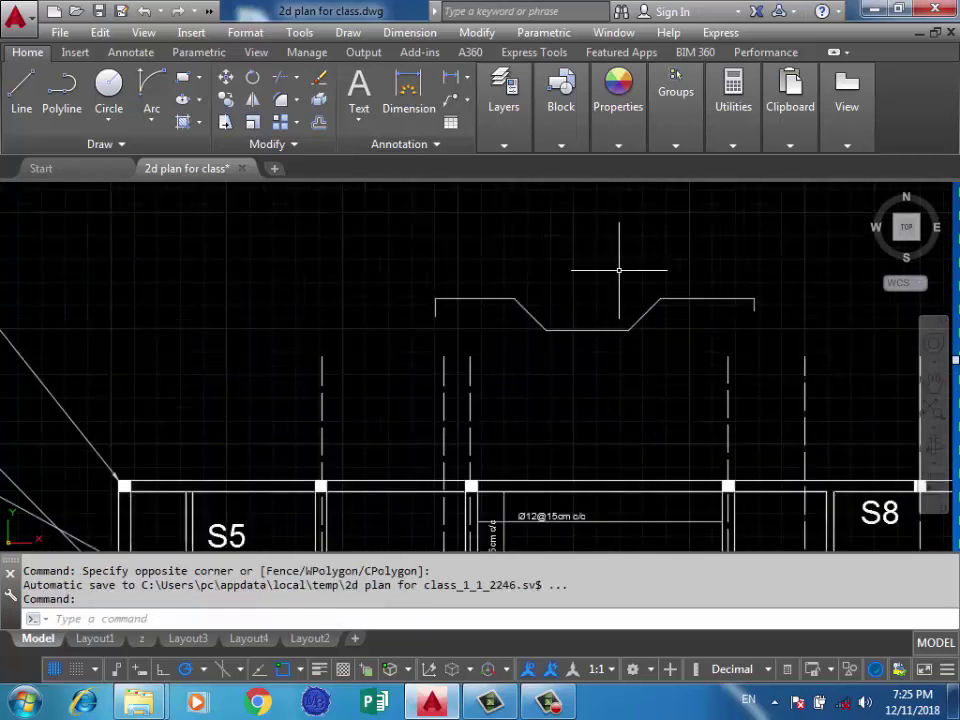
scroll(590, 287, down, 3)
scroll(604, 294, up, 4)
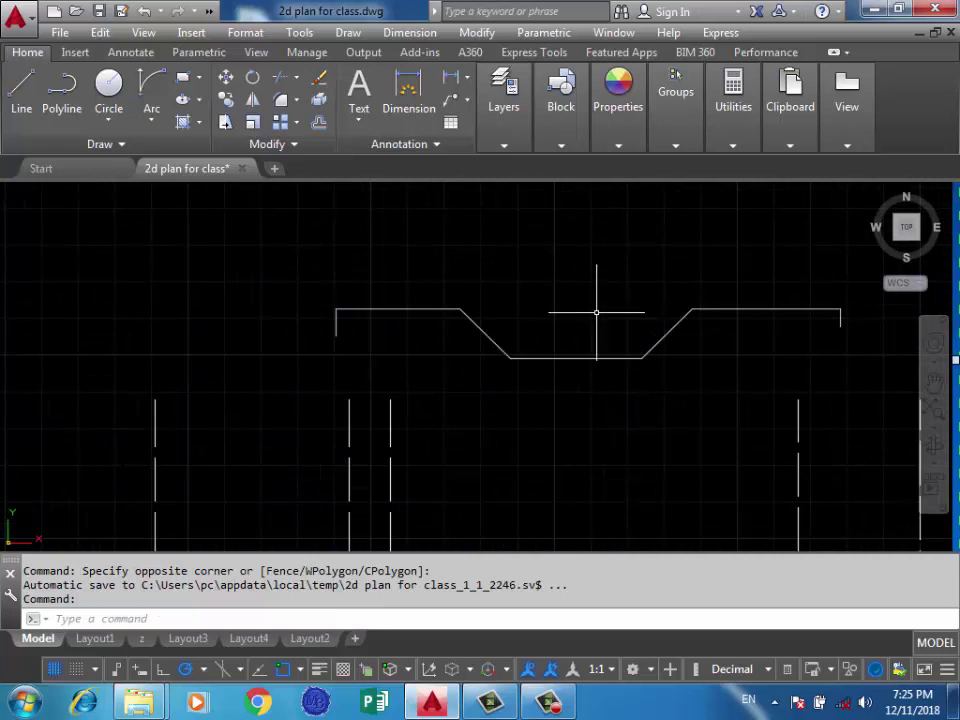
scroll(572, 314, up, 2)
scroll(510, 354, down, 2)
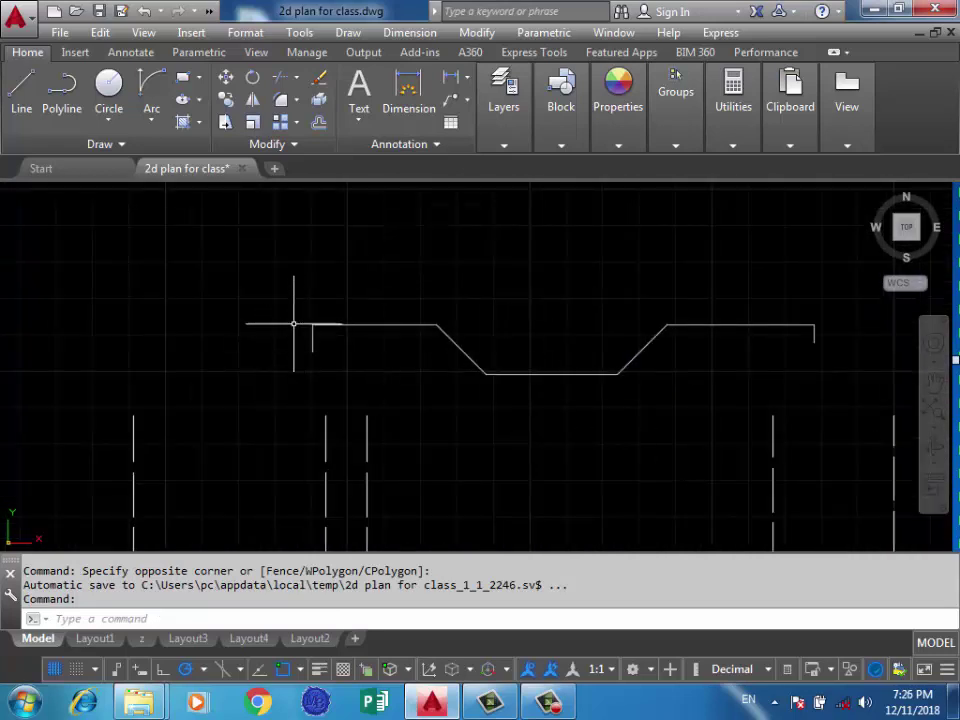
scroll(310, 315, up, 2)
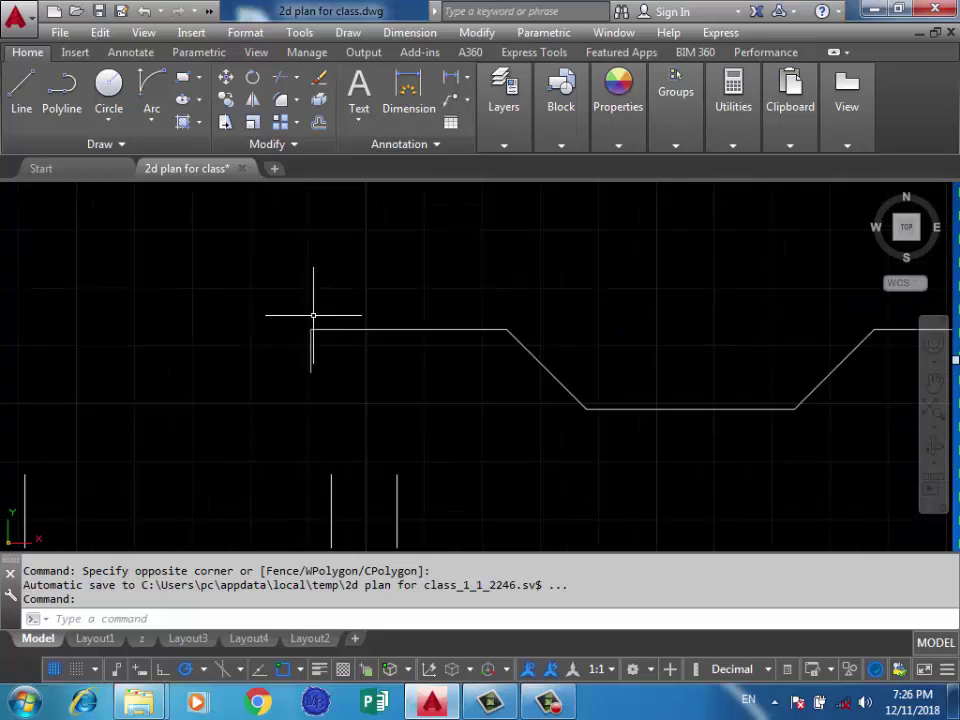
middle_drag(519, 320, 351, 296)
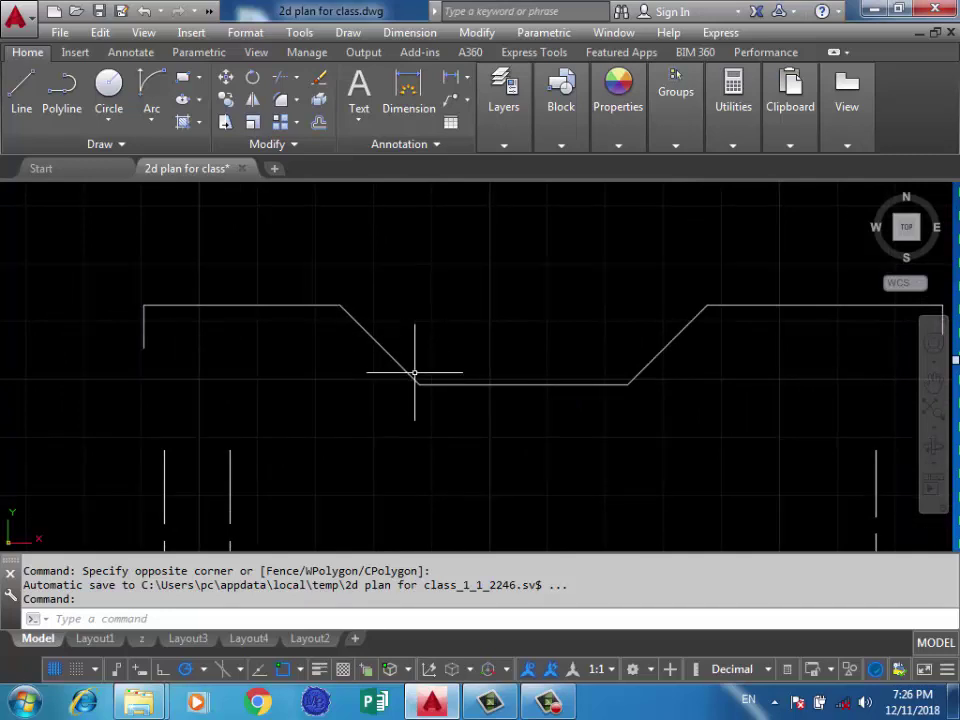
scroll(450, 365, down, 2)
scroll(500, 370, down, 2)
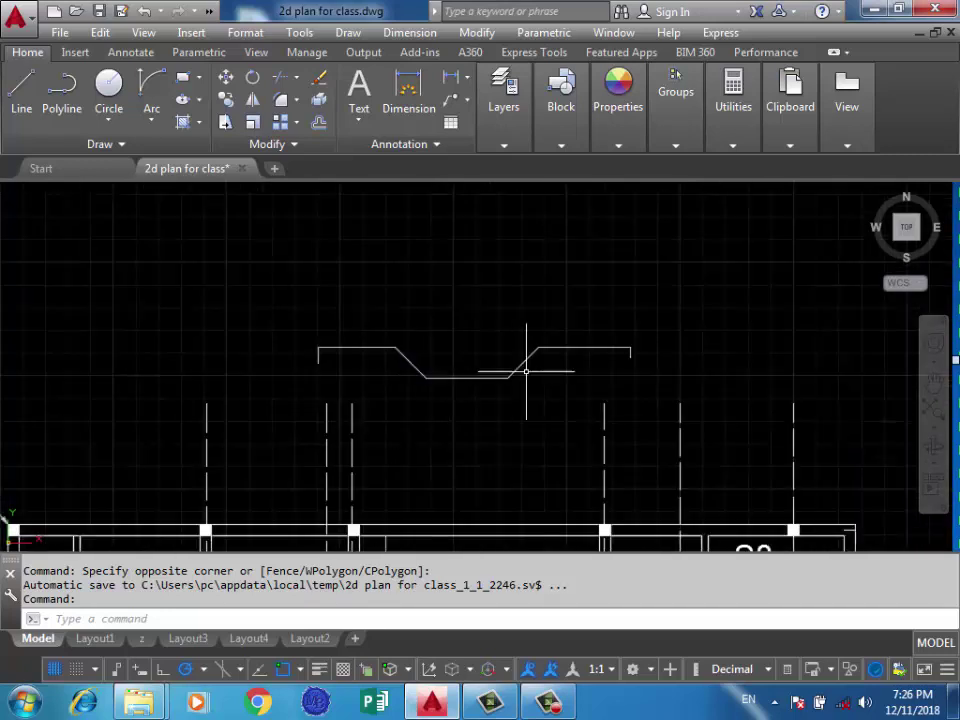
click(632, 268)
click(520, 315)
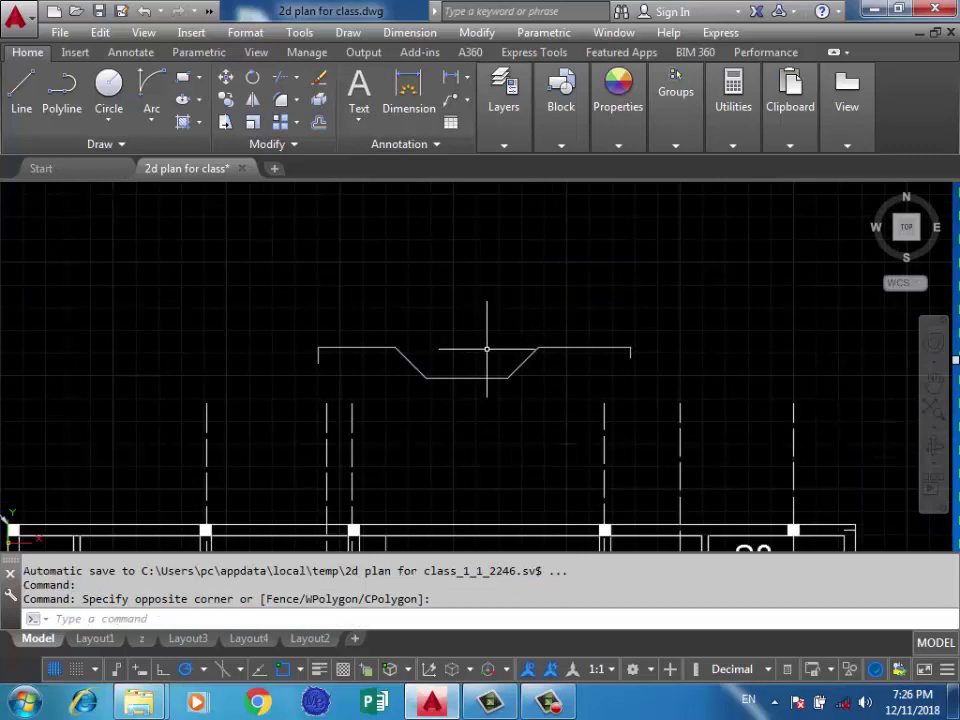
middle_drag(489, 343, 547, 352)
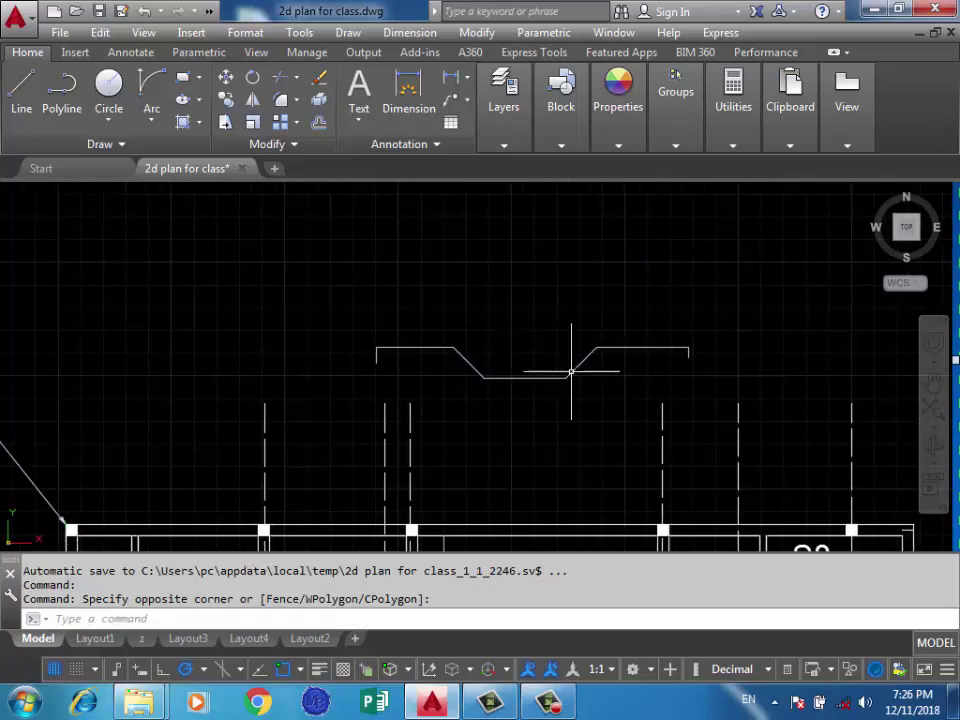
scroll(617, 330, down, 4)
scroll(550, 400, up, 2)
scroll(539, 395, up, 5)
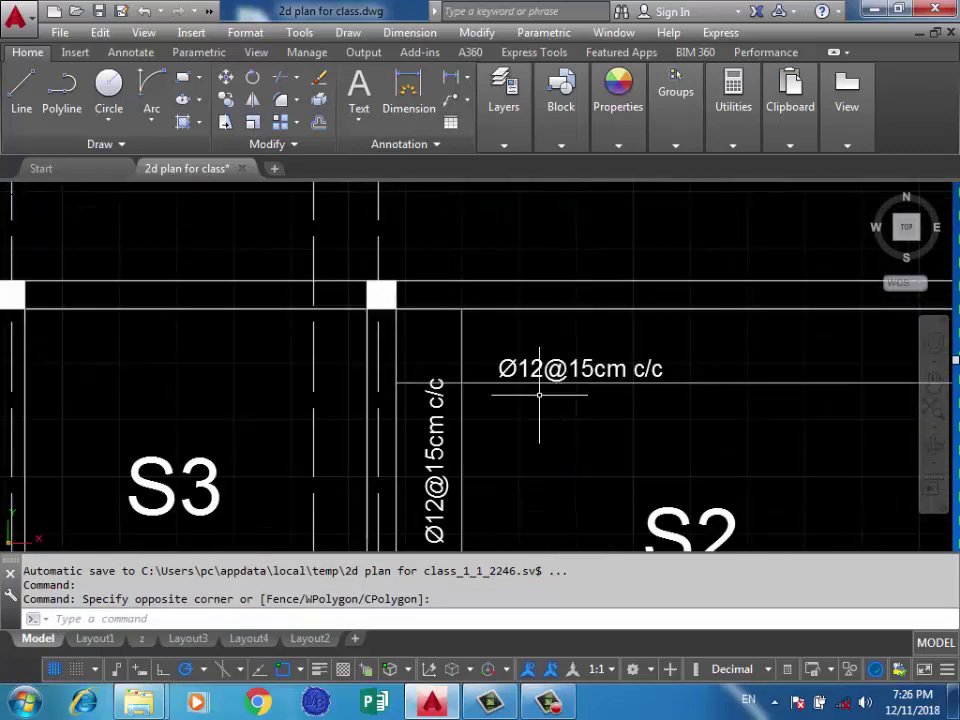
scroll(453, 368, down, 2)
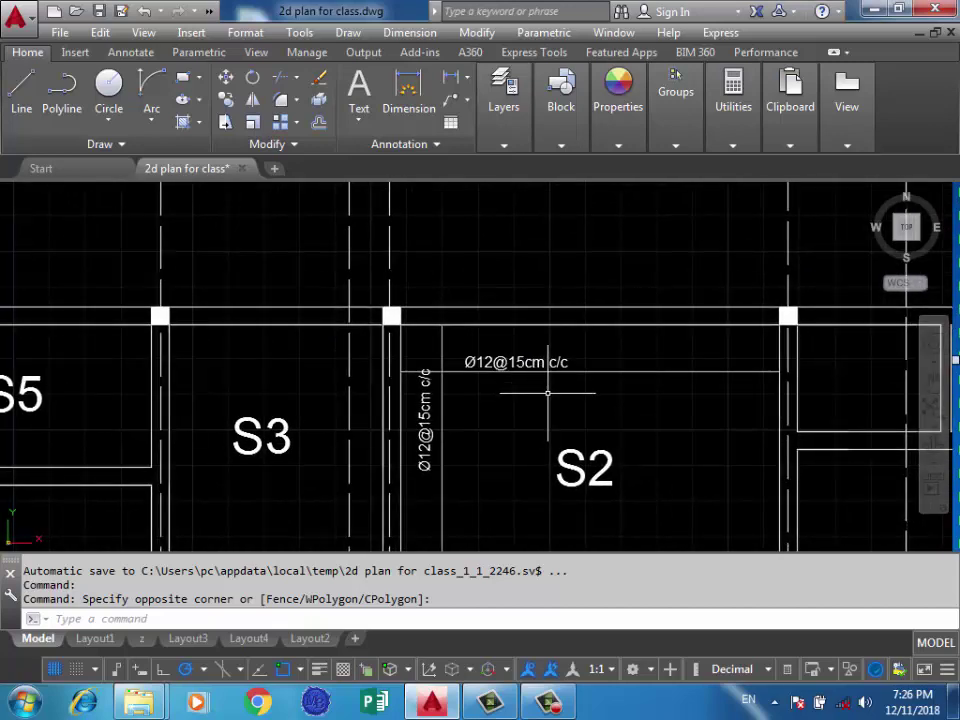
scroll(553, 399, down, 2)
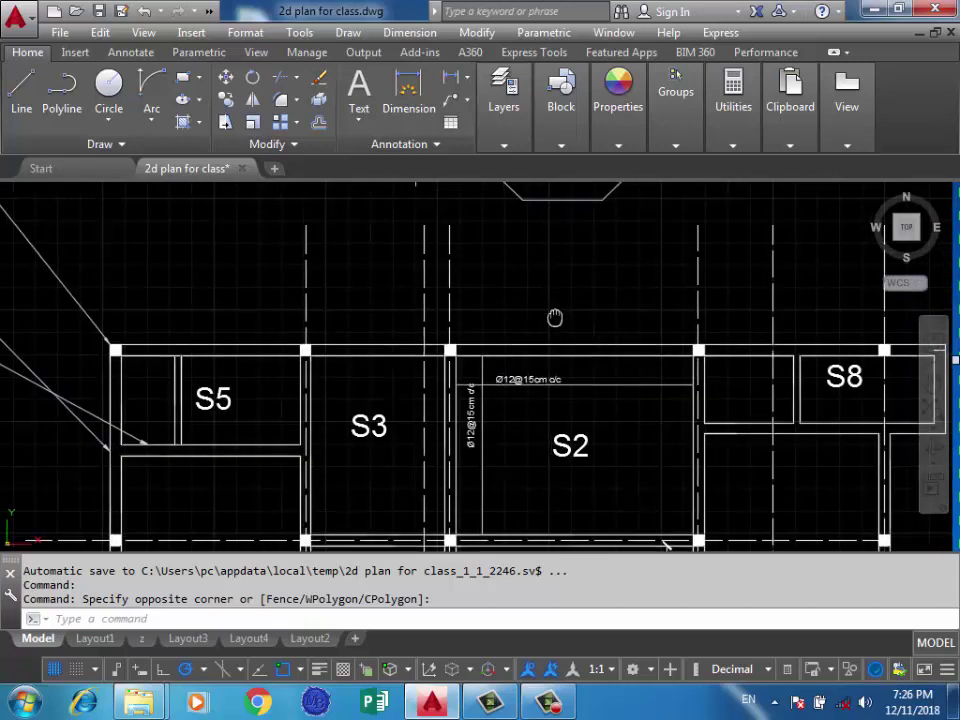
mouse_move(557, 317)
middle_down()
mouse_move(552, 345)
mouse_move(471, 338)
middle_up()
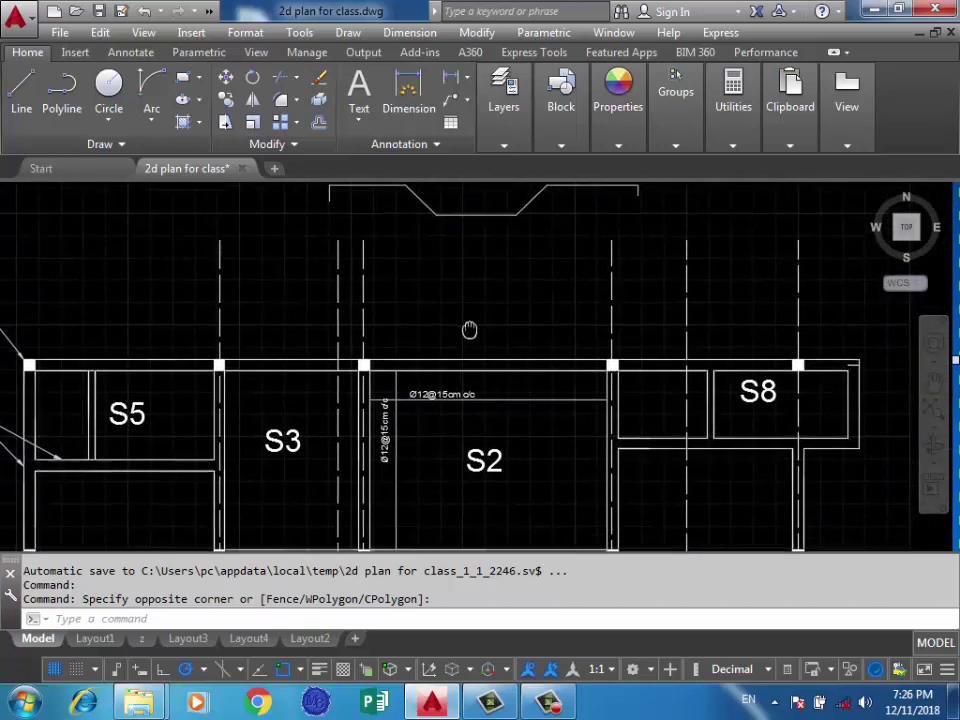
middle_drag(398, 216, 424, 245)
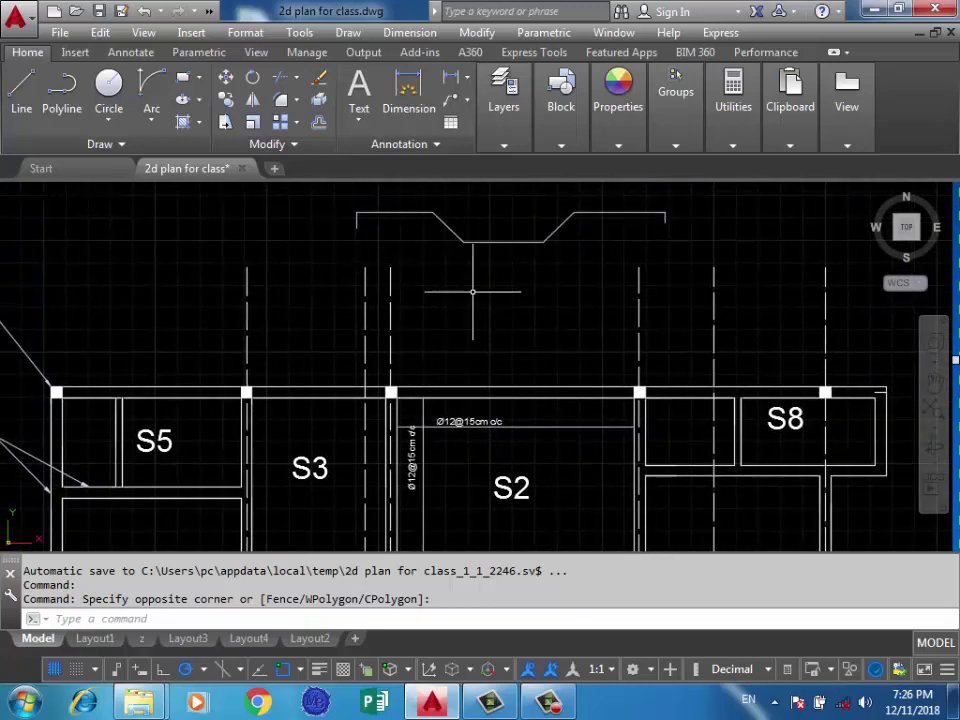
scroll(548, 437, down, 2)
scroll(487, 318, up, 2)
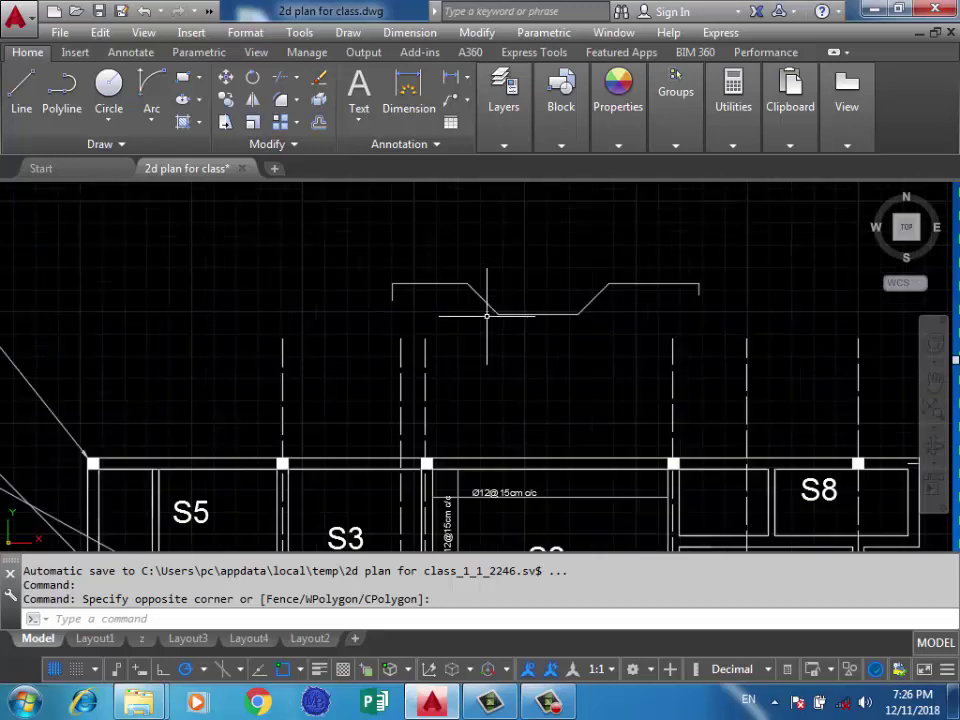
scroll(446, 349, up, 1)
scroll(470, 335, down, 1)
scroll(484, 497, up, 4)
scroll(475, 531, down, 2)
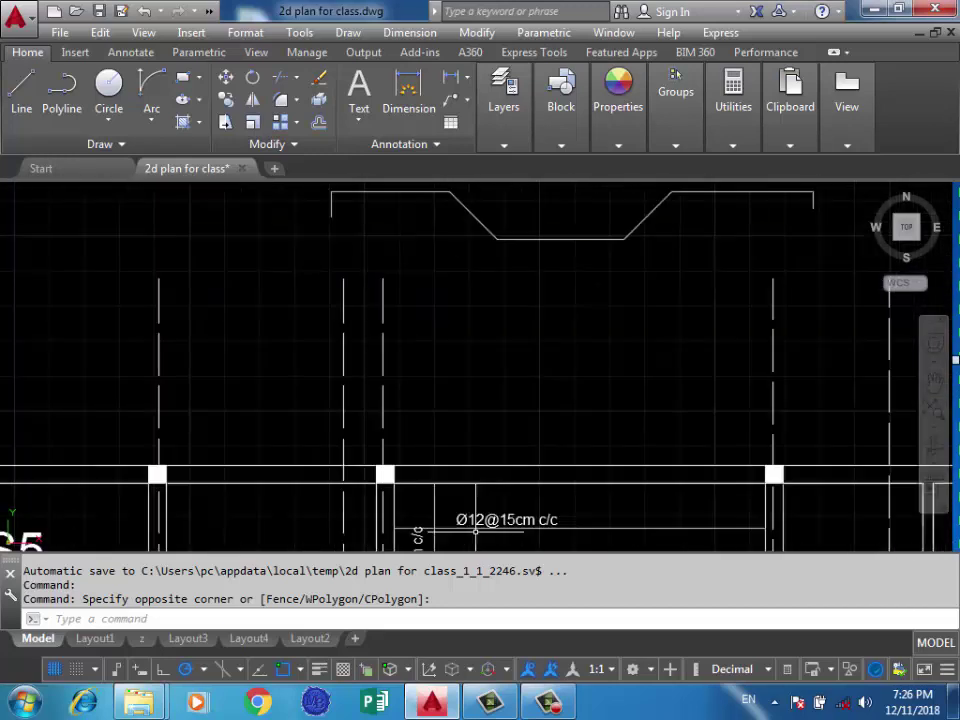
middle_drag(513, 248, 506, 279)
scroll(280, 271, up, 3)
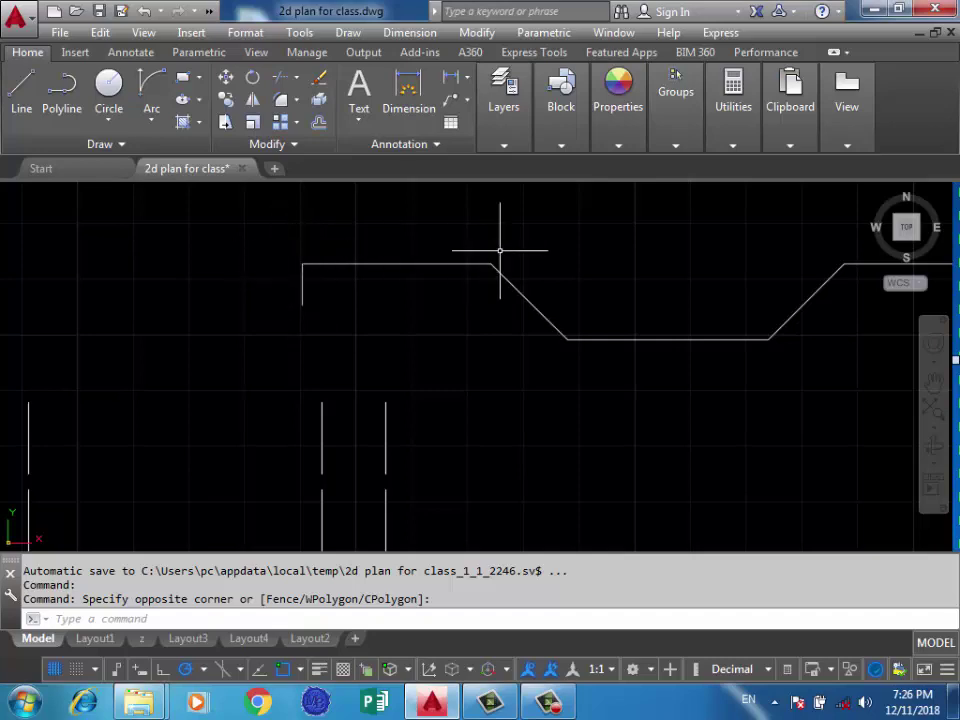
scroll(448, 314, down, 2)
scroll(445, 305, down, 1)
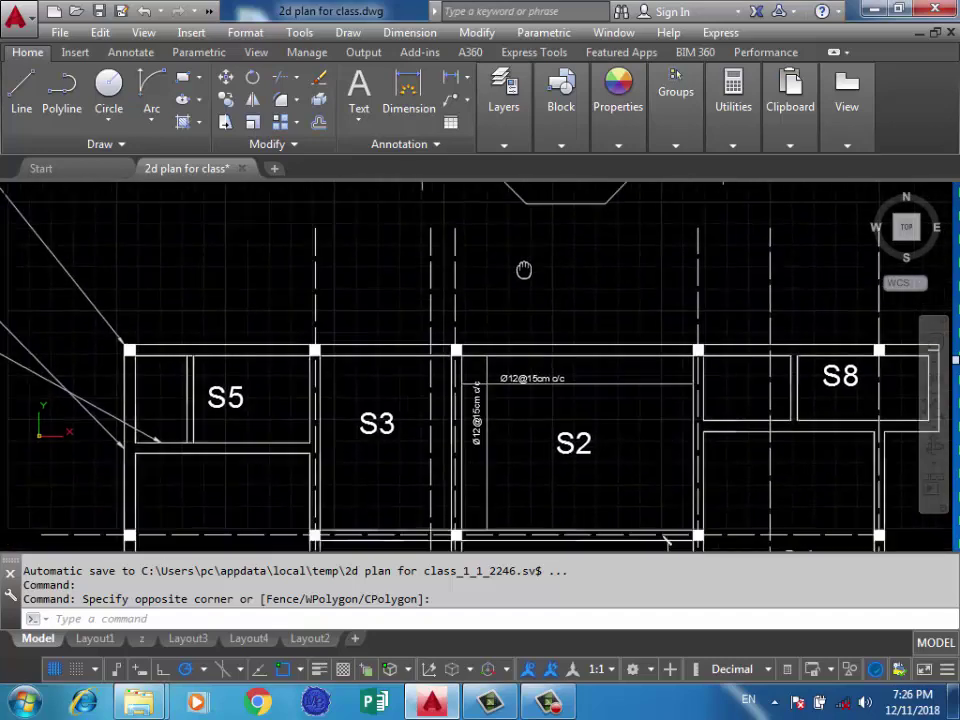
scroll(445, 305, down, 1)
scroll(445, 305, down, 1)
scroll(508, 305, up, 5)
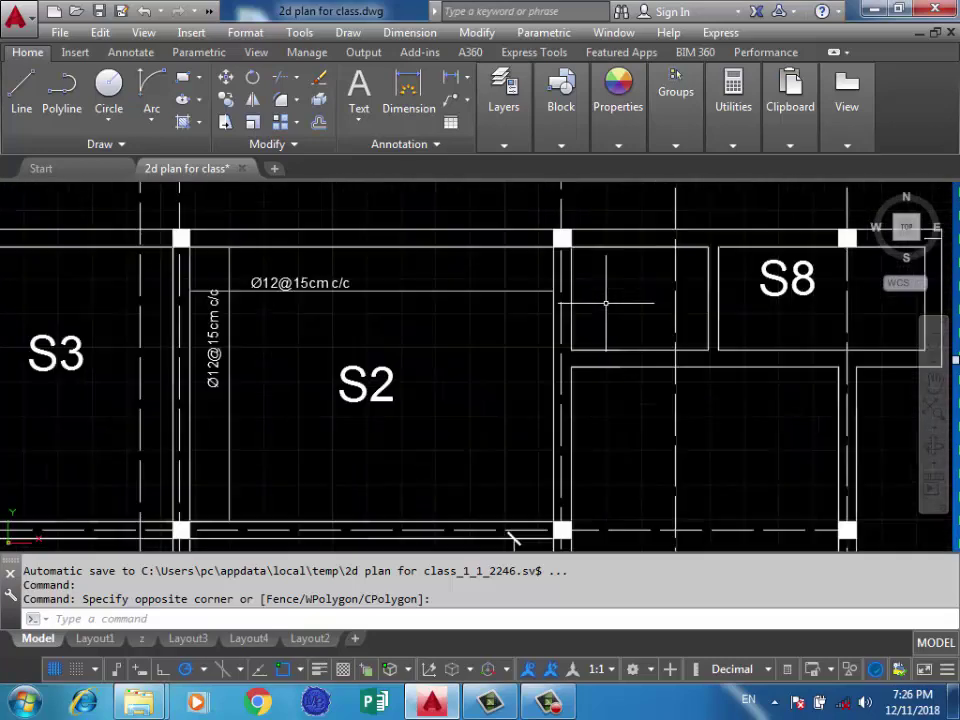
scroll(396, 296, up, 2)
scroll(396, 296, down, 6)
middle_drag(339, 315, 516, 322)
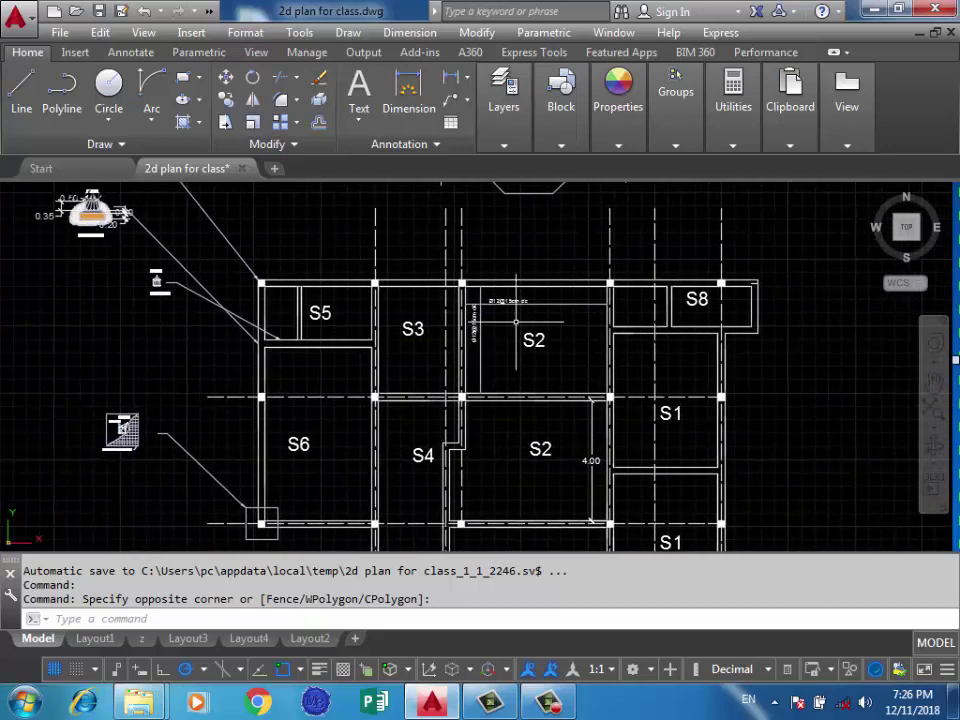
scroll(457, 255, up, 4)
scroll(560, 320, up, 3)
scroll(326, 299, down, 3)
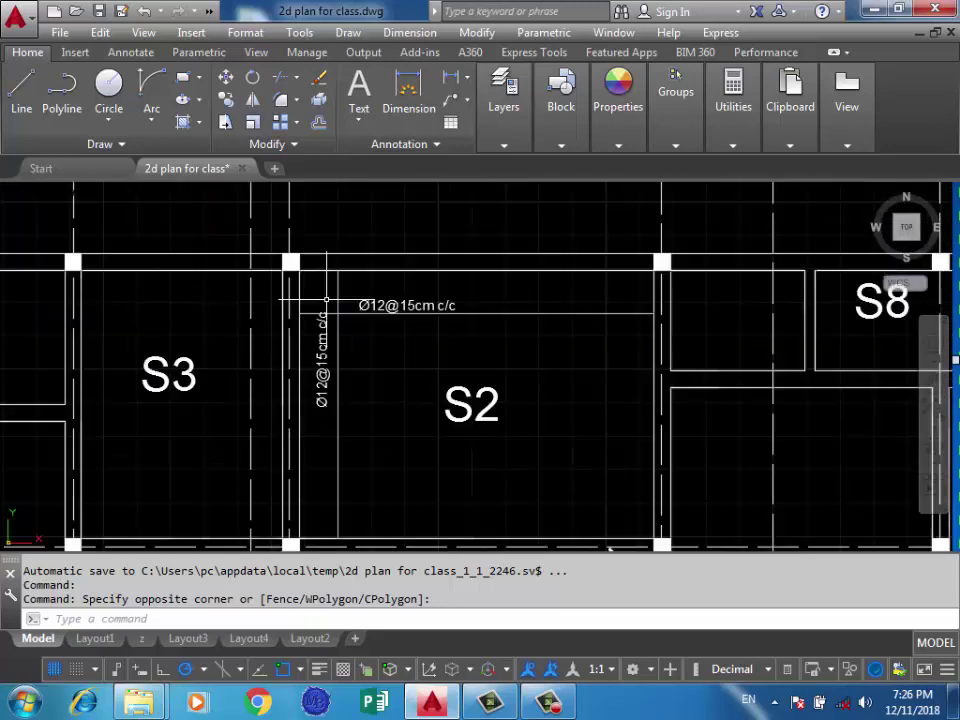
scroll(352, 299, up, 4)
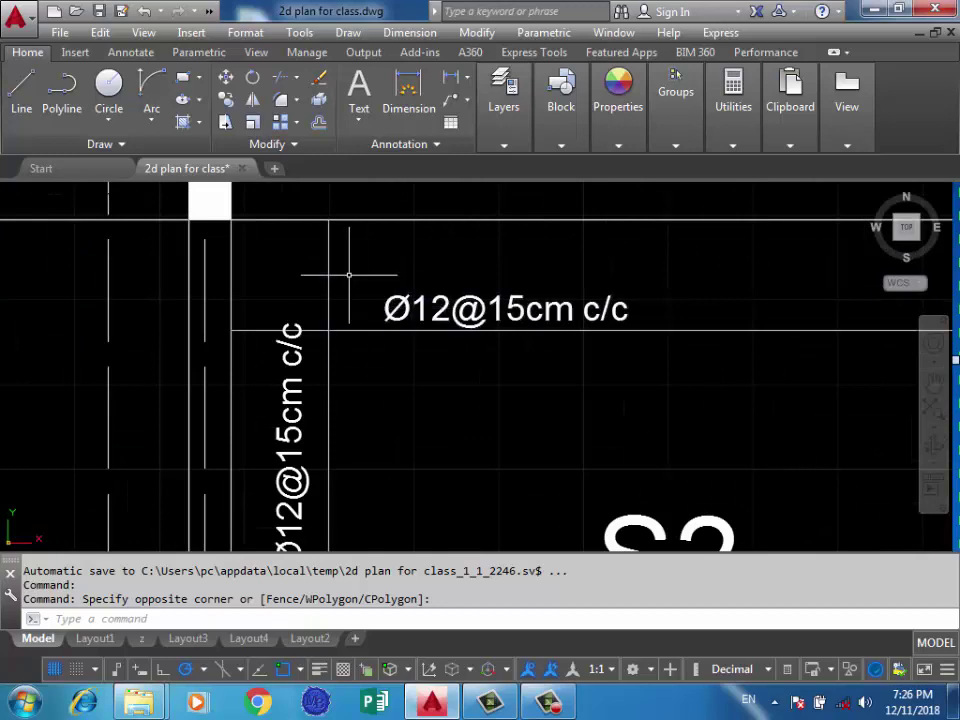
scroll(343, 272, down, 3)
scroll(355, 291, down, 6)
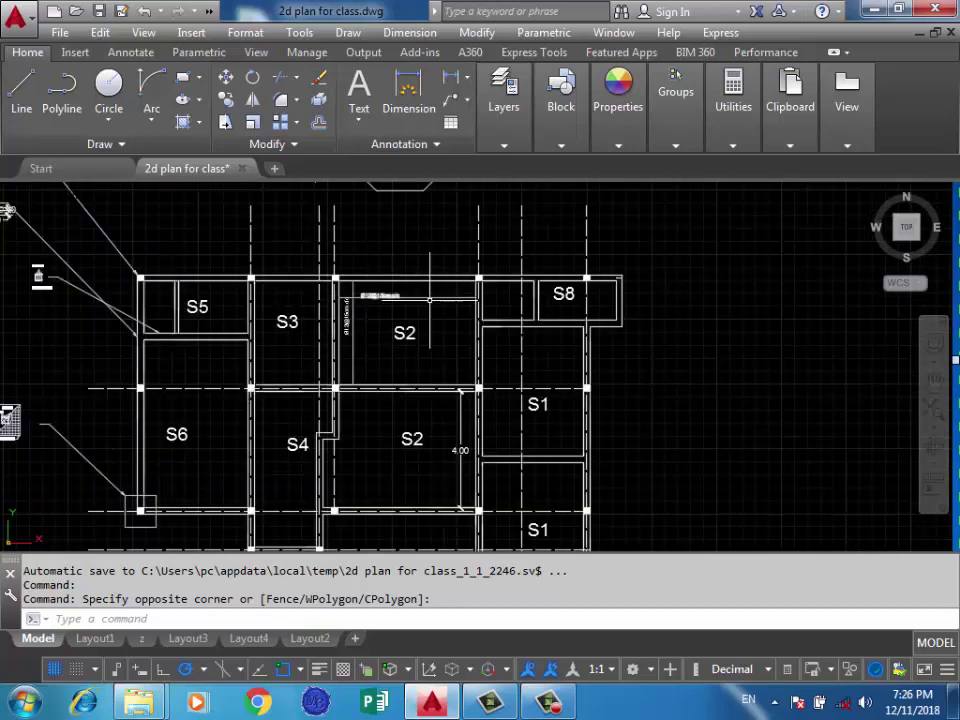
middle_drag(513, 292, 496, 293)
scroll(496, 295, up, 6)
scroll(354, 309, down, 2)
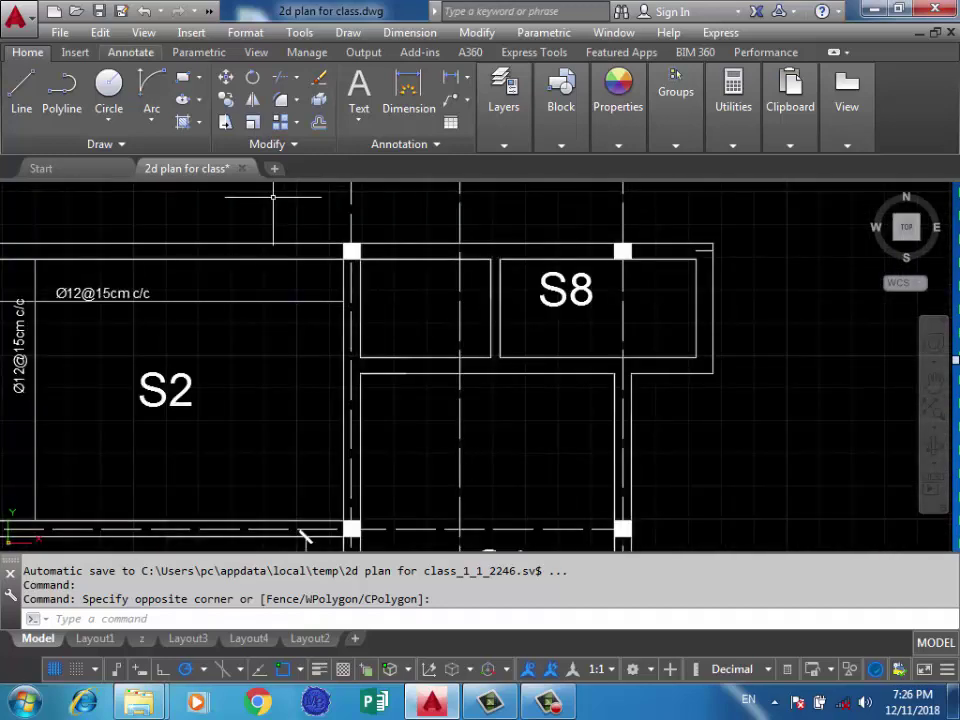
Draw a vertical line beside S8, a horizontal line above S1, then begin another vertical line
click(21, 88)
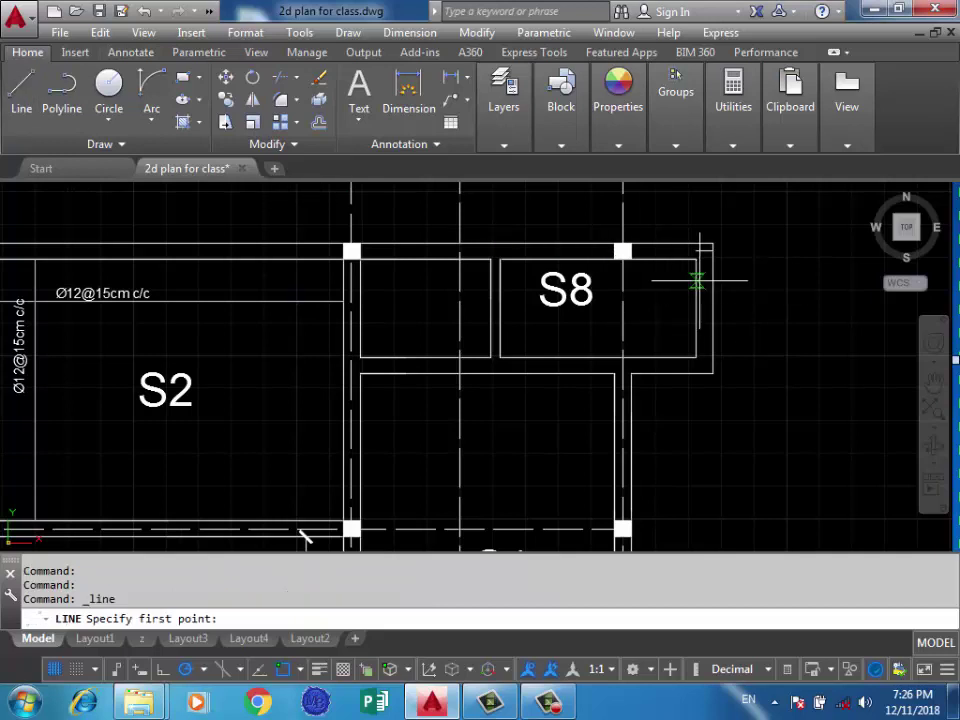
click(360, 281)
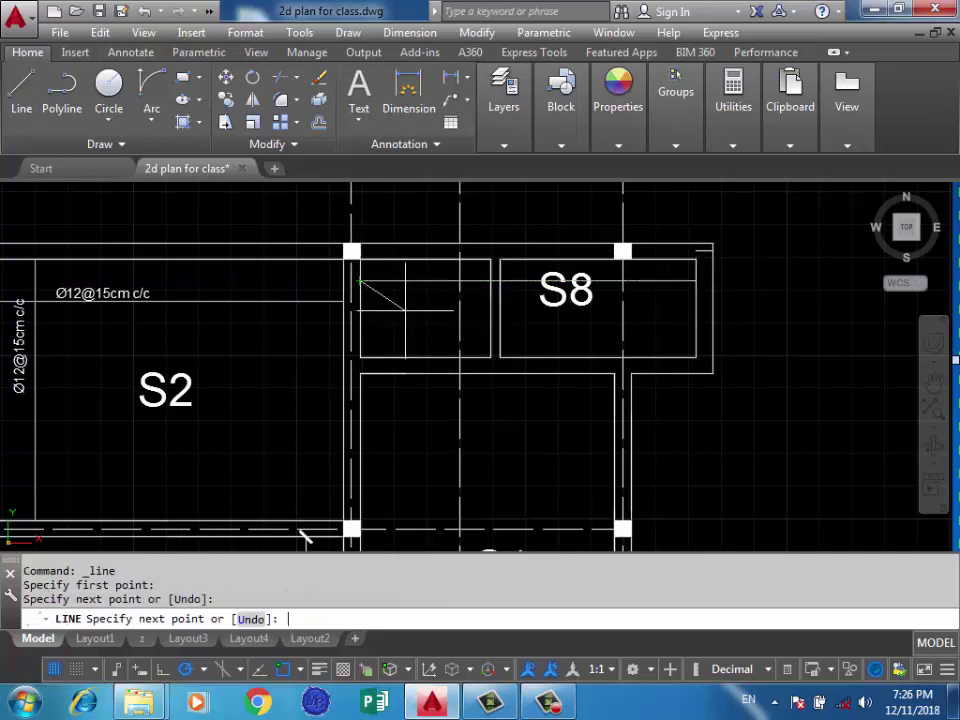
key(Return)
key(Return)
click(392, 260)
click(392, 356)
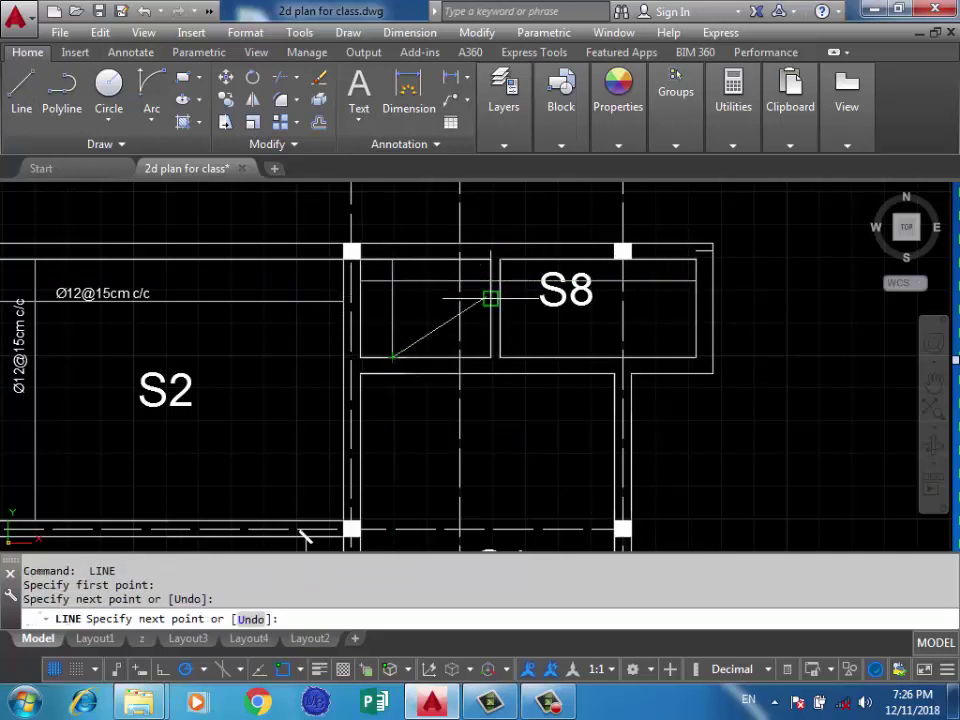
scroll(540, 271, down, 2)
key(Return)
key(Return)
click(590, 360)
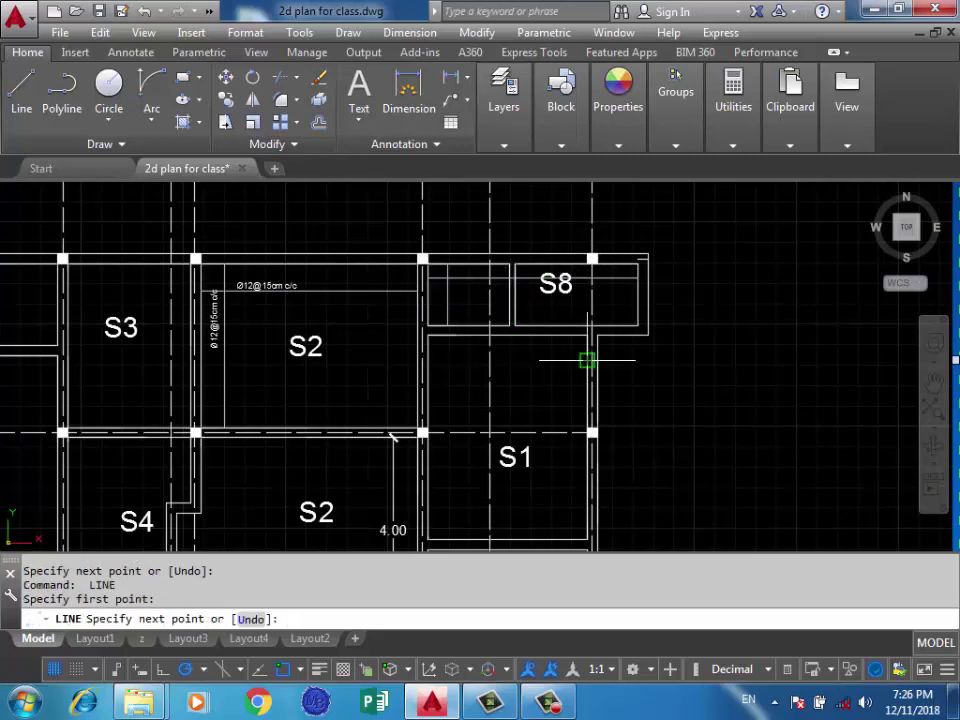
click(428, 360)
key(Return)
key(Return)
click(455, 336)
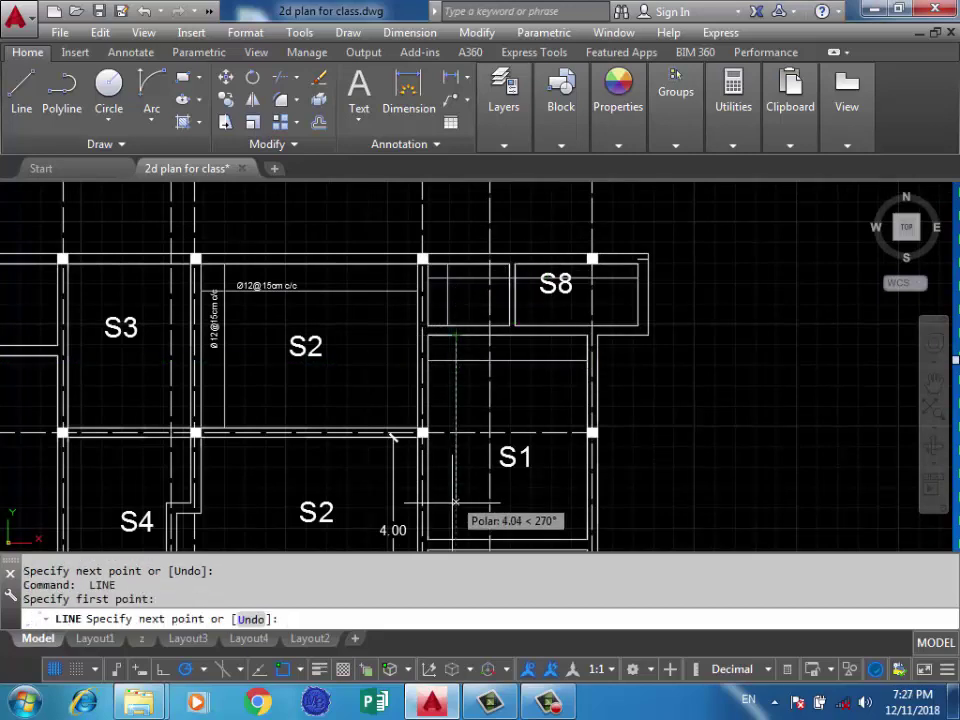
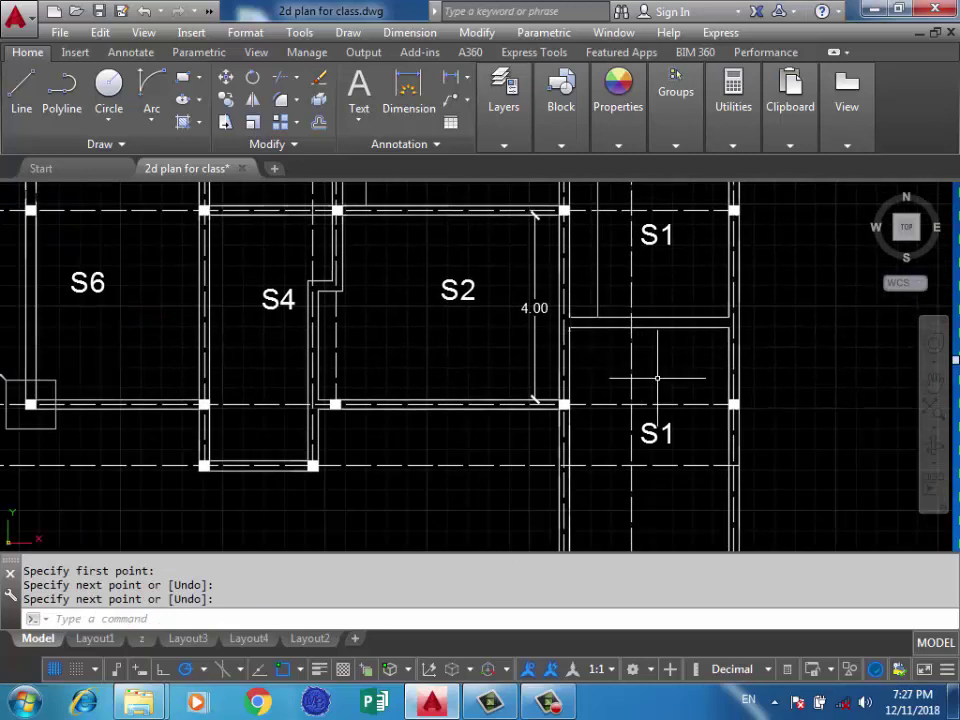
Draw a horizontal and a vertical reinforcement bar line across slab S1
scroll(657, 378, up, 2)
key(Return)
key(Return)
click(767, 325)
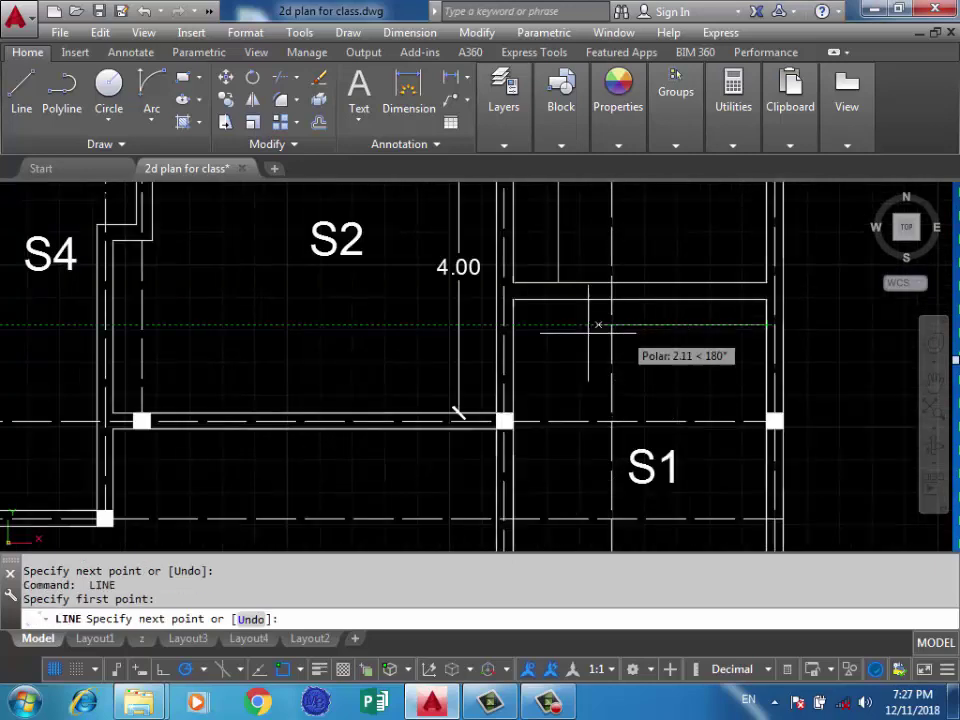
click(511, 325)
key(Return)
key(Return)
click(553, 300)
scroll(557, 315, down, 3)
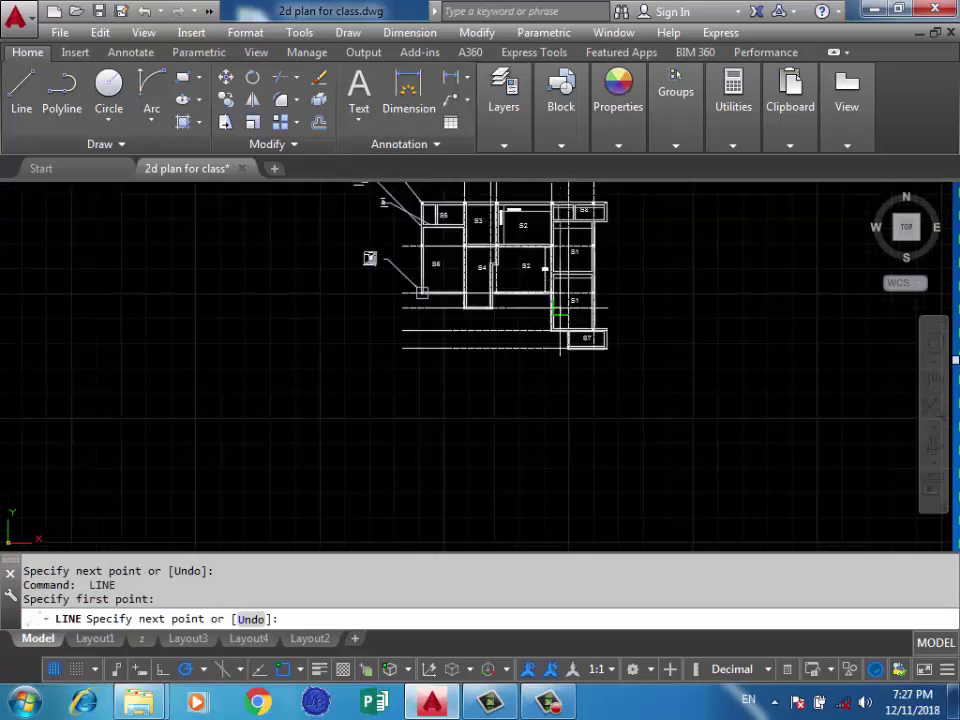
scroll(572, 297, up, 3)
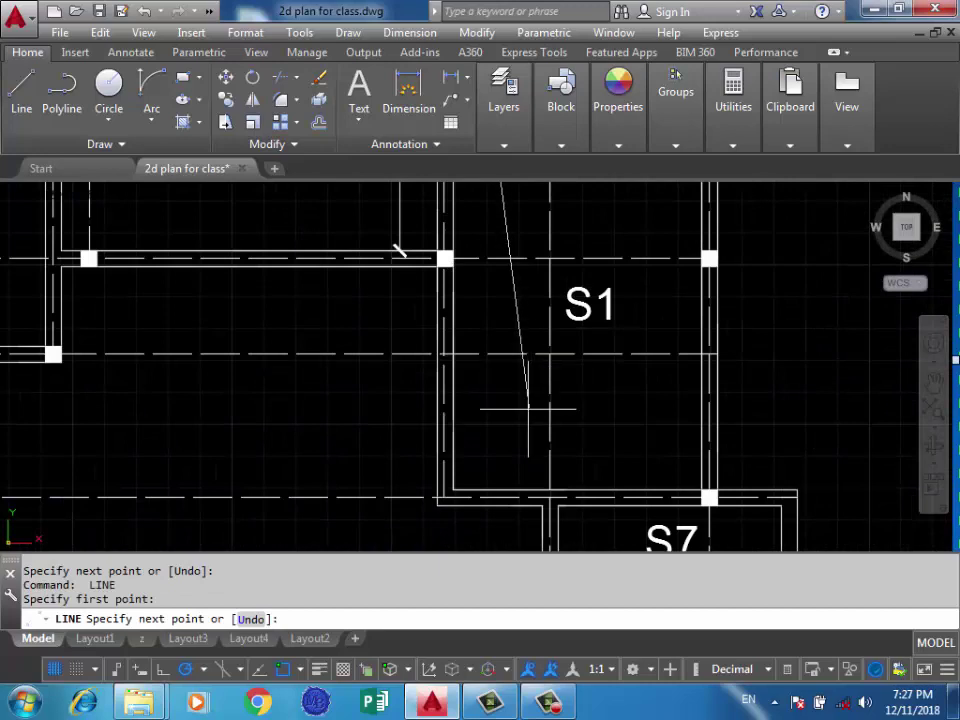
scroll(491, 491, up, 2)
click(493, 497)
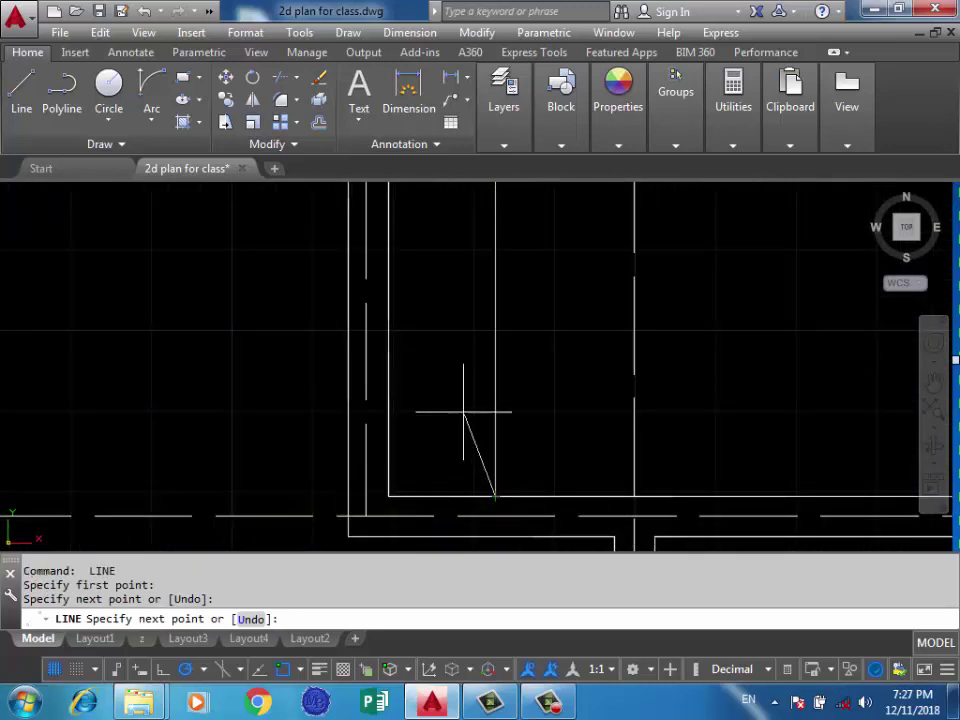
key(Return)
scroll(527, 427, down, 4)
scroll(527, 427, up, 4)
Draw a horizontal and a vertical reinforcement bar line across slab S7
key(Return)
click(709, 365)
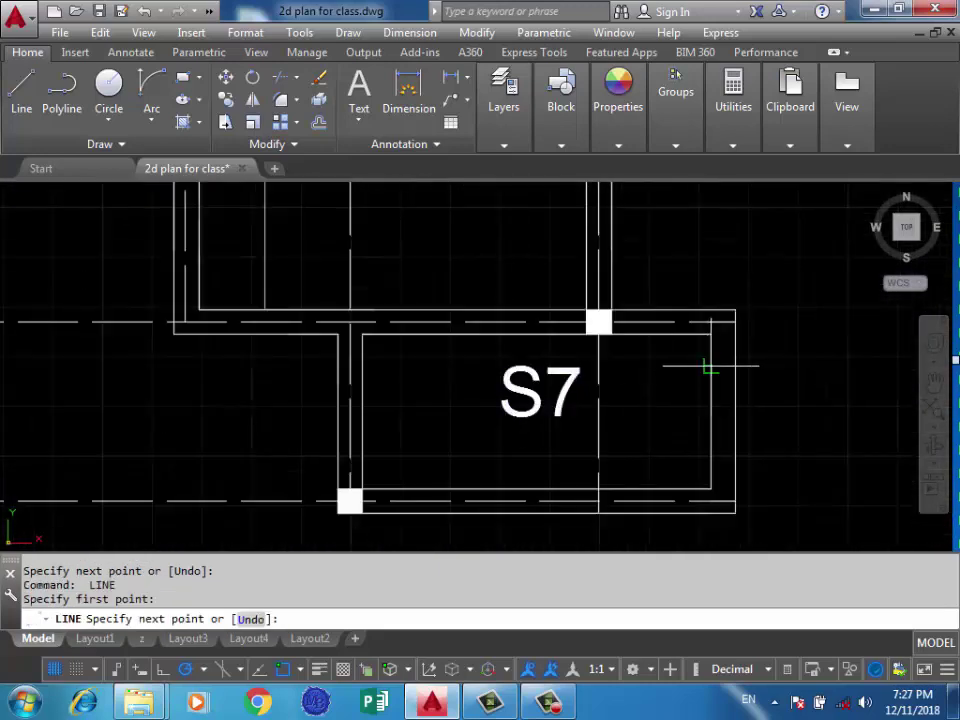
click(362, 365)
key(Return)
key(Return)
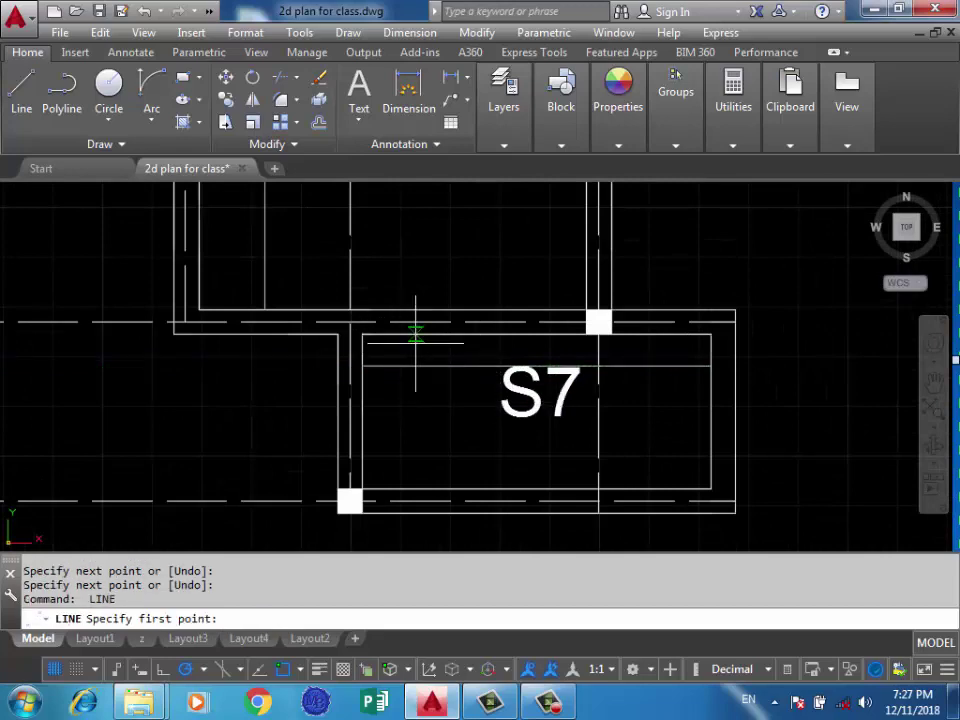
click(415, 335)
click(415, 490)
key(Return)
scroll(415, 490, down, 5)
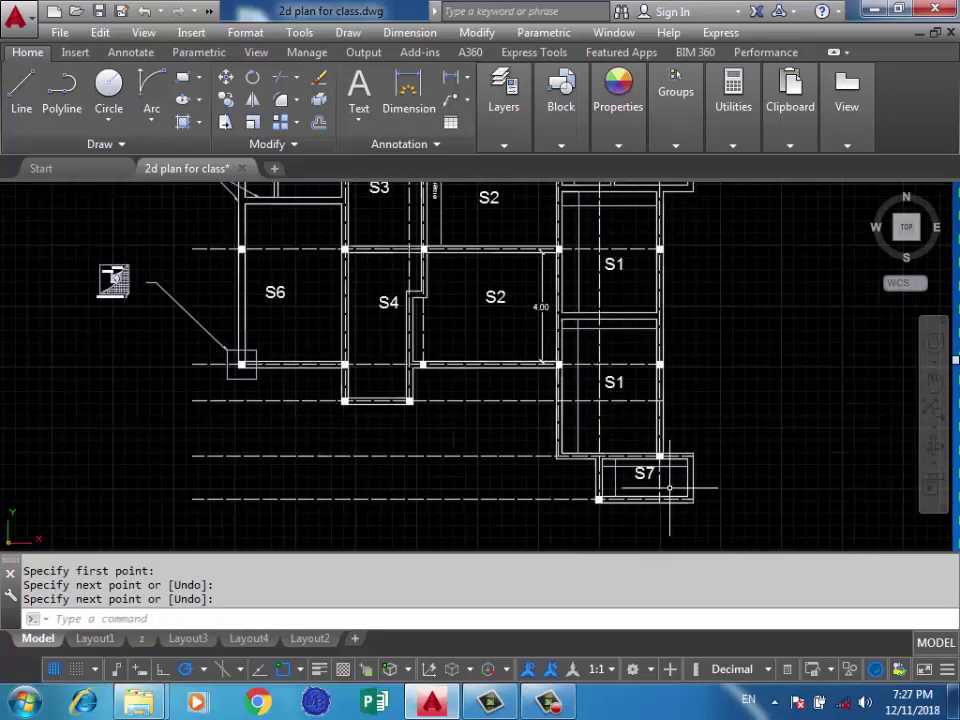
Cancel and undo the stray line started over S2
middle_drag(572, 185, 572, 330)
scroll(572, 330, up, 3)
key(Return)
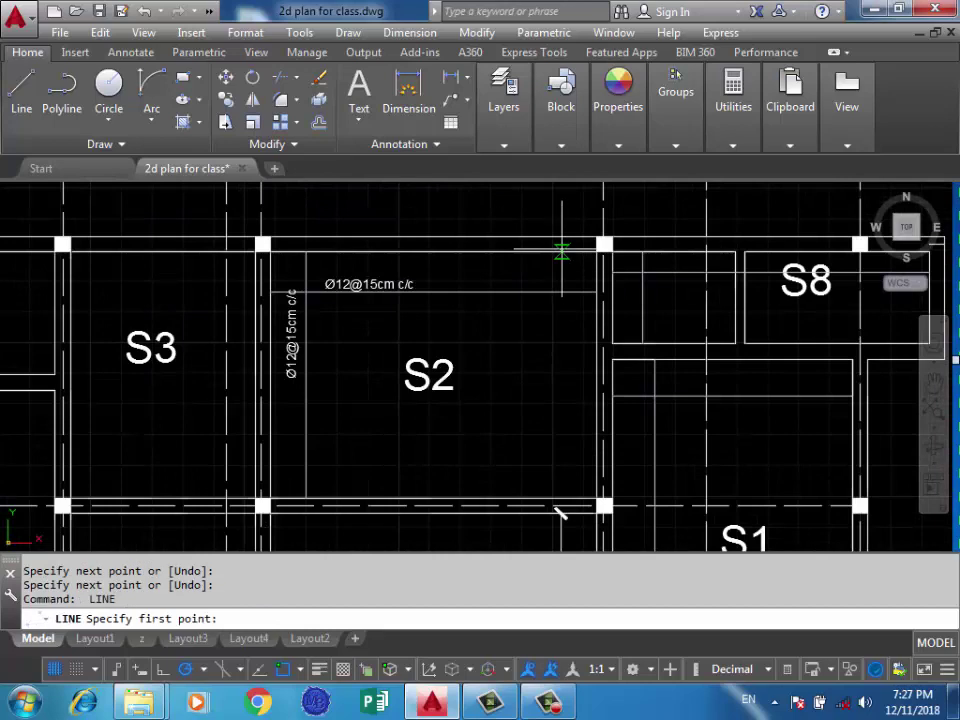
scroll(648, 273, down, 2)
middle_drag(566, 445, 620, 300)
scroll(505, 296, up, 4)
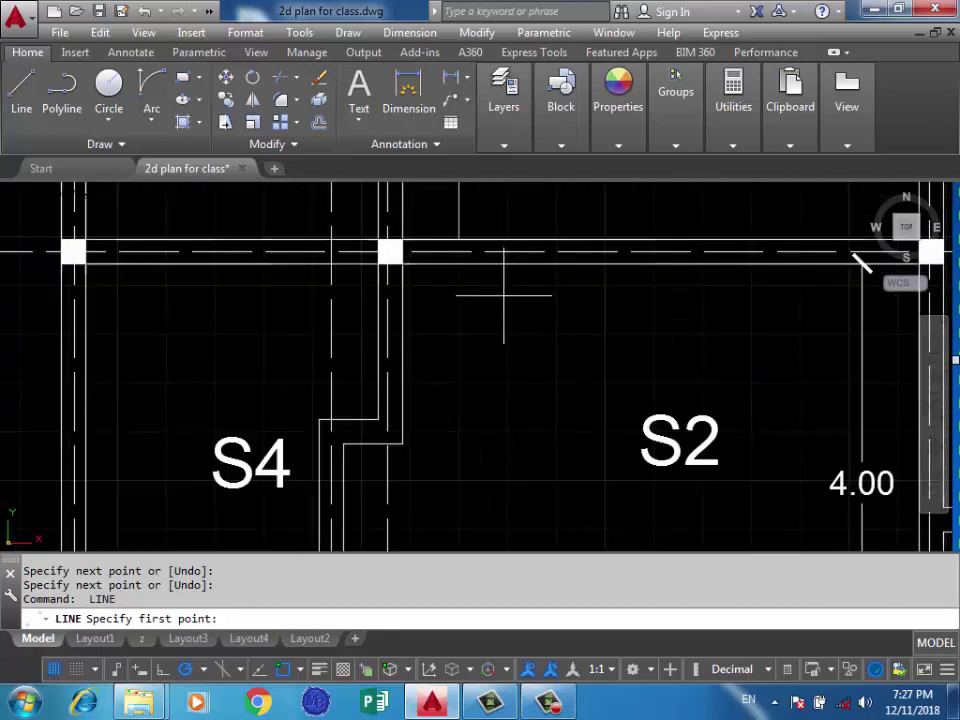
key(Return)
scroll(527, 257, down, 2)
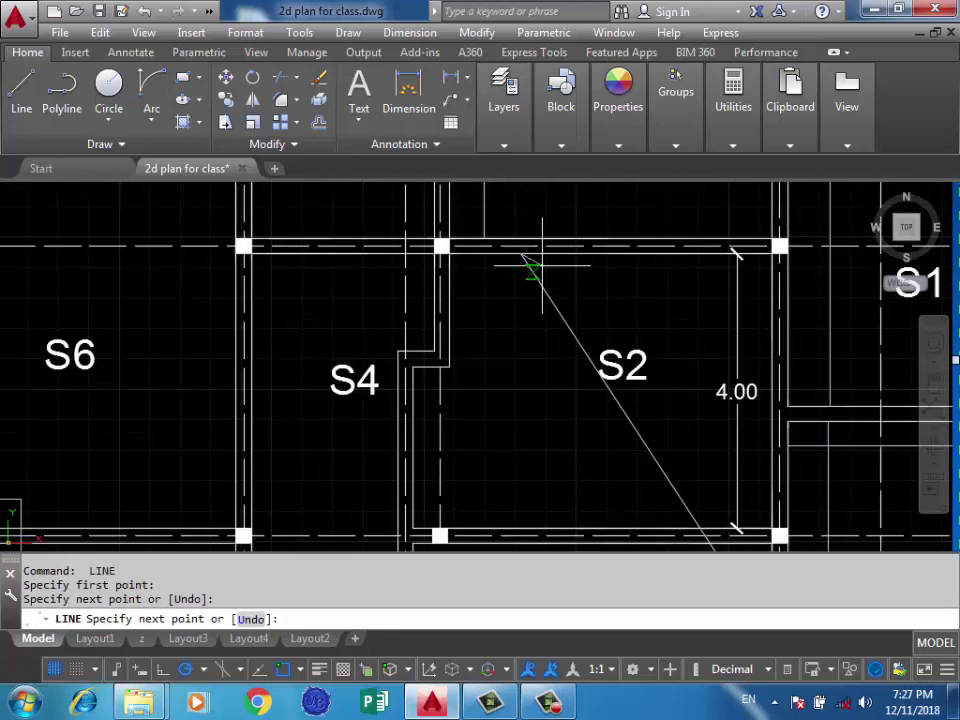
key(Escape)
key(ctrl+z)
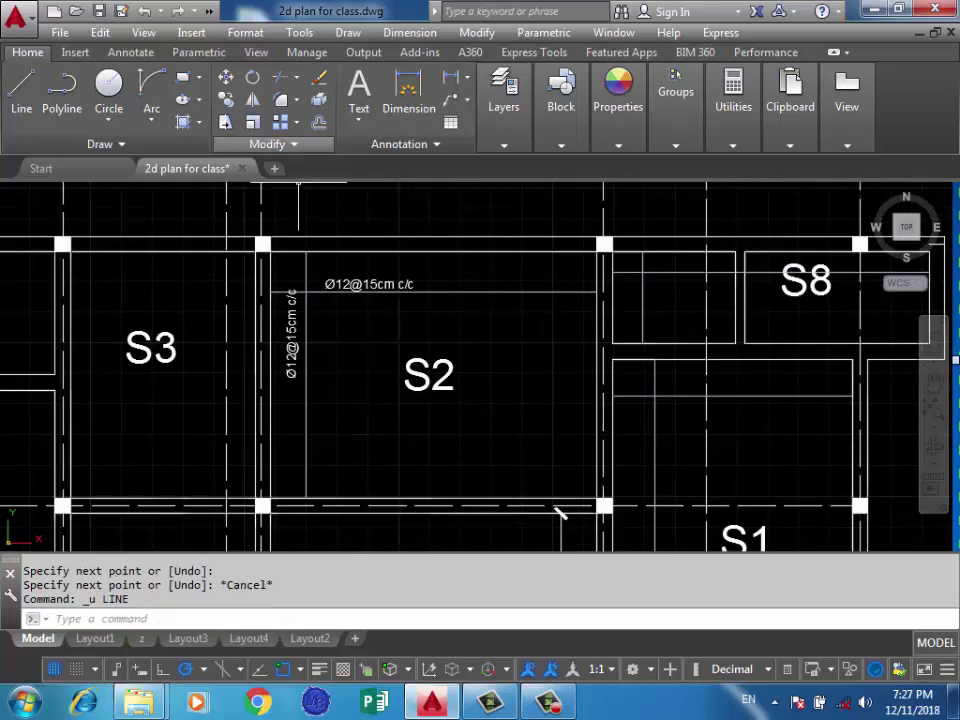
scroll(560, 513, down, 4)
mouse_move(561, 396)
middle_down()
mouse_move(636, 350)
mouse_move(687, 381)
middle_up()
Draw a vertical and a horizontal bar line across slab S2 with single lines
scroll(586, 400, up, 3)
click(61, 90)
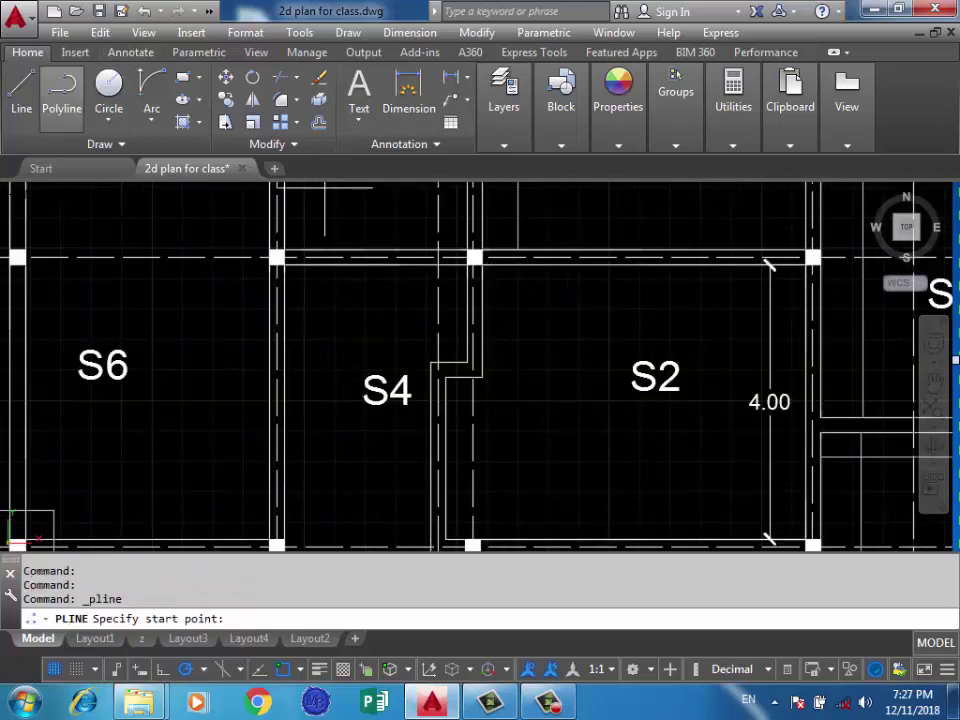
click(21, 90)
click(538, 263)
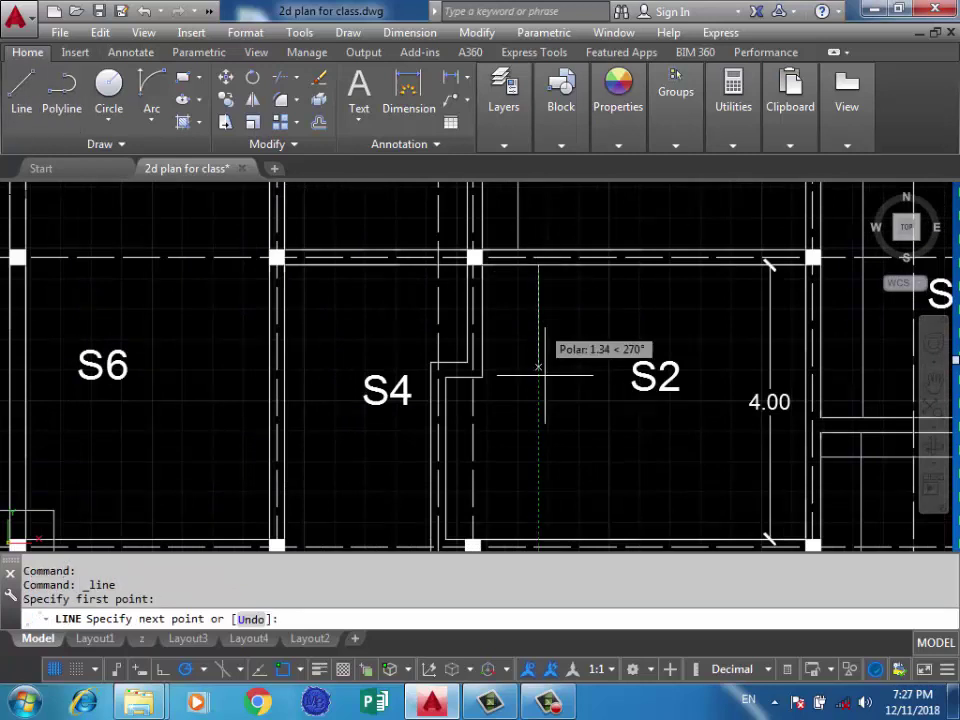
click(539, 488)
key(Return)
key(Return)
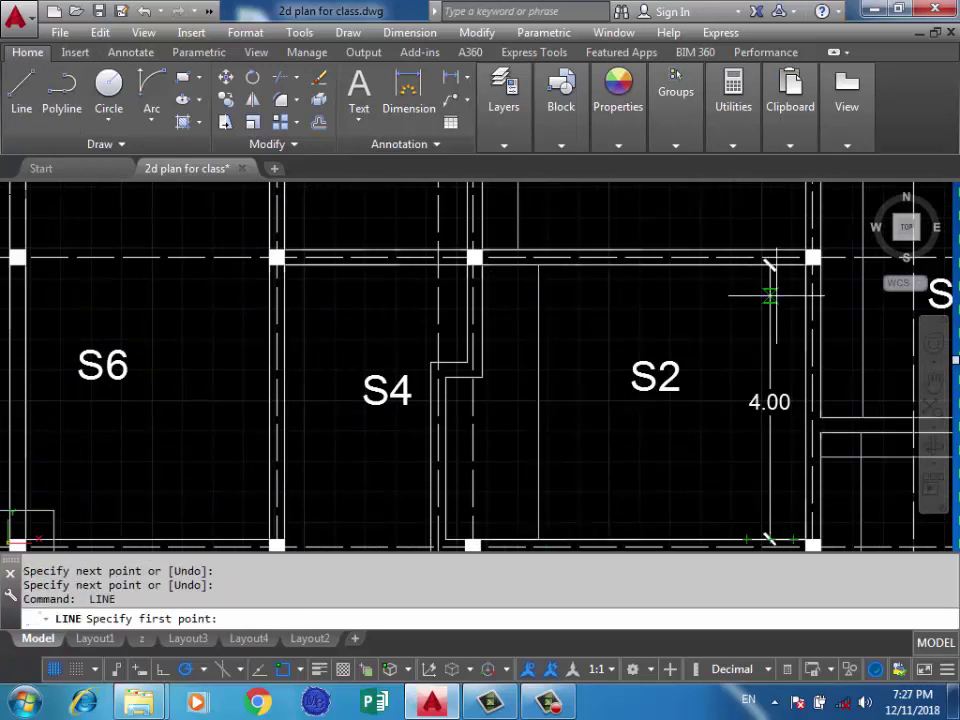
click(477, 308)
key(Return)
Draw a vertical and a horizontal bar line in slab S4
middle_drag(362, 316, 579, 332)
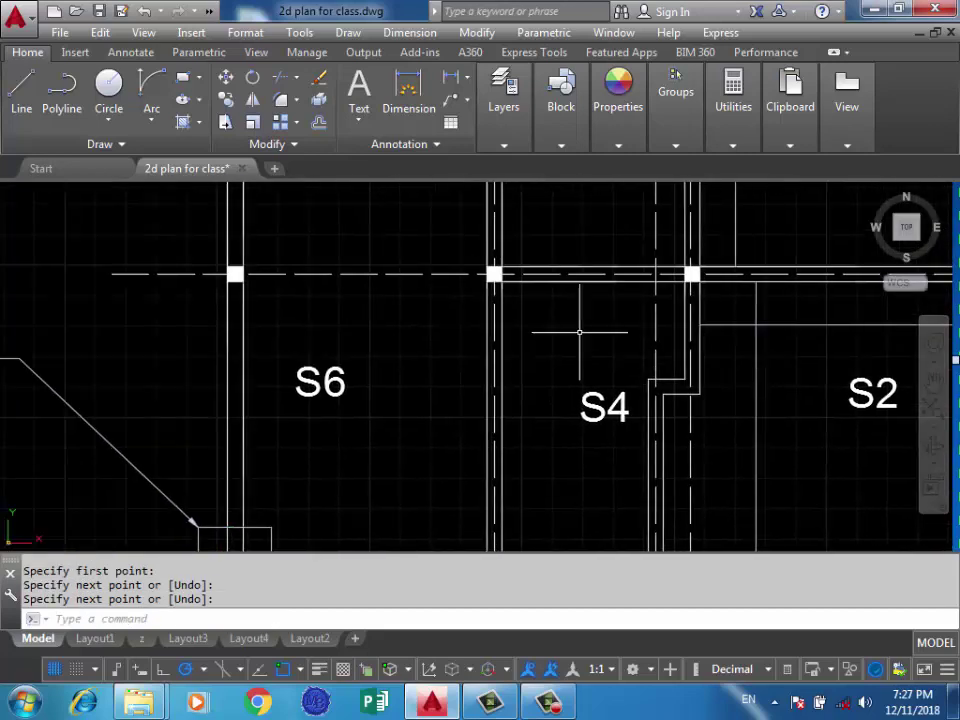
key(Return)
click(537, 283)
scroll(534, 320, down, 2)
scroll(547, 398, up, 1)
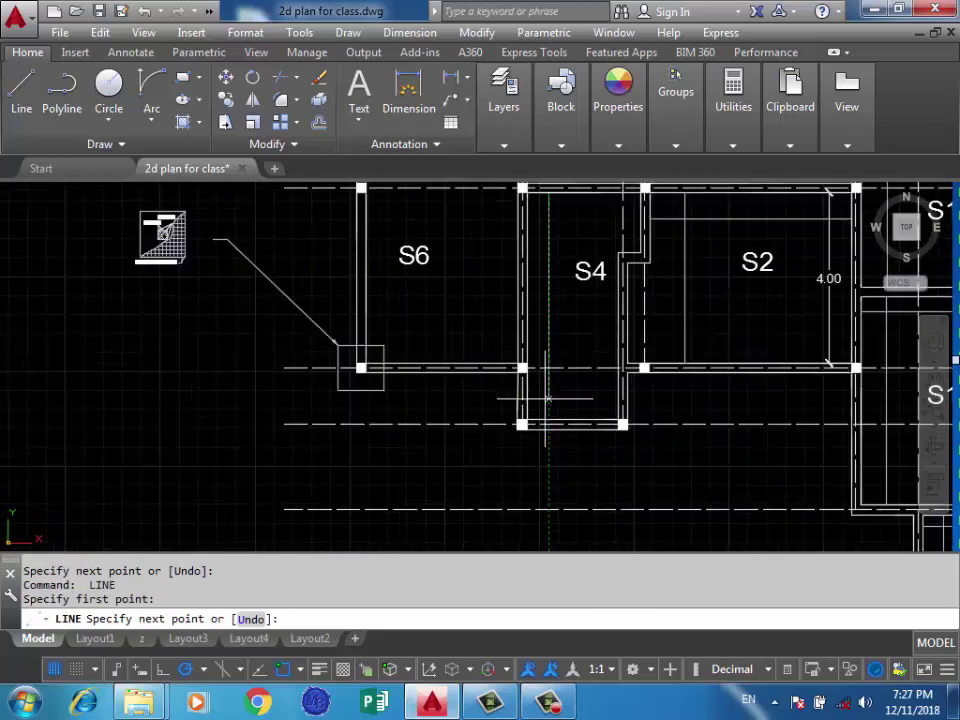
click(548, 368)
key(Return)
middle_drag(548, 368, 568, 461)
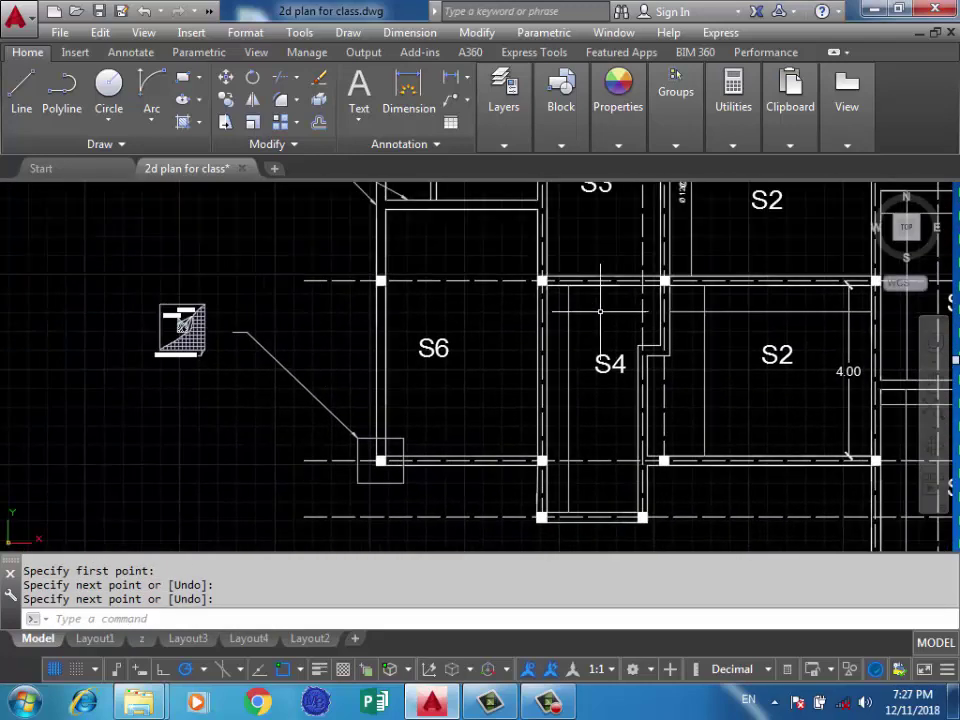
scroll(602, 313, up, 2)
key(Return)
click(745, 273)
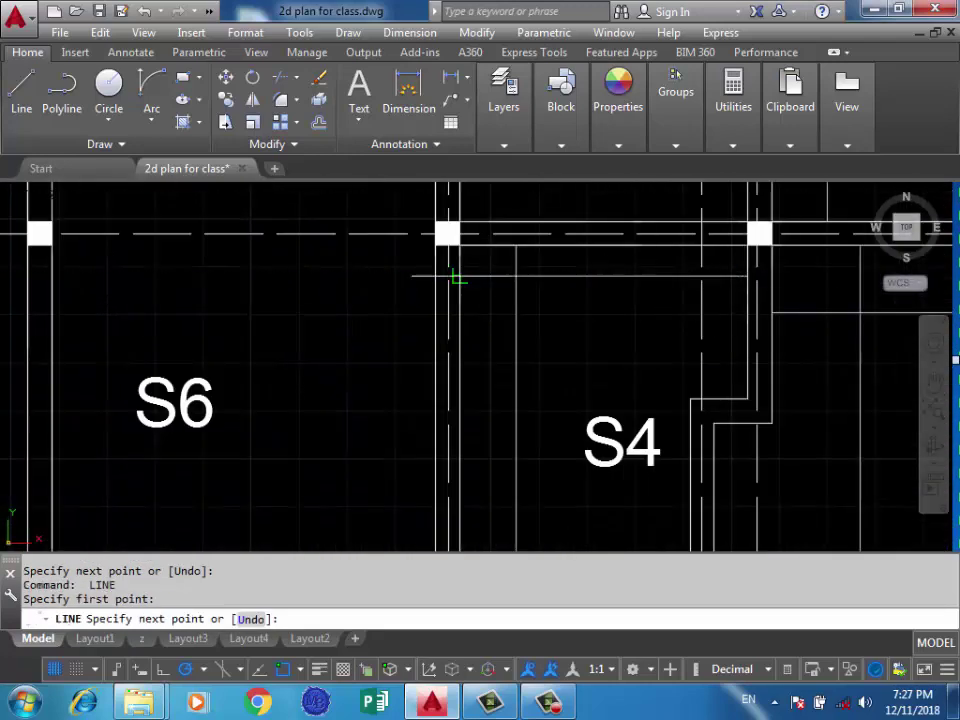
click(461, 273)
key(Return)
Draw two bar lines between the walls of slab S3
scroll(626, 388, down, 1)
scroll(626, 388, down, 2)
middle_drag(546, 300, 548, 388)
scroll(600, 285, up, 3)
key(Return)
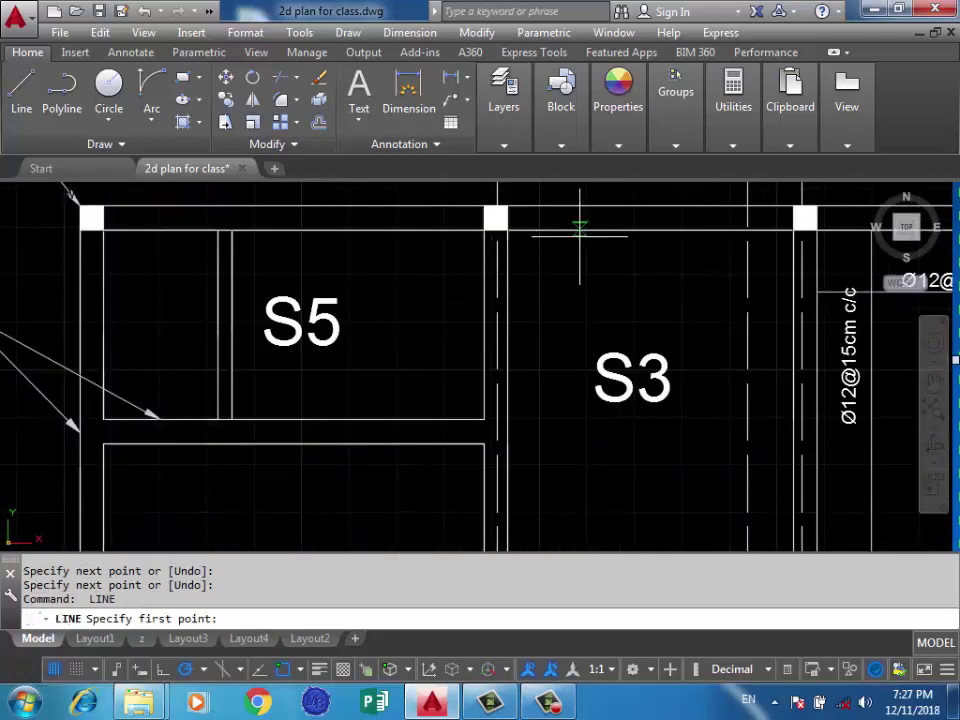
click(496, 218)
scroll(579, 392, down, 2)
scroll(583, 386, up, 2)
click(581, 396)
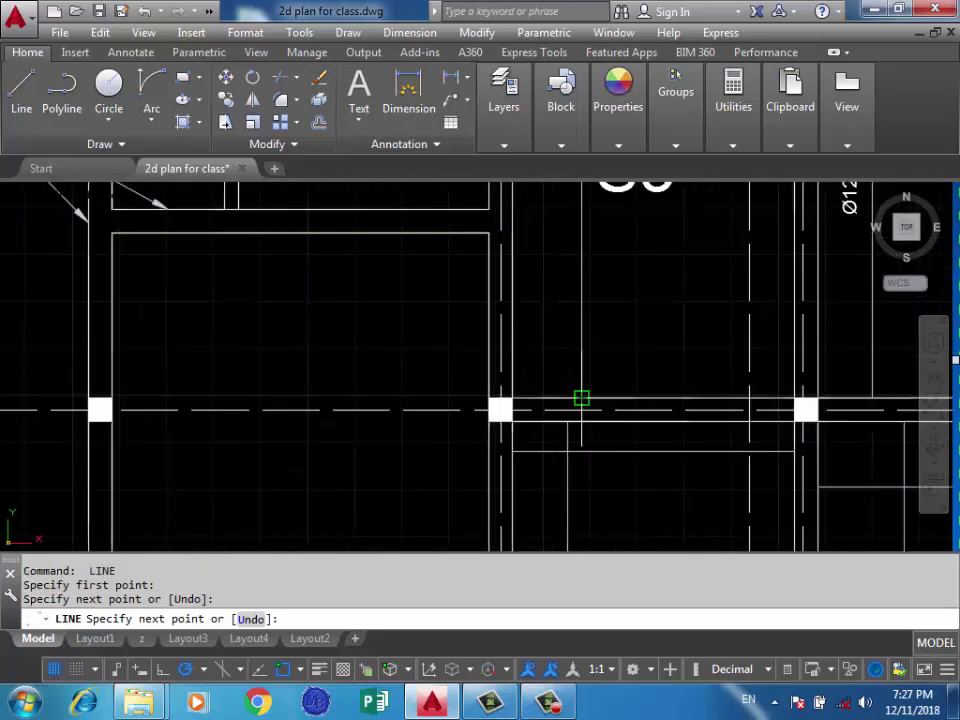
key(Return)
scroll(637, 402, down, 1)
scroll(636, 268, up, 2)
scroll(636, 268, up, 2)
key(Return)
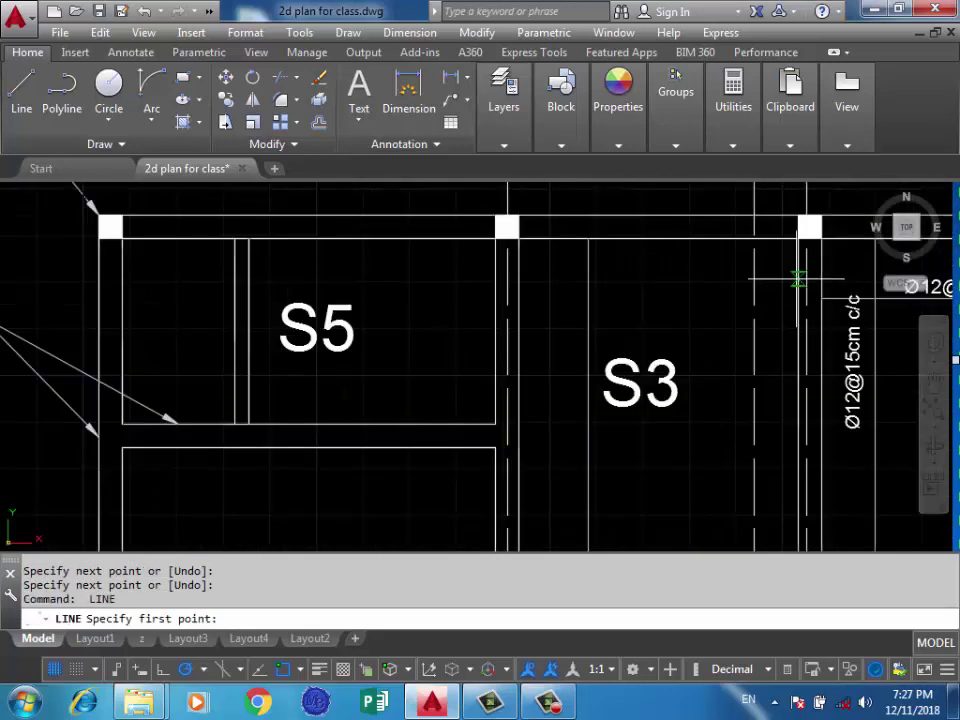
click(585, 279)
click(514, 293)
key(Return)
Draw a horizontal and a vertical bar line across slab S5
middle_drag(484, 301, 788, 306)
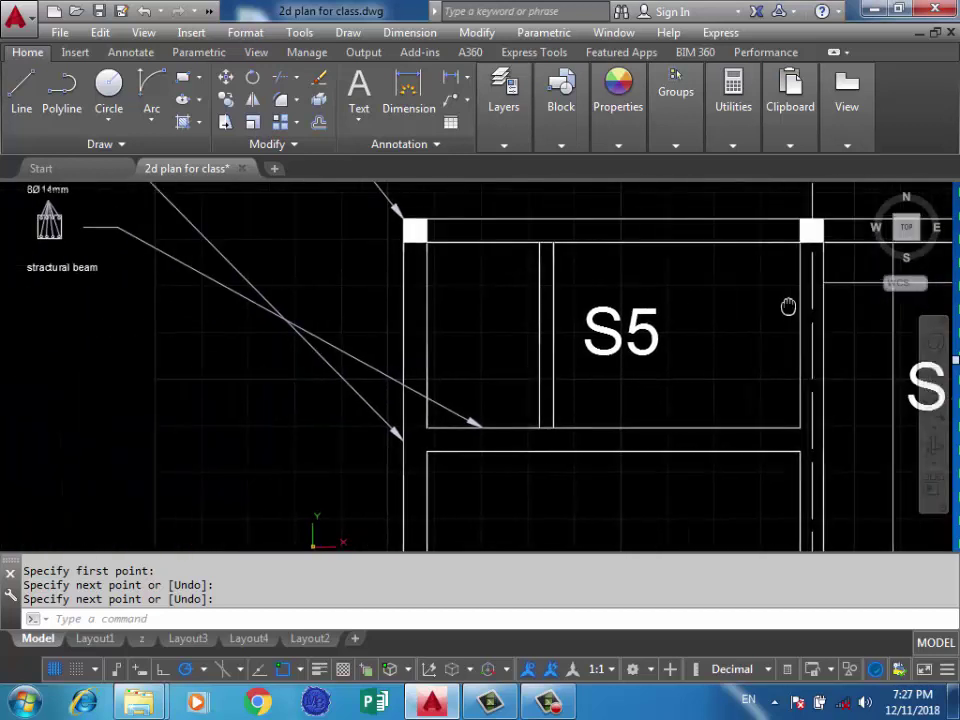
key(Return)
click(800, 284)
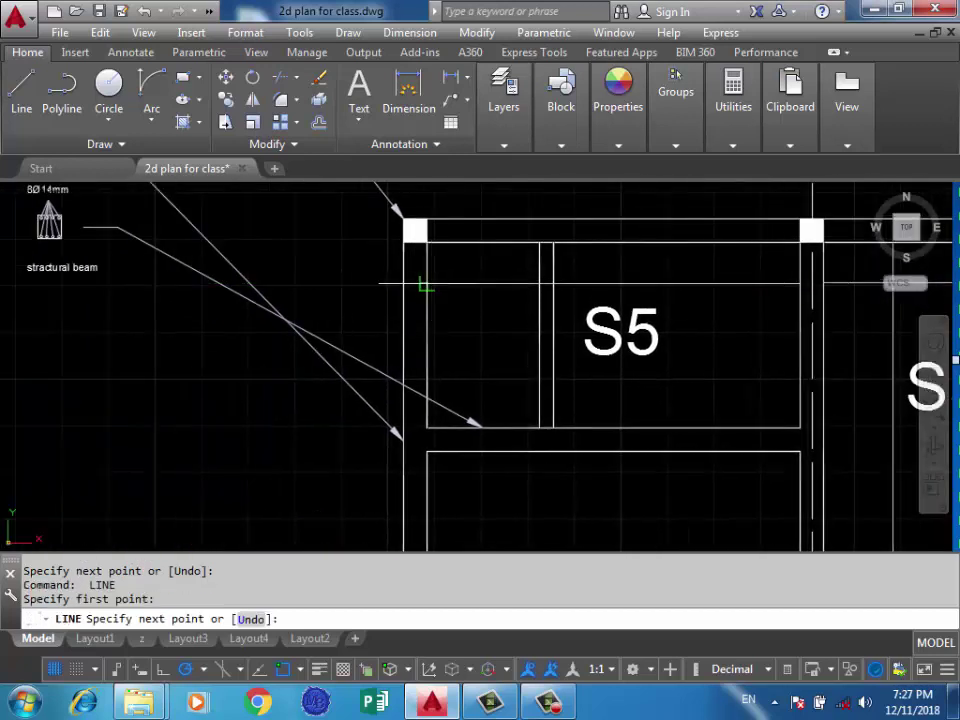
click(427, 284)
key(Return)
click(485, 242)
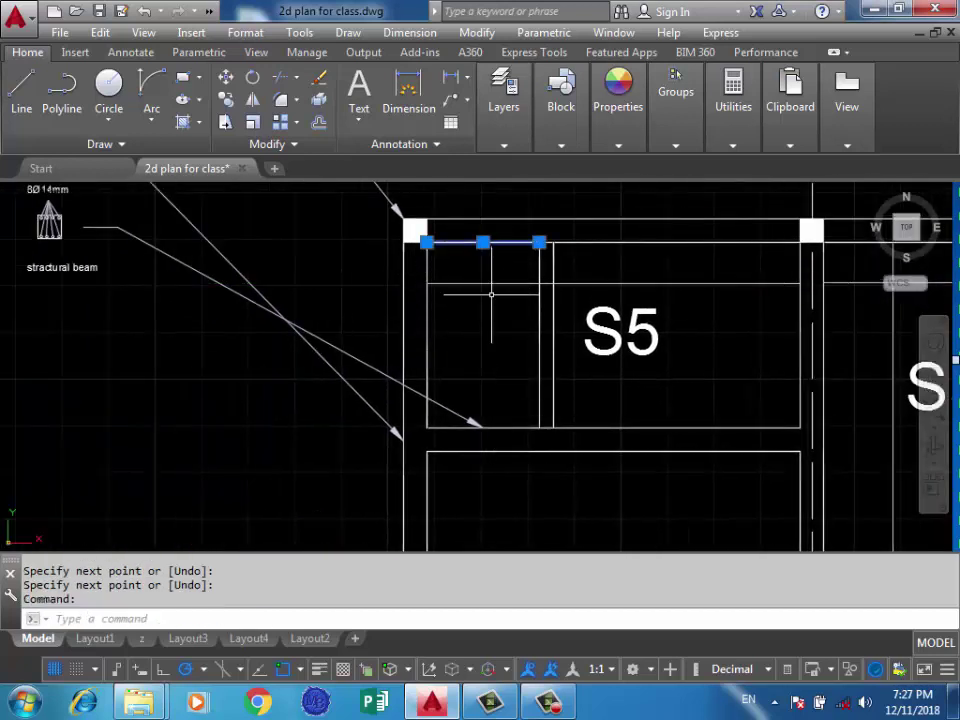
key(Escape)
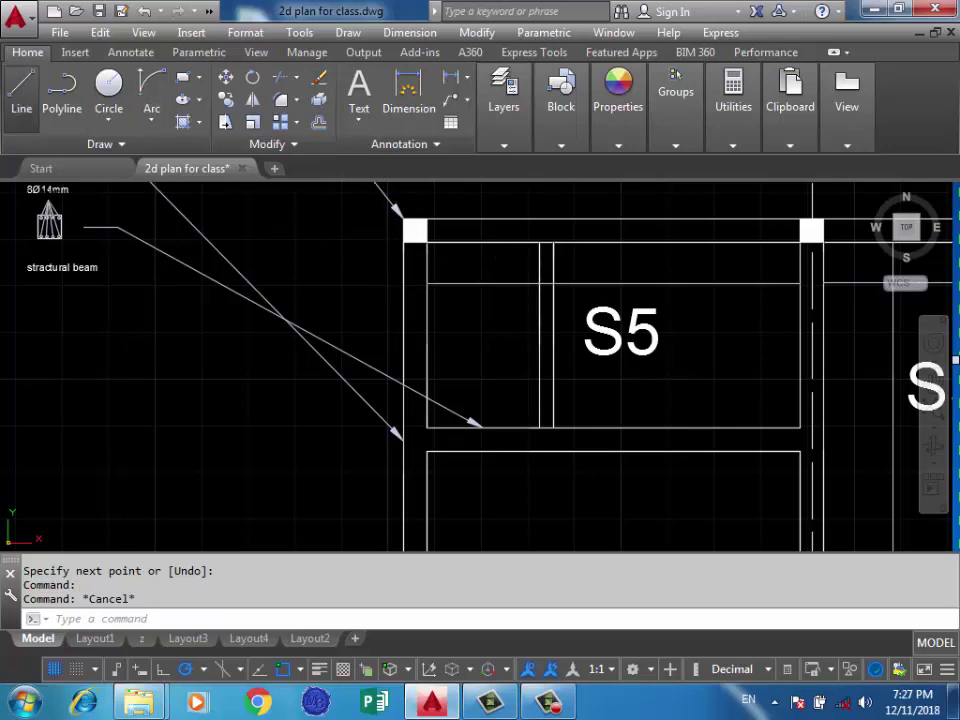
click(21, 88)
click(496, 242)
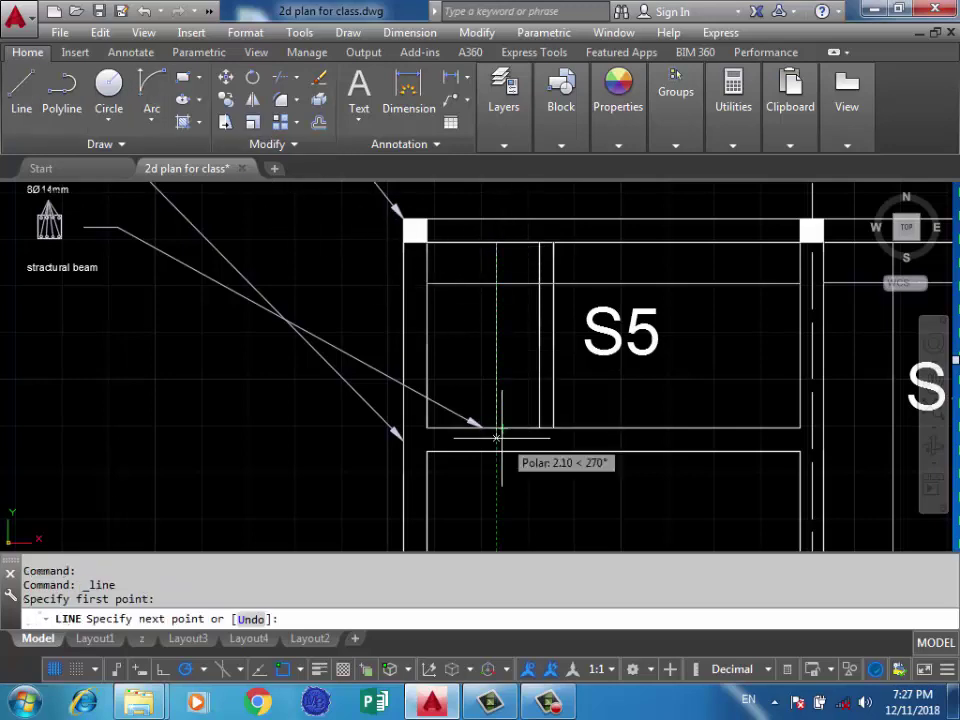
scroll(654, 300, down, 2)
key(Return)
Draw a vertical bar line in S6 and a horizontal bar line below S5
middle_drag(654, 300, 676, 187)
key(Return)
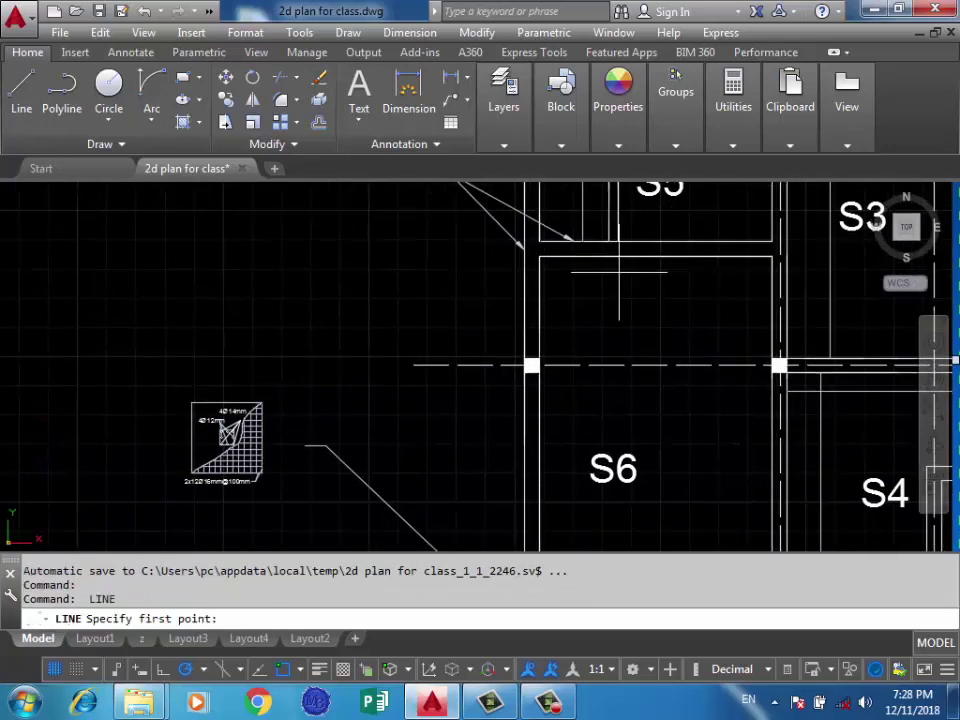
click(600, 257)
scroll(618, 297, down, 3)
scroll(622, 329, up, 5)
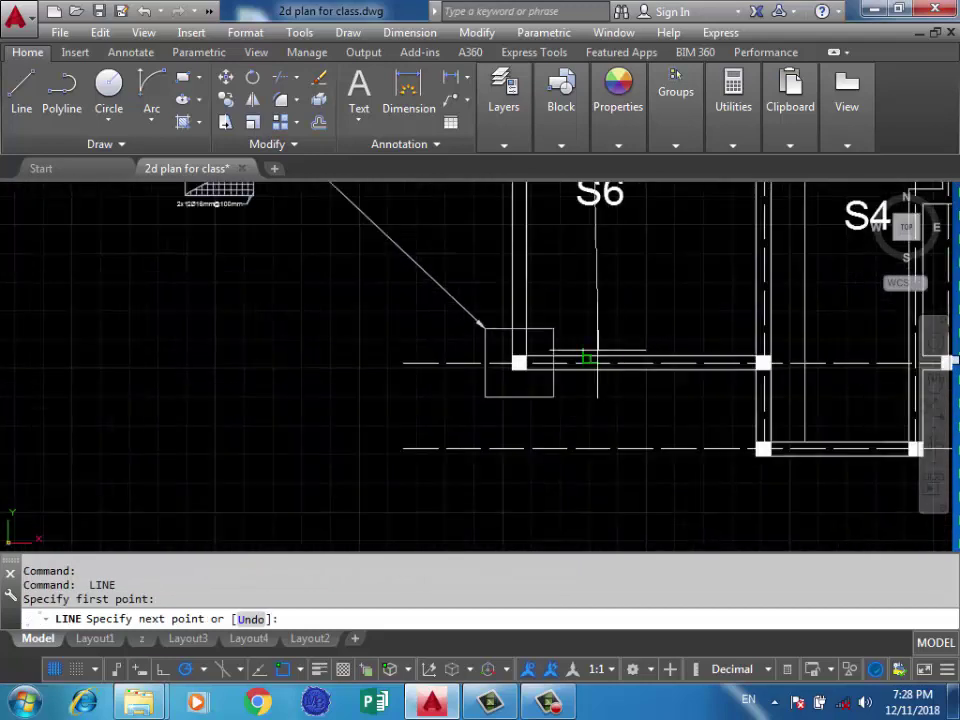
click(603, 347)
key(Return)
scroll(606, 343, down, 4)
scroll(629, 310, up, 4)
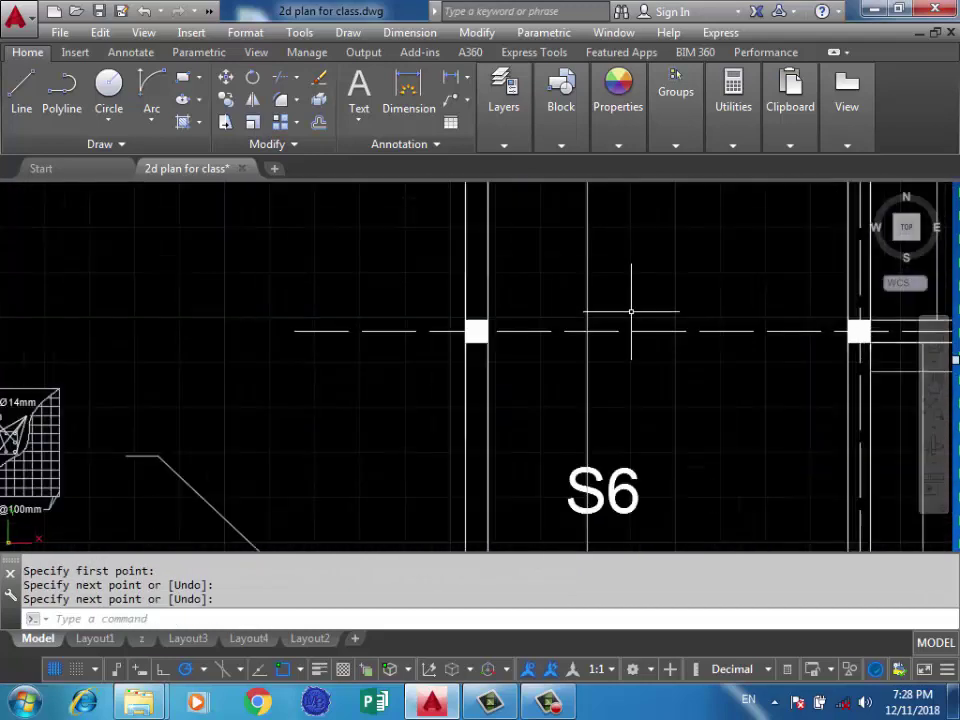
middle_drag(629, 310, 579, 526)
key(Return)
click(820, 384)
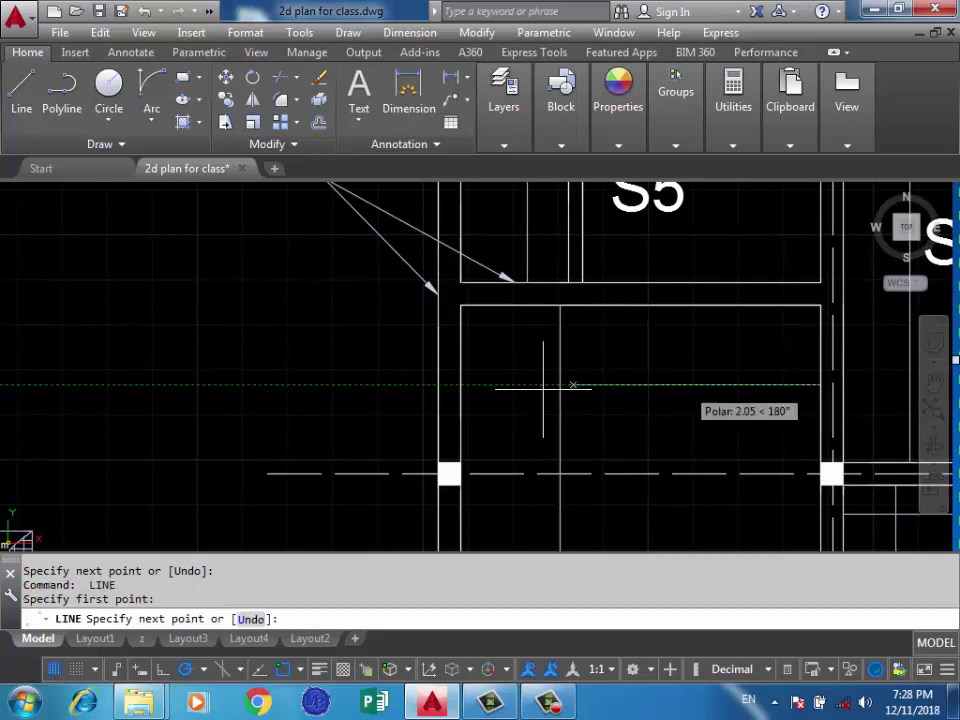
click(445, 386)
key(Return)
scroll(322, 367, down, 3)
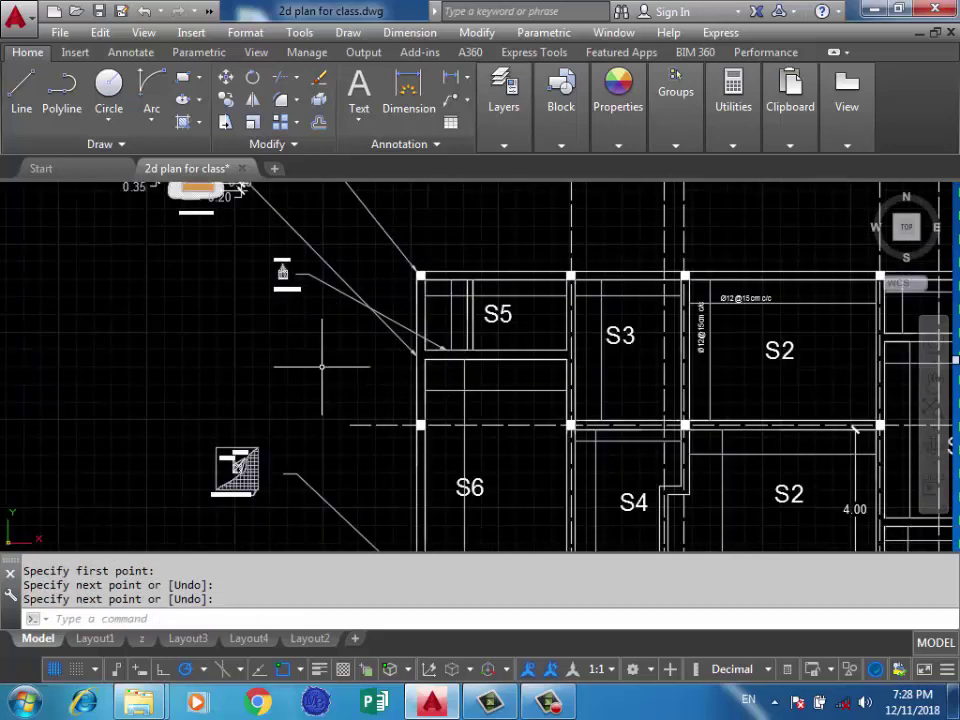
middle_drag(855, 428, 750, 435)
scroll(643, 311, up, 6)
Copy the horizontal Ø12@15cm c/c label into slabs S8 and S1
click(634, 244)
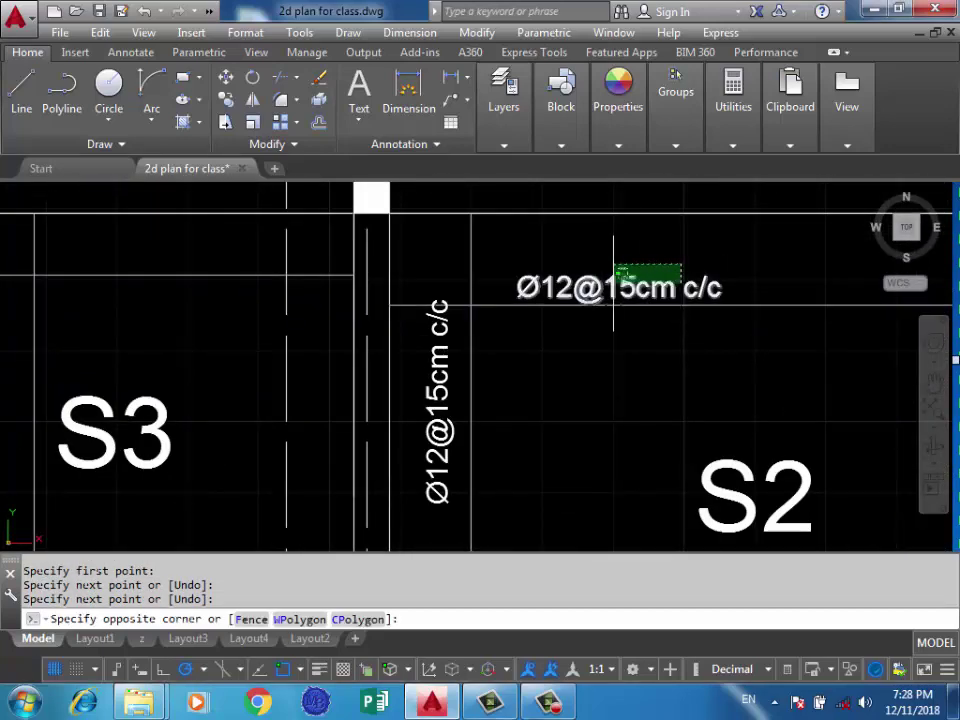
click(621, 268)
text(co)
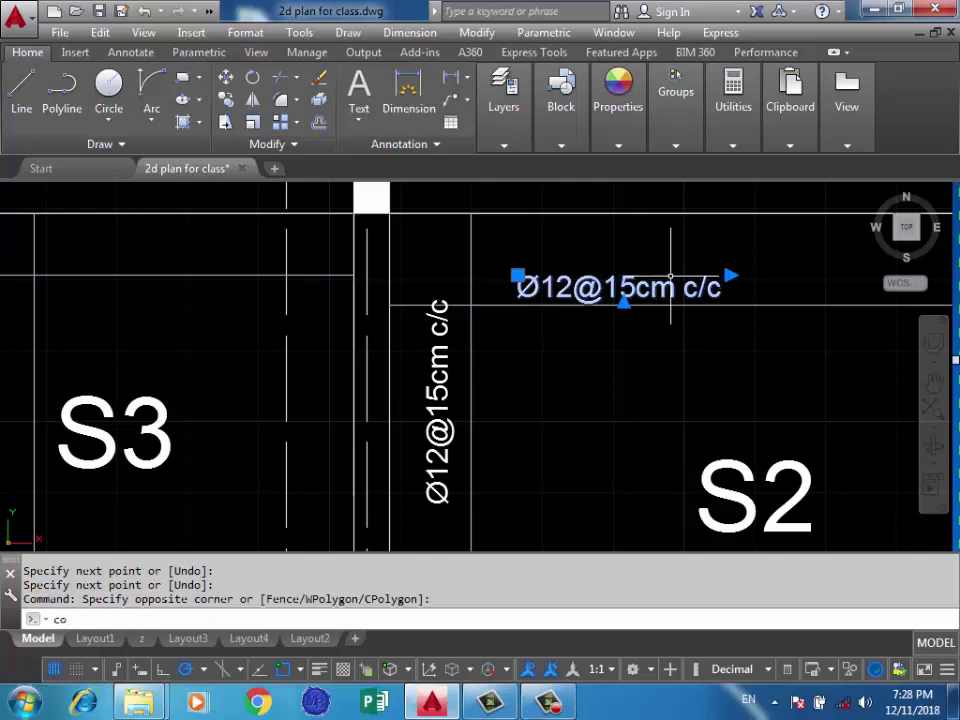
key(Return)
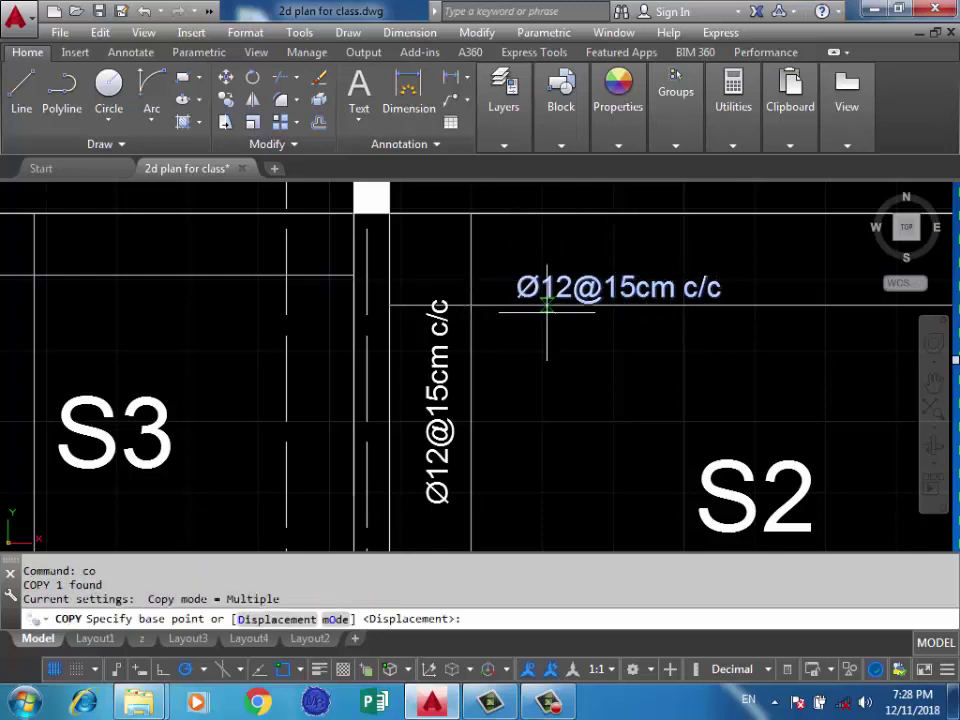
click(547, 305)
scroll(443, 300, down, 4)
scroll(610, 347, down, 2)
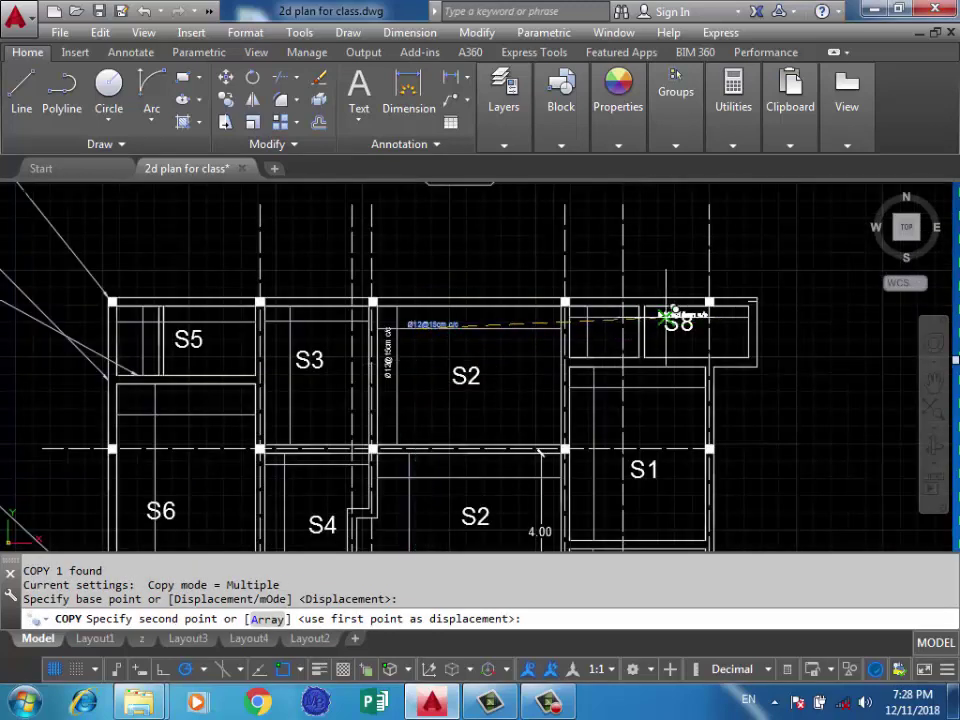
scroll(642, 310, up, 6)
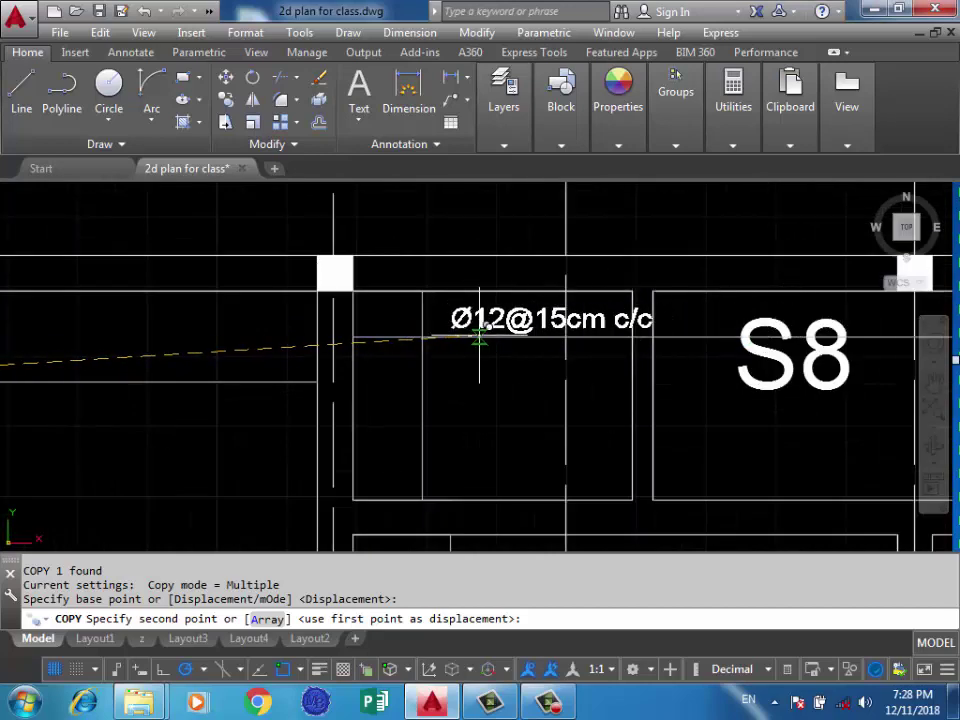
click(470, 337)
scroll(629, 240, down, 5)
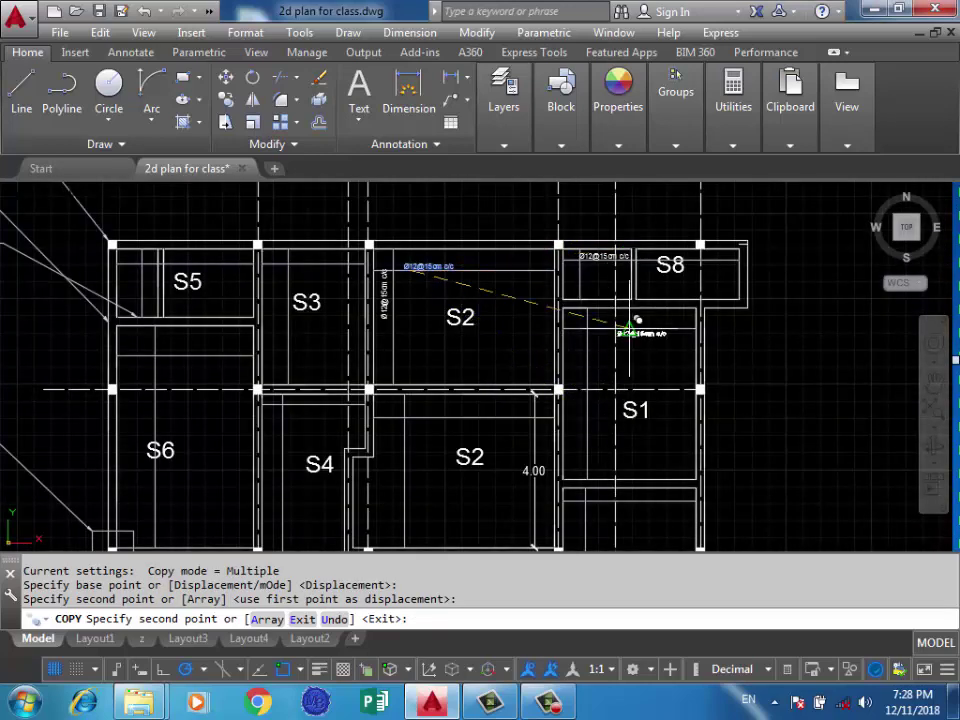
scroll(628, 330, up, 5)
click(575, 338)
scroll(620, 380, down, 5)
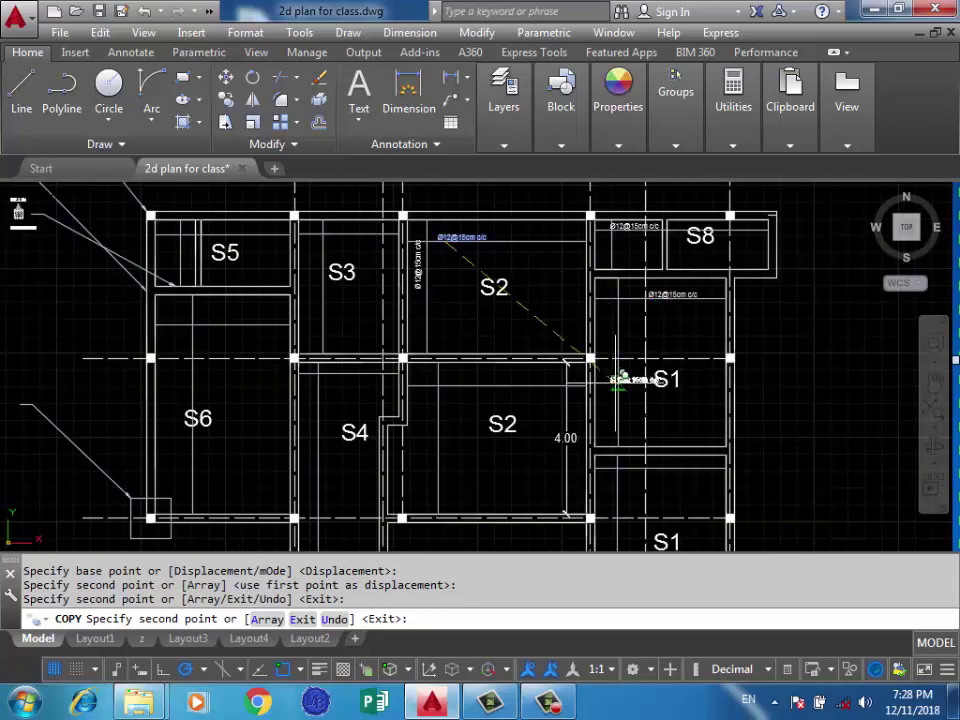
middle_drag(621, 487, 551, 349)
scroll(600, 335, up, 5)
Place further label copies in the next bay, above S7 and above lower S2
click(550, 342)
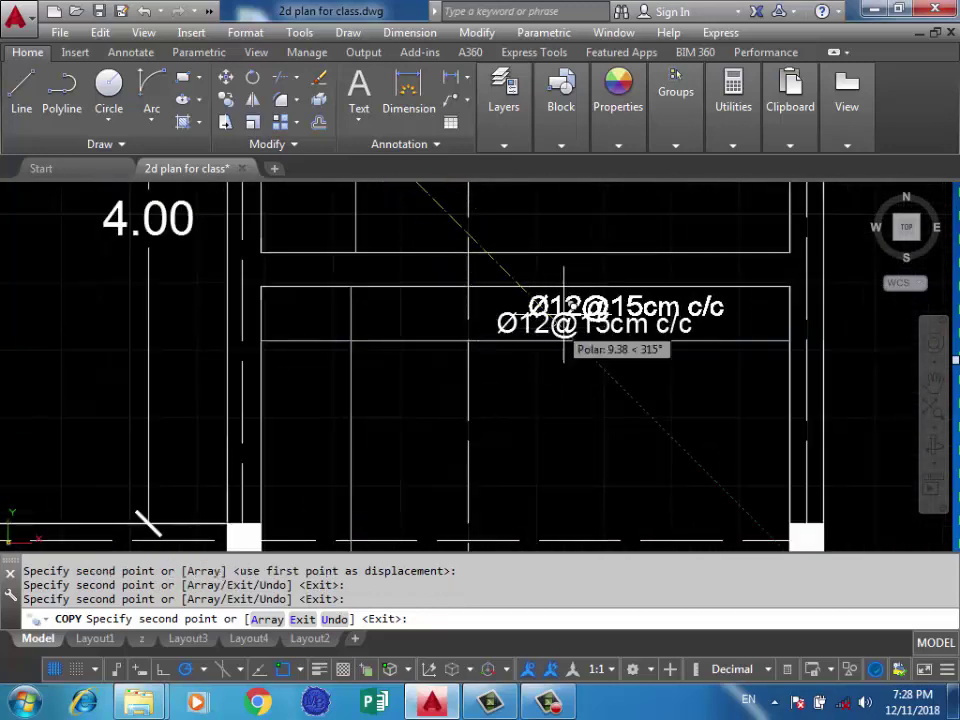
scroll(558, 418, down, 5)
middle_drag(558, 415, 556, 368)
scroll(550, 410, up, 5)
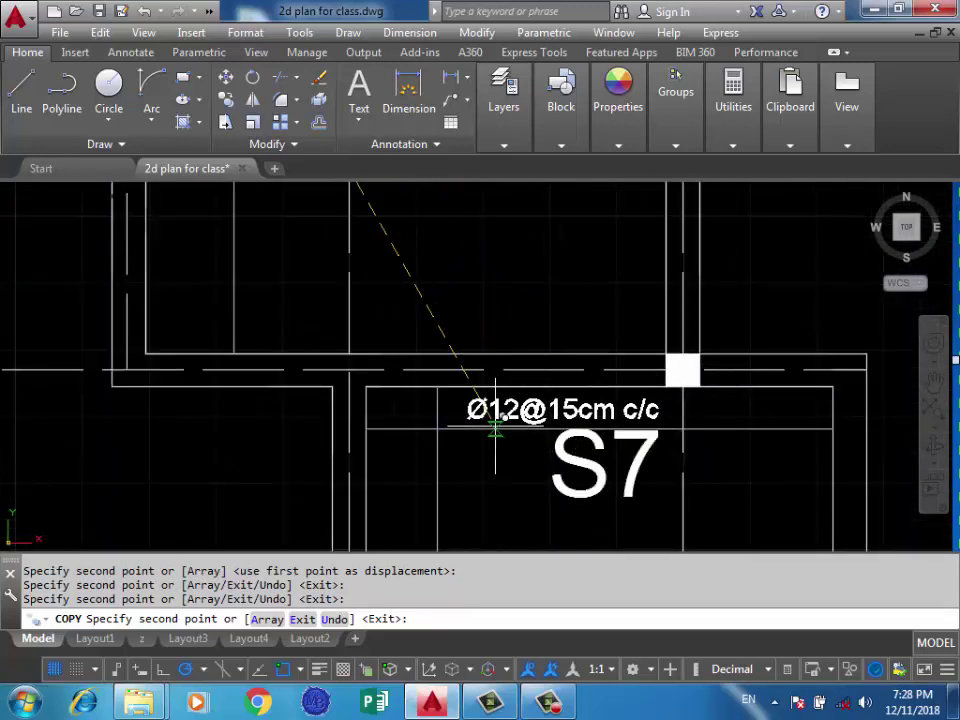
click(492, 426)
scroll(800, 428, down, 5)
scroll(812, 427, down, 5)
middle_drag(624, 266, 643, 364)
scroll(660, 362, up, 5)
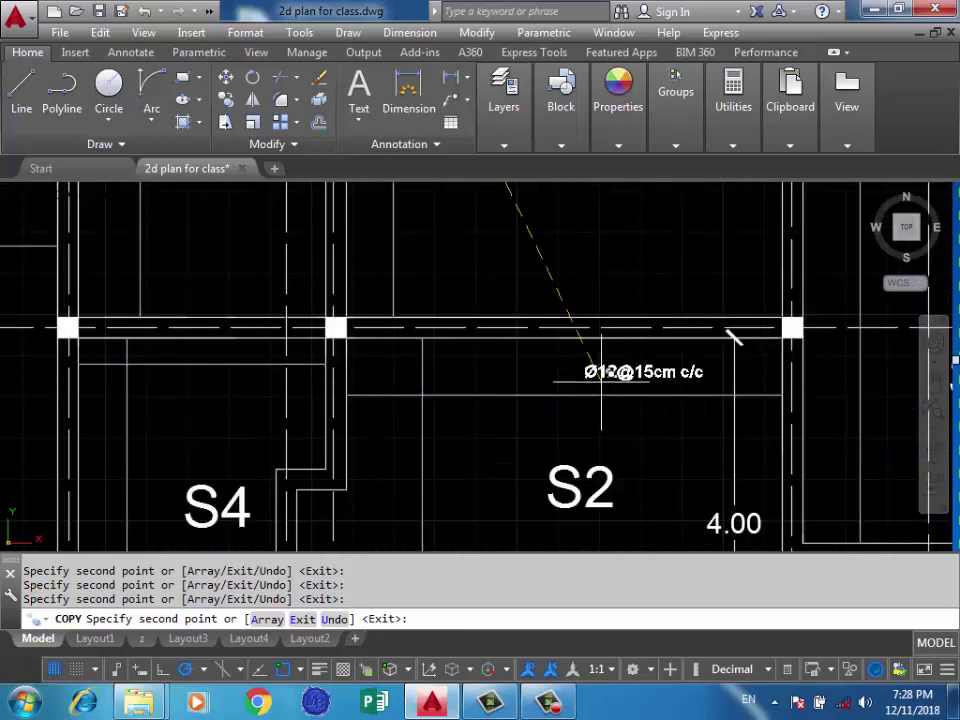
click(553, 397)
scroll(740, 322, down, 3)
scroll(503, 414, down, 2)
Place the final label copies in the middle slabs and below S5, then end the copy
middle_drag(503, 414, 597, 400)
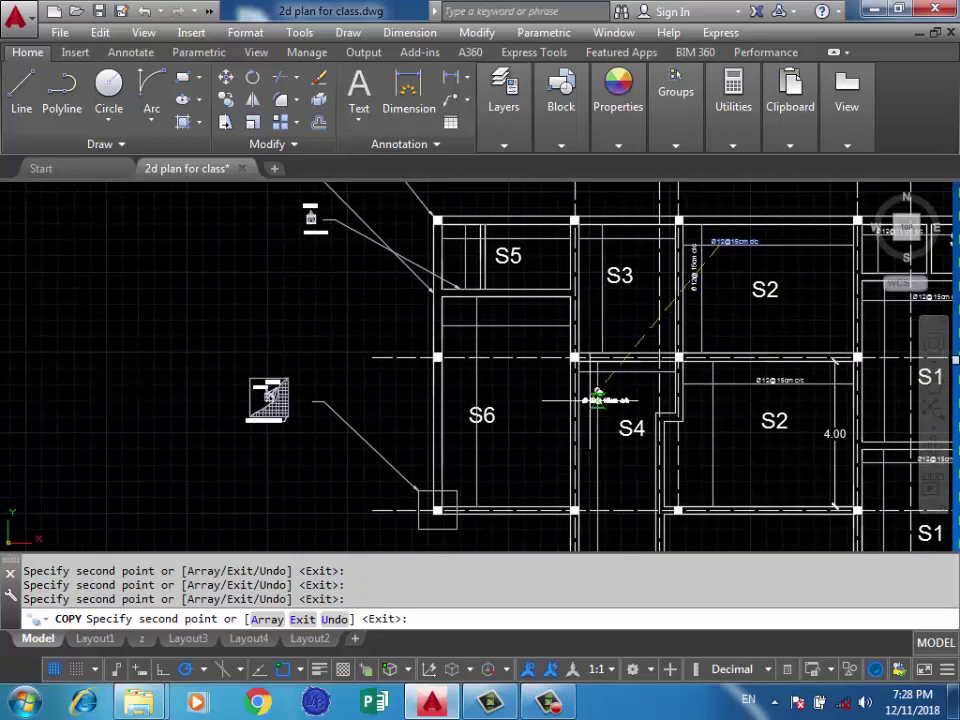
scroll(620, 287, up, 5)
click(624, 345)
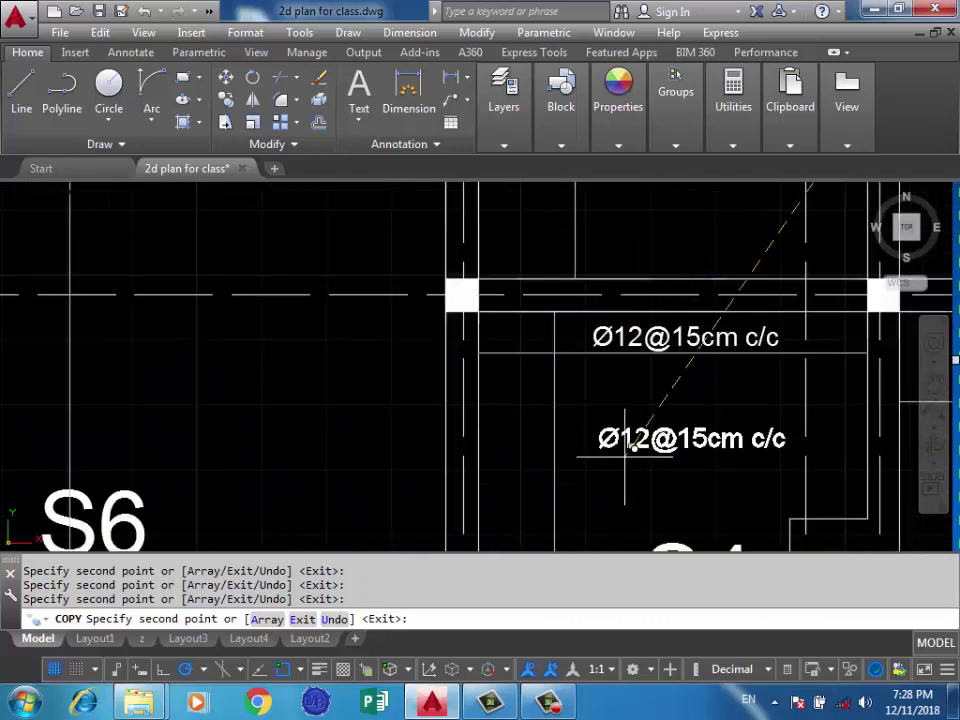
scroll(615, 420, down, 5)
middle_drag(633, 255, 701, 386)
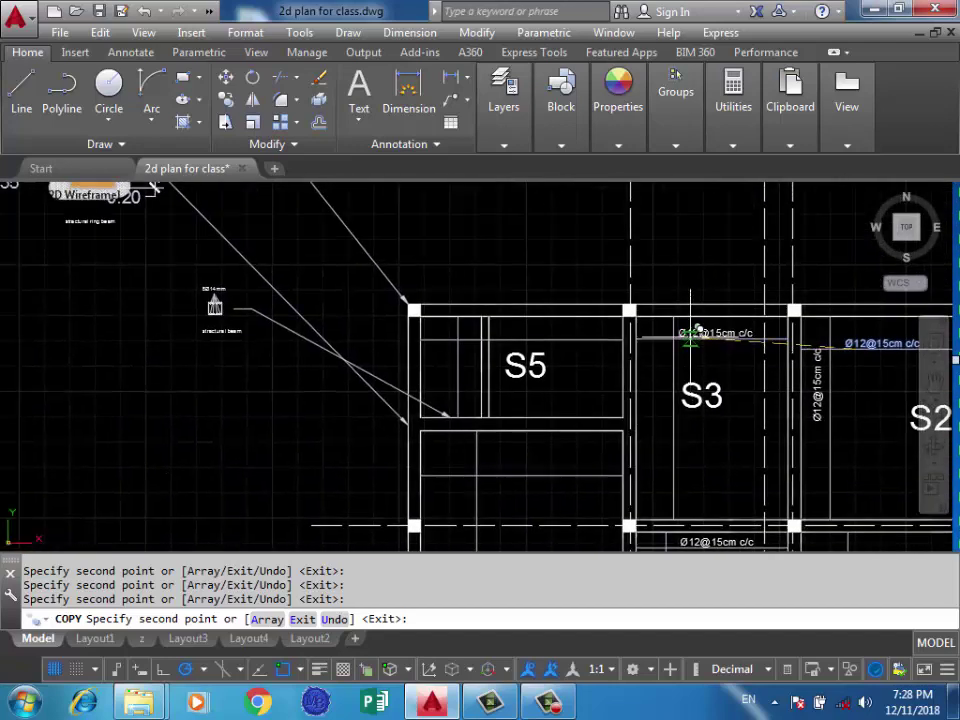
scroll(568, 291, down, 2)
scroll(535, 400, up, 2)
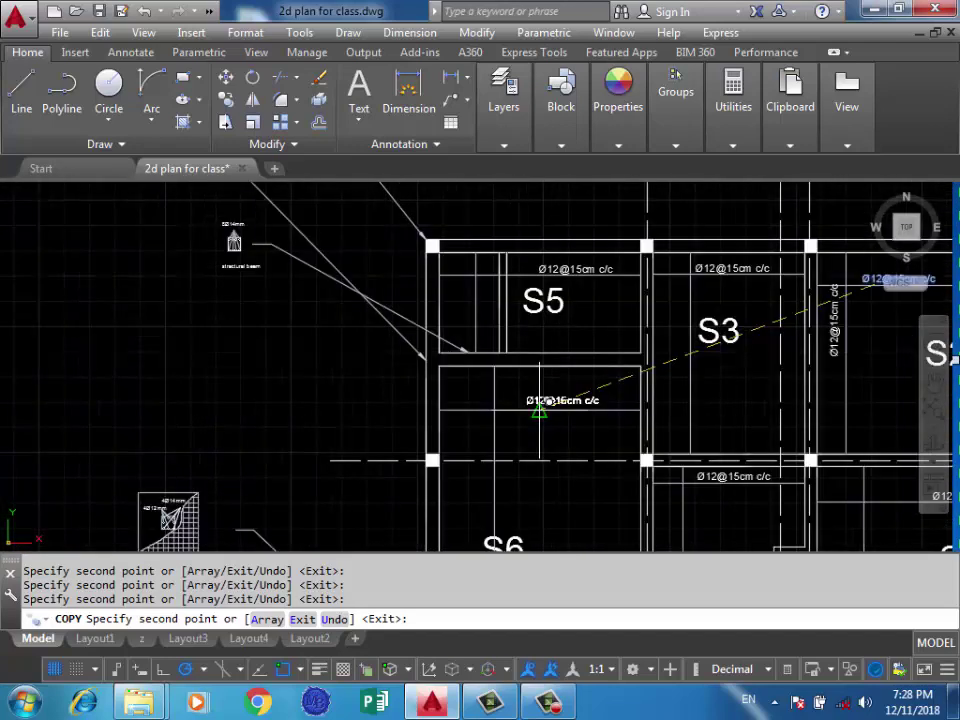
scroll(536, 407, up, 2)
click(531, 410)
key(Escape)
scroll(311, 407, down, 5)
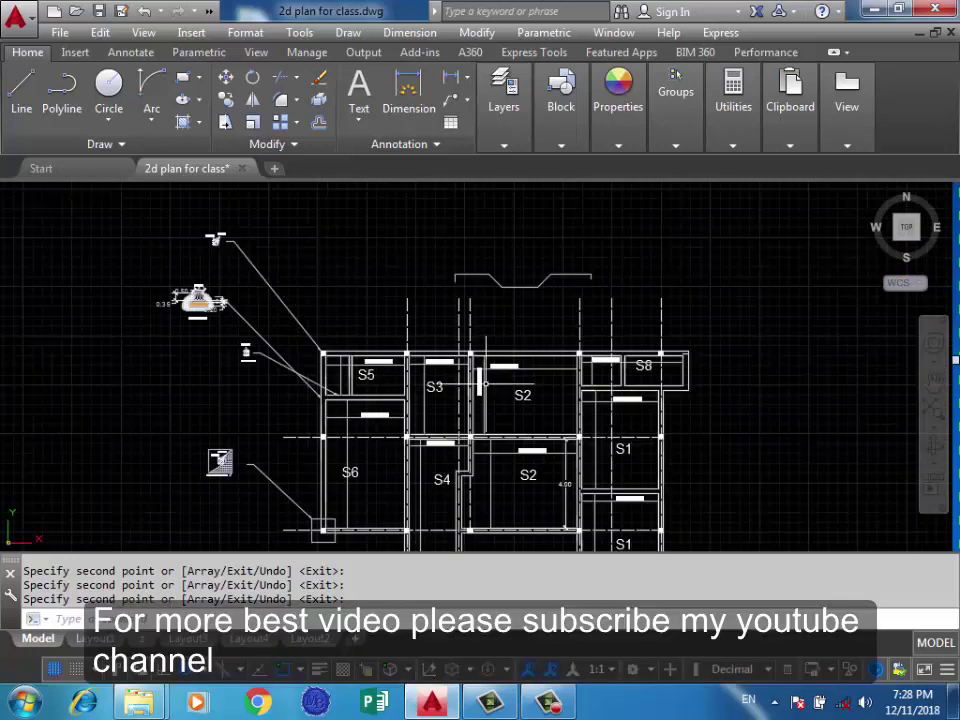
scroll(455, 374, up, 6)
Copy the vertical Ø12@15cm c/c label with CO and place two copies in slab S1
click(443, 452)
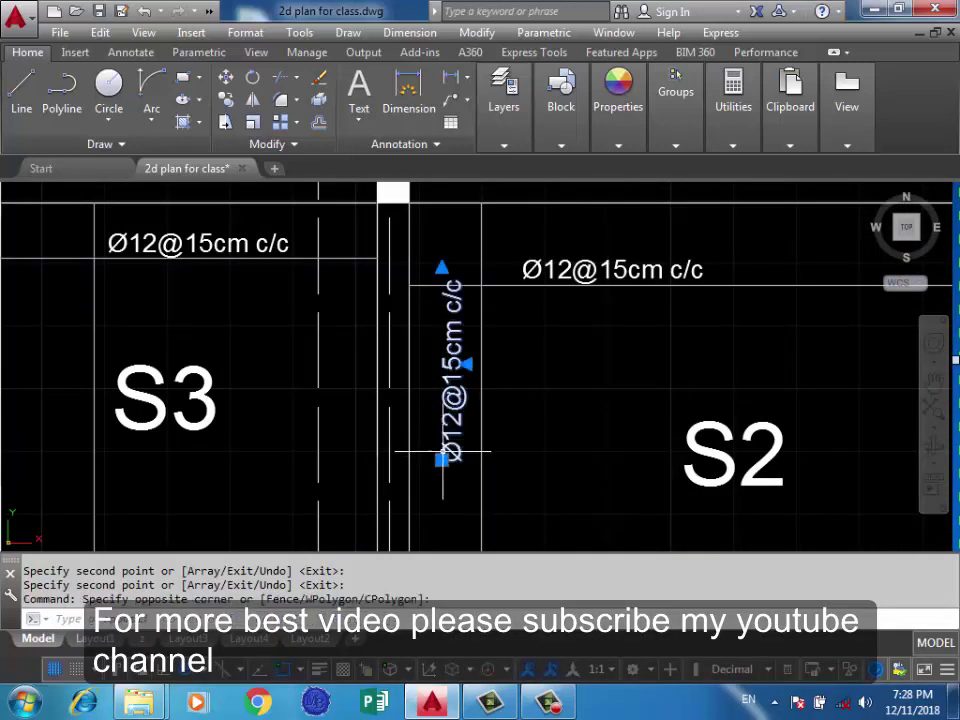
text(co)
key(Return)
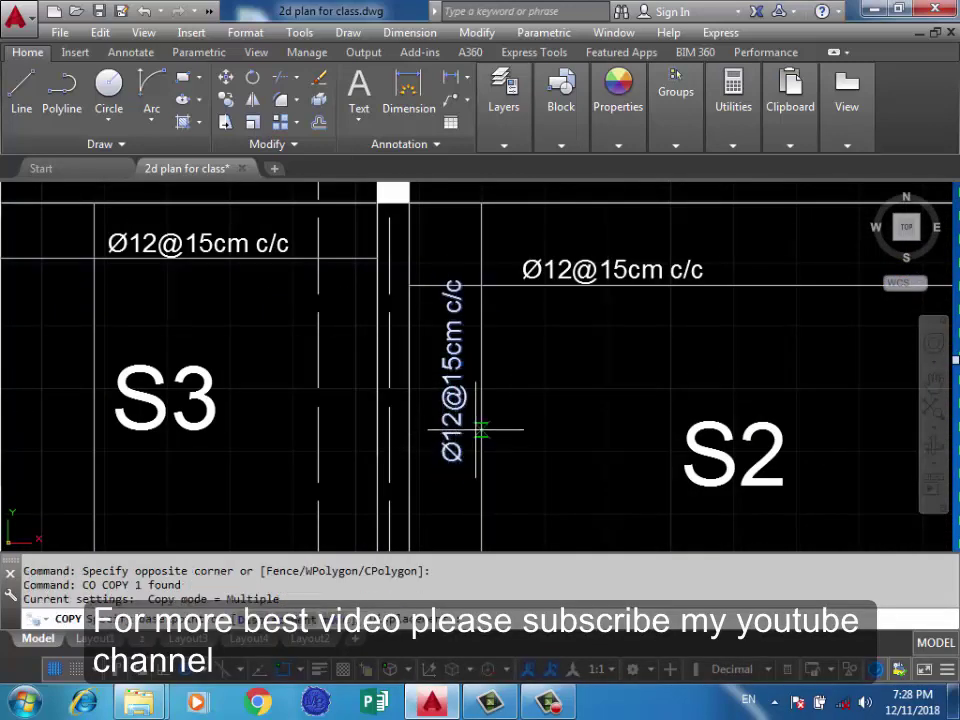
click(490, 272)
scroll(420, 320, down, 5)
scroll(503, 343, up, 3)
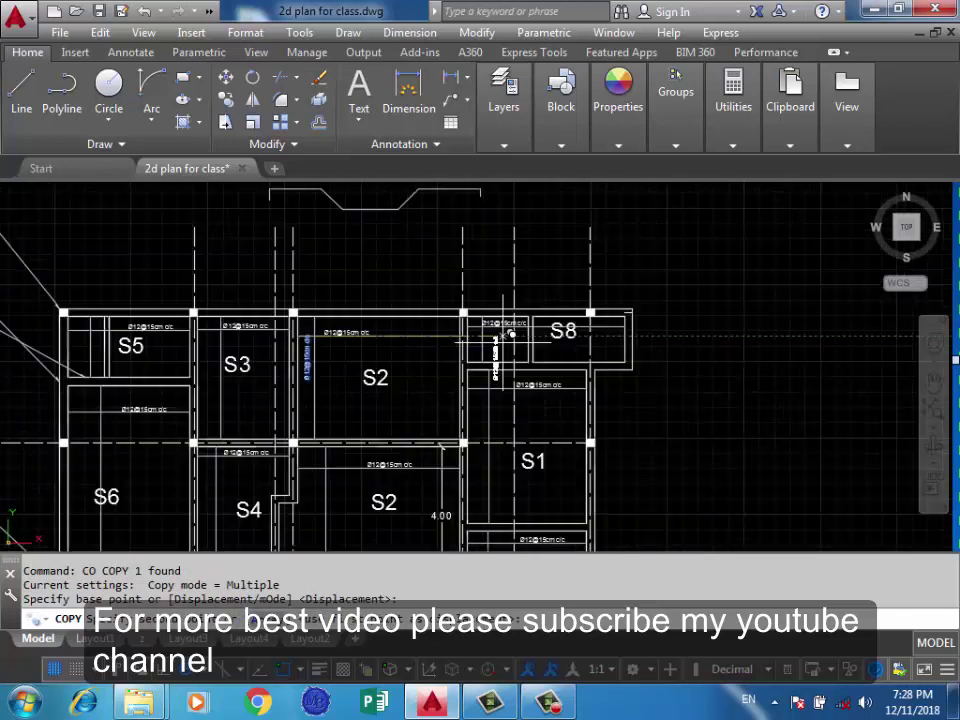
scroll(546, 321, up, 4)
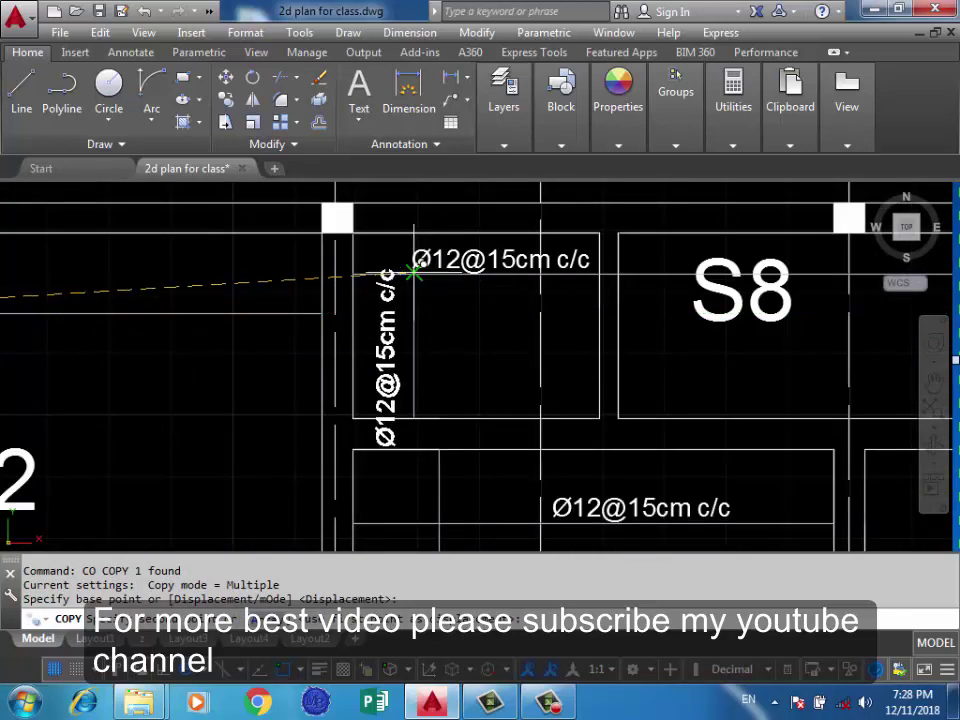
scroll(414, 271, down, 6)
scroll(531, 340, up, 2)
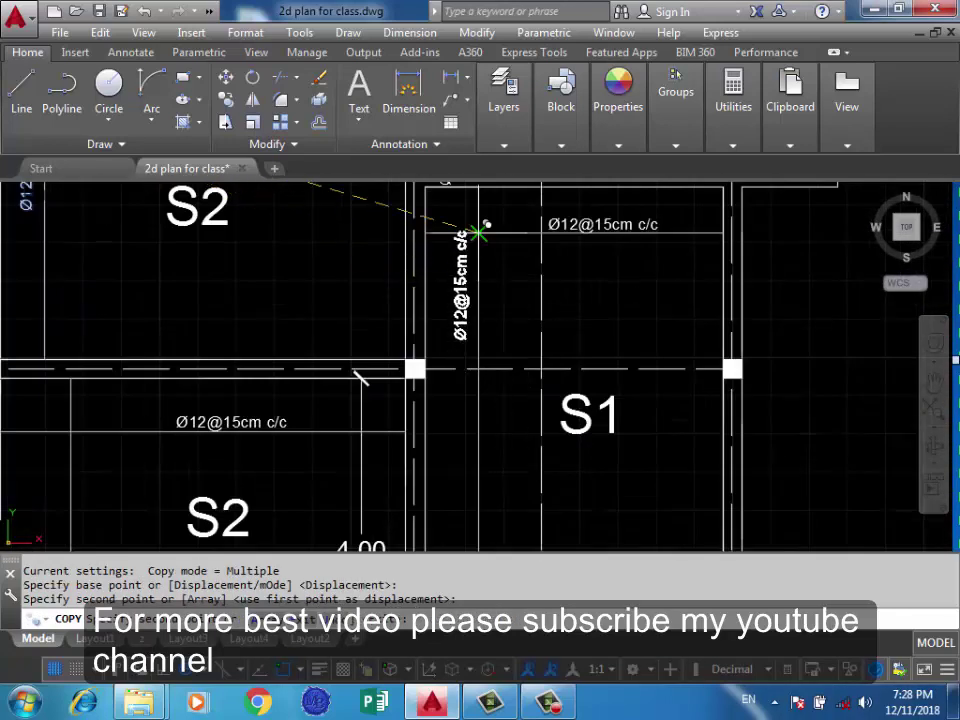
scroll(481, 220, down, 6)
scroll(561, 251, up, 6)
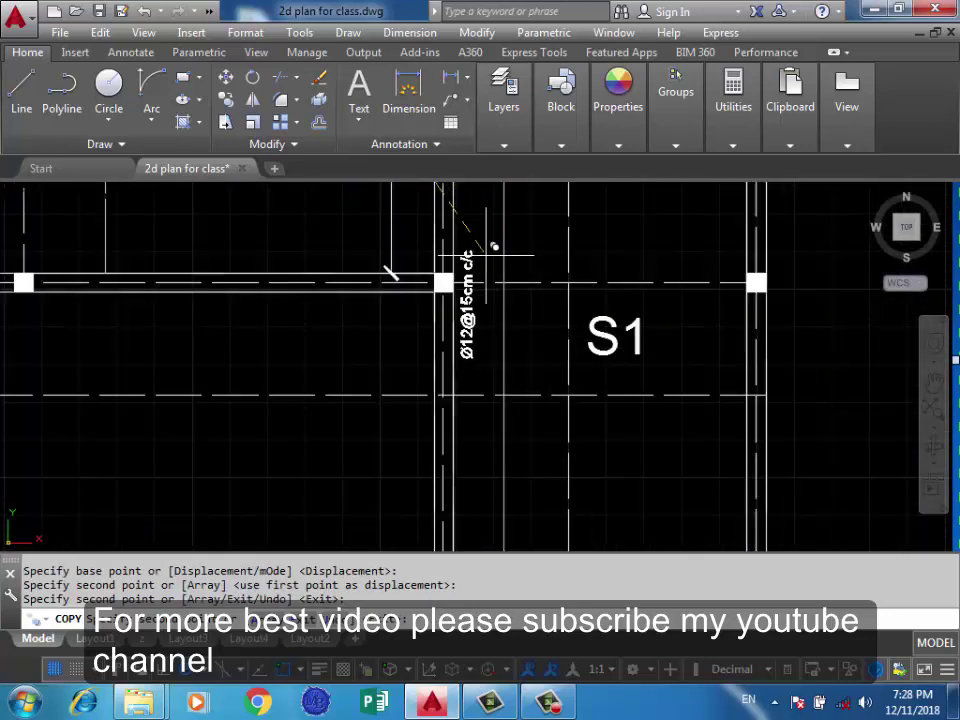
click(521, 200)
click(508, 193)
Place another copy of the vertical label at slab S7 and finish copying
scroll(585, 200, down, 4)
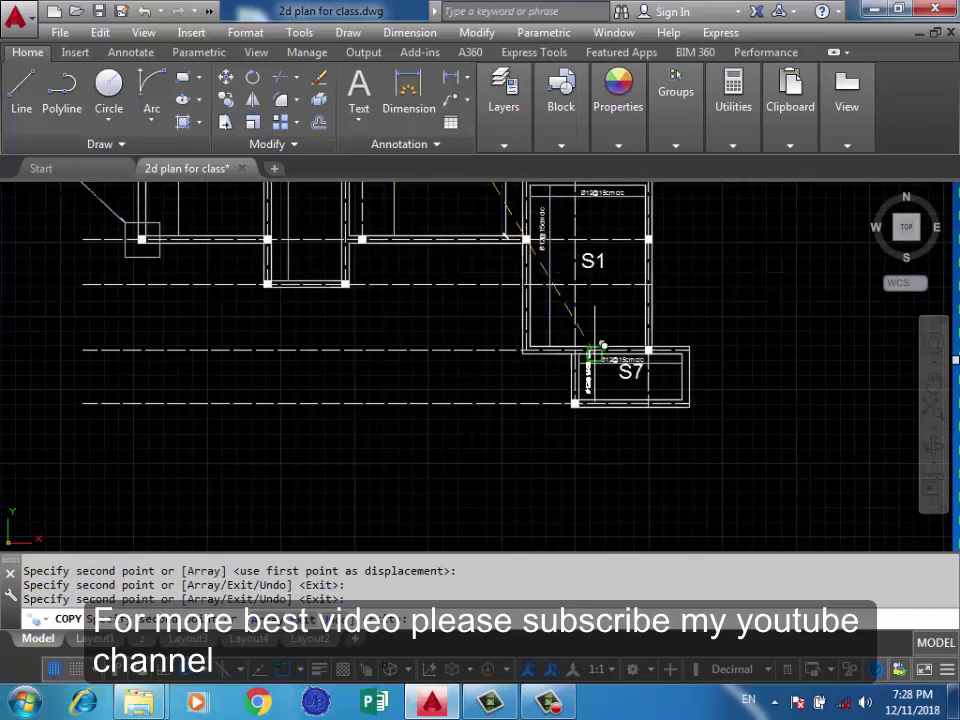
scroll(600, 343, up, 5)
click(545, 323)
scroll(545, 323, down, 3)
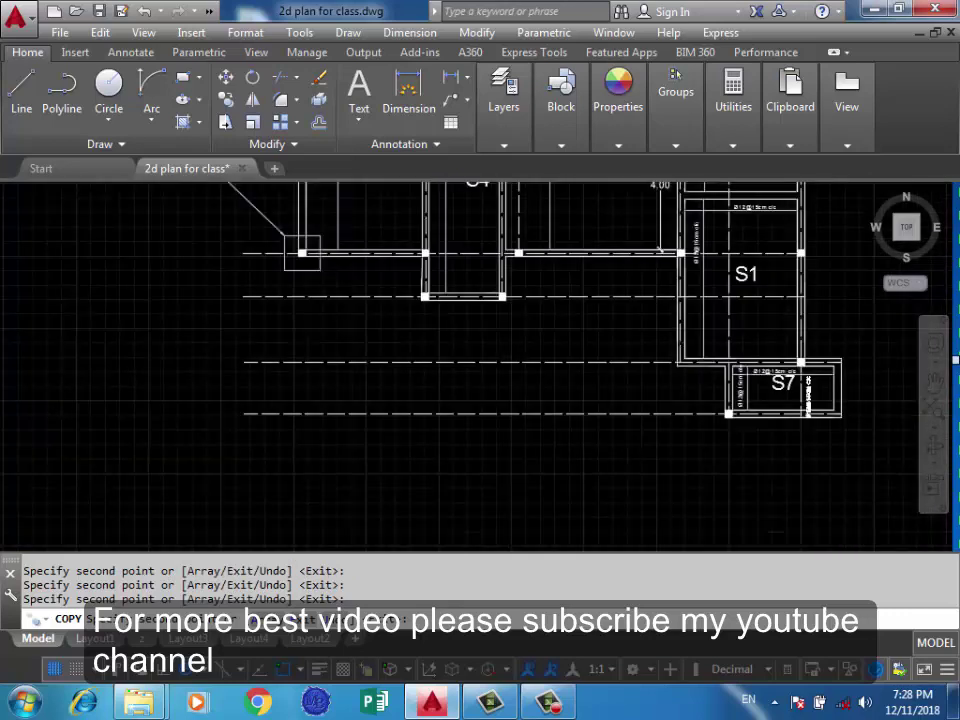
scroll(400, 250, down, 2)
scroll(480, 330, up, 1)
scroll(521, 370, up, 4)
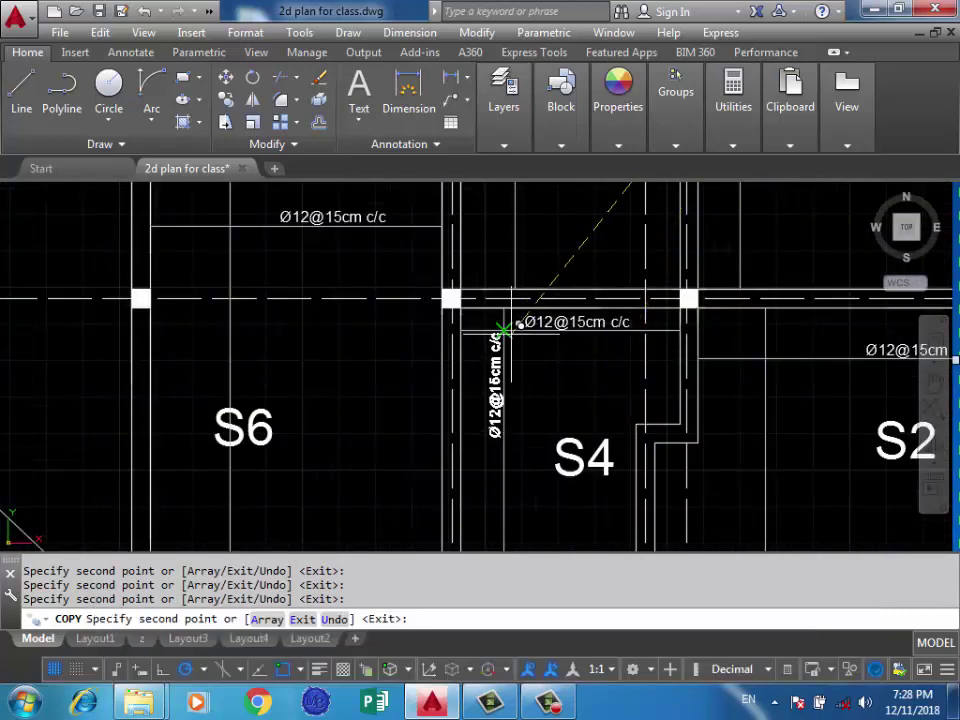
scroll(503, 329, down, 3)
scroll(550, 260, up, 4)
scroll(565, 262, up, 1)
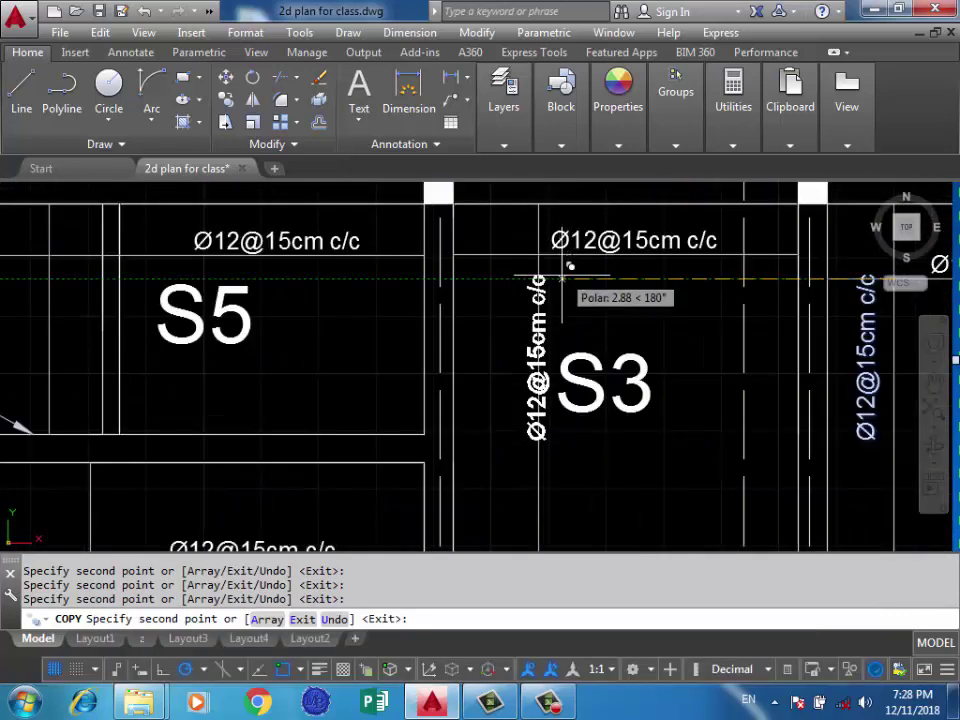
scroll(536, 280, down, 3)
scroll(560, 298, up, 1)
scroll(525, 248, up, 2)
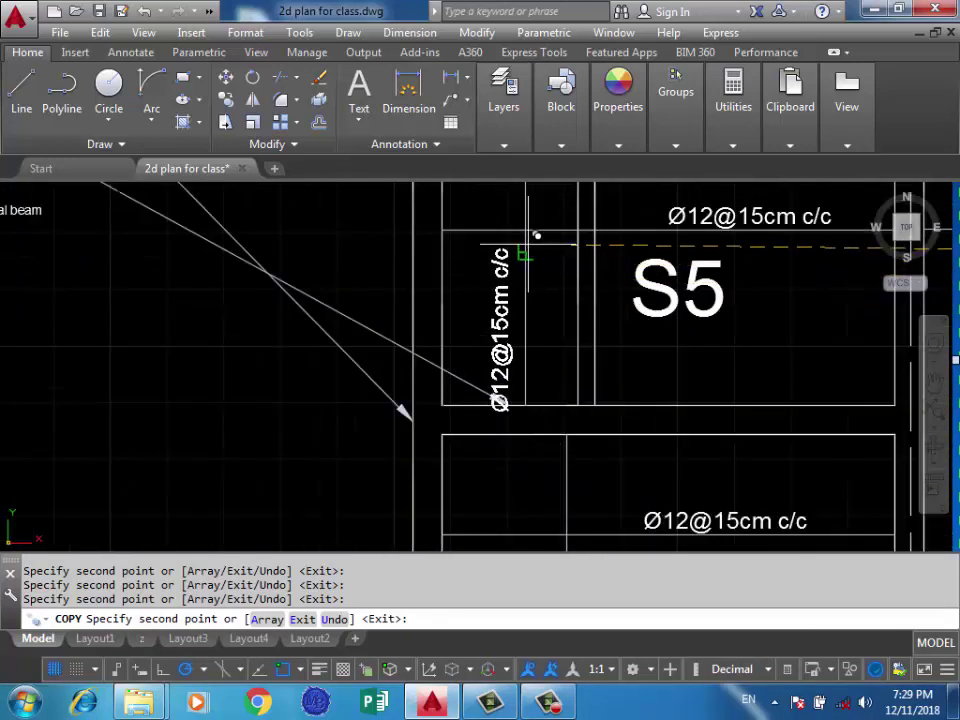
scroll(585, 260, down, 3)
scroll(606, 306, up, 2)
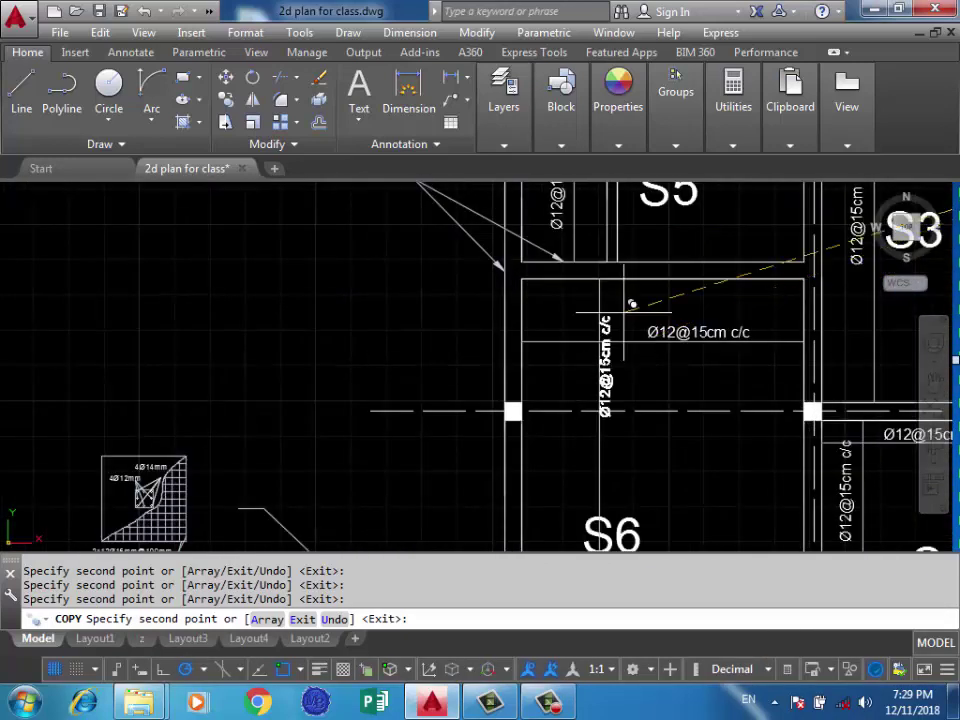
scroll(620, 350, down, 2)
scroll(623, 335, up, 4)
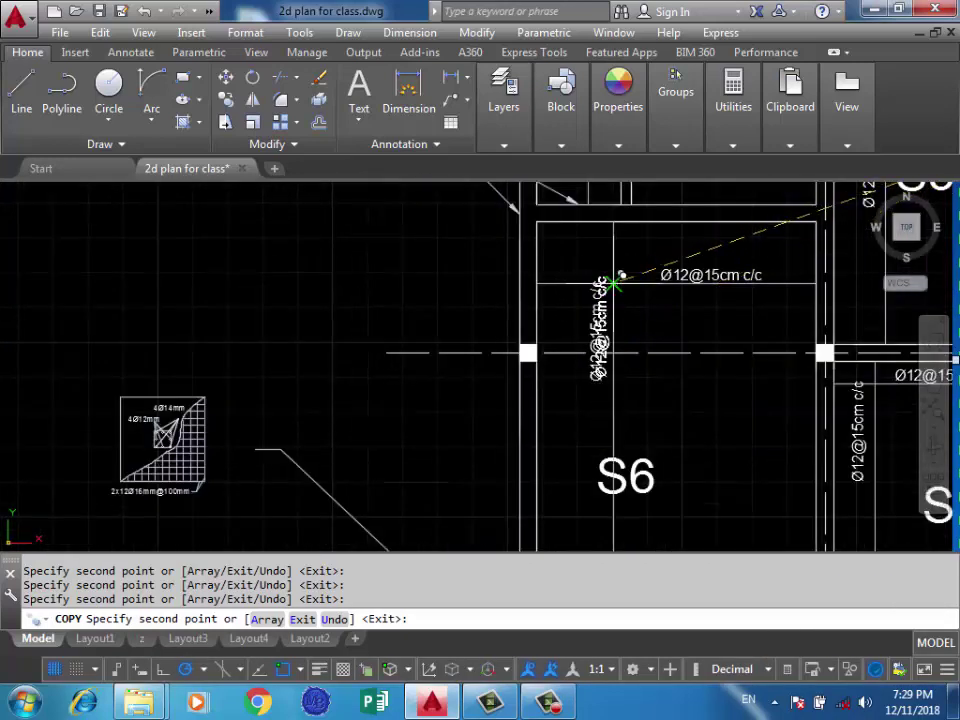
scroll(613, 284, down, 4)
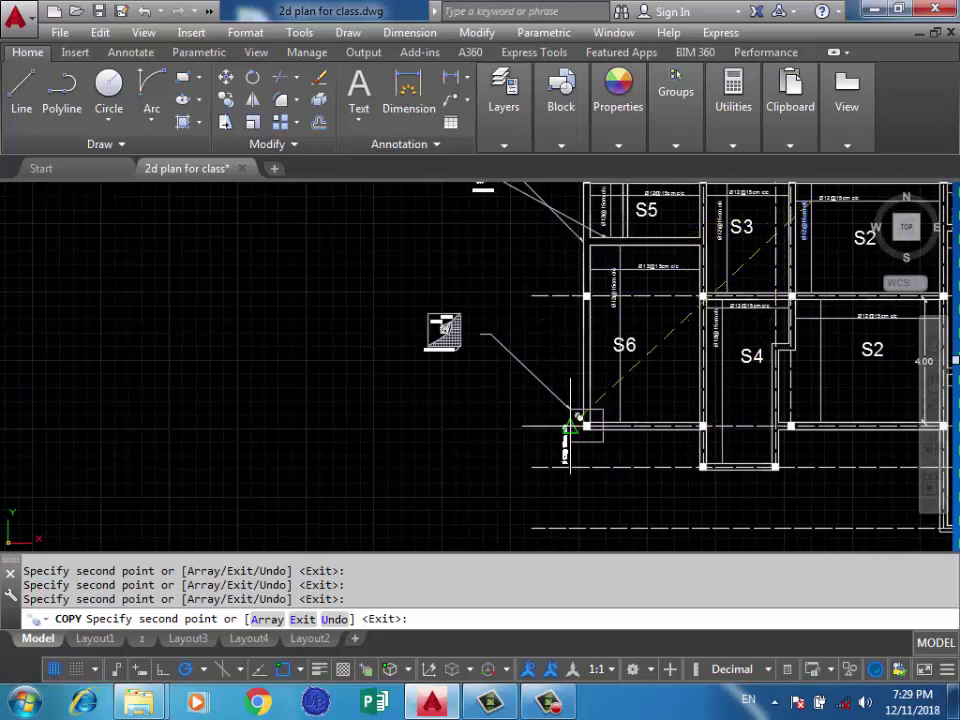
key(Return)
Begin a selection window around a stray line near slab S7
scroll(488, 428, down, 2)
scroll(521, 330, up, 5)
click(525, 332)
Delete the unwanted line and the stray objects above the slab plan
click(467, 381)
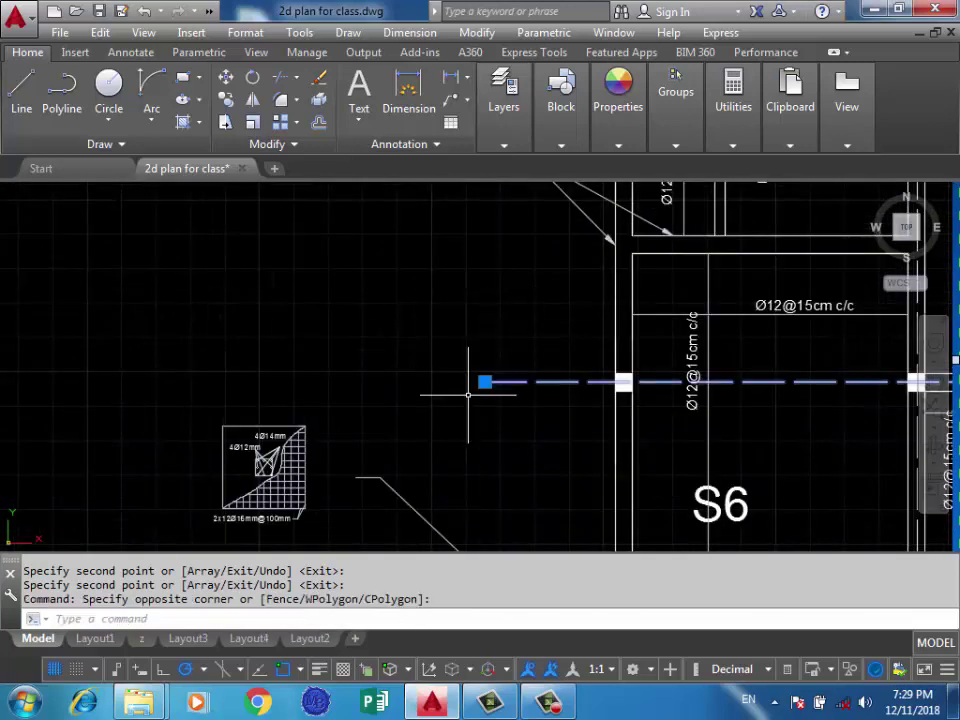
key(Delete)
scroll(420, 340, down, 5)
scroll(360, 290, down, 2)
scroll(489, 347, down, 4)
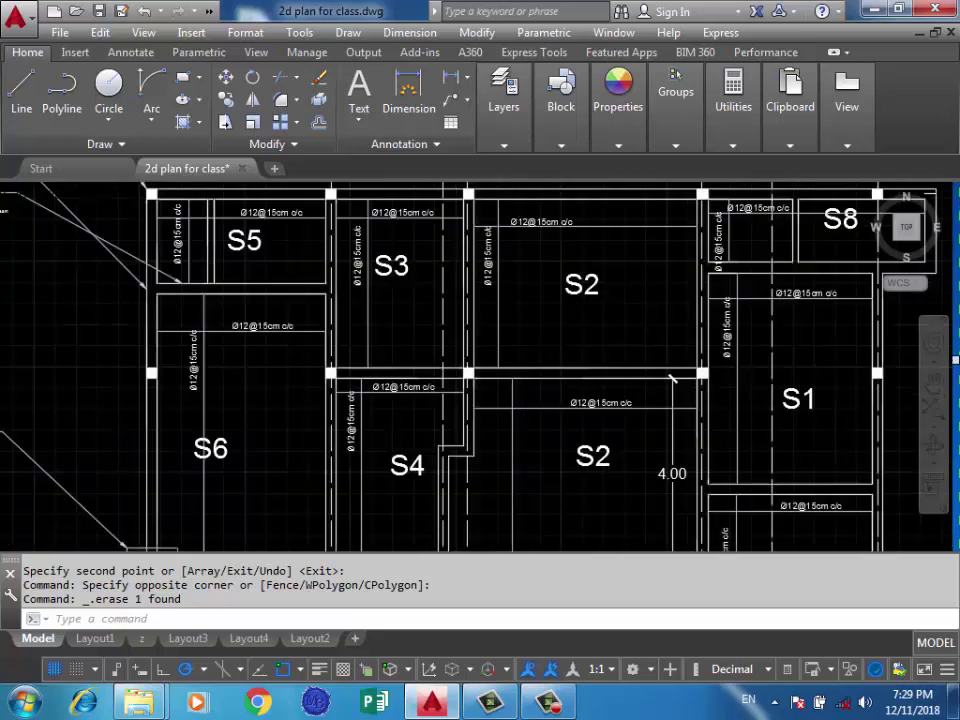
click(752, 220)
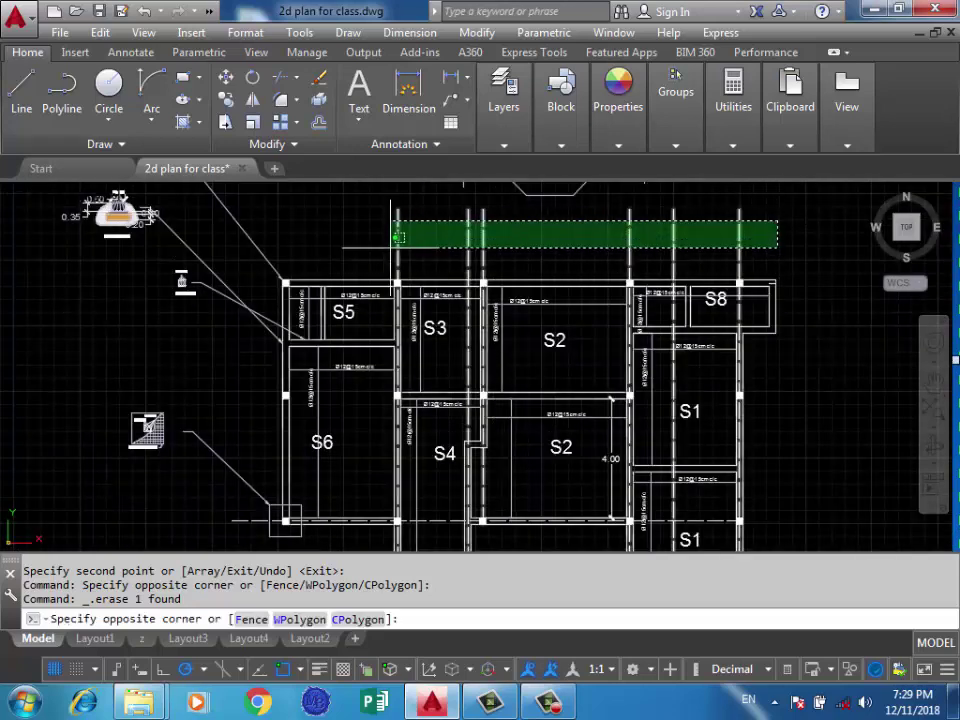
click(553, 235)
key(Delete)
Erase the leftover lines and the two dashed lines below the plan
scroll(540, 245, down, 2)
scroll(606, 434, up, 5)
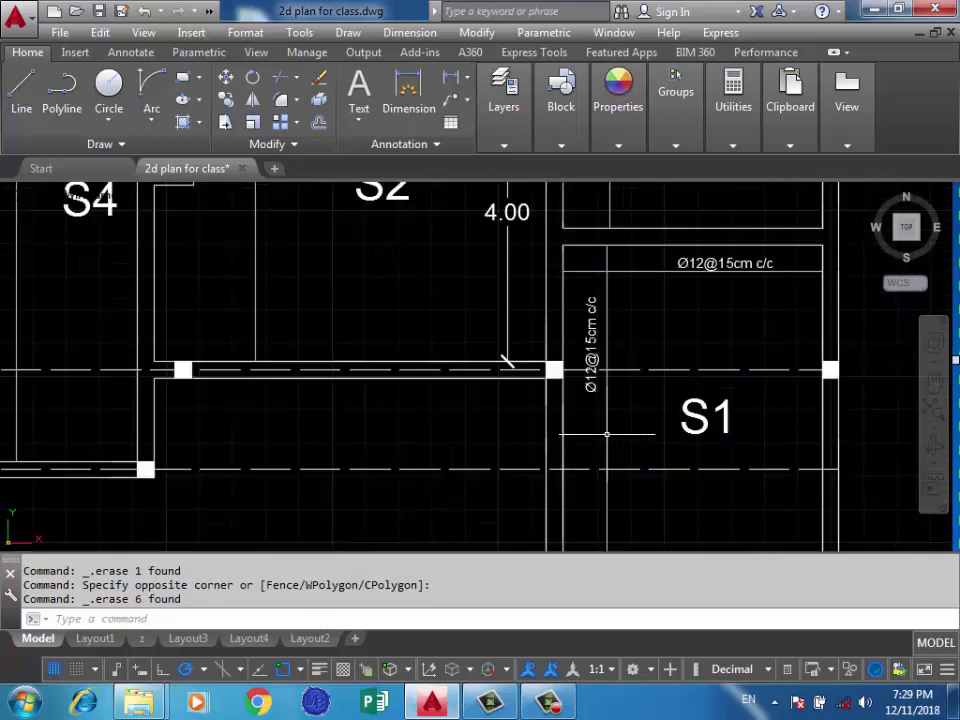
click(666, 346)
click(628, 485)
key(Delete)
scroll(786, 439, down, 5)
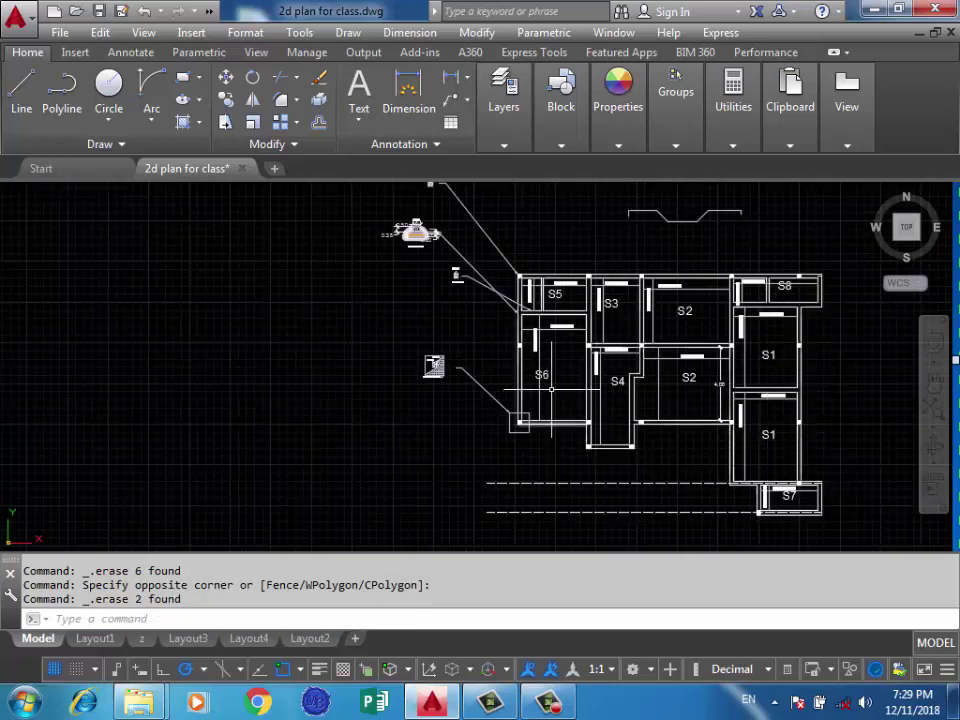
click(655, 470)
click(625, 520)
key(Delete)
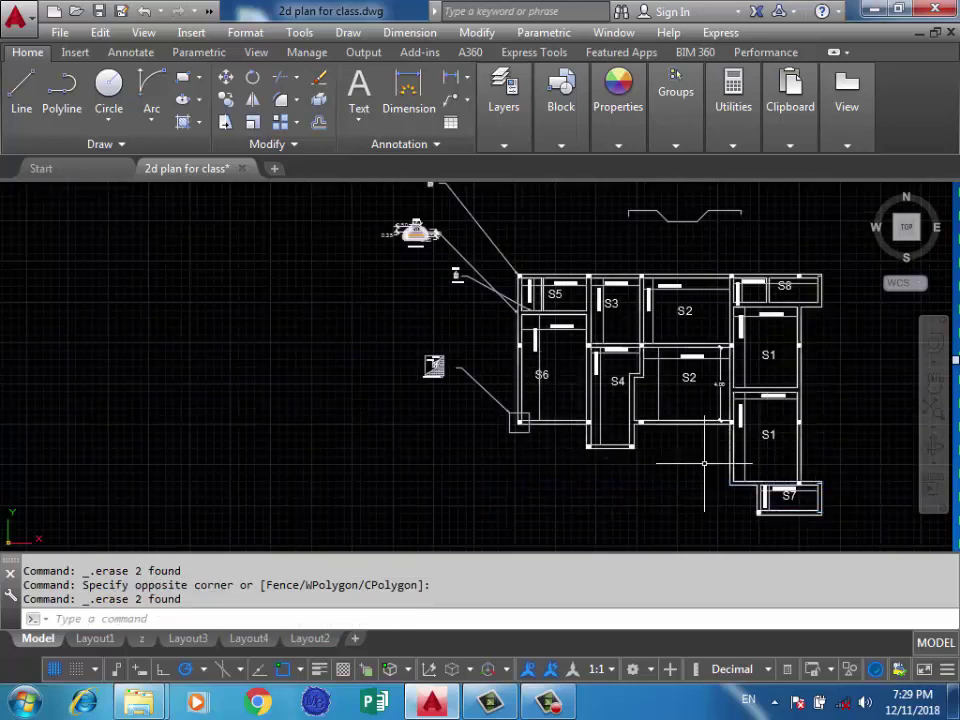
Pan and zoom to show slabs S3, S2 and S8 with free space above S2
middle_drag(679, 409, 629, 401)
scroll(615, 252, up, 4)
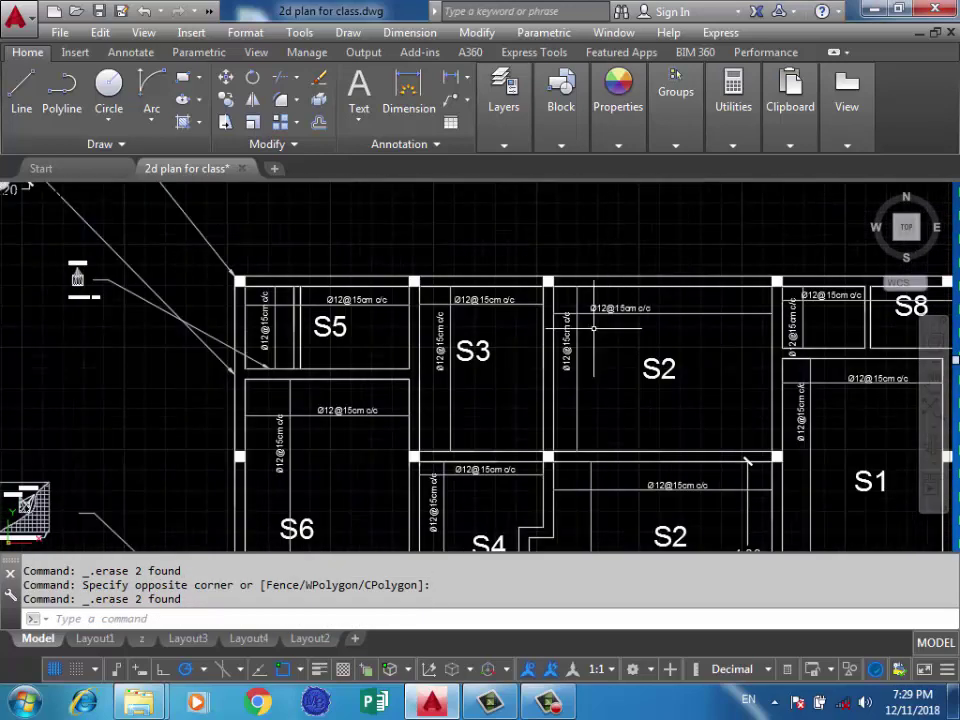
scroll(600, 300, up, 4)
scroll(589, 326, down, 3)
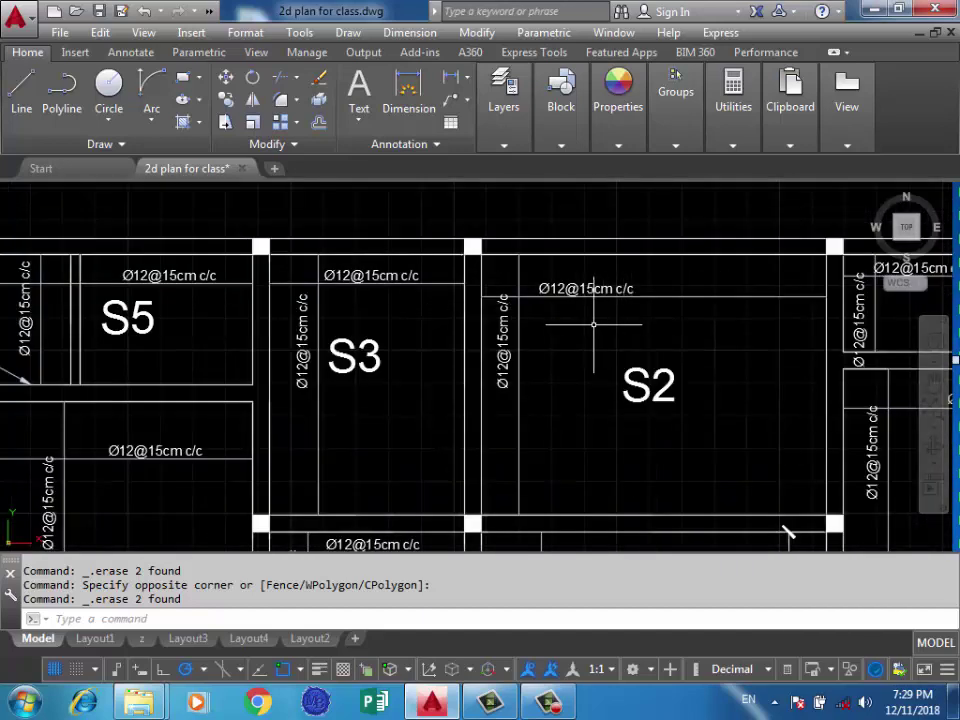
middle_drag(593, 324, 476, 332)
scroll(474, 330, up, 2)
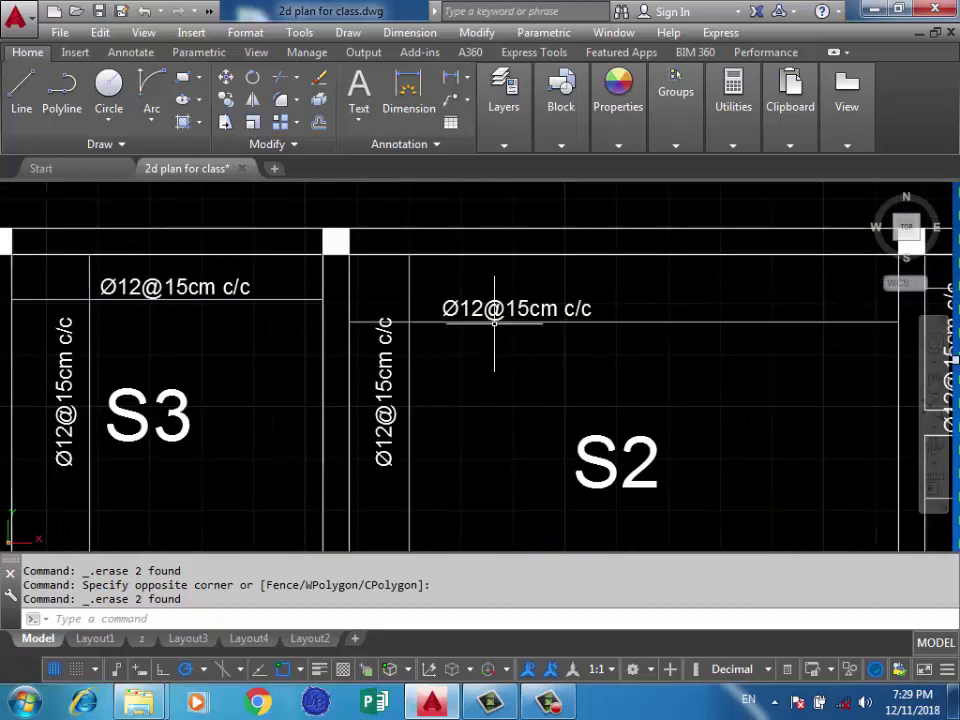
mouse_move(533, 326)
middle_down()
mouse_move(435, 343)
mouse_move(429, 364)
middle_up()
scroll(585, 364, down, 2)
mouse_move(585, 364)
middle_down()
mouse_move(506, 364)
mouse_move(498, 377)
mouse_move(572, 336)
mouse_move(531, 353)
mouse_move(620, 292)
middle_up()
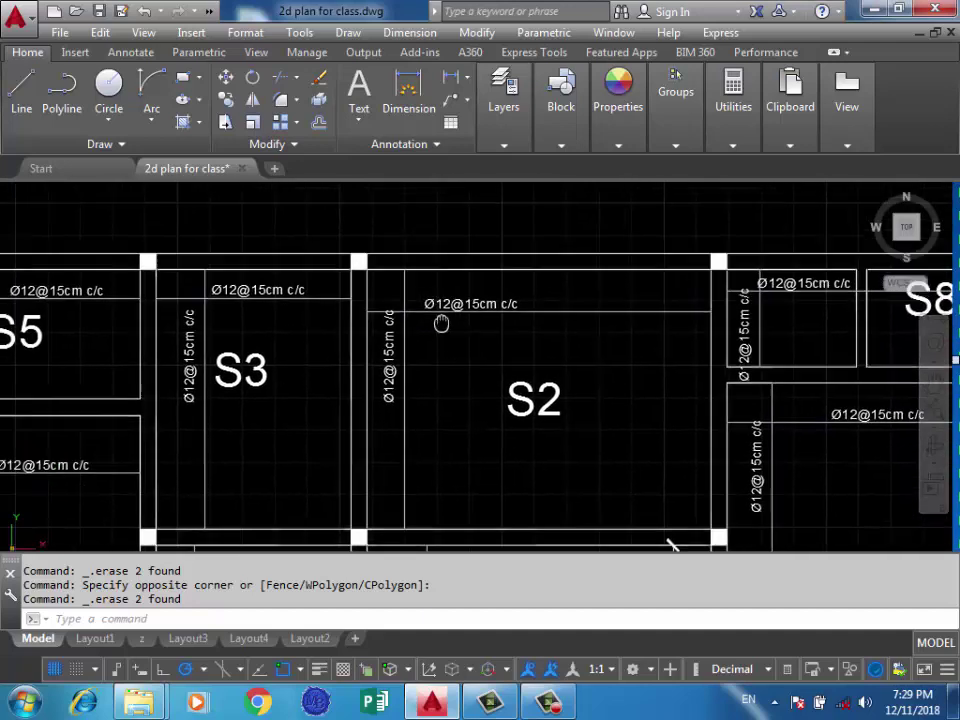
middle_drag(439, 321, 461, 365)
Dimension S2's top edge corner to corner, placing the 5.30 dimension above the slab
click(408, 90)
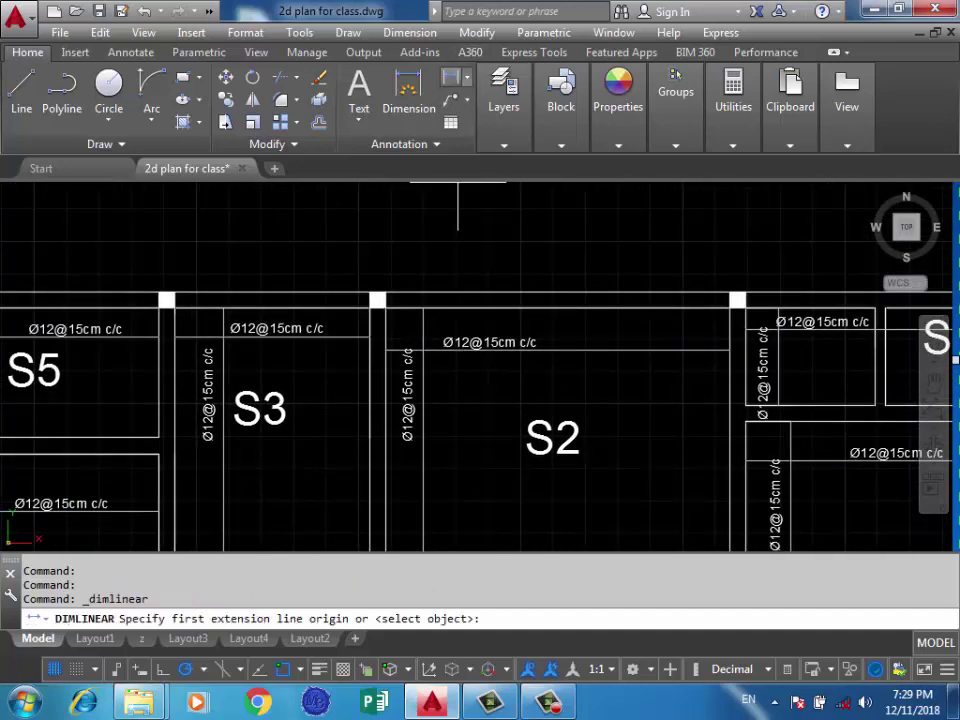
click(730, 307)
click(384, 306)
click(611, 247)
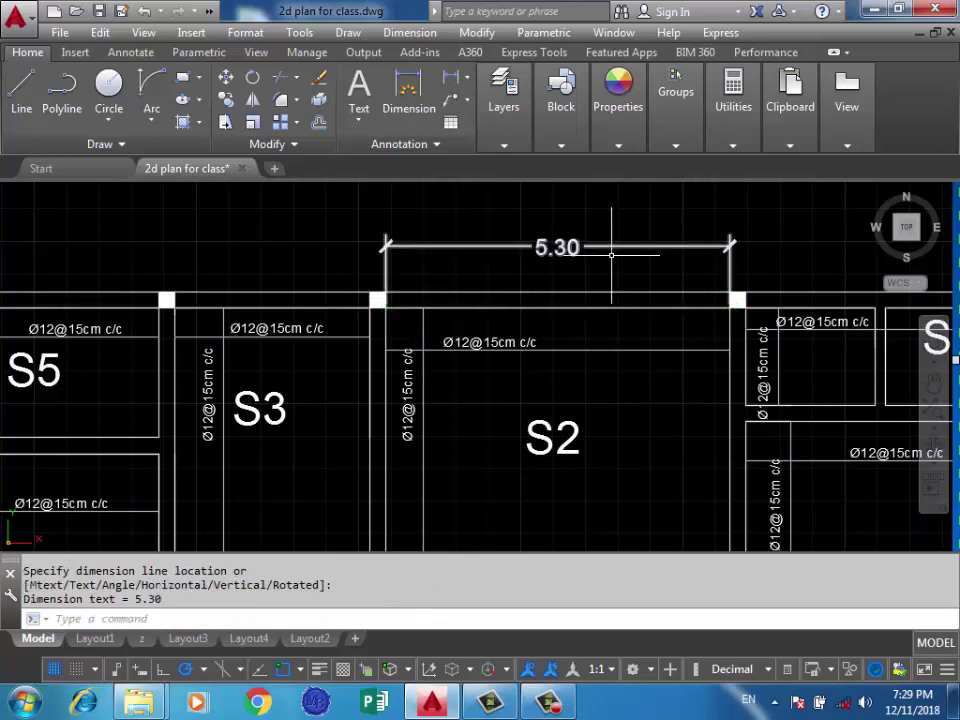
Recentre the view on the dimensioned slab and bring up the Windows Start menu
middle_drag(436, 281, 545, 313)
scroll(606, 375, up, 1)
scroll(565, 411, down, 1)
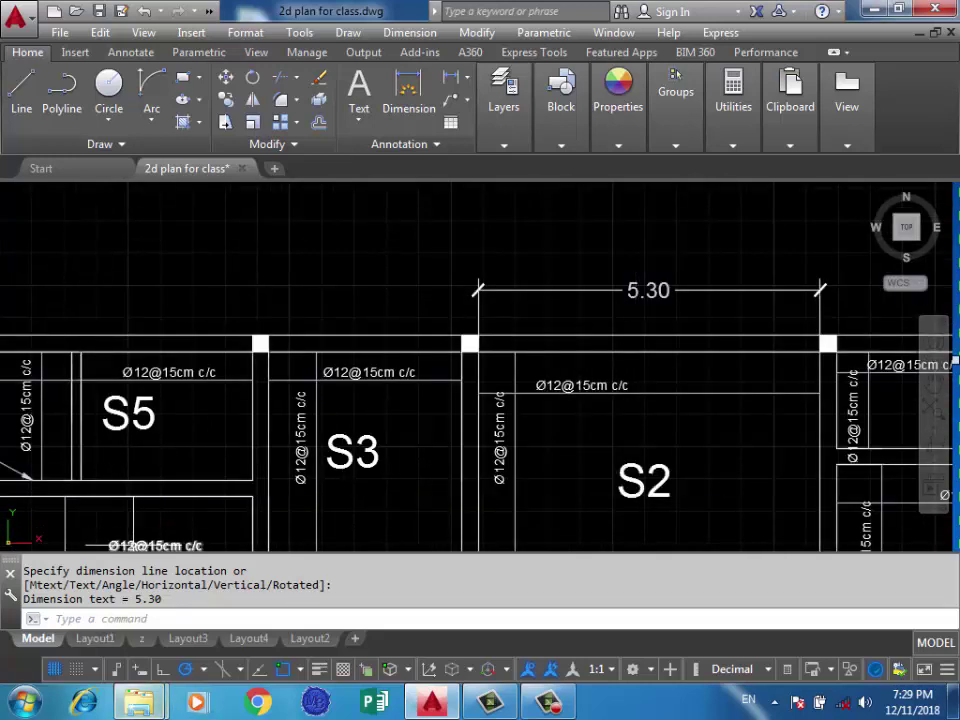
key(super)
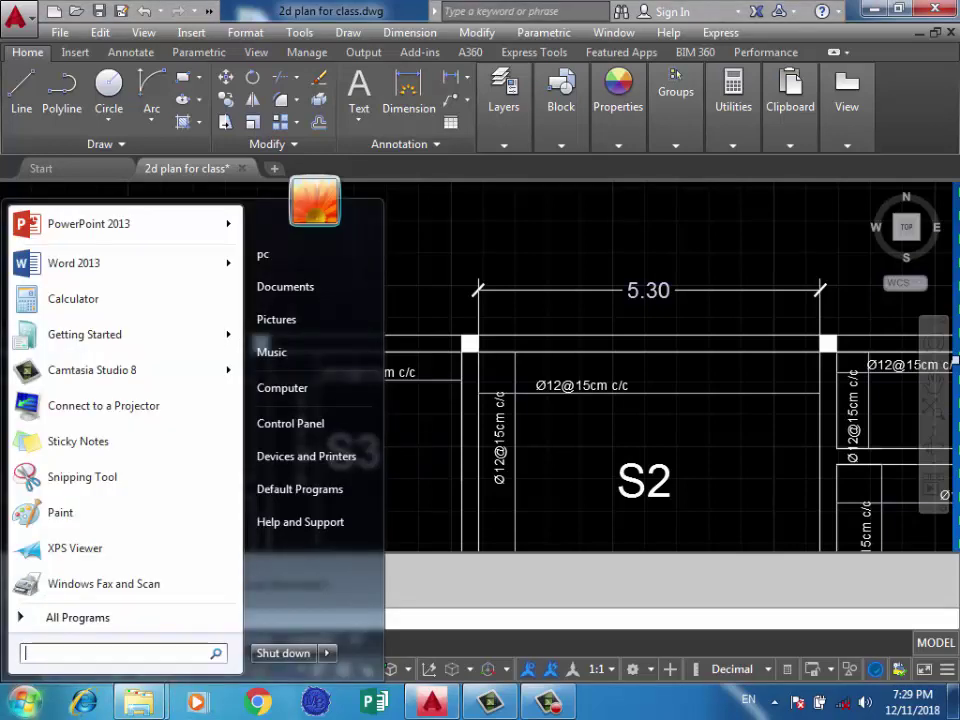
Launch Windows Calculator and position it so the slab drawing stays visible
click(73, 298)
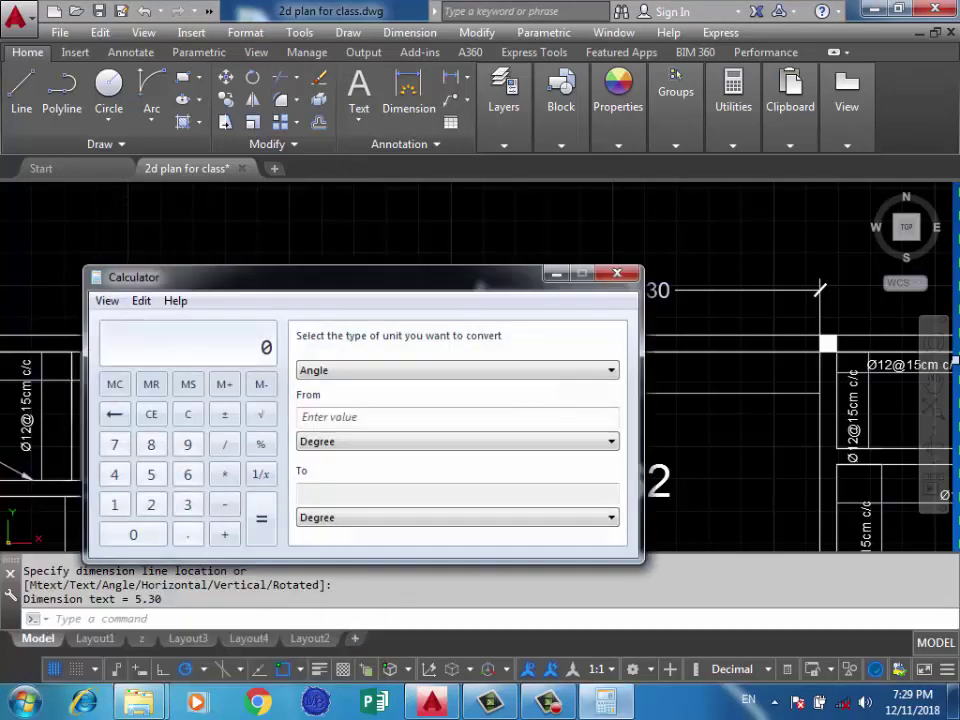
drag(300, 277, 244, 272)
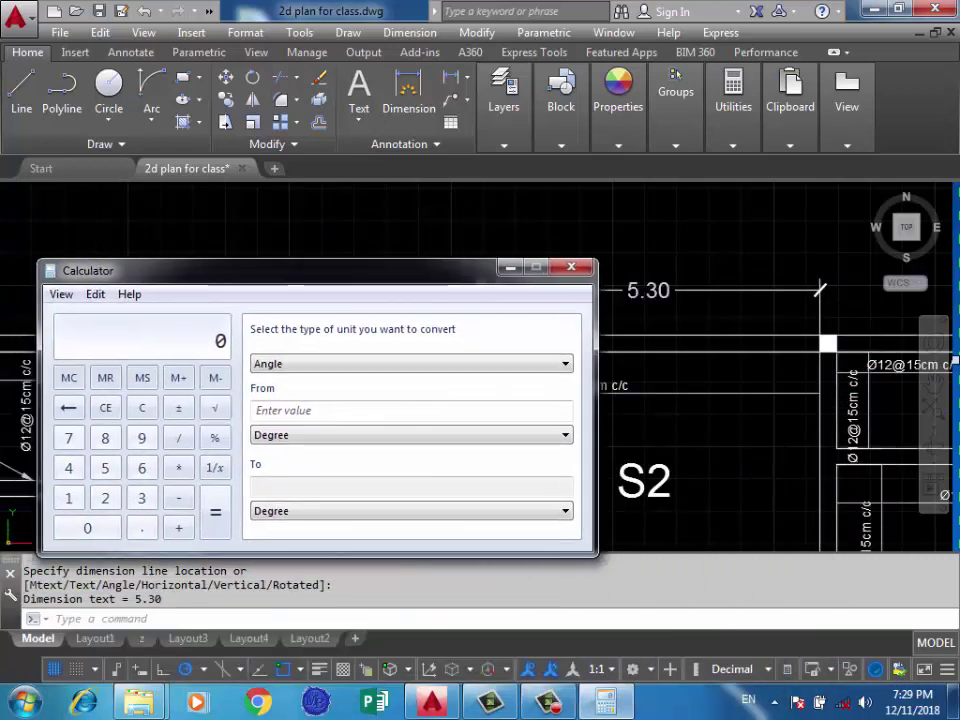
click(715, 228)
scroll(715, 228, down, 4)
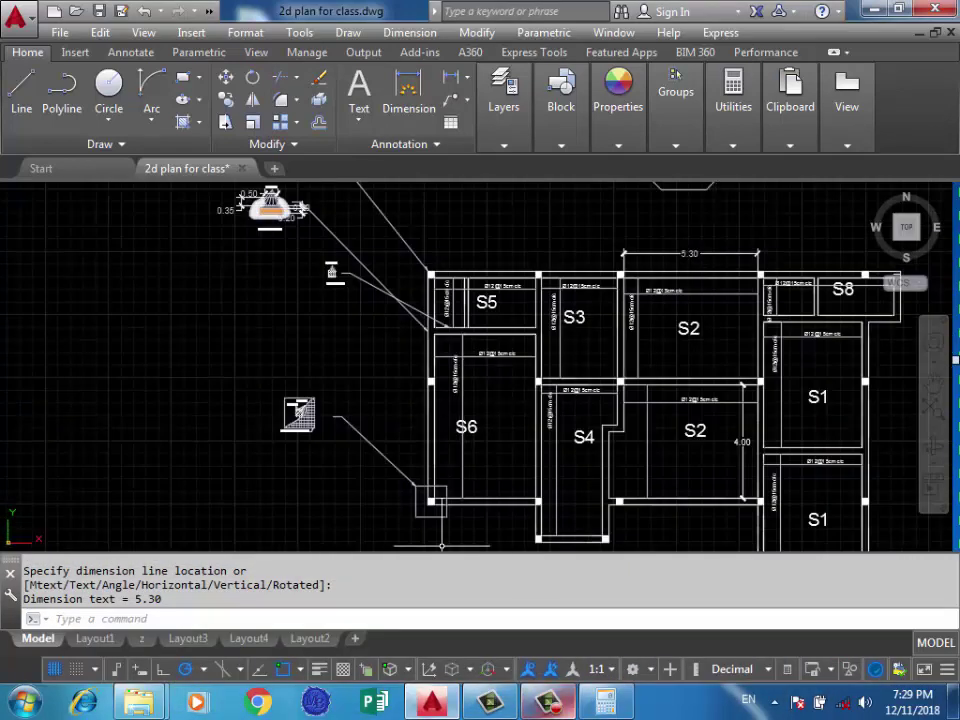
key(alt+Tab)
drag(300, 270, 304, 226)
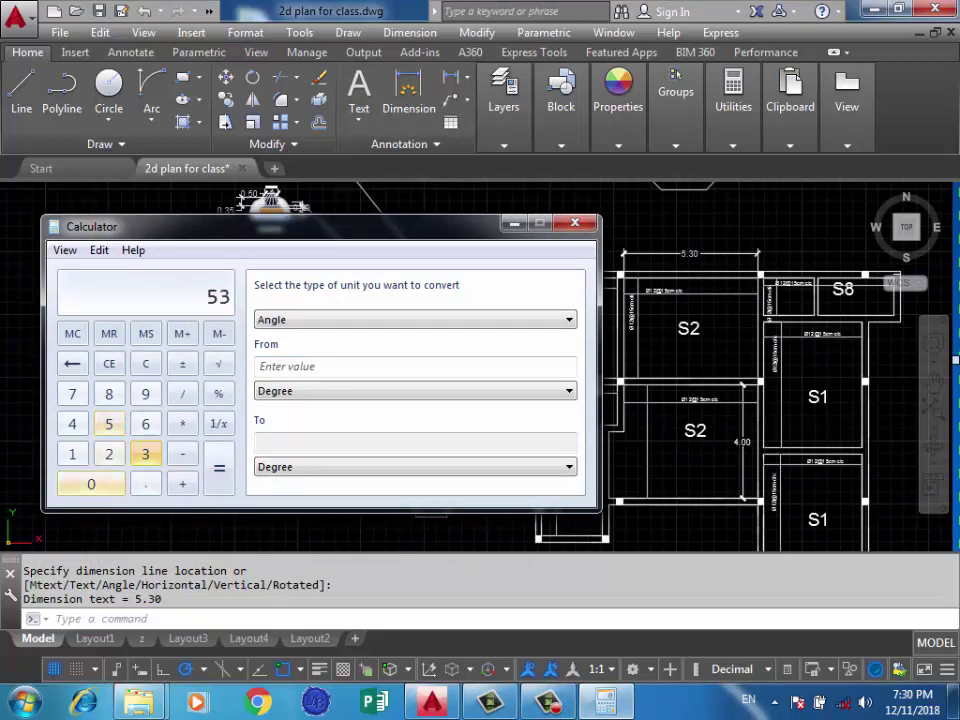
Calculate 530 ÷ 15 = 35.33 and close Calculator
click(91, 484)
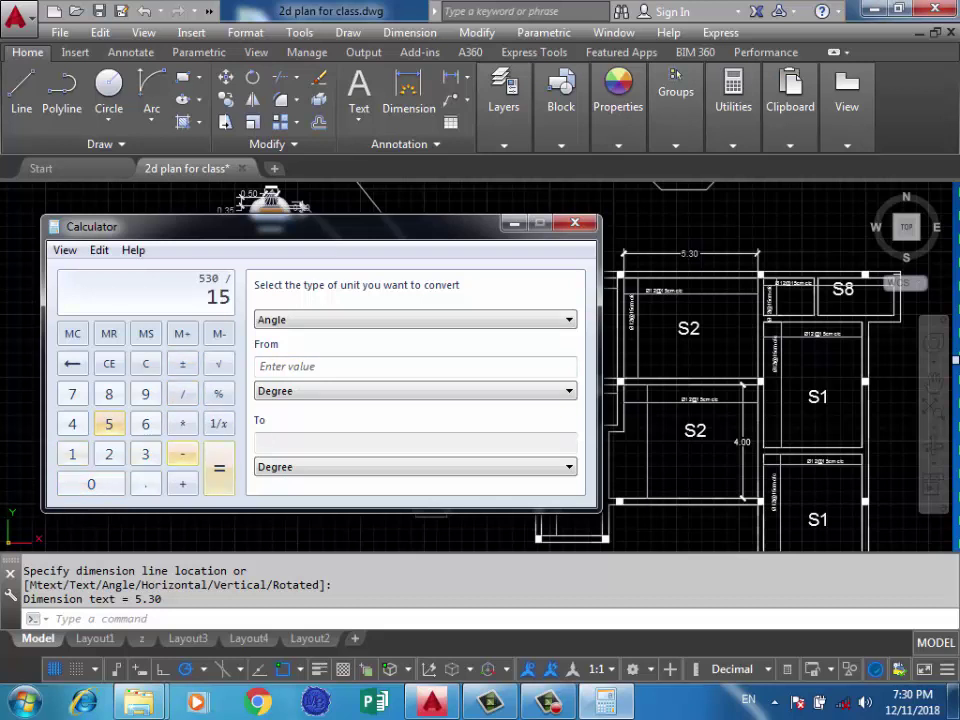
click(219, 468)
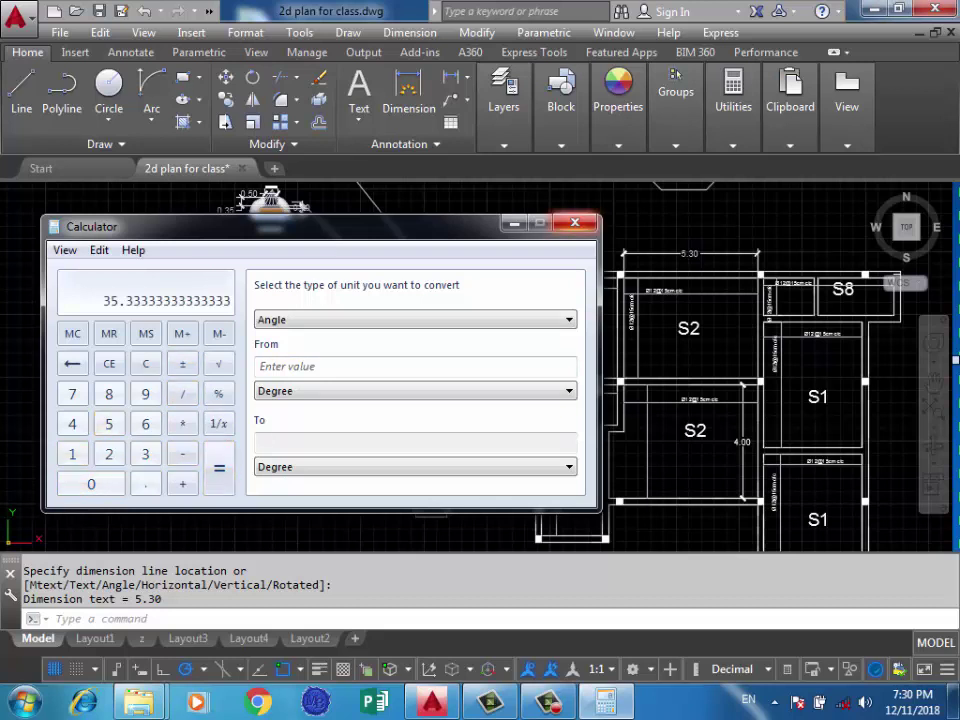
key(alt+F4)
click(698, 306)
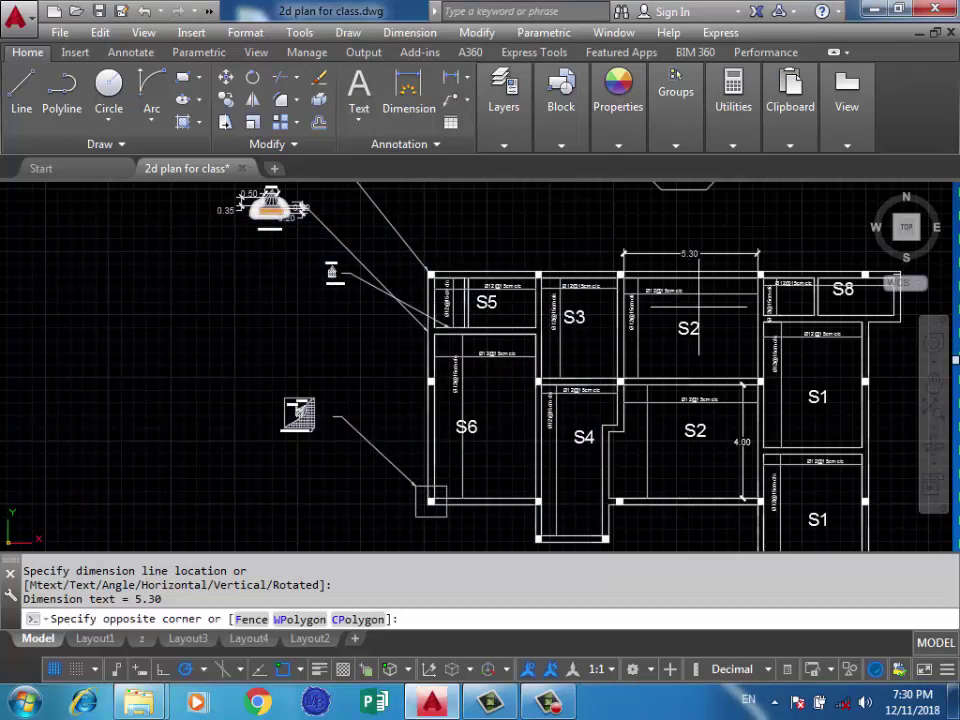
scroll(700, 310, up, 3)
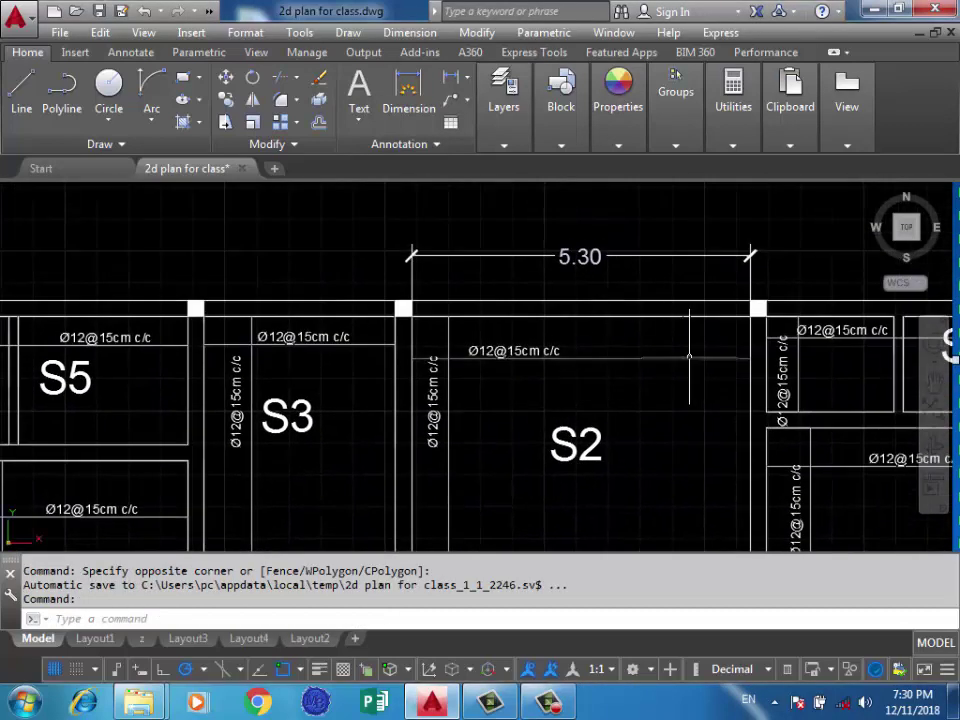
scroll(707, 327, down, 2)
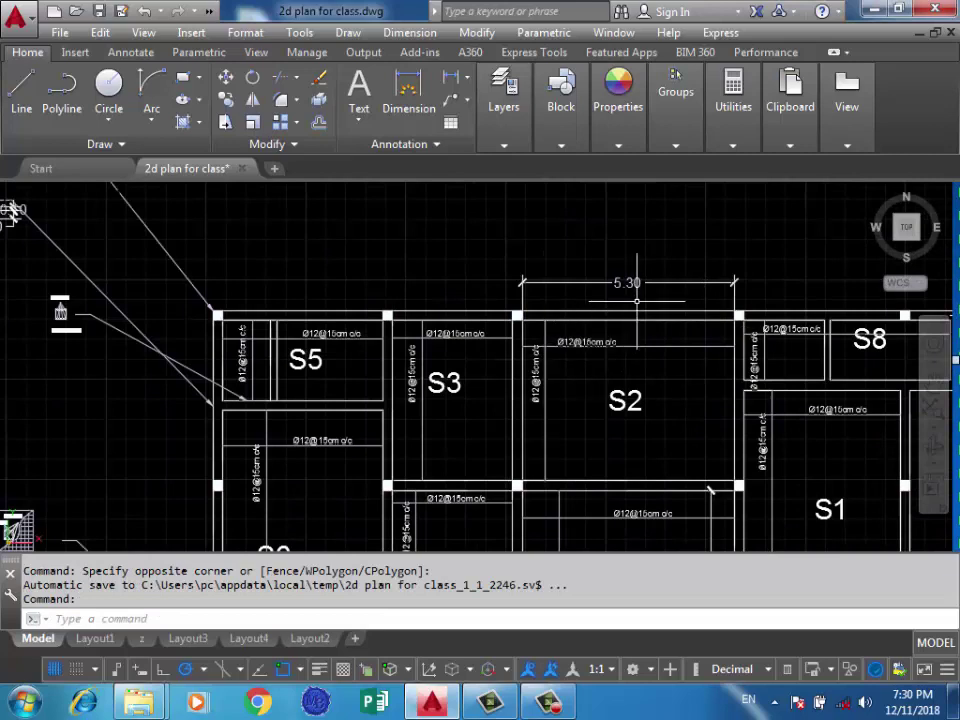
scroll(638, 303, up, 3)
scroll(623, 325, down, 3)
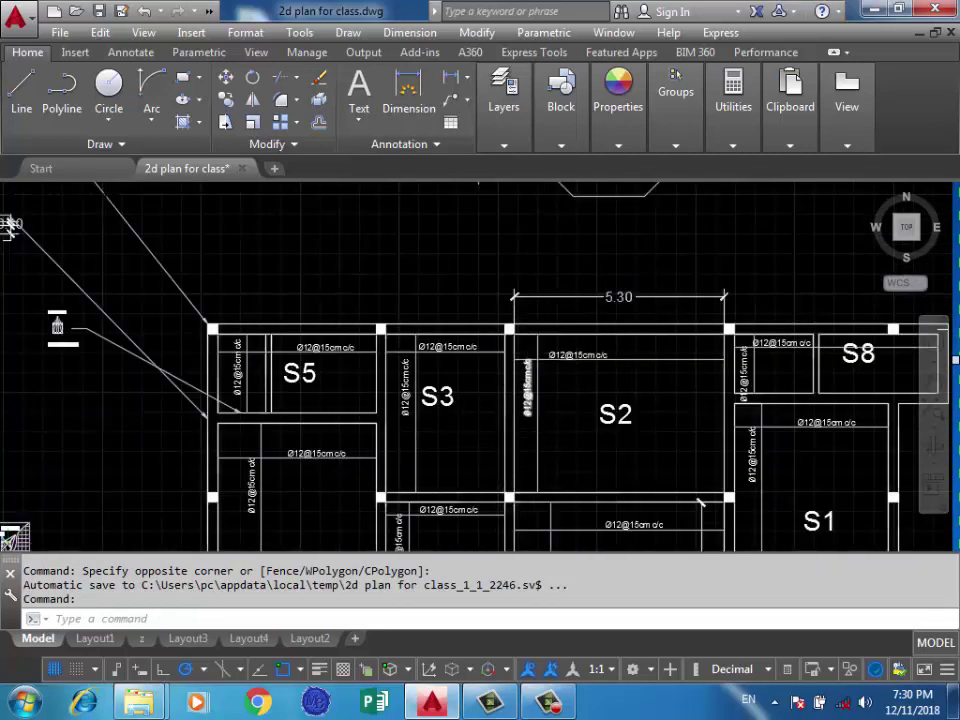
scroll(524, 362, up, 4)
scroll(565, 361, down, 2)
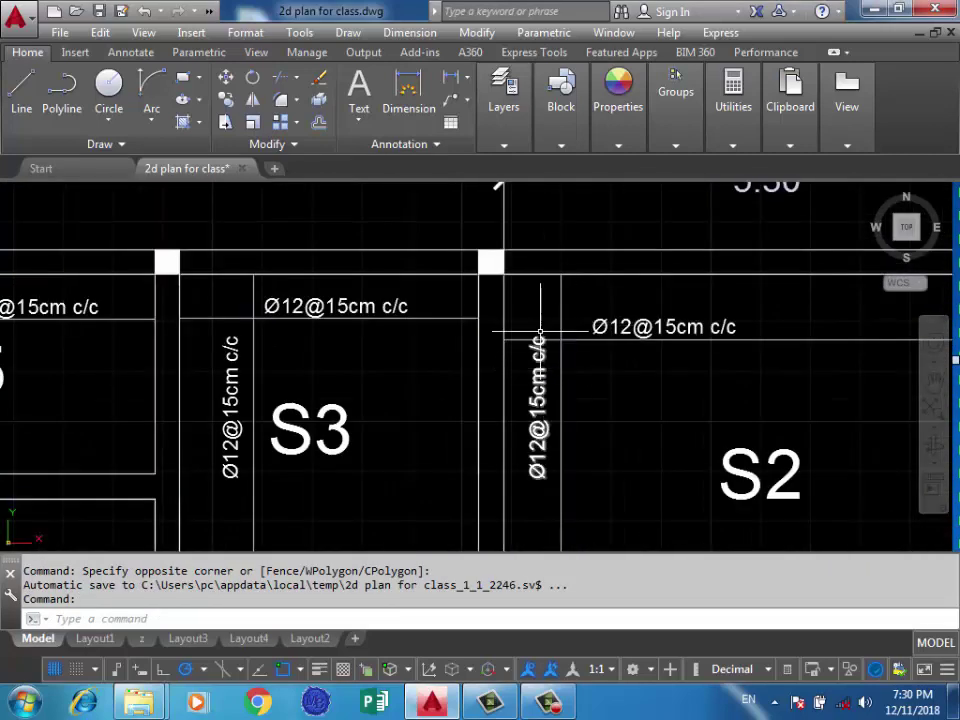
scroll(540, 330, up, 3)
scroll(536, 332, down, 3)
scroll(557, 381, up, 2)
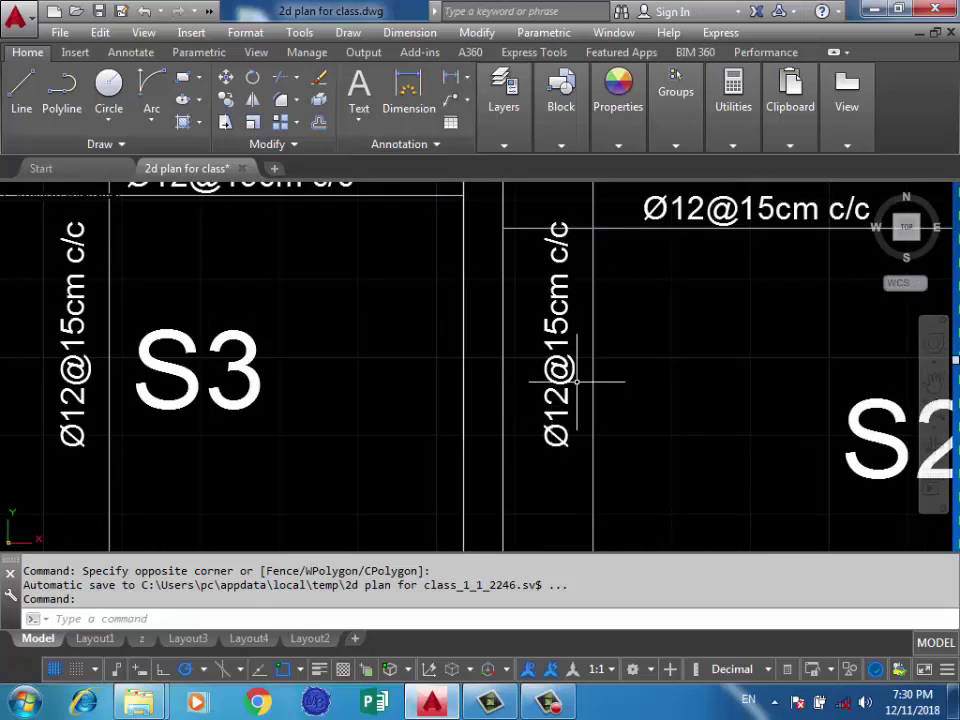
scroll(576, 381, down, 2)
middle_drag(561, 321, 460, 338)
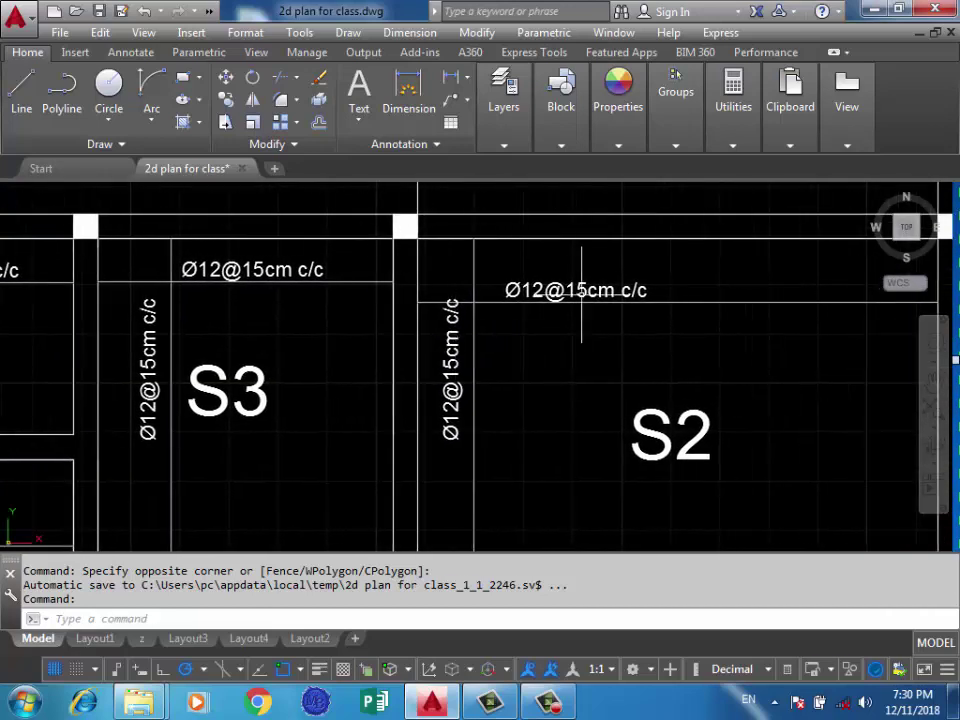
scroll(536, 364, up, 3)
scroll(498, 366, down, 5)
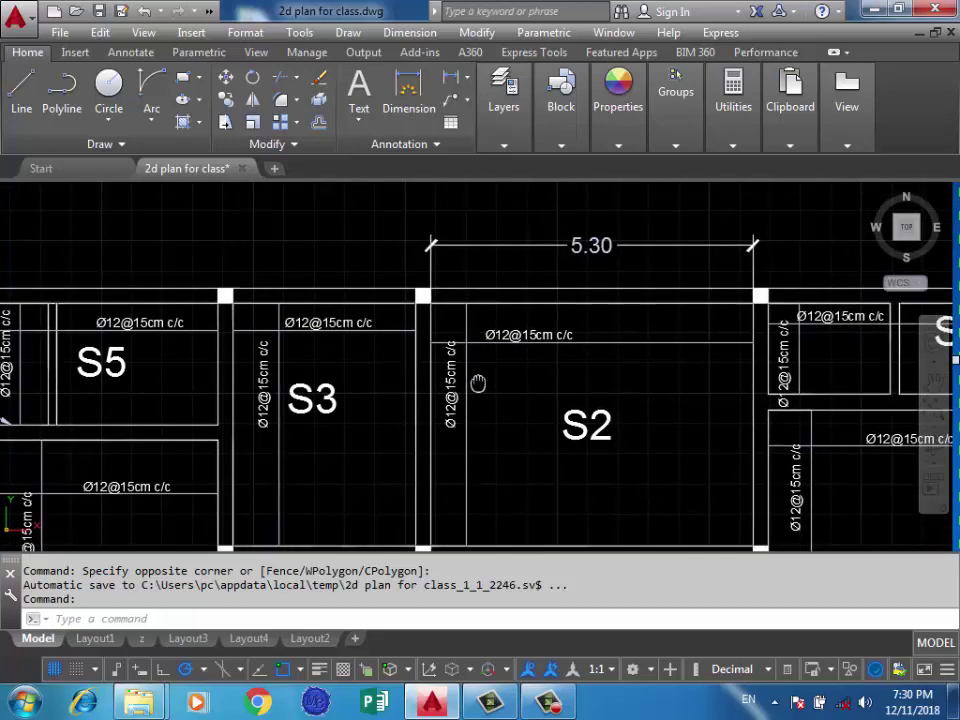
middle_drag(478, 386, 484, 317)
scroll(493, 334, down, 2)
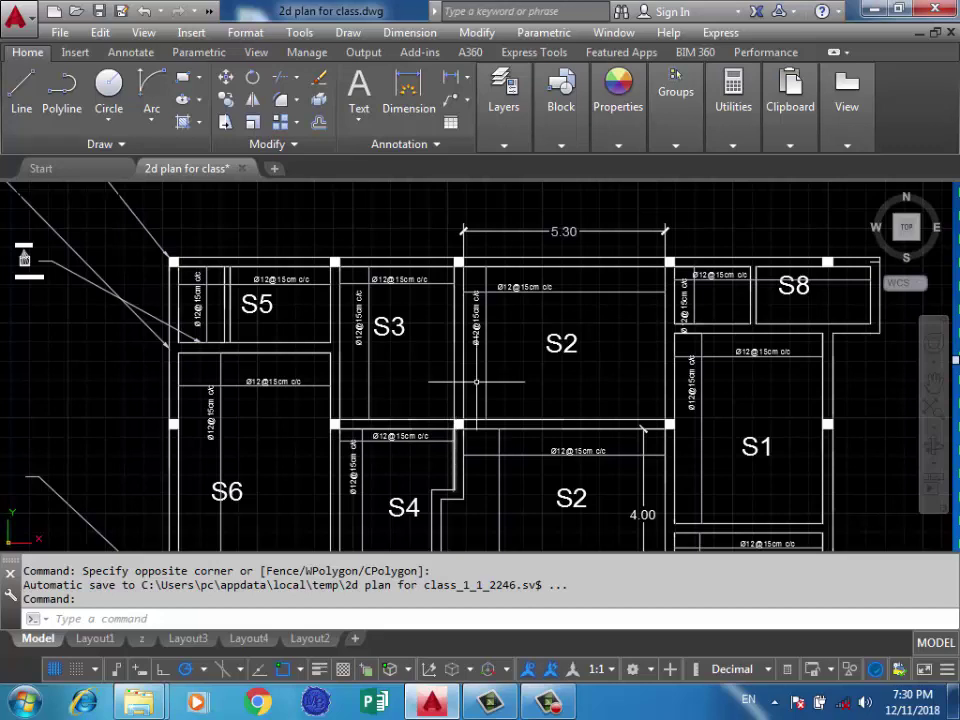
scroll(465, 315, up, 4)
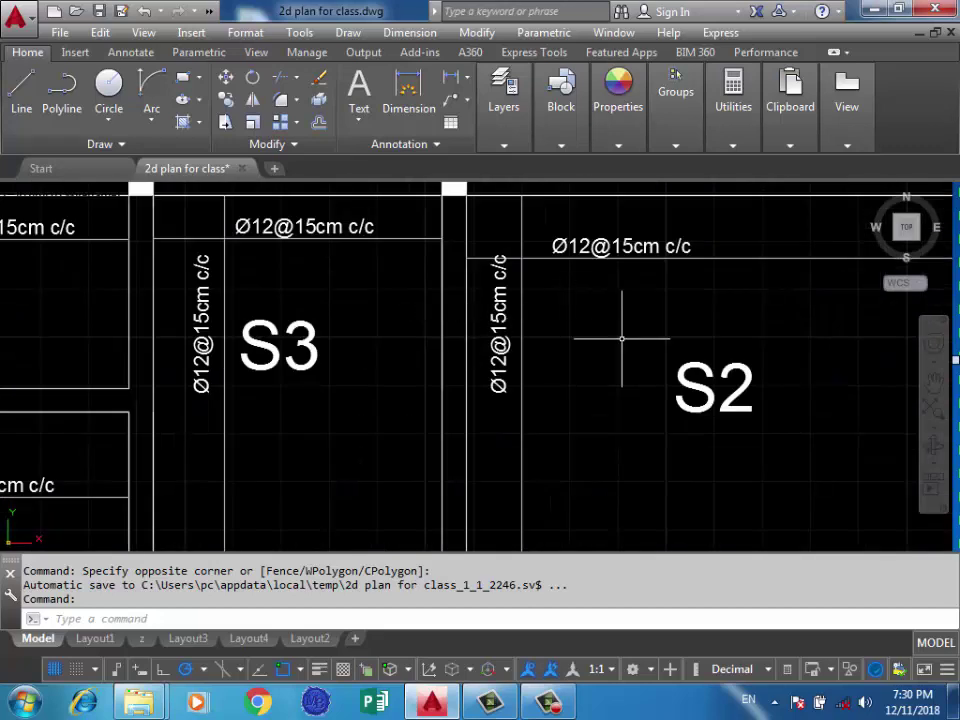
scroll(681, 326, down, 4)
Draw a 0.35 by 1.2 rectangle in the empty space left of the rebar detail
scroll(795, 428, down, 5)
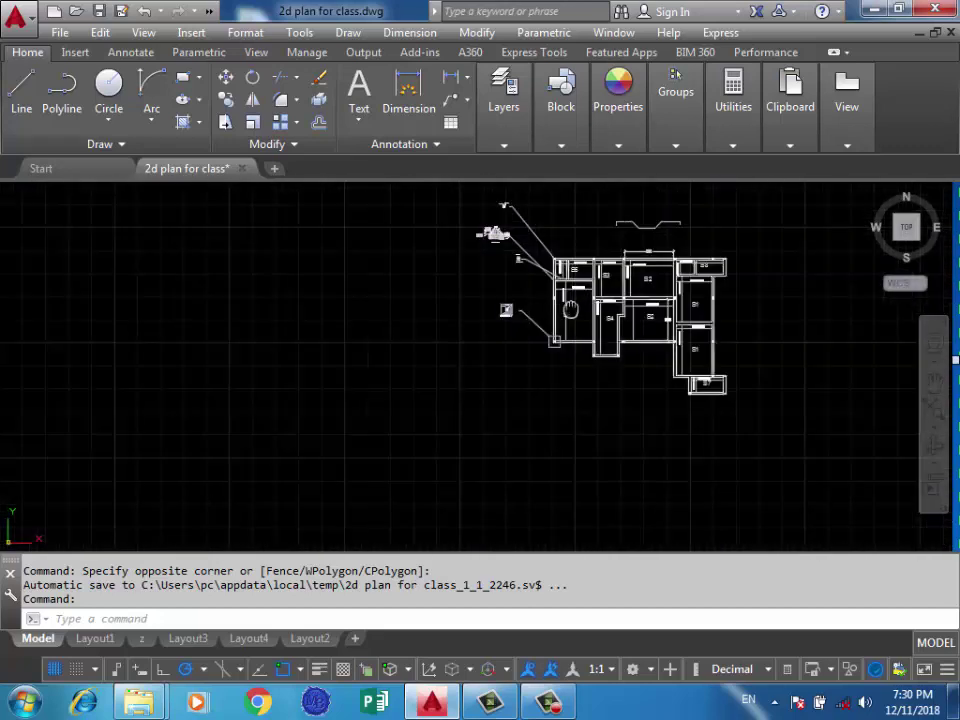
scroll(620, 357, down, 1)
scroll(455, 352, up, 3)
scroll(455, 352, up, 2)
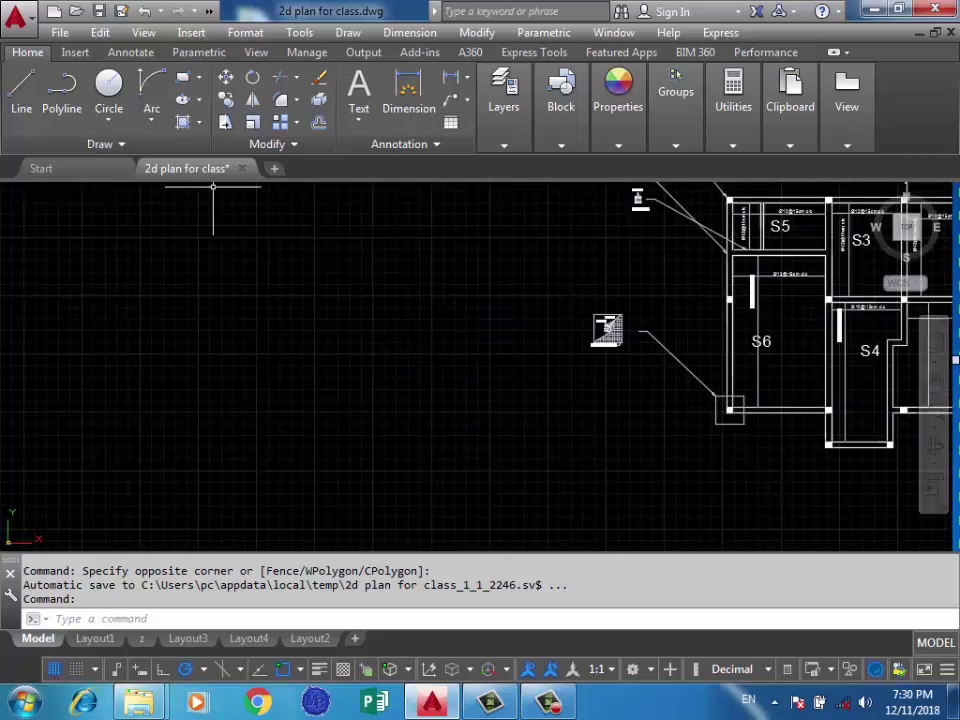
scroll(596, 313, up, 4)
scroll(585, 330, down, 4)
scroll(580, 336, down, 1)
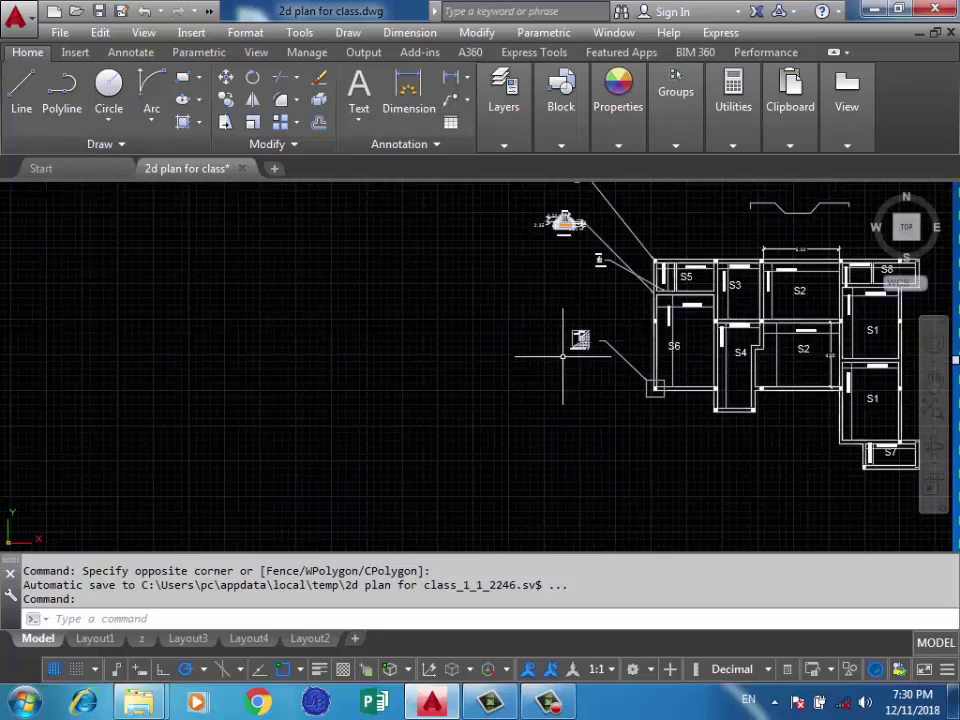
scroll(578, 350, up, 4)
scroll(575, 340, up, 2)
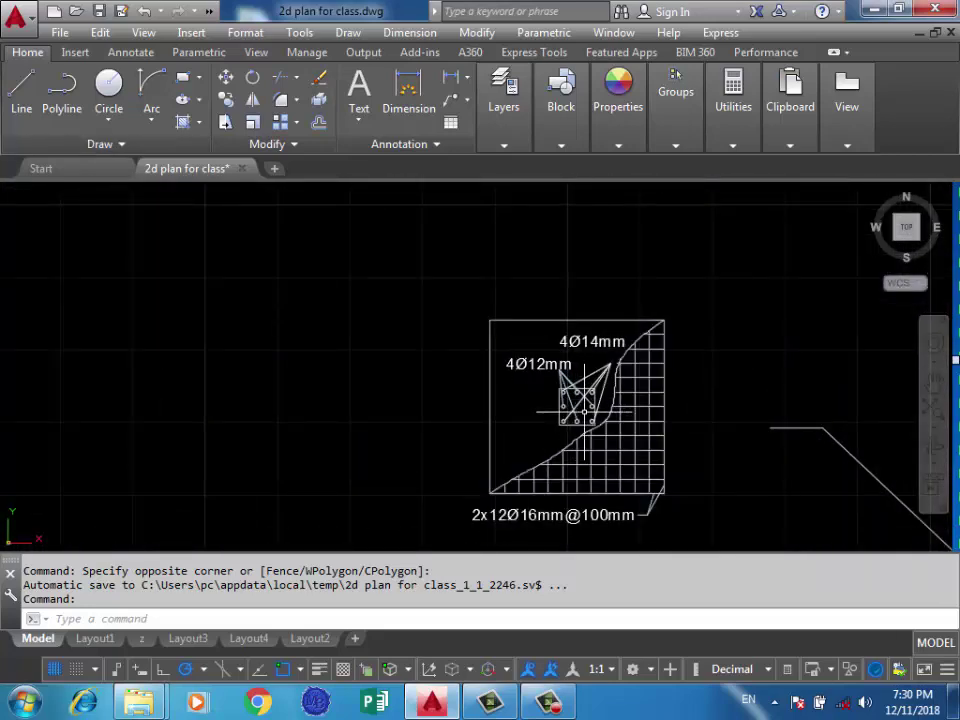
scroll(595, 328, down, 1)
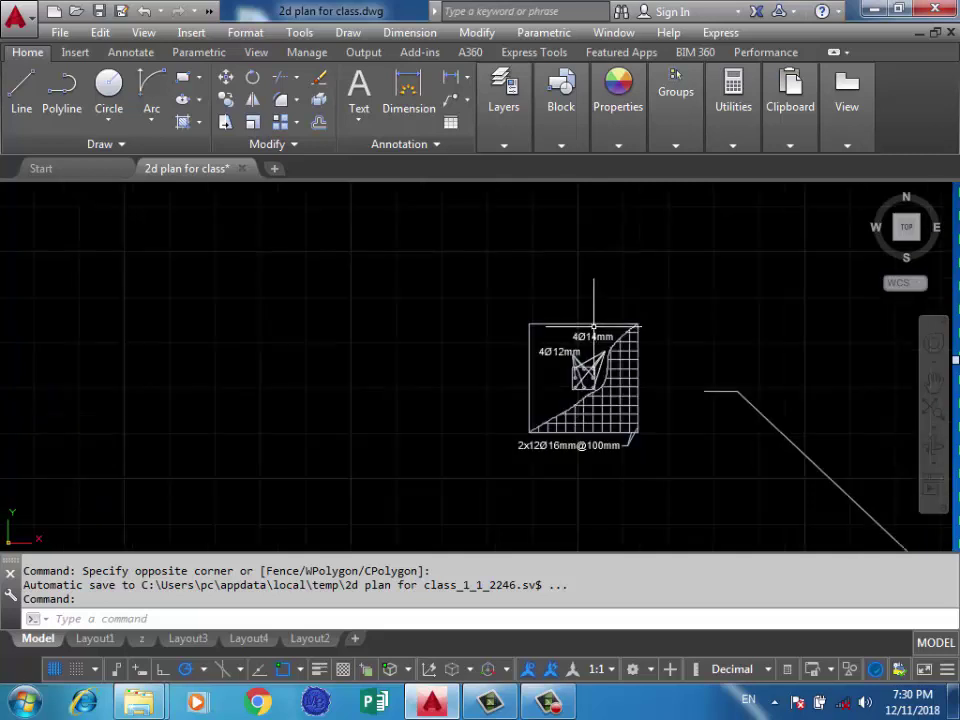
middle_drag(440, 340, 553, 285)
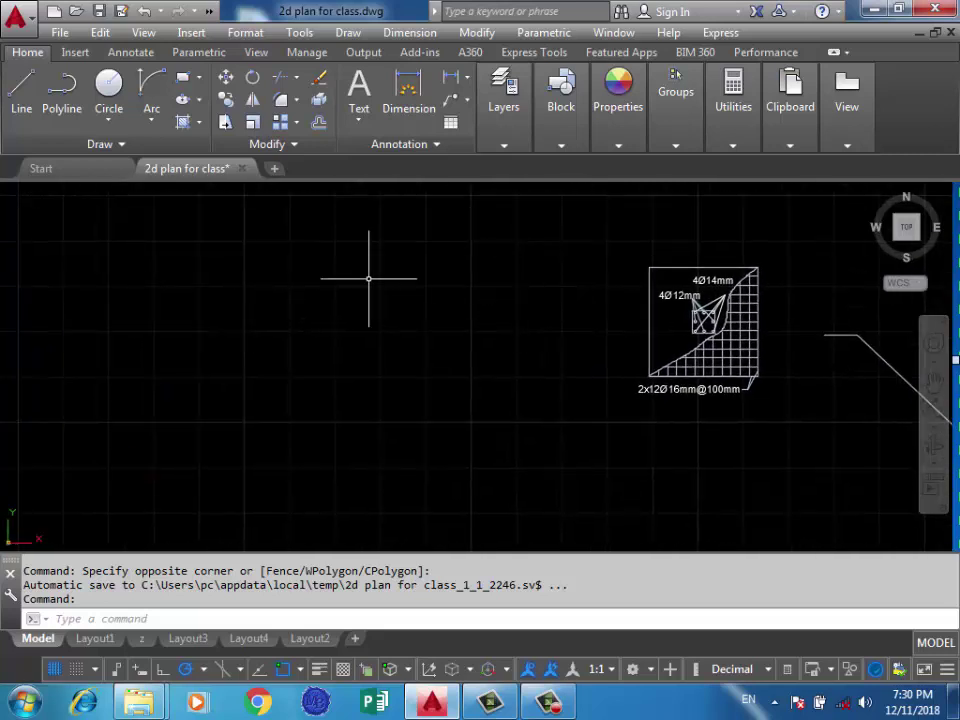
click(182, 77)
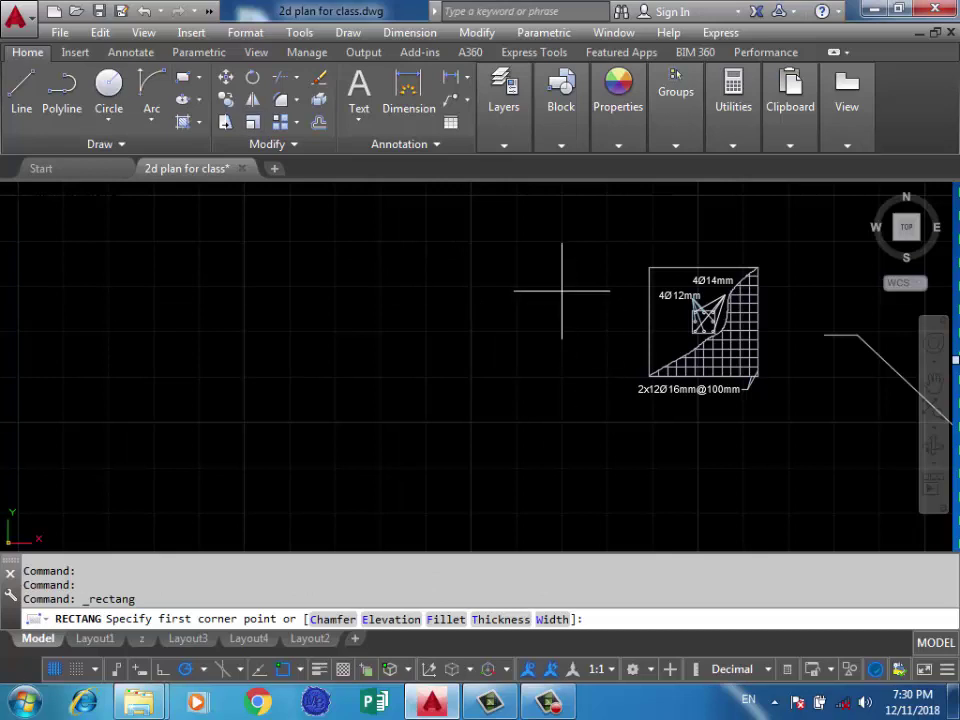
click(586, 260)
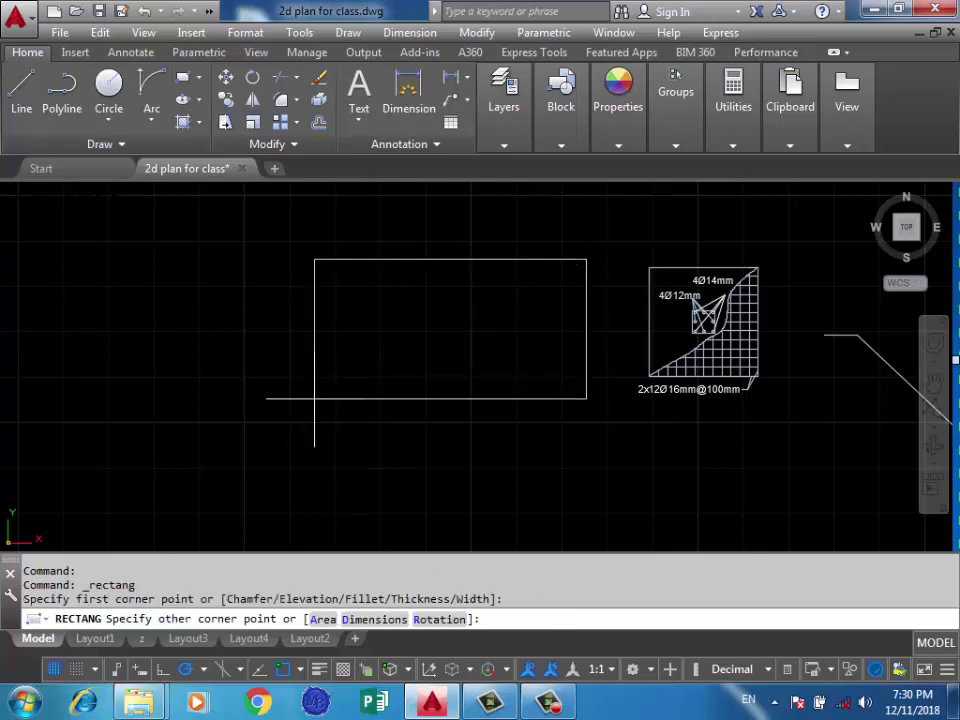
text(d)
key(Return)
text(0.35)
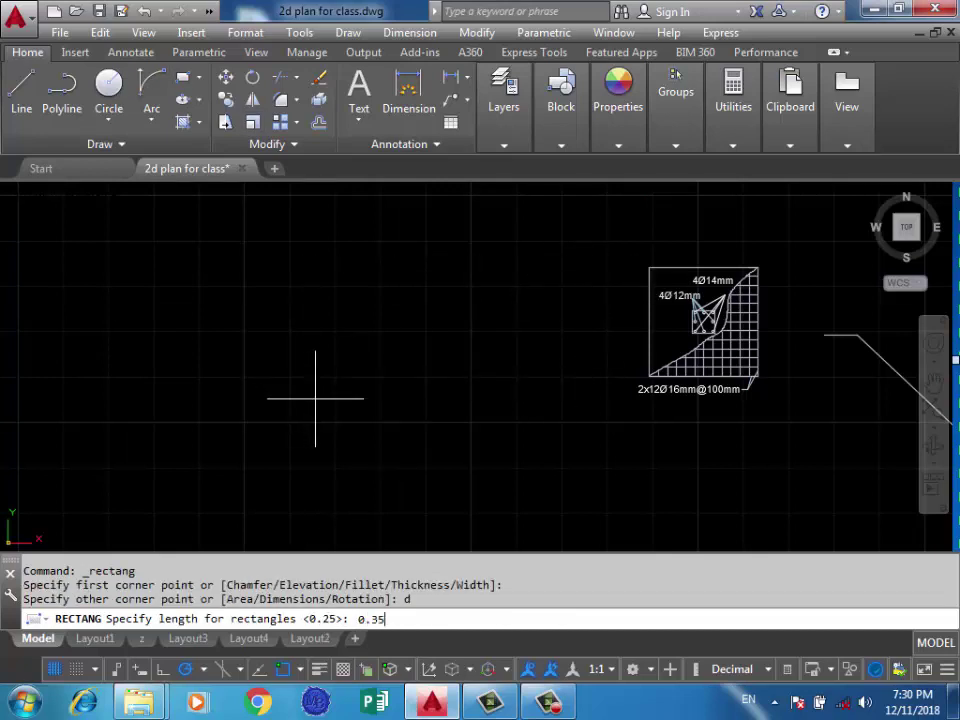
key(Return)
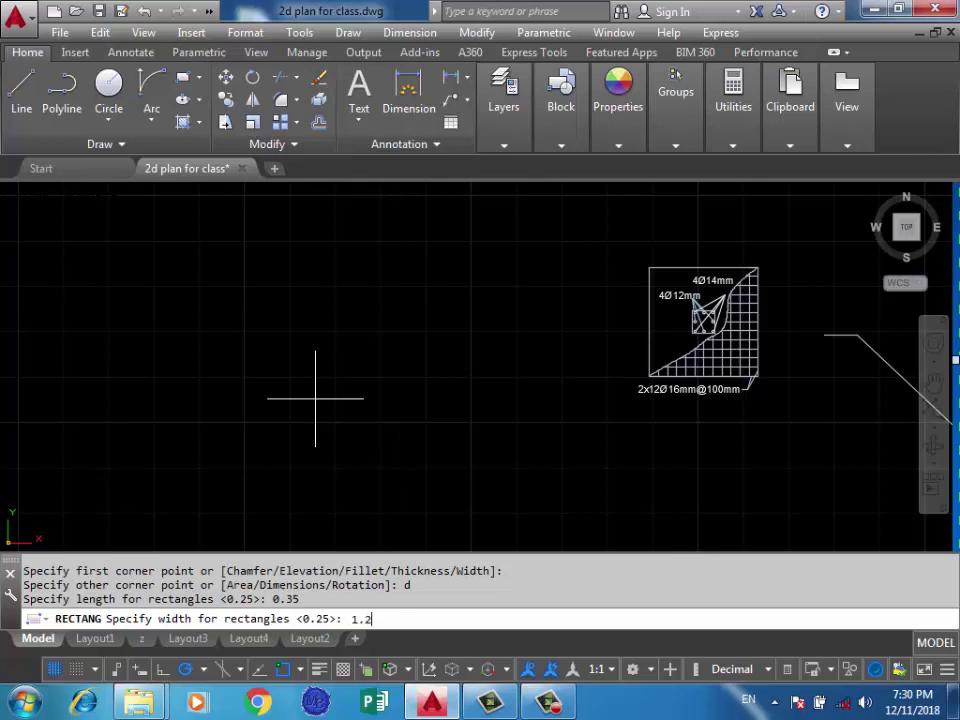
key(Return)
click(315, 398)
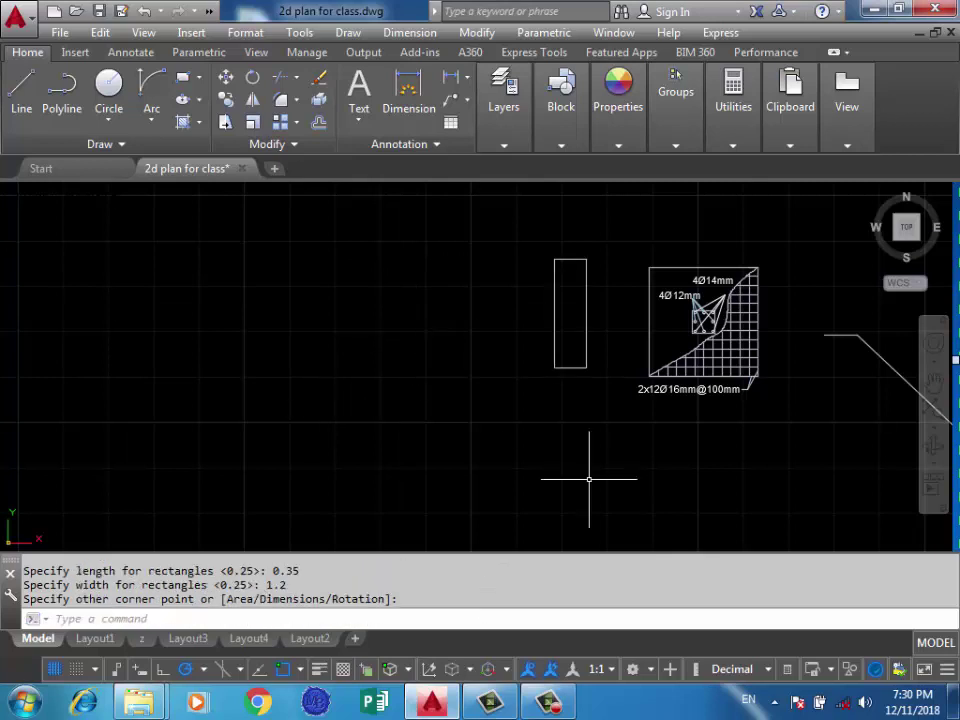
Rotate the rectangle about its lower-left corner with Ortho on so it lies horizontally
text(ro)
key(Return)
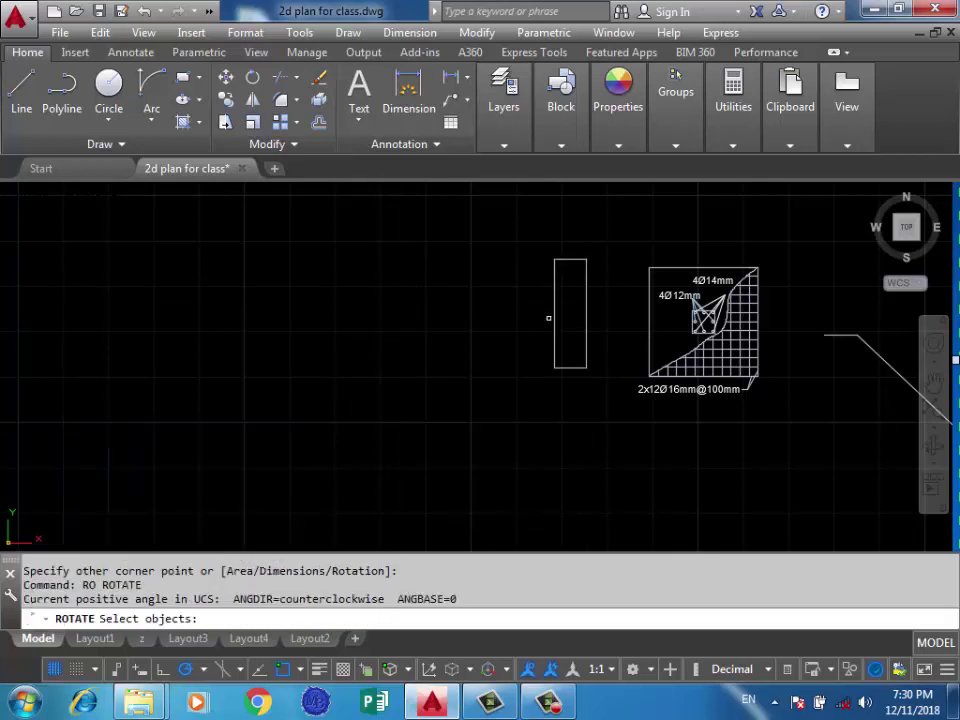
click(551, 321)
key(Return)
click(554, 367)
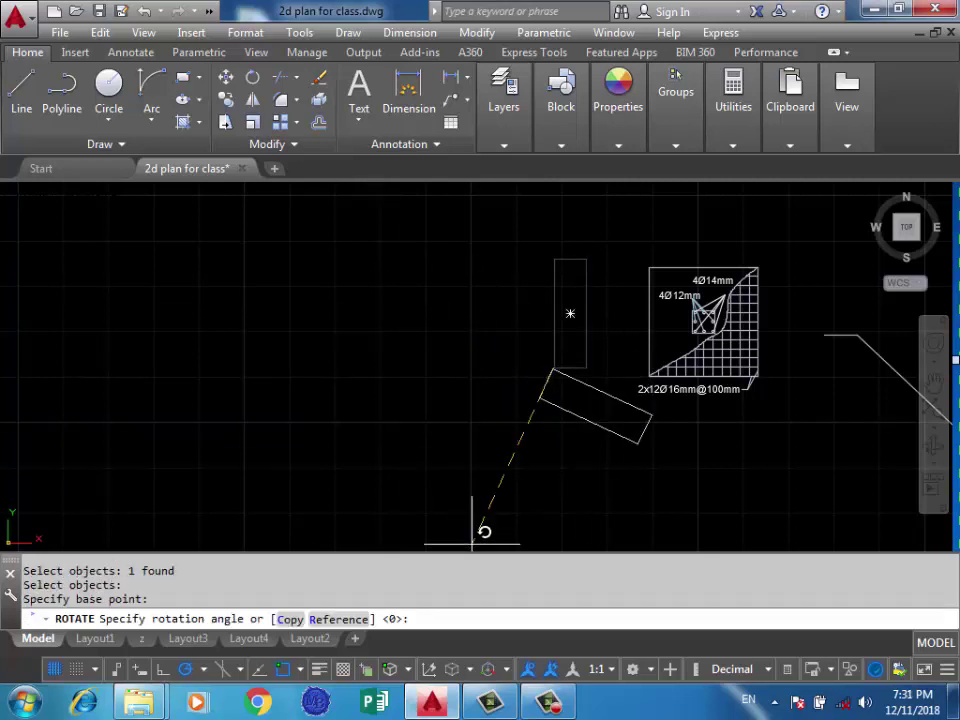
key(F8)
click(580, 262)
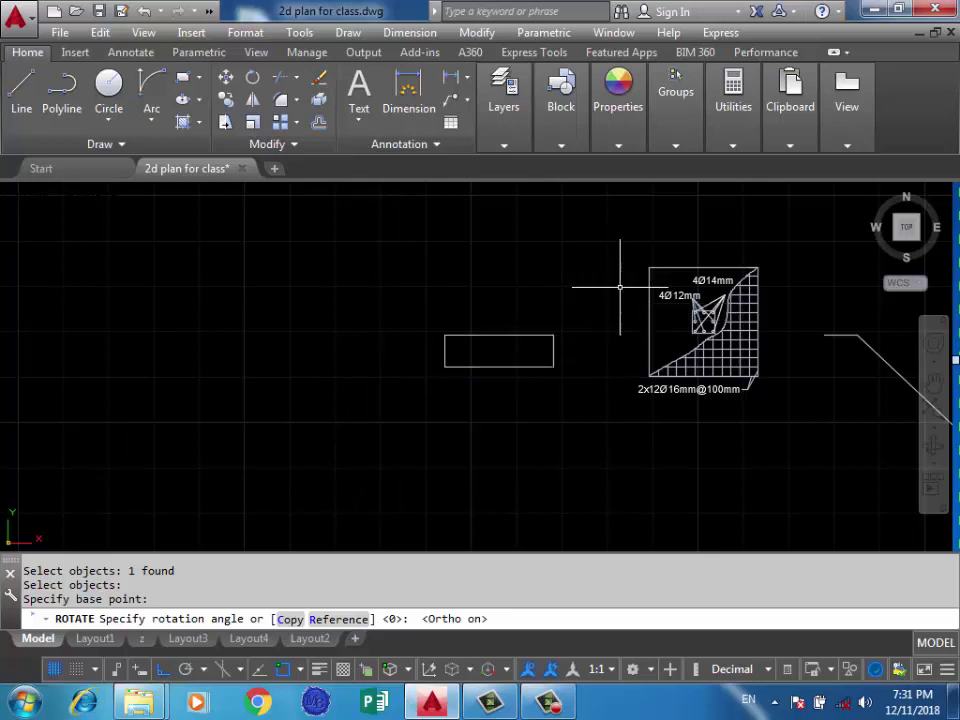
middle_drag(407, 261, 493, 289)
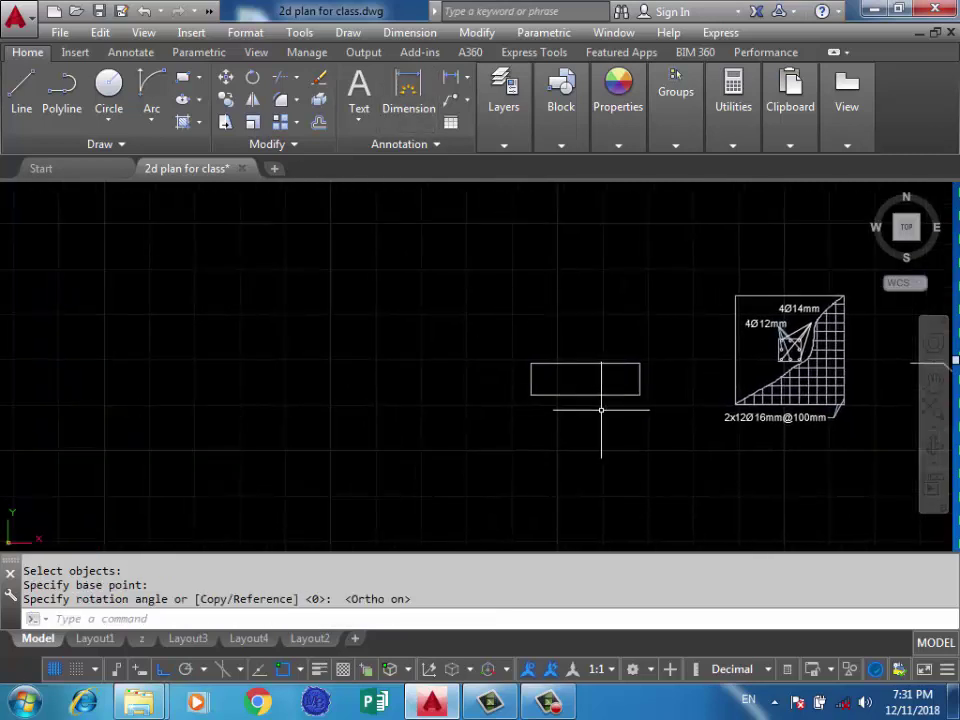
scroll(601, 409, up, 5)
scroll(609, 407, up, 2)
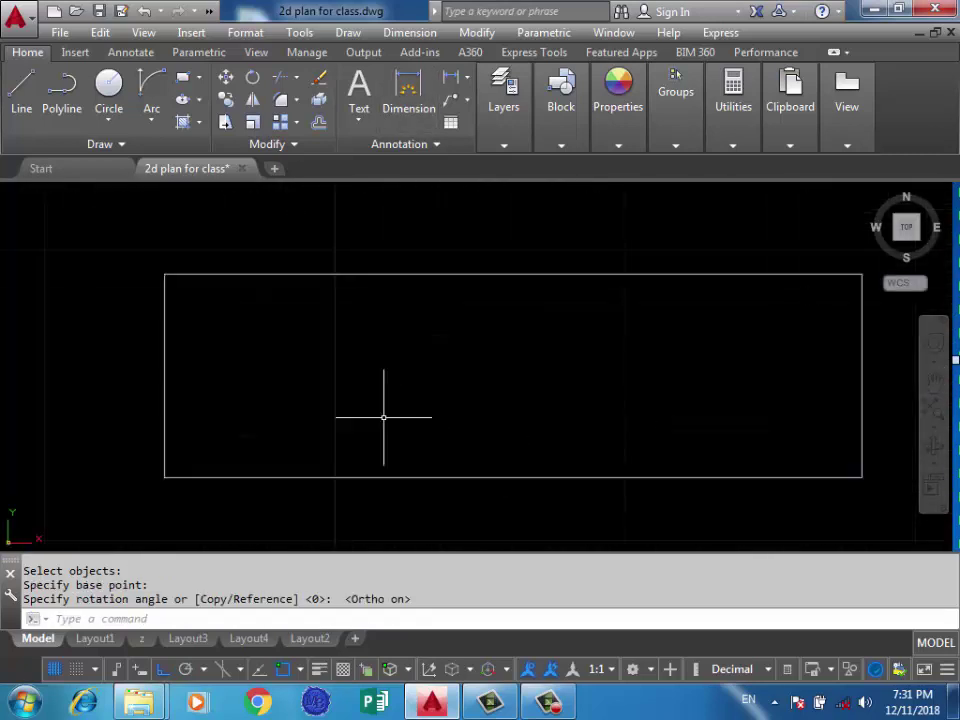
Draw a cover line 0.025 above the bottom edge across the rectangle's full width
text(l)
key(Return)
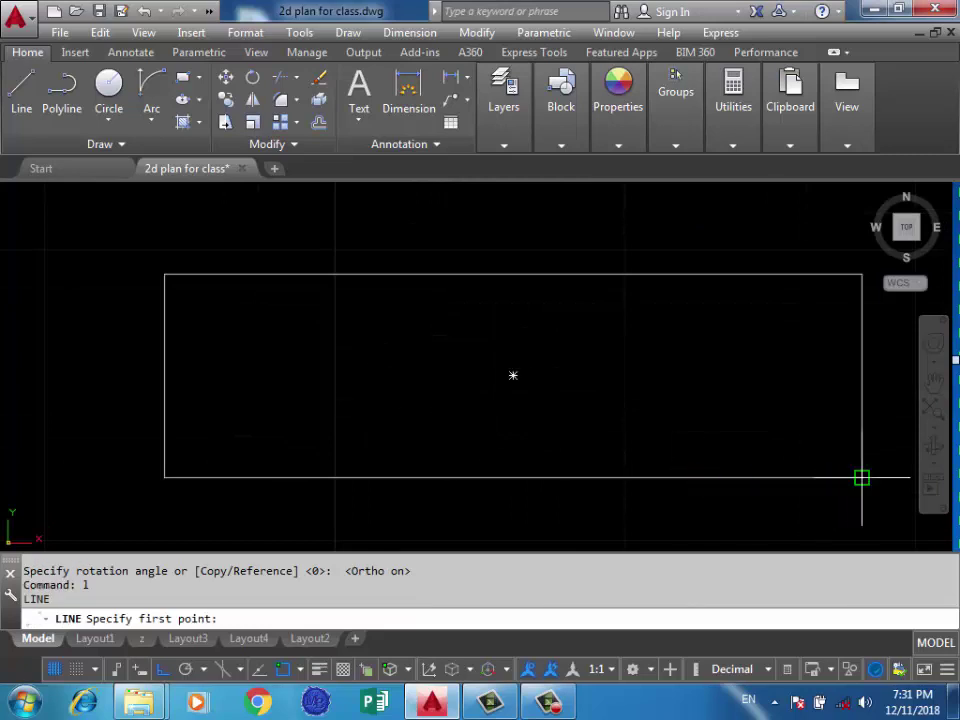
click(861, 476)
text(0.02)
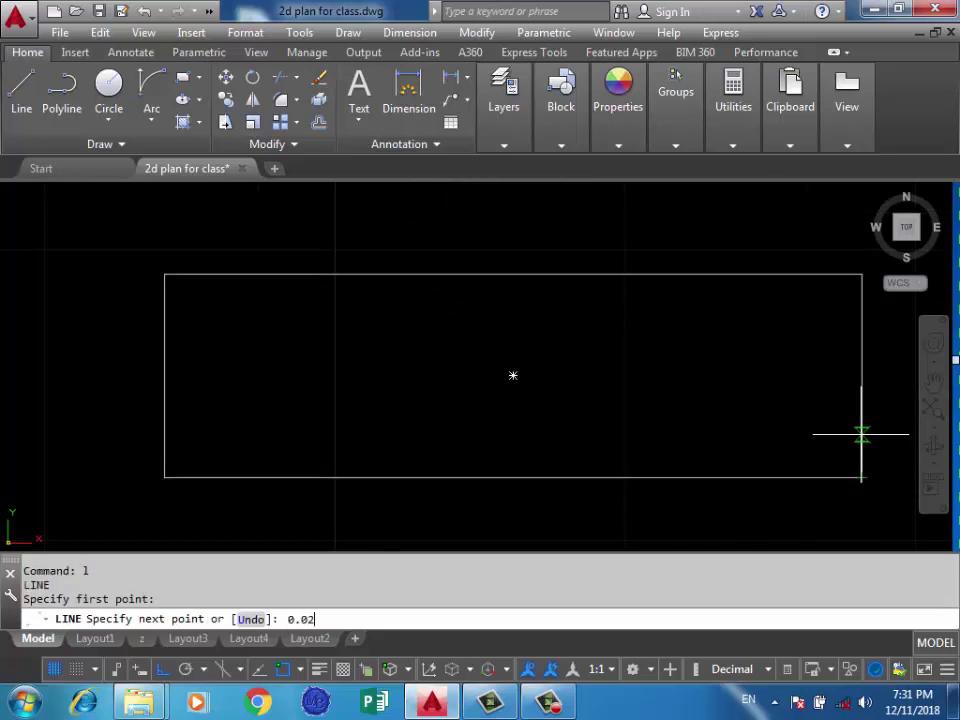
text(5)
key(Return)
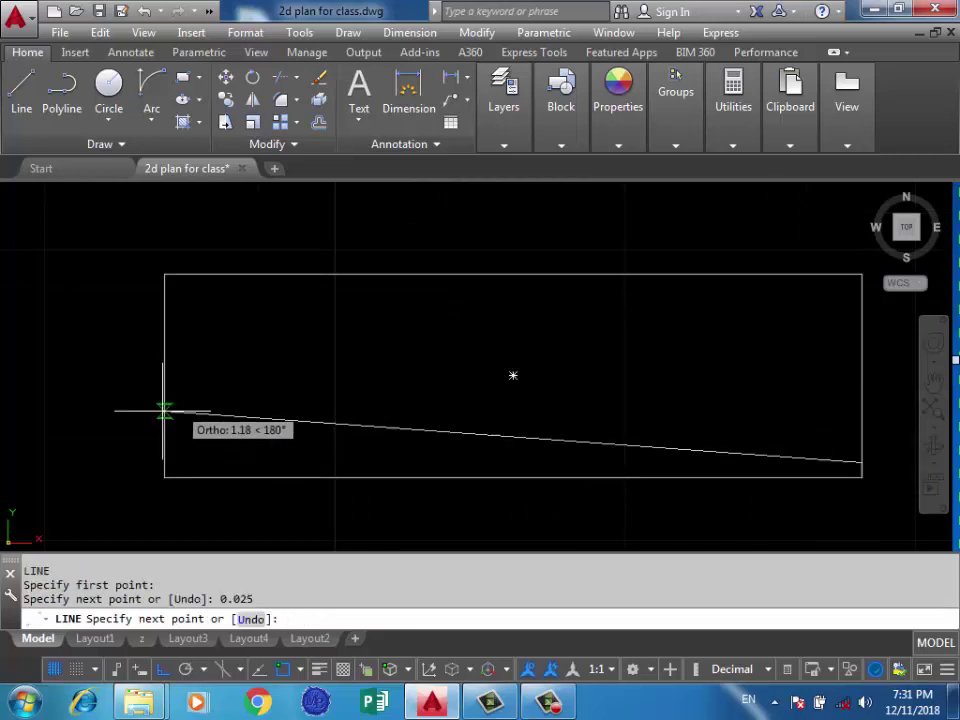
click(164, 463)
key(Return)
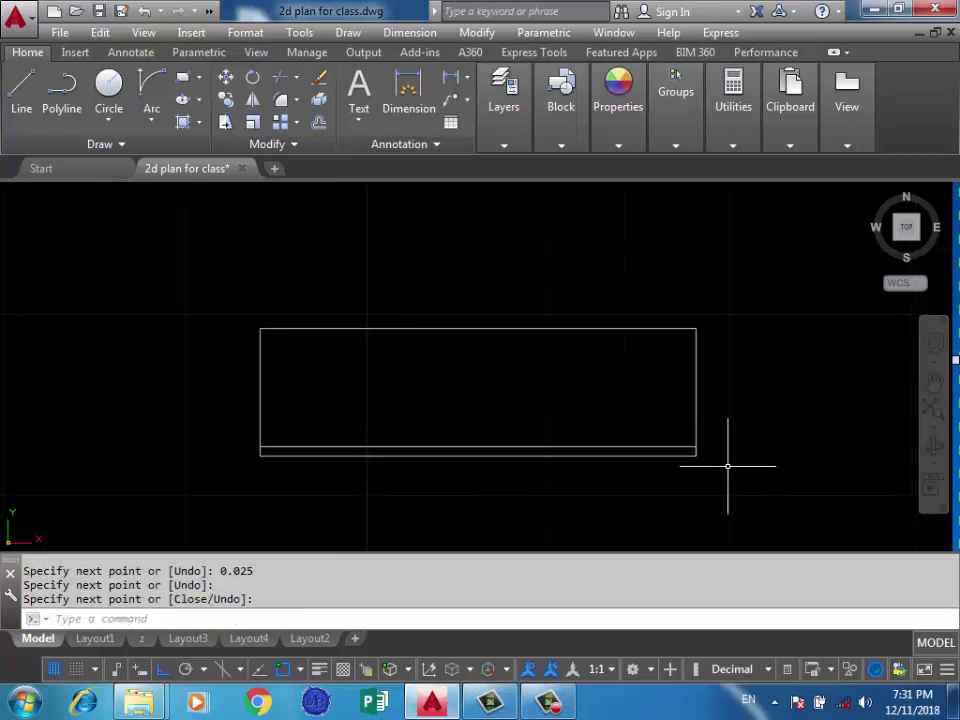
Pan and zoom to centre the rectangle alongside the rebar detail
scroll(729, 454, up, 3)
middle_drag(718, 456, 602, 469)
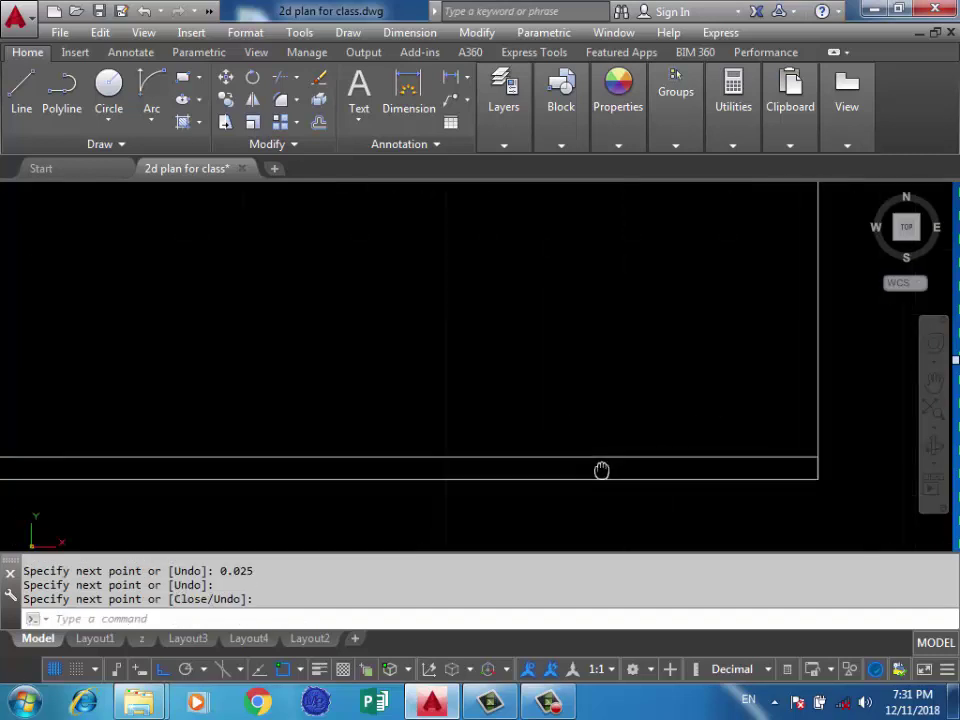
scroll(436, 447, down, 5)
middle_drag(326, 450, 429, 433)
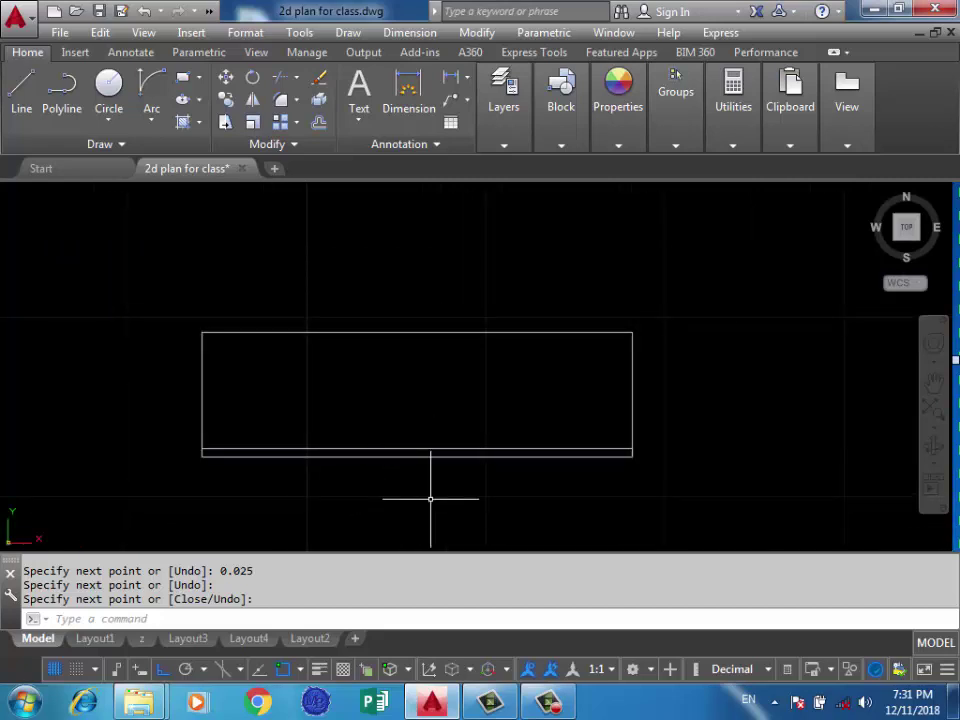
scroll(250, 430, down, 6)
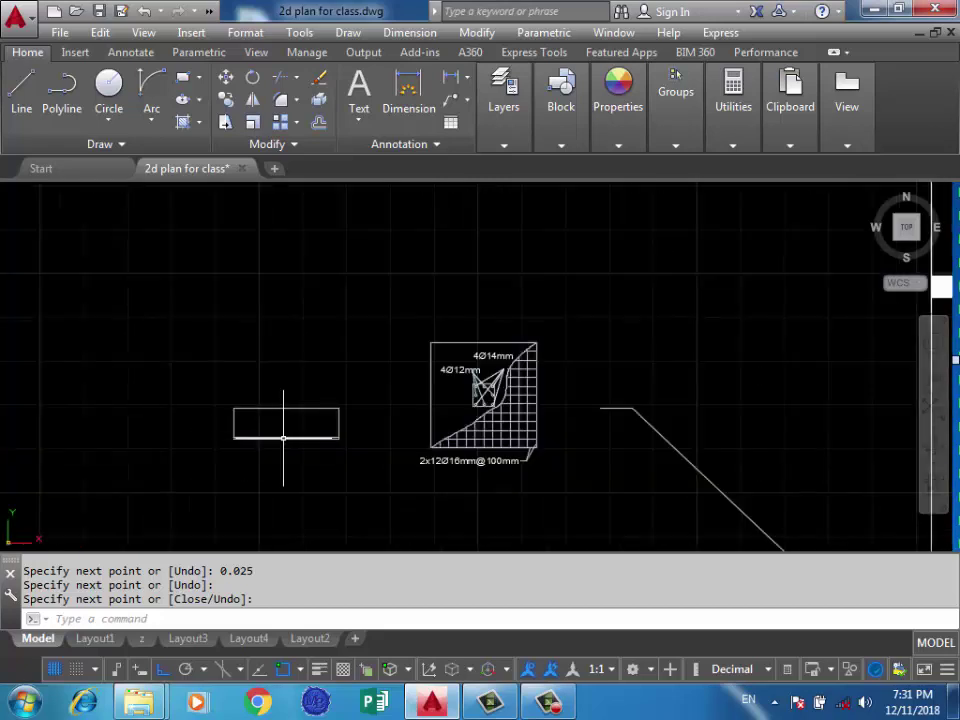
scroll(505, 412, up, 2)
scroll(505, 412, up, 2)
middle_drag(86, 369, 456, 317)
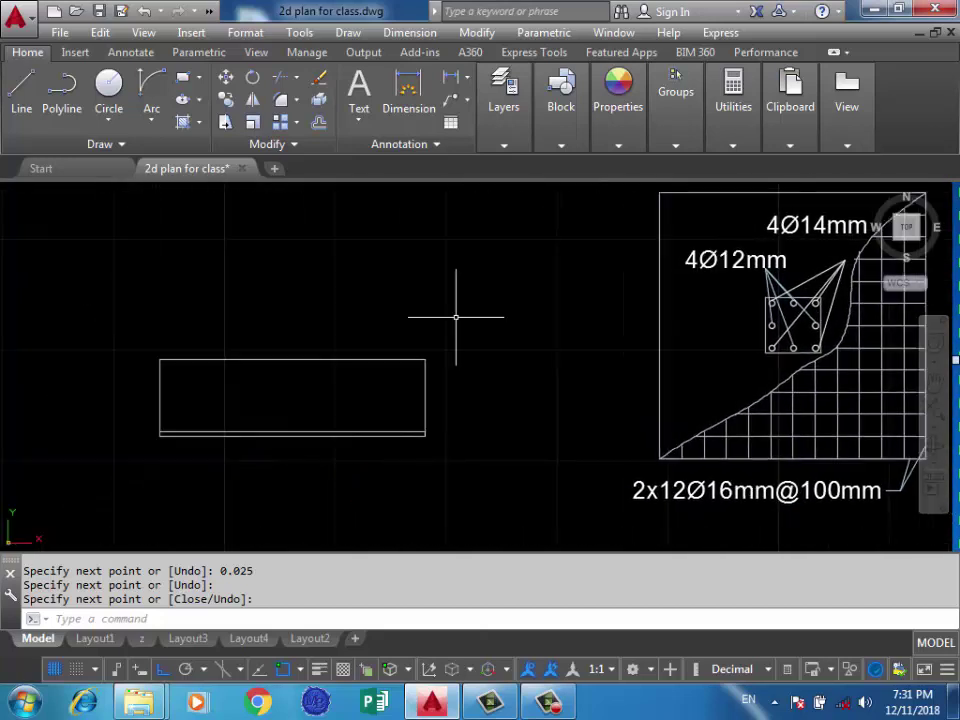
scroll(238, 430, down, 4)
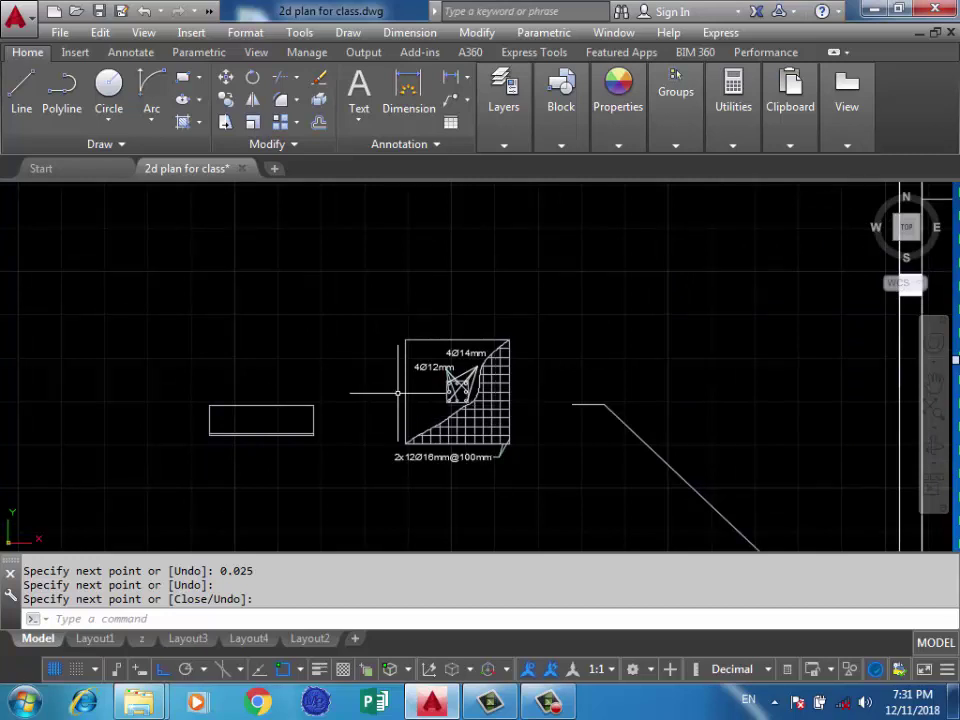
scroll(245, 440, up, 3)
mouse_move(242, 435)
middle_down()
mouse_move(416, 422)
mouse_move(428, 430)
middle_up()
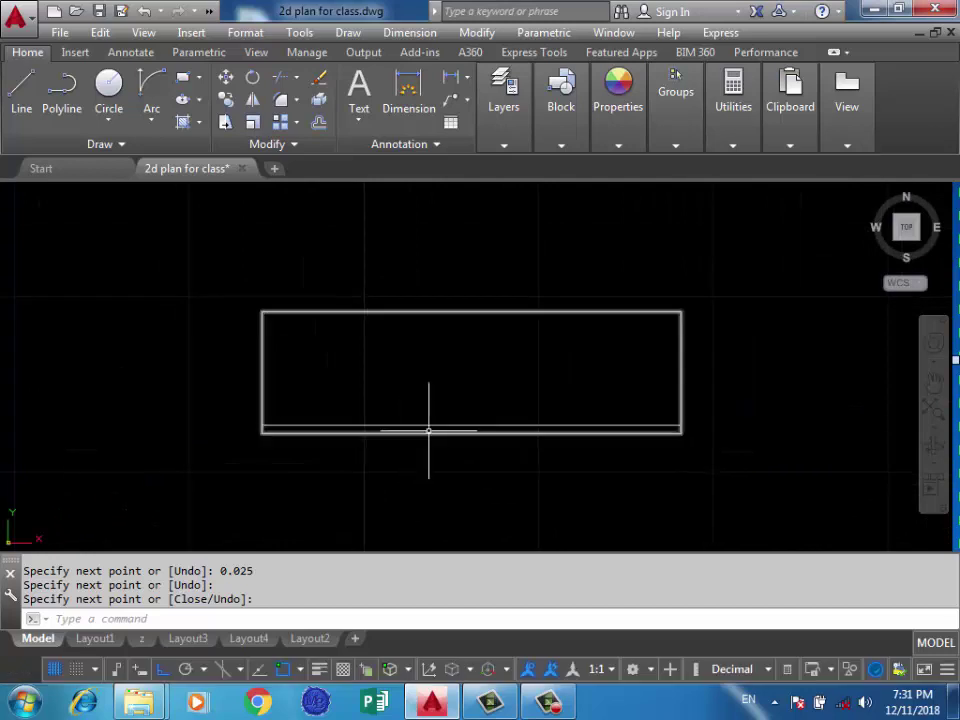
scroll(570, 414, up, 2)
scroll(560, 400, up, 3)
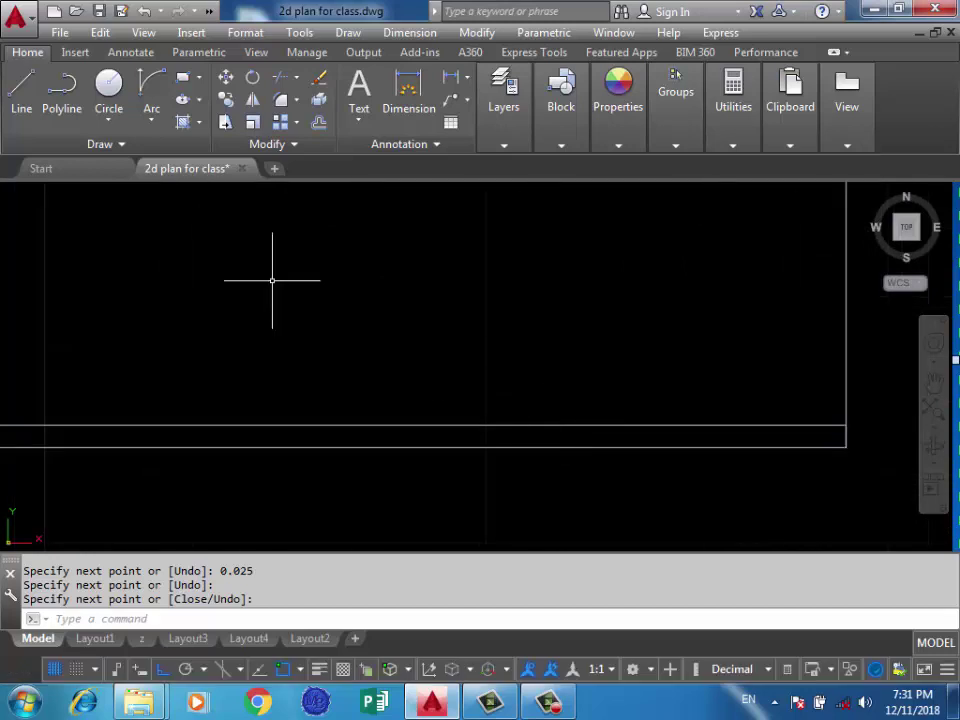
Draw a small bar circle centred on the inner bottom line near the rectangle's right end
click(109, 84)
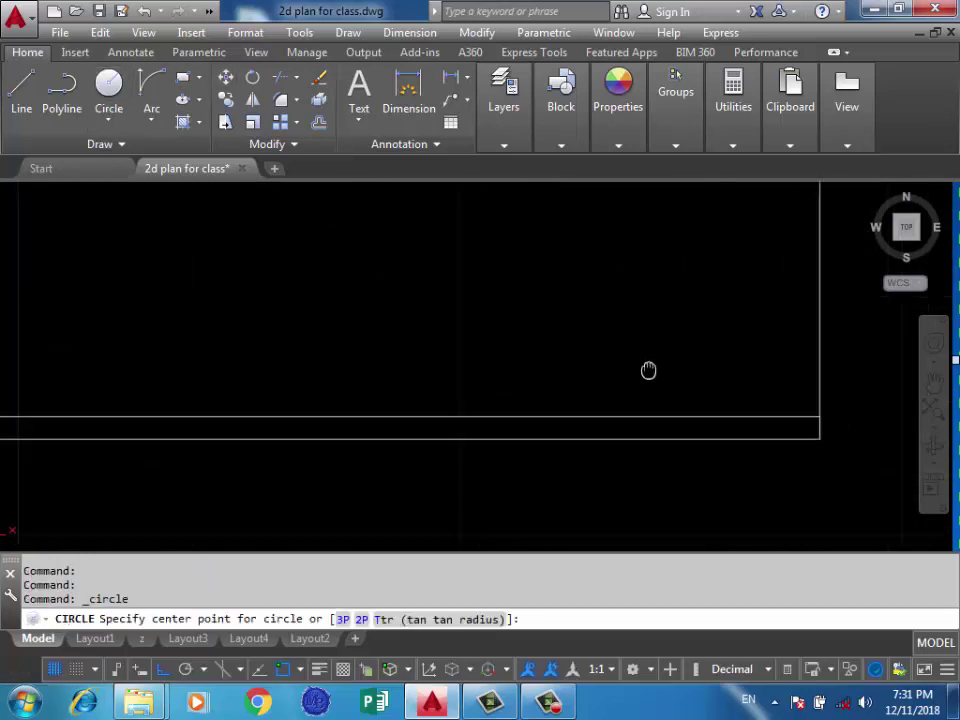
scroll(606, 381, up, 1)
scroll(636, 398, up, 2)
click(649, 400)
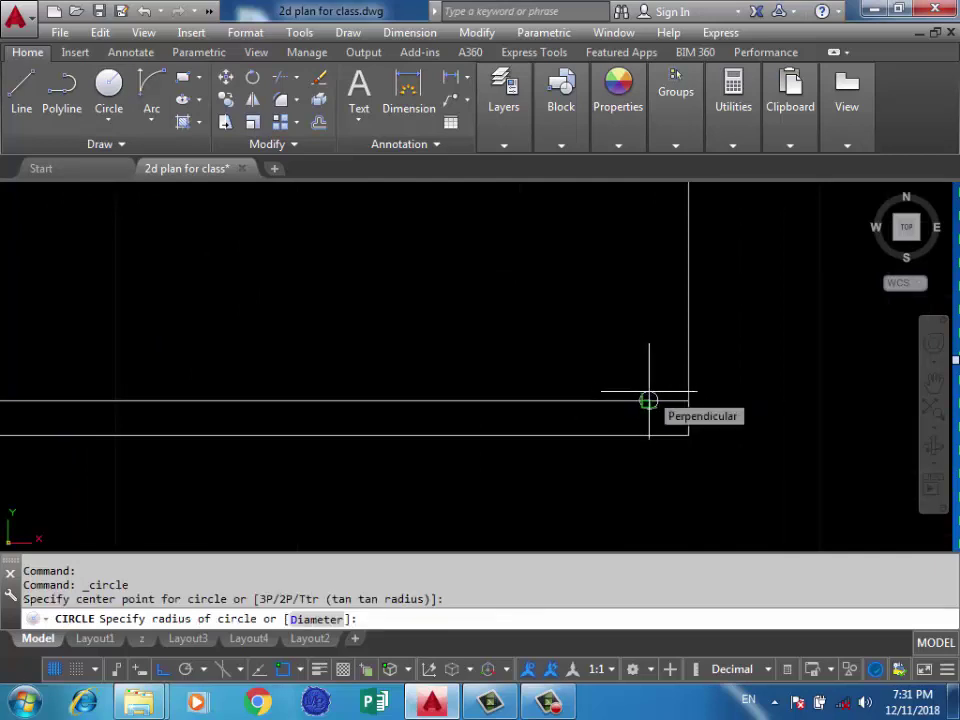
click(647, 398)
scroll(646, 425, up, 1)
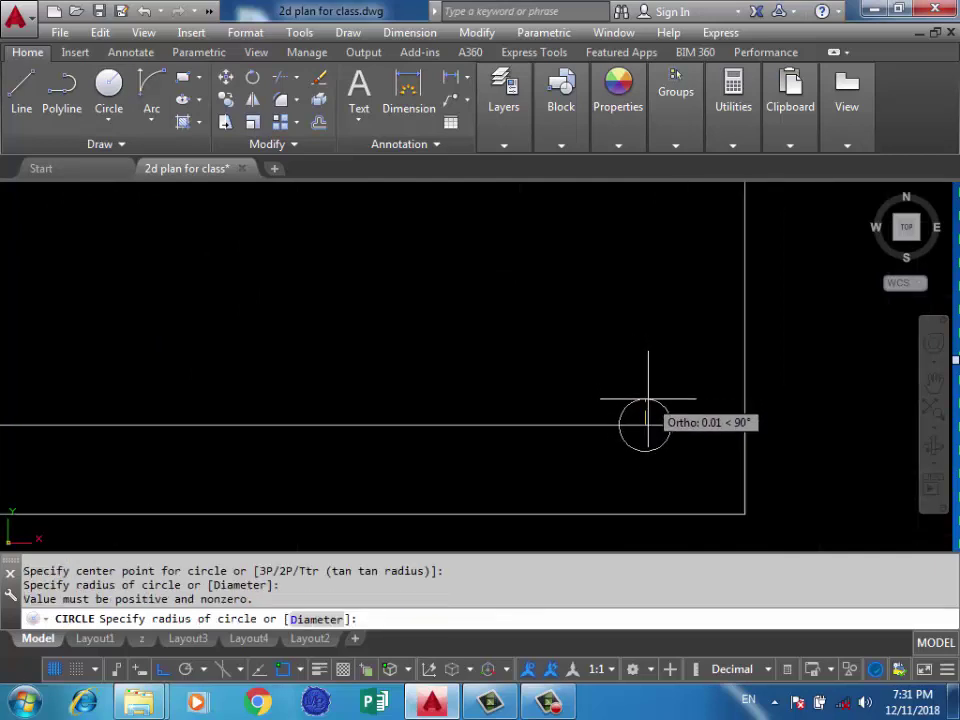
click(644, 400)
Nudge the circle up so it sits on the cover line, then reselect it
click(661, 392)
click(636, 405)
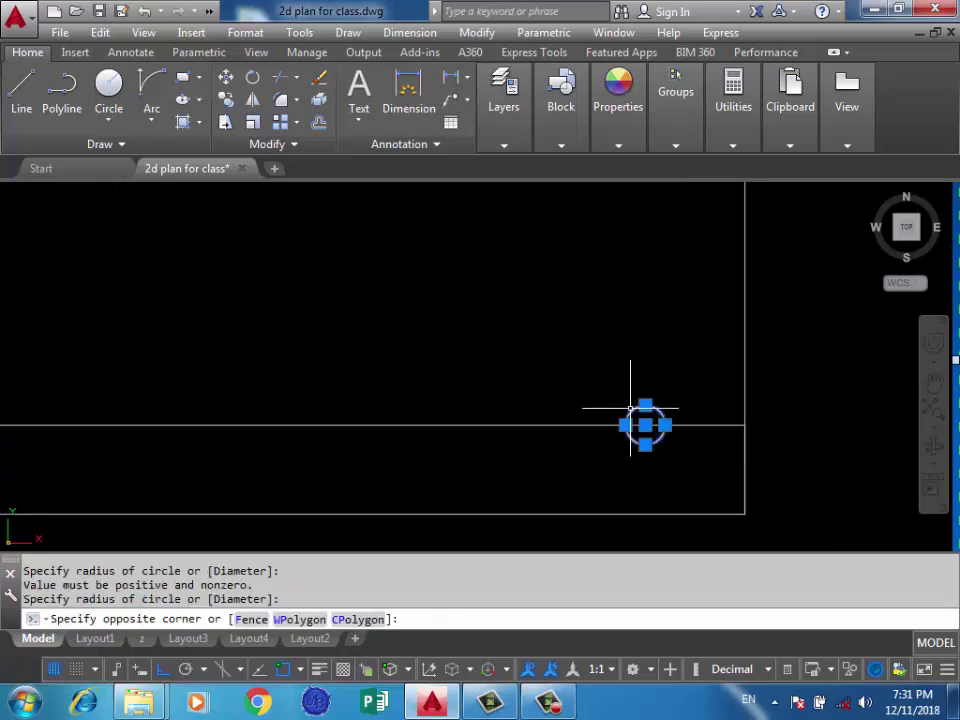
key(ctrl+Up)
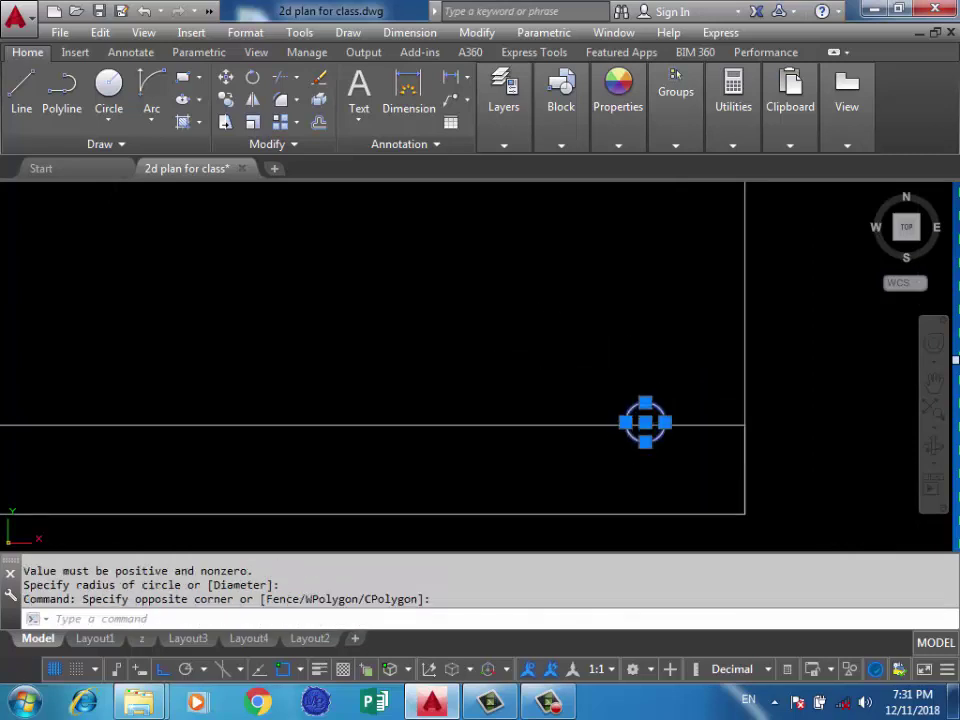
key(ctrl+Up)
key(ctrl+Up)
key(ctrl+Up)
key(ctrl+Up)
key(ctrl+Up)
key(ctrl+Up)
key(ctrl+Up)
key(ctrl+Up)
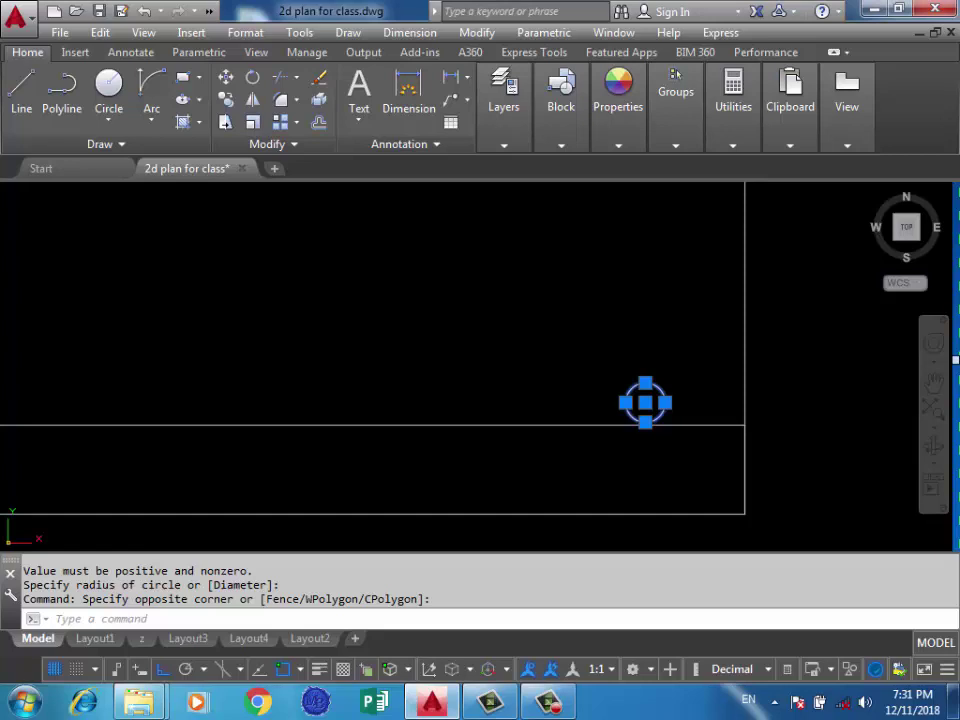
scroll(636, 425, up, 5)
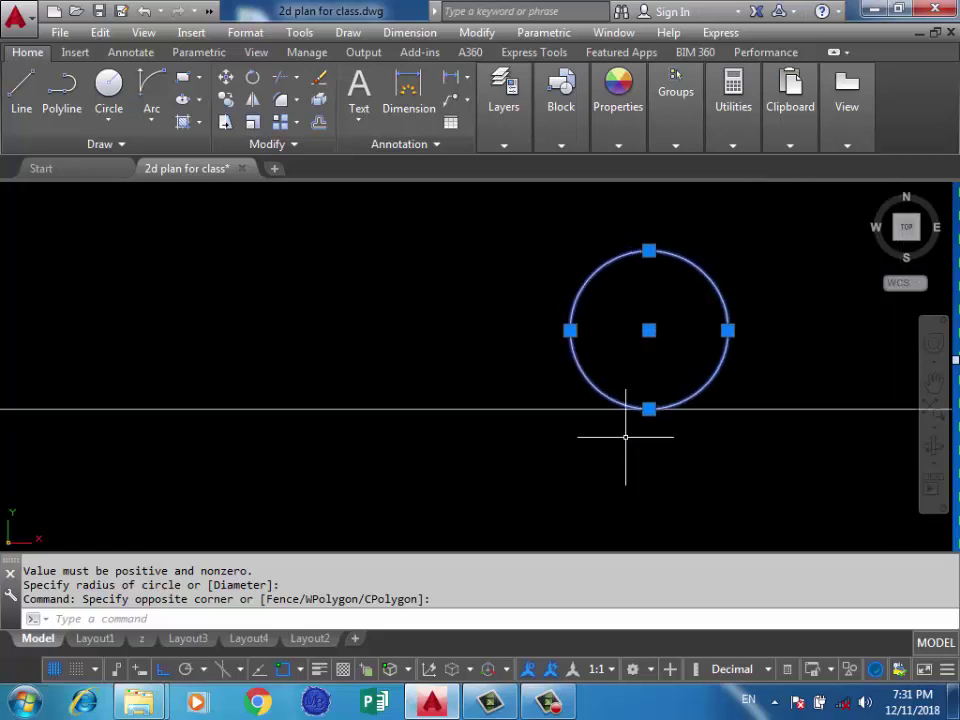
key(Escape)
scroll(671, 438, down, 5)
click(722, 360)
click(647, 373)
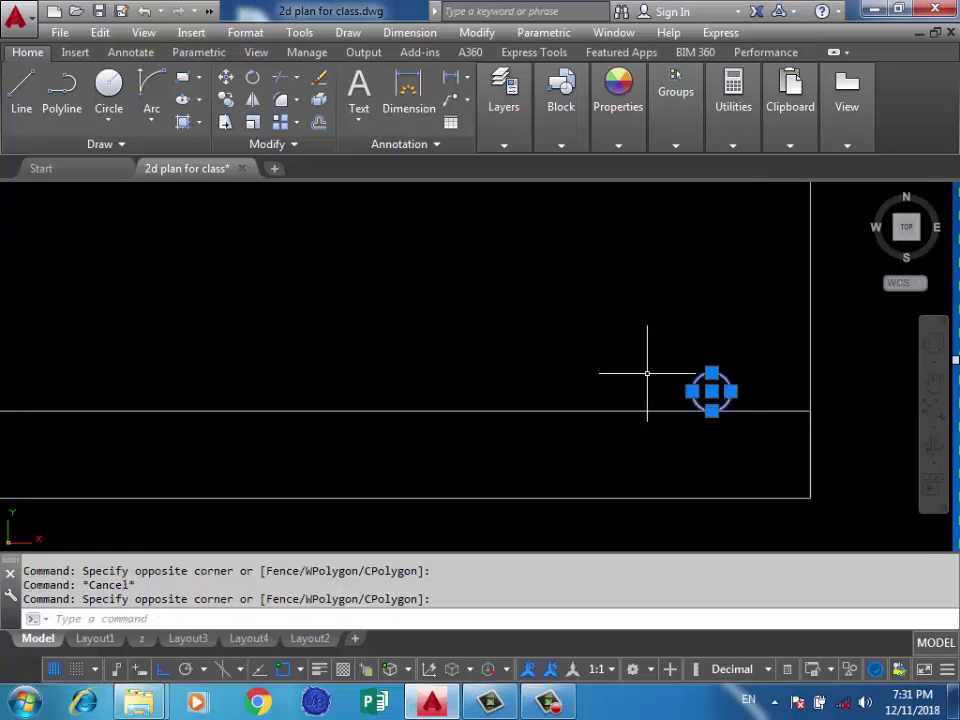
Copy the bar circle as a 12-item array fitted to the far end of the bottom line
text(co)
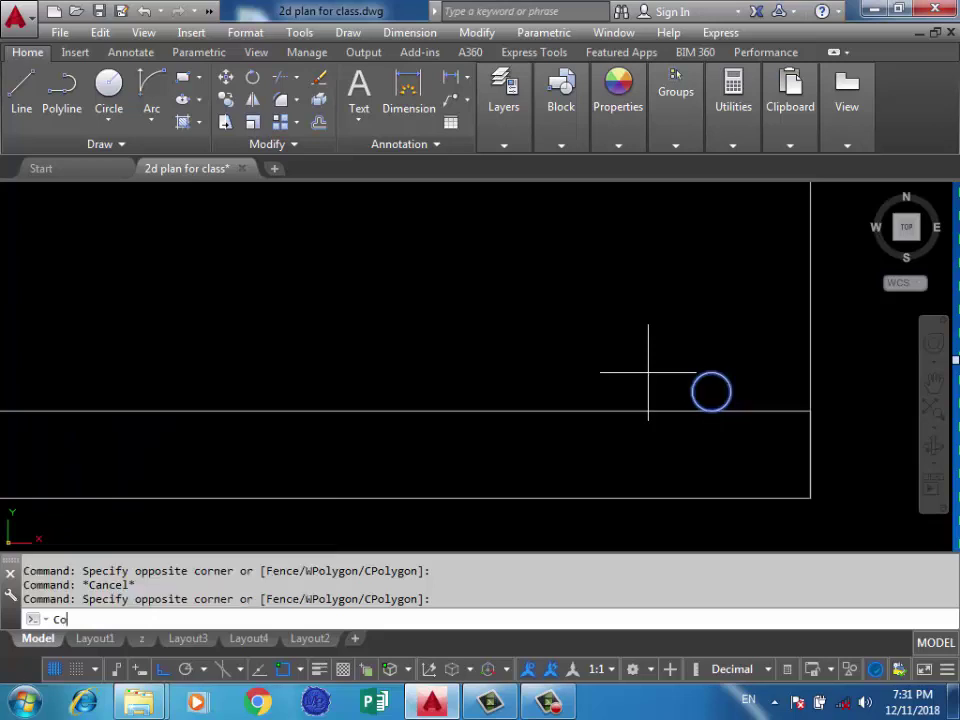
key(Return)
click(712, 392)
scroll(745, 400, down, 5)
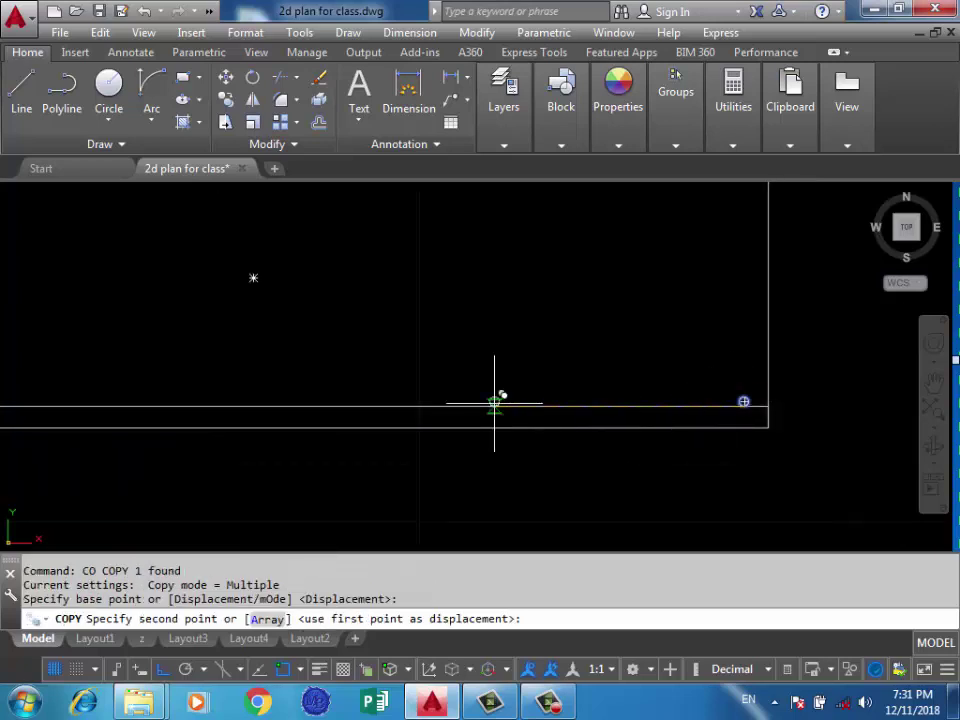
text(A)
key(Return)
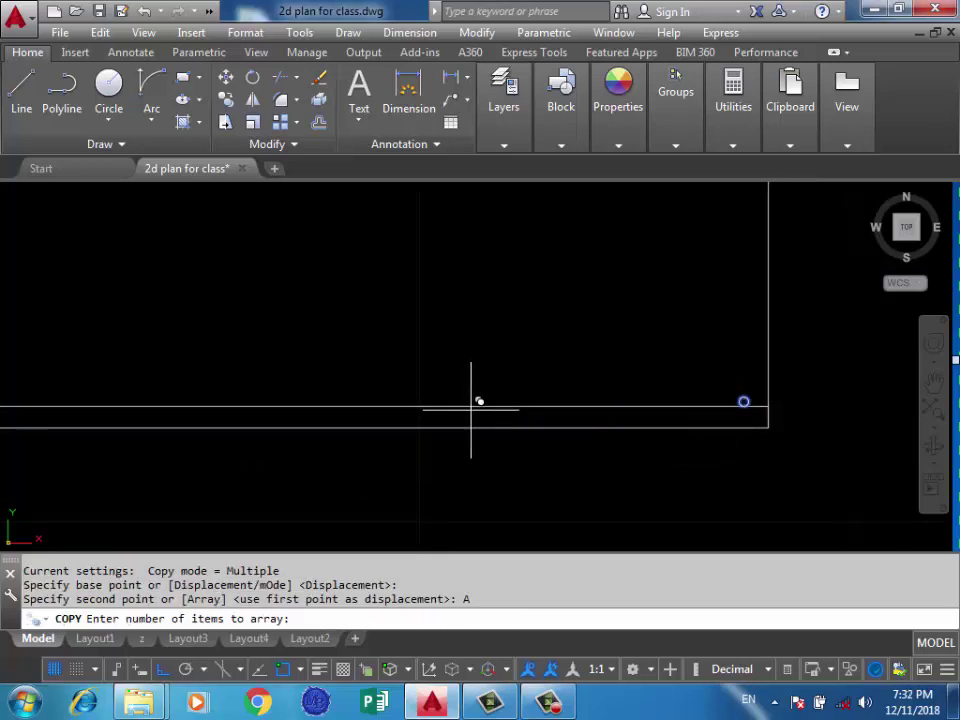
text(2)
key(Return)
scroll(600, 395, up, 4)
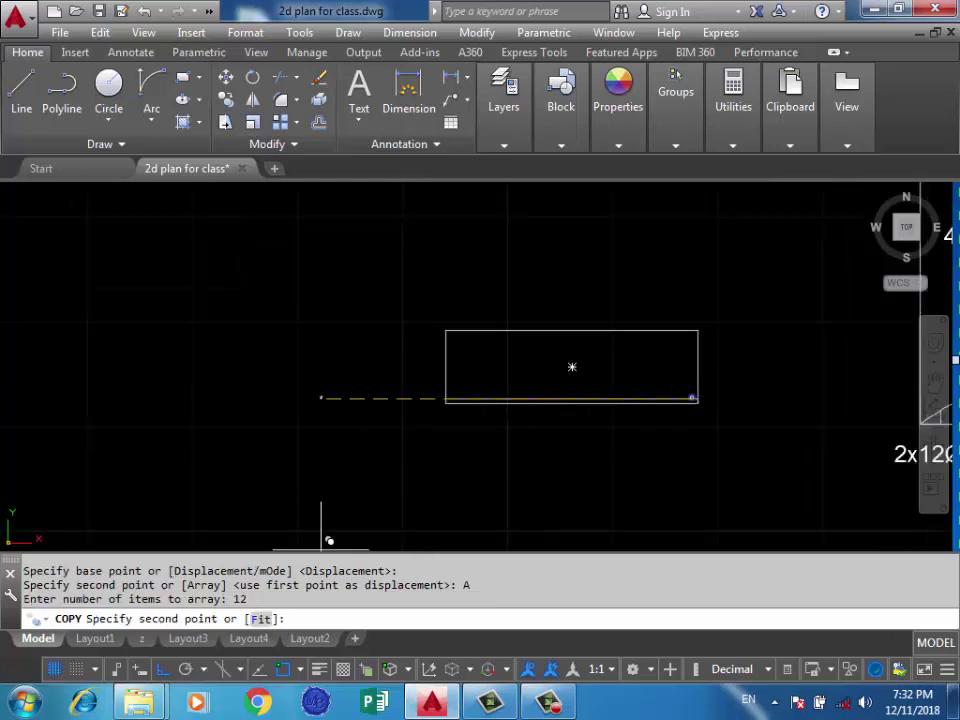
text(F)
key(Return)
scroll(452, 392, up, 5)
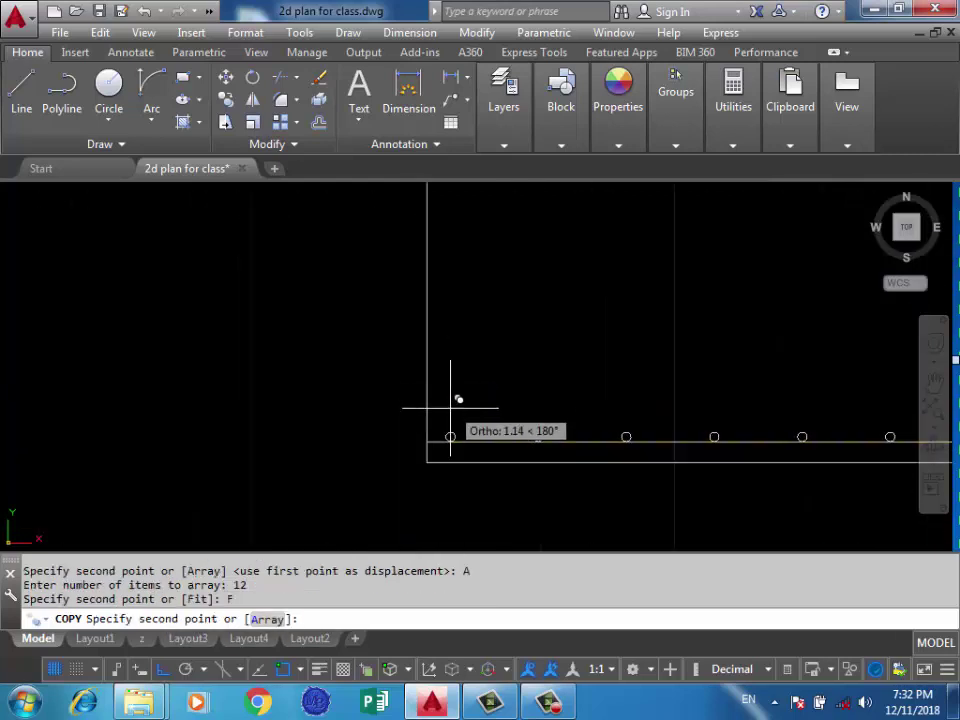
scroll(448, 425, up, 3)
click(432, 443)
scroll(246, 386, down, 4)
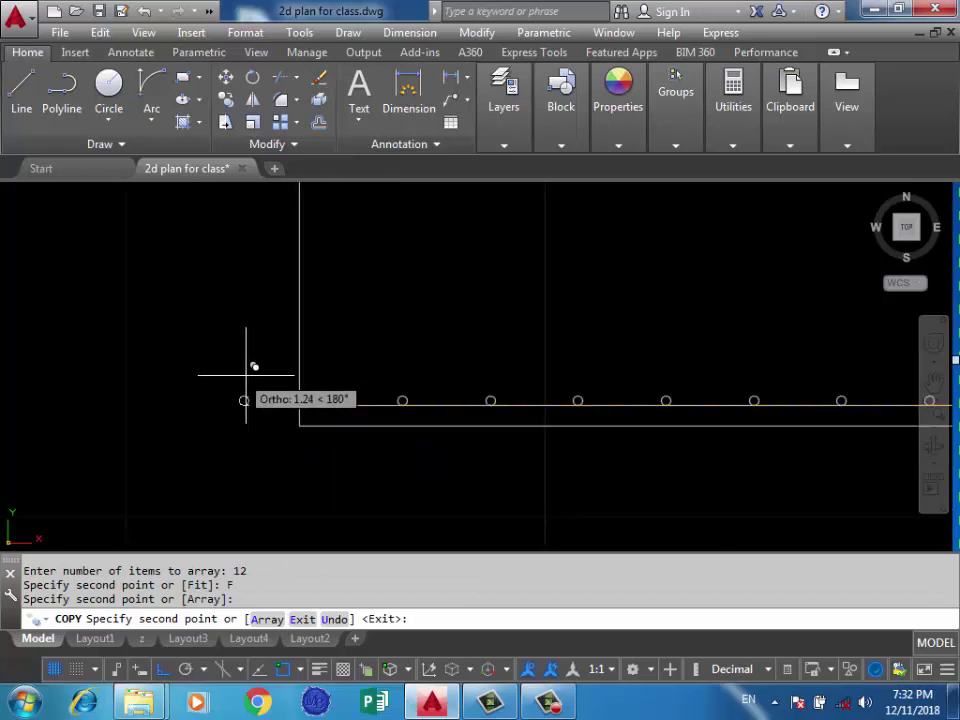
scroll(383, 437, down, 2)
key(Return)
scroll(383, 437, down, 2)
scroll(690, 429, up, 4)
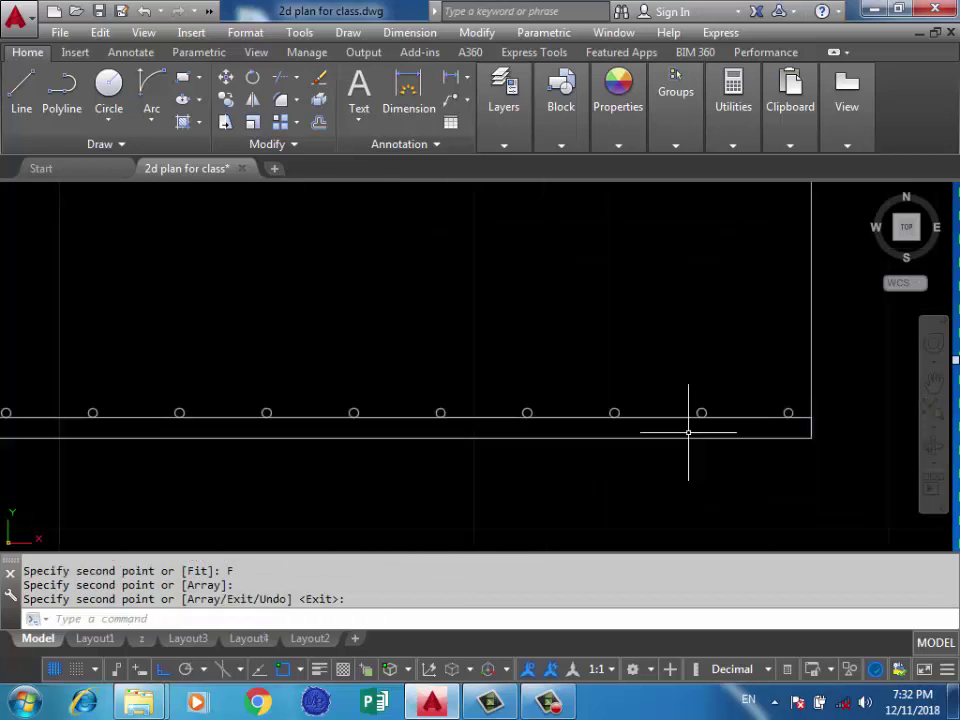
scroll(797, 439, down, 2)
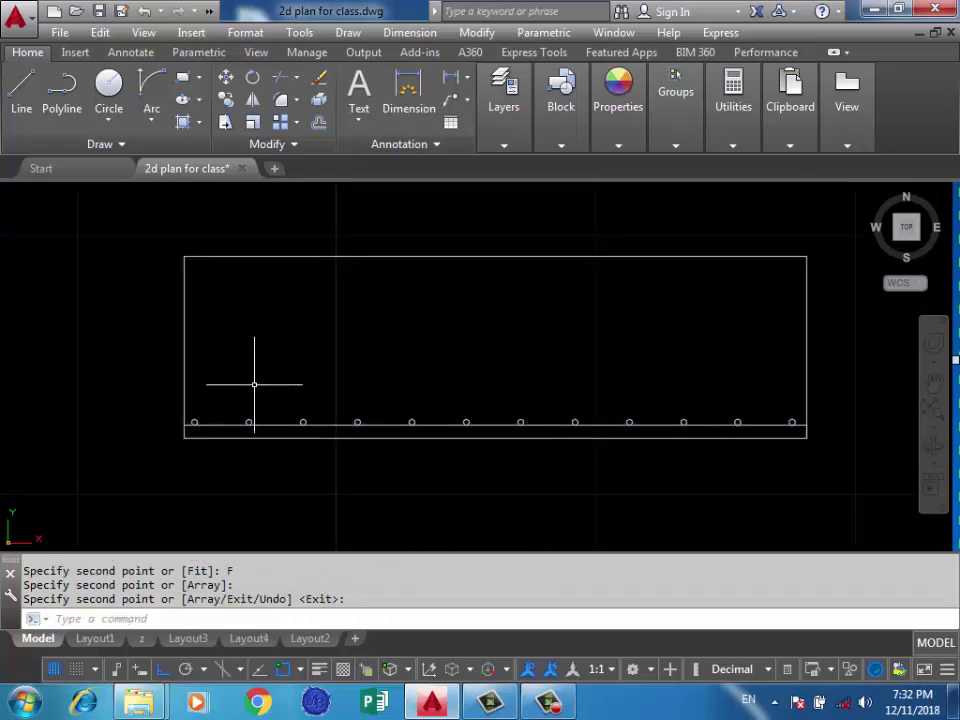
Draw a line through the bar circle centres from the footing's right edge to its left edge
text(l)
key(Return)
scroll(797, 420, up, 3)
click(766, 406)
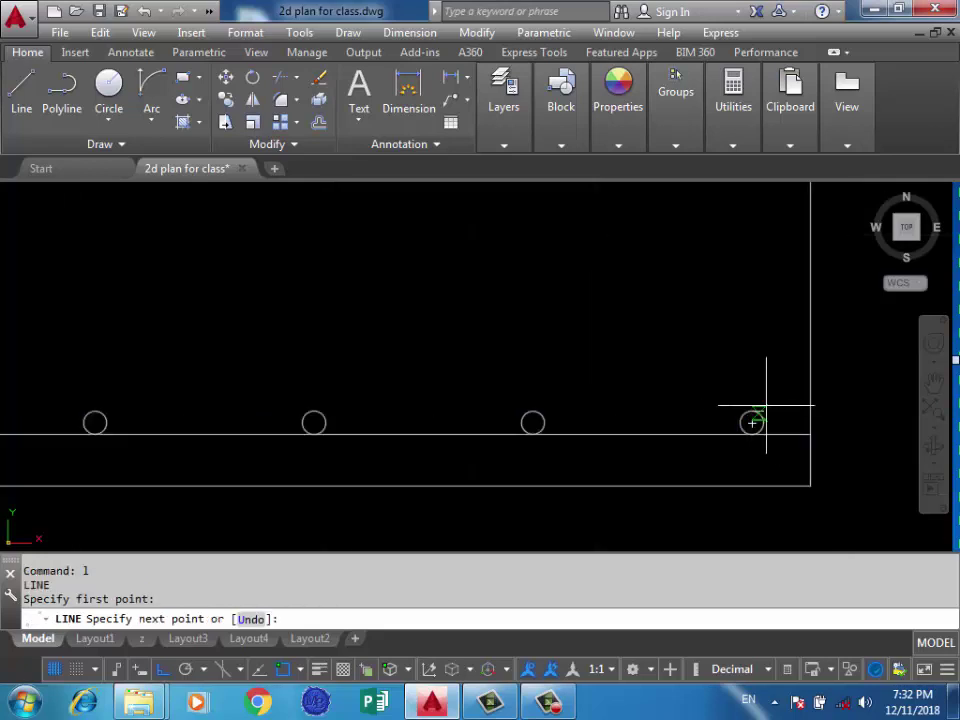
click(810, 407)
scroll(814, 407, down, 3)
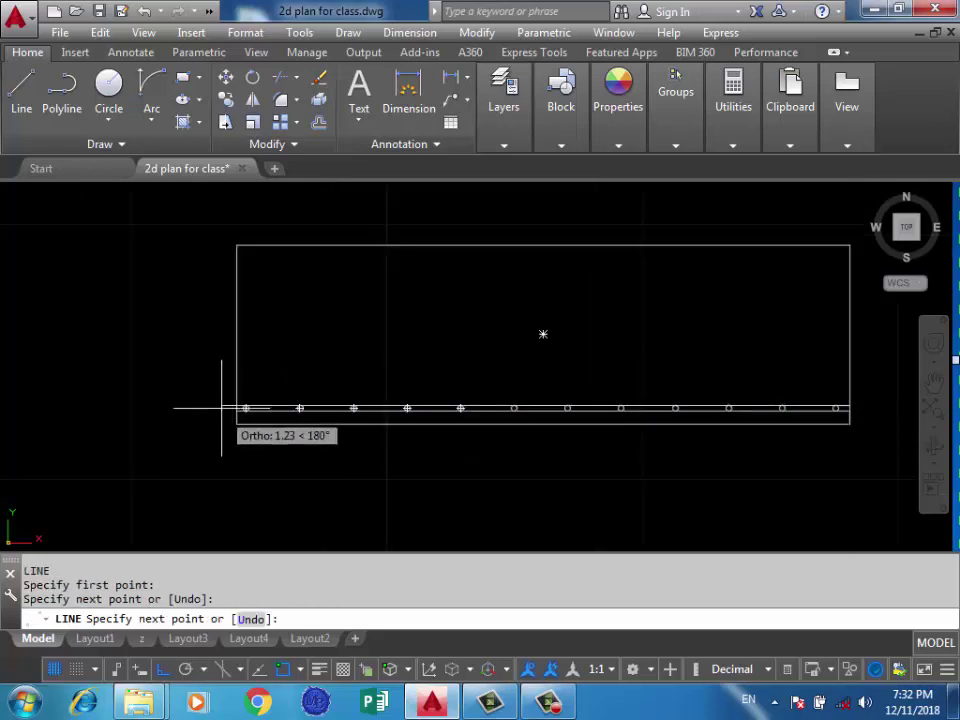
scroll(228, 402, up, 5)
click(249, 428)
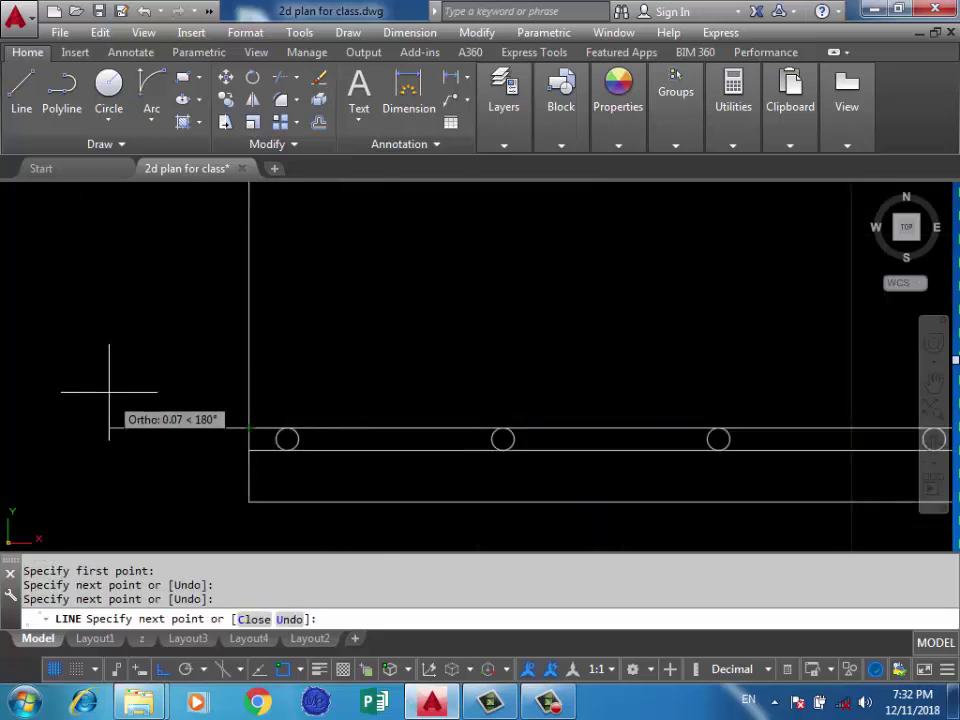
key(Return)
scroll(133, 405, down, 3)
scroll(175, 393, down, 3)
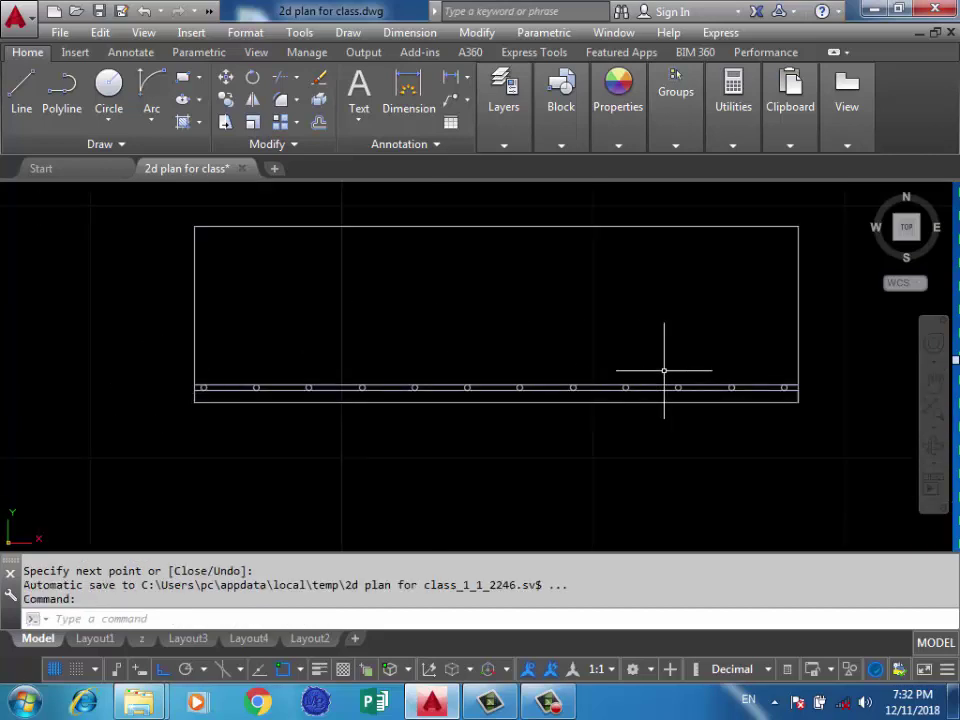
scroll(776, 381, up, 5)
scroll(726, 347, up, 2)
scroll(726, 347, up, 2)
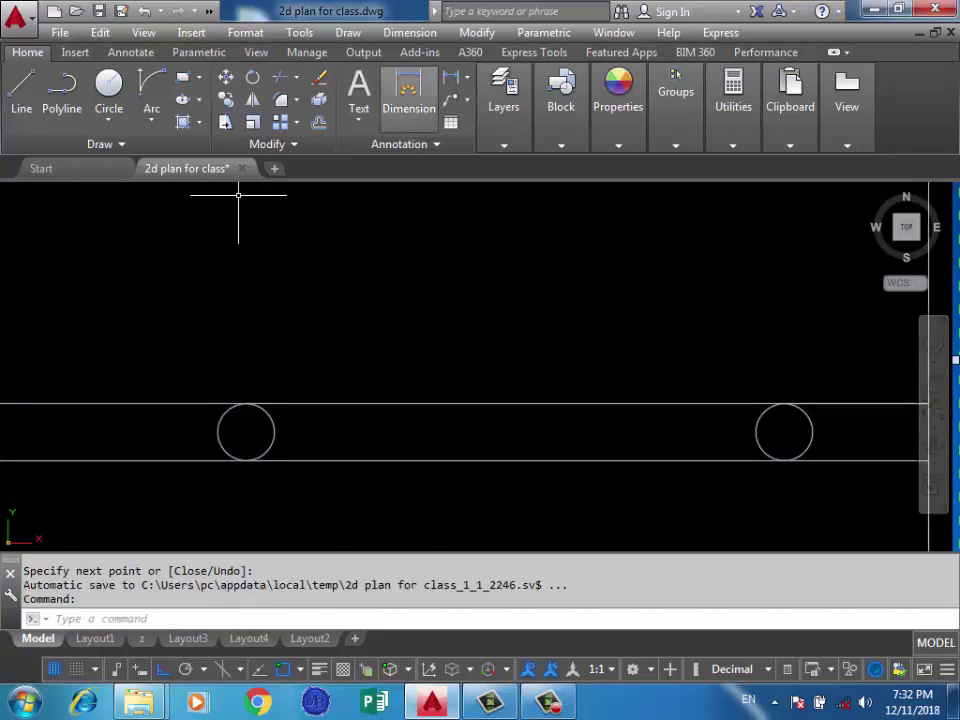
scroll(340, 212, down, 2)
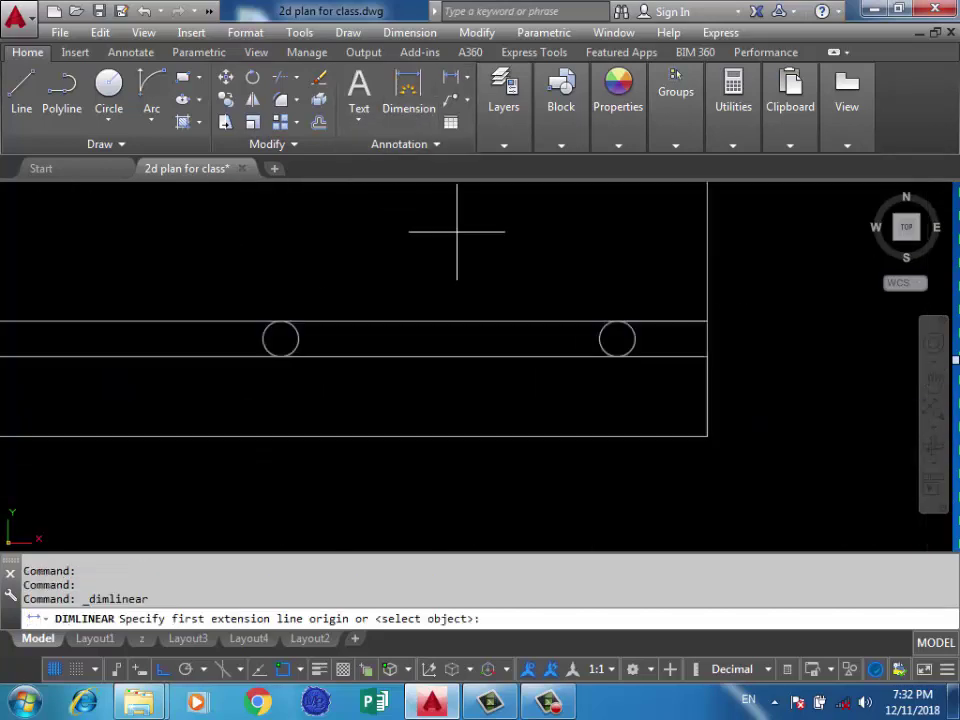
Pick two points for a linear dimension, then cancel it
click(617, 321)
click(617, 356)
scroll(594, 356, down, 3)
scroll(585, 357, down, 2)
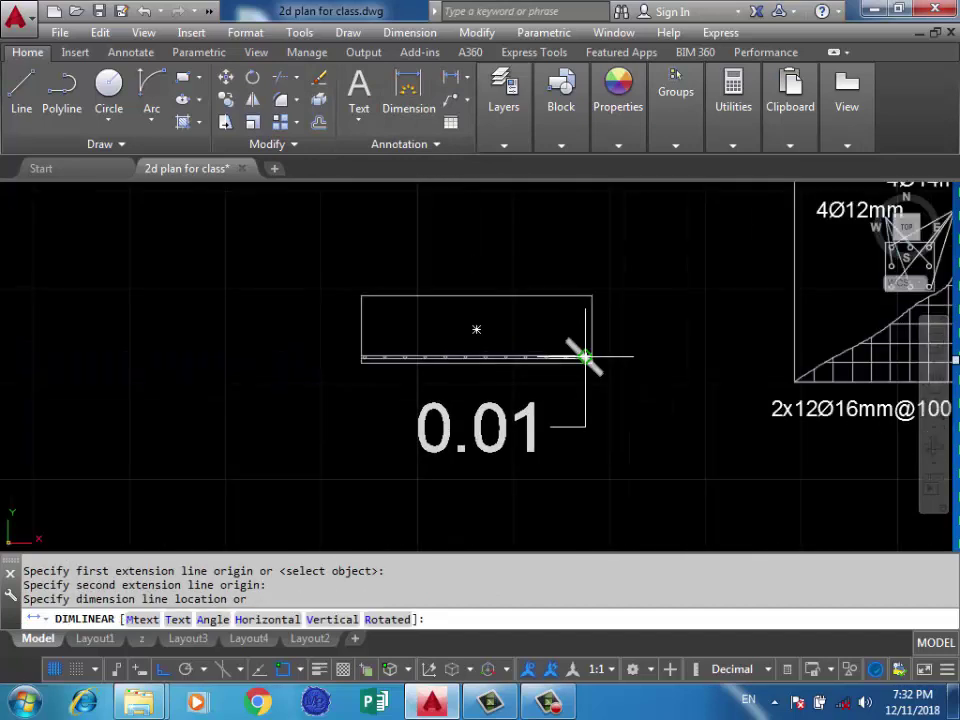
key(Escape)
scroll(590, 358, up, 2)
scroll(606, 354, up, 3)
Offset the bar line 0.01 upward to bracket the row of circles
text(o)
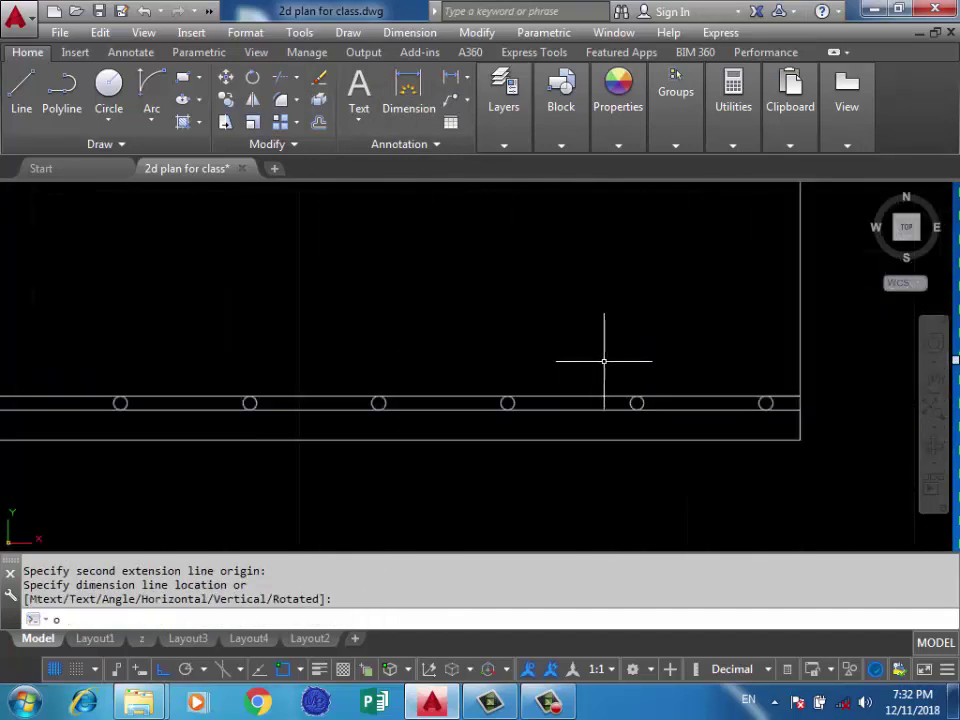
key(Return)
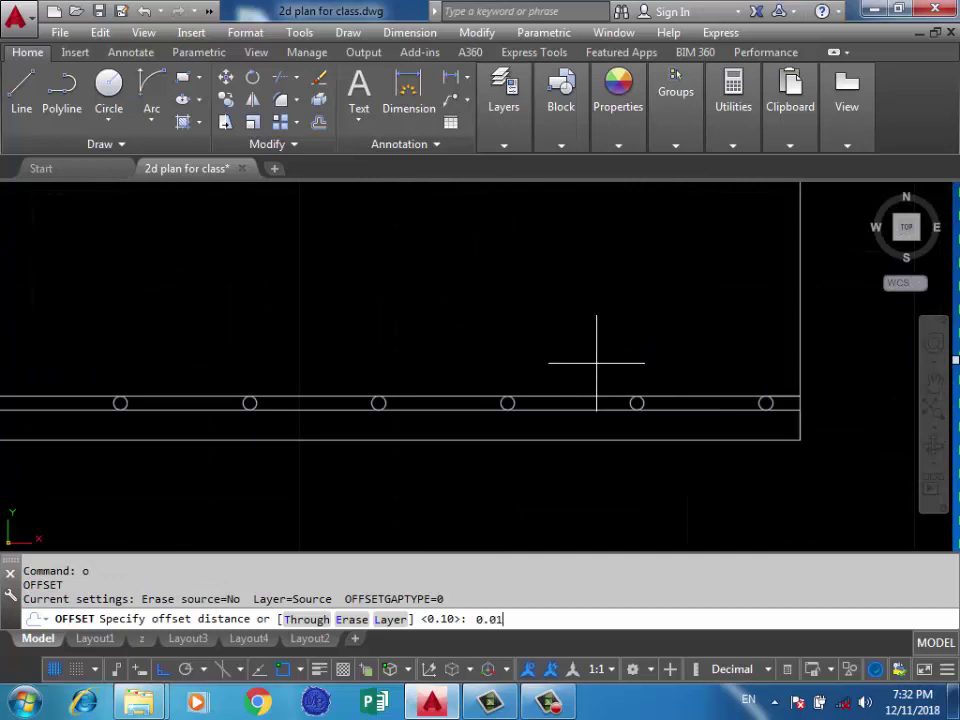
key(Return)
click(647, 342)
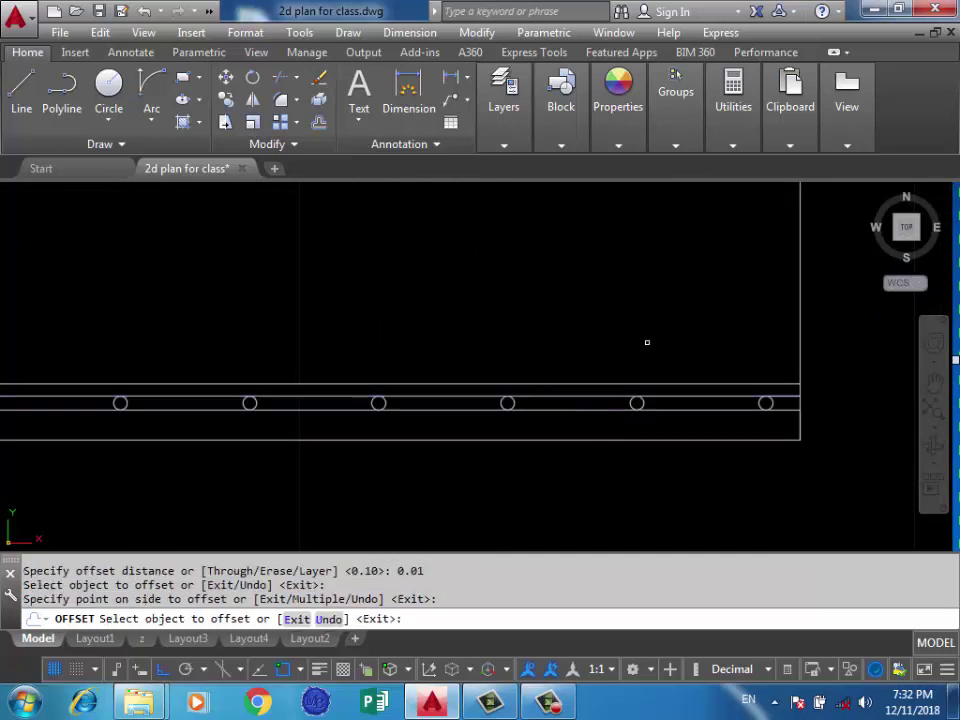
scroll(770, 345, down, 3)
key(Return)
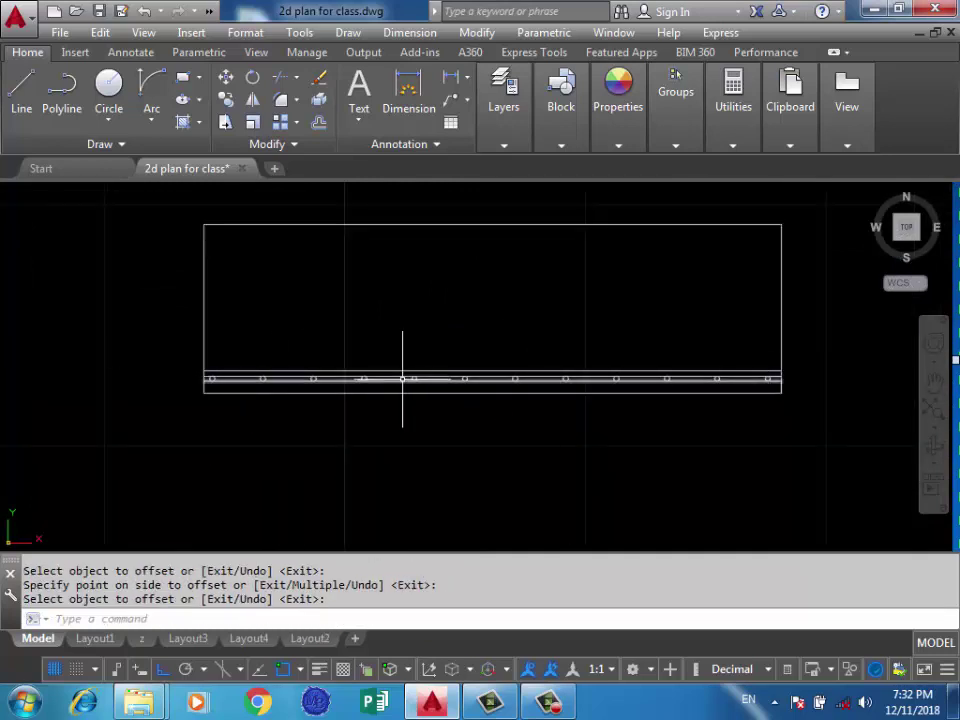
scroll(490, 375, up, 2)
scroll(411, 375, down, 2)
middle_drag(555, 343, 459, 388)
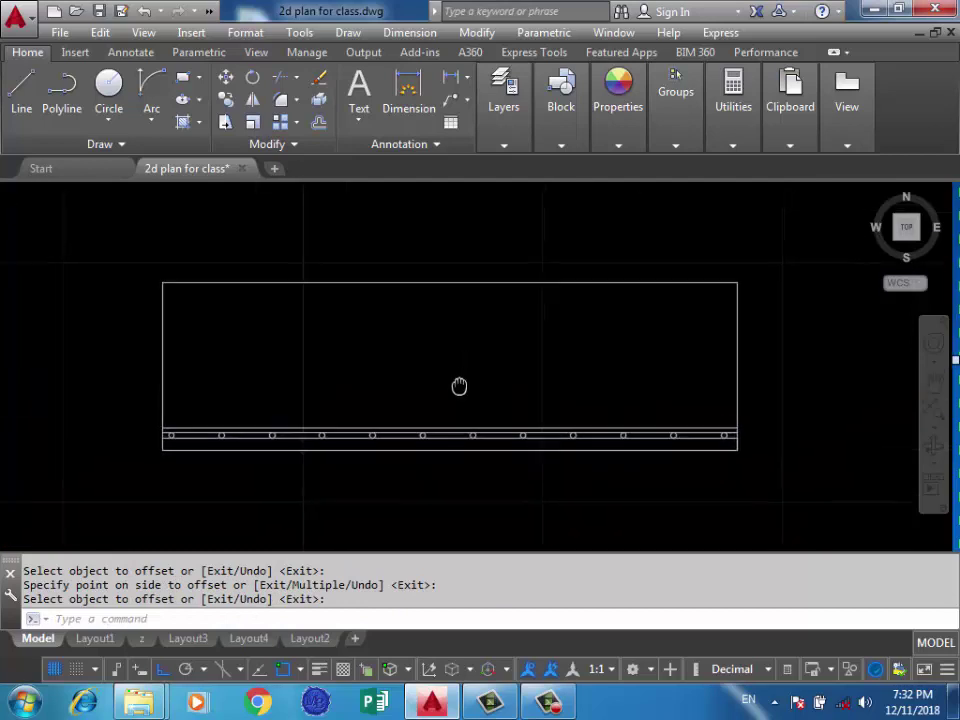
scroll(476, 375, down, 3)
Draw a 1.3-long vertical centre line up from the footing top's midpoint
text(l)
key(Return)
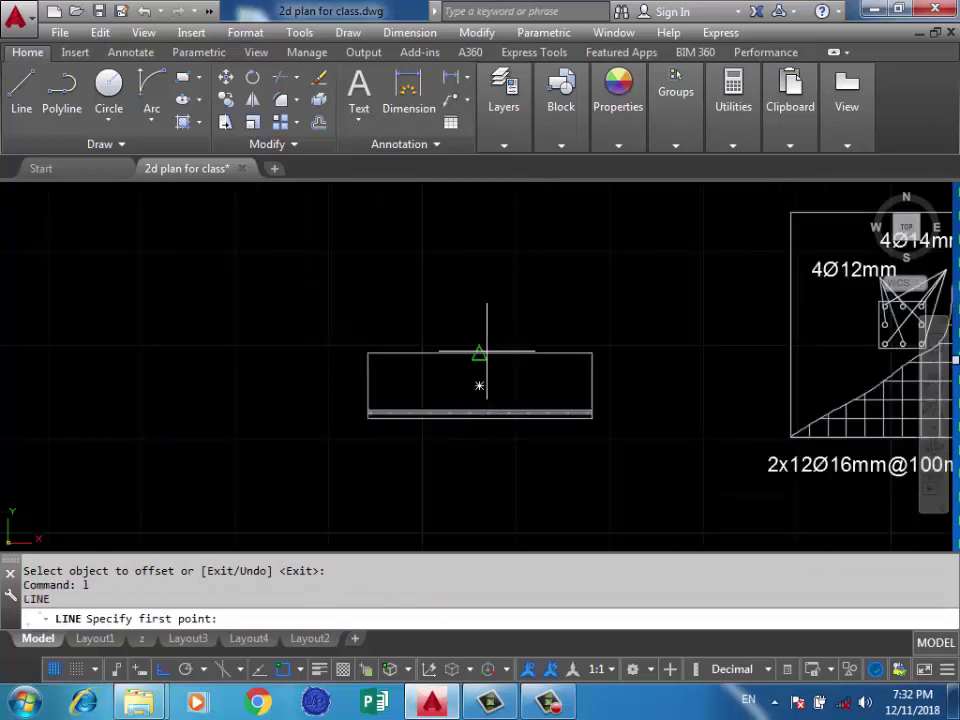
click(479, 352)
middle_drag(476, 272, 481, 375)
text(1.3)
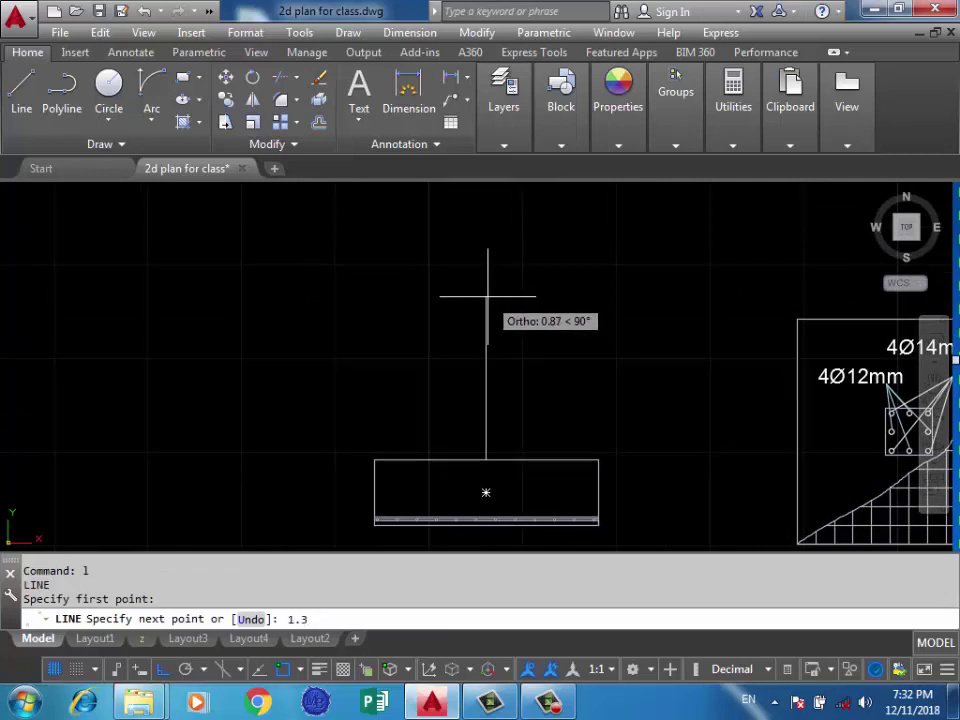
key(Return)
key(Return)
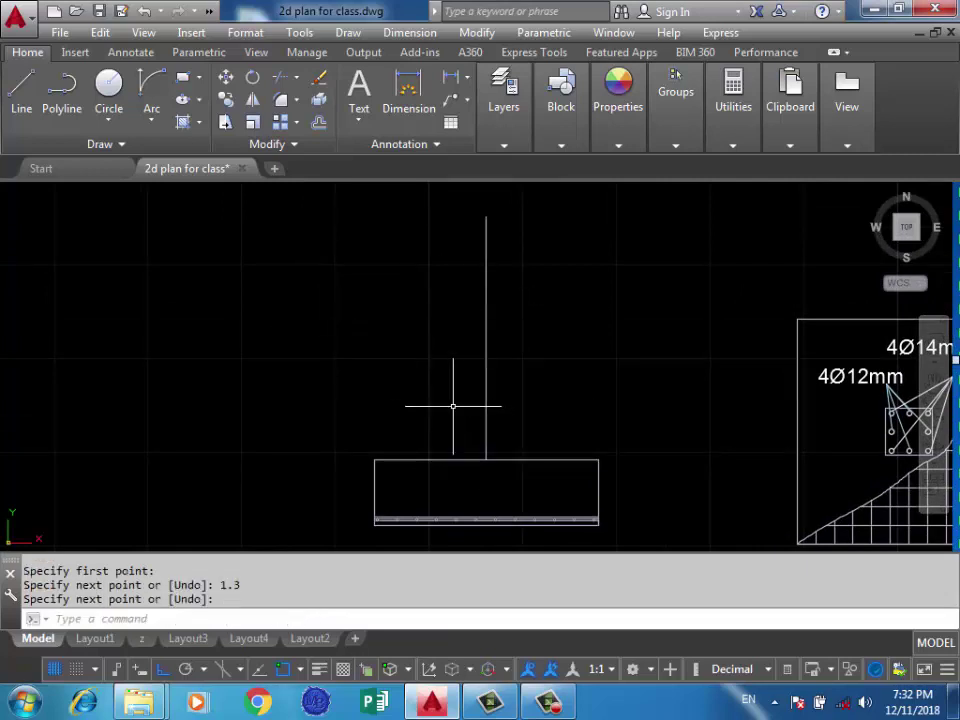
text(o)
key(Return)
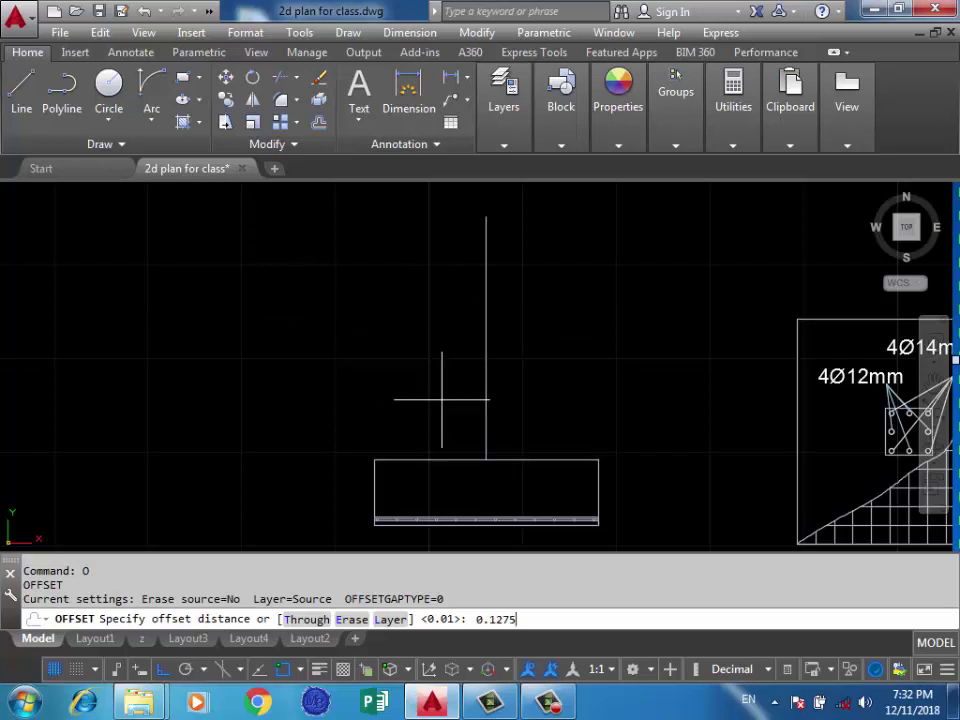
Offset the centre line 0.1275 to both sides for the column faces, then delete it
key(Return)
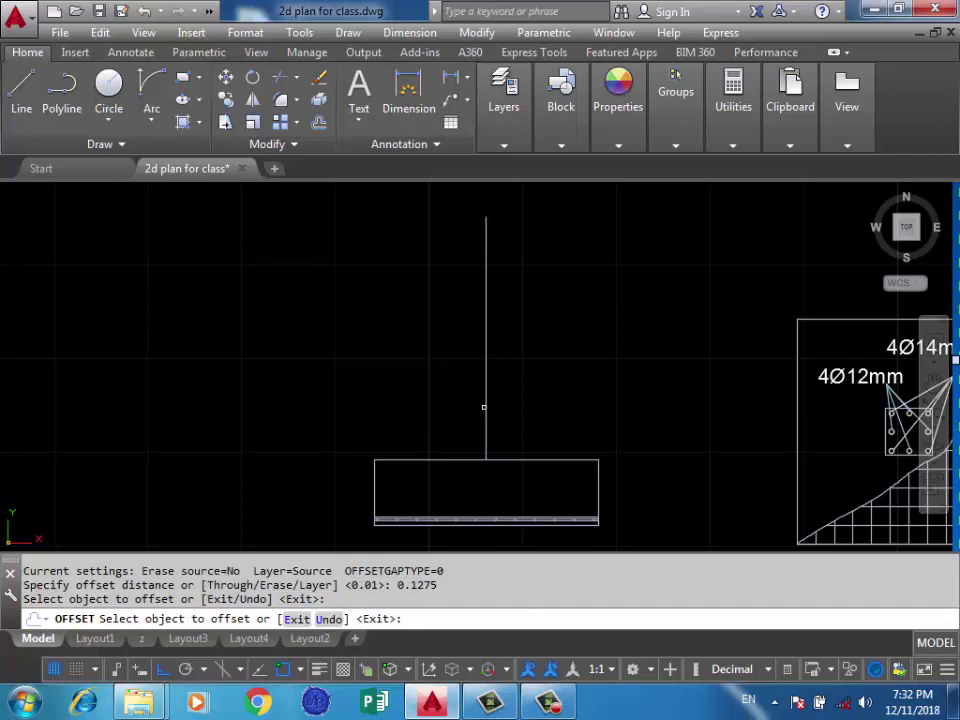
click(485, 407)
click(579, 396)
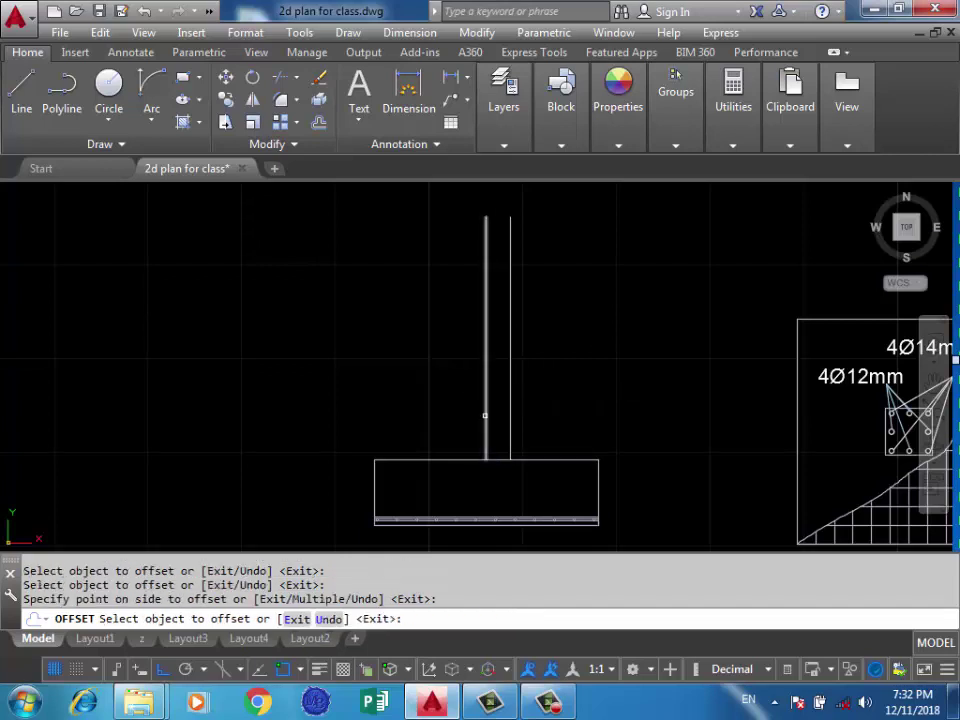
click(485, 415)
click(425, 419)
key(Return)
click(497, 388)
click(477, 407)
key(Delete)
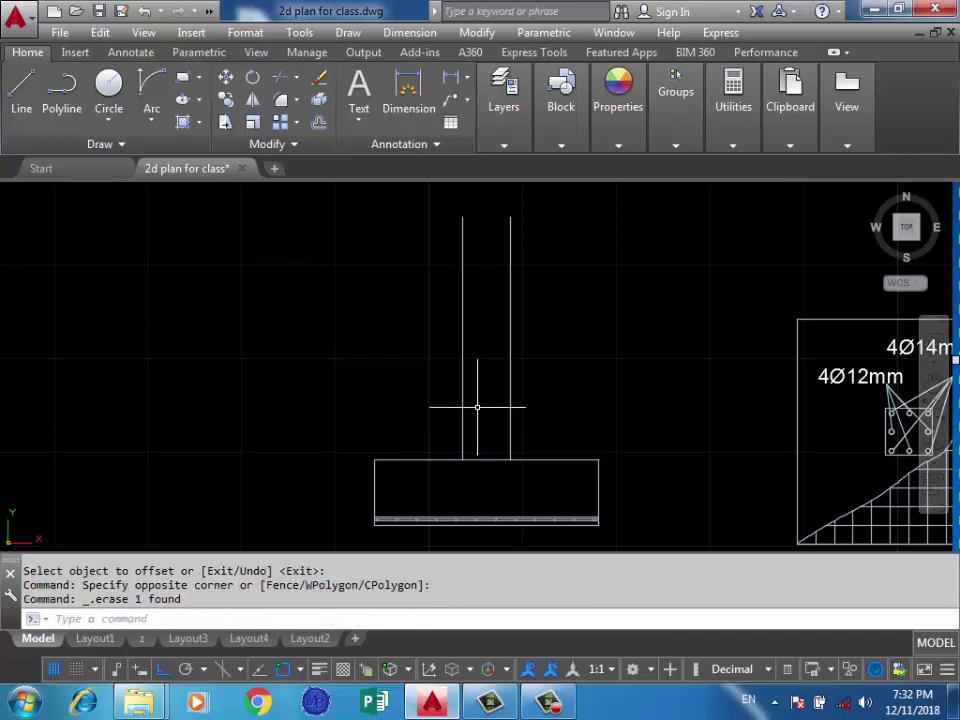
Offset each column side 0.025 inward to make the bar lines
scroll(500, 400, down, 2)
scroll(505, 410, up, 2)
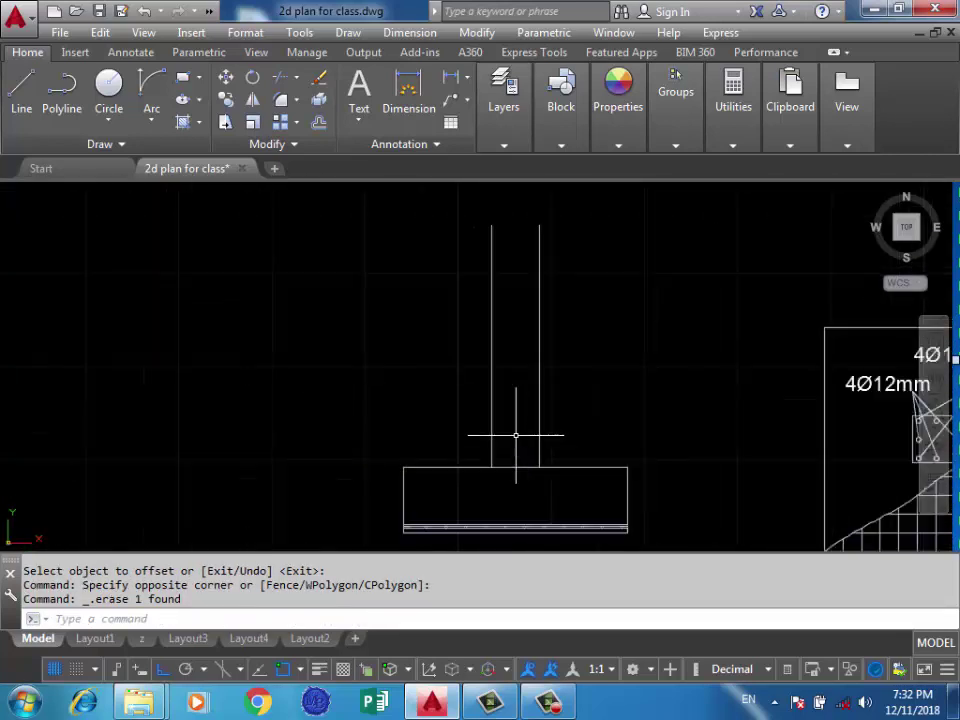
scroll(516, 435, up, 2)
key(Return)
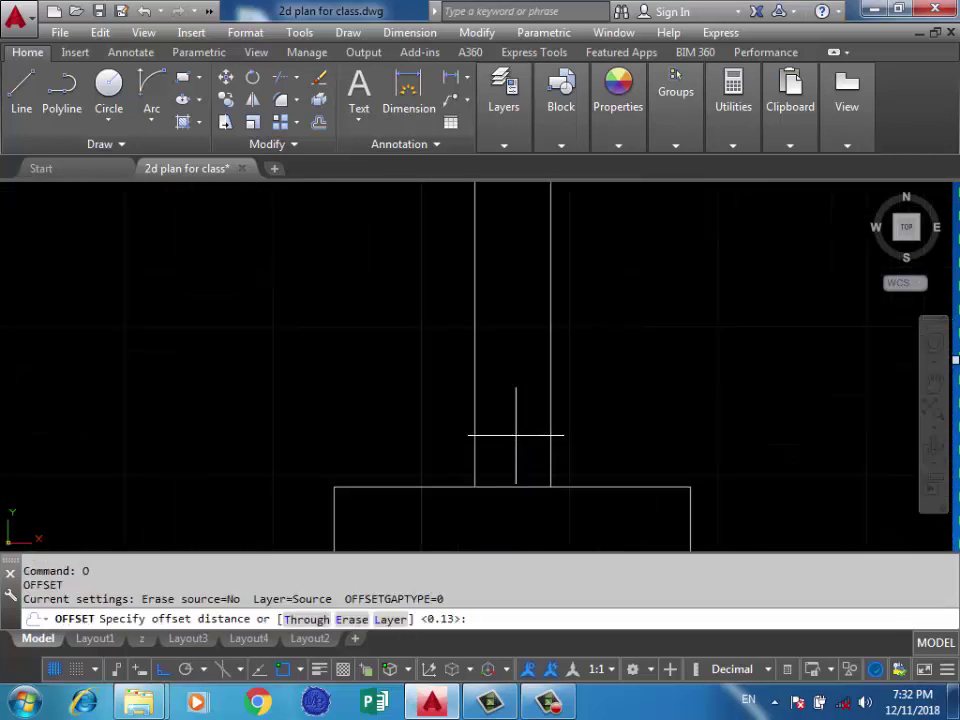
text(0.025)
key(Return)
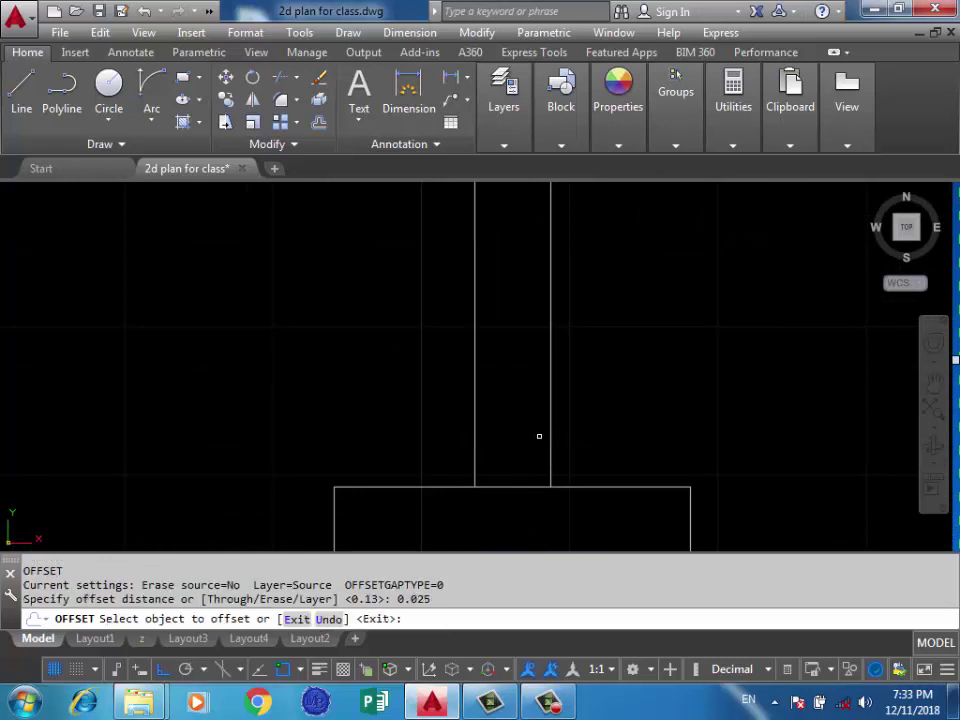
click(548, 430)
click(505, 440)
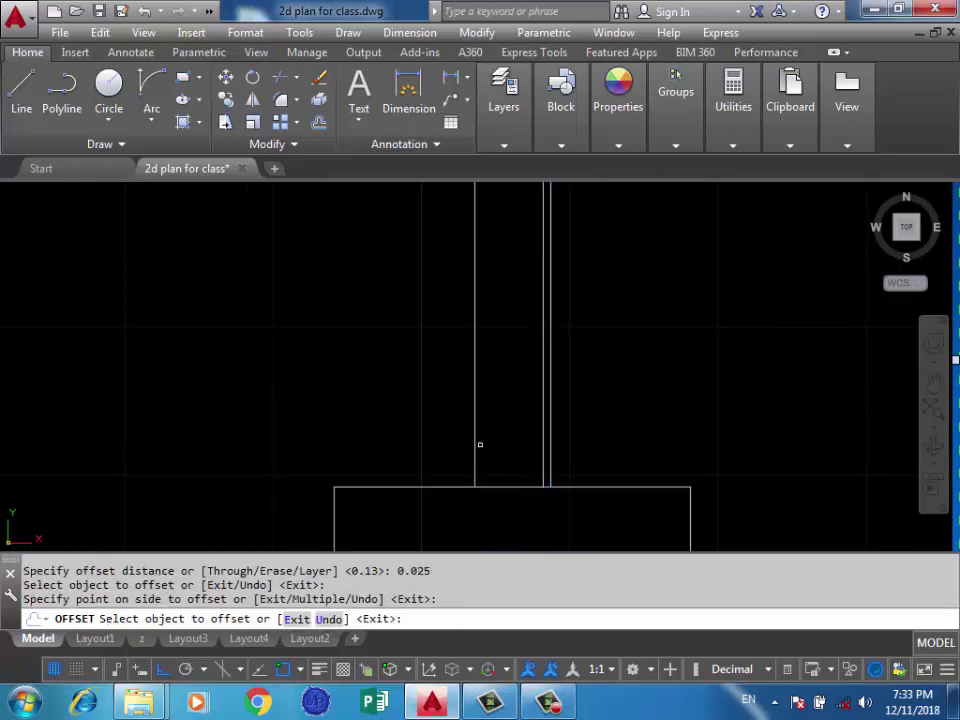
click(475, 449)
click(485, 445)
key(Return)
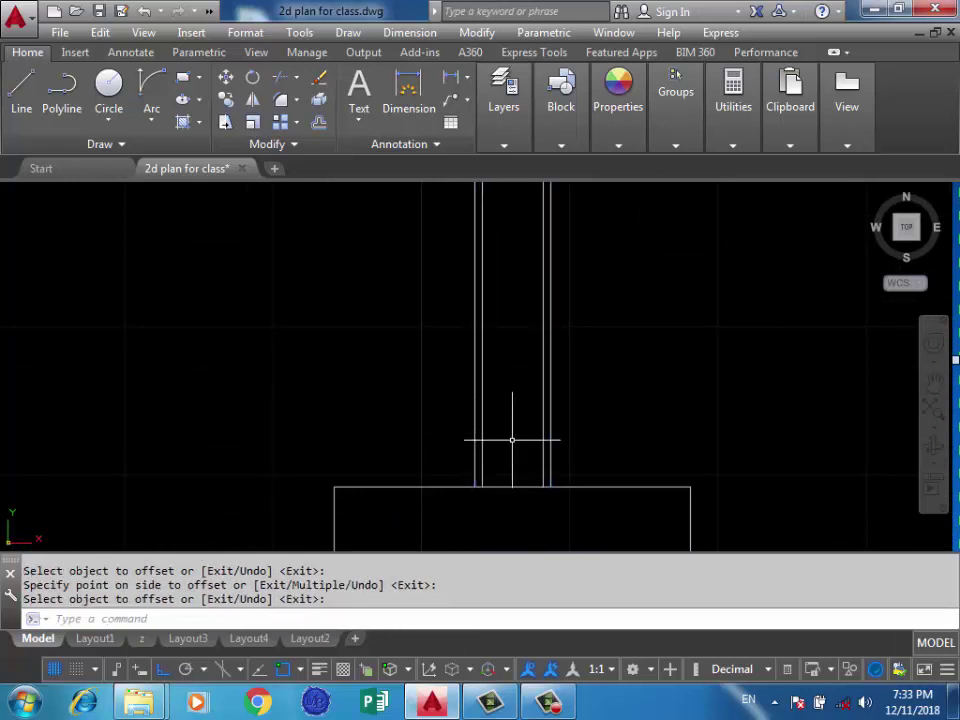
scroll(510, 439, down, 2)
middle_drag(481, 516, 514, 439)
scroll(520, 439, up, 4)
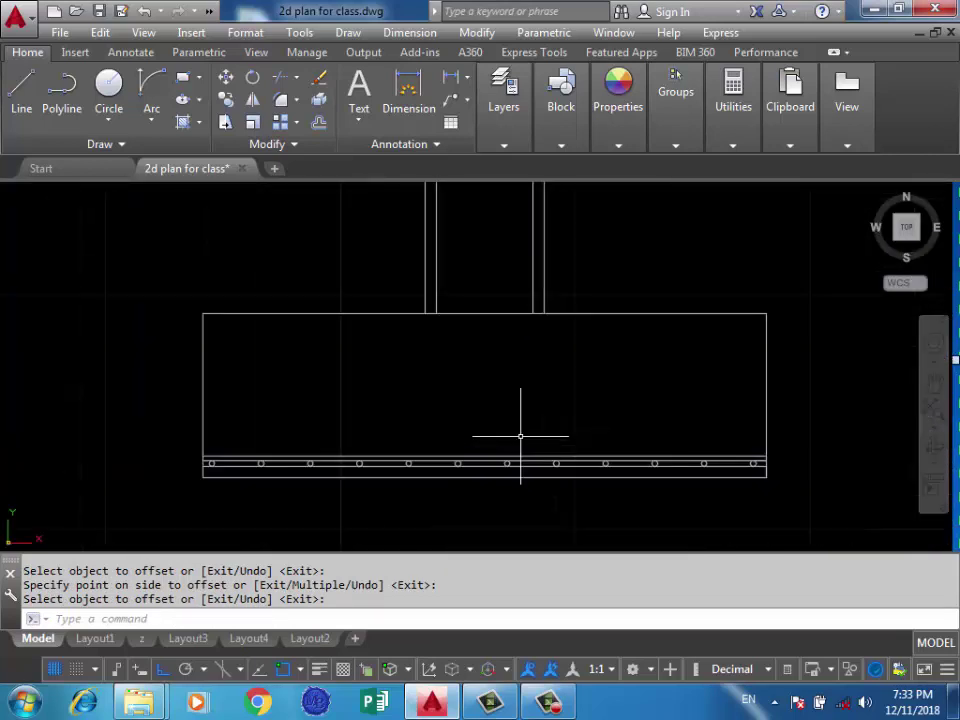
Draw the right column bar line down into the footing
text(l)
key(Return)
click(533, 313)
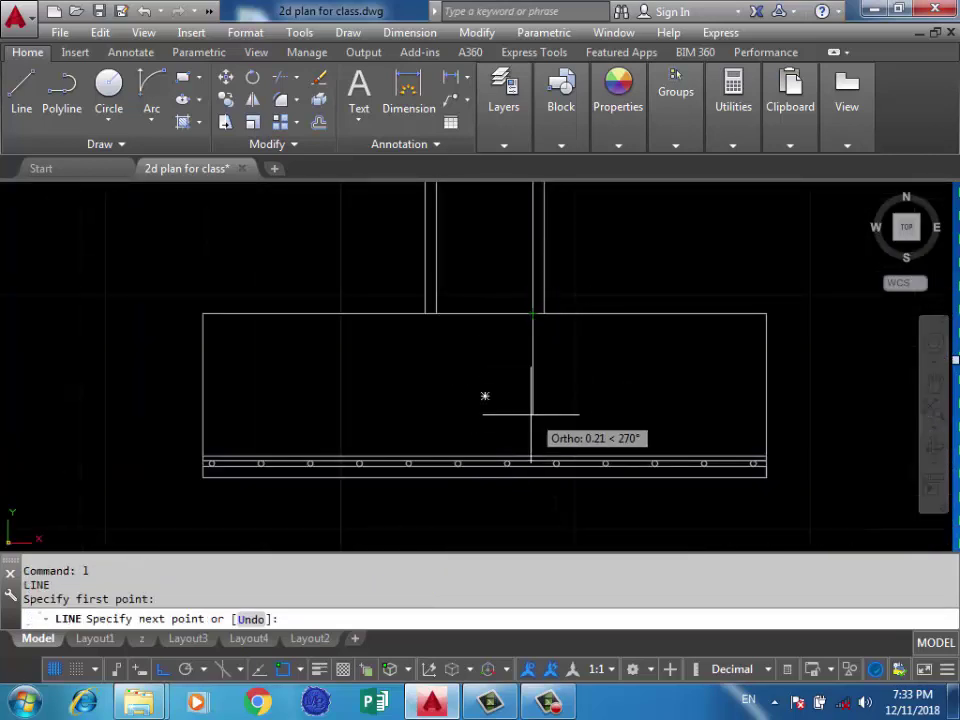
click(533, 420)
key(Return)
key(Return)
Check the object snap settings, then run the left column bar down to the footing bars
click(435, 313)
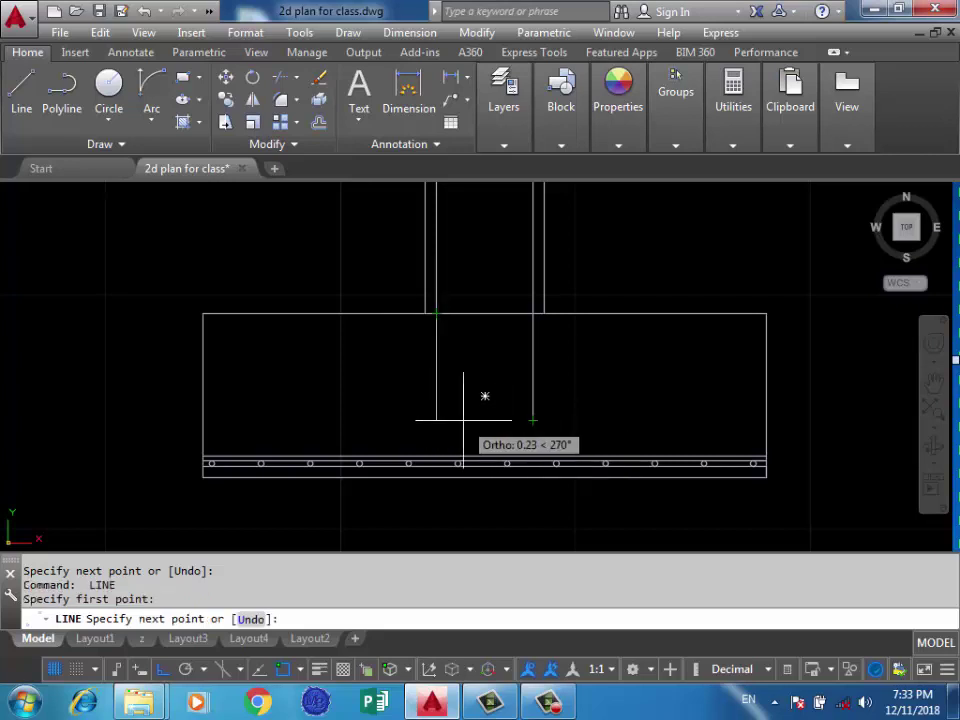
scroll(430, 418, up, 2)
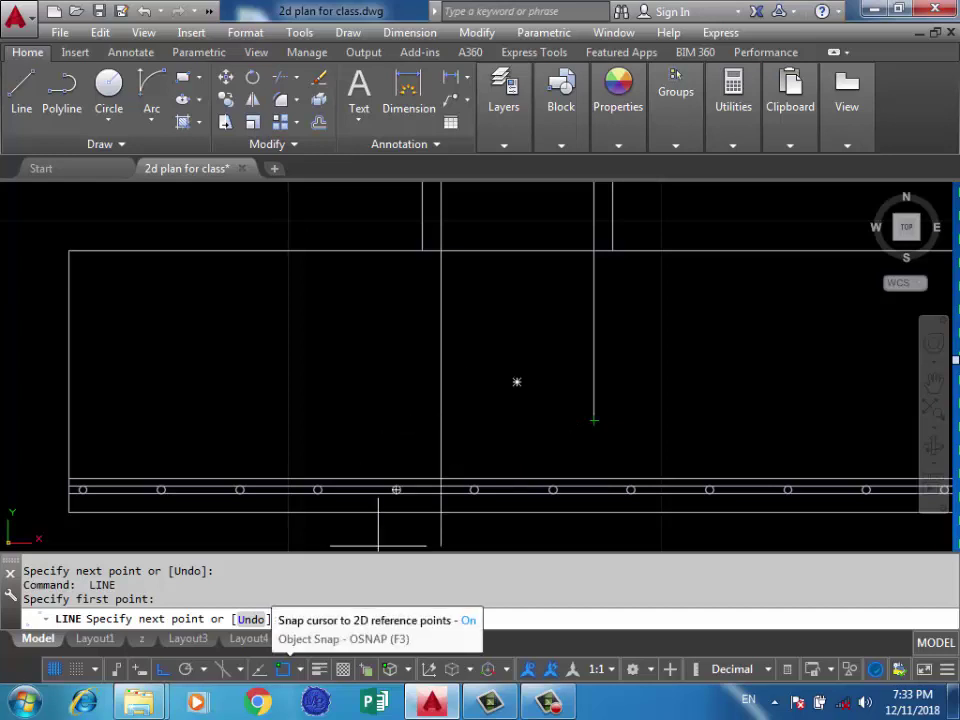
click(297, 669)
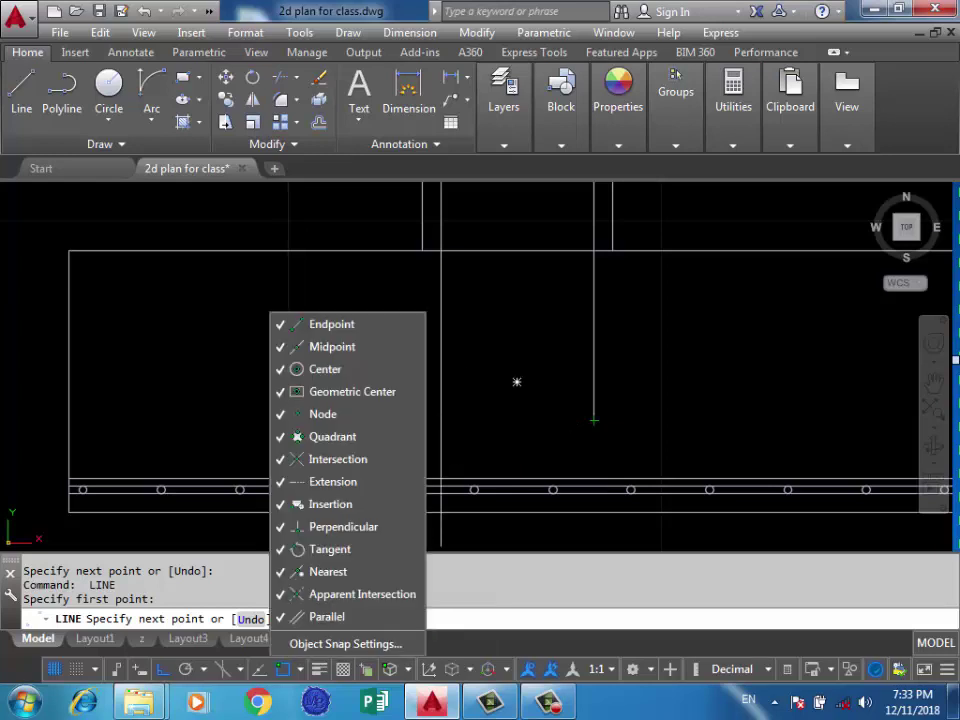
click(352, 639)
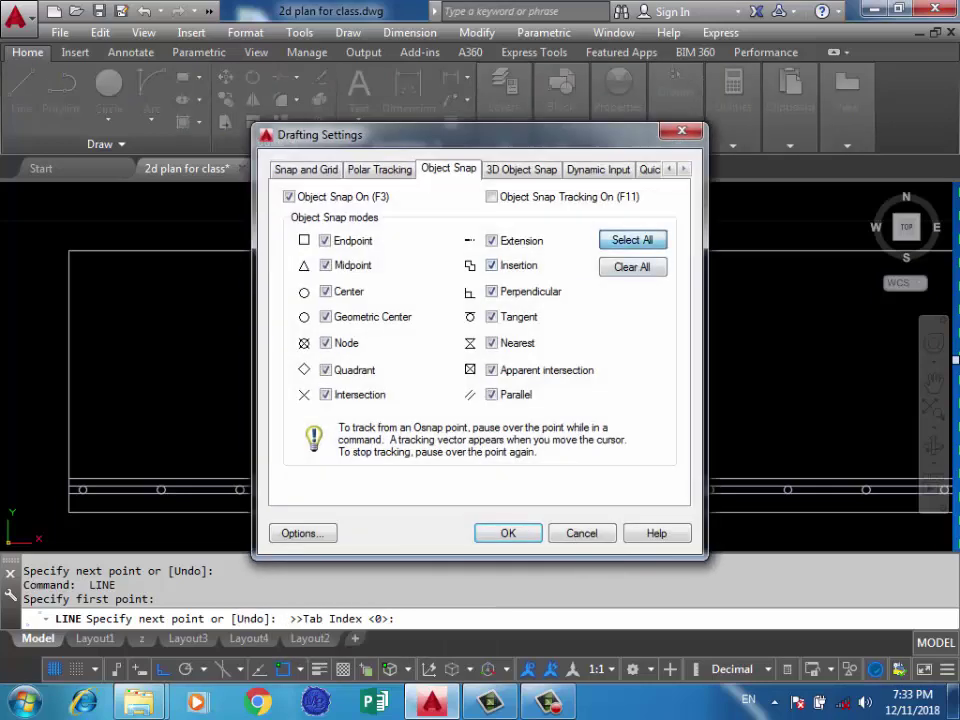
click(505, 532)
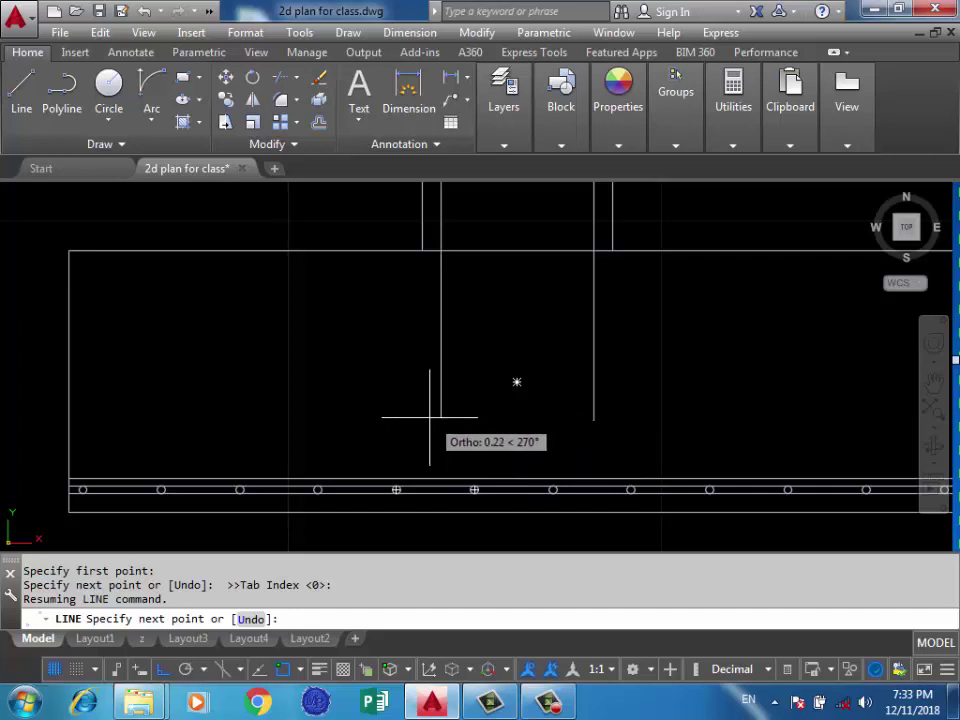
click(441, 478)
key(Return)
key(Return)
Draw a horizontal helper line between the bars, trim the left bar below it, then delete the helper
click(594, 420)
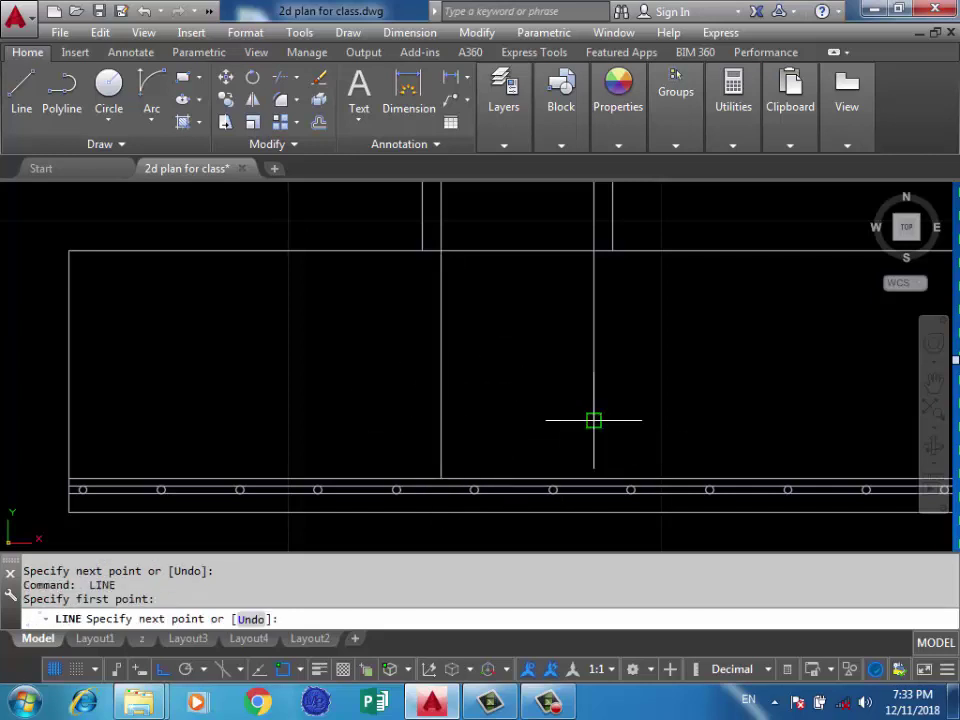
click(441, 420)
key(Return)
text(t)
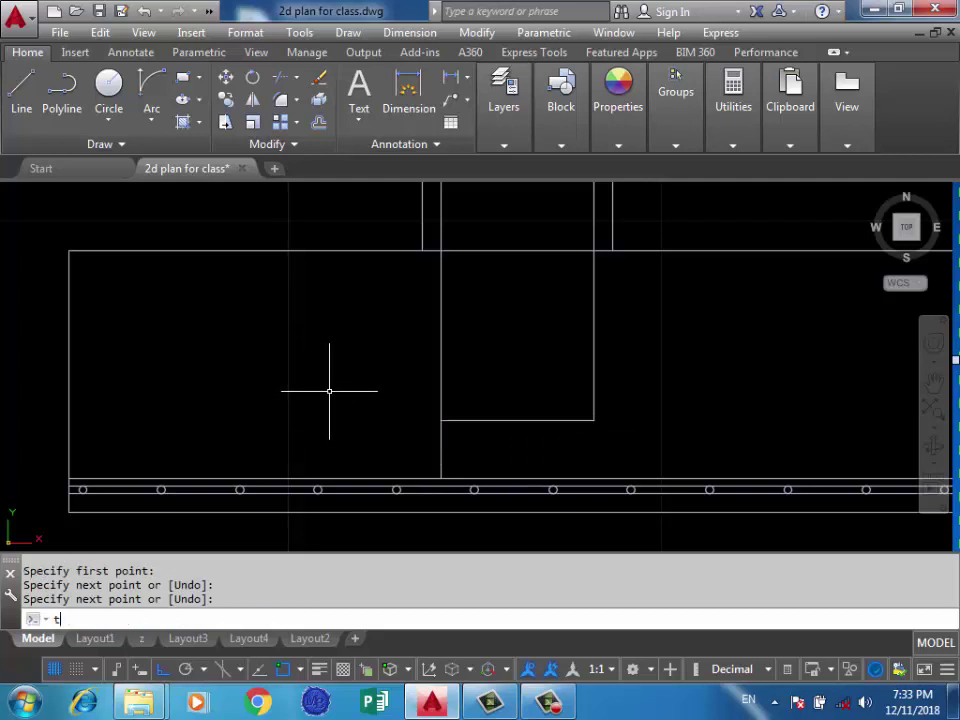
text(r)
key(Return)
key(Return)
click(407, 418)
click(461, 439)
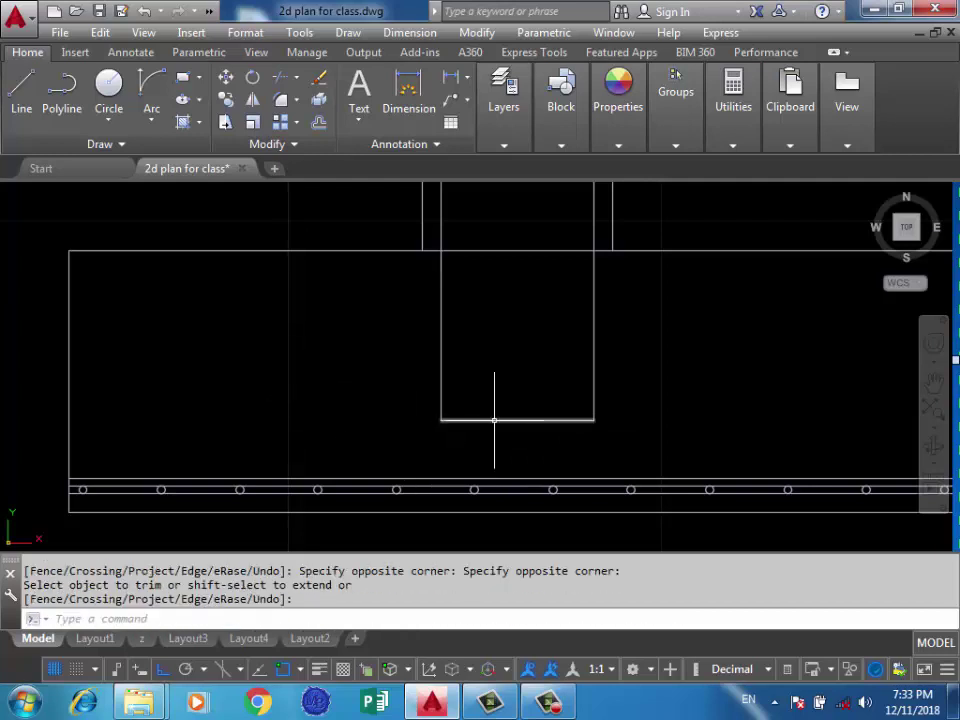
key(Escape)
click(494, 420)
key(Delete)
Draw a short 0.025 segment near the left bar's bottom, then cancel the line
scroll(407, 439, up, 2)
middle_drag(467, 413, 489, 425)
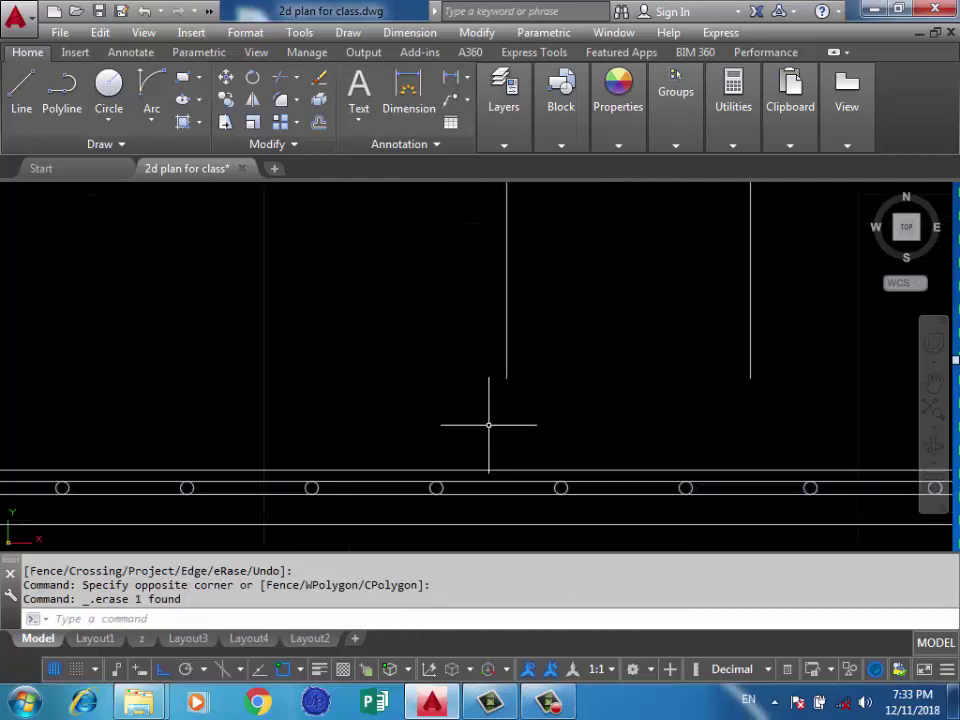
scroll(489, 425, up, 2)
text(l)
key(Return)
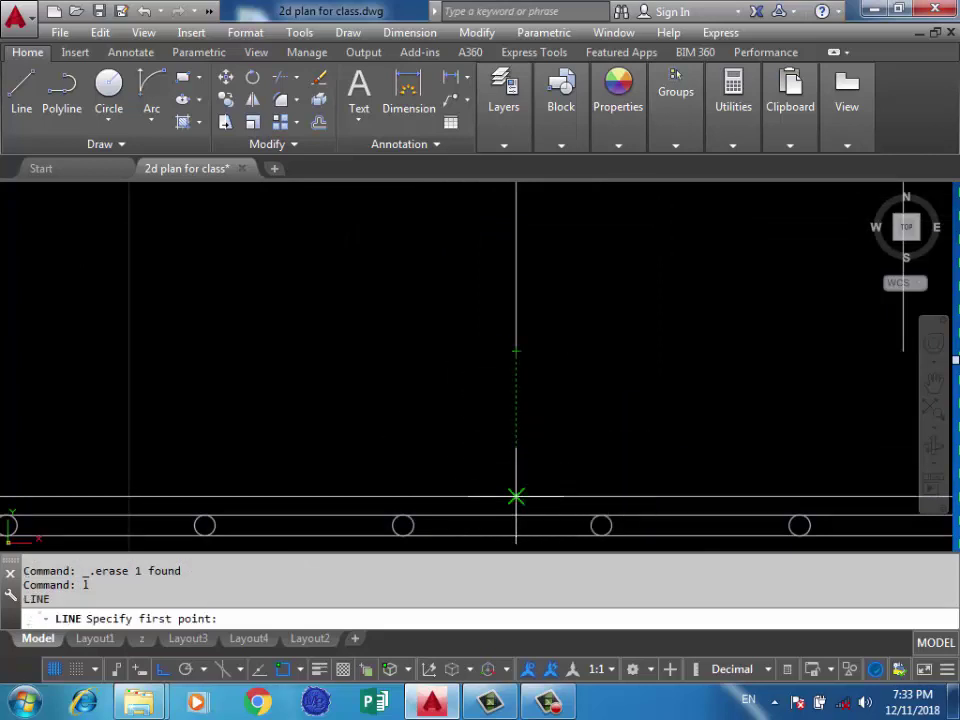
click(515, 497)
text(0.025)
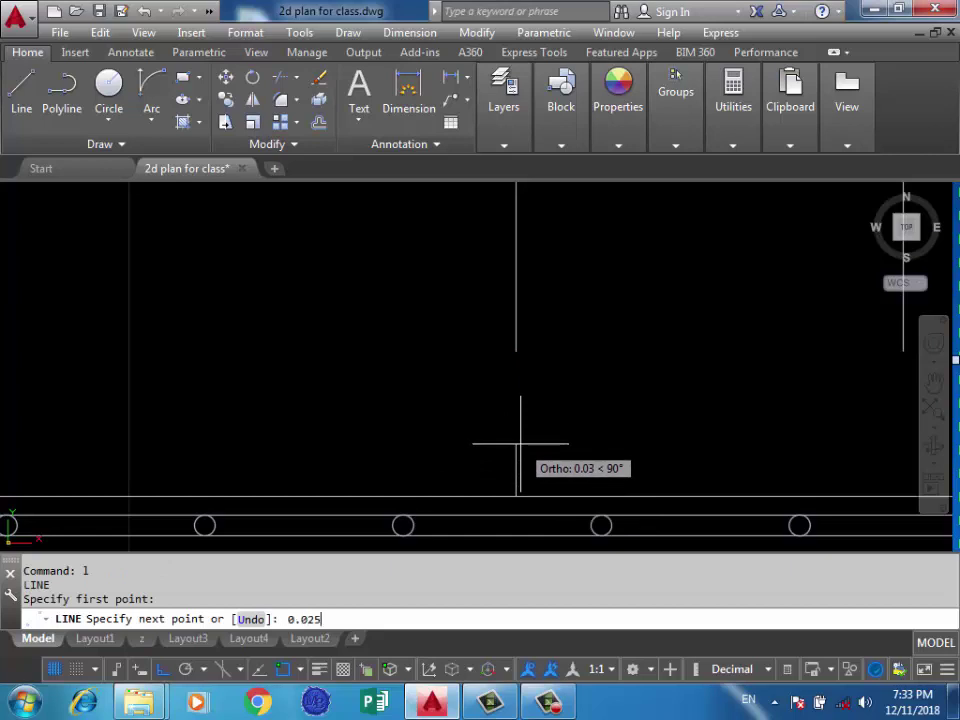
key(Return)
scroll(520, 444, down, 3)
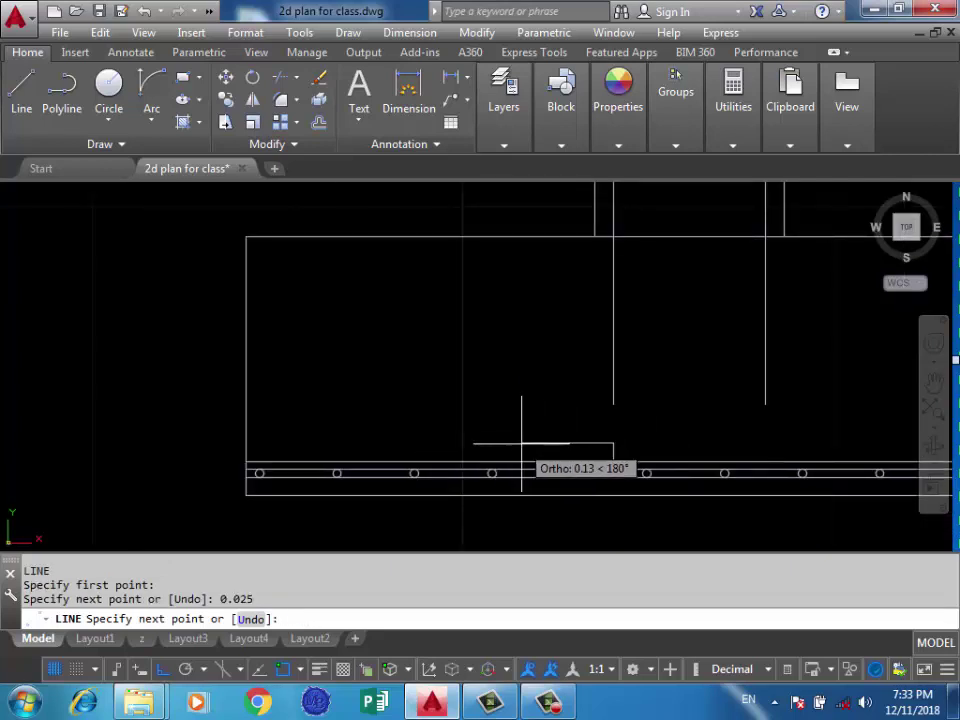
key(Escape)
Draw the left bar's horizontal hook leg 0.13 outward from its bottom end
scroll(600, 453, up, 5)
text(l)
key(Return)
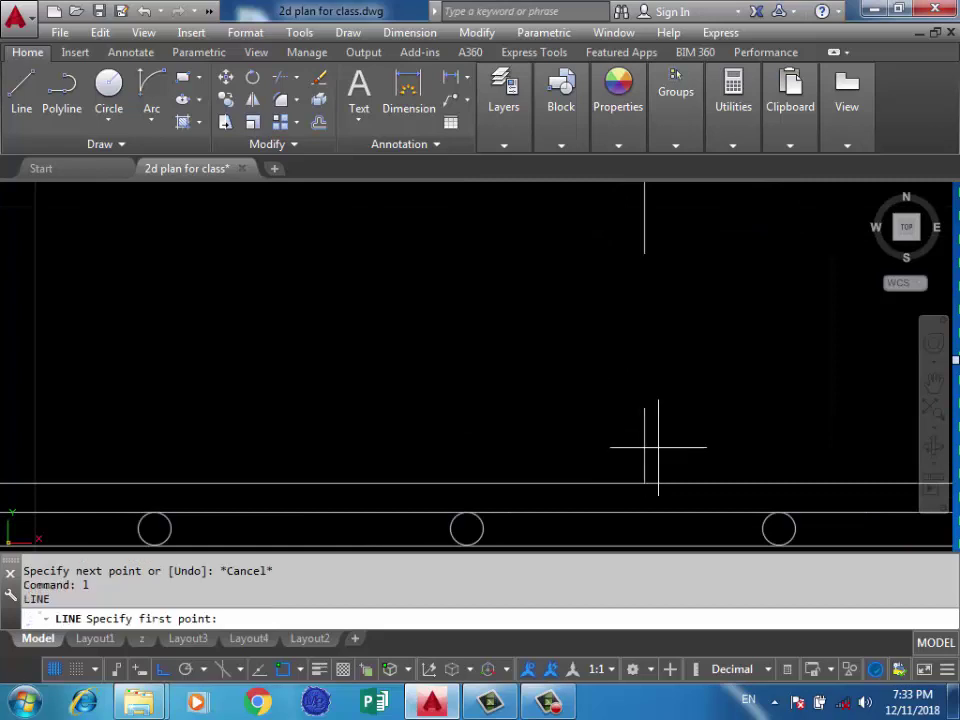
click(644, 459)
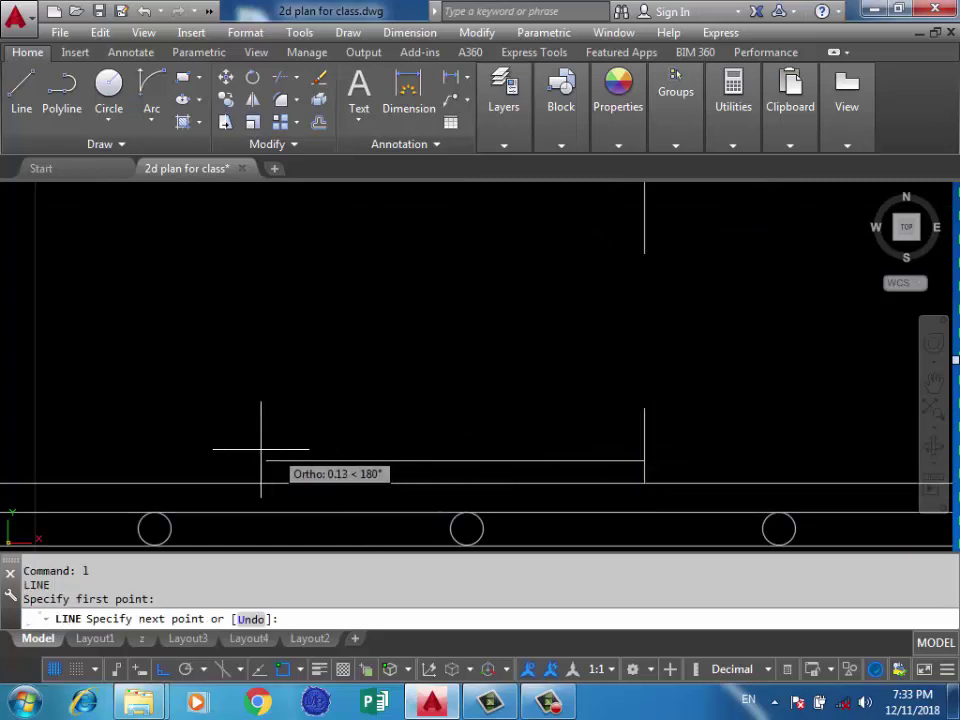
click(161, 461)
key(Return)
Mirror the hook leg across a vertical axis midway between the bars, keeping the original
scroll(161, 461, down, 4)
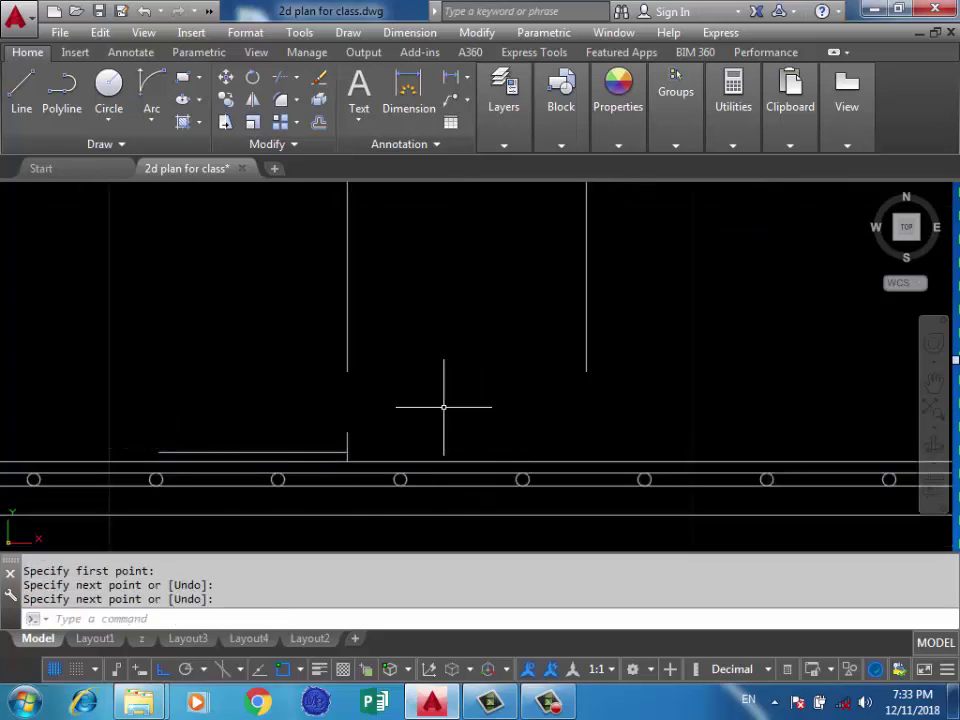
text(mi)
key(Return)
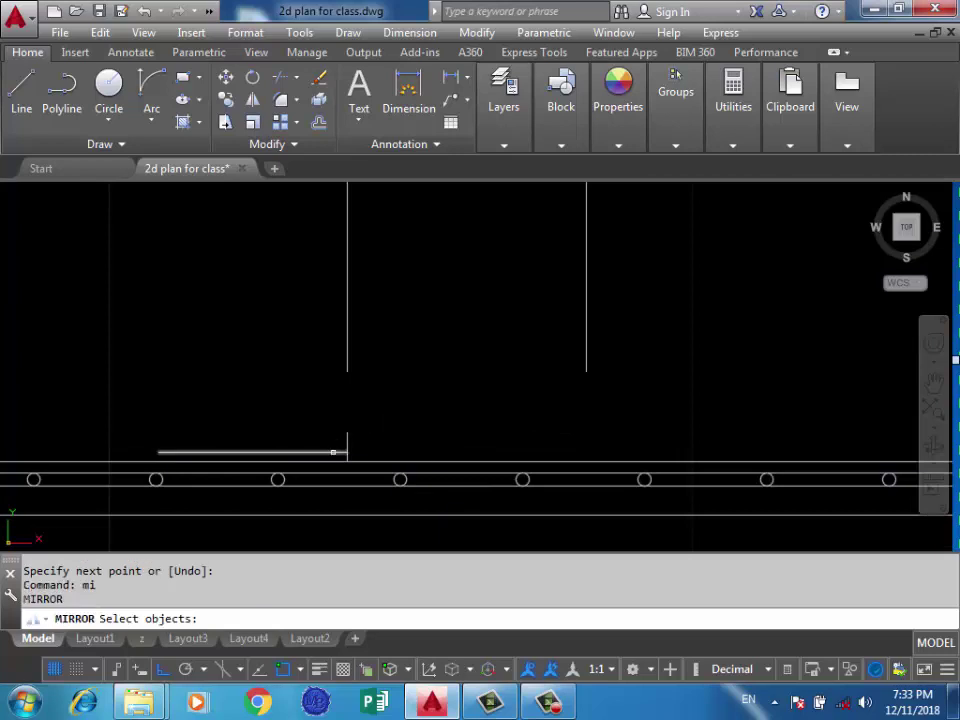
click(333, 452)
key(Return)
scroll(463, 378, down, 2)
click(467, 236)
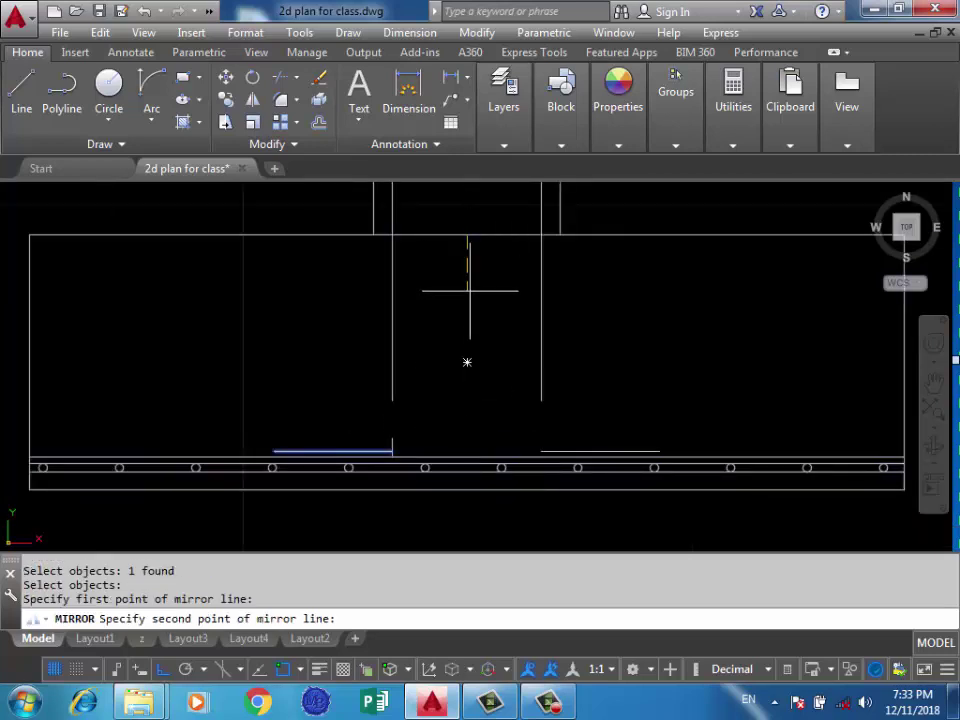
click(469, 310)
key(Return)
Delete the leftover short vertical tick and view the whole footing section
scroll(575, 443, up, 4)
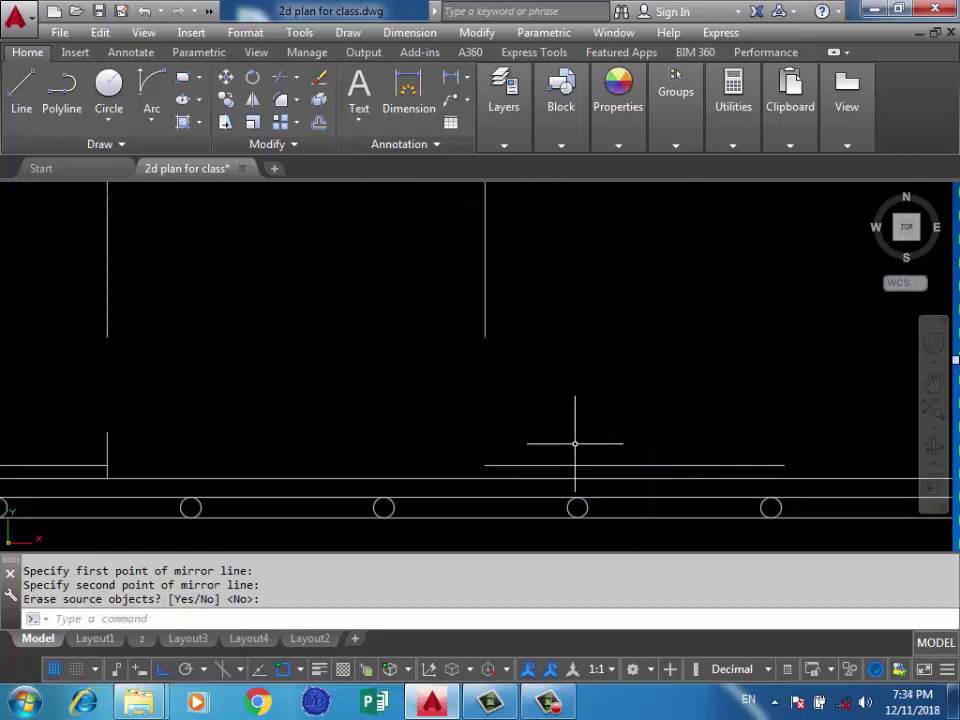
scroll(541, 441, down, 5)
scroll(471, 407, up, 1)
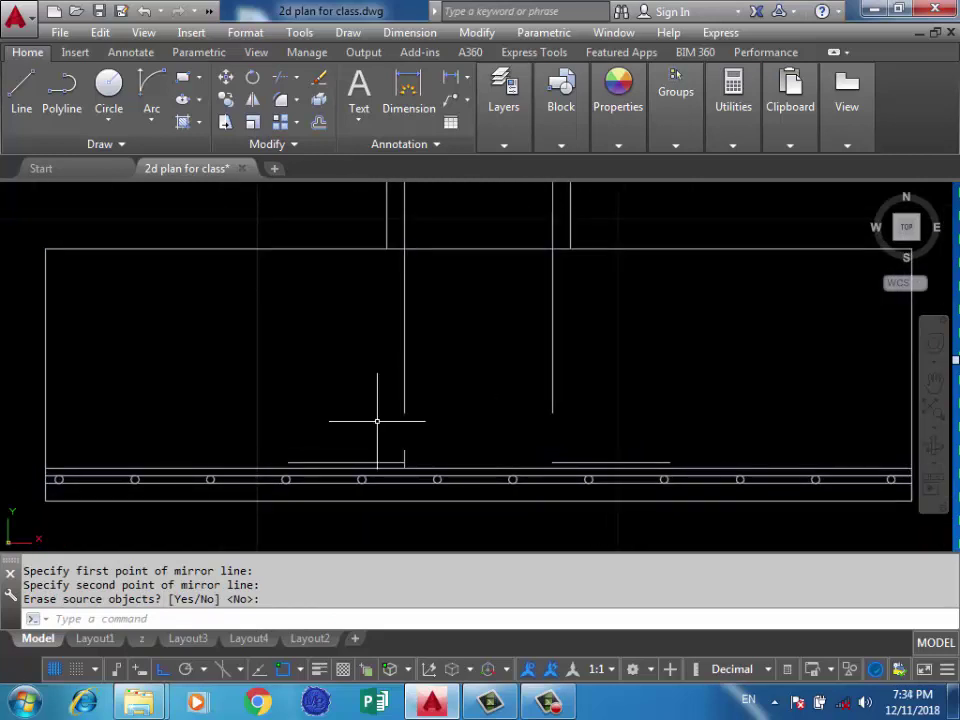
scroll(377, 421, up, 2)
click(441, 441)
click(425, 420)
key(Delete)
scroll(430, 420, down, 2)
middle_drag(460, 411, 478, 442)
key(Return)
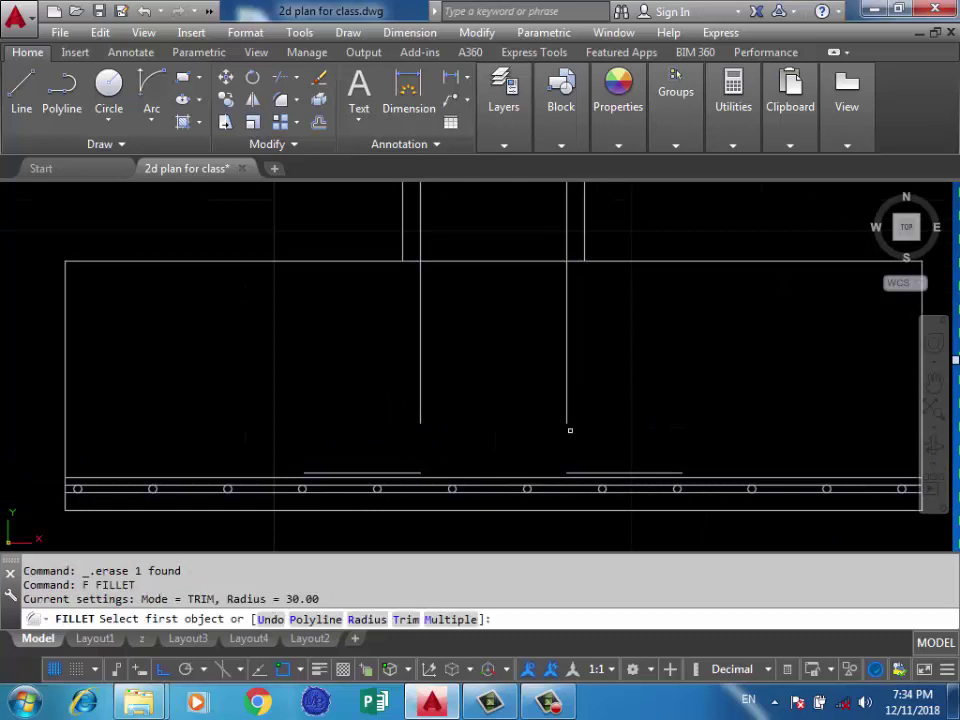
text(r)
key(Return)
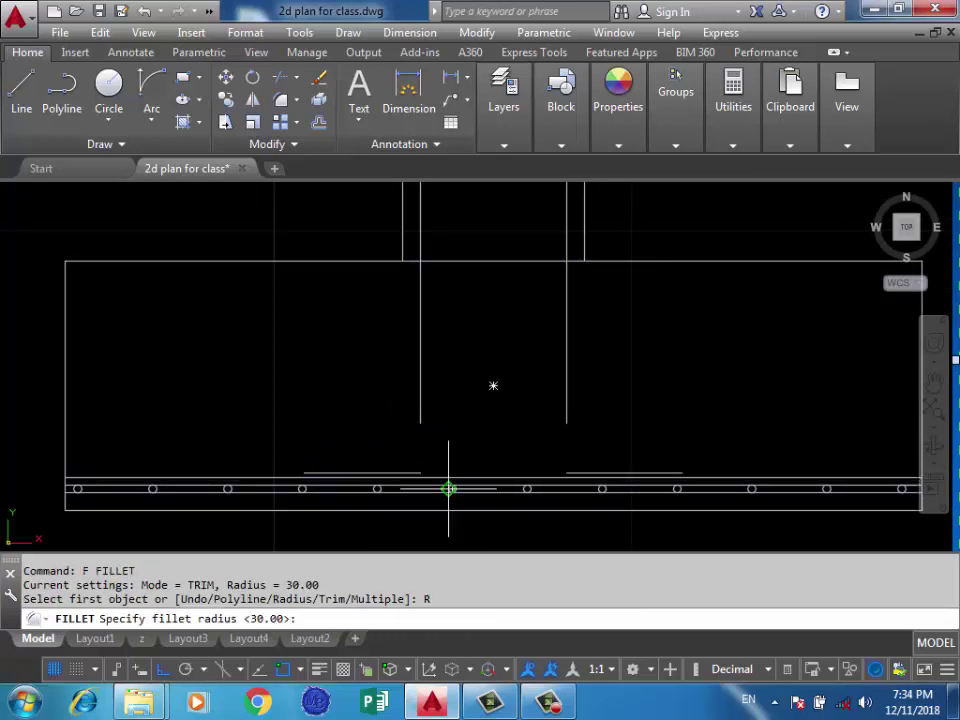
key(Return)
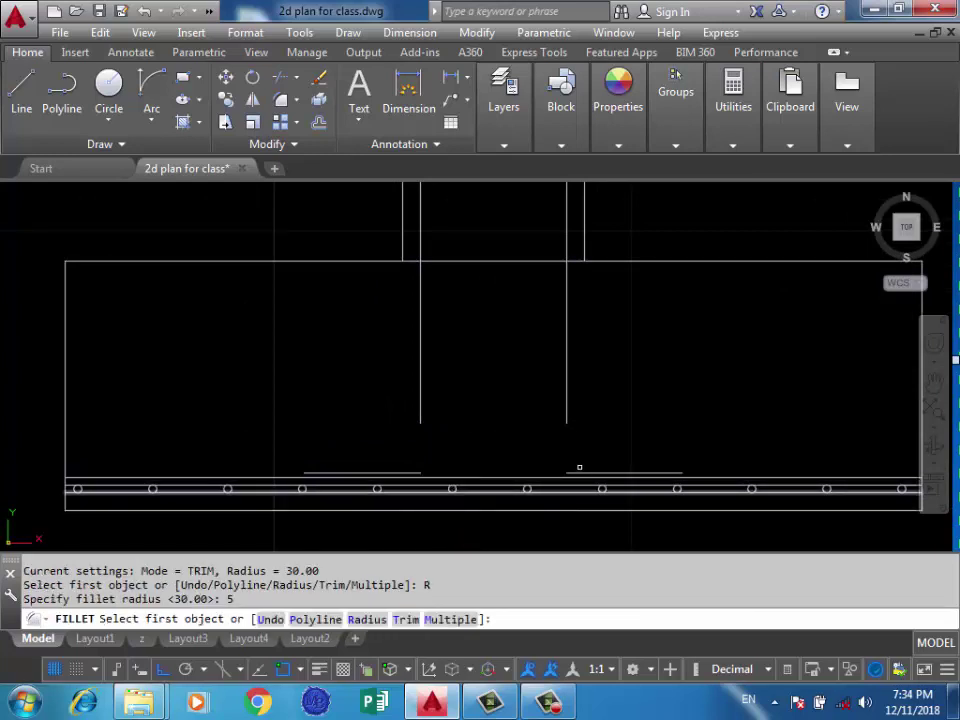
click(580, 471)
click(566, 418)
key(Return)
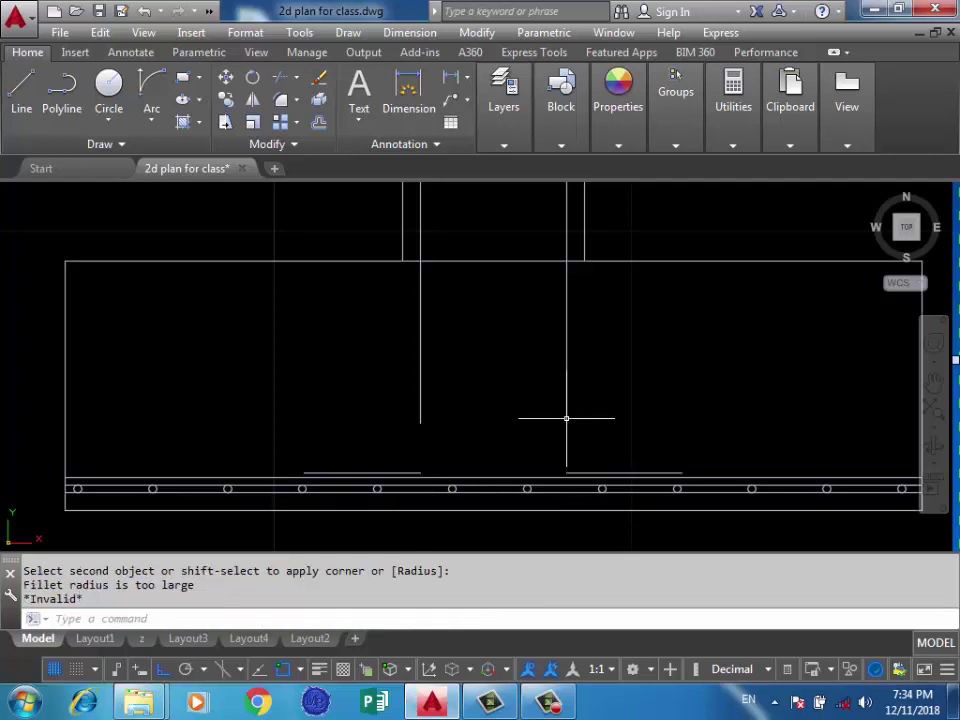
key(Return)
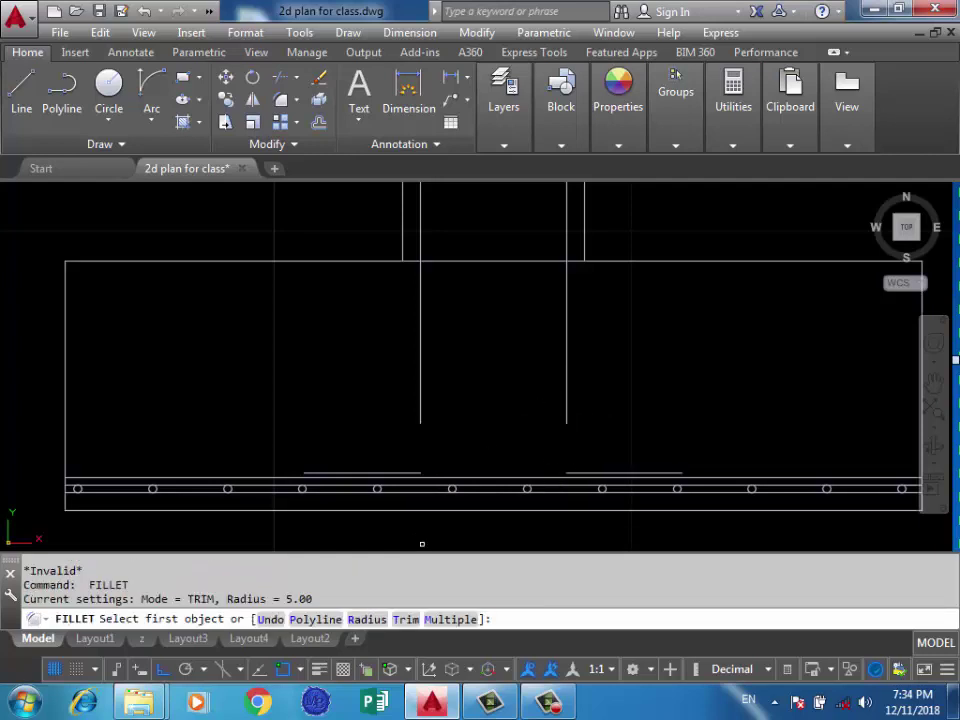
text(R)
key(Return)
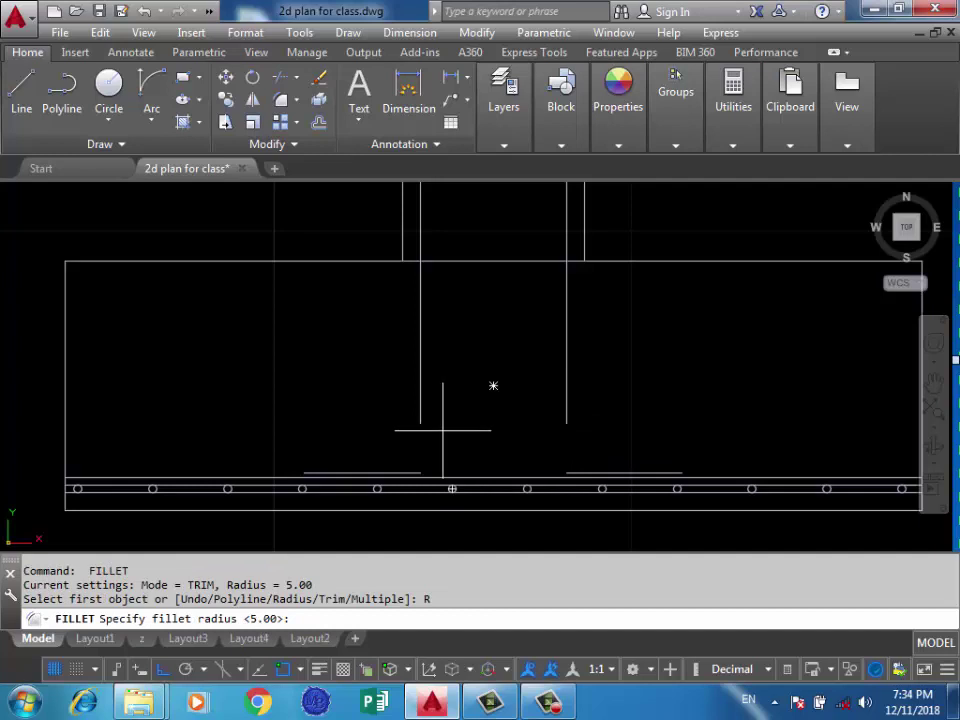
key(Return)
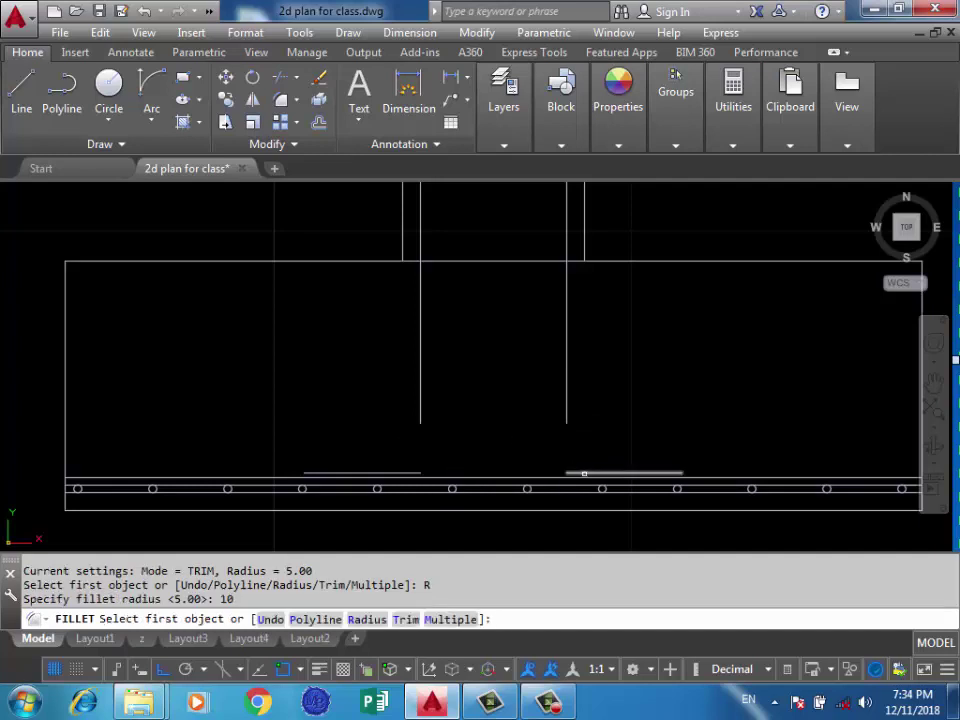
click(584, 473)
click(566, 411)
click(566, 411)
click(310, 434)
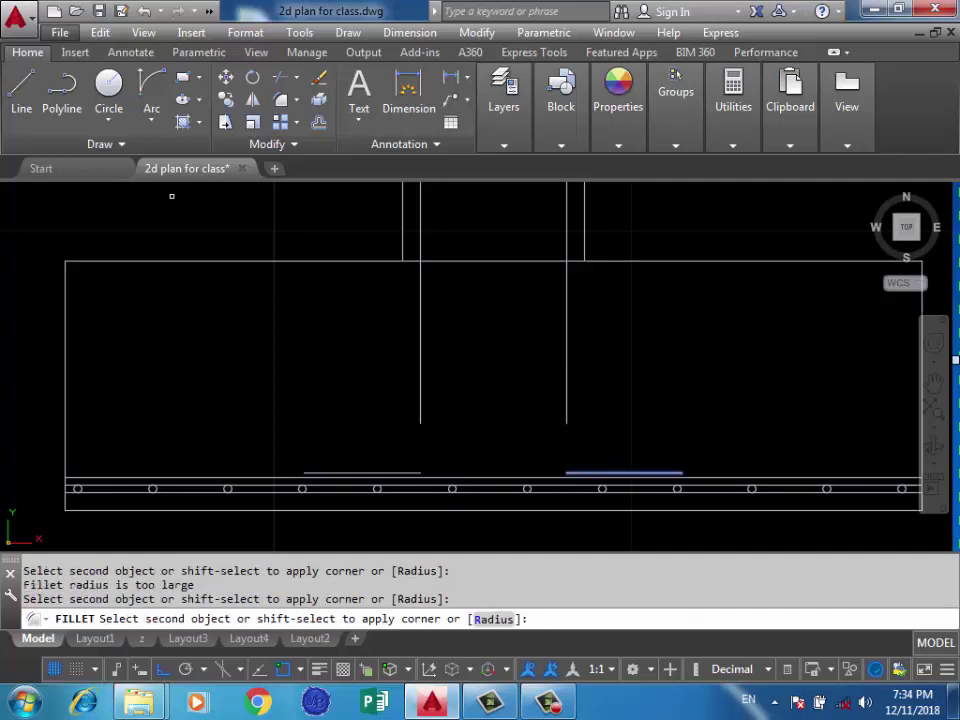
click(120, 450)
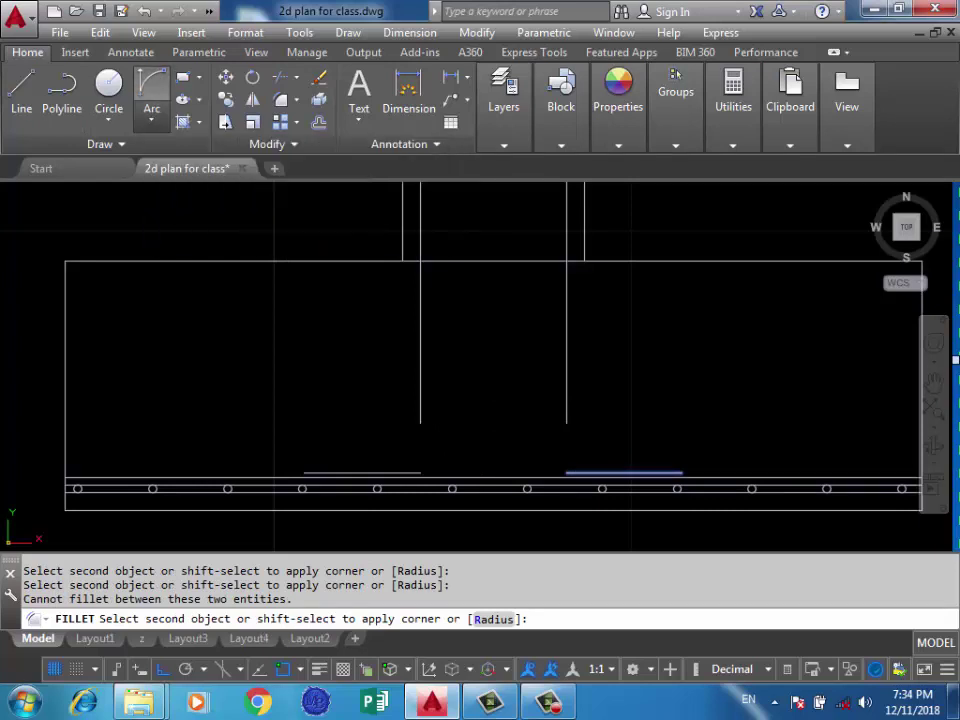
click(151, 118)
click(110, 263)
Draw an arc bend joining the right column bar to its hook leg and trim the corner behind it
scroll(589, 462, up, 4)
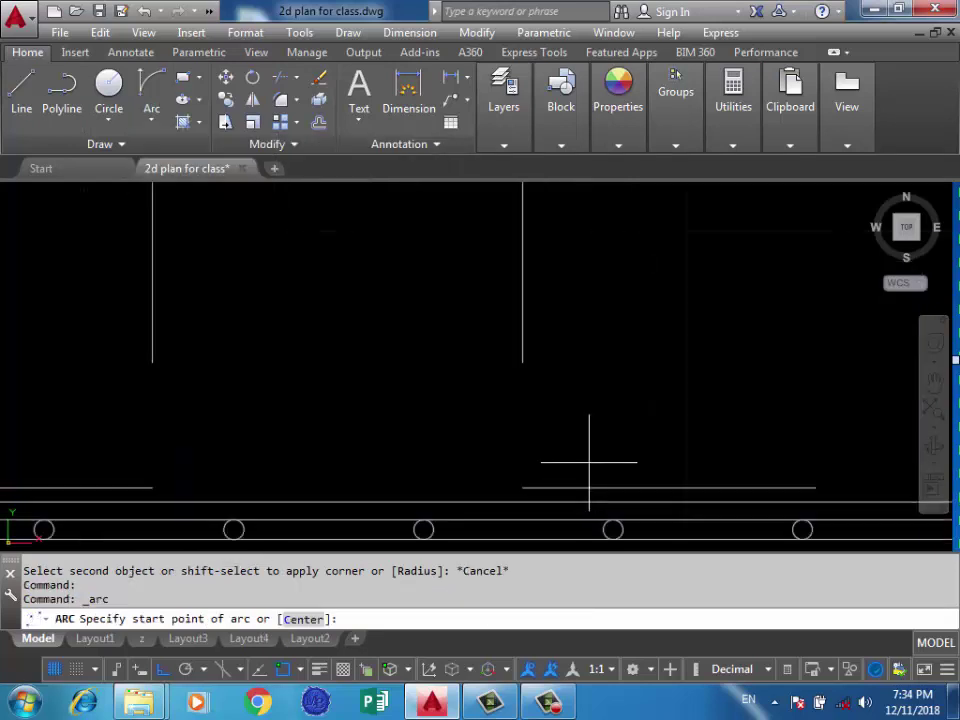
click(616, 487)
click(522, 362)
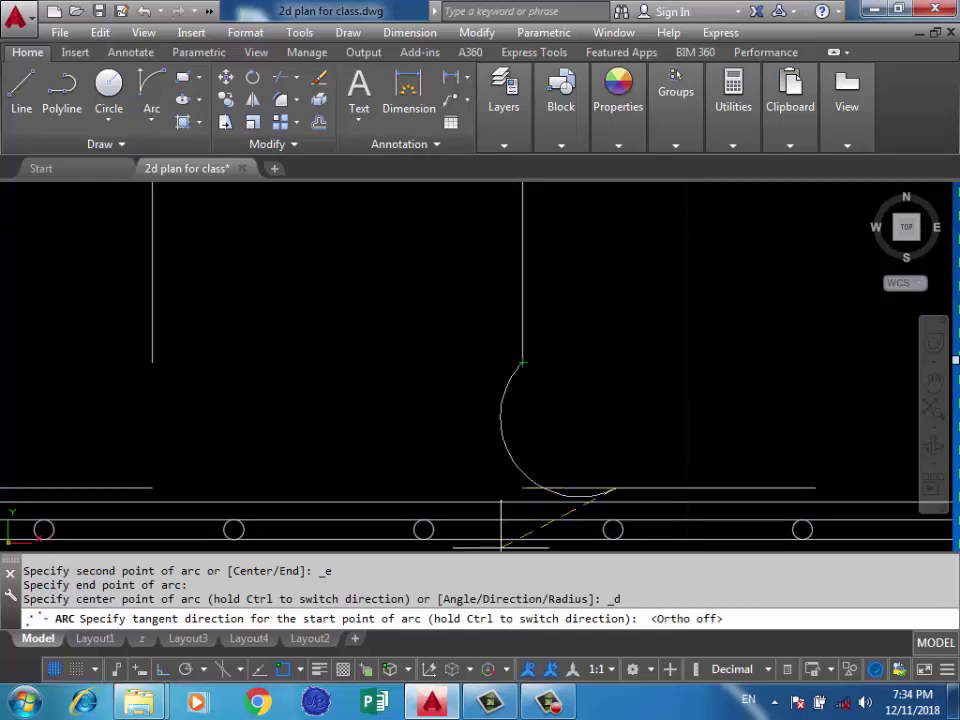
click(478, 460)
text(t)
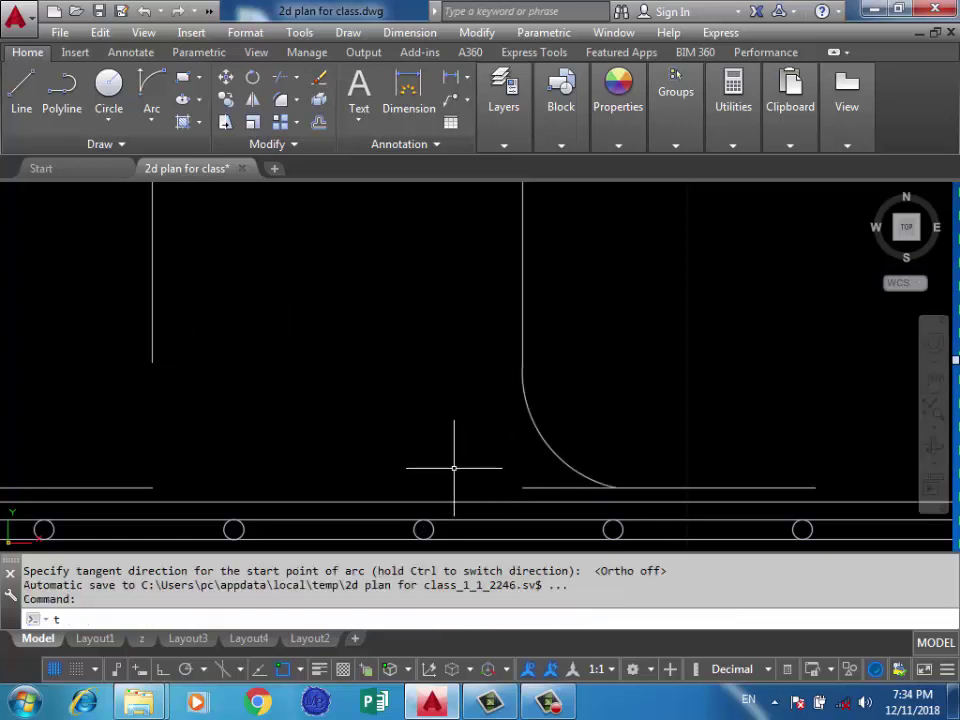
text(r)
key(Return)
key(Return)
drag(531, 492, 540, 480)
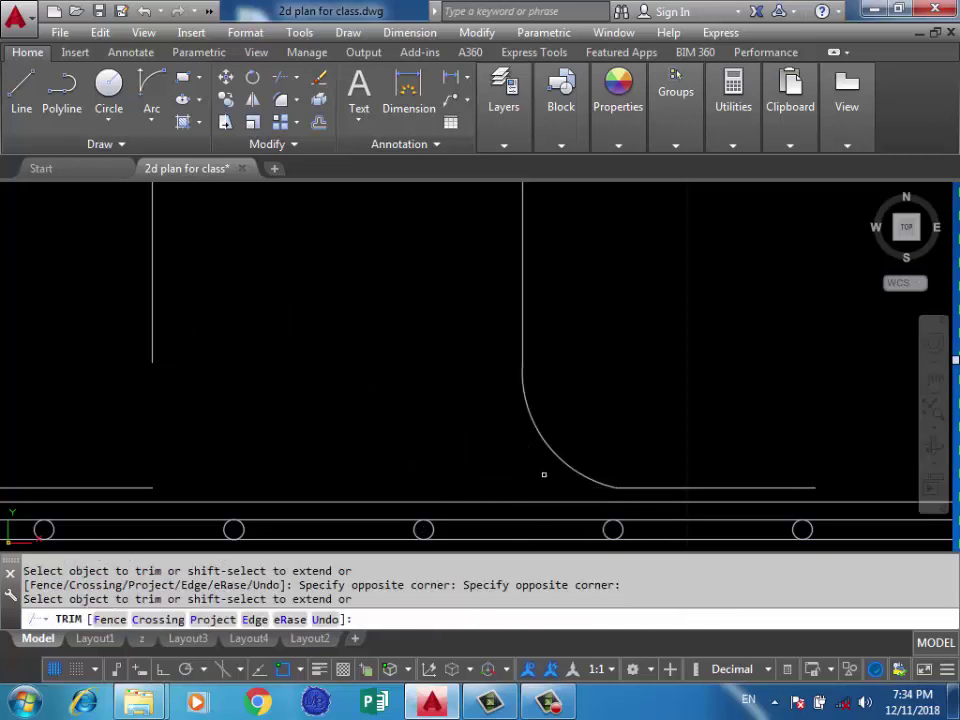
scroll(544, 474, down, 3)
key(Return)
Mirror the hook arc onto the left bar about a vertical line, keeping the source
text(mi)
key(Return)
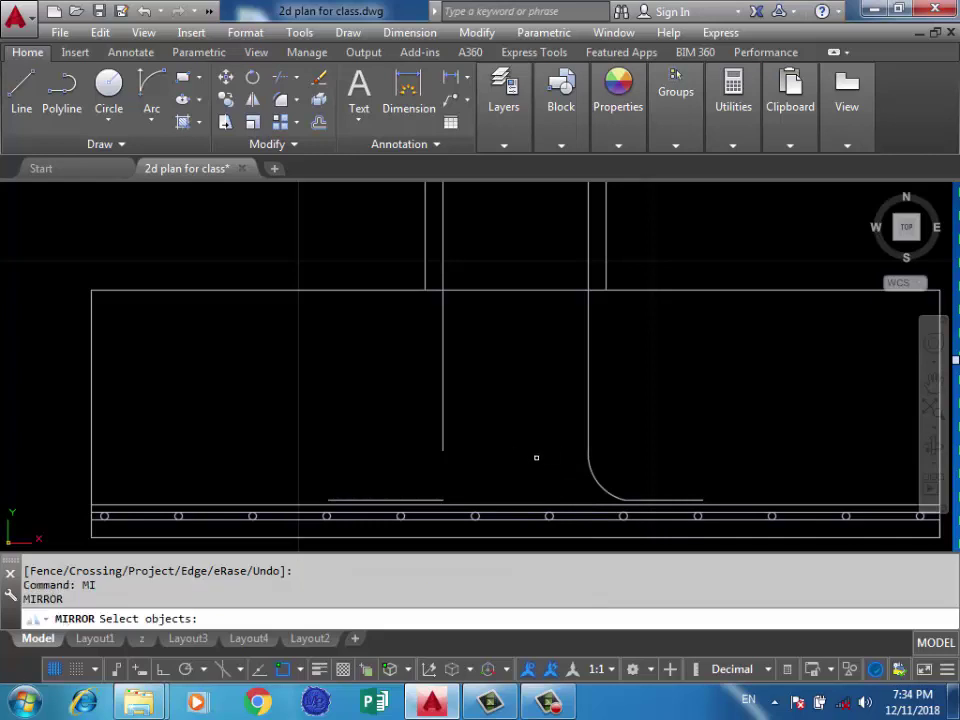
click(597, 485)
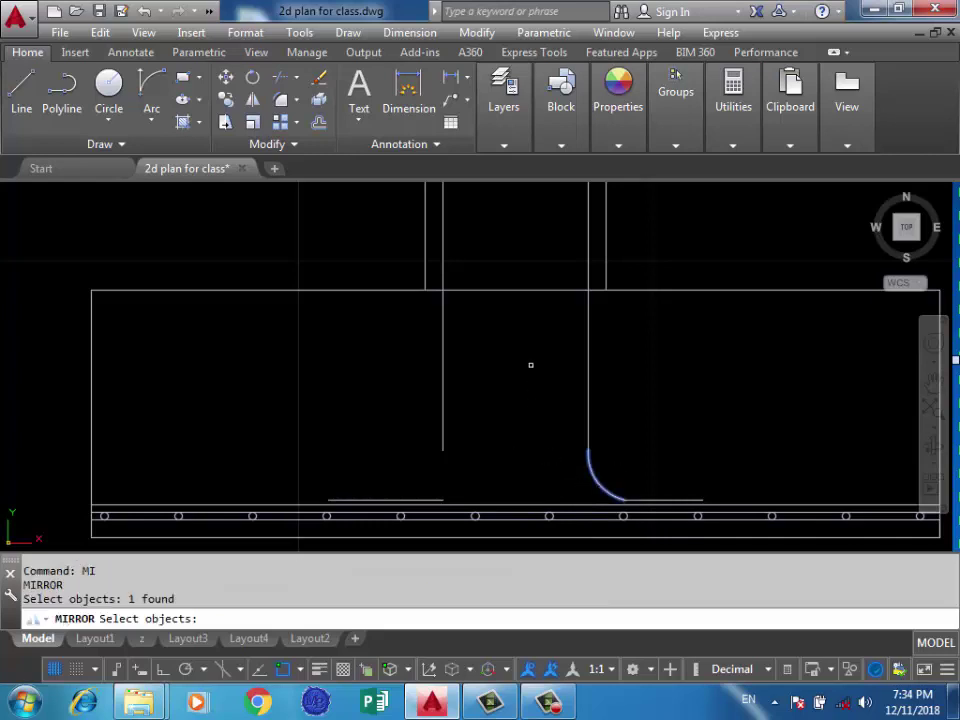
key(Return)
click(516, 292)
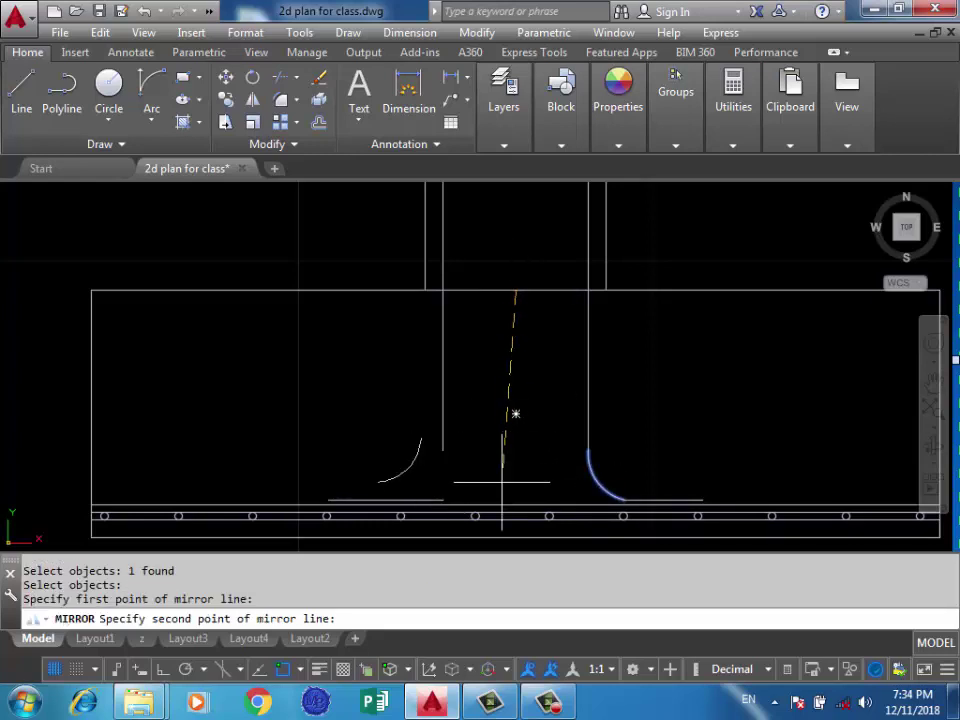
key(F8)
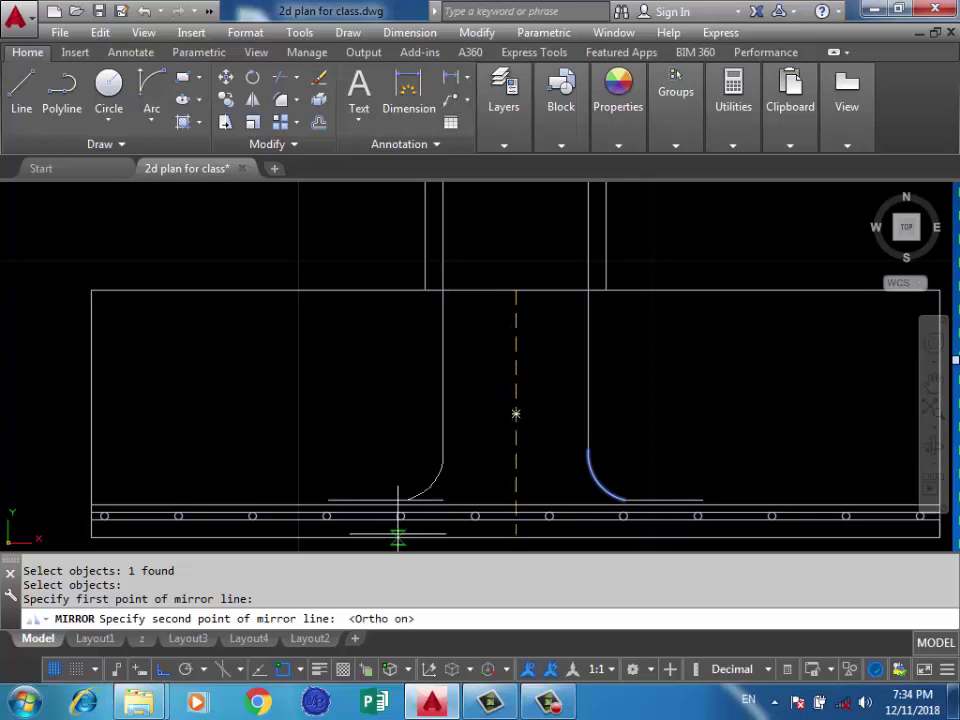
click(515, 413)
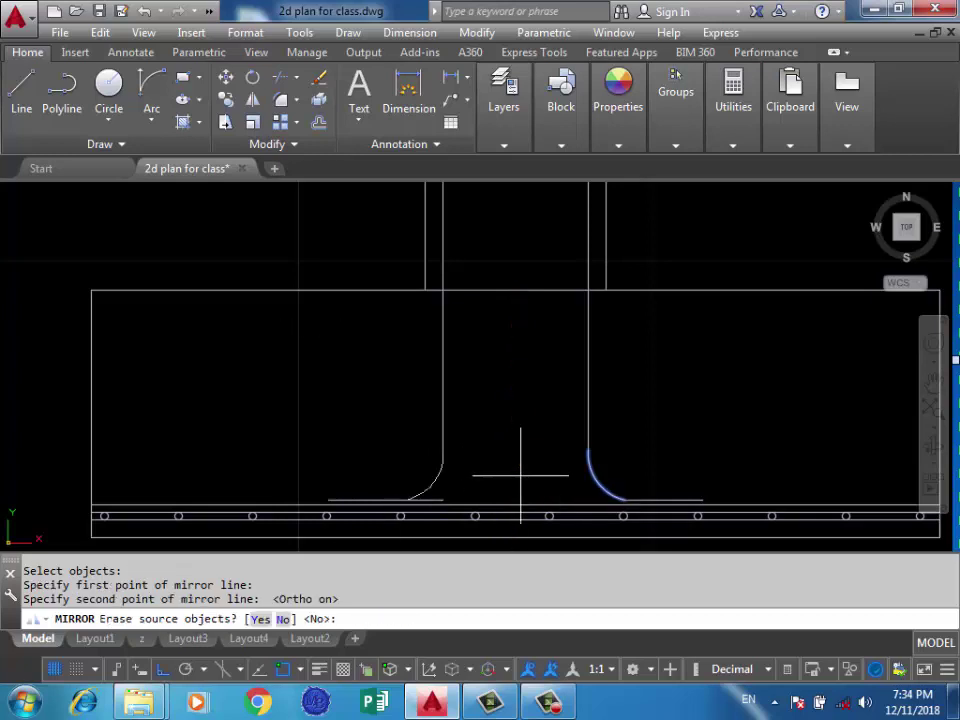
key(Return)
Trim the leftover line segment past the new left hook
middle_drag(395, 450, 459, 432)
text(tr)
key(Return)
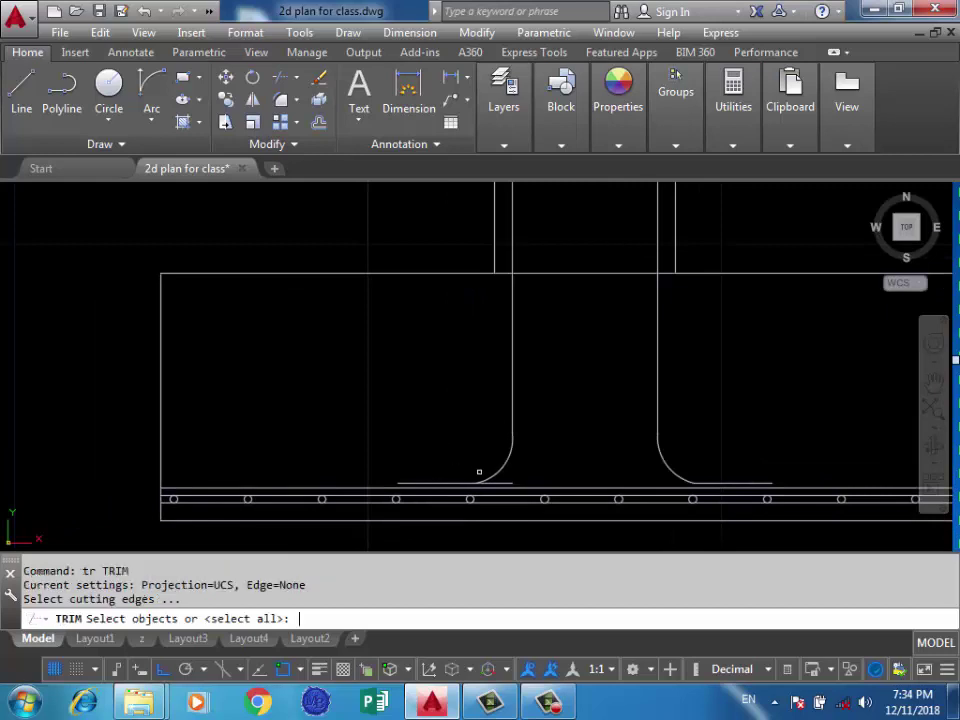
key(Return)
scroll(480, 485, up, 5)
click(477, 483)
Draw a horizontal tie line between the column bars just above the footing
key(Return)
scroll(504, 435, down, 5)
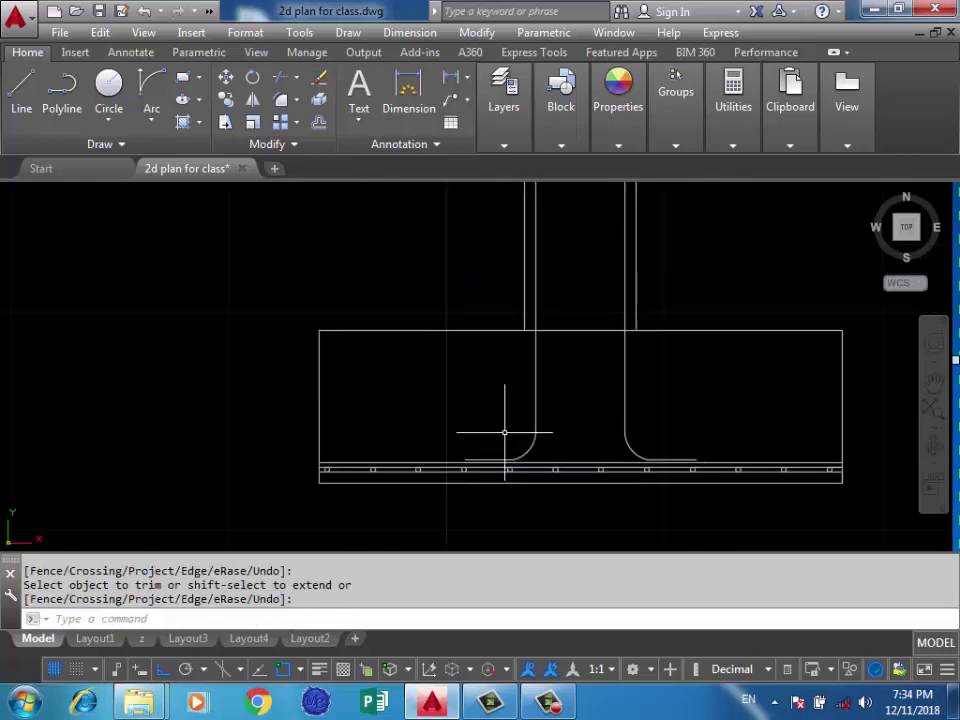
scroll(504, 440, down, 3)
middle_drag(530, 343, 500, 390)
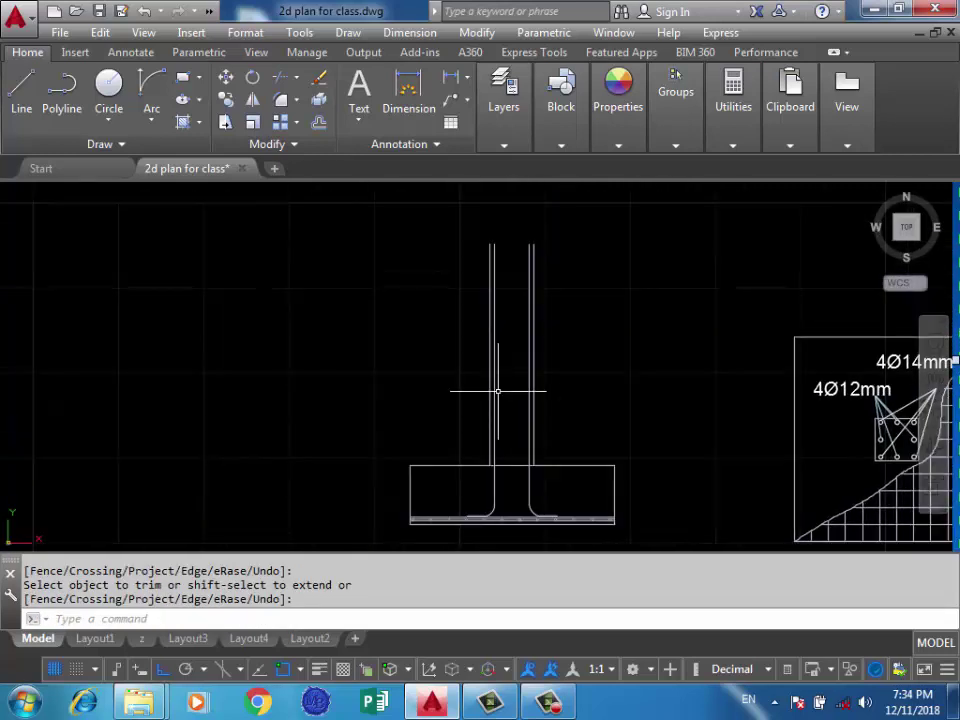
scroll(500, 388, down, 5)
scroll(530, 360, down, 4)
scroll(577, 395, down, 2)
middle_drag(676, 200, 640, 315)
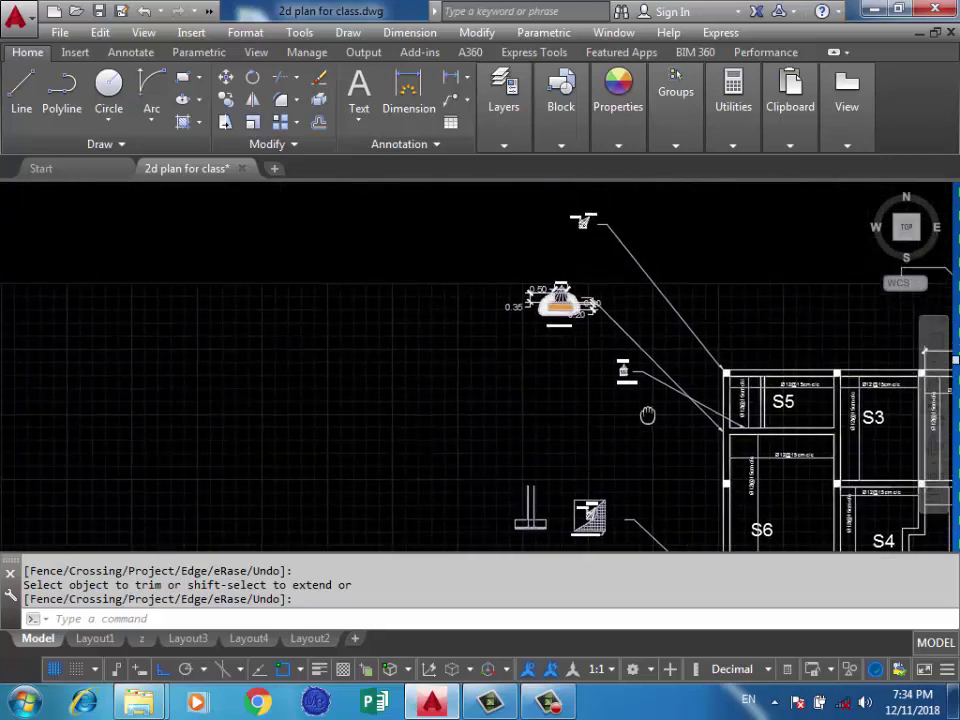
scroll(589, 336, up, 5)
scroll(596, 264, down, 4)
scroll(596, 370, up, 5)
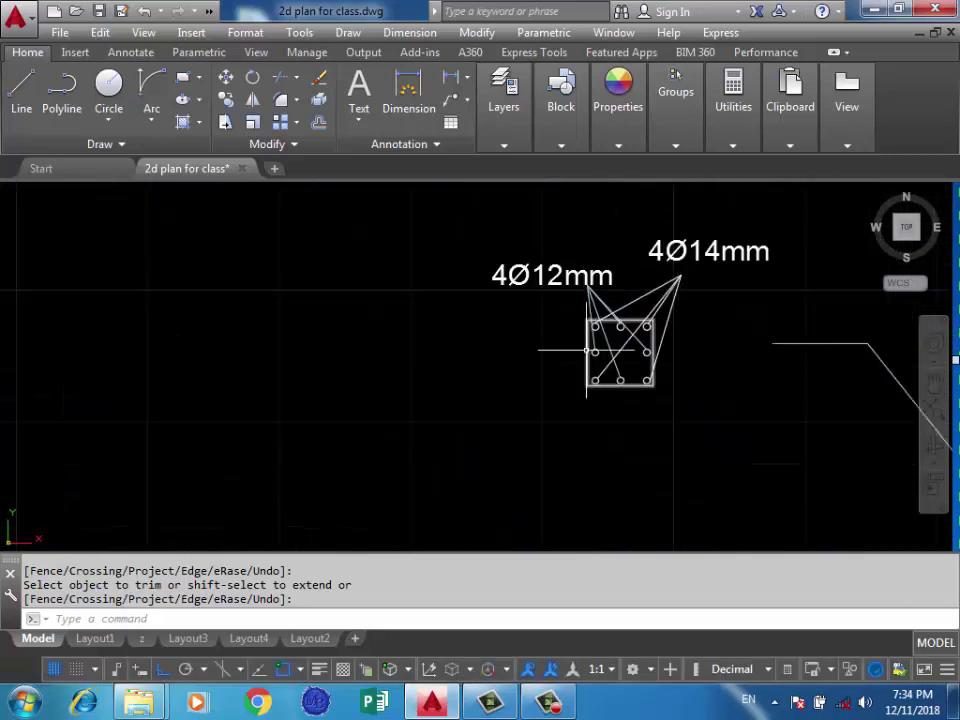
scroll(700, 300, down, 4)
scroll(634, 444, down, 2)
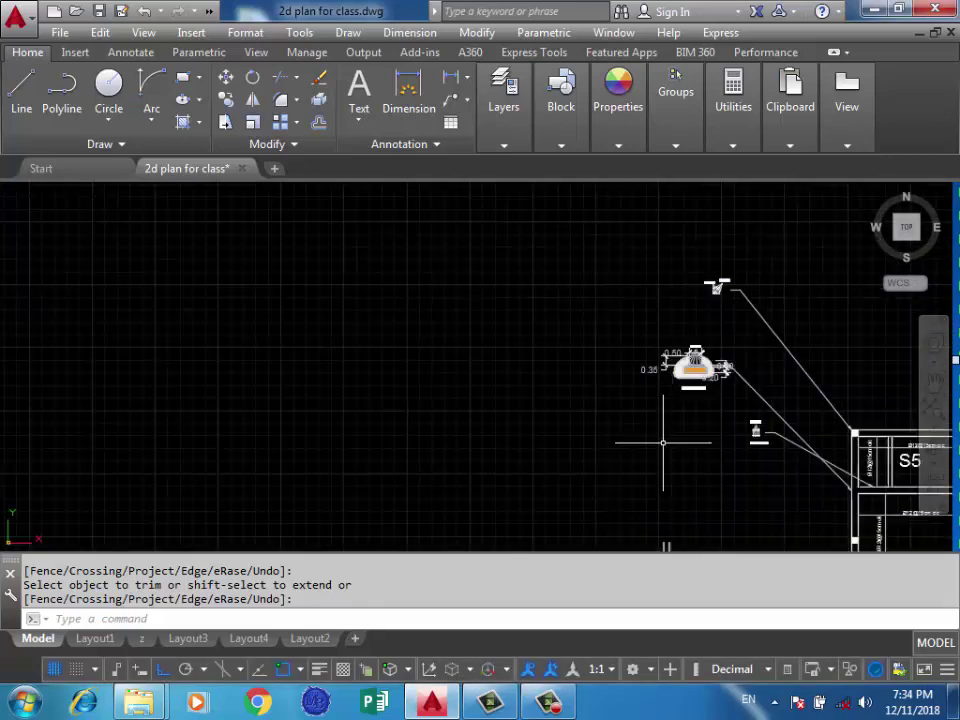
middle_drag(634, 444, 675, 418)
scroll(694, 403, up, 5)
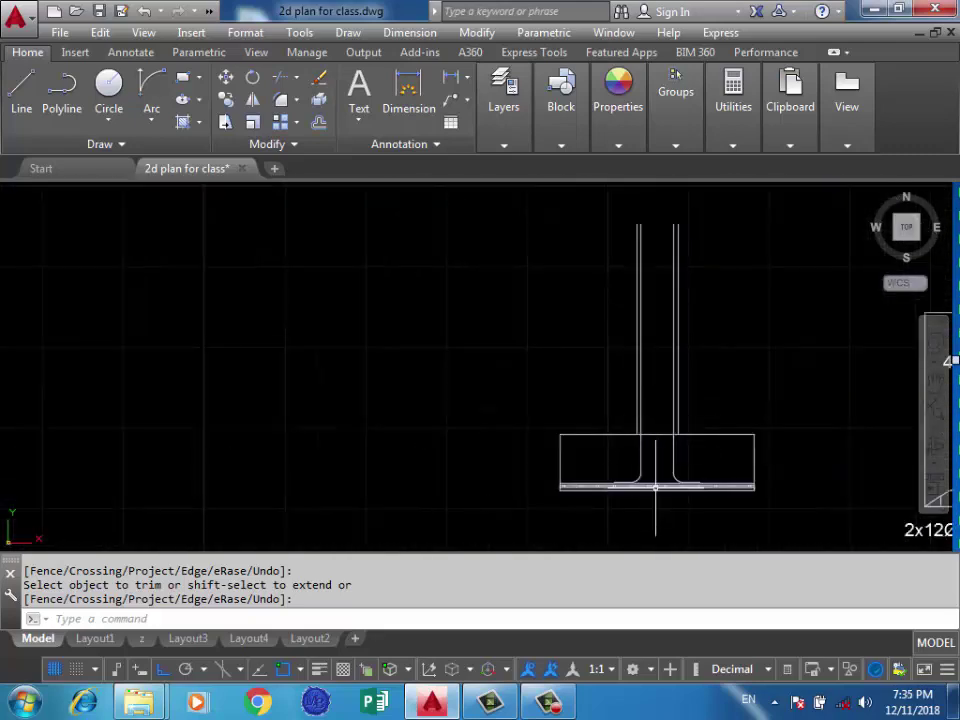
scroll(670, 450, up, 3)
scroll(610, 370, down, 1)
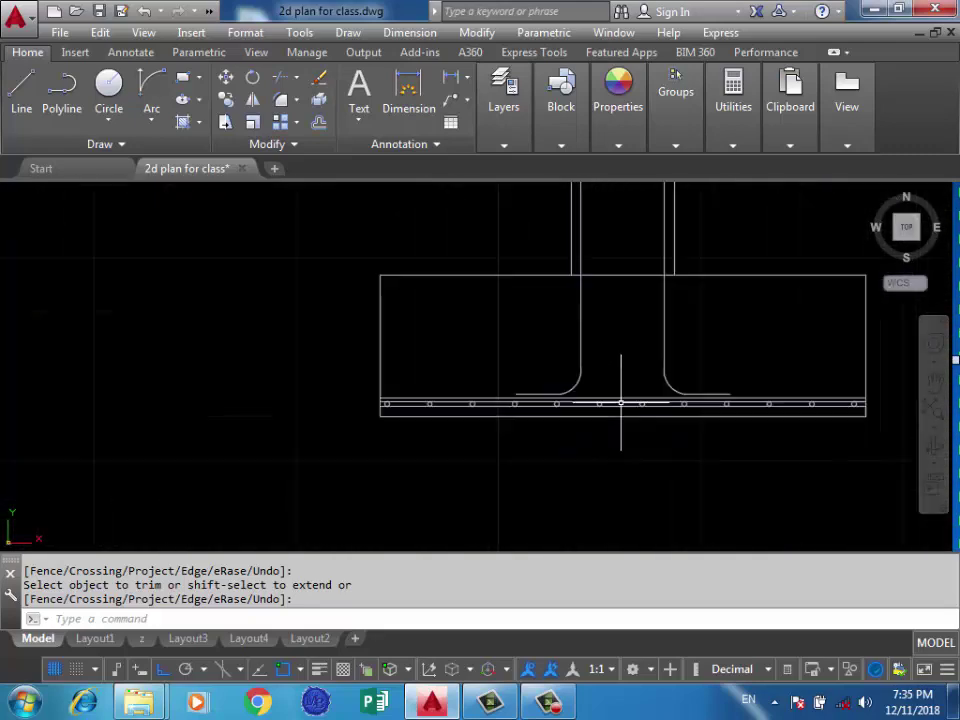
scroll(621, 407, up, 3)
scroll(574, 399, down, 1)
scroll(435, 396, up, 4)
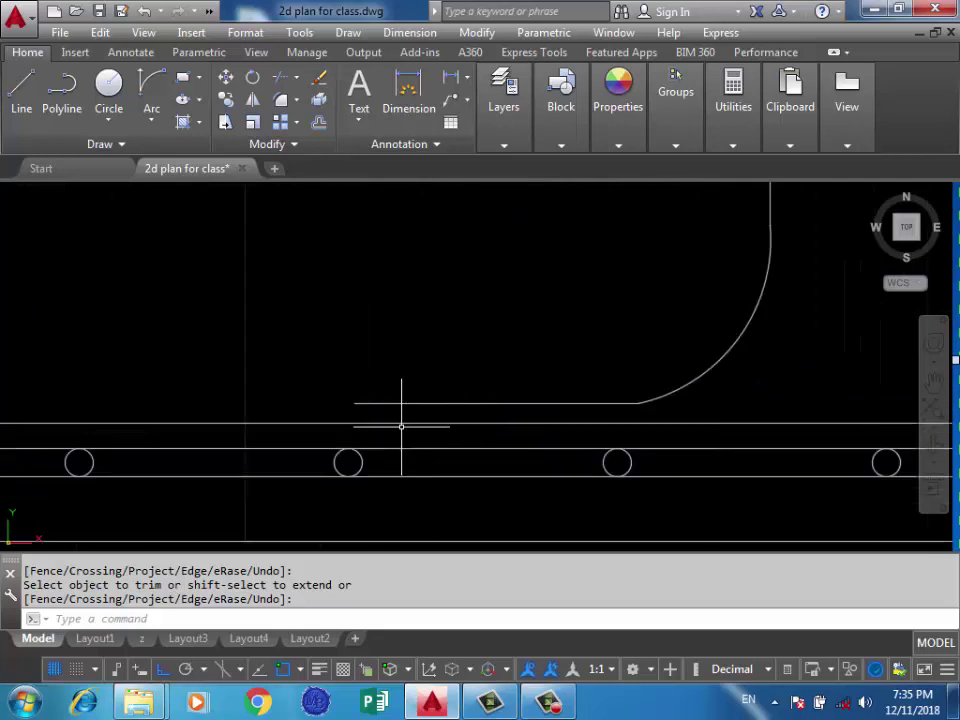
scroll(400, 426, down, 5)
scroll(508, 414, down, 1)
scroll(504, 420, down, 2)
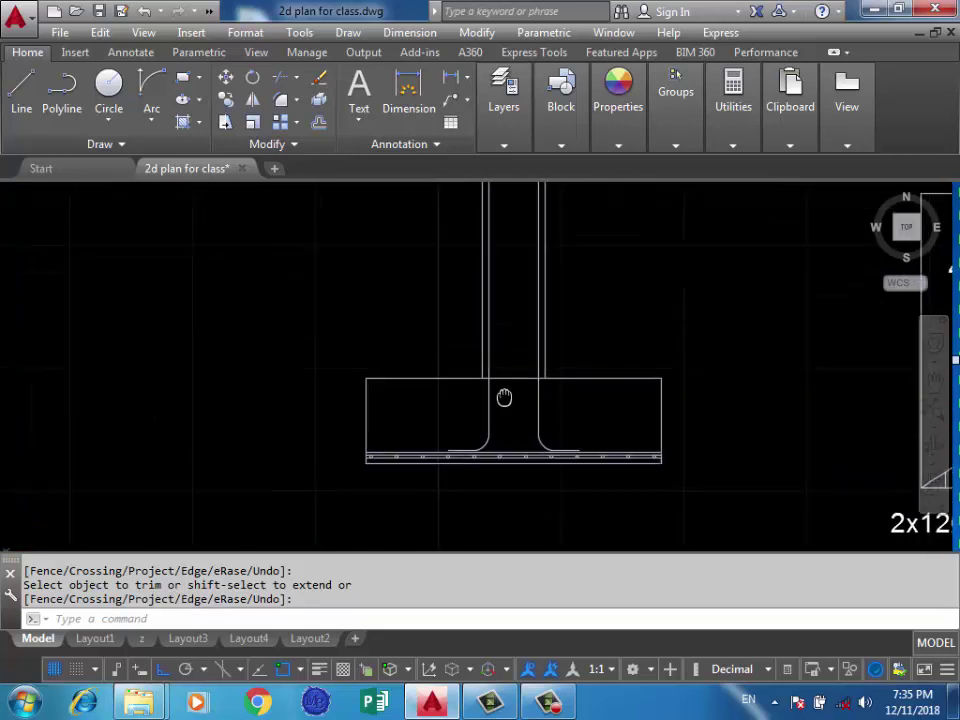
scroll(504, 440, down, 2)
scroll(505, 470, up, 2)
scroll(505, 450, up, 1)
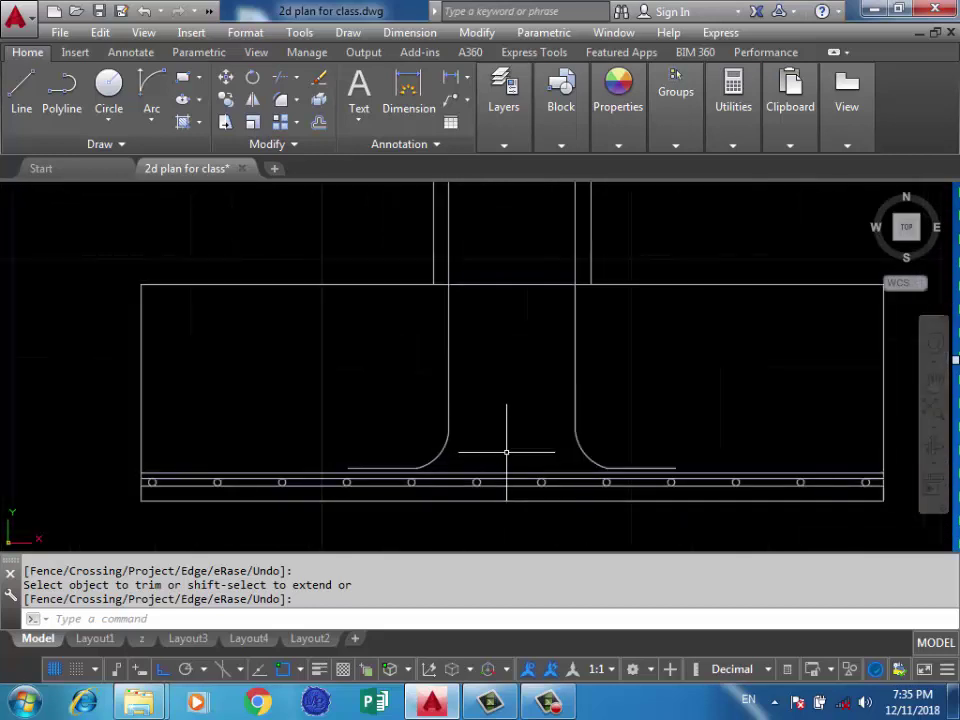
scroll(530, 443, up, 1)
text(1)
key(Return)
click(614, 399)
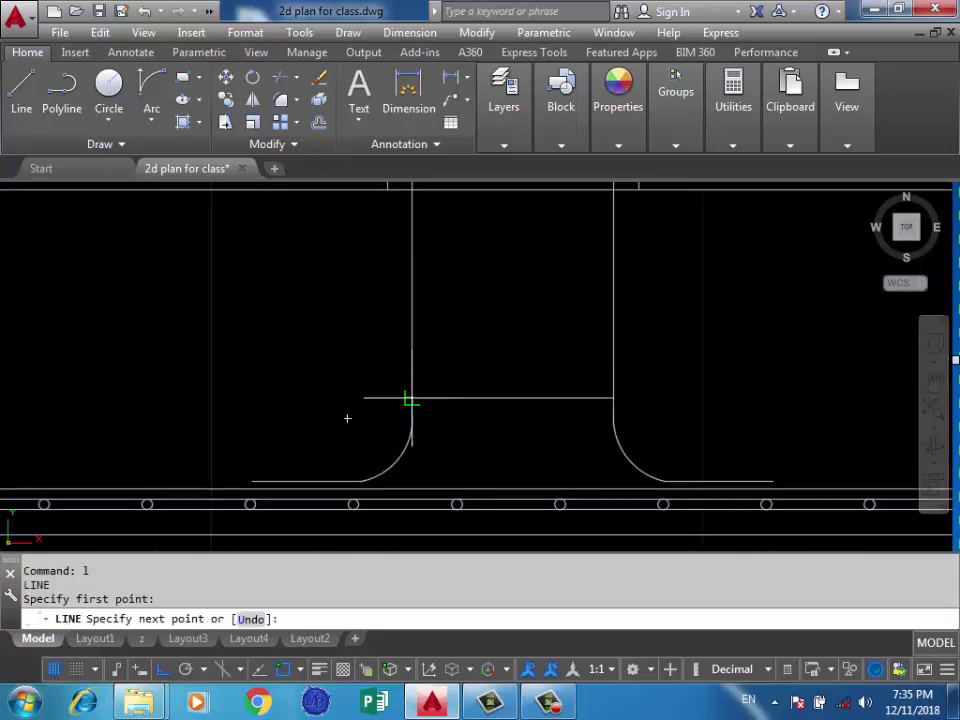
click(412, 398)
key(Return)
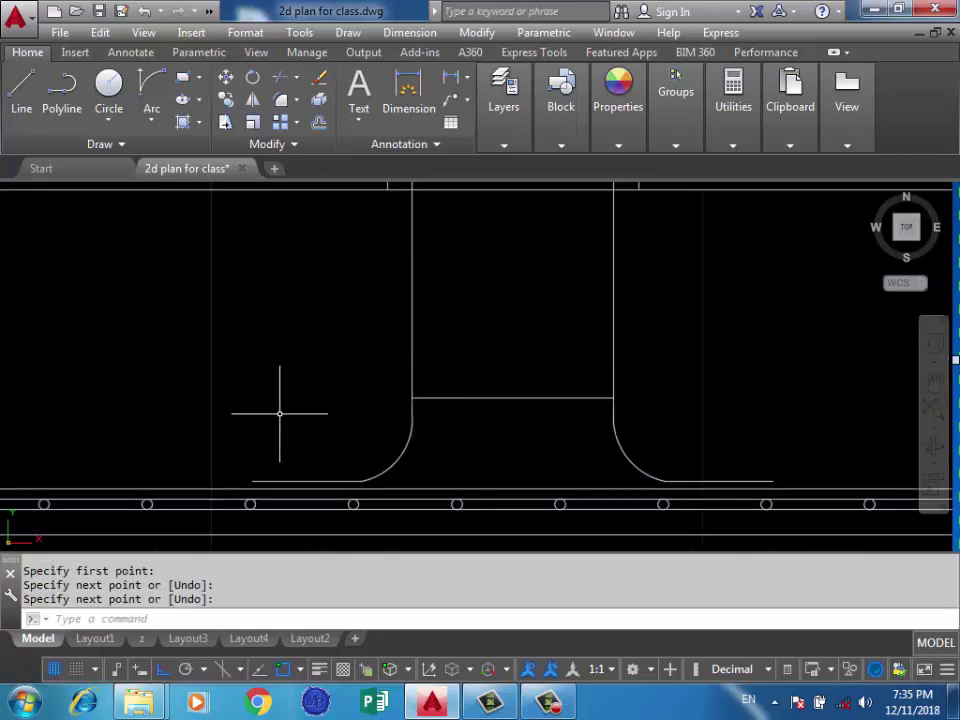
text(o)
Try offsetting the tie at 0.1 spacing, then cancel that copy
key(Return)
text(1)
key(Return)
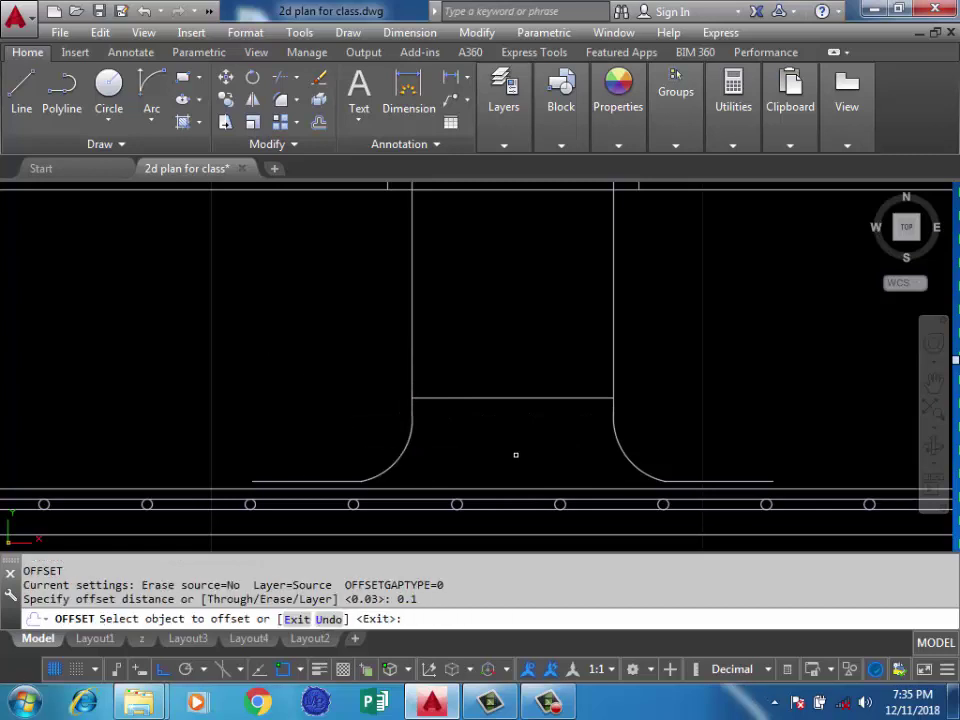
click(495, 397)
scroll(498, 368, down, 3)
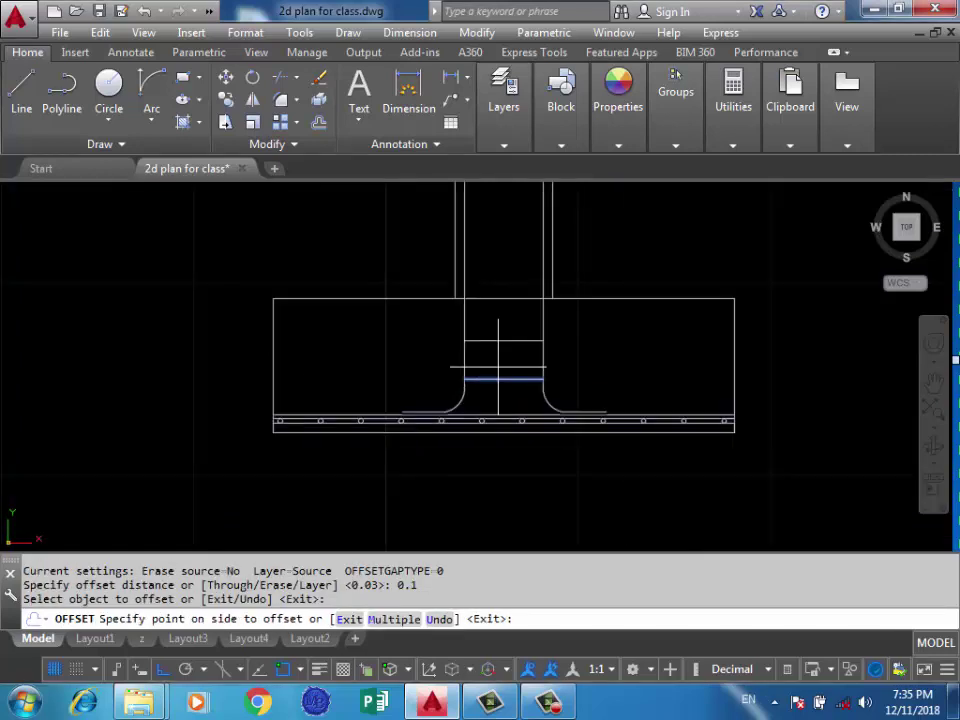
key(Return)
Offset the tie repeatedly at 0.05 spacing with Multiple to stack ties up the column
key(Return)
text(0.)
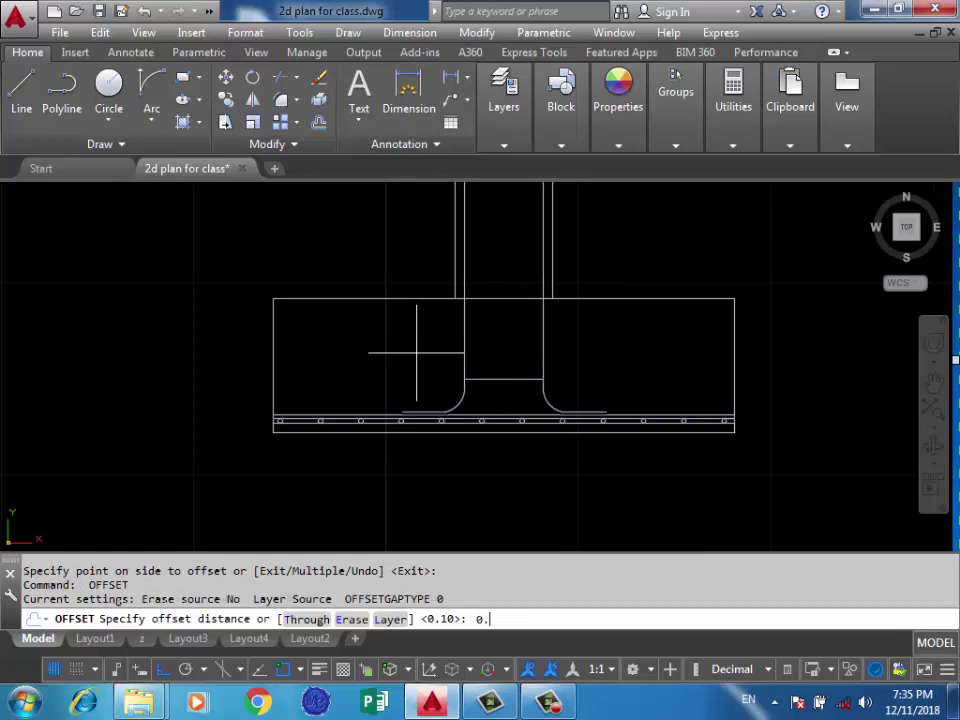
text(05)
key(Return)
click(503, 380)
click(513, 343)
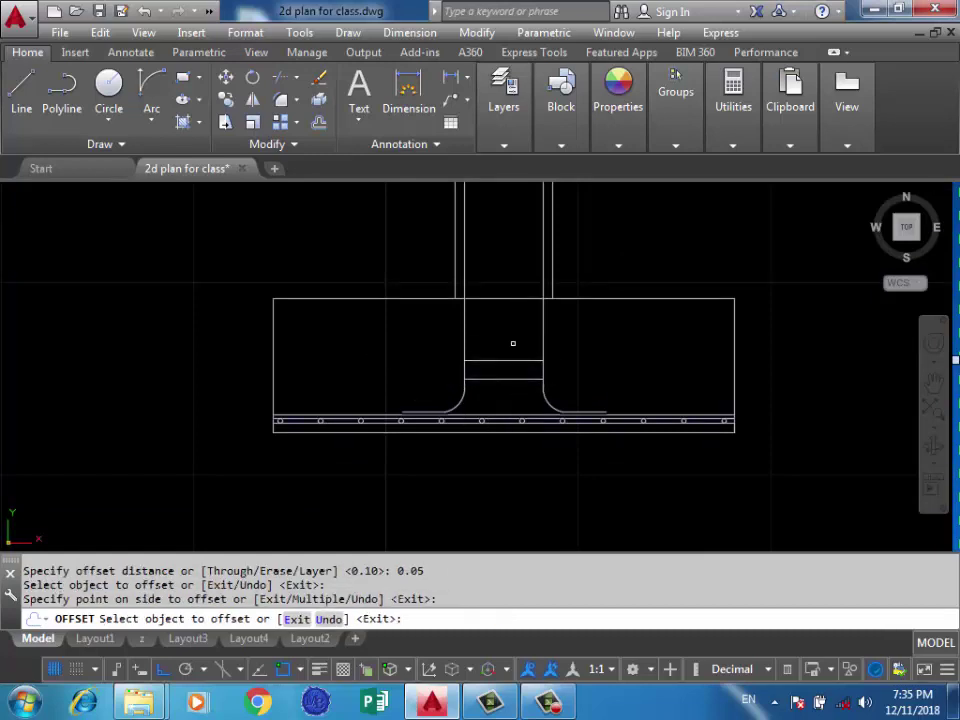
click(505, 359)
text(M)
key(Return)
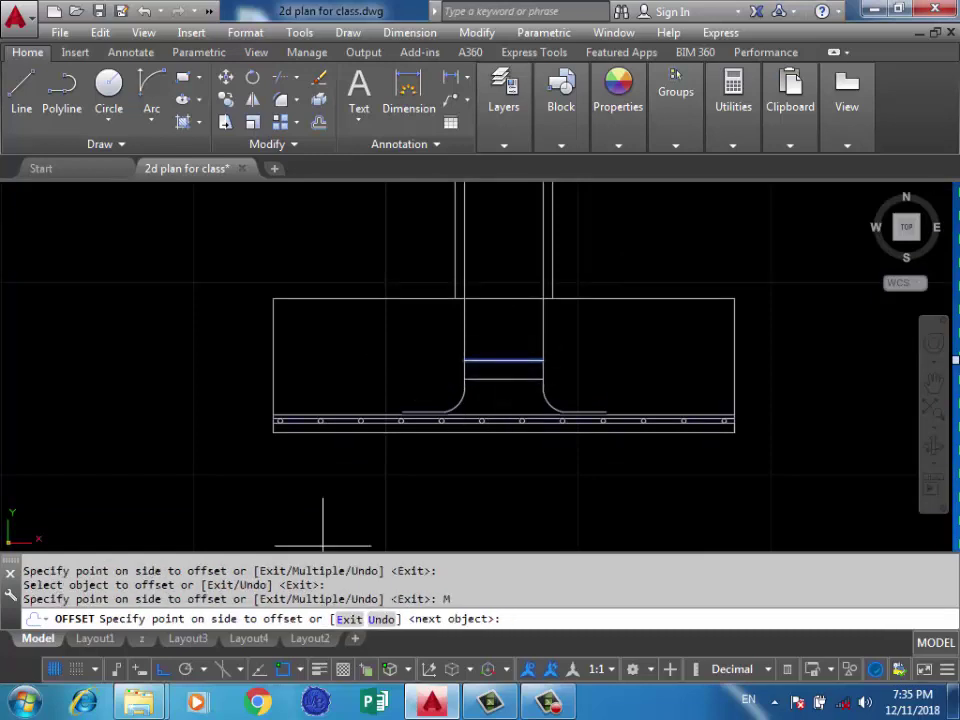
scroll(479, 540, down, 3)
click(467, 392)
click(450, 396)
click(447, 392)
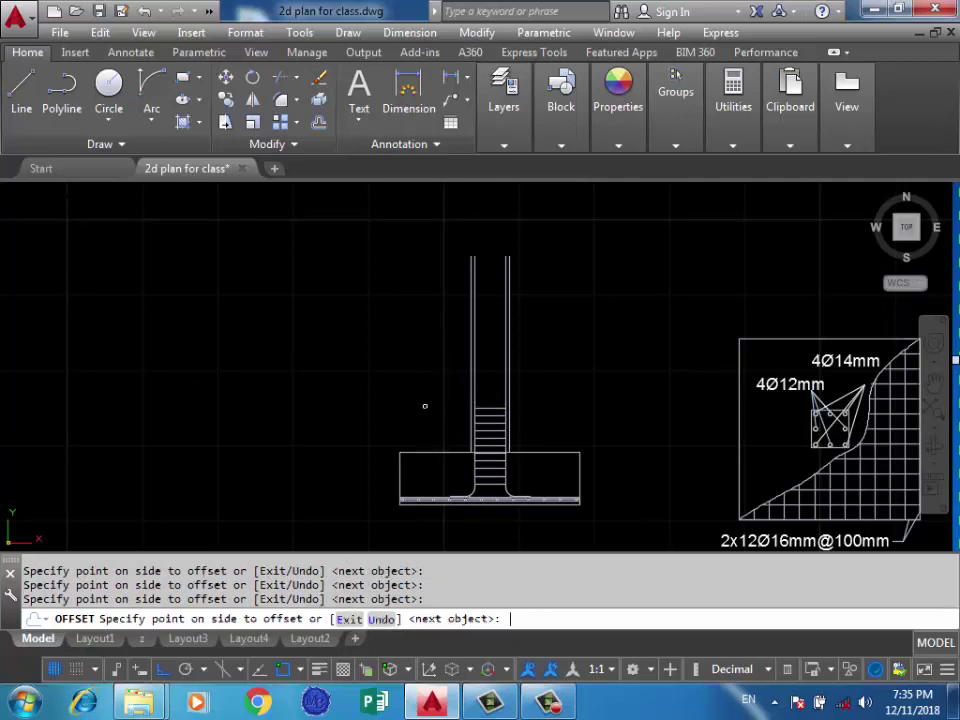
key(Return)
middle_drag(385, 408, 450, 379)
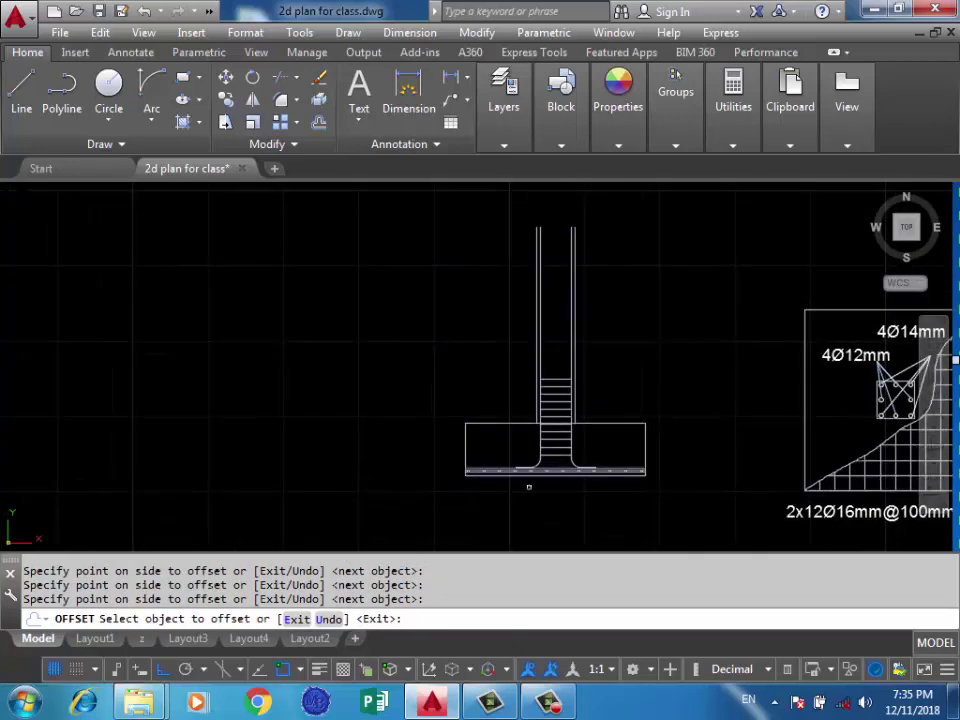
scroll(529, 487, up, 4)
key(Return)
scroll(580, 455, down, 4)
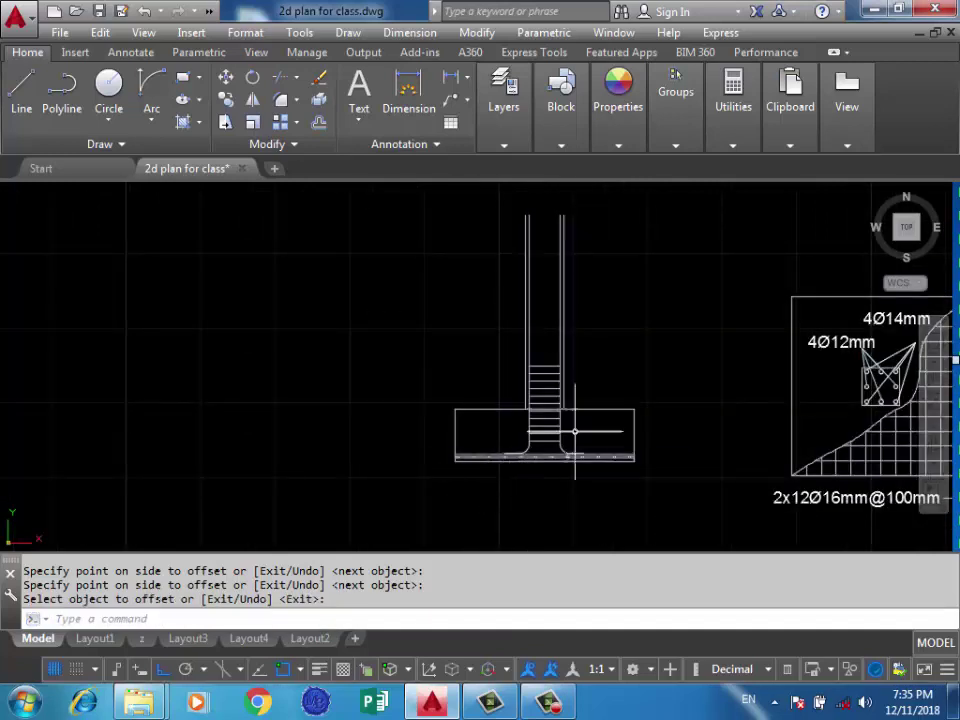
scroll(585, 430, down, 2)
scroll(840, 400, up, 5)
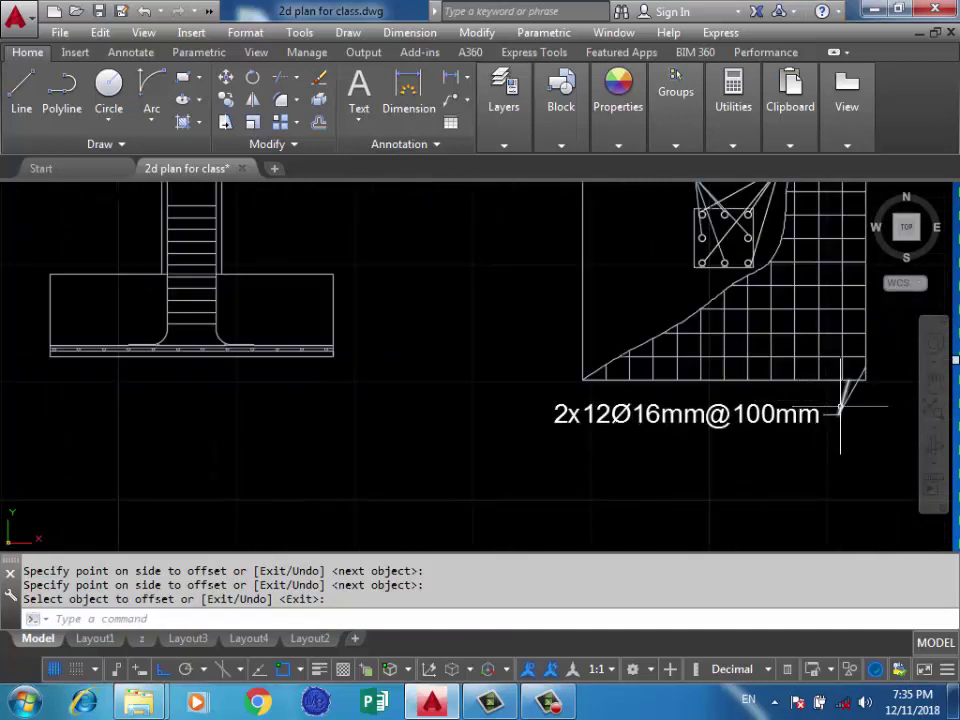
Copy the 2x12Ø16mm@100mm bar label and its leader to beneath the footing section
click(828, 398)
click(467, 449)
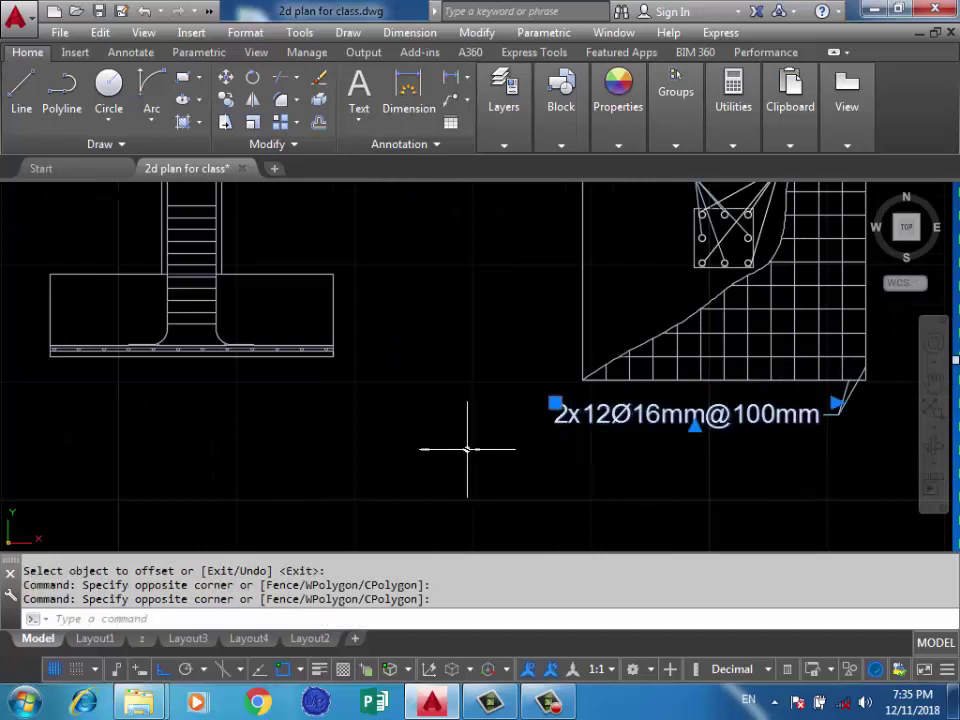
text(co)
key(Return)
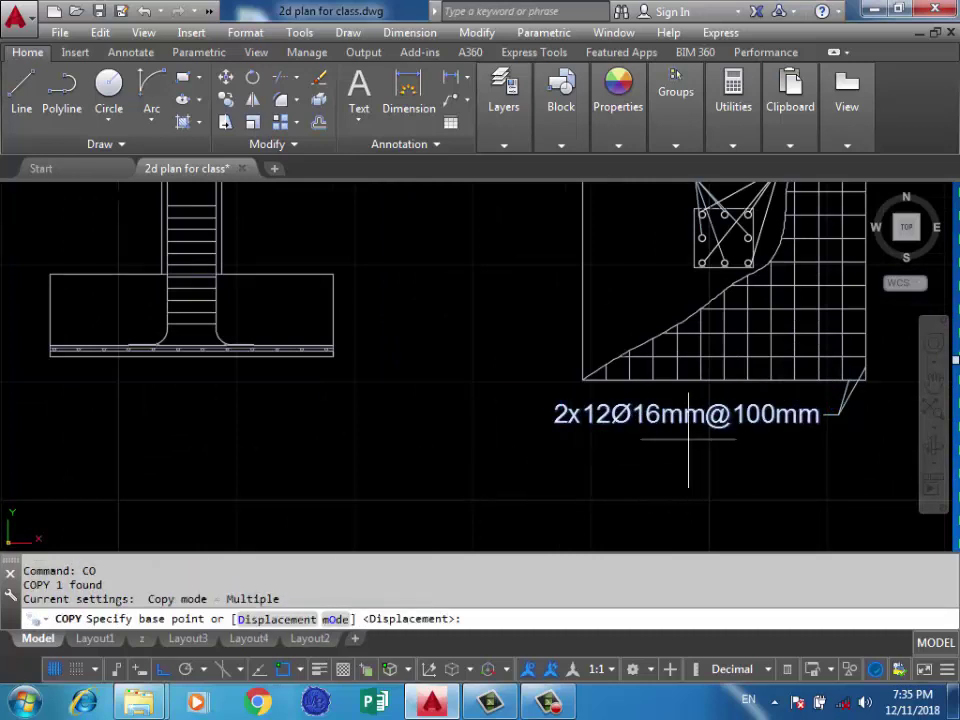
click(836, 426)
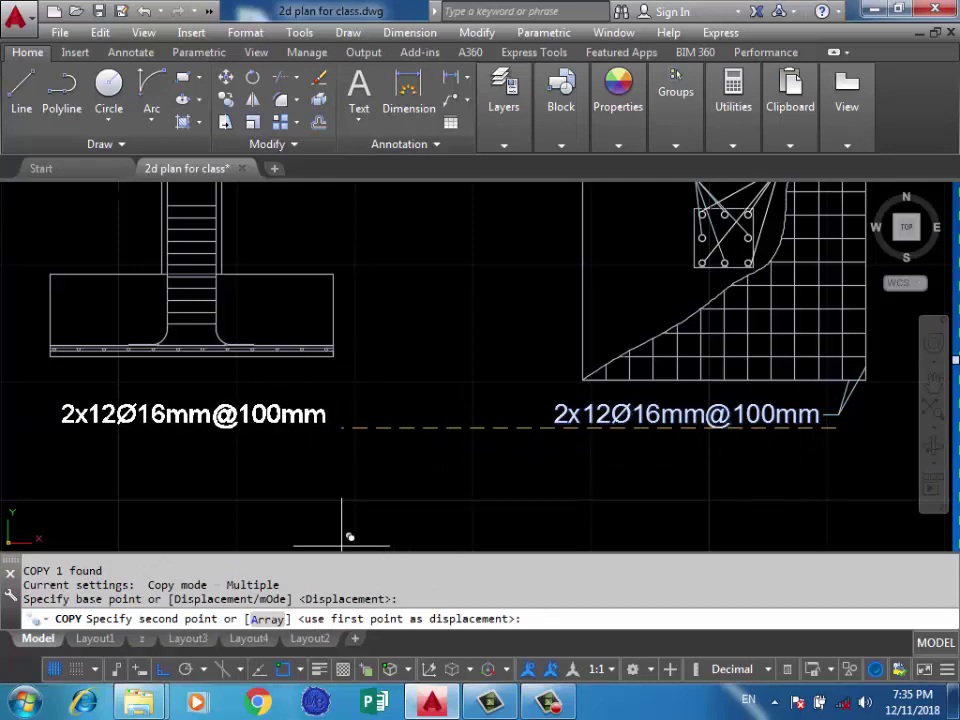
key(F8)
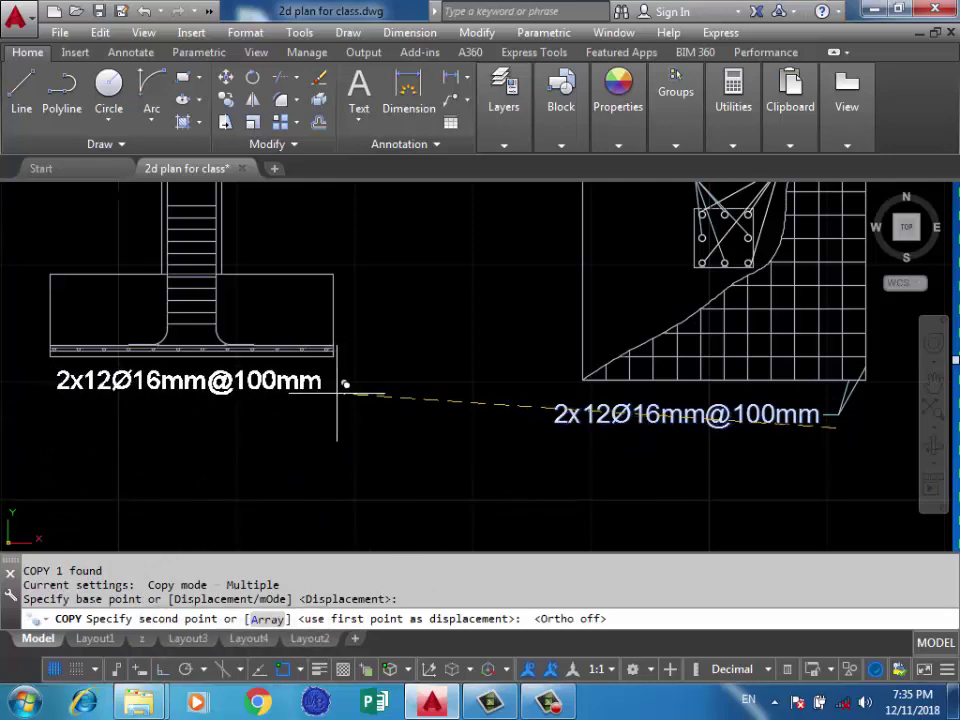
click(335, 390)
middle_drag(377, 448, 377, 425)
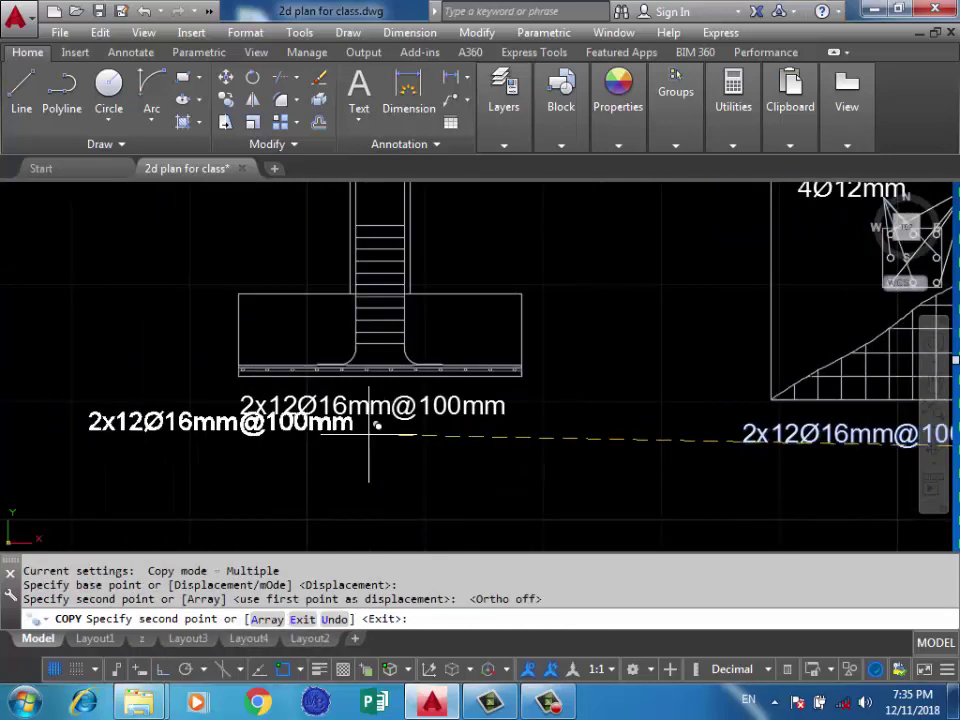
key(Escape)
scroll(372, 415, up, 2)
scroll(368, 405, up, 3)
scroll(368, 405, down, 3)
Draw a diagonal polyline leader from the rightmost bottom bar down toward the label
click(61, 90)
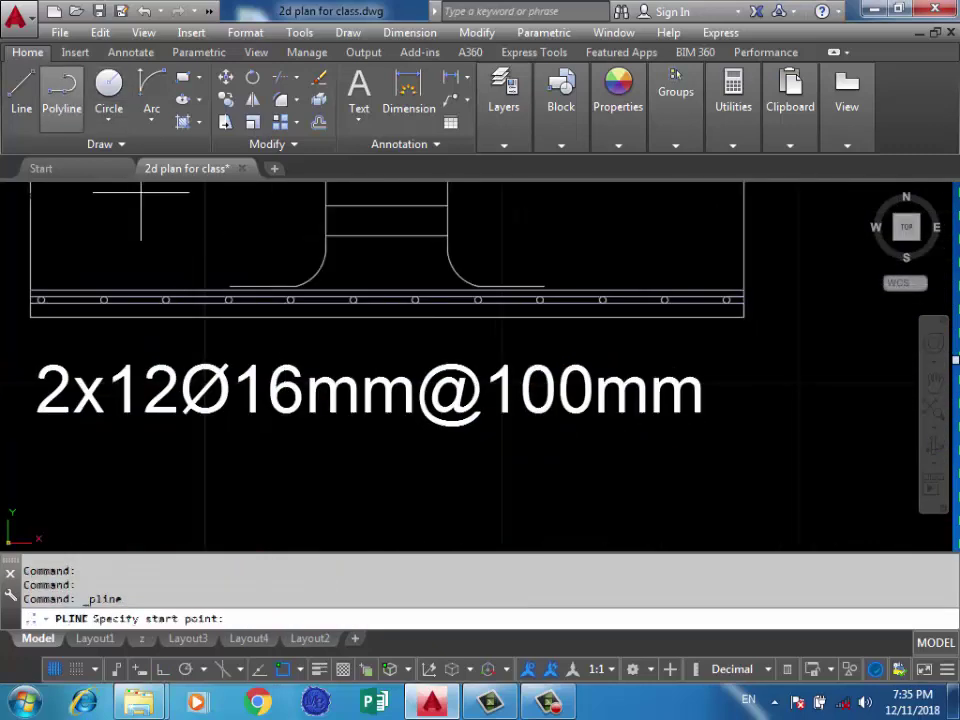
scroll(655, 365, up, 2)
scroll(777, 241, up, 2)
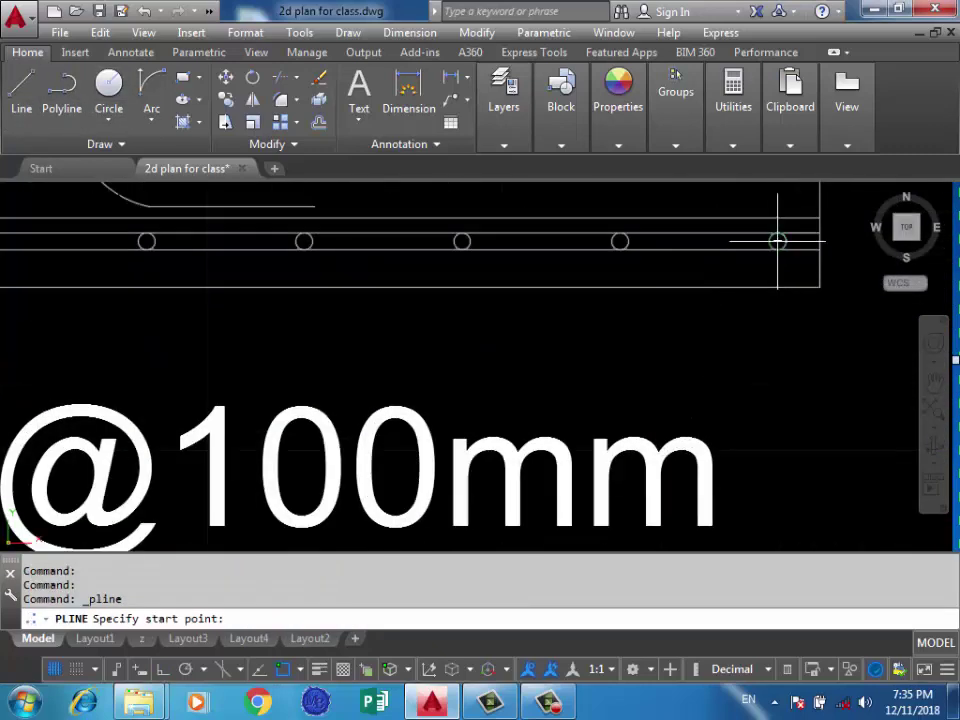
click(777, 243)
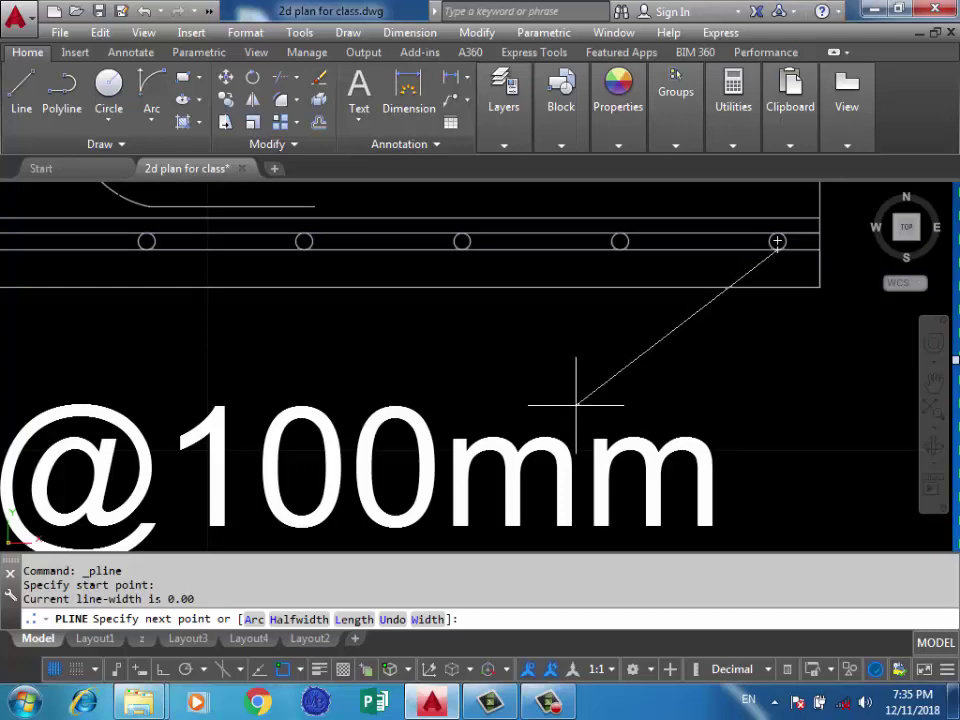
click(576, 403)
key(Return)
key(Return)
Draw a second diagonal leader from another bottom bar, ending beside the first
scroll(705, 228, up, 2)
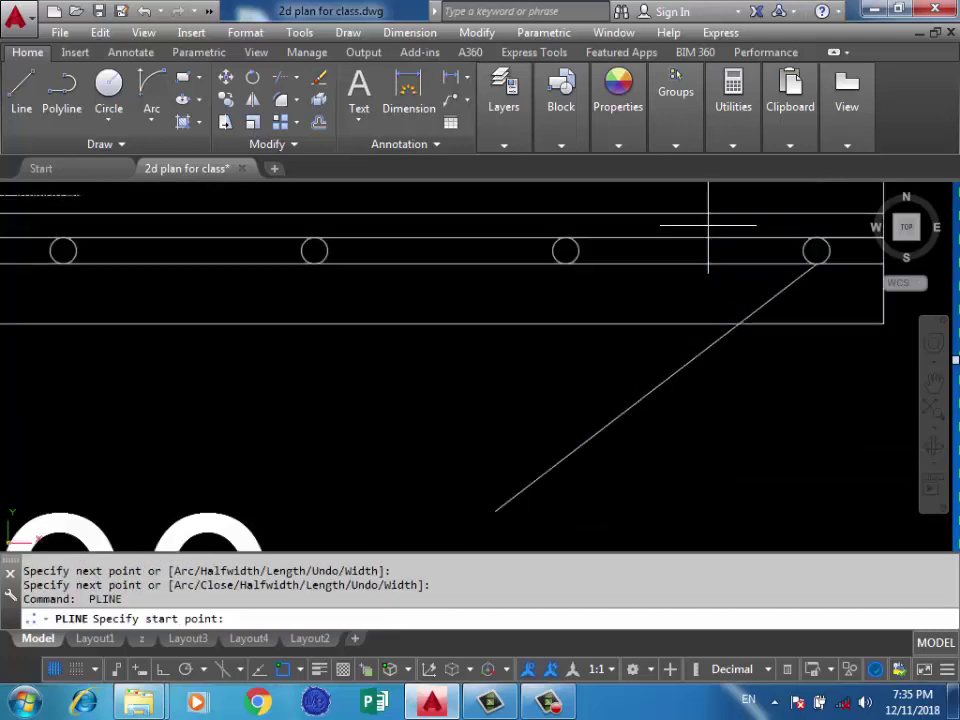
scroll(686, 221, up, 2)
click(686, 246)
scroll(686, 246, down, 5)
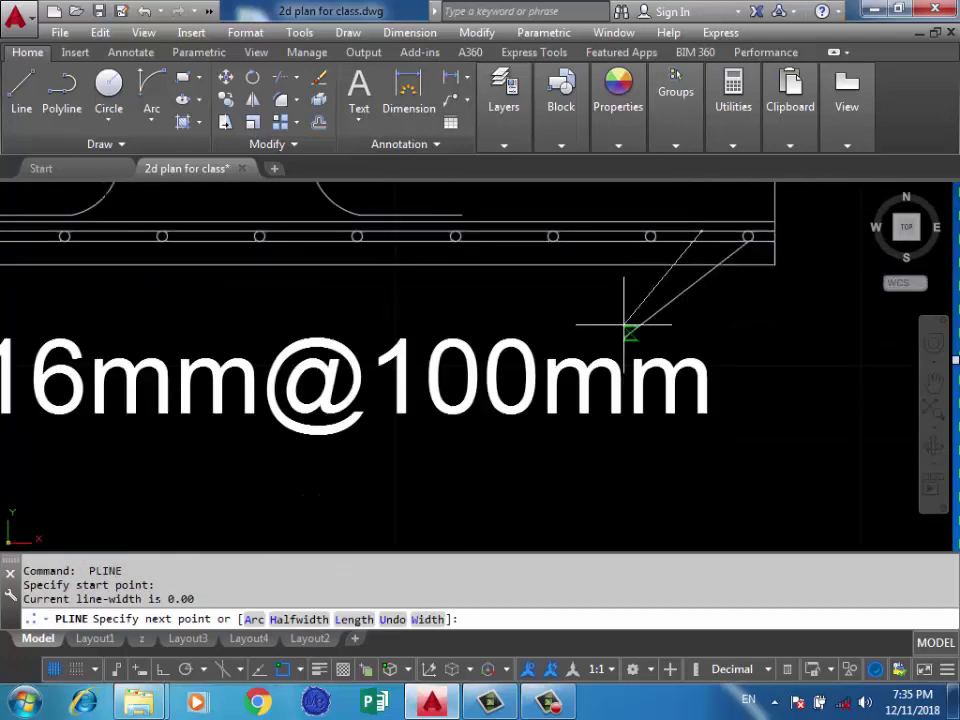
click(621, 334)
key(Return)
scroll(765, 328, down, 5)
scroll(576, 330, up, 3)
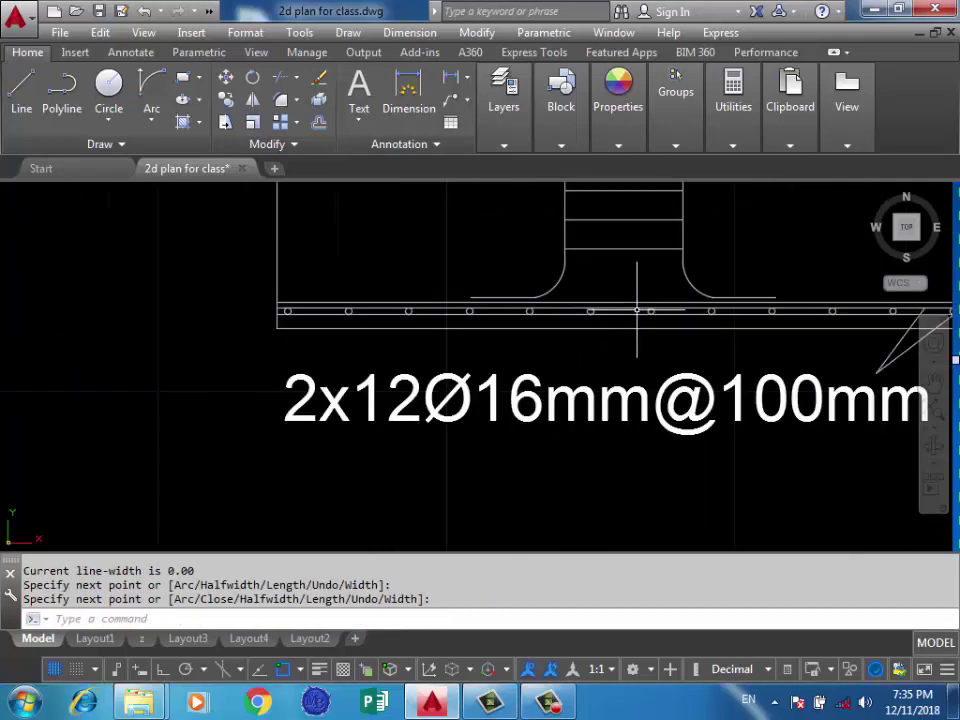
scroll(493, 283, down, 2)
scroll(488, 308, down, 2)
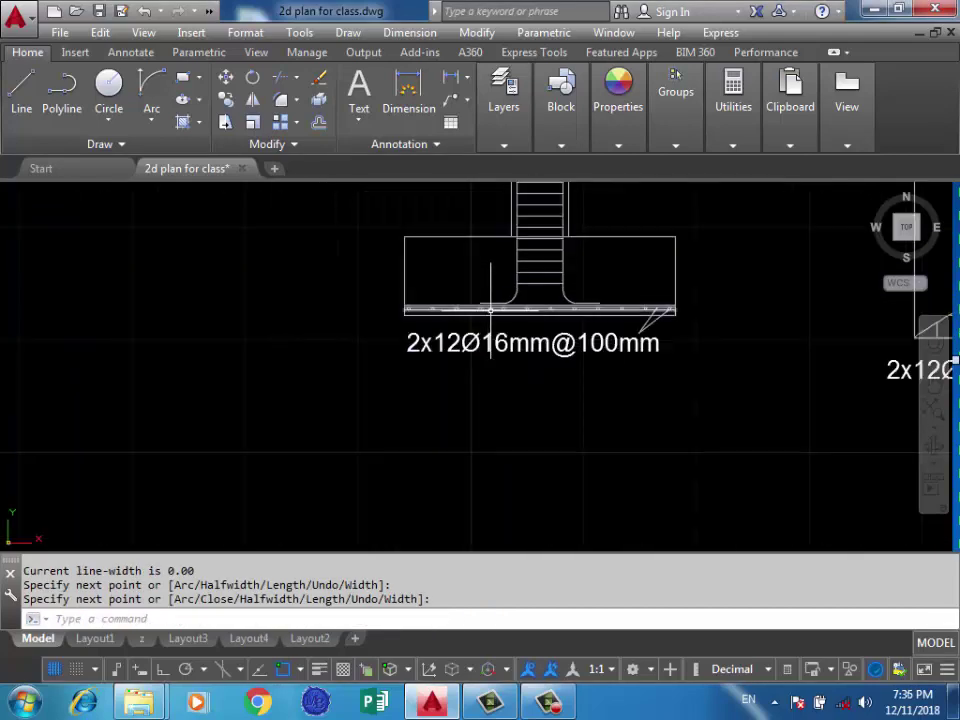
middle_drag(500, 323, 533, 405)
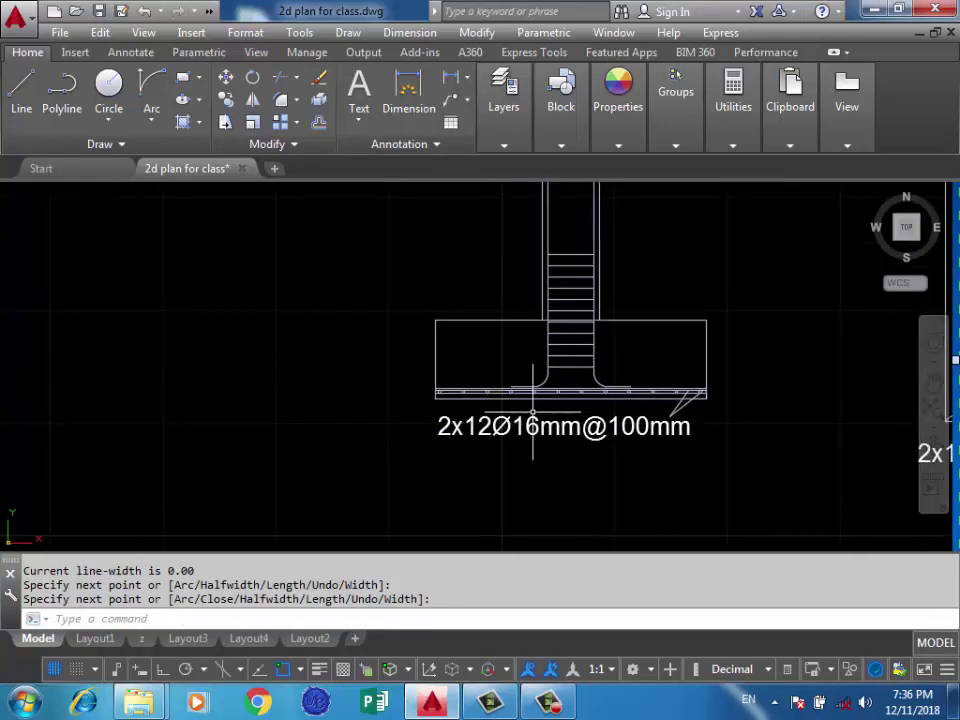
scroll(533, 385, down, 2)
scroll(528, 340, down, 2)
scroll(589, 368, up, 5)
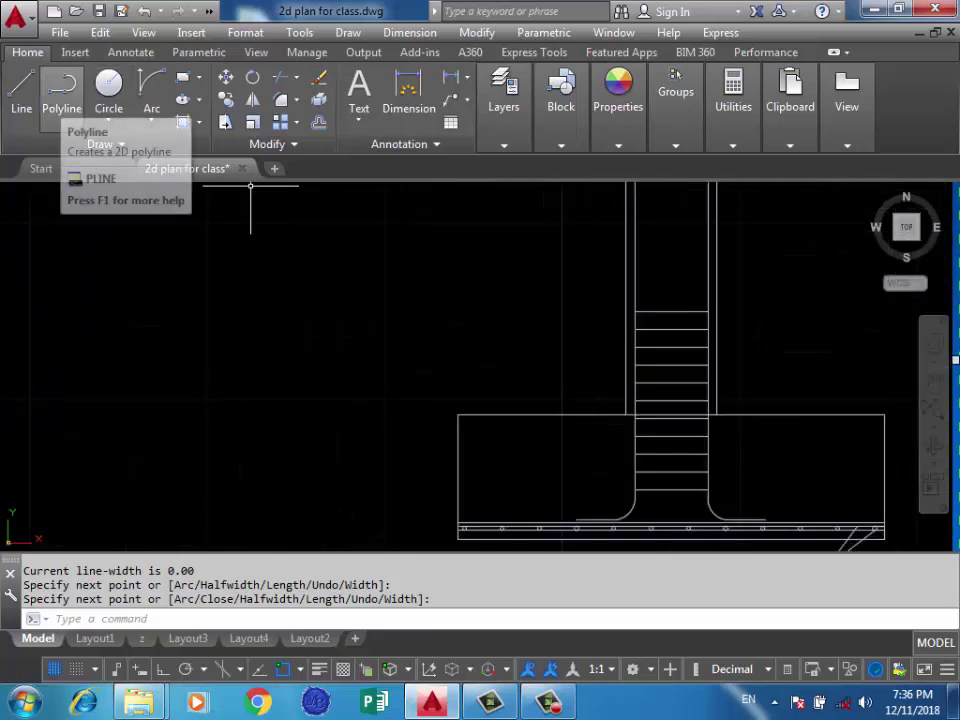
Draw a polyline leader from the column ties up-left with a short horizontal tail
click(61, 88)
scroll(616, 383, up, 2)
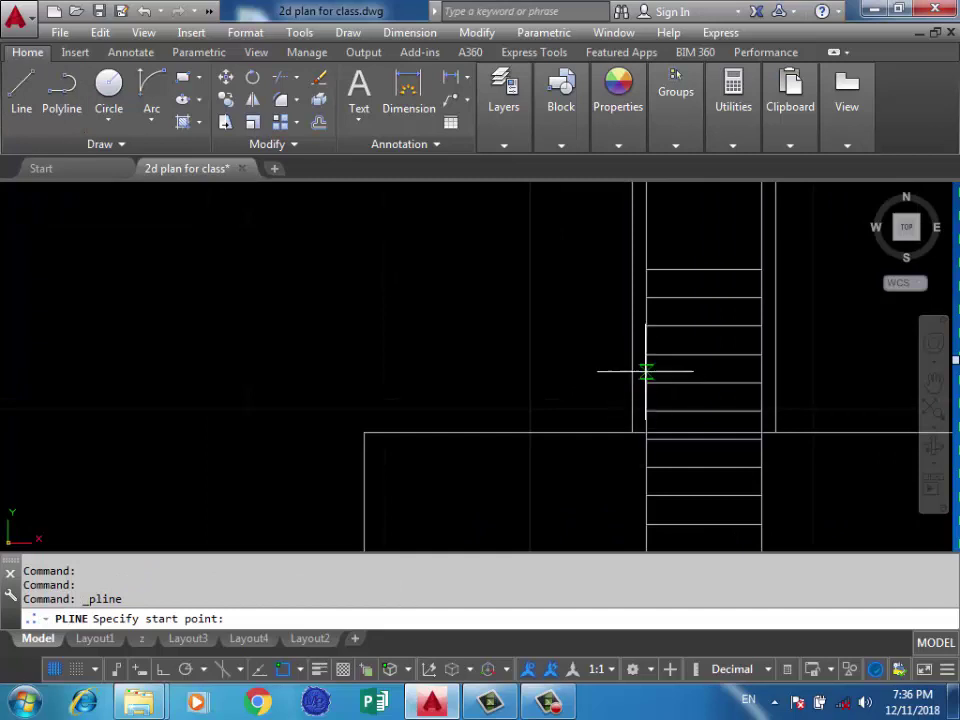
click(646, 371)
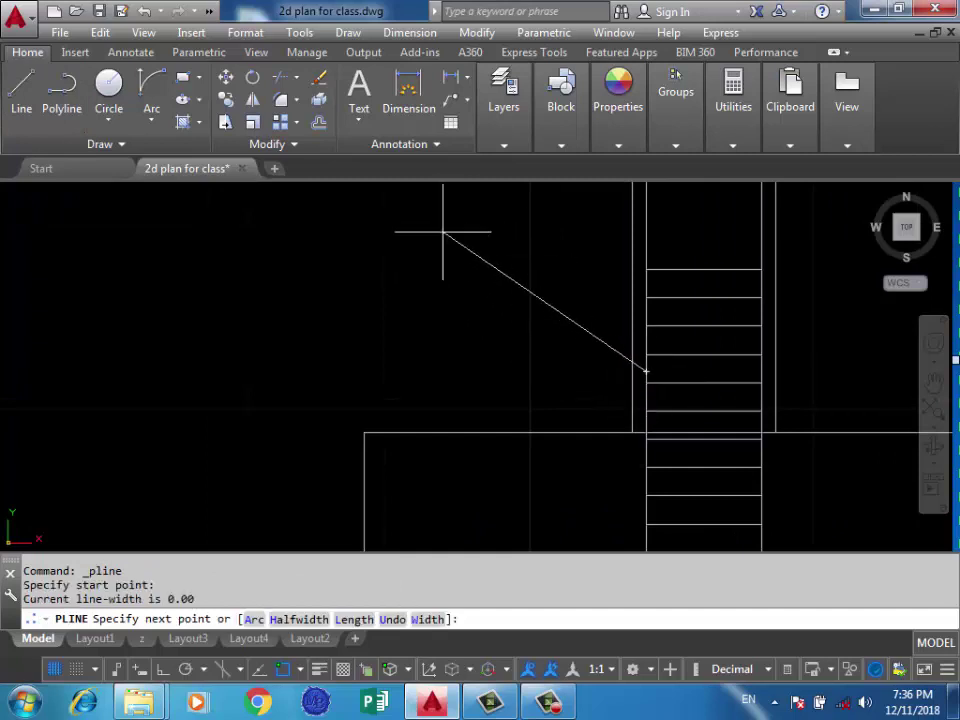
click(411, 218)
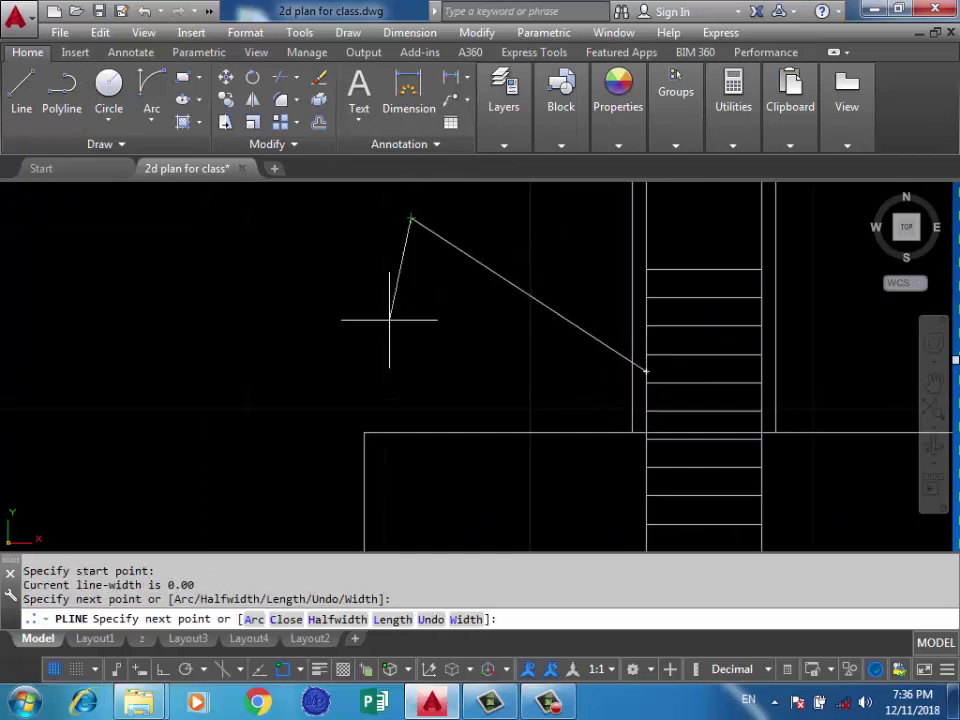
click(357, 218)
key(Return)
mouse_move(315, 272)
middle_down()
mouse_move(503, 321)
mouse_move(524, 368)
middle_up()
scroll(490, 345, down, 3)
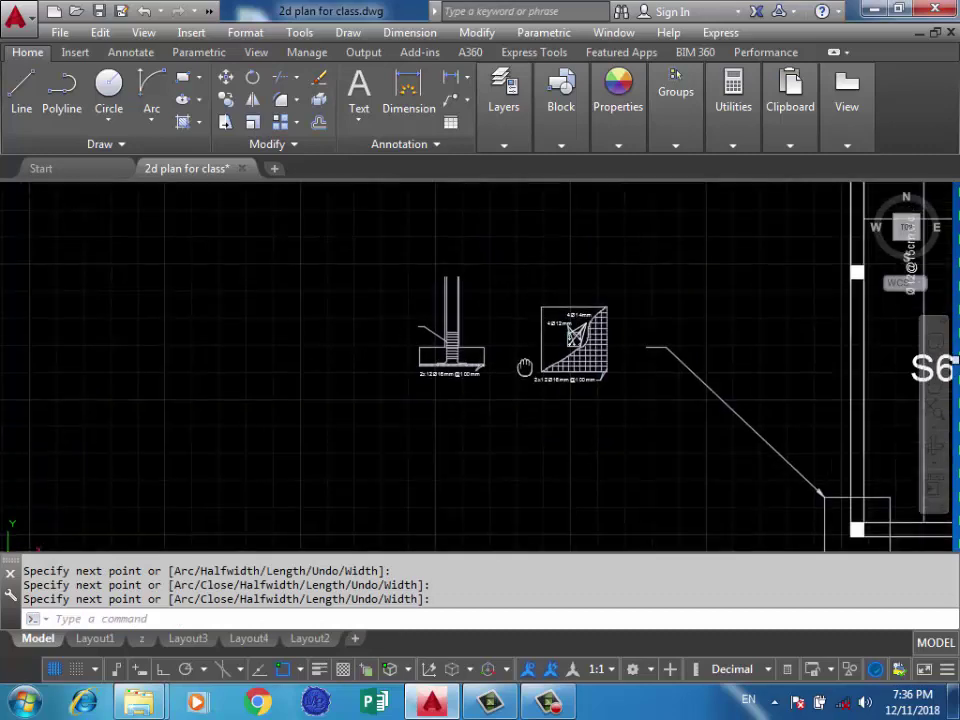
scroll(524, 368, down, 2)
scroll(600, 235, up, 5)
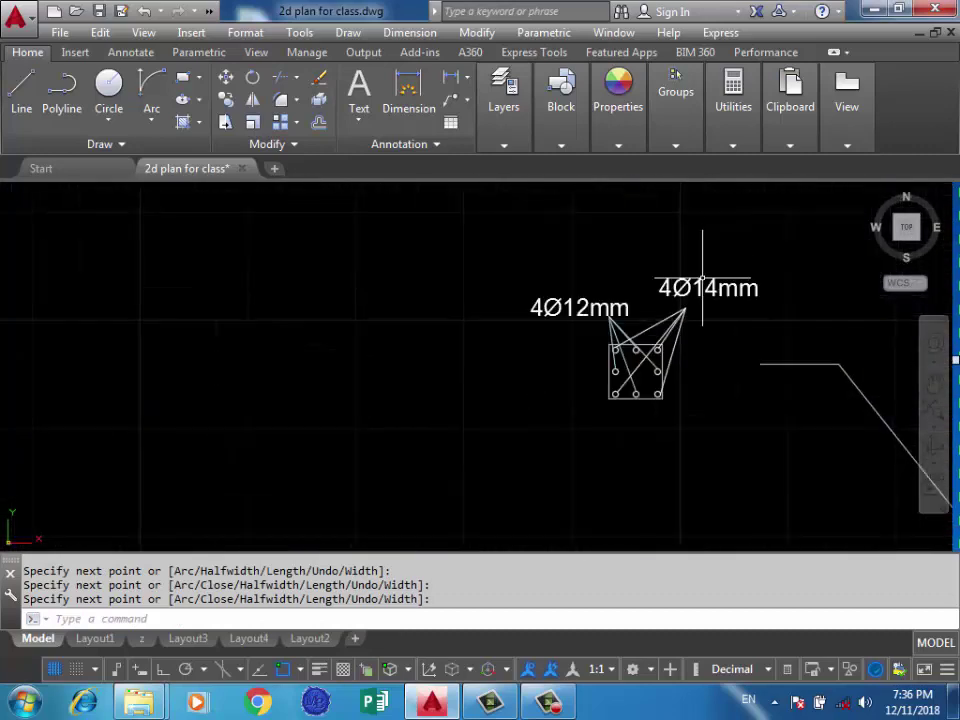
Copy the 4Ø12mm and 4Ø14mm labels with their leaders onto the section's new leader
click(748, 255)
click(414, 275)
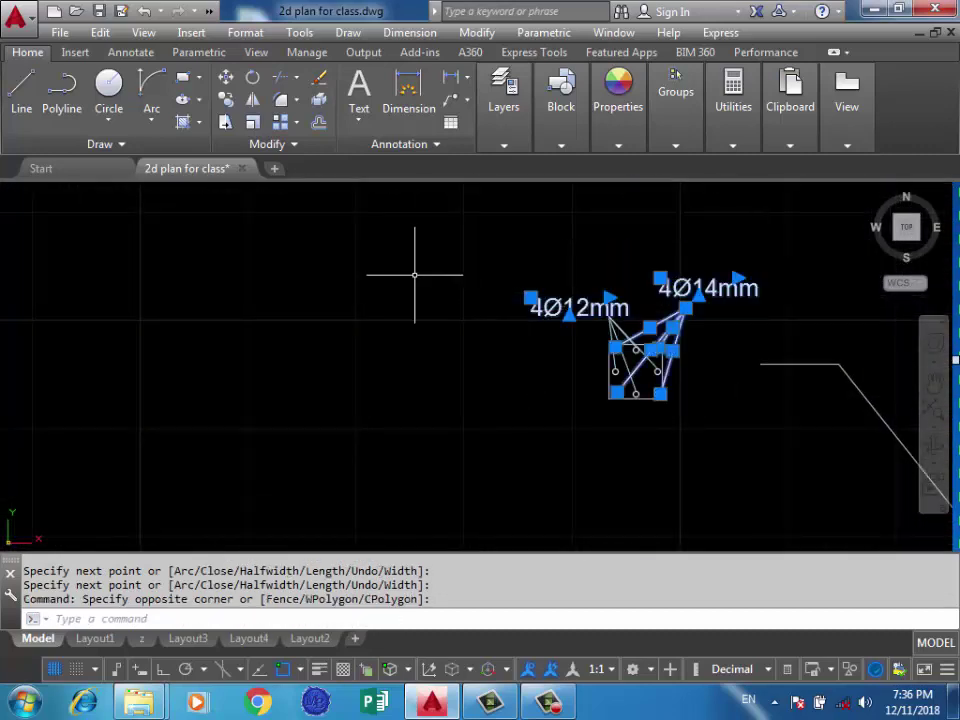
text(co)
key(Return)
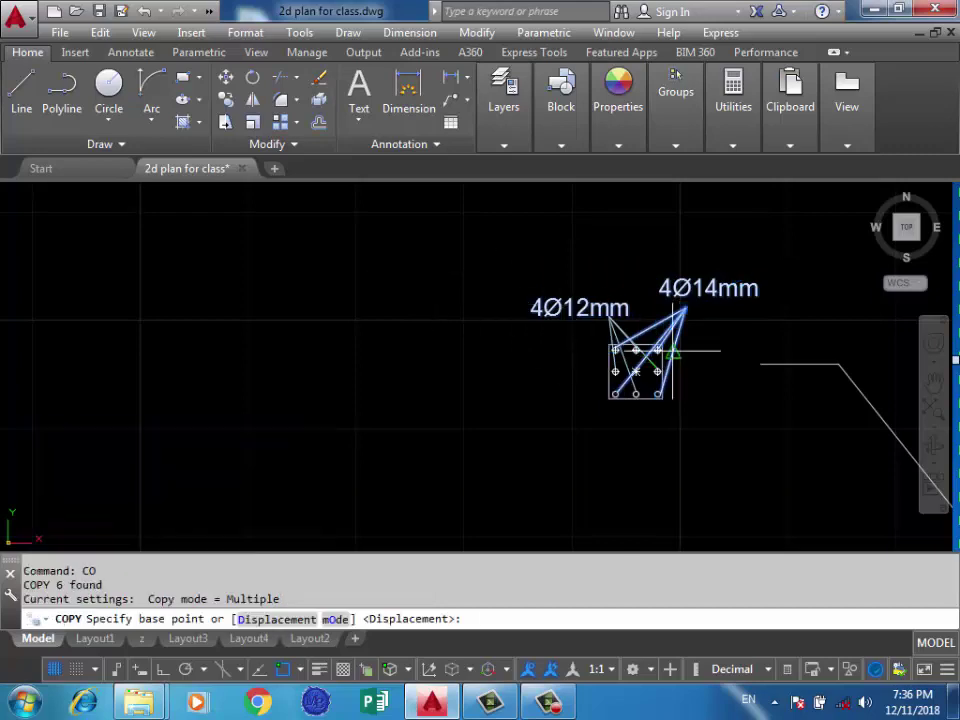
click(642, 299)
scroll(660, 330, down, 2)
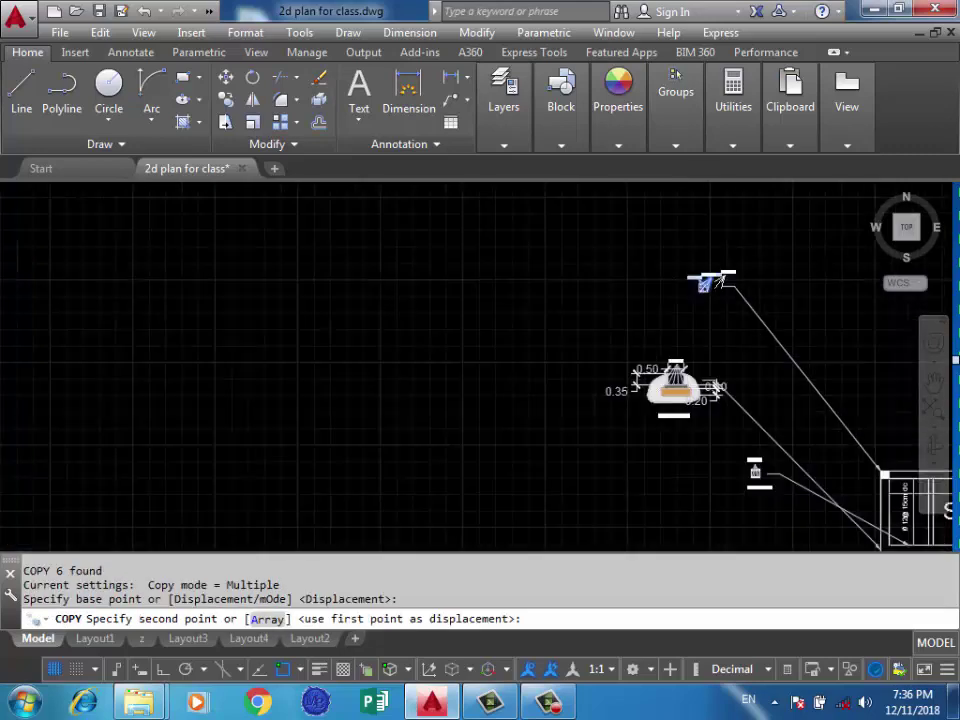
scroll(700, 280, down, 3)
scroll(680, 280, down, 2)
mouse_move(572, 509)
middle_down()
mouse_move(572, 340)
mouse_move(600, 430)
middle_up()
scroll(650, 300, up, 2)
scroll(668, 410, up, 2)
scroll(667, 410, up, 2)
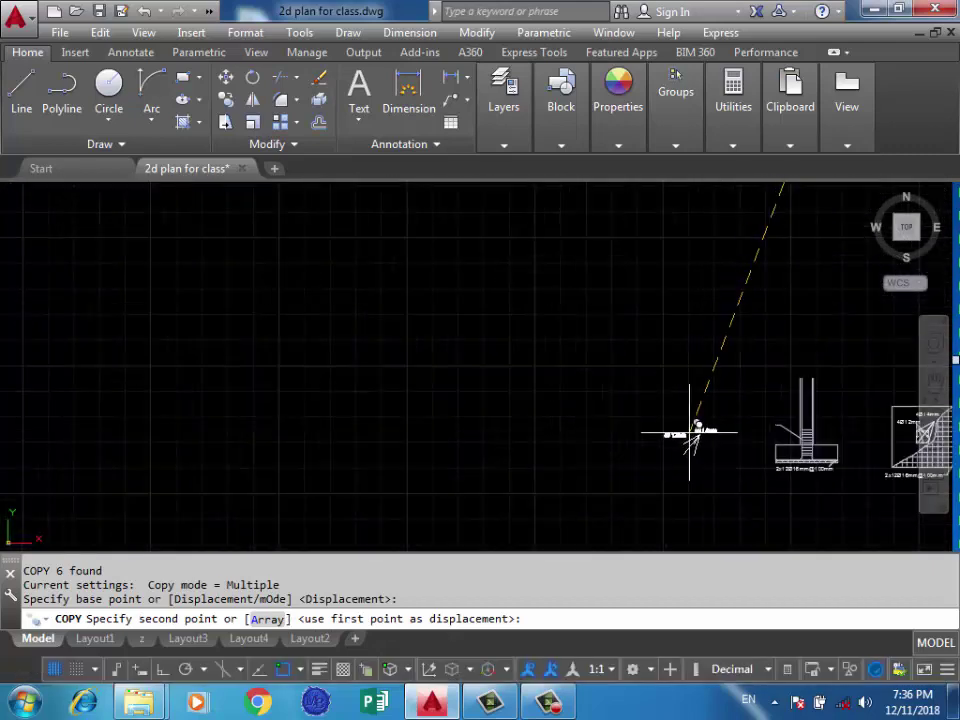
scroll(692, 418, up, 2)
middle_drag(700, 449, 568, 392)
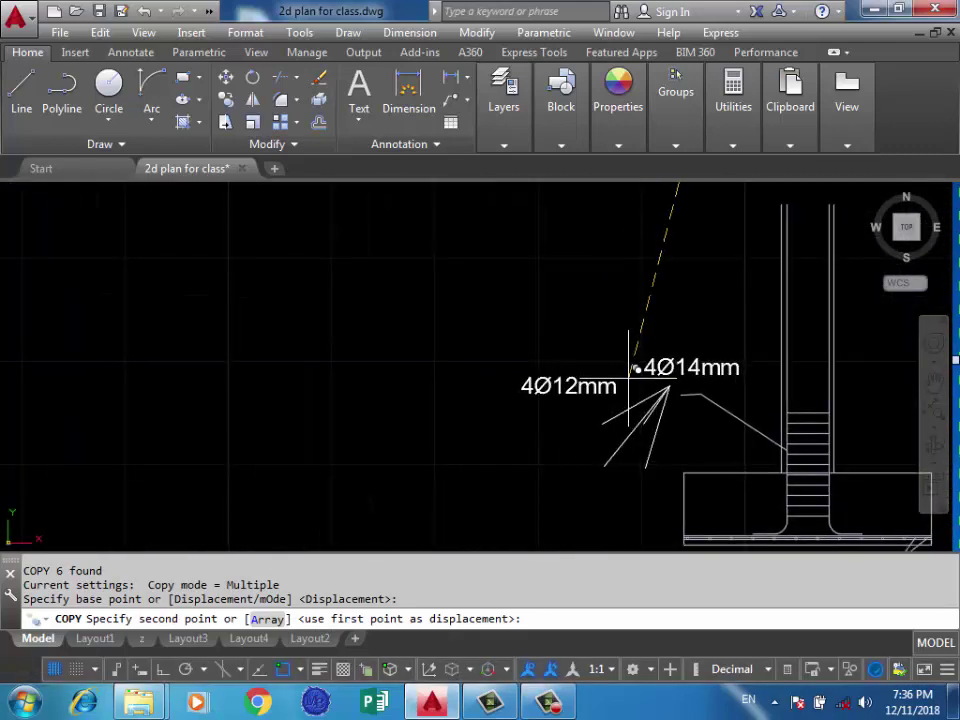
click(634, 367)
key(Return)
scroll(659, 417, up, 3)
scroll(659, 417, up, 1)
Delete the leader lines that came along with the copied labels
click(702, 401)
click(545, 410)
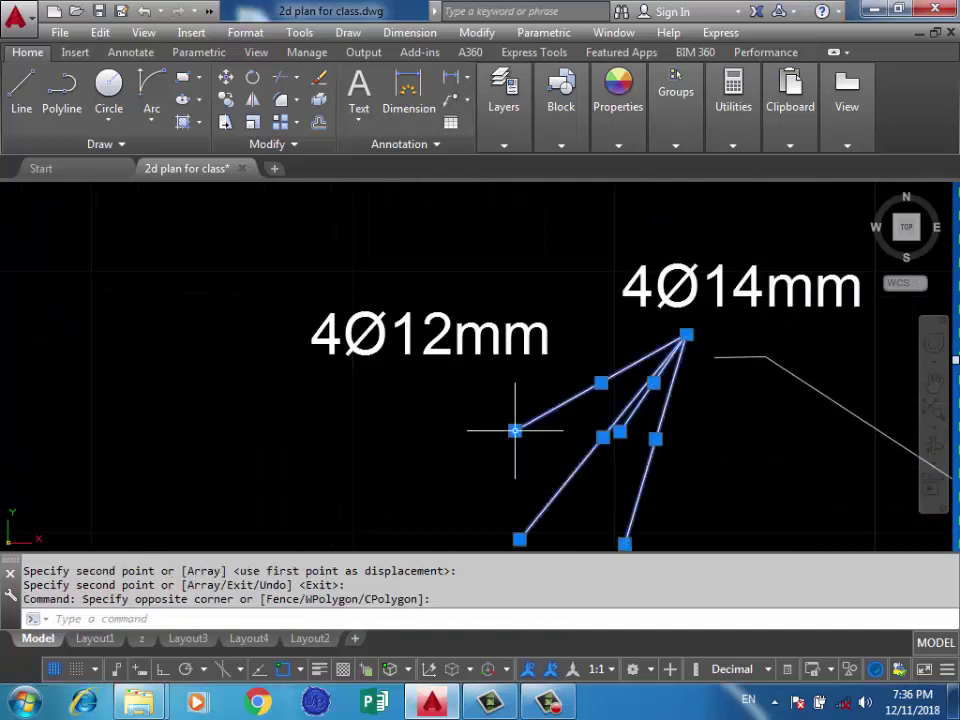
key(Delete)
middle_drag(581, 326, 428, 349)
scroll(400, 347, down, 2)
Nudge the 4Ø12mm label into place beside the 4Ø14mm label
click(376, 344)
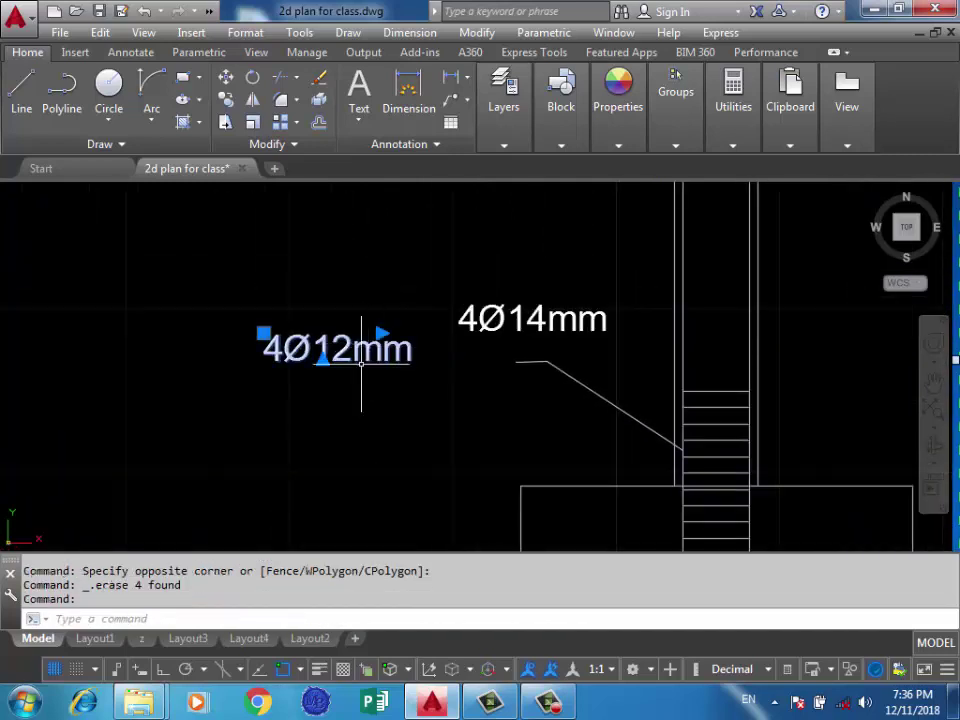
key(ctrl+Right)
key(ctrl+Right)
key(ctrl+Right)
key(ctrl+Right)
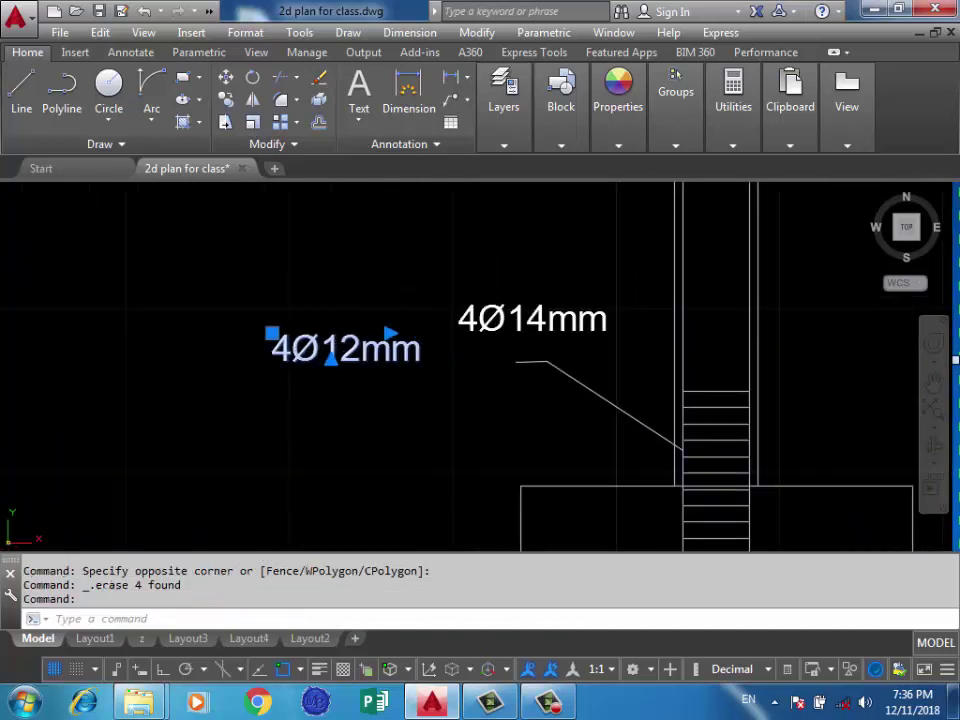
key(ctrl+Right)
key(ctrl+Right)
key(ctrl+Right)
key(ctrl+Right)
key(ctrl+Right)
key(ctrl+Right)
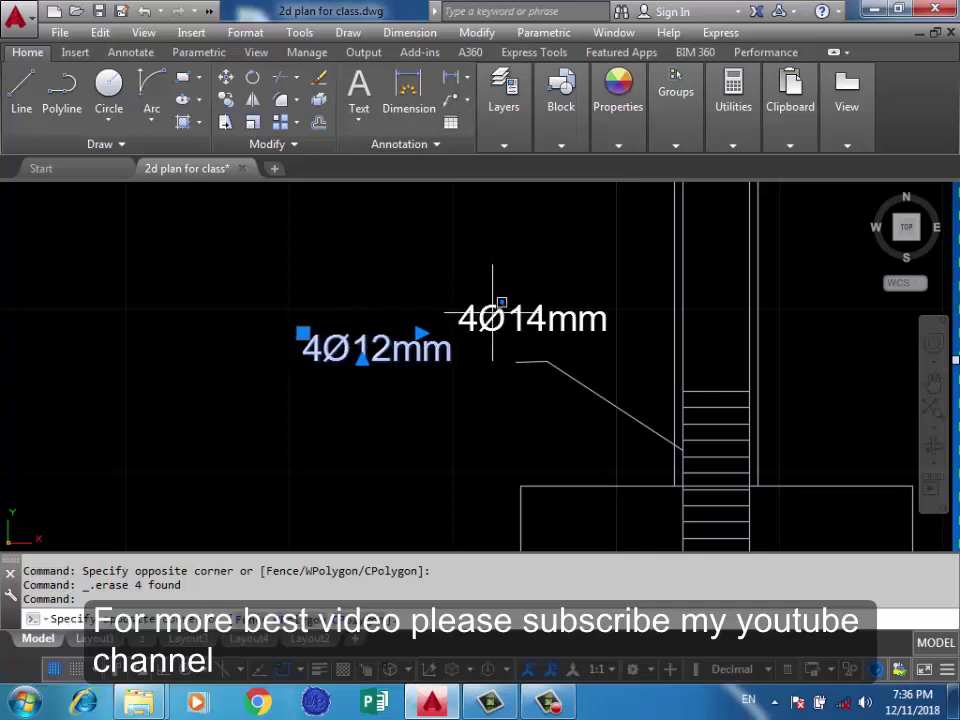
click(497, 305)
key(Escape)
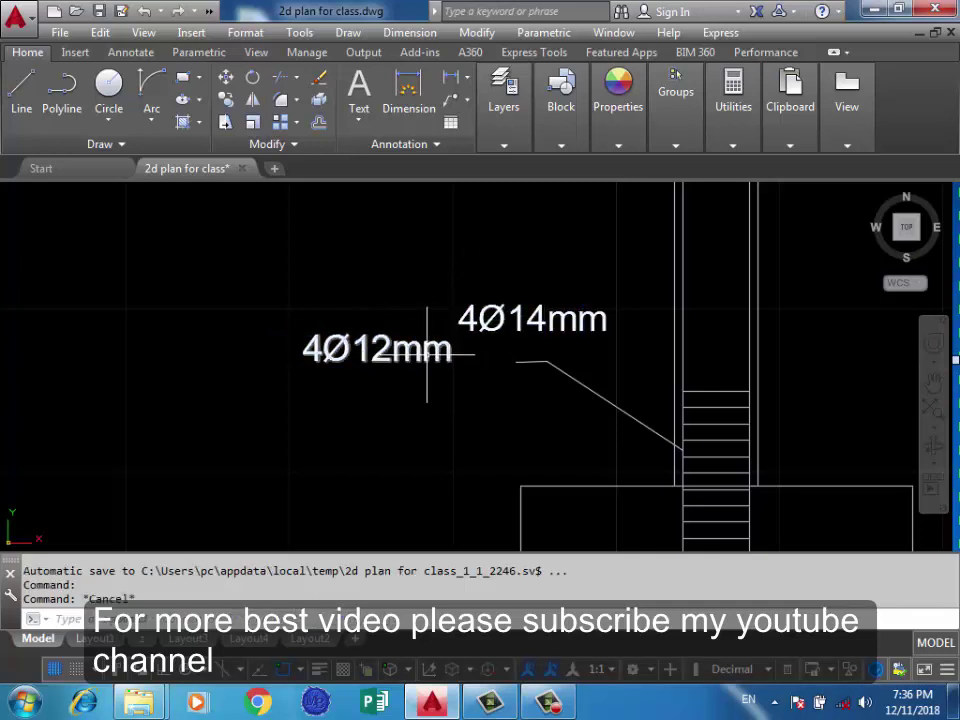
click(425, 356)
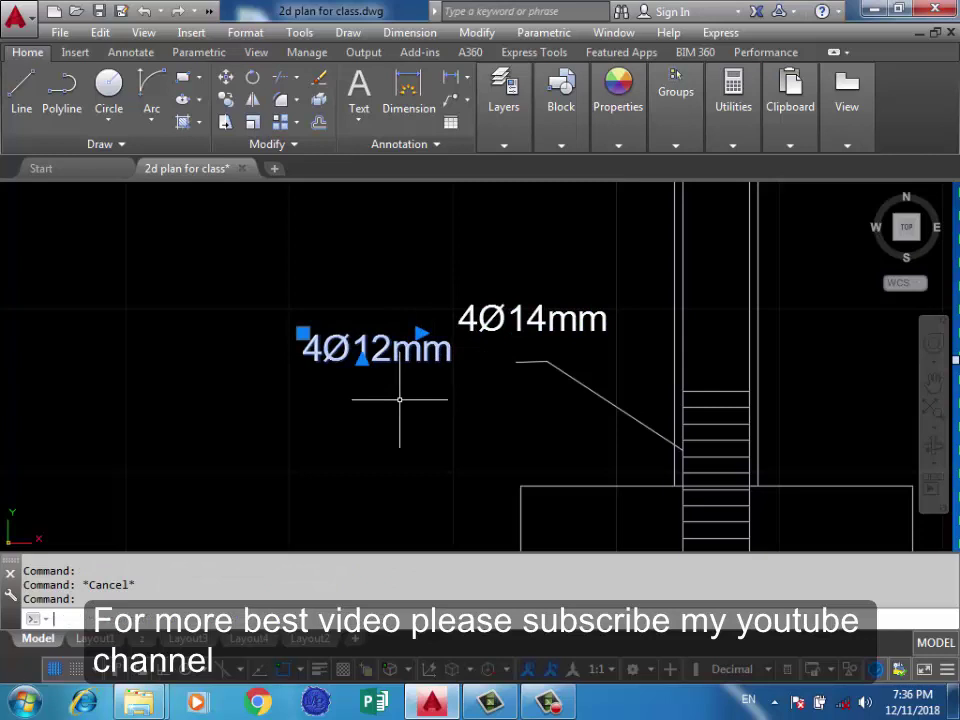
text(COPY)
key(ctrl+Left)
key(ctrl+Left)
key(ctrl+Left)
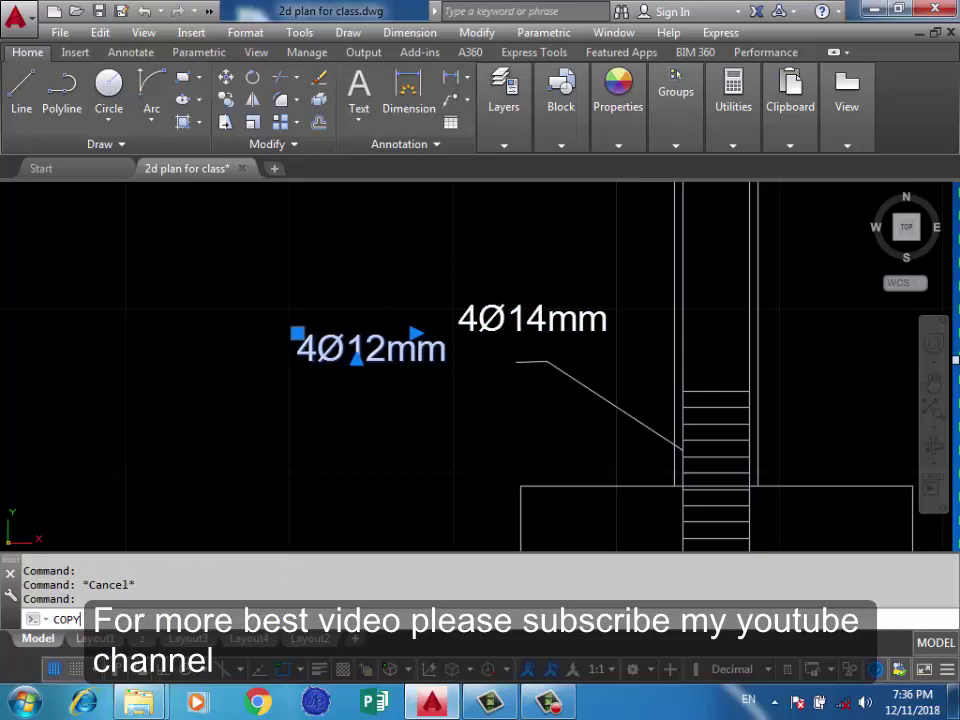
key(ctrl+Left)
key(ctrl+Left)
key(ctrl+Left)
key(ctrl+Up)
key(ctrl+Up)
key(ctrl+Up)
key(ctrl+Up)
key(ctrl+Up)
key(ctrl+Up)
key(ctrl+Up)
key(ctrl+Up)
key(ctrl+Up)
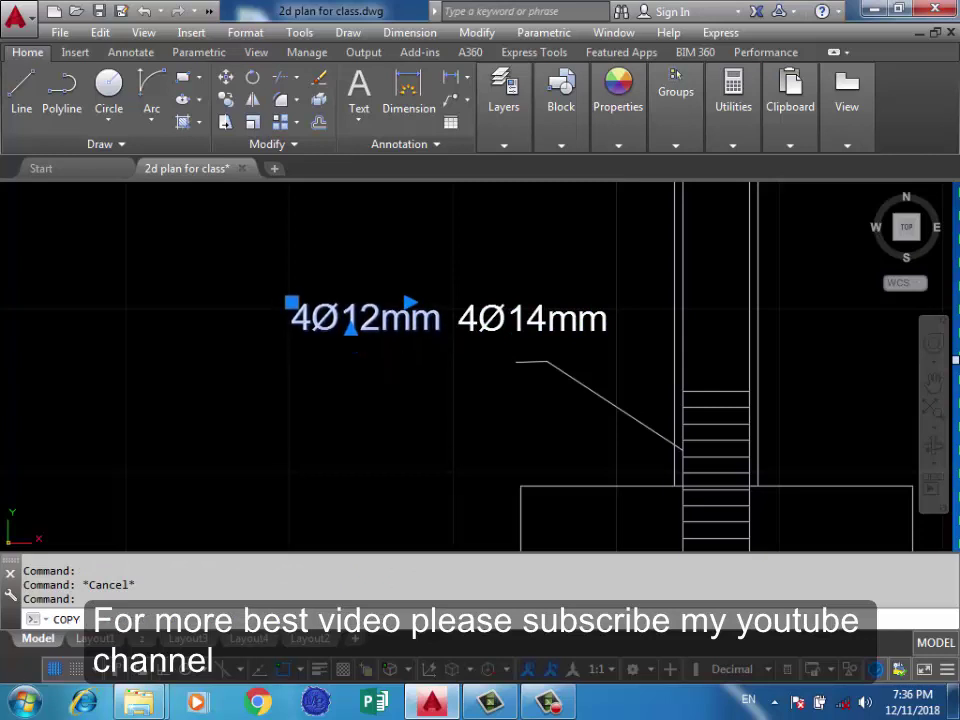
key(ctrl+Up)
key(ctrl+Up)
key(ctrl+Up)
key(Escape)
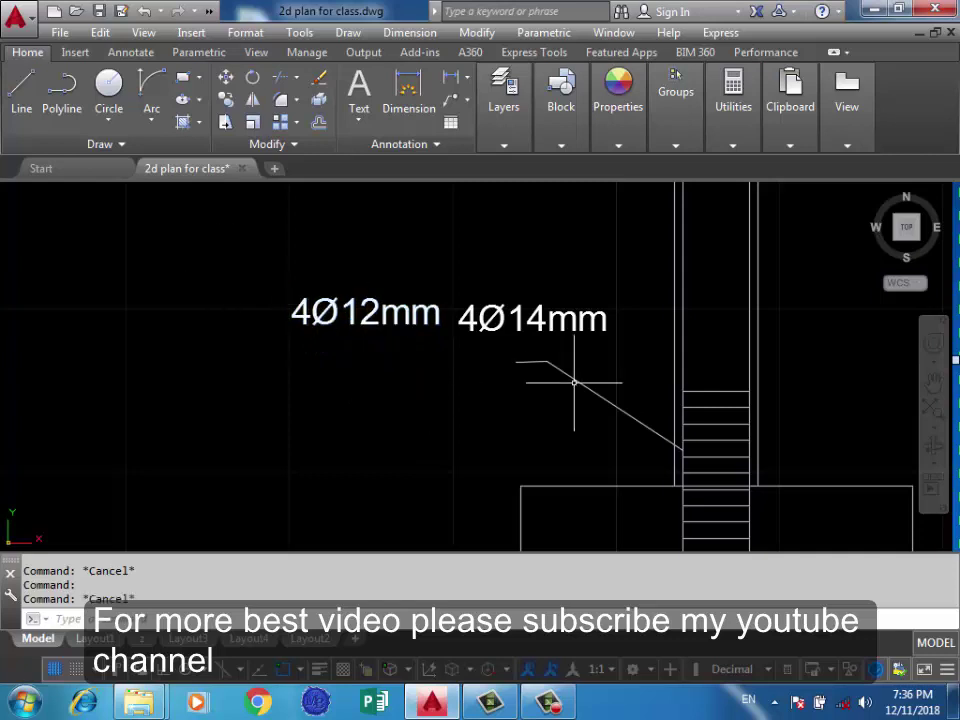
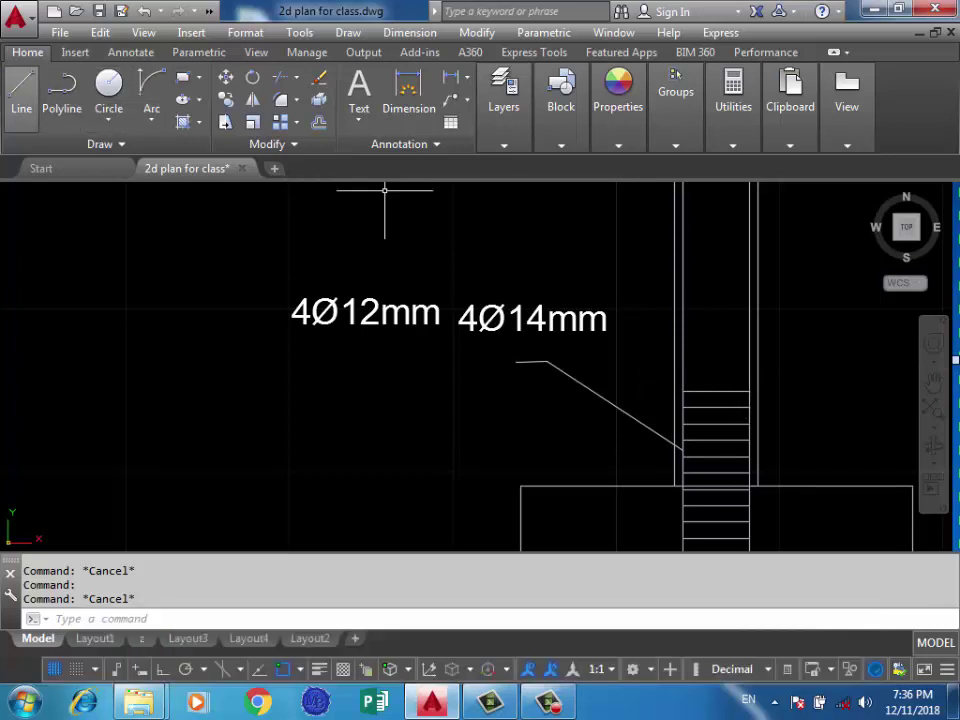
Start a polyline leader beside the stairs, then cancel it unfinished
click(61, 88)
scroll(745, 452, up, 2)
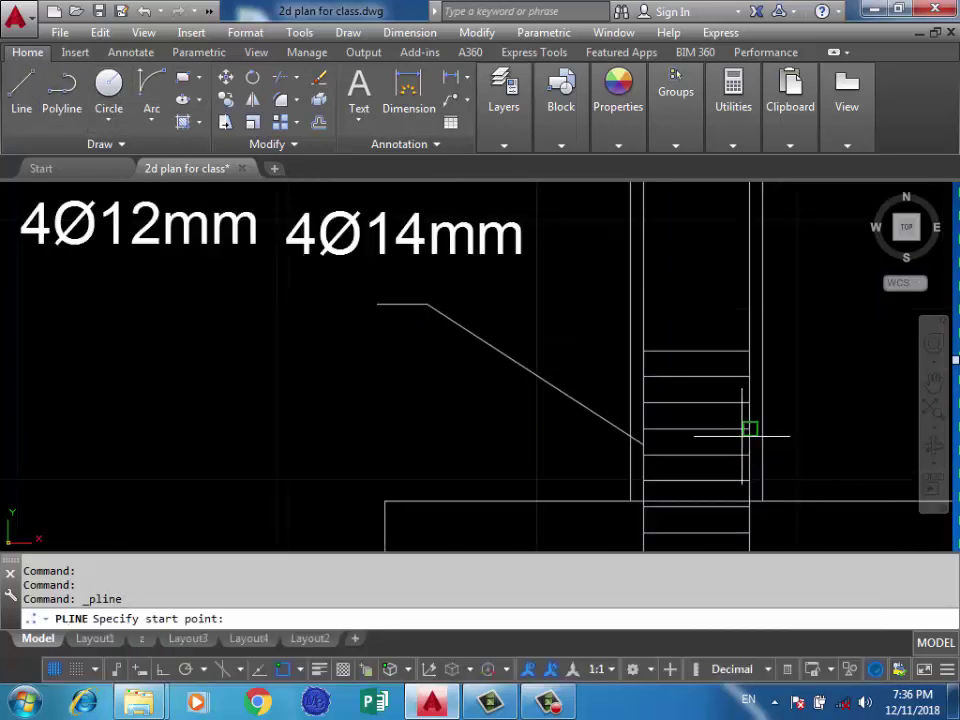
click(748, 441)
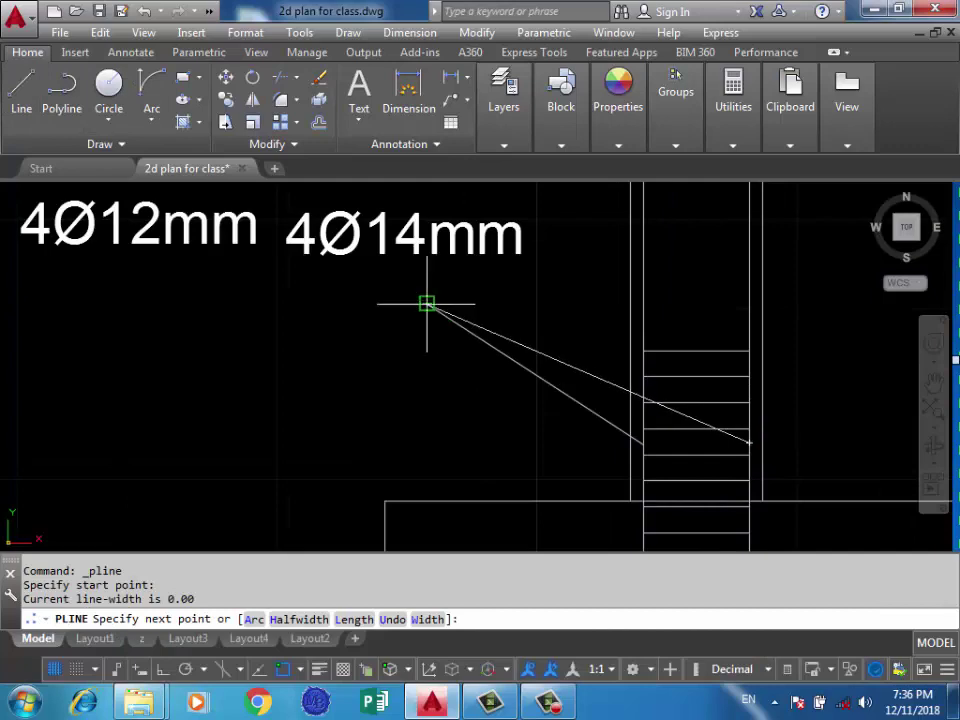
scroll(631, 347, down, 3)
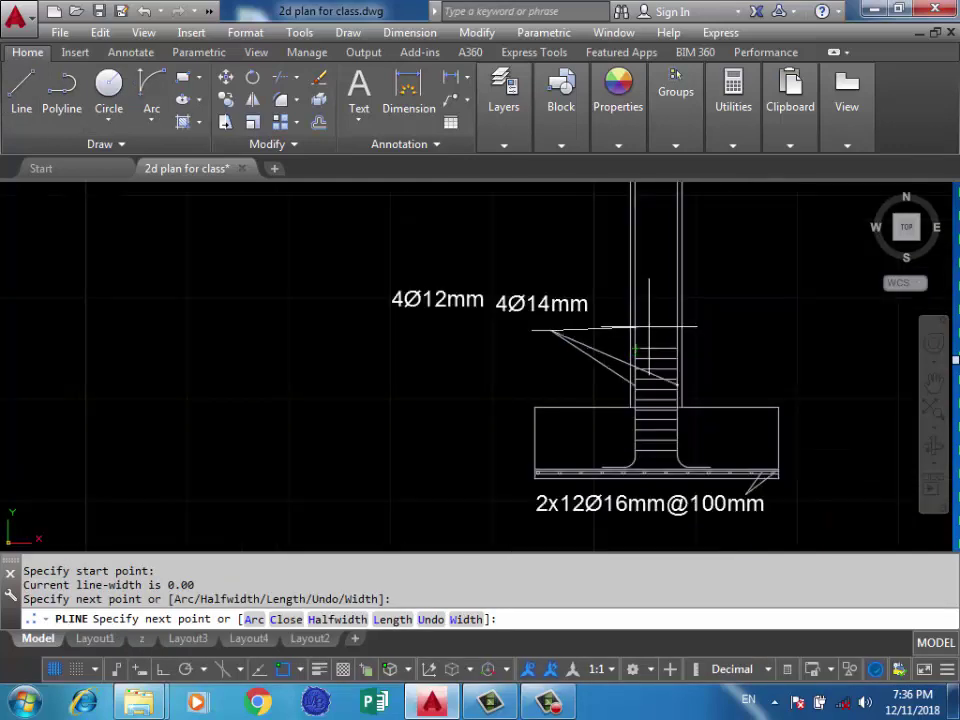
key(Return)
Pan and zoom across the footing and column details to bring the 4Ø12mm label into view
scroll(567, 280, down, 2)
scroll(560, 300, down, 2)
scroll(525, 320, up, 4)
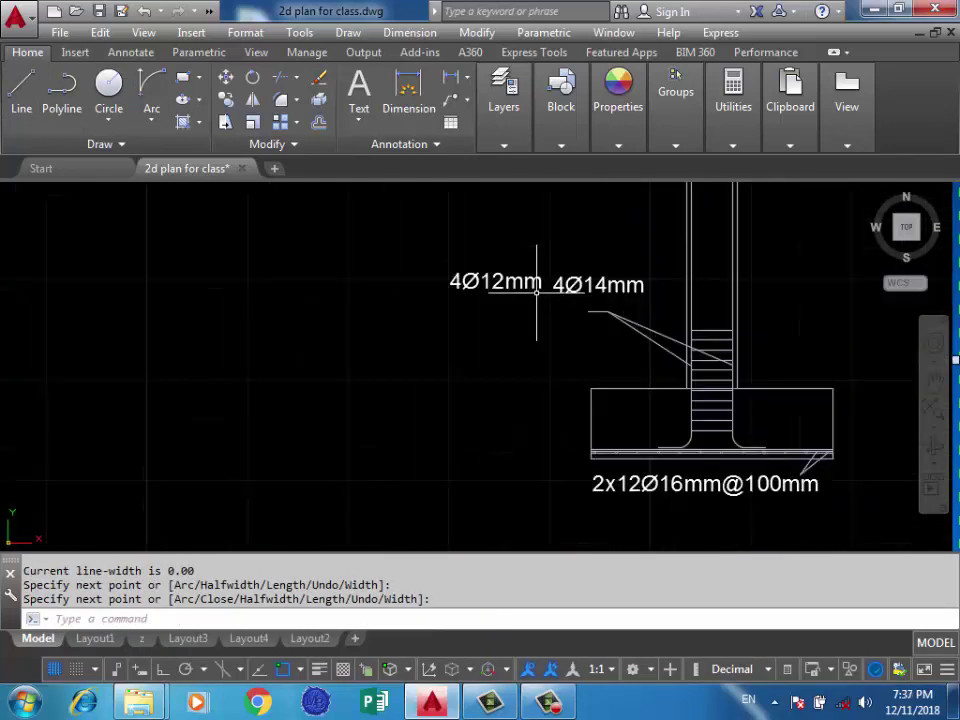
scroll(580, 272, down, 8)
scroll(570, 340, down, 5)
scroll(568, 396, up, 3)
scroll(593, 407, up, 2)
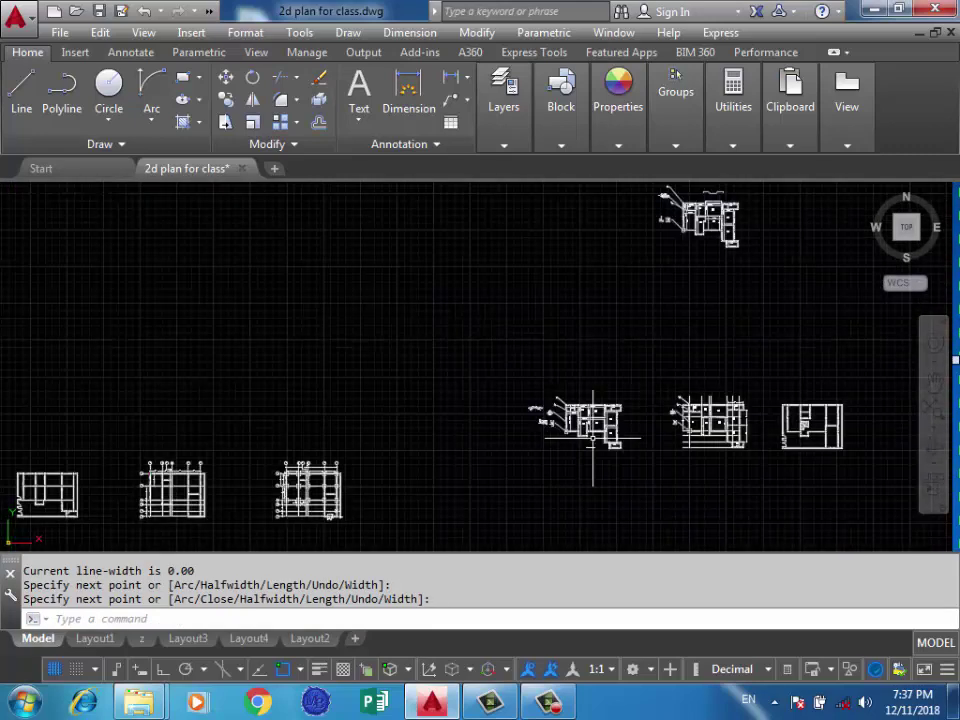
scroll(422, 401, up, 3)
scroll(343, 386, up, 6)
scroll(455, 392, up, 2)
scroll(460, 376, up, 4)
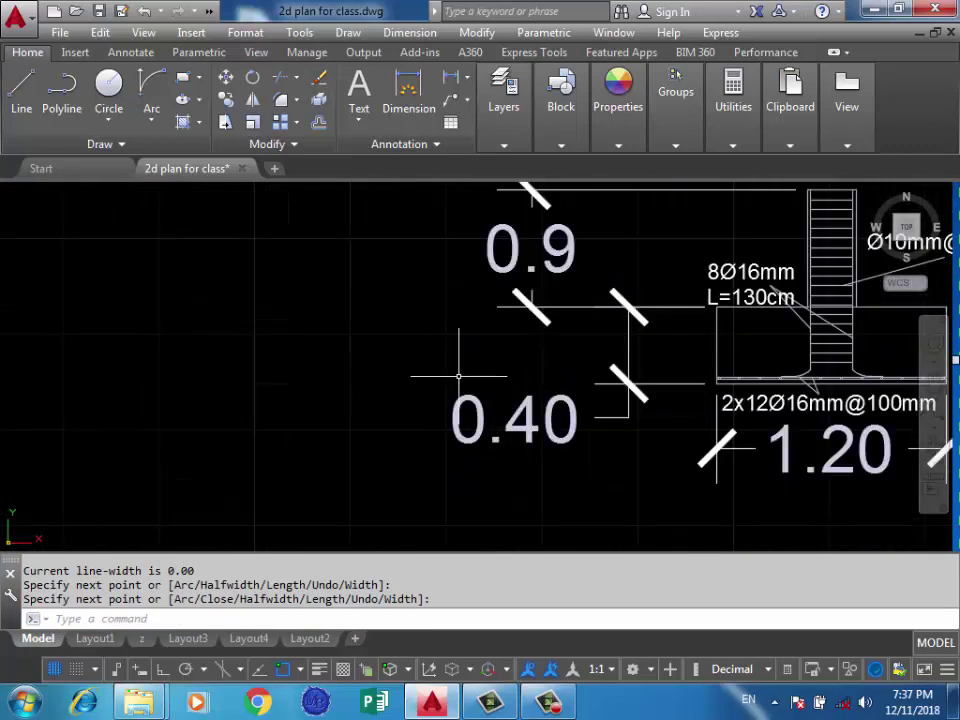
mouse_move(721, 331)
middle_down()
mouse_move(593, 343)
mouse_move(538, 393)
middle_up()
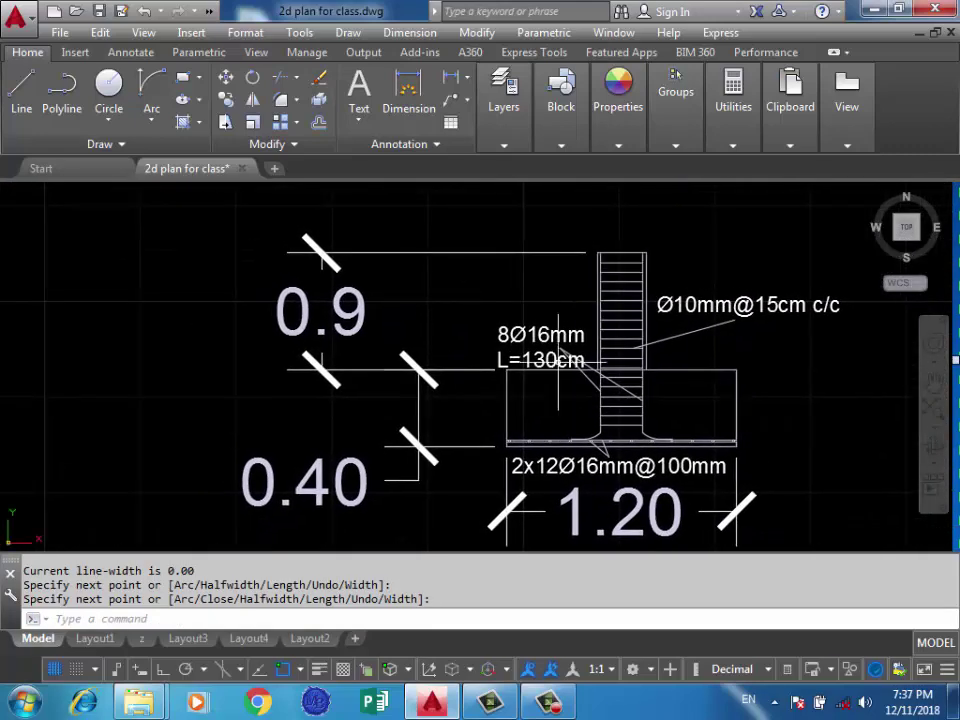
scroll(500, 320, up, 4)
scroll(560, 320, down, 2)
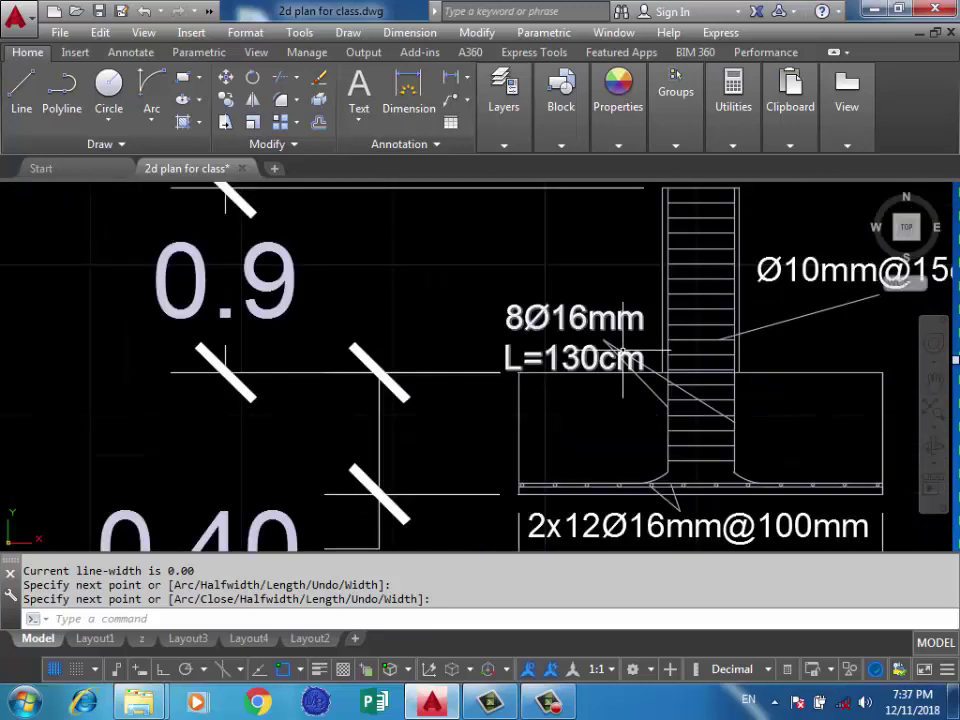
scroll(648, 374, down, 2)
scroll(614, 397, down, 3)
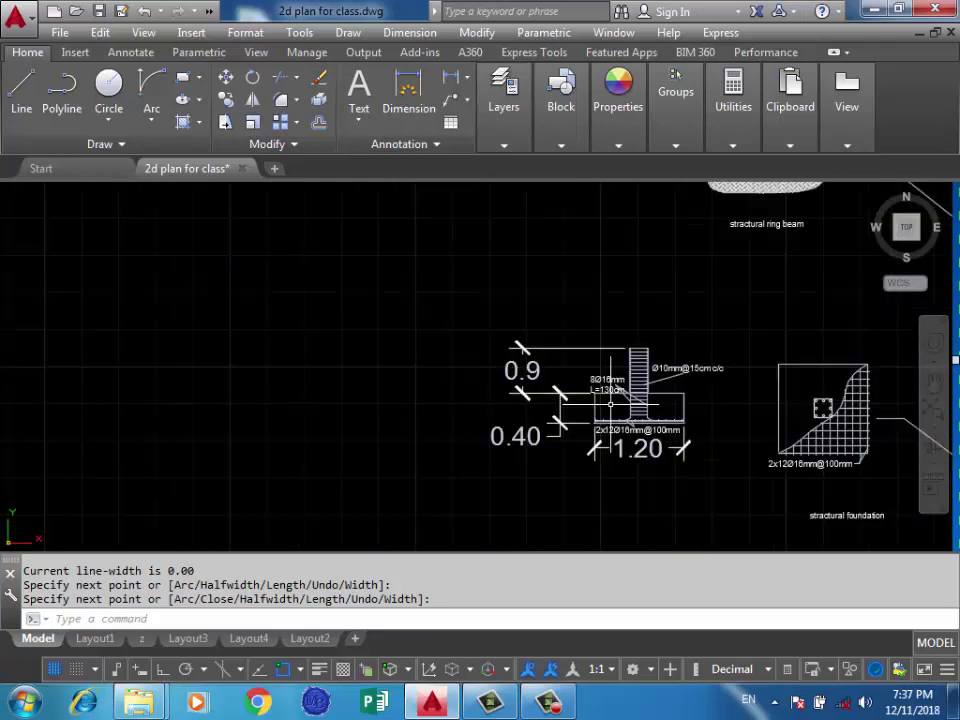
scroll(643, 397, up, 3)
scroll(595, 378, up, 3)
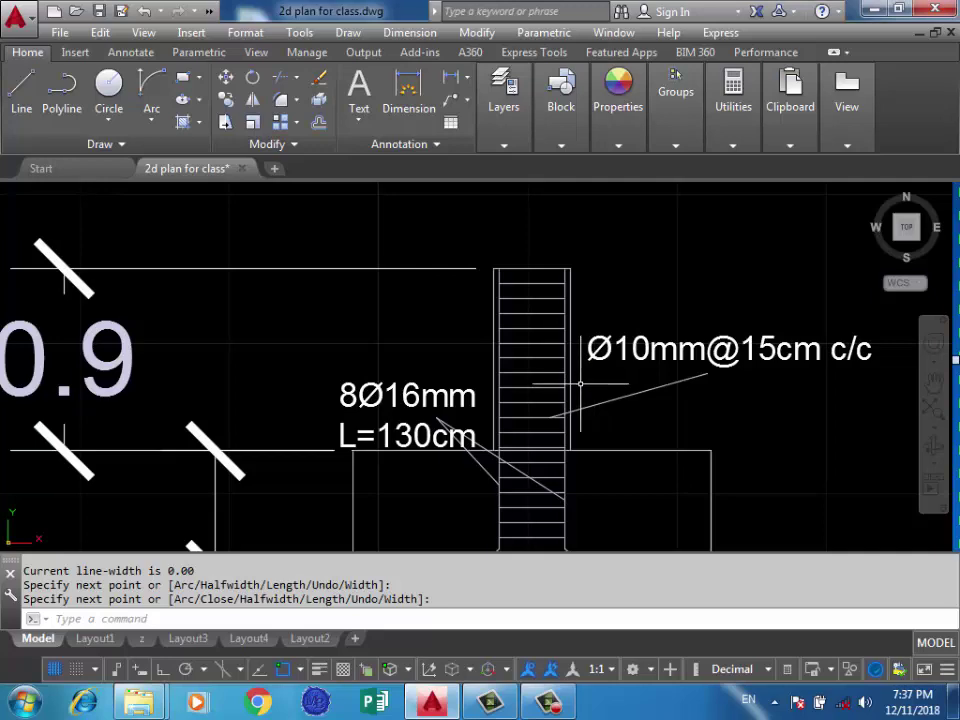
scroll(440, 380, down, 2)
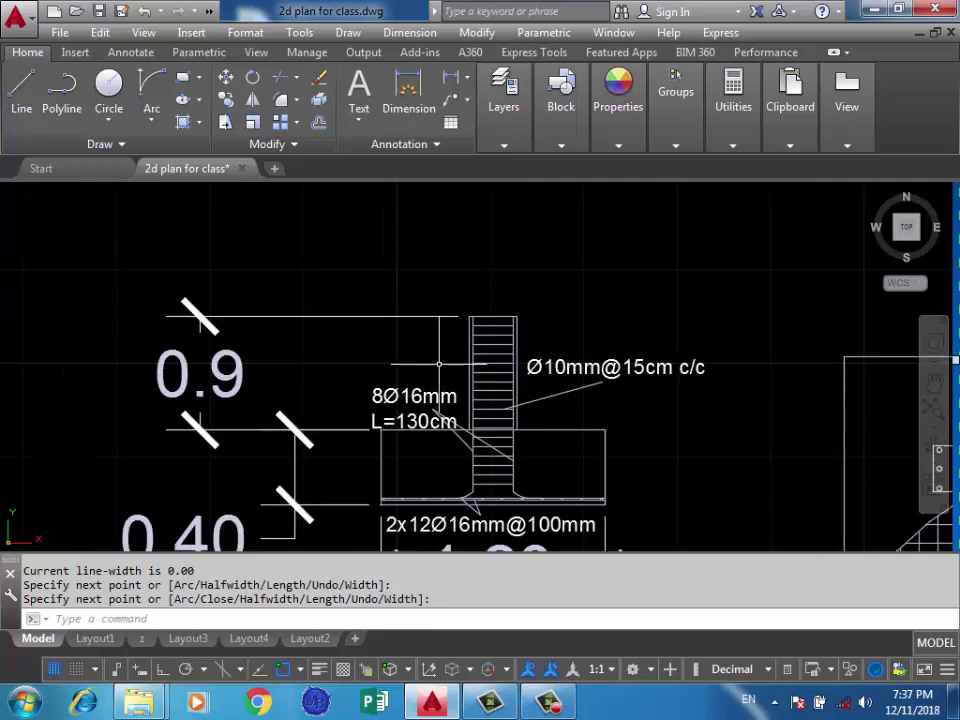
scroll(463, 378, down, 2)
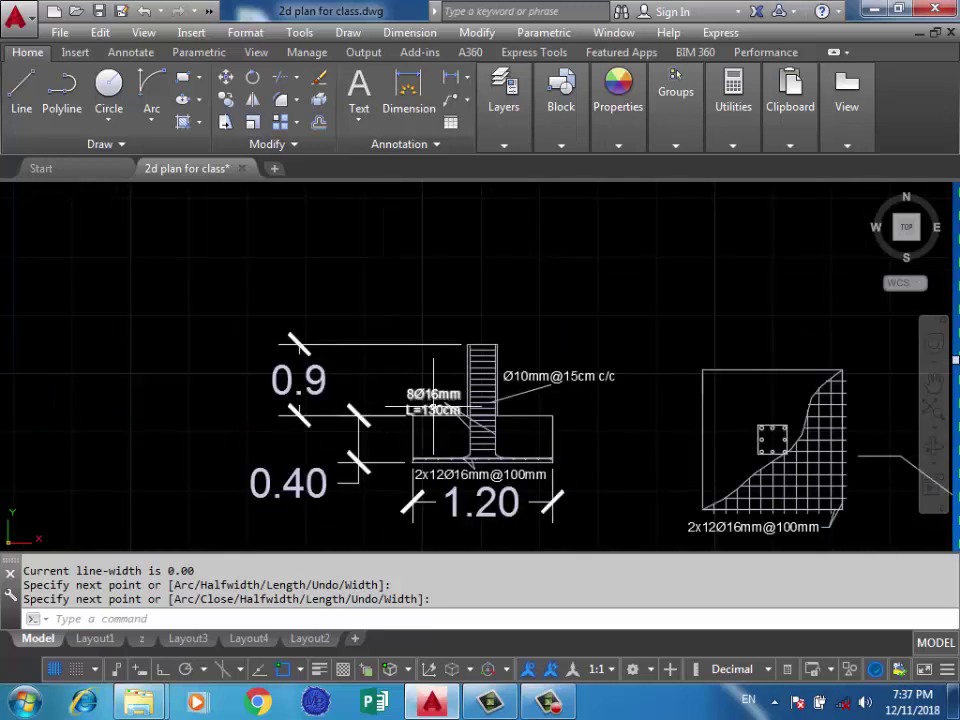
scroll(433, 408, down, 3)
scroll(440, 400, down, 2)
middle_drag(520, 310, 524, 400)
scroll(588, 262, up, 5)
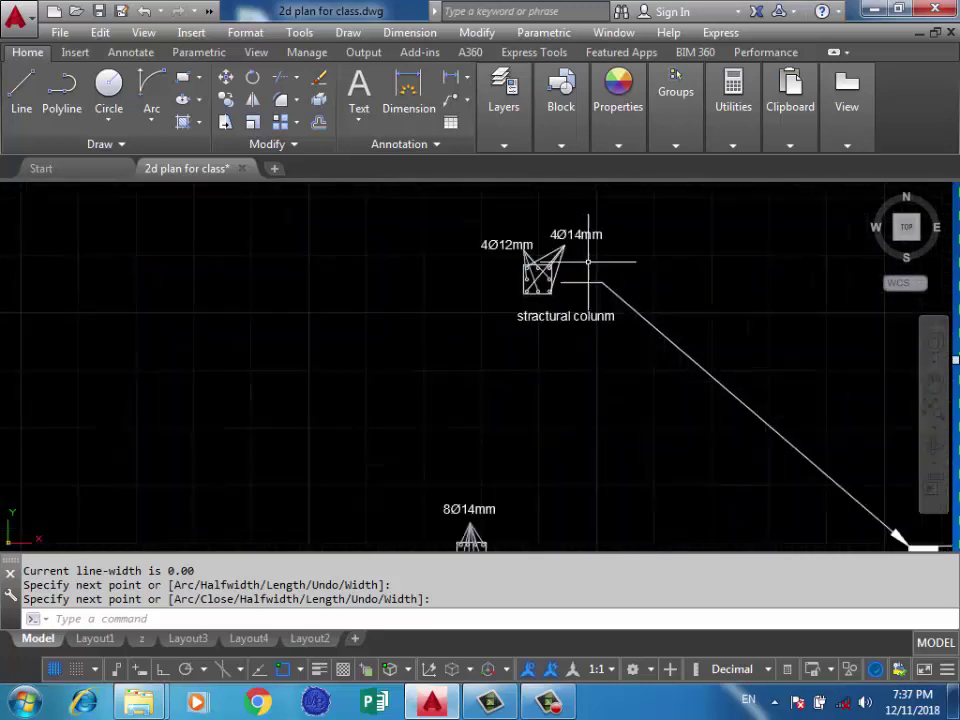
scroll(570, 290, up, 2)
scroll(548, 320, up, 3)
scroll(544, 326, down, 1)
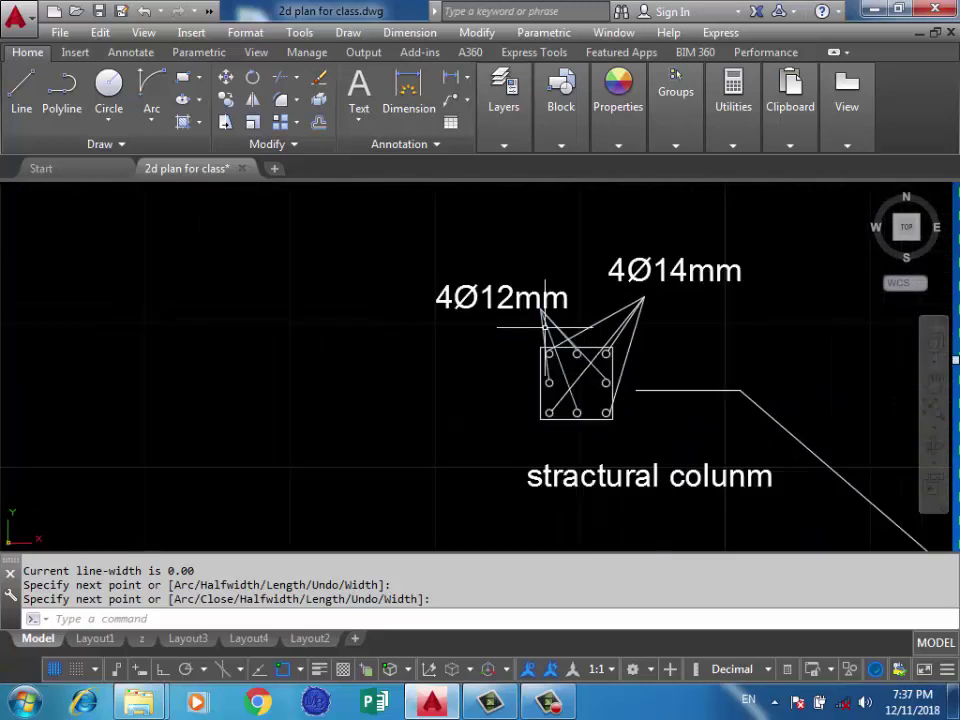
scroll(620, 280, down, 5)
scroll(621, 255, up, 3)
scroll(640, 300, up, 1)
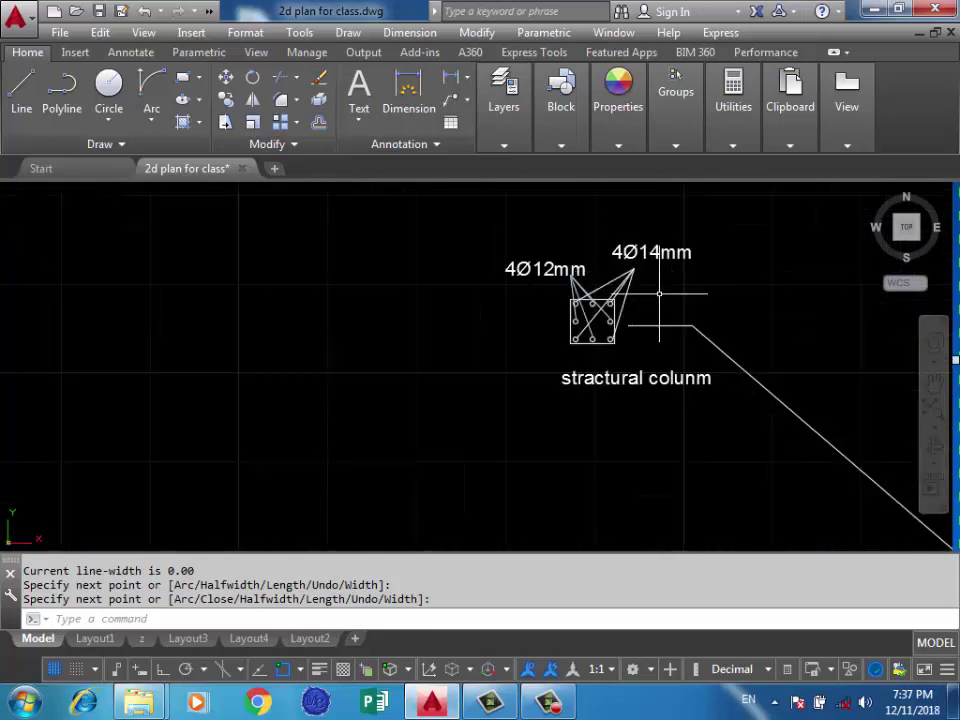
scroll(568, 243, up, 2)
scroll(568, 243, down, 1)
scroll(610, 360, down, 4)
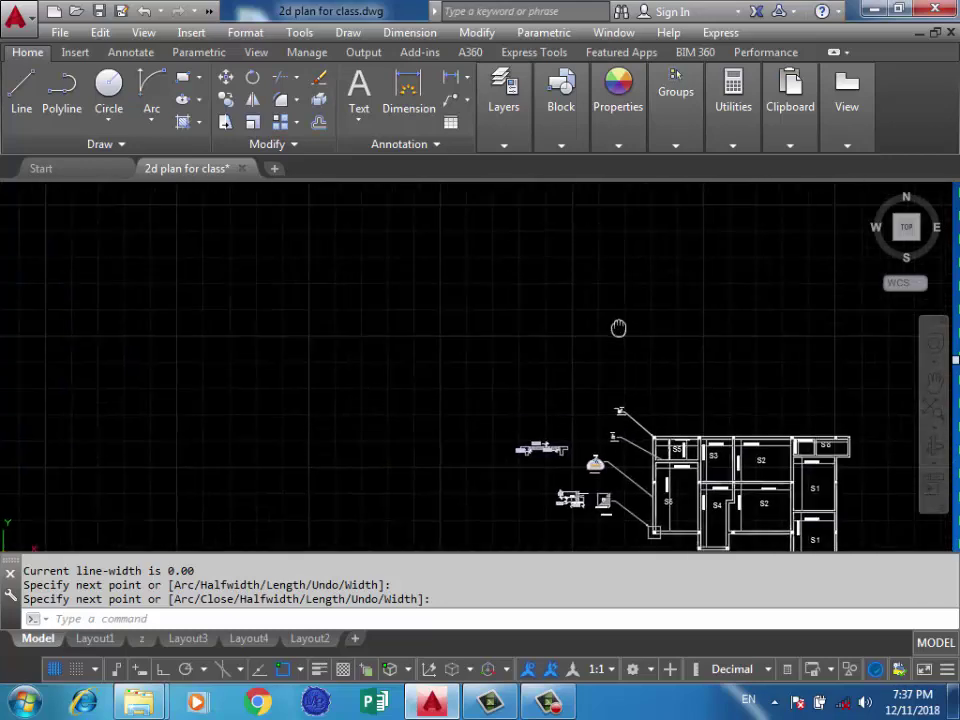
scroll(650, 310, up, 5)
scroll(600, 480, down, 2)
scroll(621, 476, down, 2)
scroll(622, 300, down, 3)
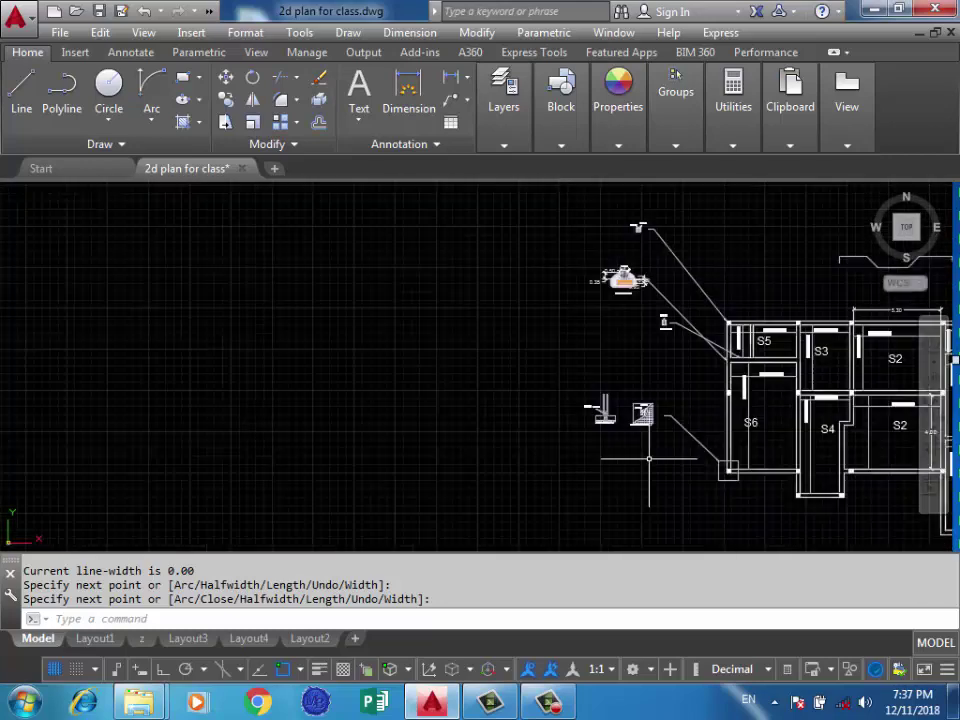
scroll(638, 277, up, 2)
scroll(719, 393, down, 2)
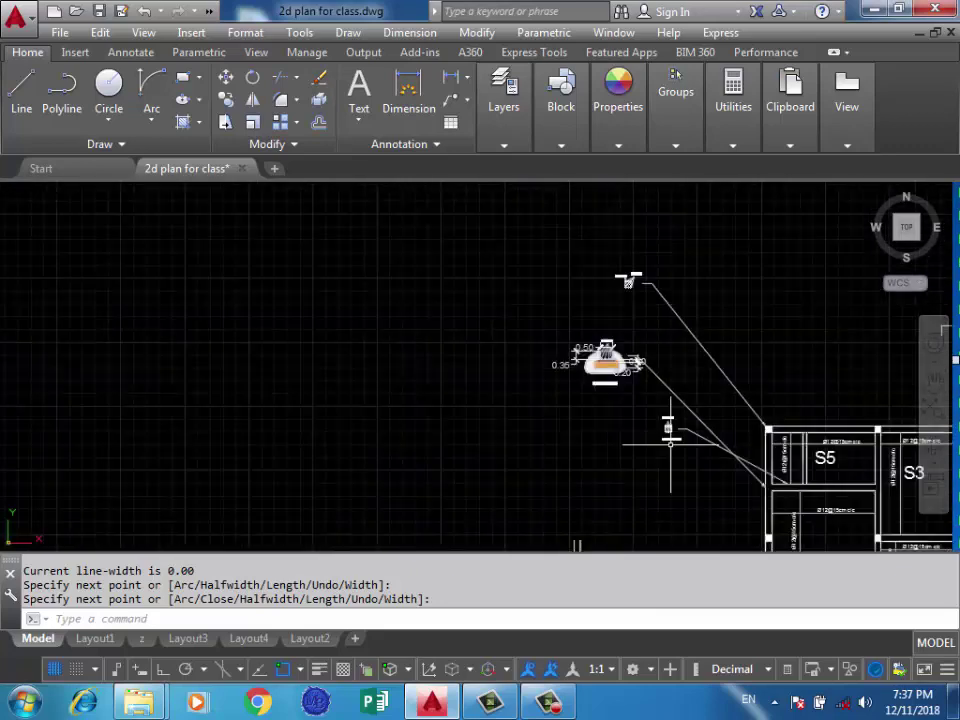
scroll(600, 350, down, 1)
scroll(608, 380, up, 1)
scroll(560, 360, up, 3)
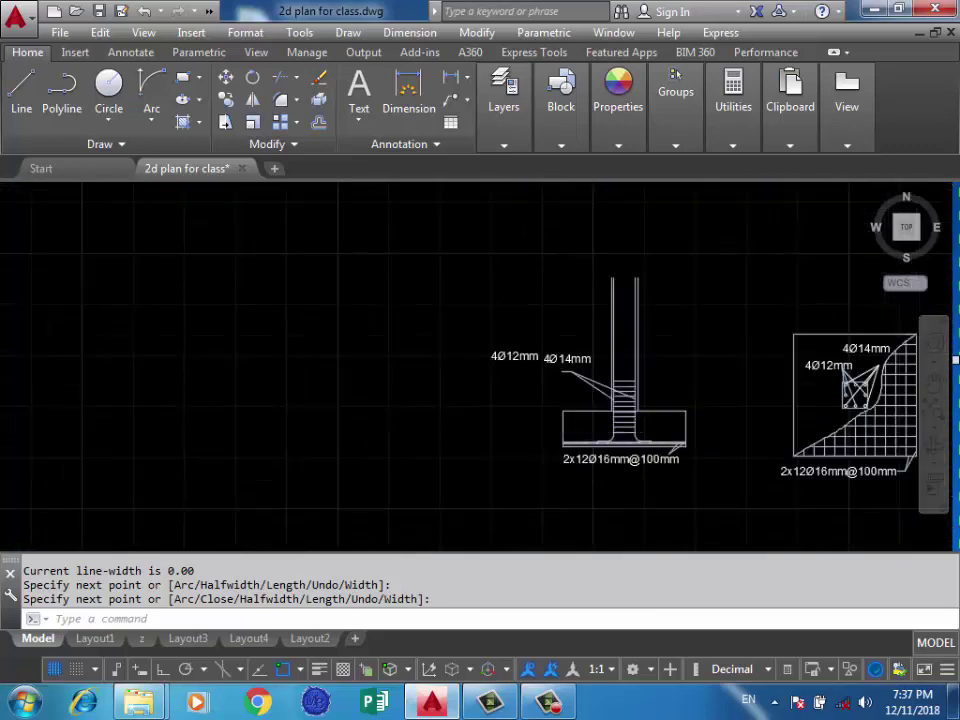
scroll(500, 335, up, 1)
scroll(494, 328, up, 1)
scroll(534, 330, up, 2)
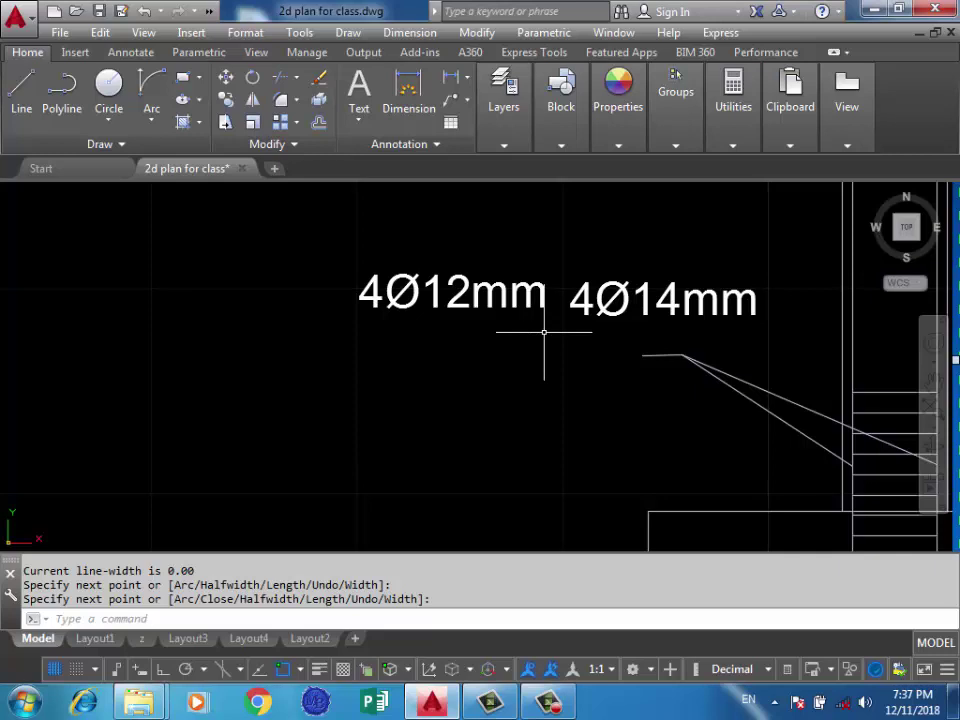
scroll(516, 324, down, 2)
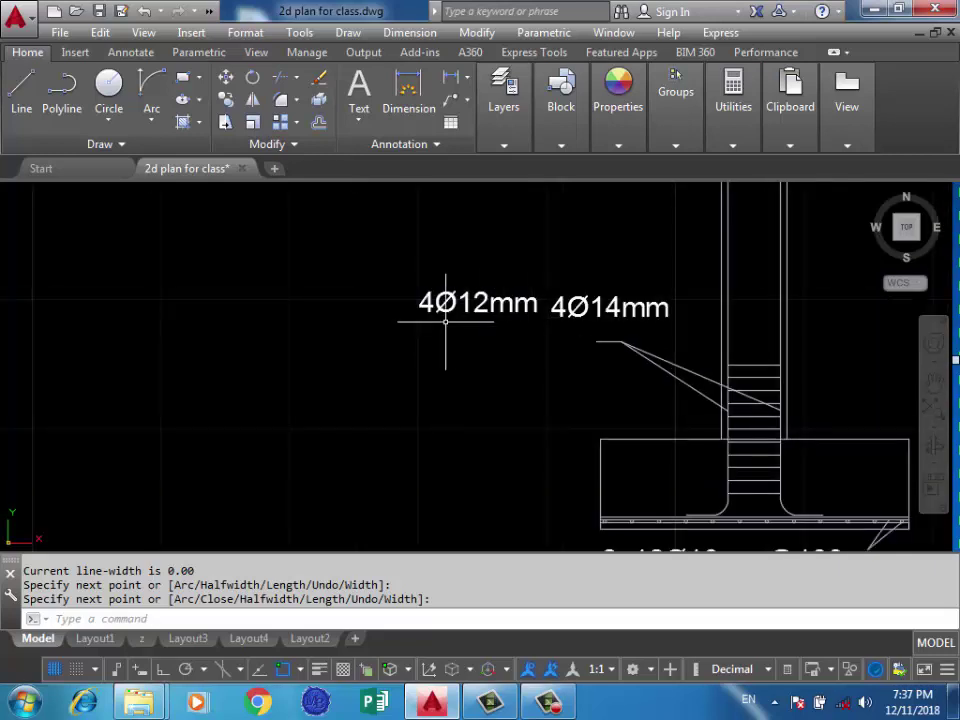
scroll(498, 312, up, 2)
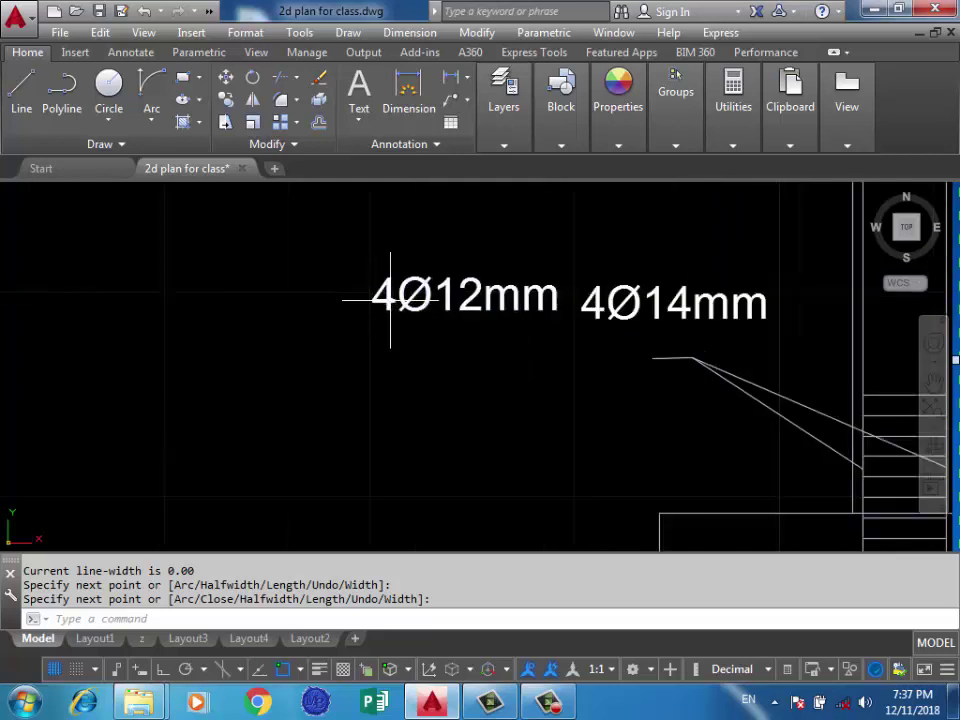
scroll(449, 316, down, 2)
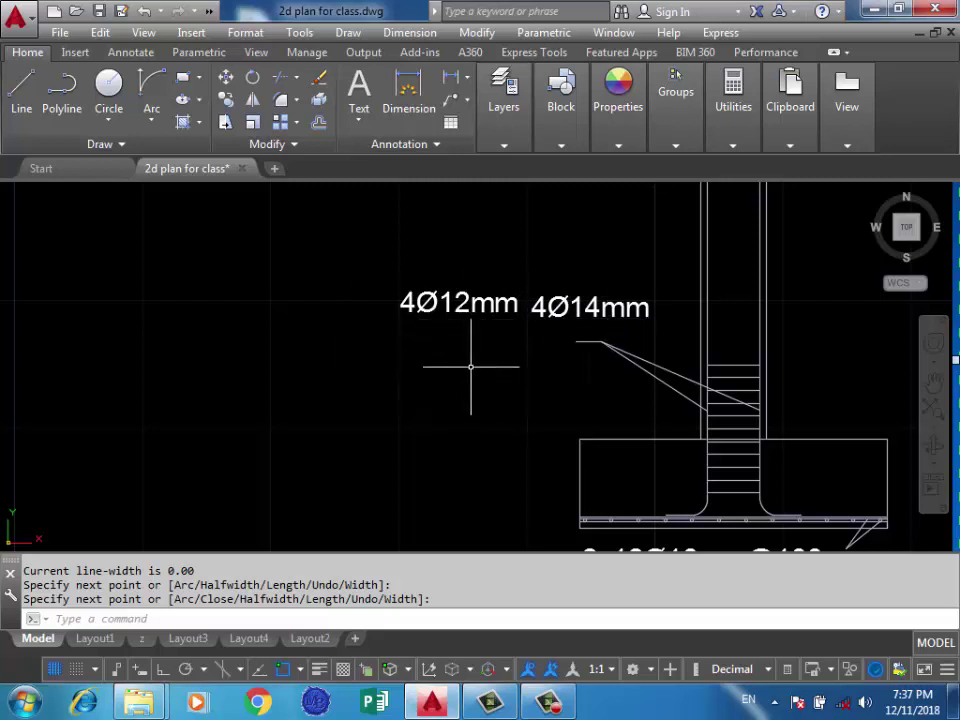
click(377, 392)
scroll(566, 395, down, 2)
scroll(580, 416, up, 2)
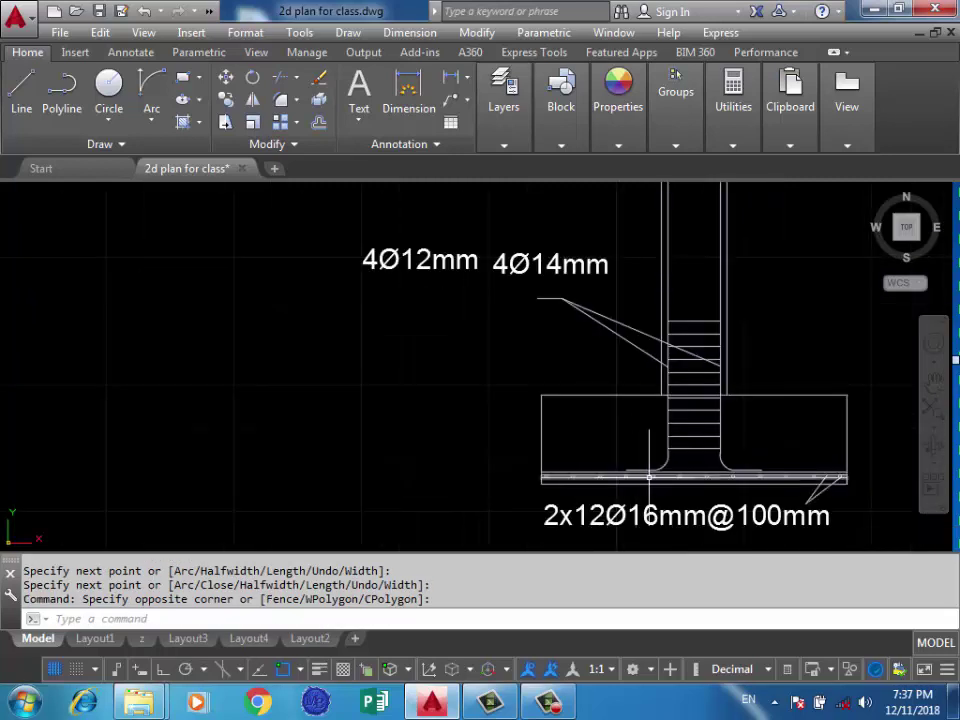
middle_drag(684, 362, 613, 329)
scroll(613, 329, down, 2)
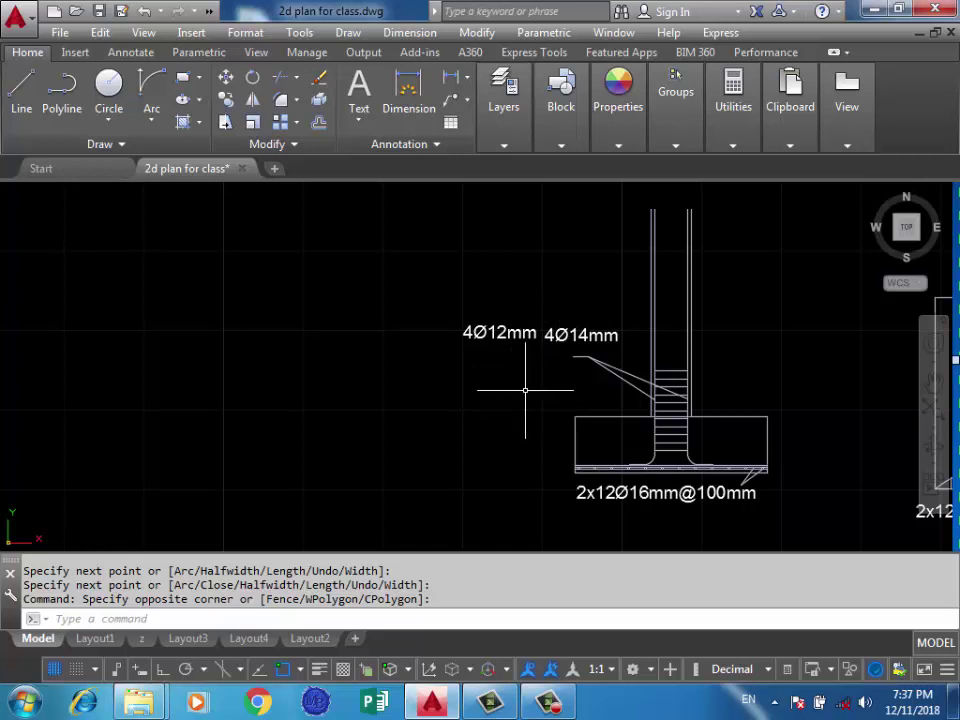
scroll(530, 385, up, 2)
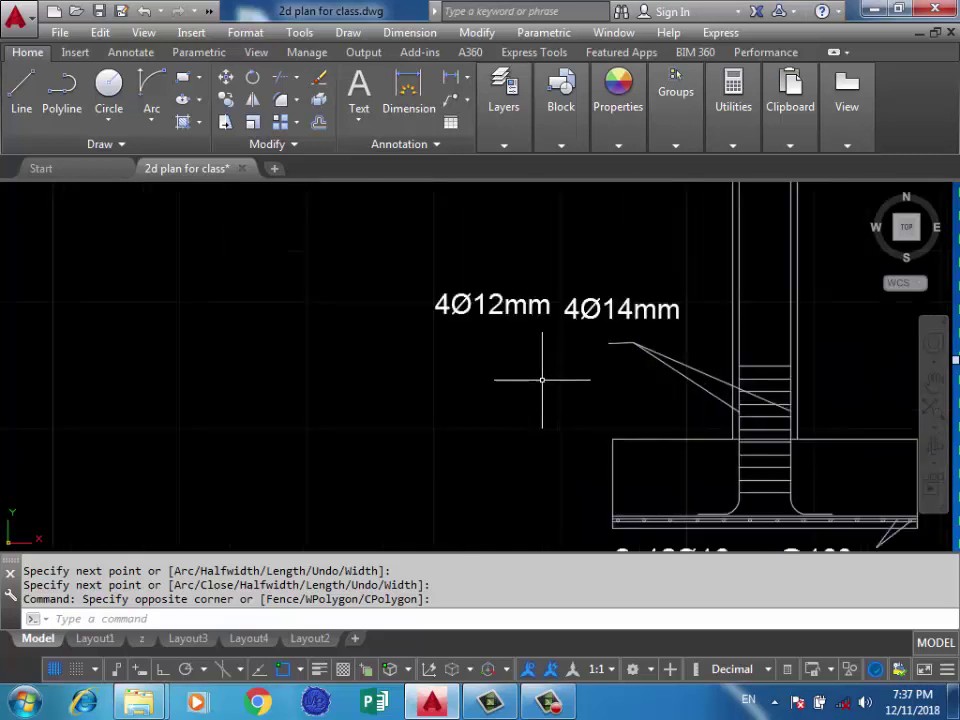
scroll(542, 380, down, 2)
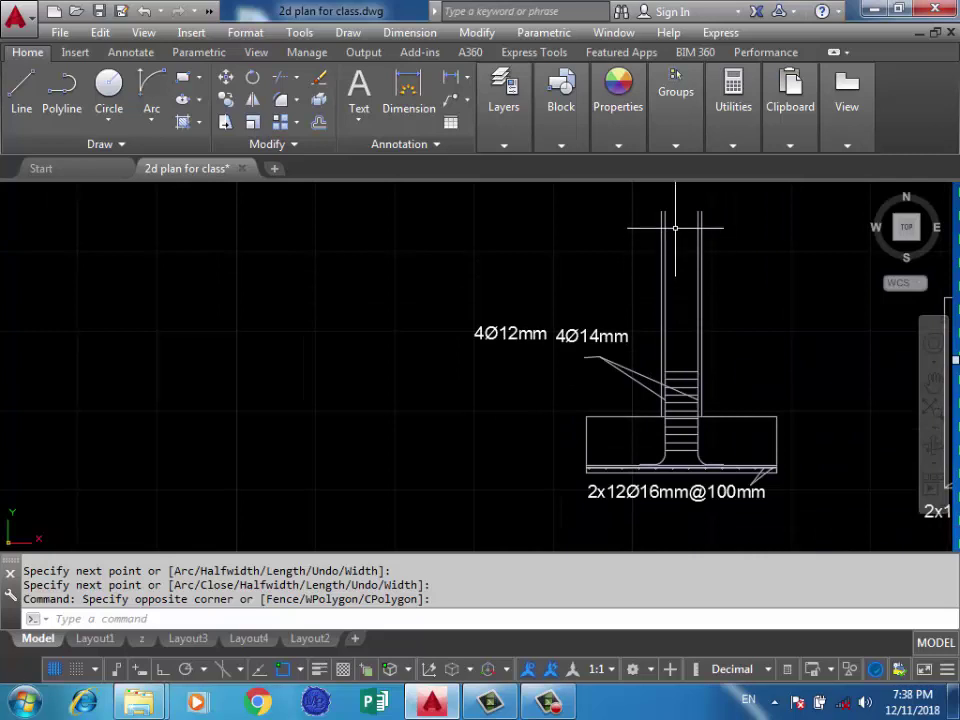
middle_drag(675, 228, 553, 318)
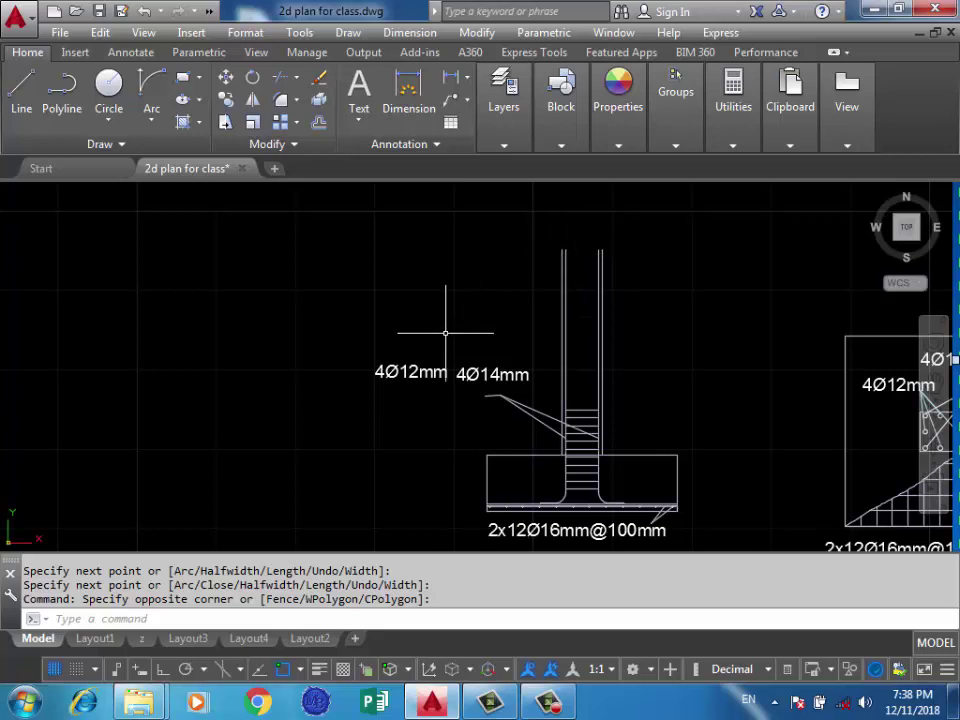
middle_drag(445, 333, 513, 296)
scroll(510, 367, up, 2)
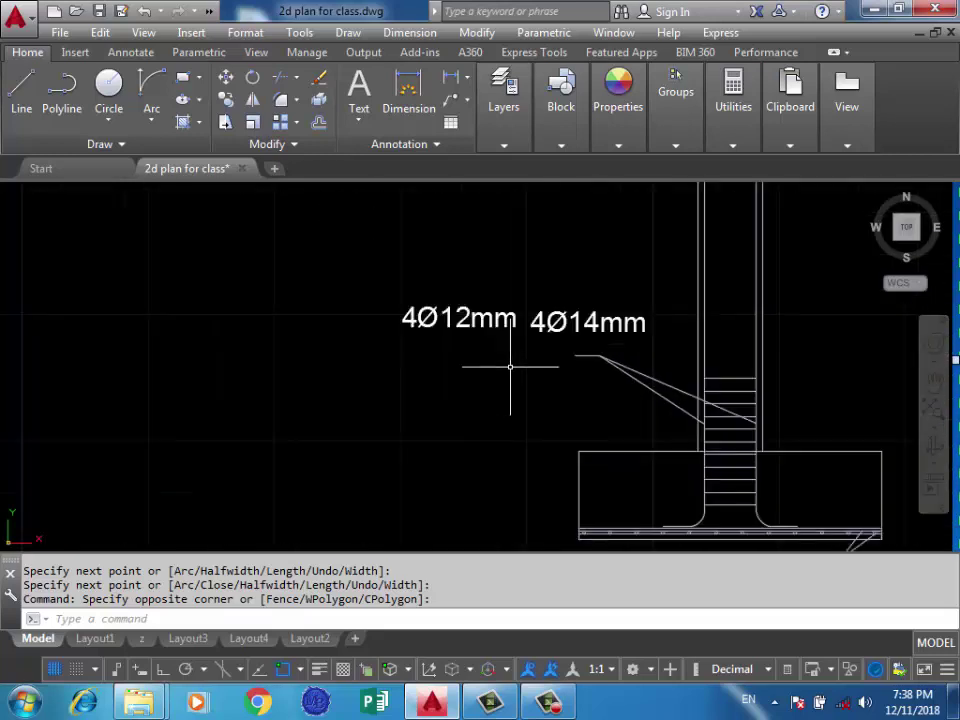
Copy the 4Ø12mm label to a spot just below the original
click(461, 320)
text(o)
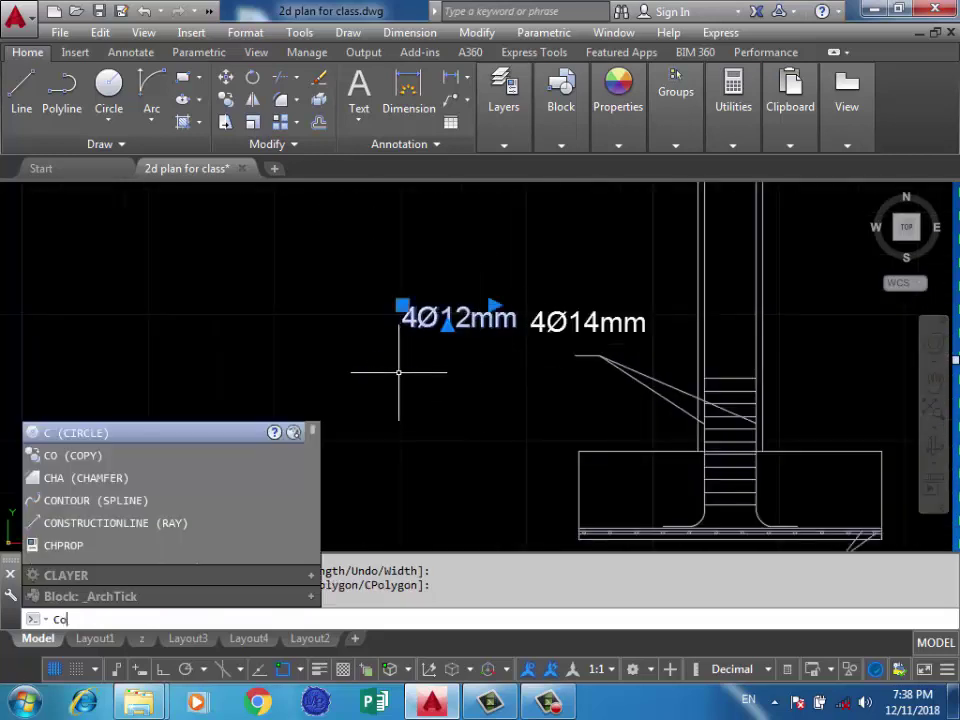
key(Return)
click(493, 326)
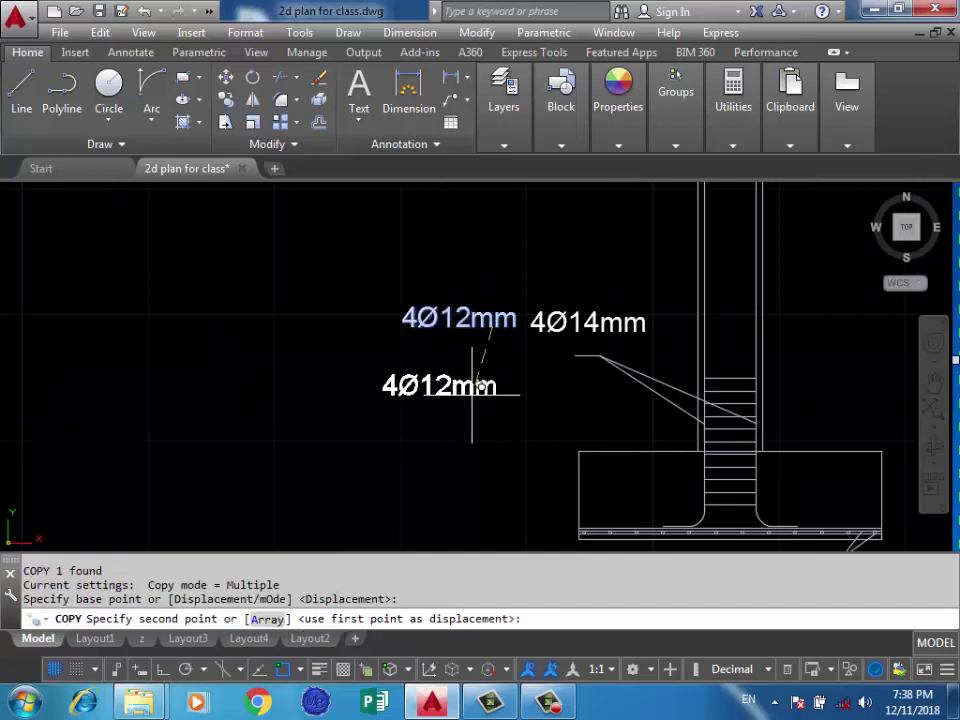
click(472, 394)
key(Return)
Edit the copied text to read L=130cm
scroll(390, 366, up, 2)
double_click(429, 400)
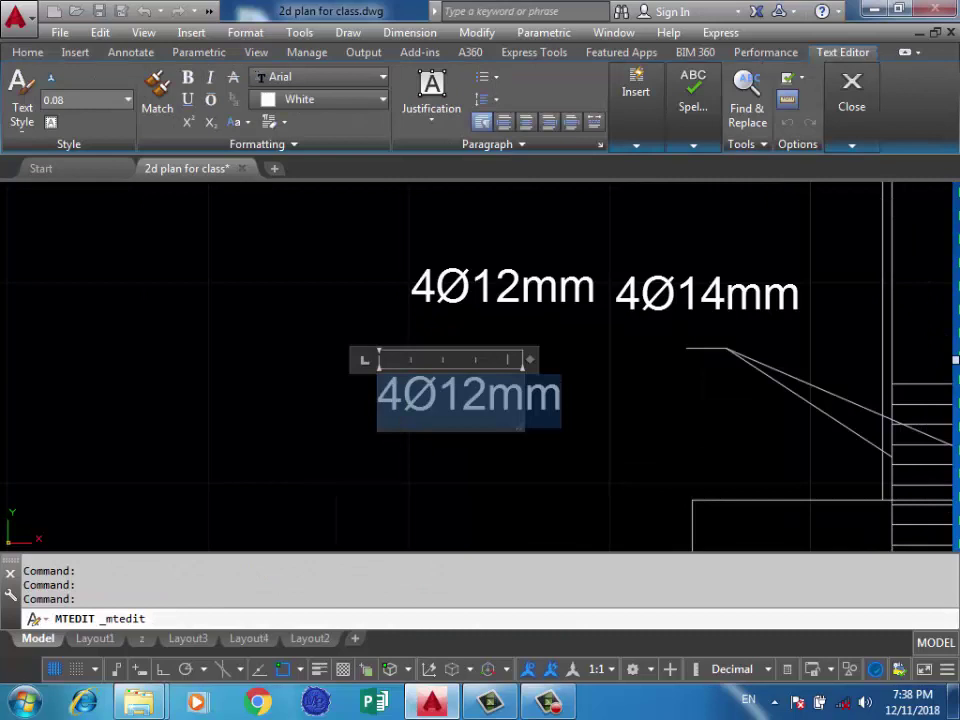
text(L=130cm)
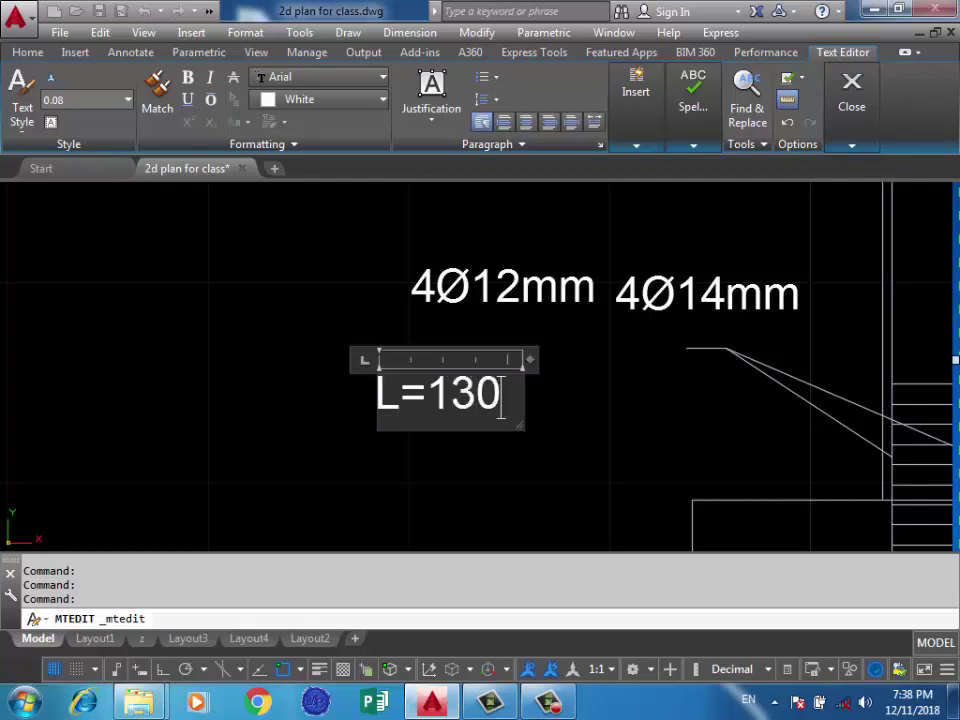
click(375, 456)
Nudge the L=130cm text so it sits directly under the 4Ø12mm label
click(405, 388)
click(296, 417)
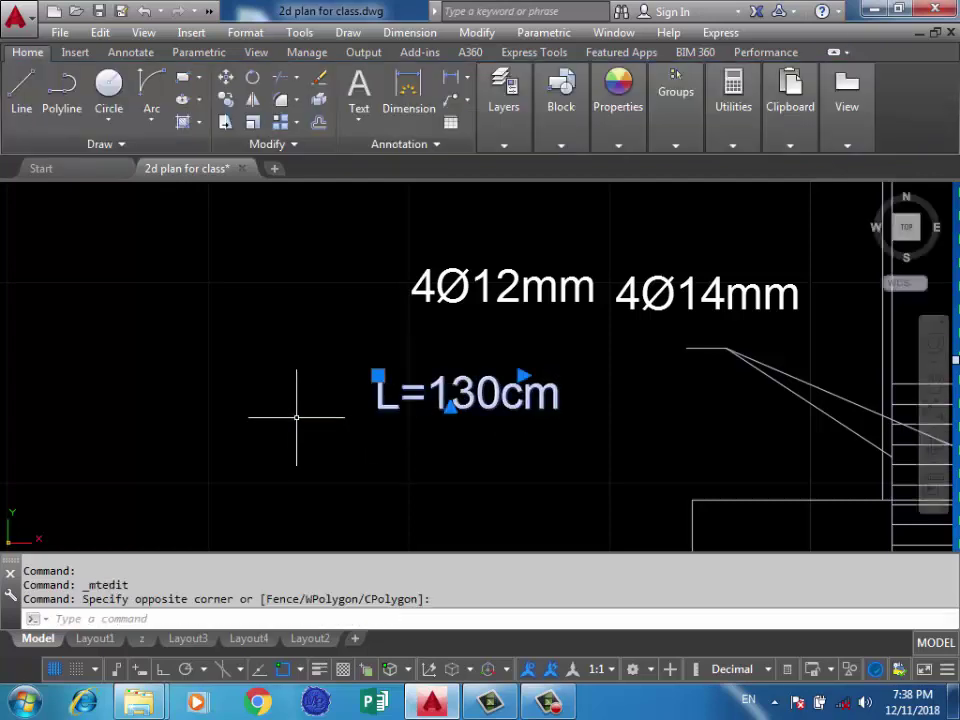
key(ctrl+Right)
key(ctrl+Right)
key(ctrl+Right)
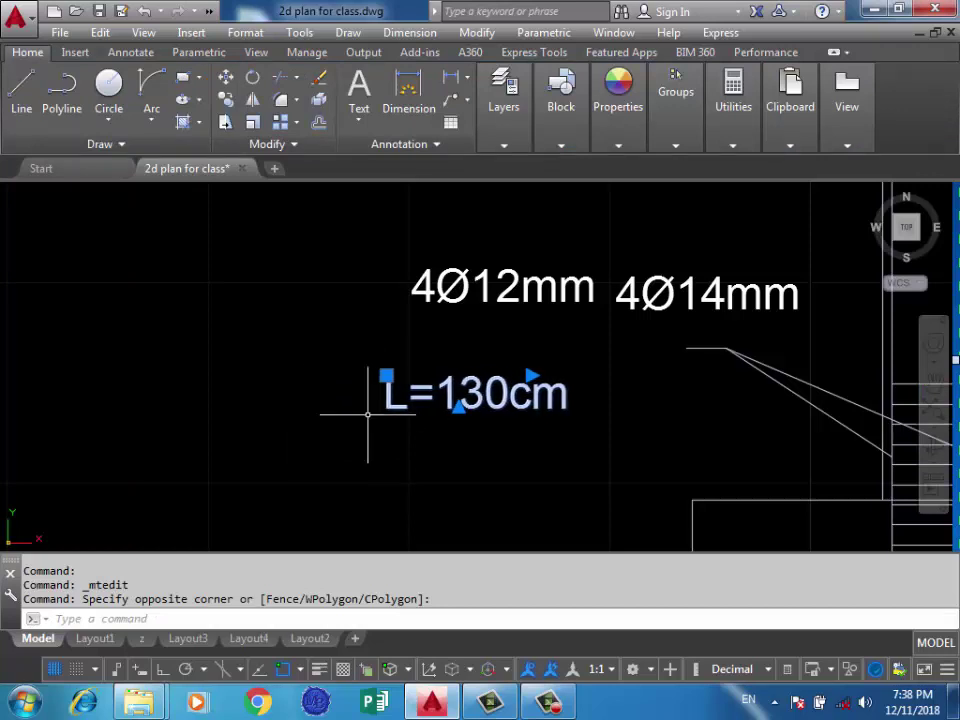
key(ctrl+Right)
key(ctrl+Right)
key(ctrl+Right)
key(ctrl+Up)
key(ctrl+Up)
key(ctrl+Up)
key(ctrl+Up)
key(ctrl+Up)
key(ctrl+Up)
key(ctrl+Left)
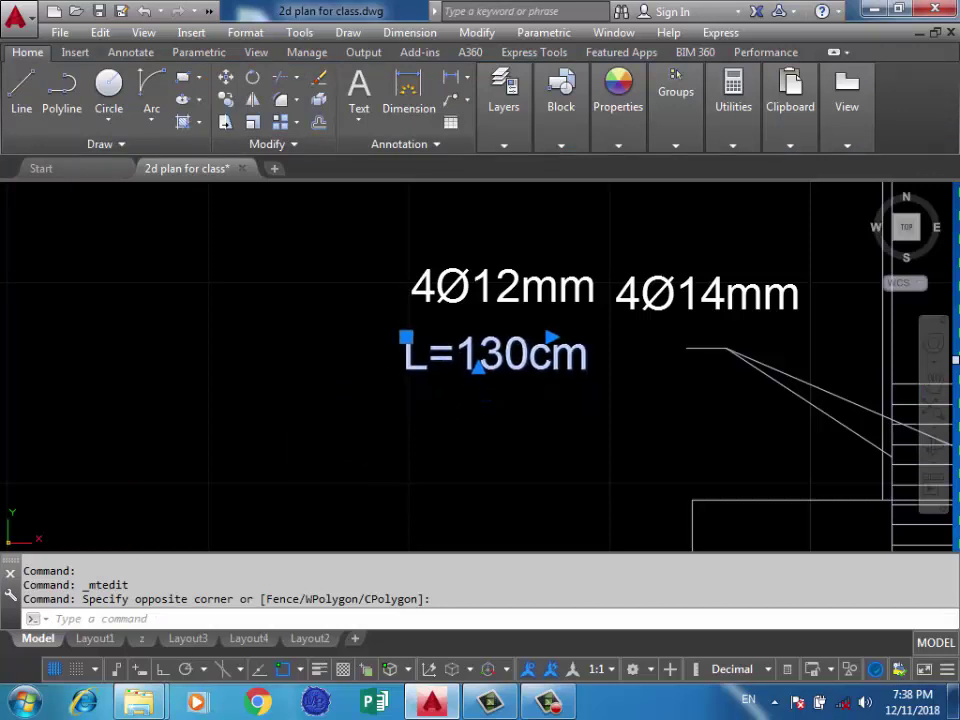
key(ctrl+Up)
key(ctrl+Up)
key(ctrl+Up)
key(Escape)
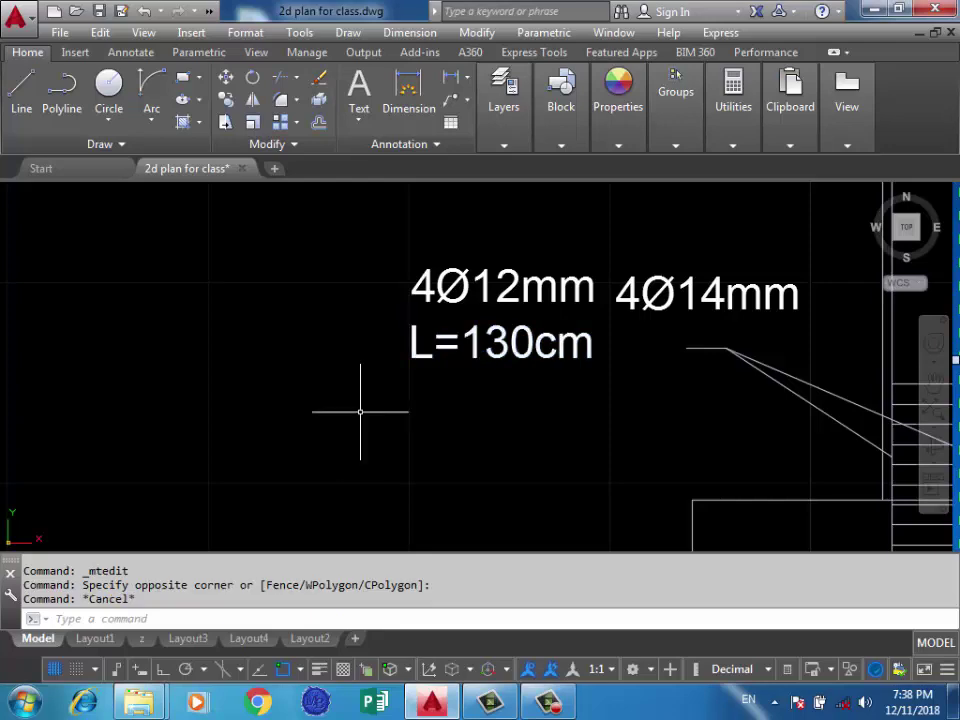
scroll(402, 384, down, 5)
Start a rectangle with its first corner in empty space beside the beam details
mouse_move(453, 420)
middle_down()
mouse_move(481, 383)
mouse_move(540, 380)
mouse_move(622, 345)
middle_up()
scroll(481, 383, up, 3)
scroll(584, 361, down, 3)
scroll(584, 361, down, 5)
scroll(622, 345, up, 2)
scroll(614, 345, down, 2)
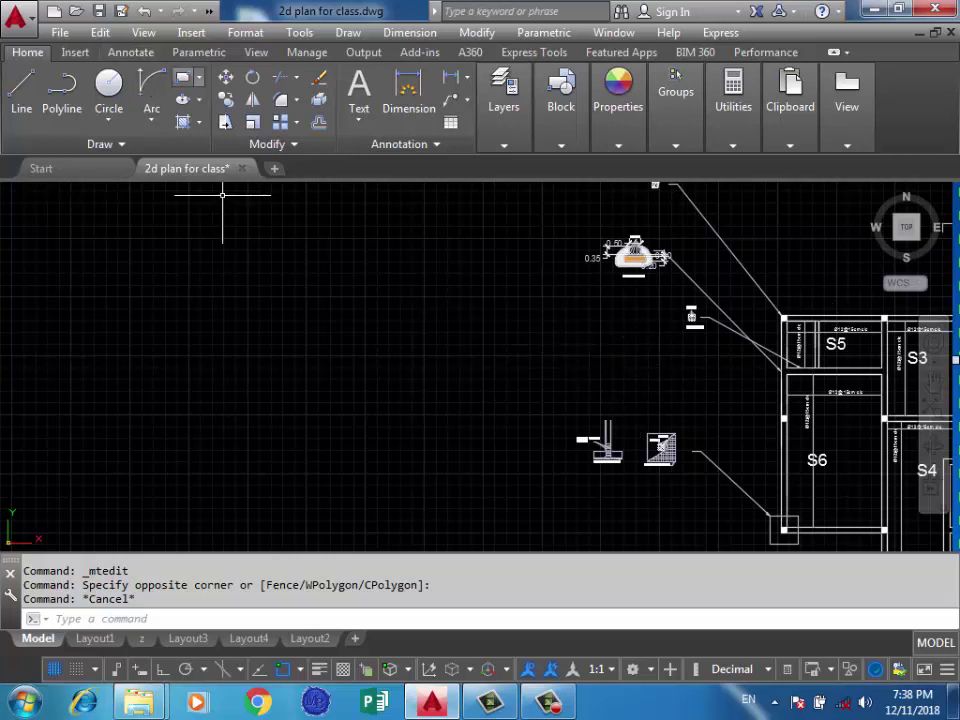
click(182, 77)
scroll(600, 330, up, 3)
click(683, 272)
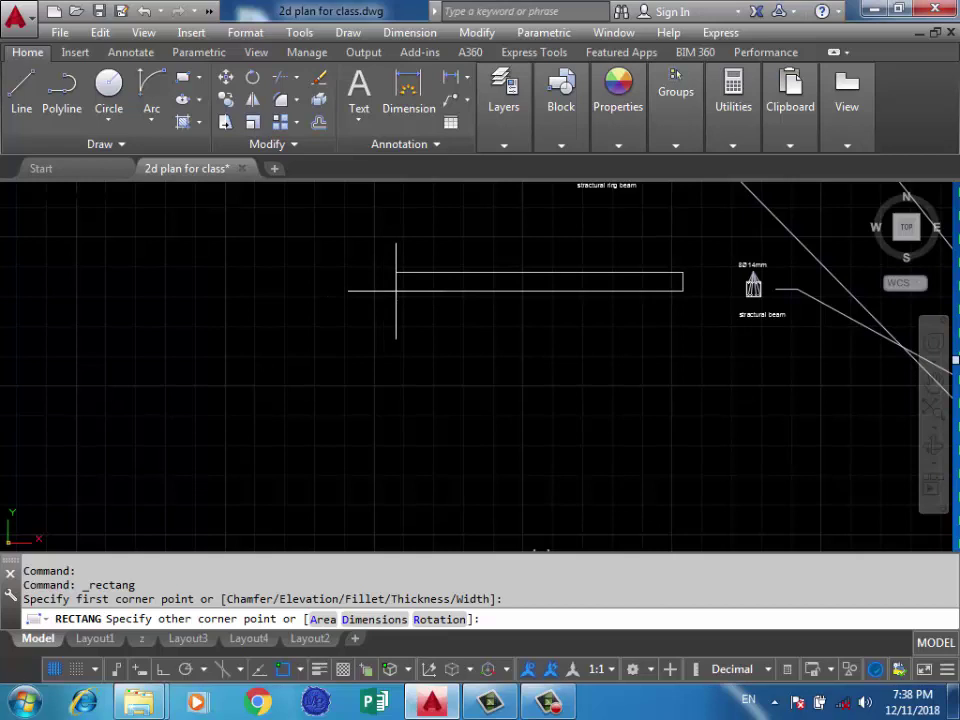
text(d)
Give the rectangle length 0.25 and width 4, placing it standing upright
key(Return)
text(0.2)
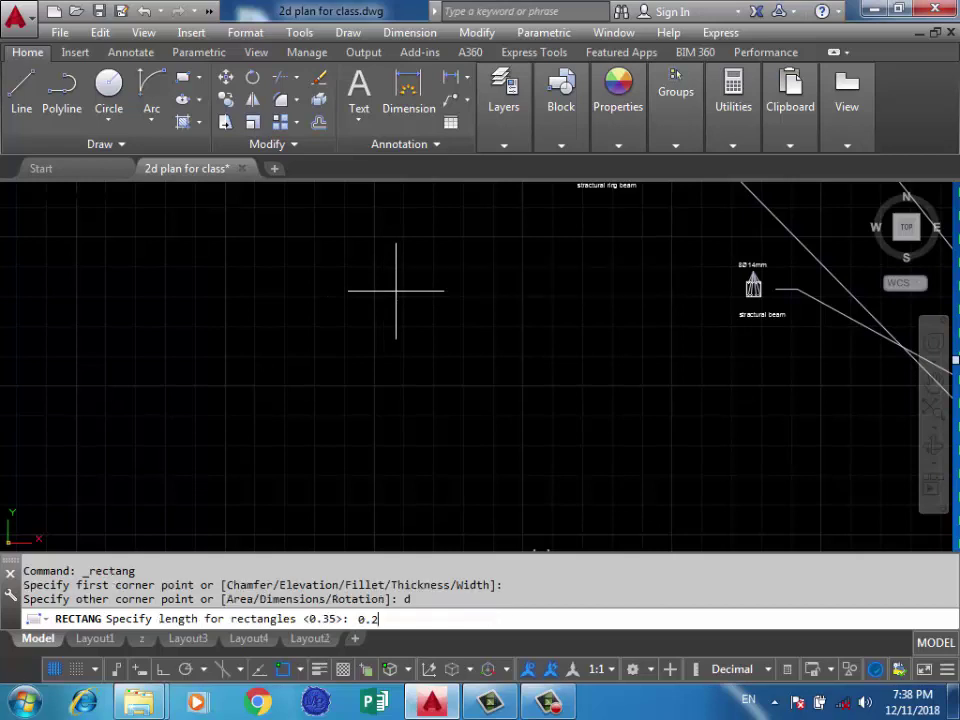
text(5)
key(Return)
text(4)
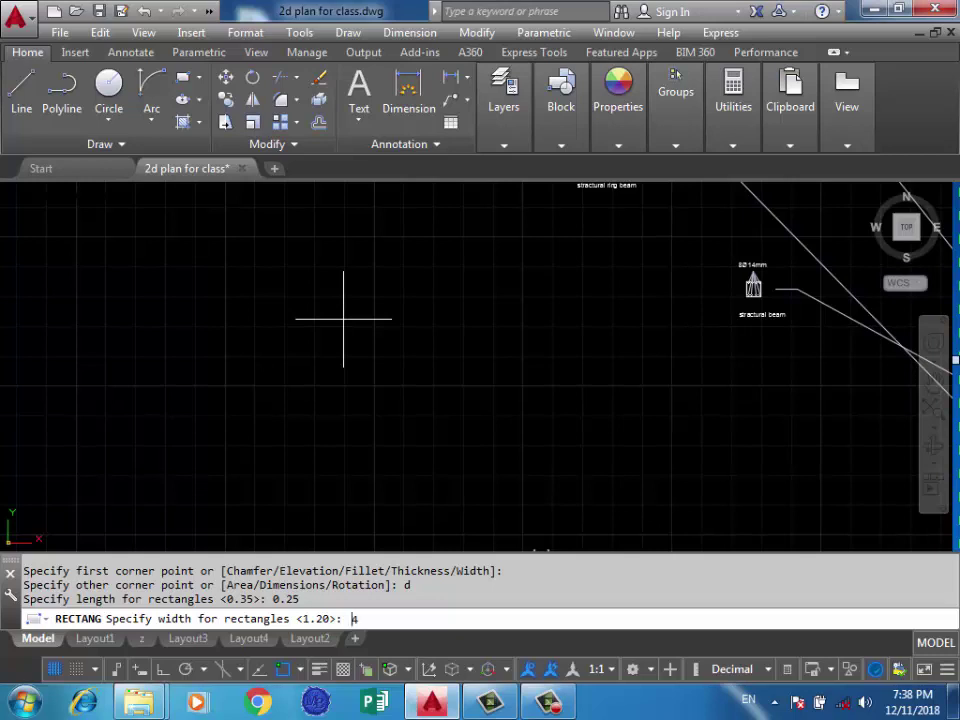
key(Return)
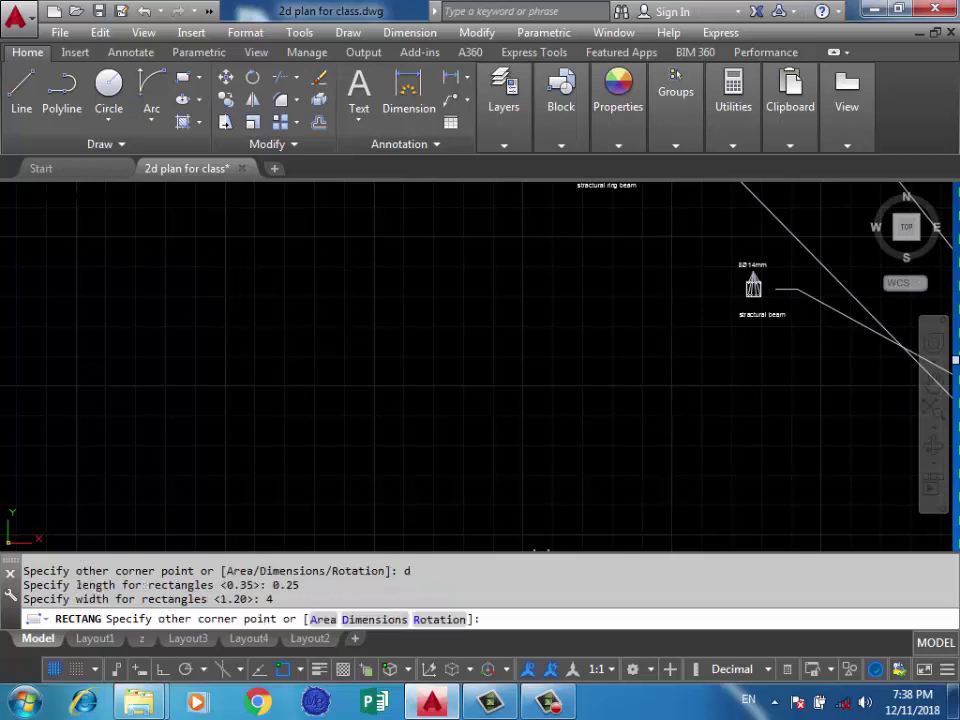
click(463, 339)
scroll(606, 354, up, 3)
scroll(607, 362, down, 3)
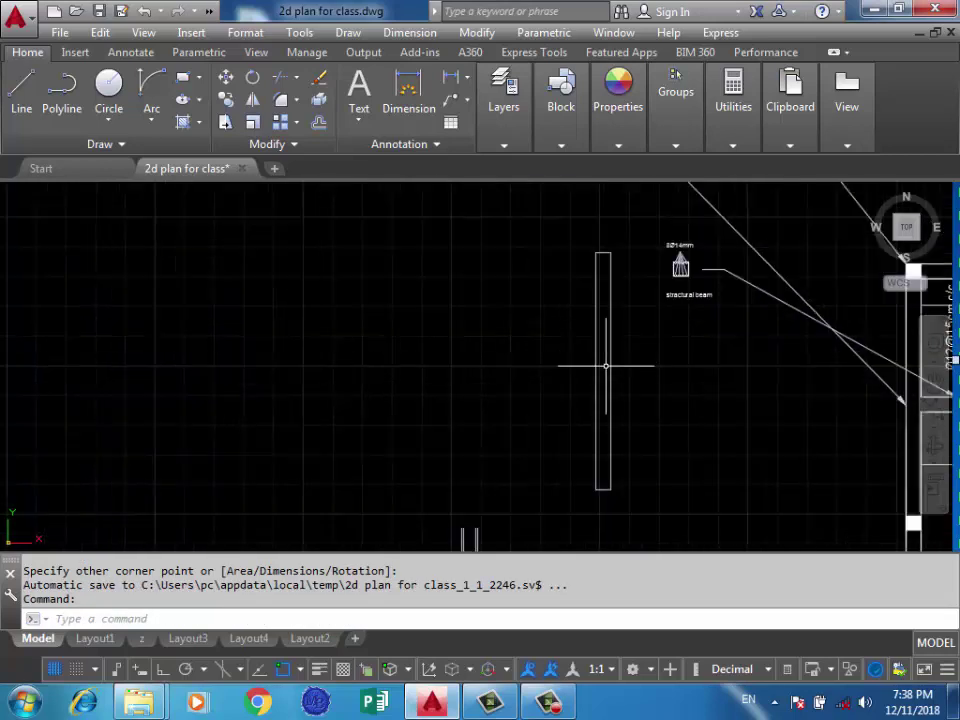
Rotate the tall rectangle 90° about its top with Ortho on so it lies horizontal
text(co)
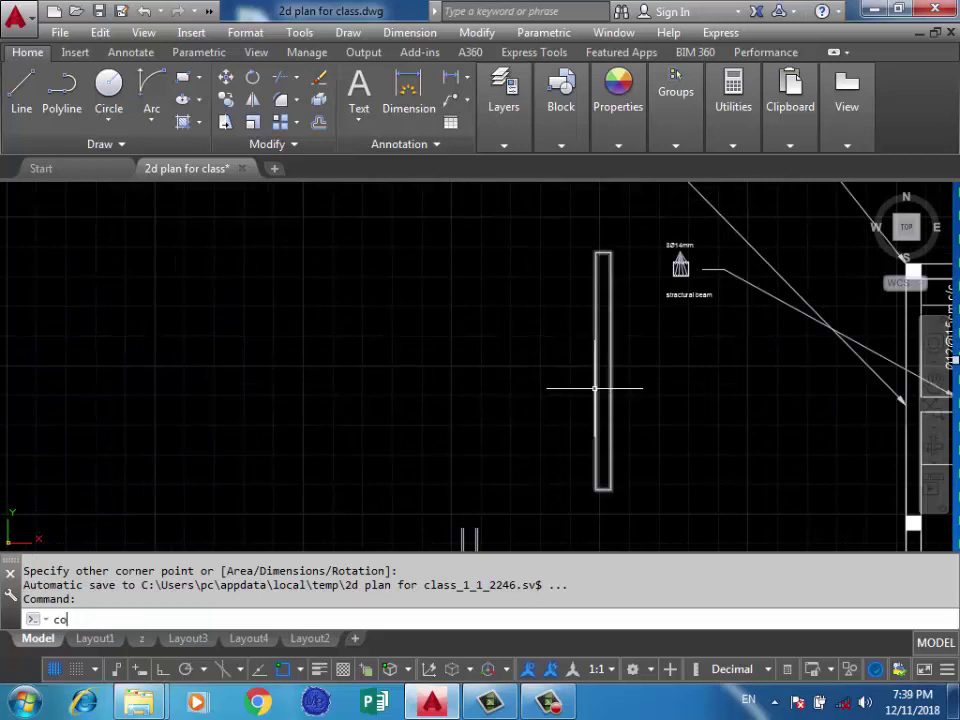
key(Return)
click(642, 392)
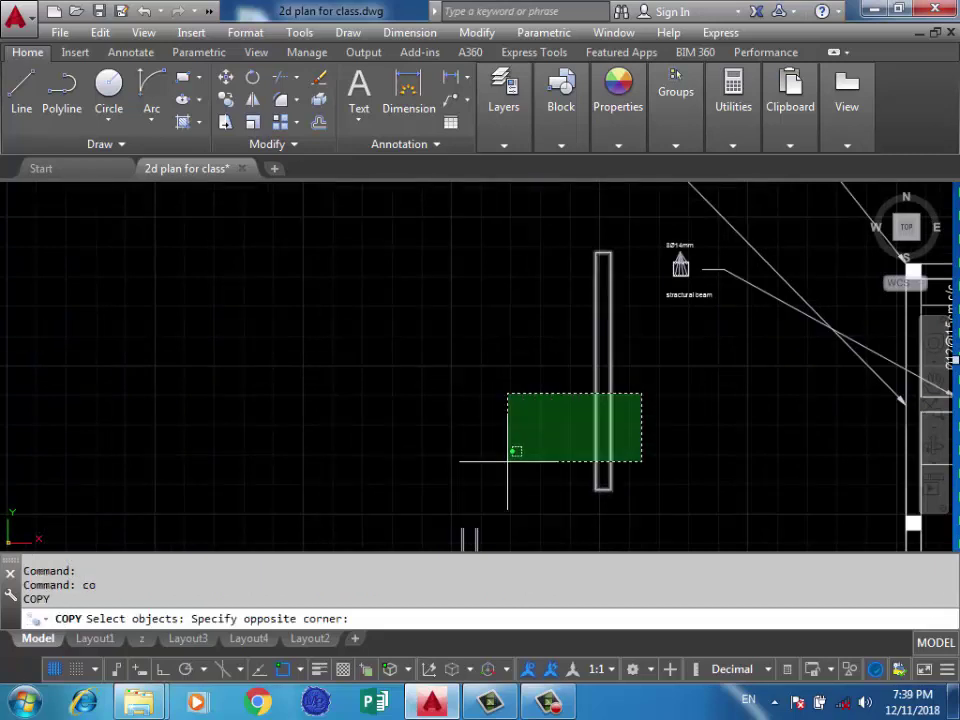
double_click(642, 392)
click(253, 77)
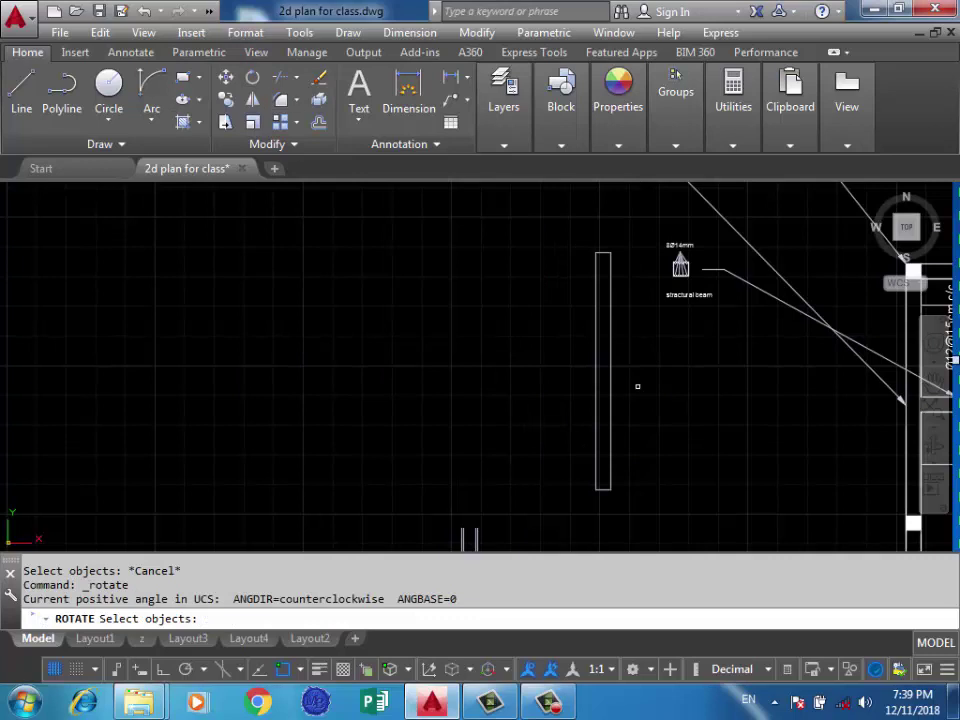
drag(637, 386, 542, 407)
key(Return)
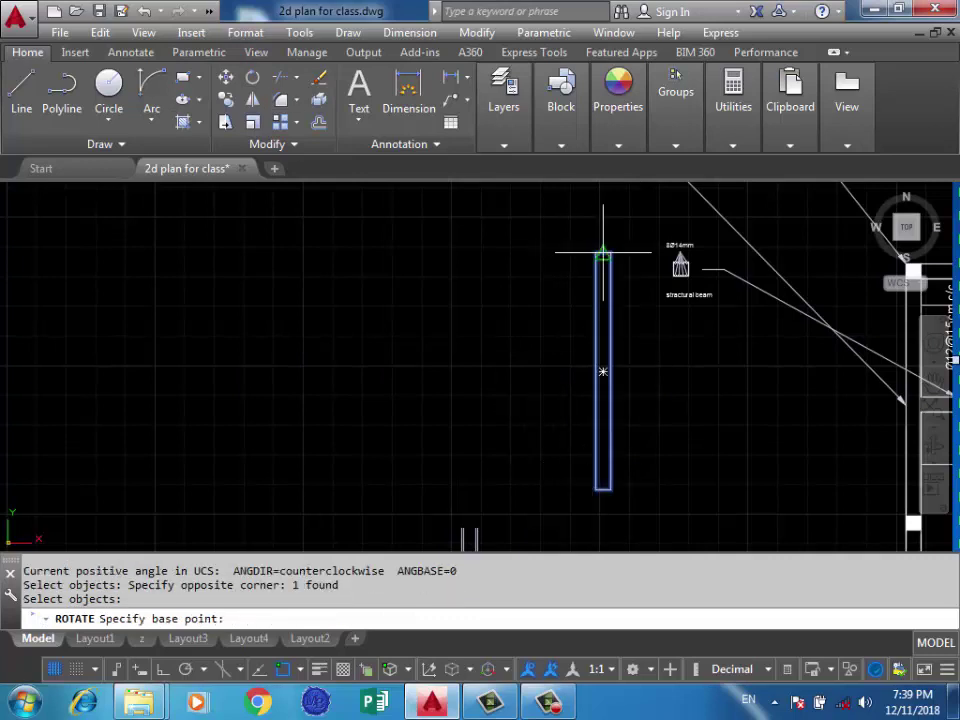
click(603, 252)
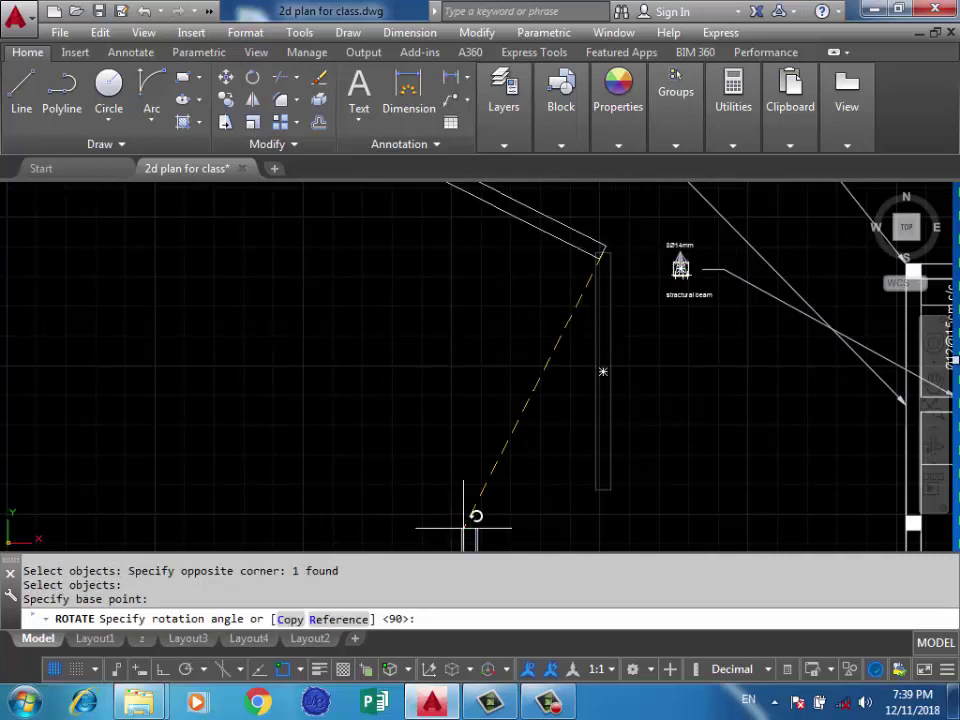
key(F8)
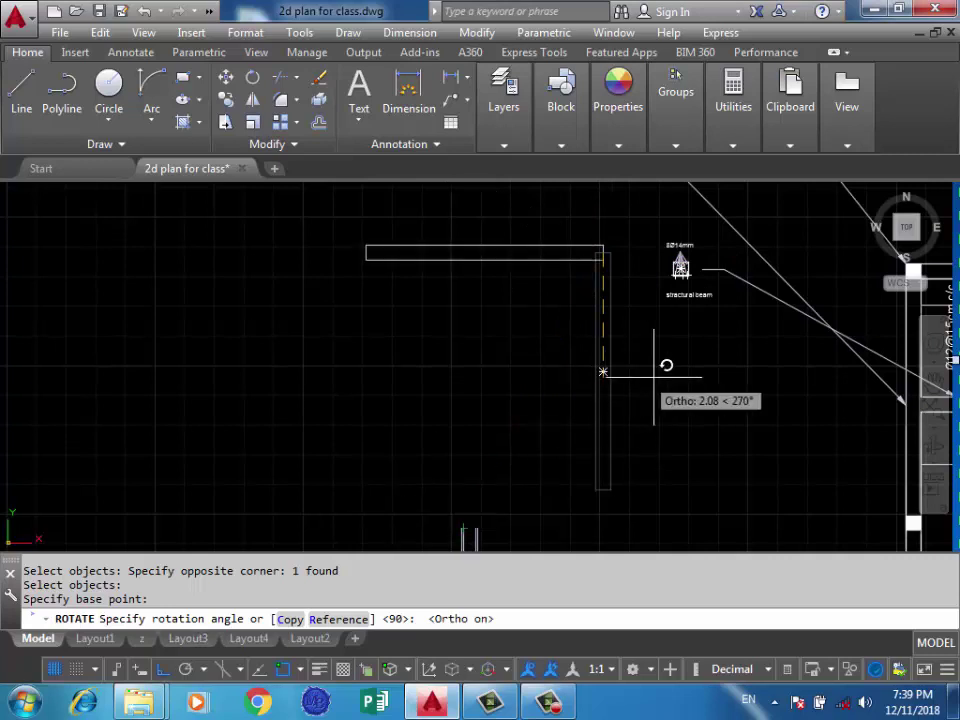
click(664, 369)
key(Return)
key(Escape)
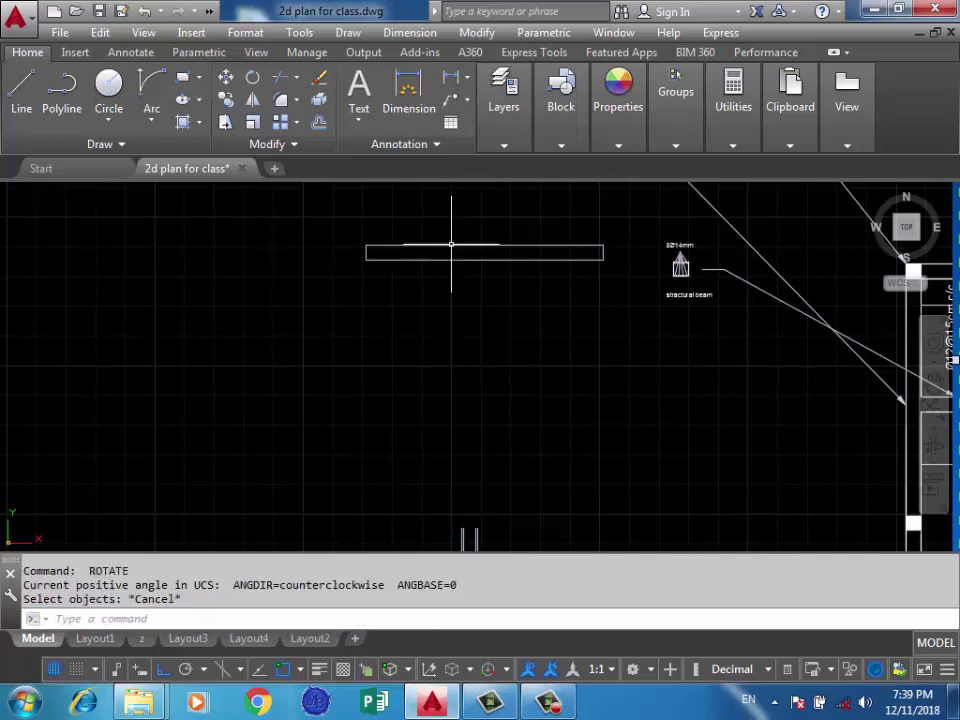
scroll(583, 251, up, 3)
scroll(561, 320, up, 2)
text(l)
Draw the beam stem under the slab's right end: 0.5, 0.2 down, 0.25, closing back to the slab
key(Return)
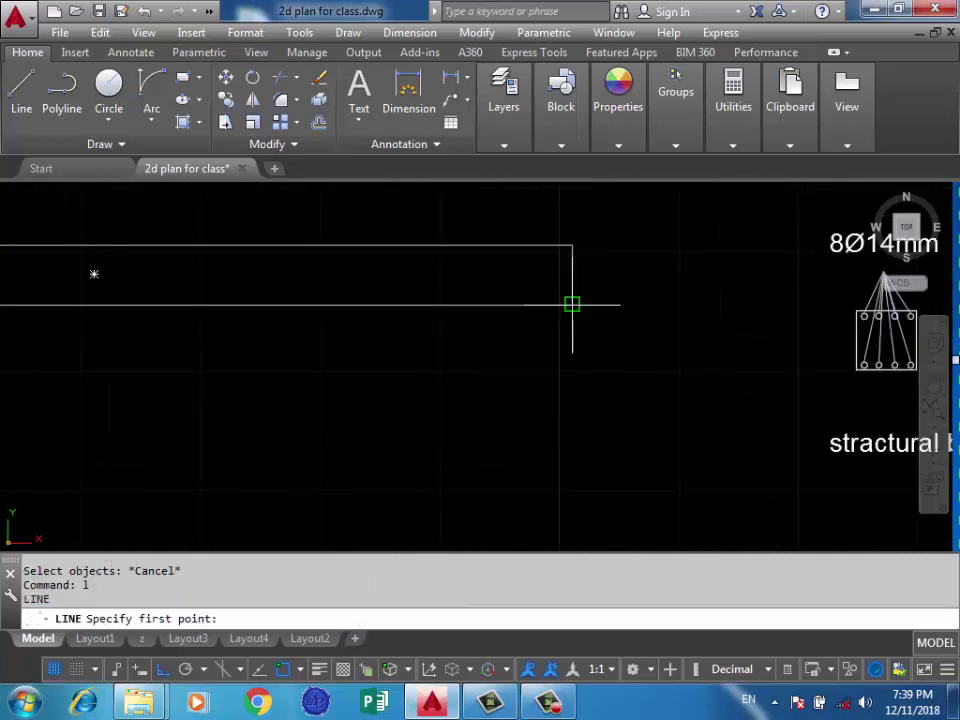
click(572, 304)
text(0.)
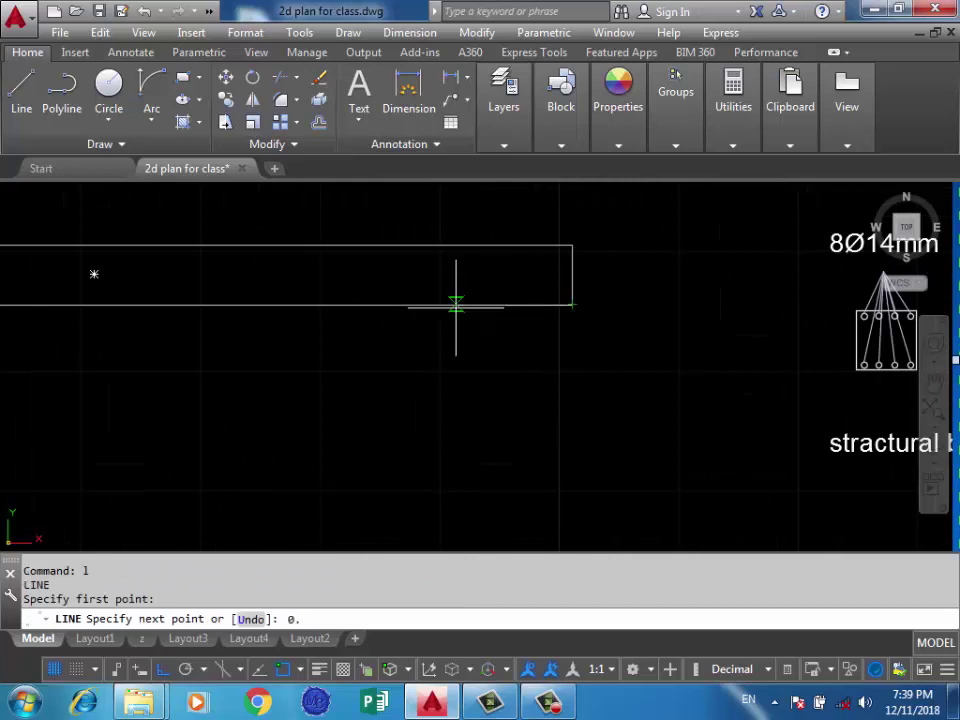
text(5)
key(Return)
scroll(611, 270, down, 2)
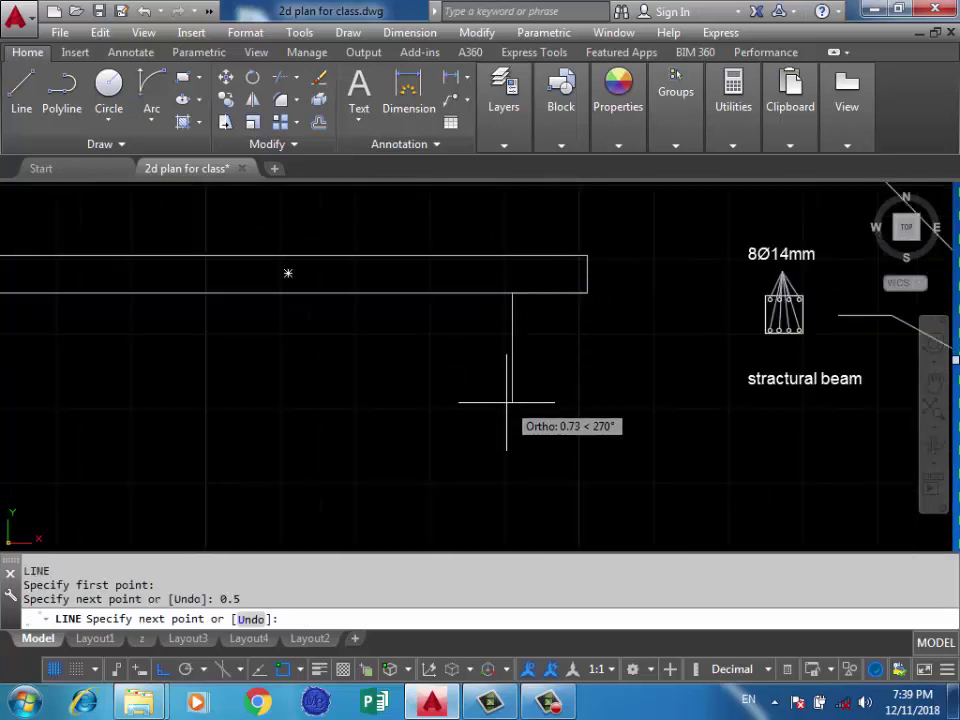
text(2)
key(Return)
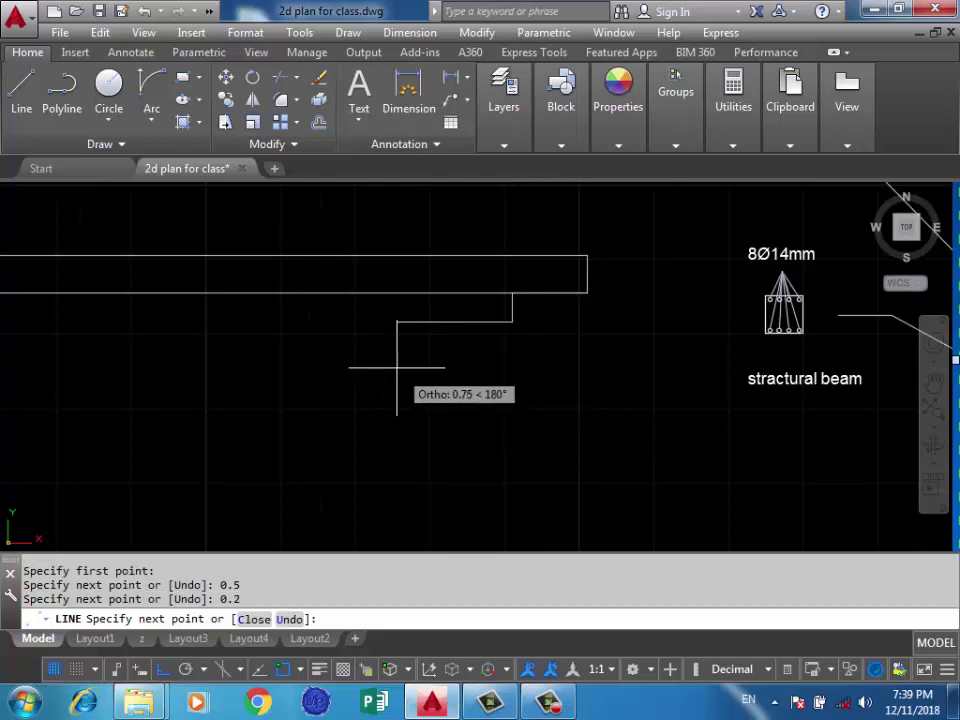
text(0.25)
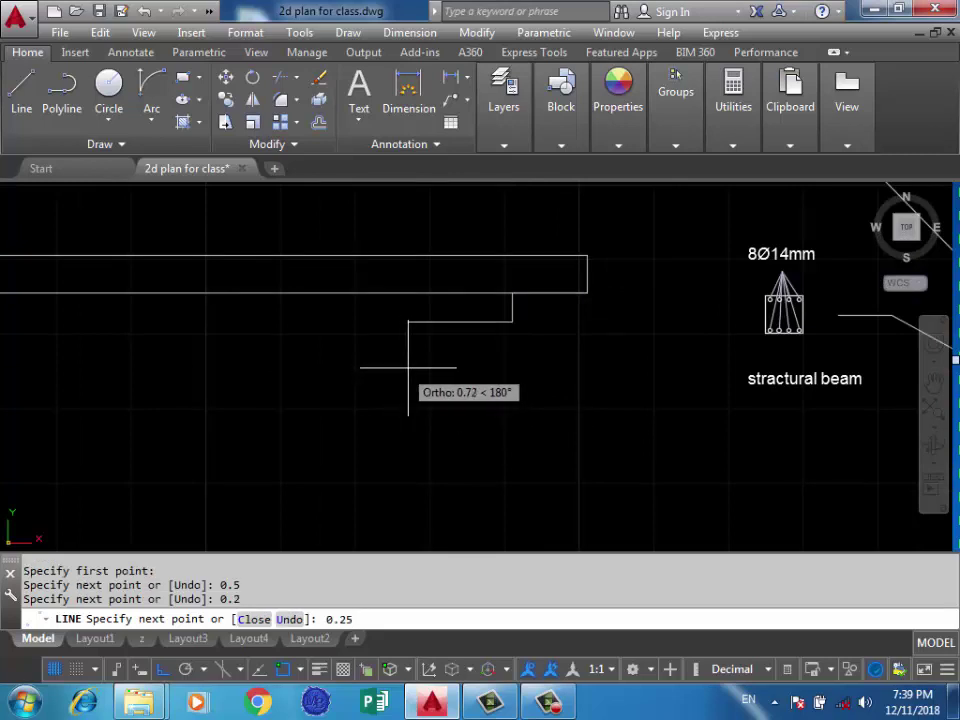
key(Return)
click(476, 293)
key(Return)
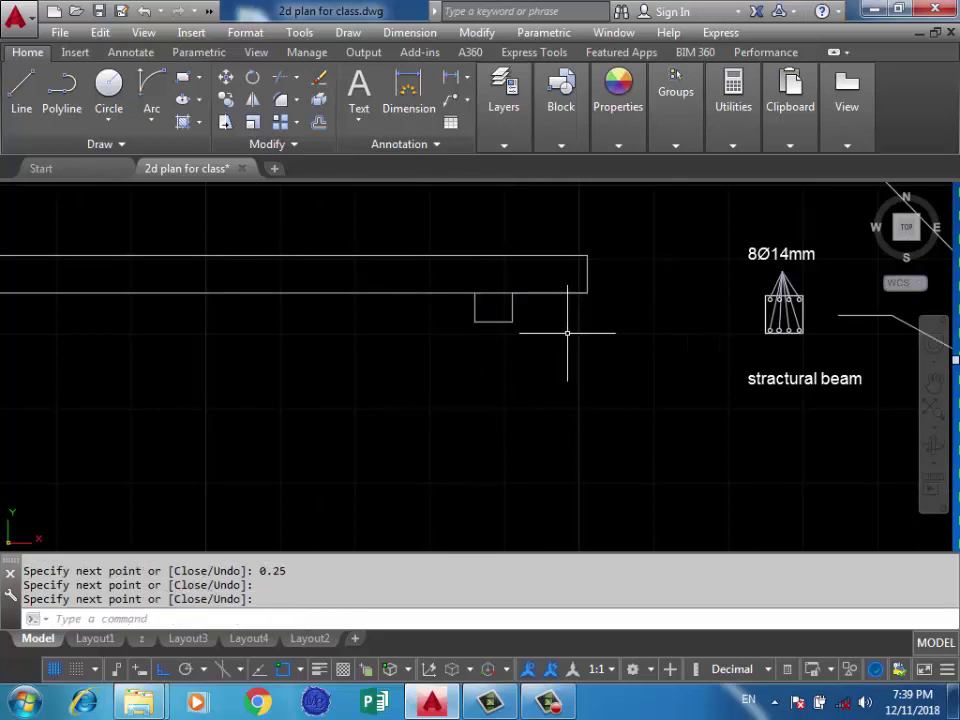
scroll(591, 335, down, 2)
Mirror the three stem lines about the slab midpoint to add a matching stem at the left end
text(mi)
key(Return)
click(556, 322)
click(484, 339)
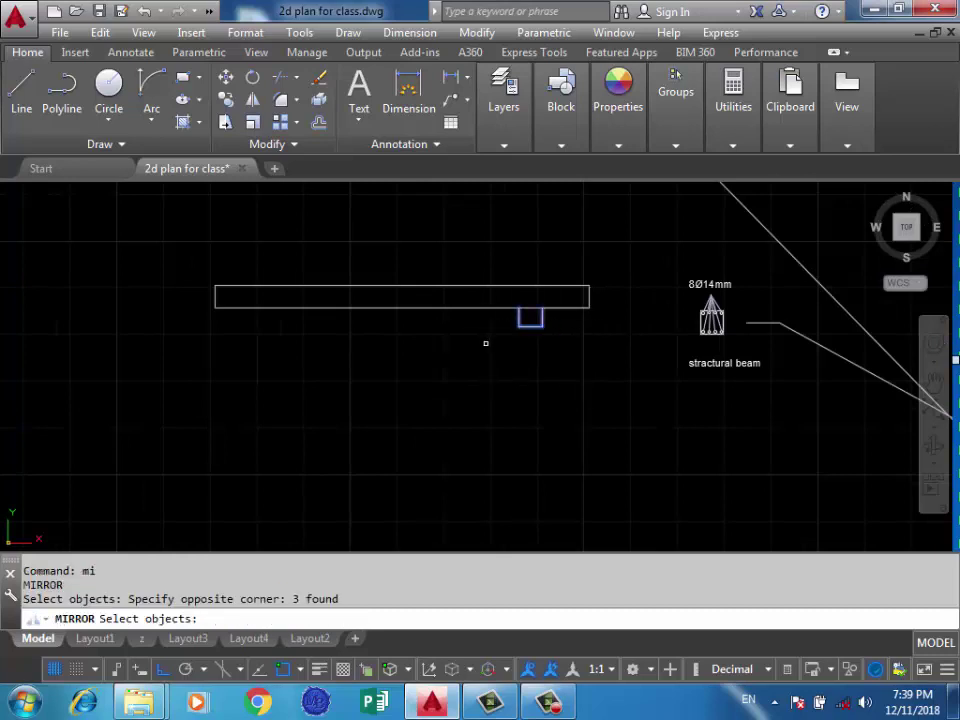
key(Return)
click(401, 297)
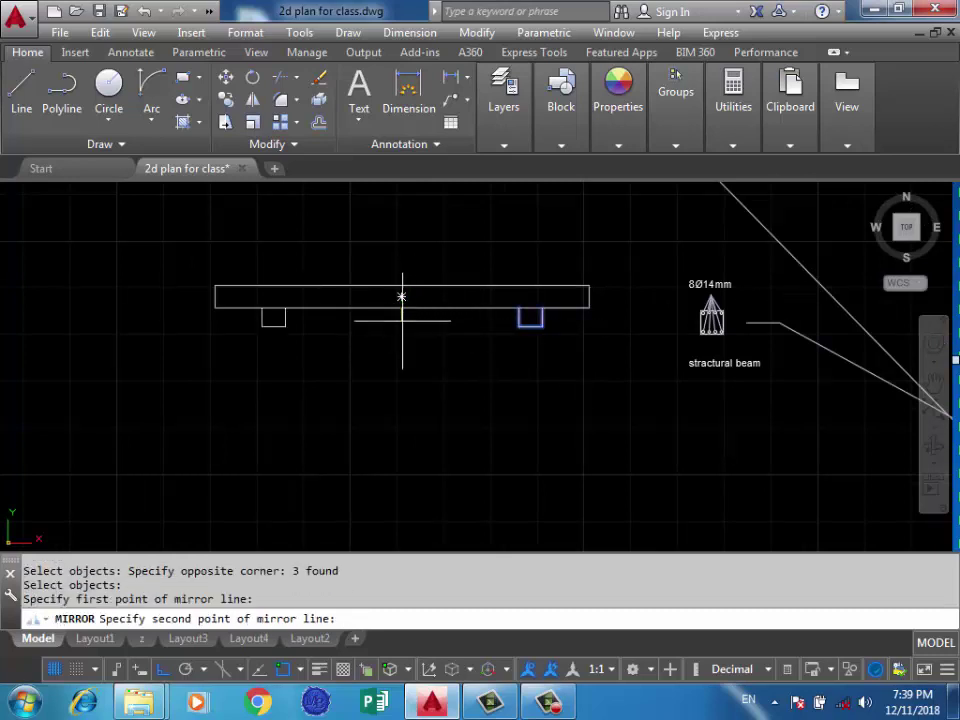
click(401, 370)
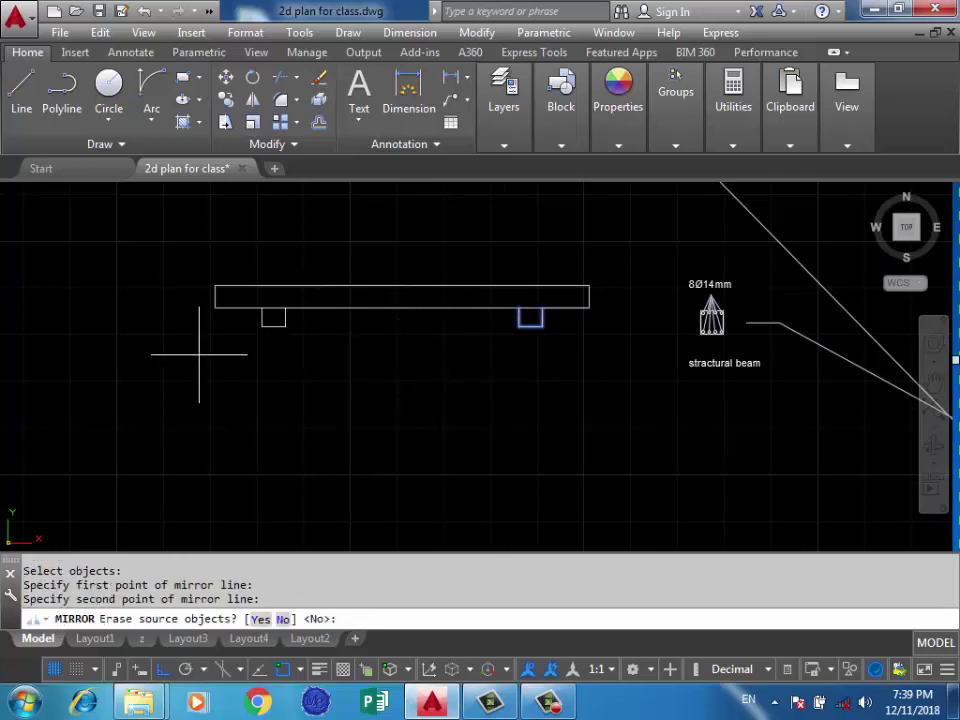
text(y)
key(Return)
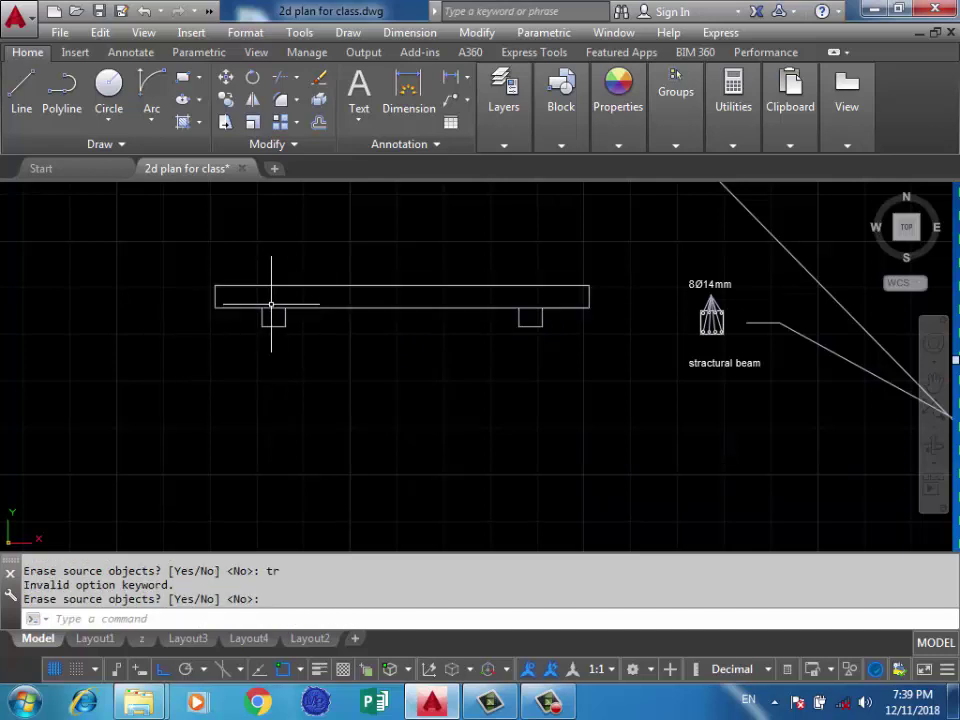
text(t)
key(Return)
Trim the slab line across both stems so two short downstands hang beneath the slab
text(tr)
key(Return)
key(Return)
click(273, 301)
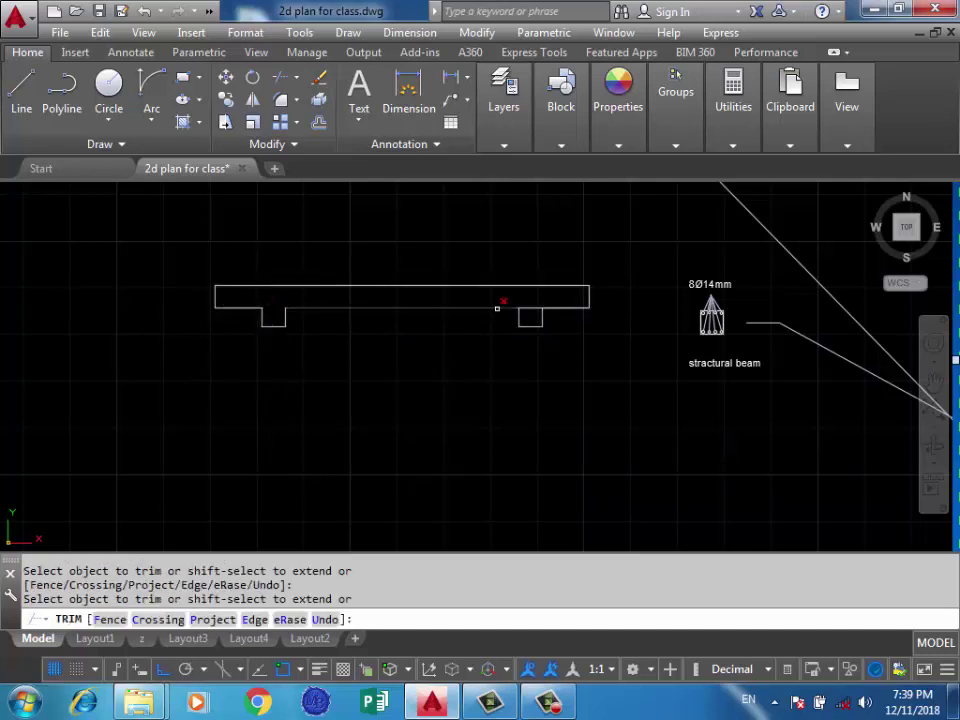
click(530, 310)
key(Return)
scroll(542, 388, down, 2)
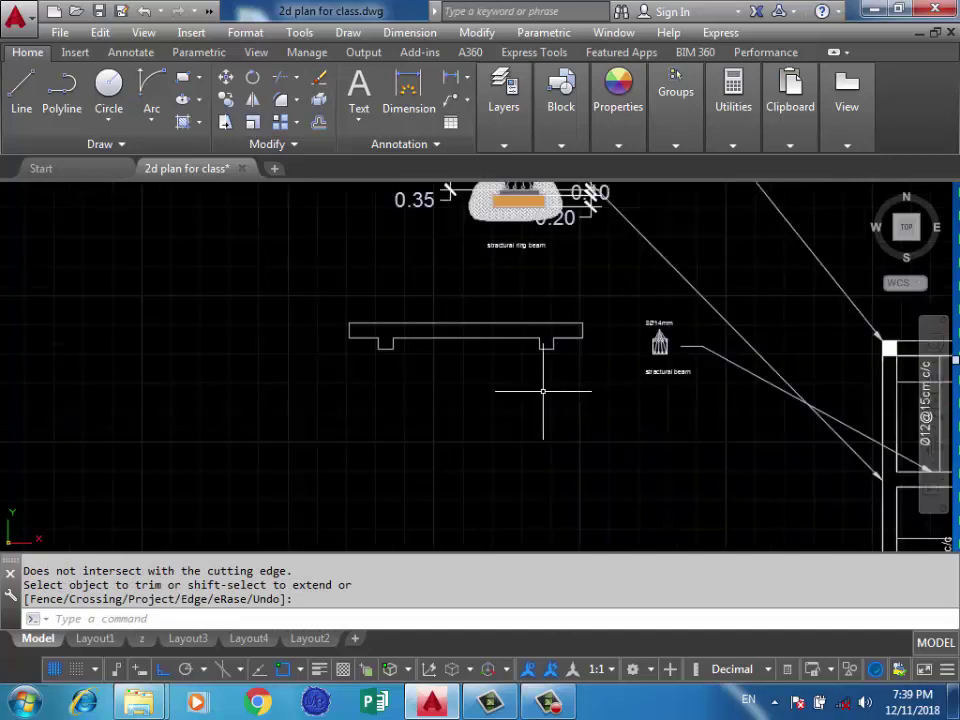
scroll(520, 386, down, 4)
middle_drag(505, 384, 478, 392)
scroll(456, 332, up, 3)
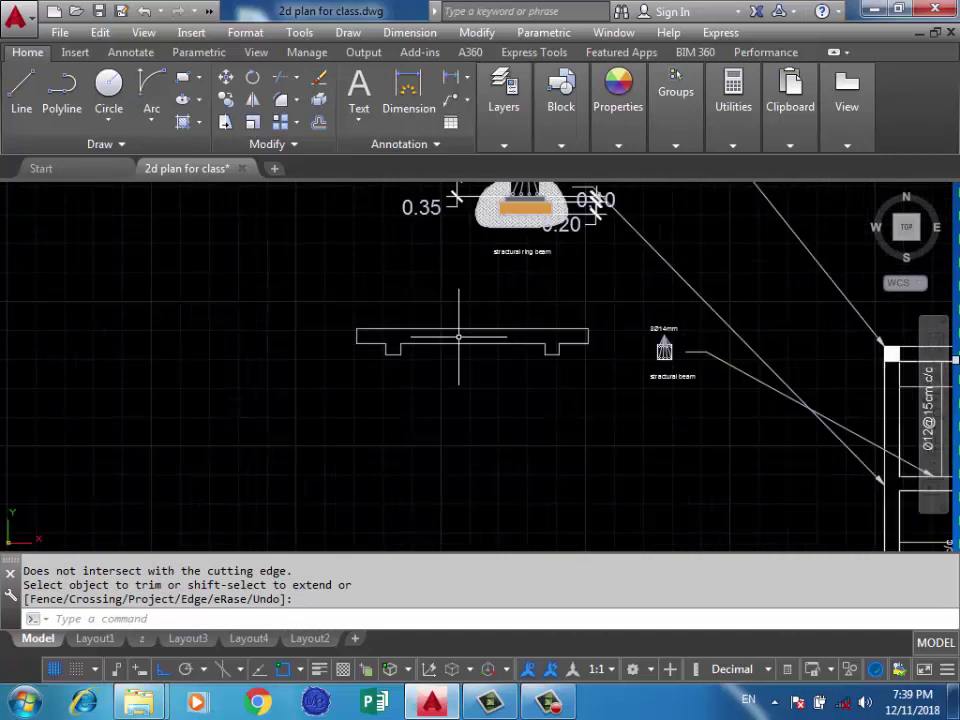
scroll(441, 349, up, 1)
scroll(441, 363, down, 3)
scroll(440, 350, down, 3)
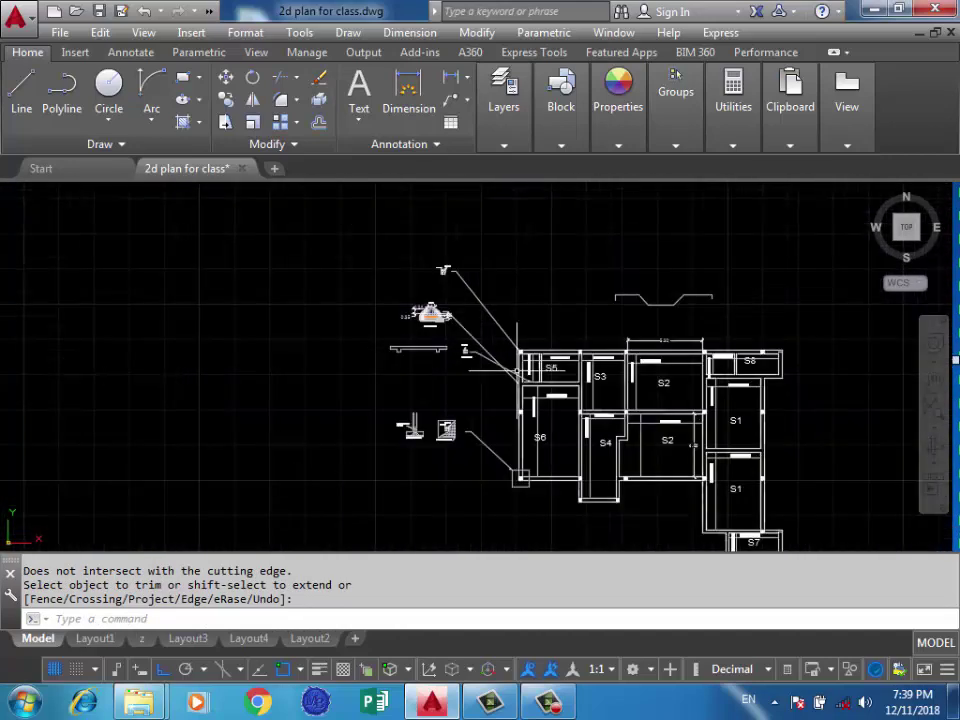
scroll(600, 400, up, 5)
scroll(665, 408, down, 4)
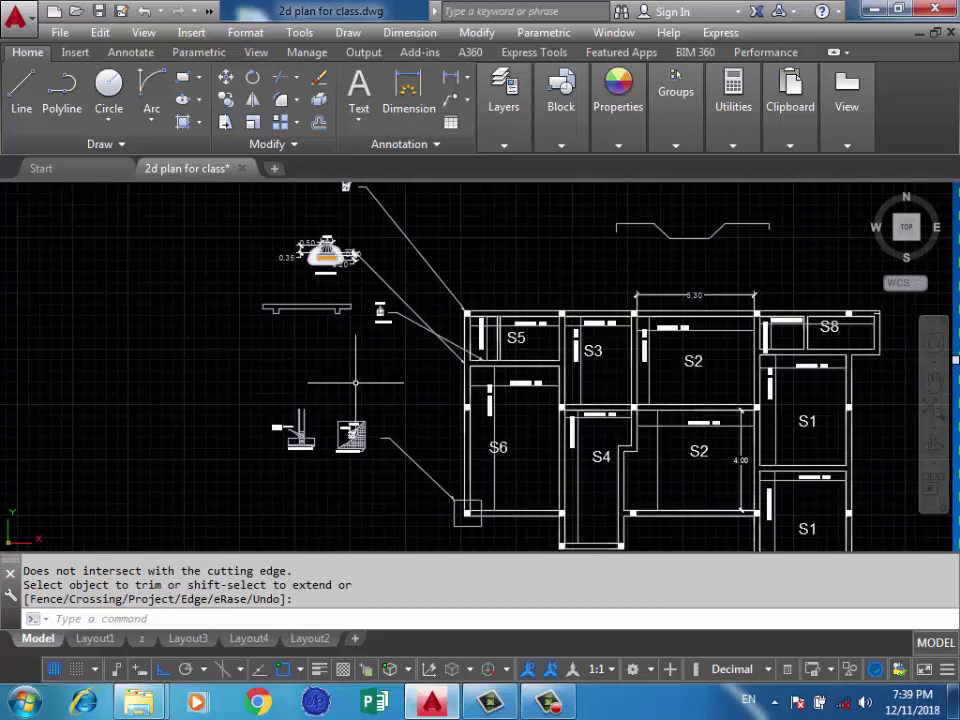
middle_drag(330, 330, 399, 336)
scroll(397, 330, up, 5)
scroll(397, 332, up, 5)
scroll(397, 332, down, 2)
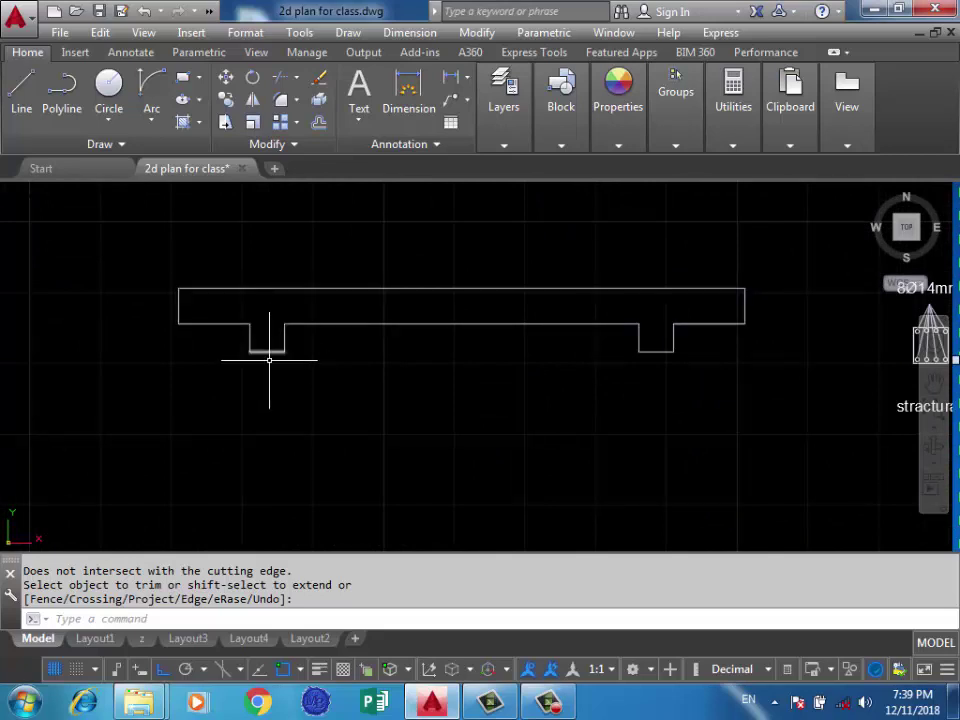
Stretch the left downstand straight down into a deep beam stem
click(289, 343)
click(240, 355)
click(267, 352)
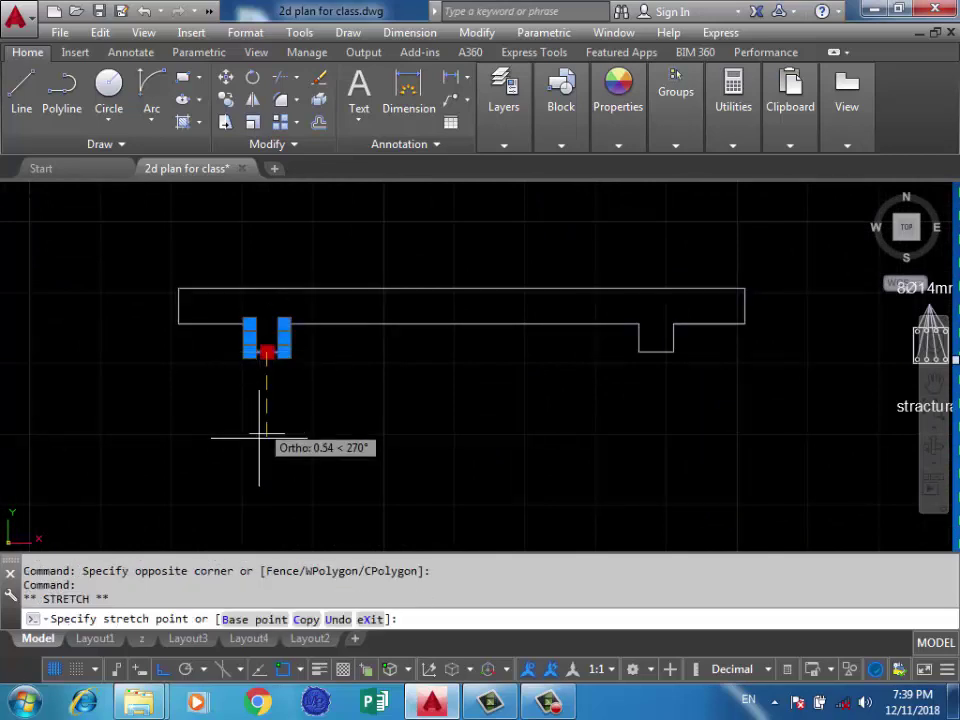
key(Escape)
key(Escape)
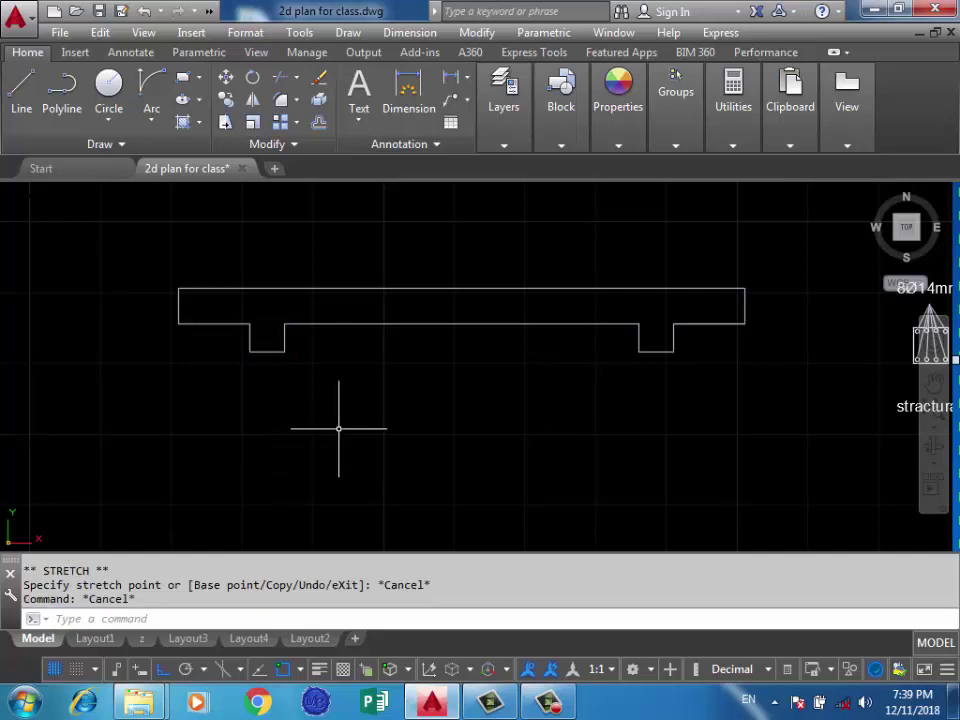
text(s)
key(Return)
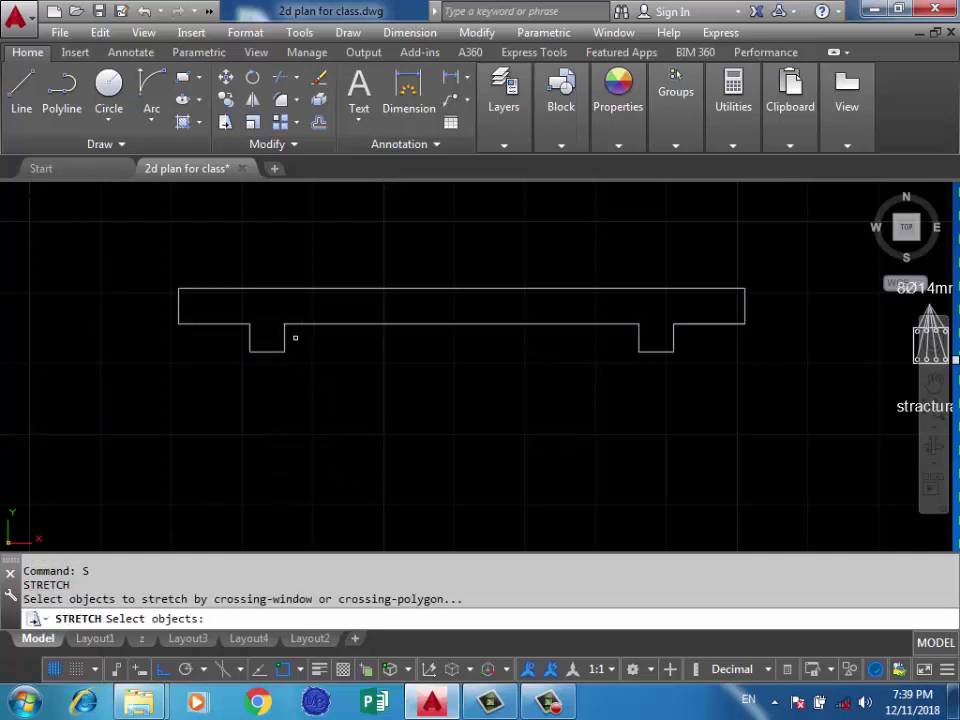
click(294, 336)
click(242, 392)
key(Return)
click(267, 352)
click(262, 512)
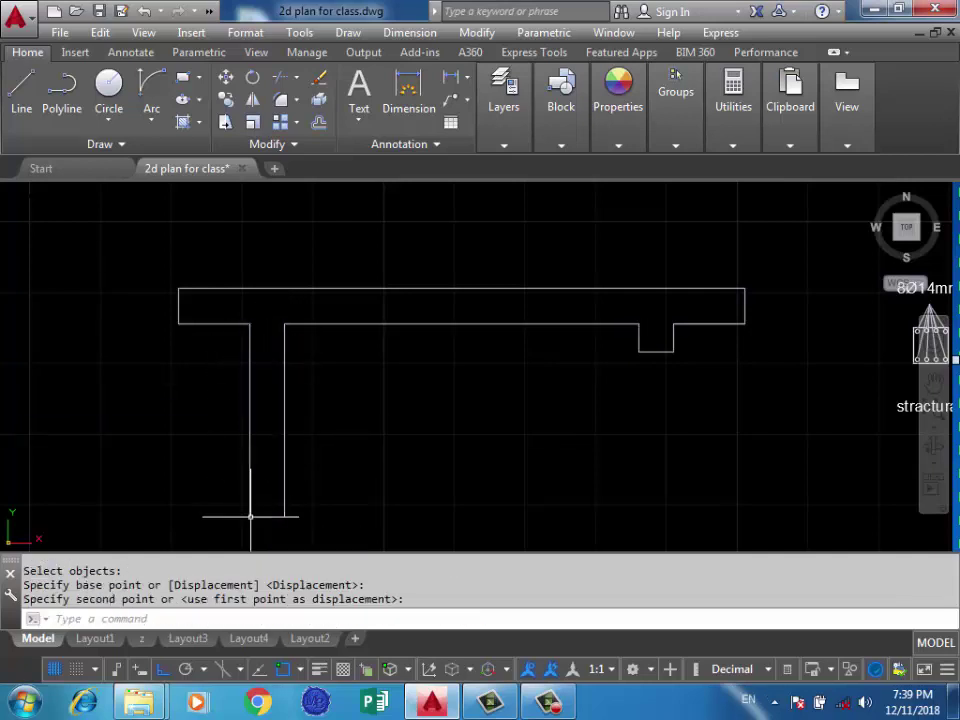
Stretch the right downstand down to match, forming the double-T
key(Return)
click(691, 345)
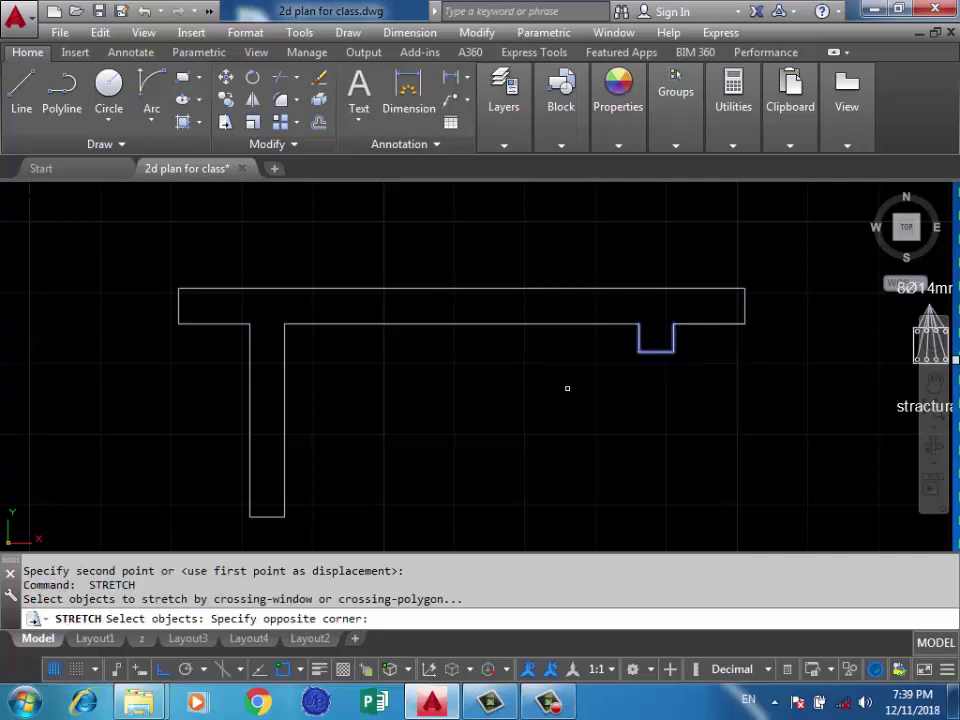
click(566, 388)
key(Return)
click(657, 352)
scroll(657, 330, down, 4)
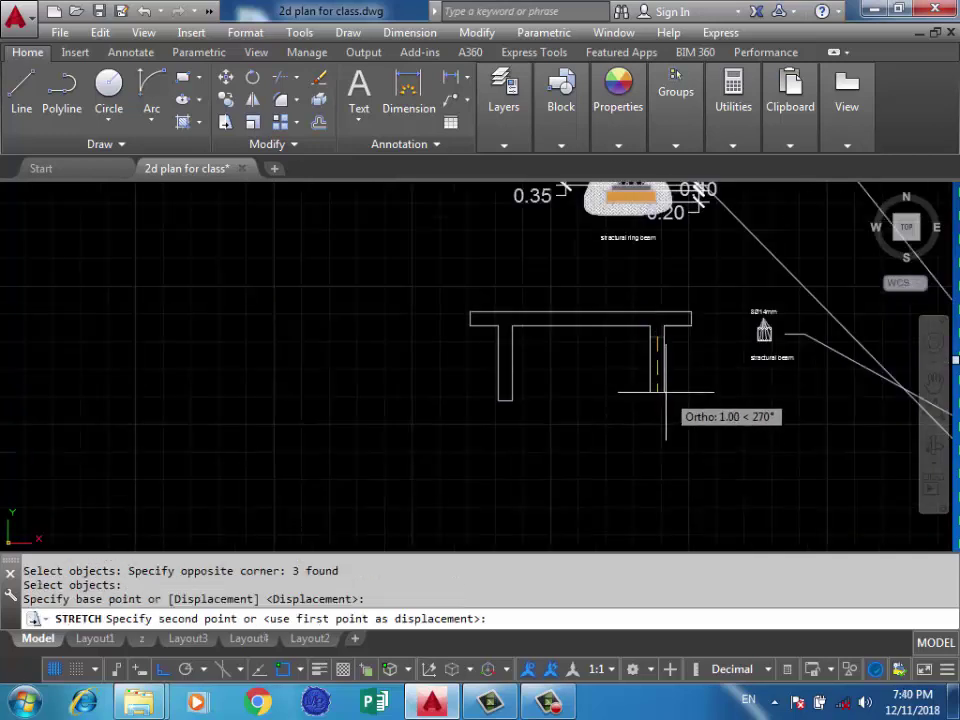
key(Escape)
scroll(501, 370, up, 4)
middle_drag(600, 315, 551, 360)
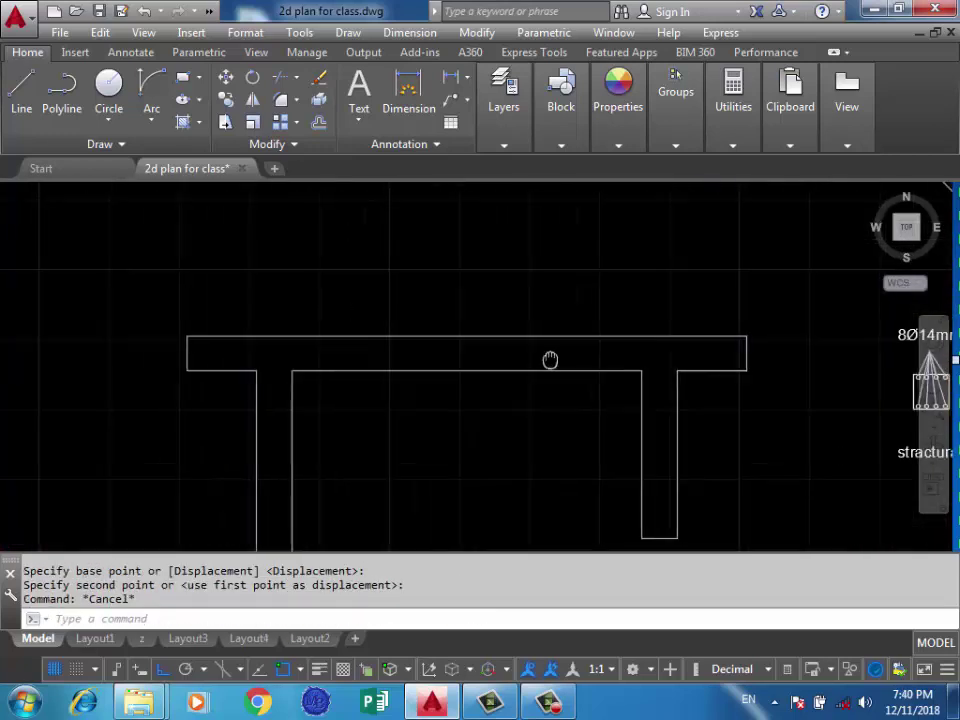
scroll(551, 360, up, 4)
Draw a vertical line from the right stem's inner corner up to the slab top
text(l)
key(Return)
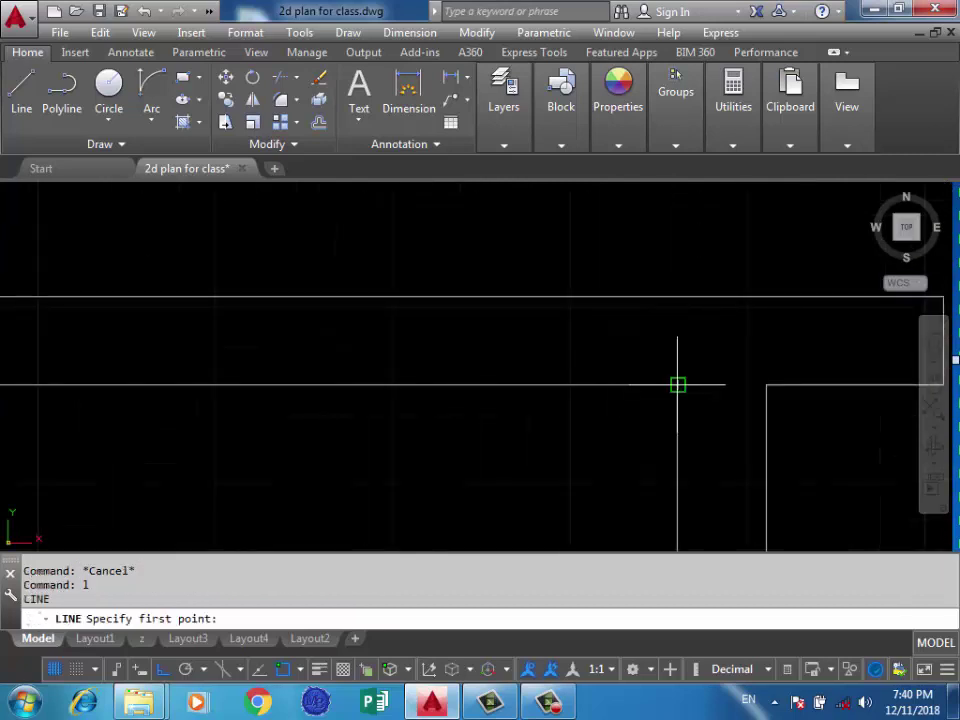
click(678, 385)
click(677, 298)
key(Return)
scroll(652, 432, down, 3)
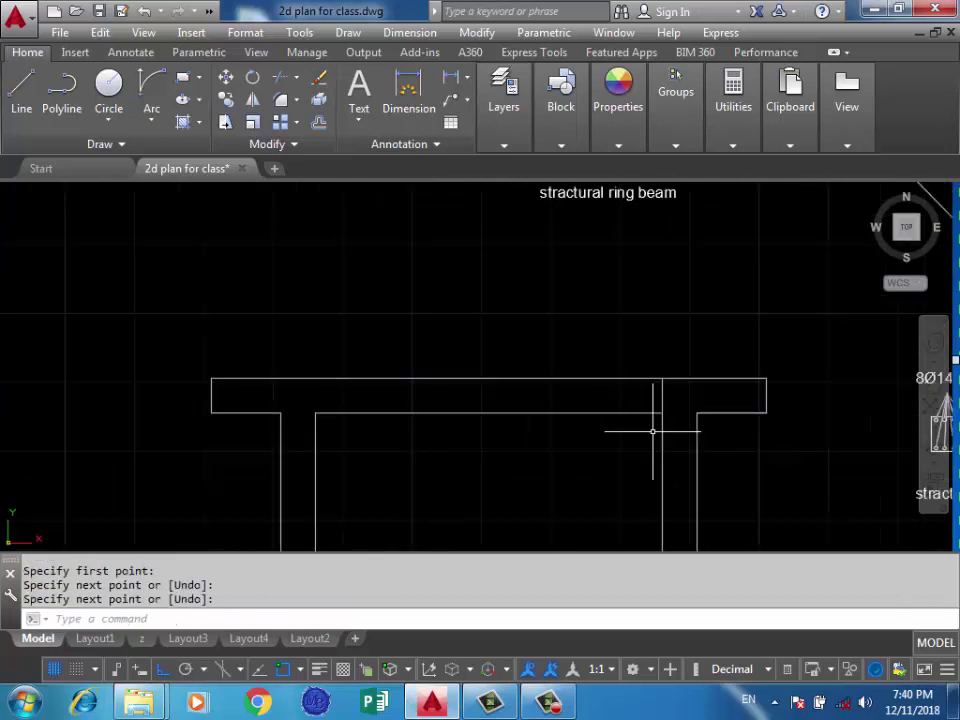
mouse_move(536, 389)
middle_down()
mouse_move(561, 396)
mouse_move(524, 356)
middle_up()
scroll(553, 386, down, 3)
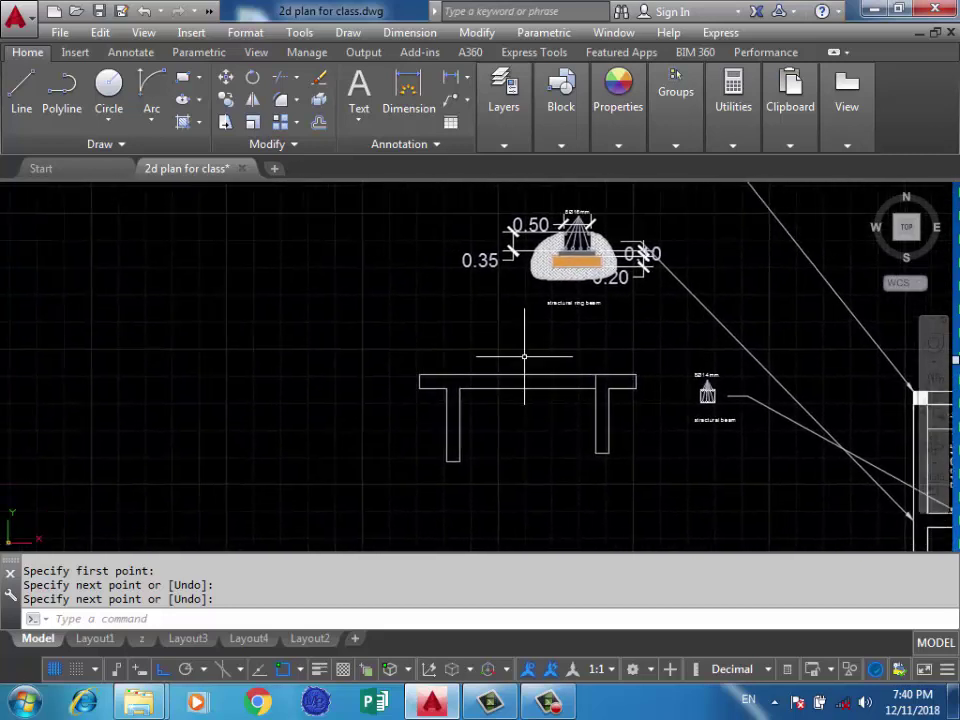
scroll(550, 388, up, 3)
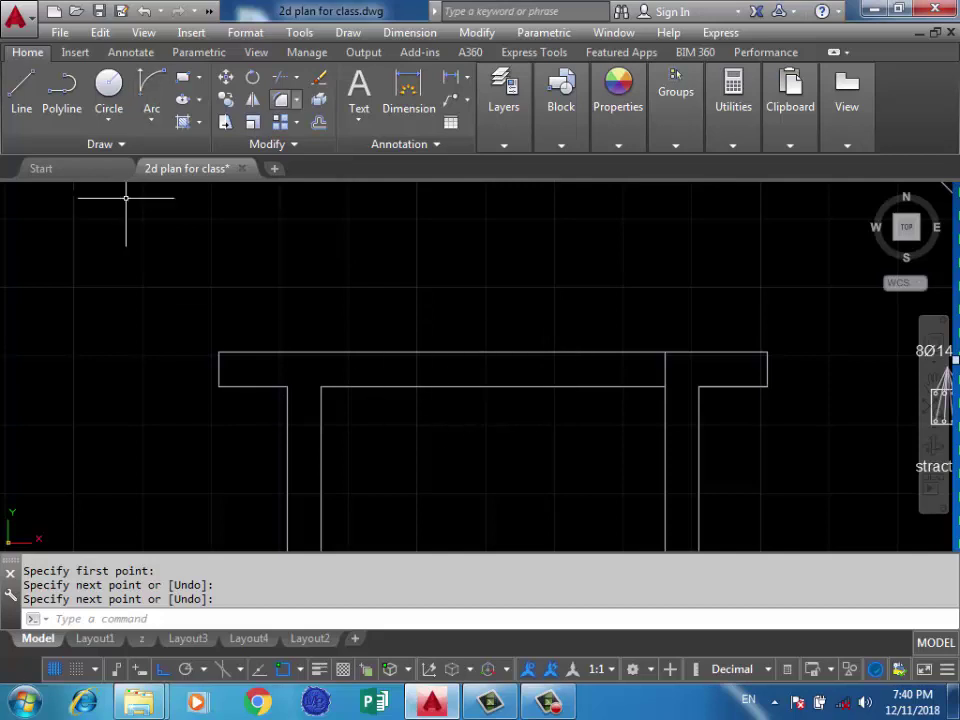
click(409, 95)
click(664, 388)
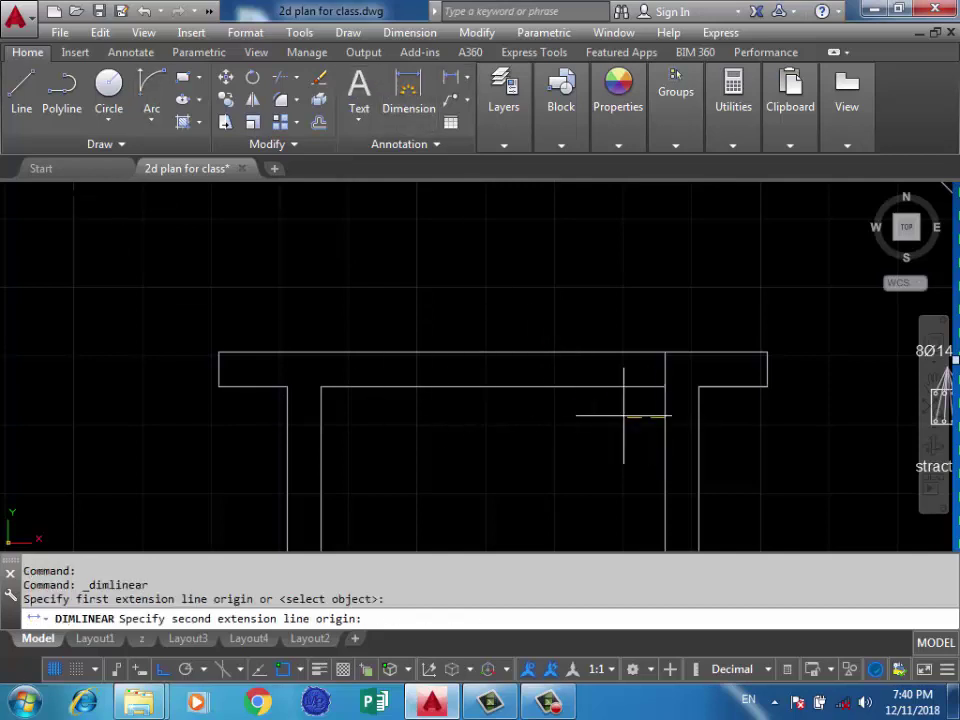
click(321, 390)
click(417, 435)
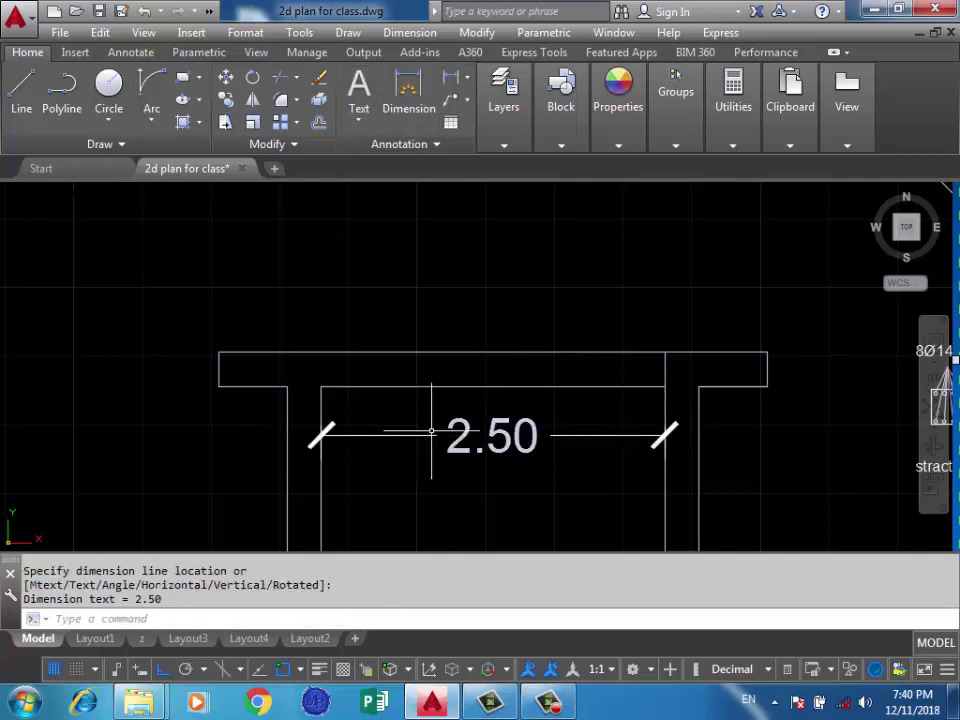
scroll(417, 435, down, 2)
scroll(440, 377, down, 2)
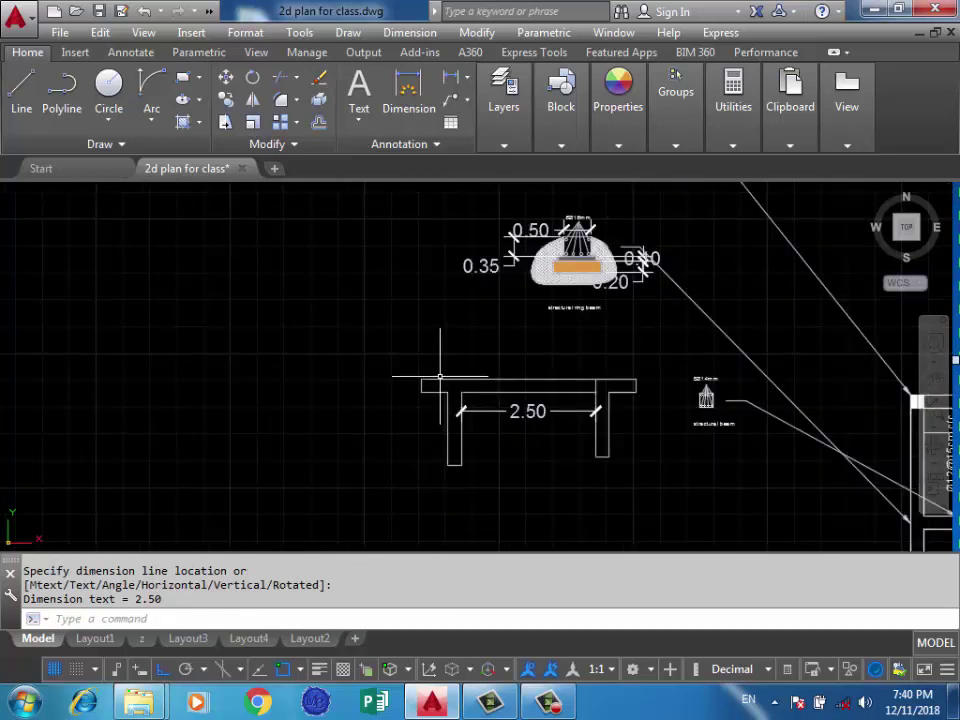
scroll(563, 423, up, 2)
click(572, 386)
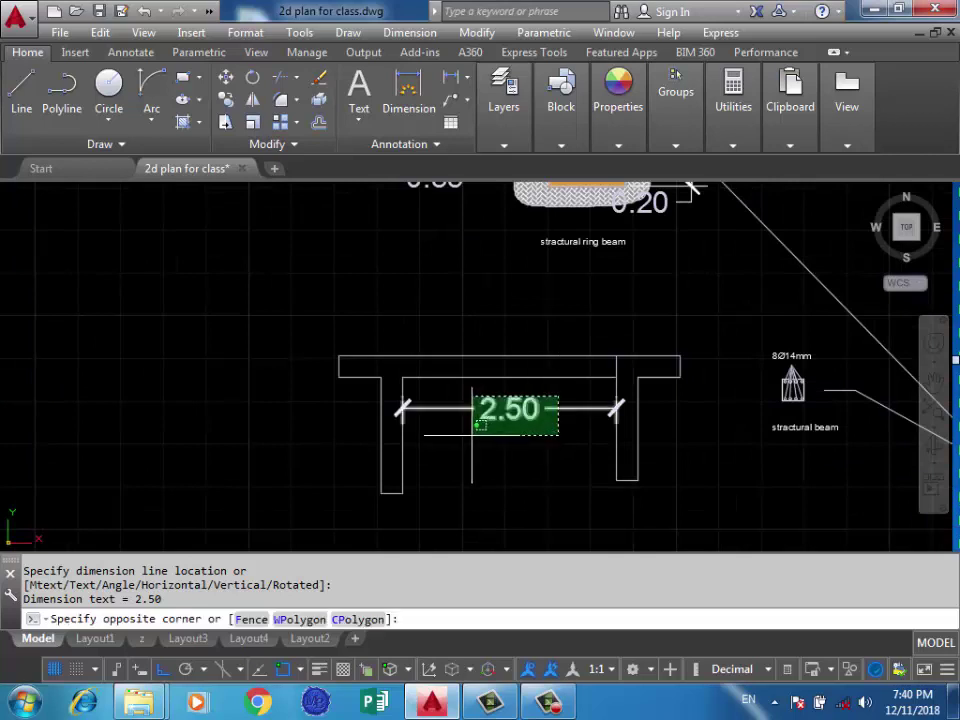
click(496, 433)
key(Delete)
scroll(572, 406, up, 4)
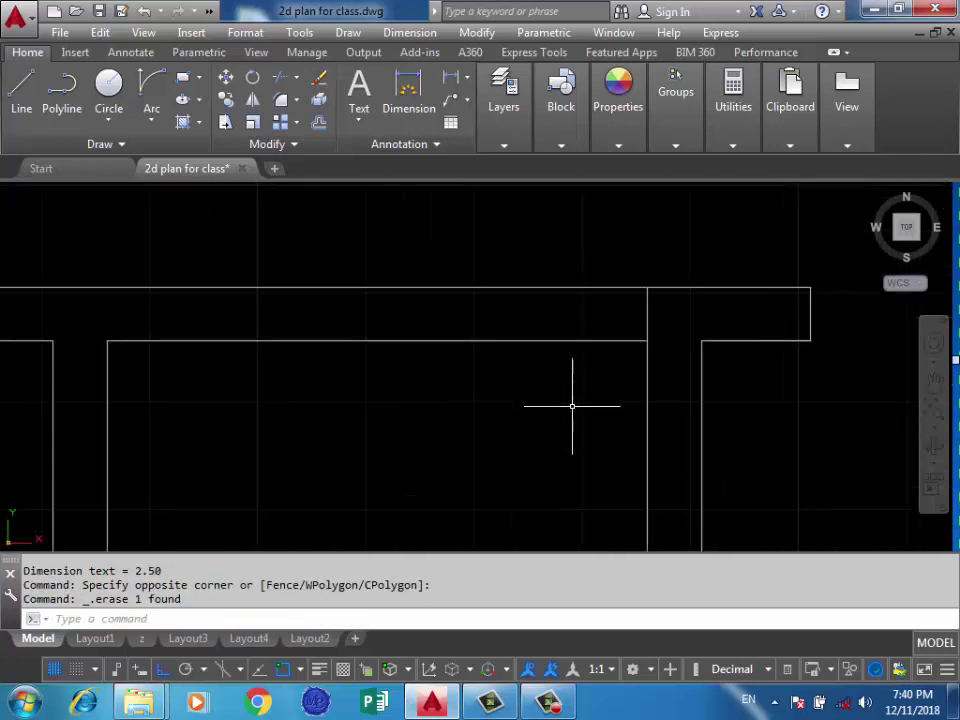
text(o)
key(Return)
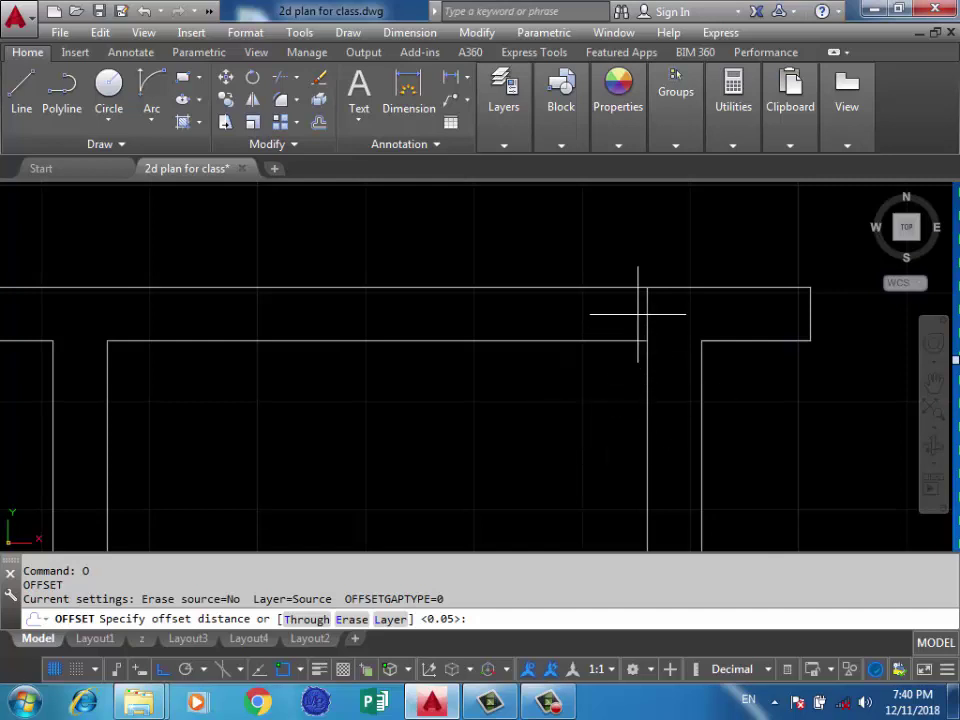
key(Escape)
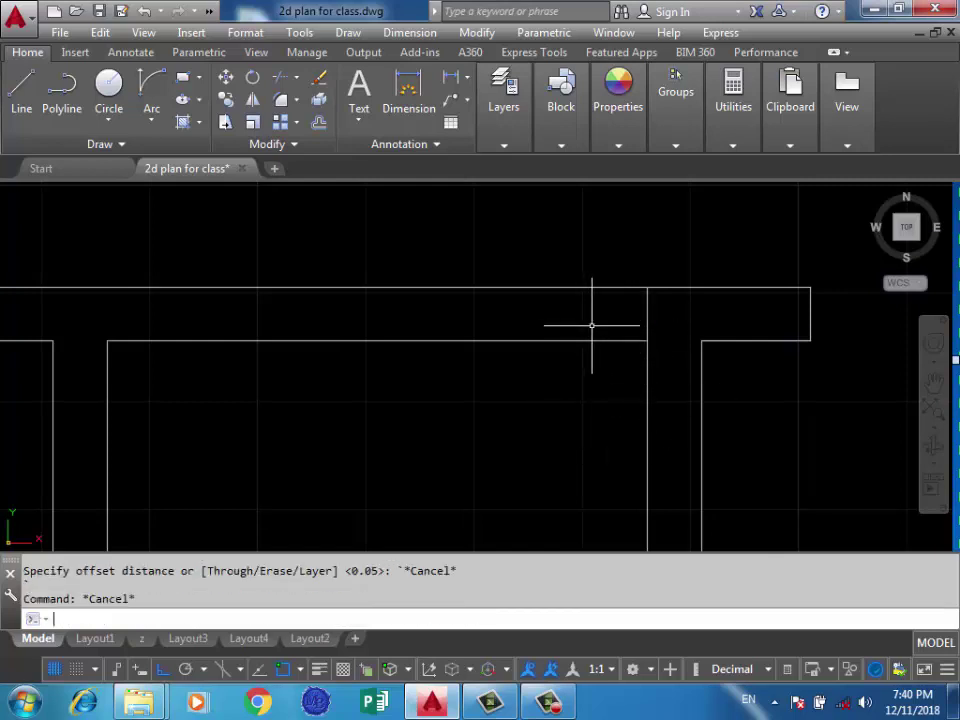
scroll(600, 320, down, 1)
scroll(660, 317, down, 1)
scroll(711, 320, down, 1)
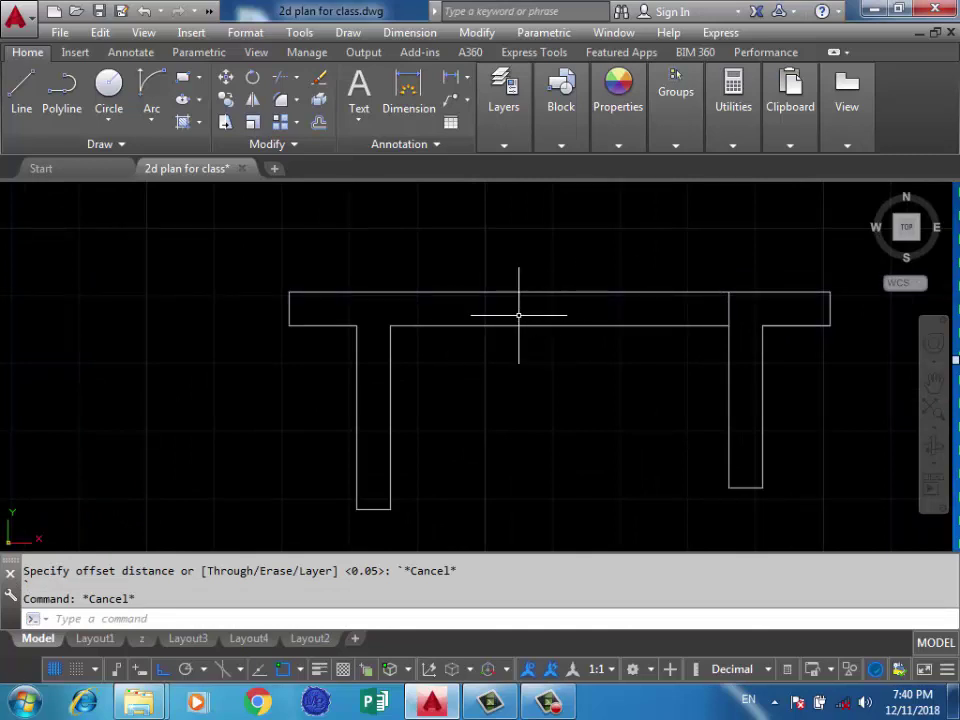
scroll(500, 280, down, 1)
scroll(520, 280, down, 1)
scroll(510, 400, down, 1)
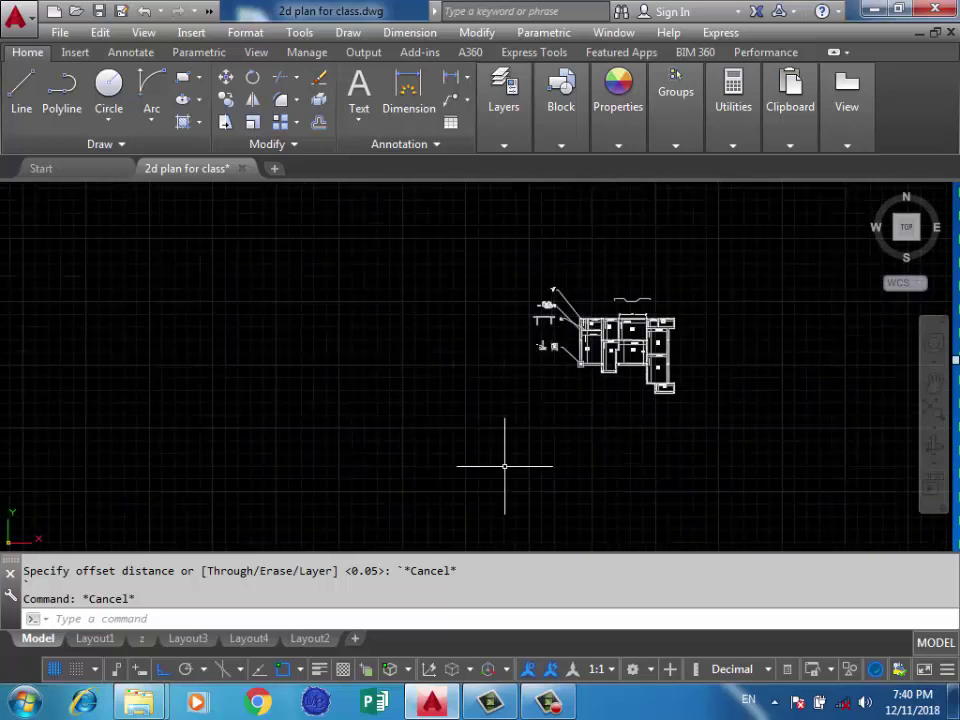
scroll(606, 257, up, 2)
scroll(357, 362, up, 1)
scroll(350, 371, up, 1)
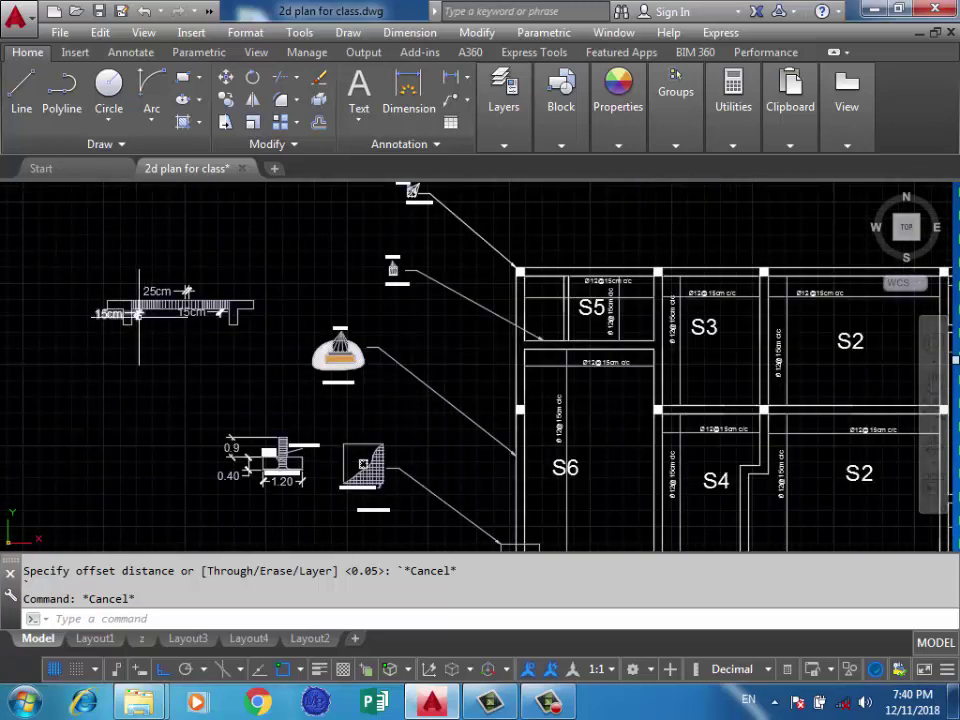
scroll(140, 314, up, 4)
middle_drag(193, 334, 405, 388)
scroll(532, 288, up, 2)
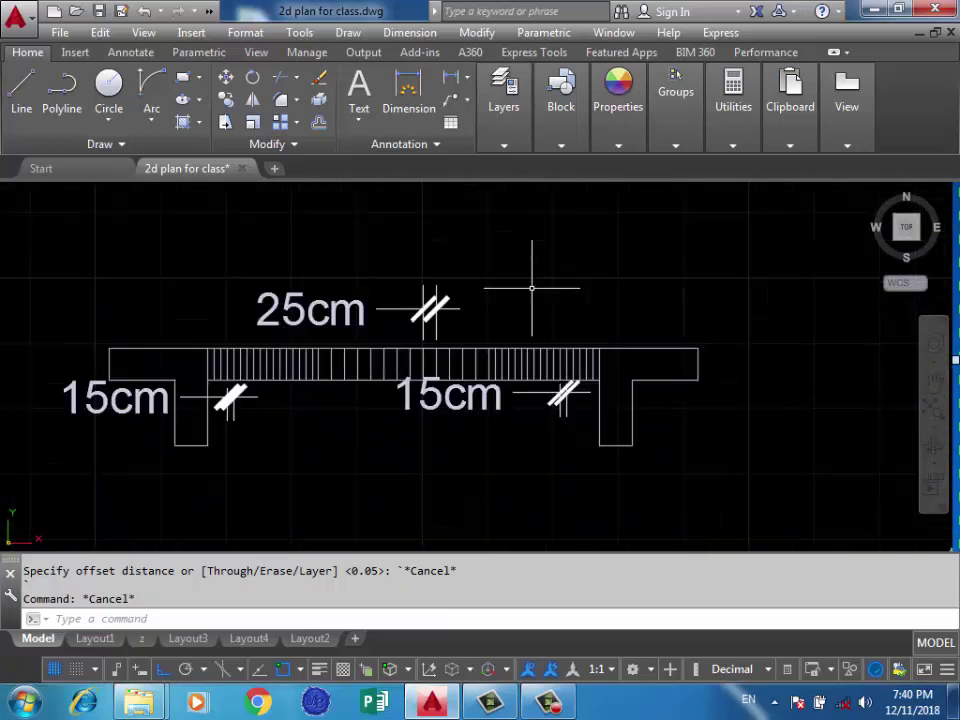
scroll(585, 295, down, 1)
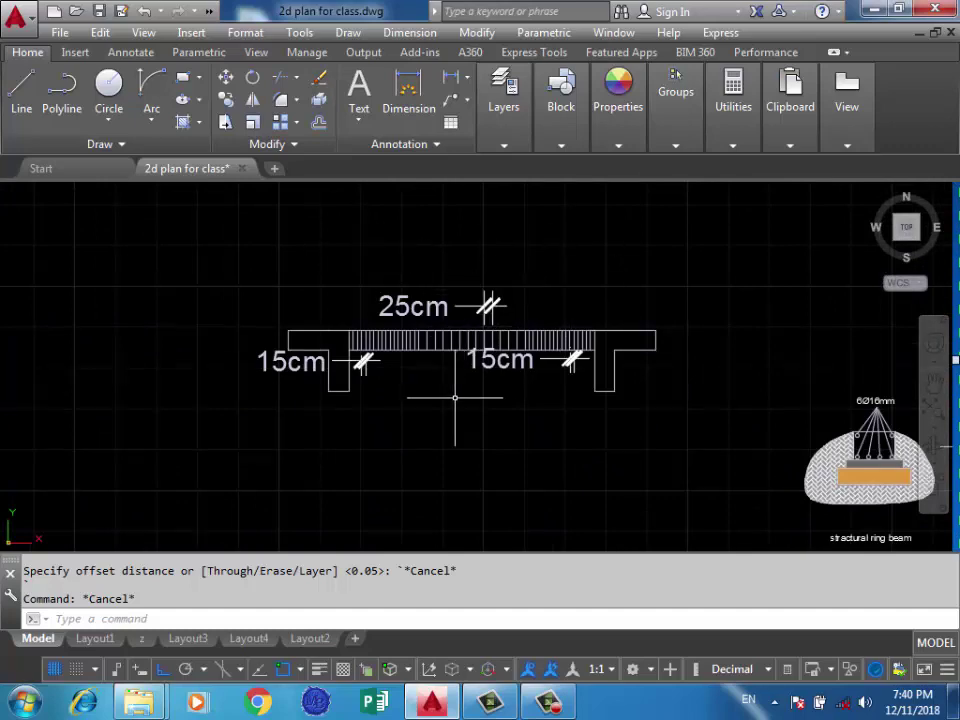
scroll(444, 476, down, 1)
scroll(489, 390, down, 3)
scroll(519, 326, down, 2)
middle_drag(519, 326, 518, 461)
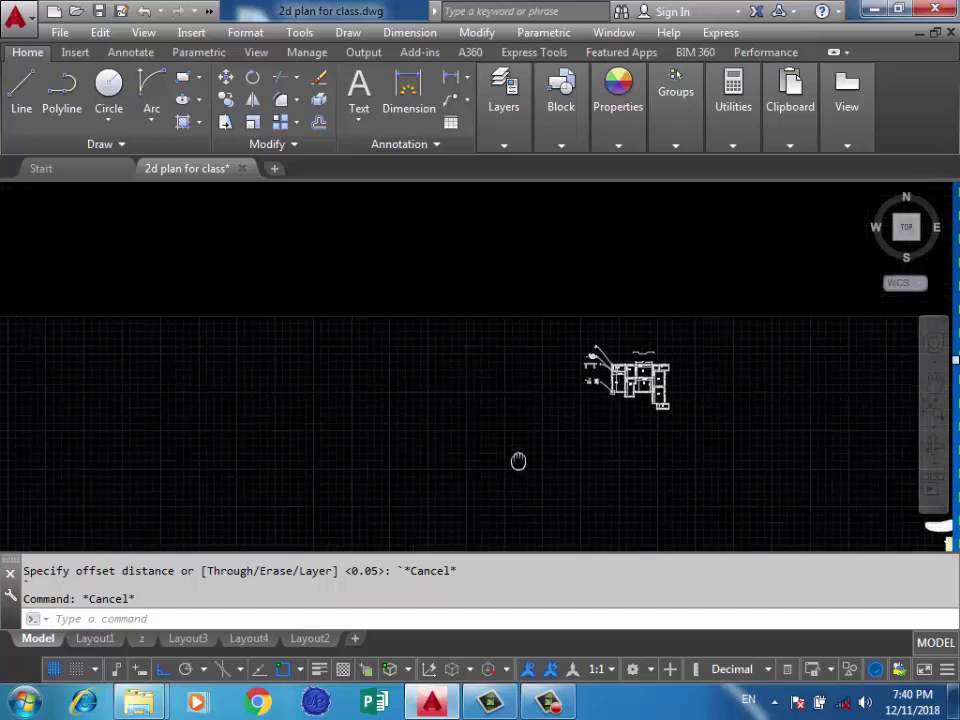
scroll(596, 343, up, 4)
scroll(568, 369, up, 1)
scroll(553, 396, up, 3)
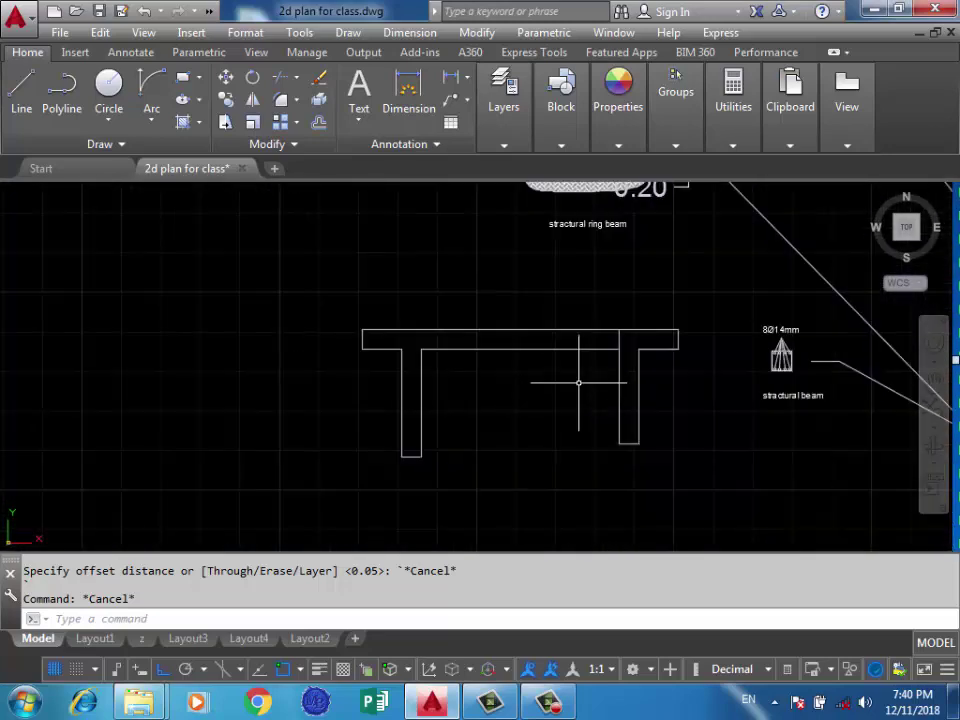
scroll(578, 382, up, 2)
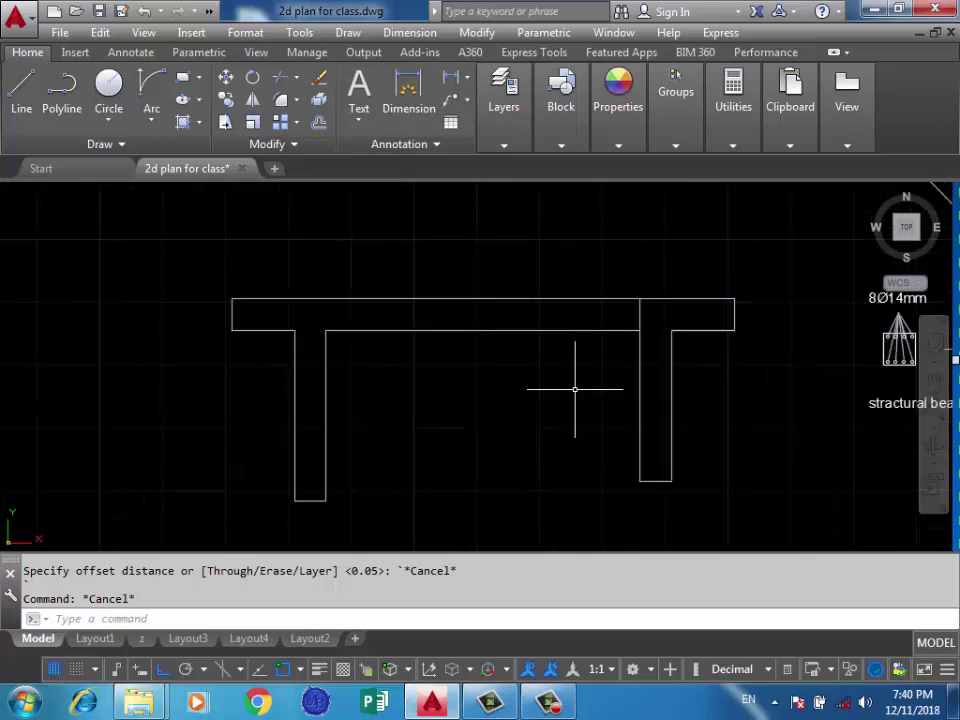
scroll(572, 366, down, 2)
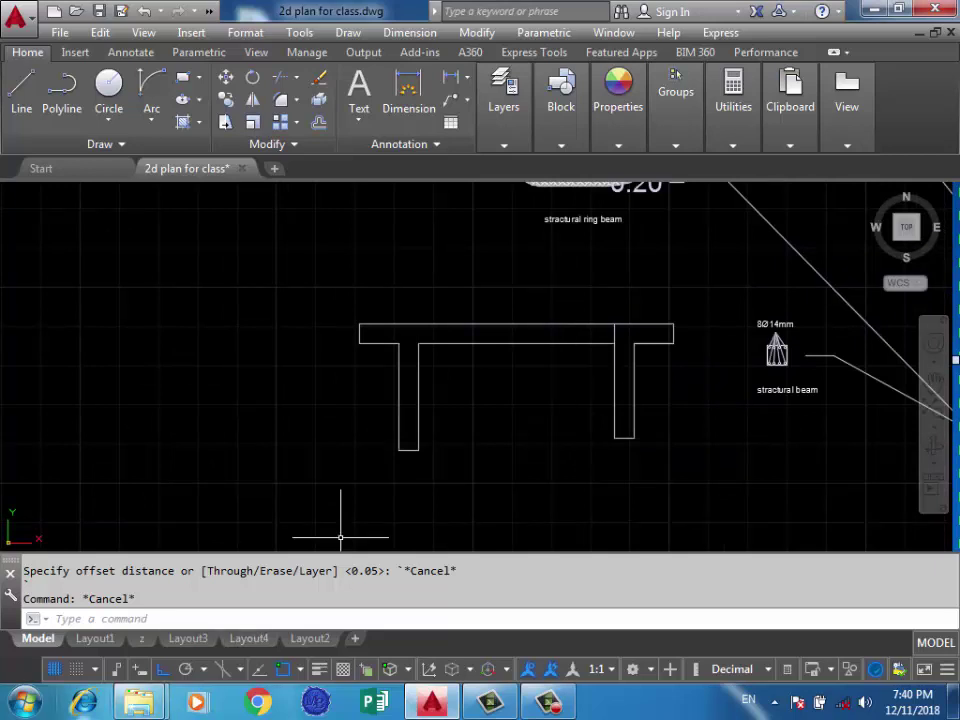
Check the 2.5 span value in Windows Calculator, then start a linear dimension on the beam
click(22, 702)
click(80, 298)
text(2.5)
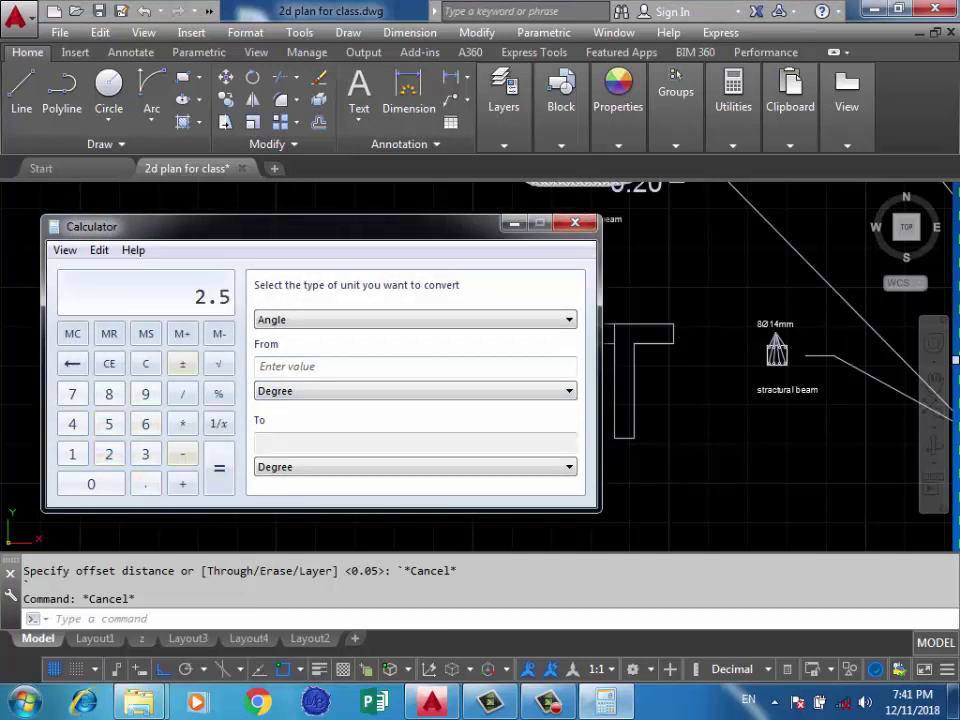
click(575, 222)
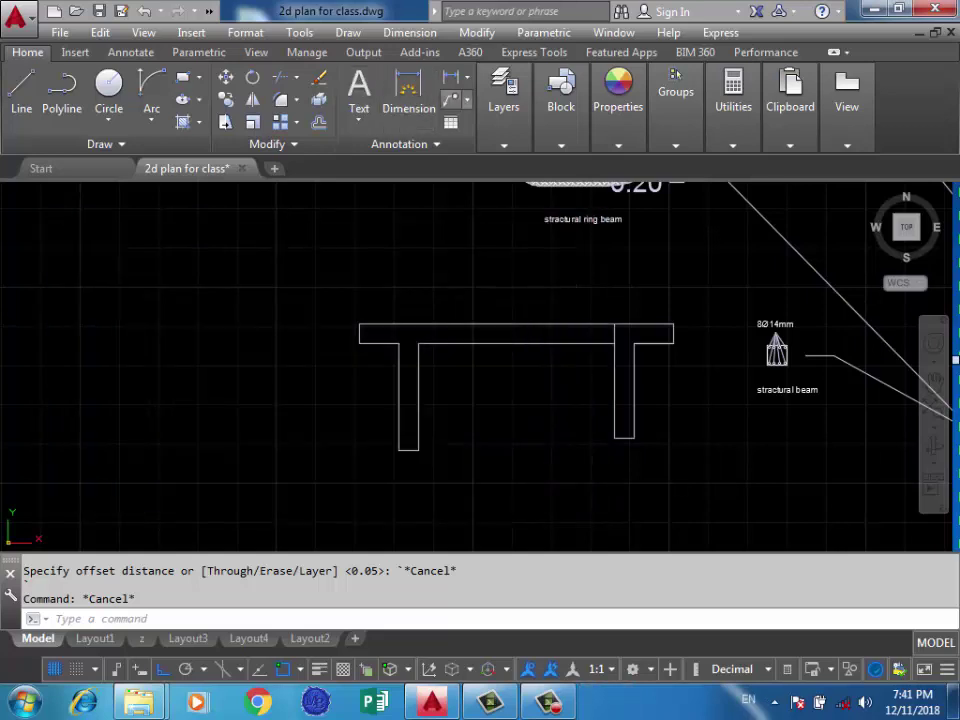
click(604, 380)
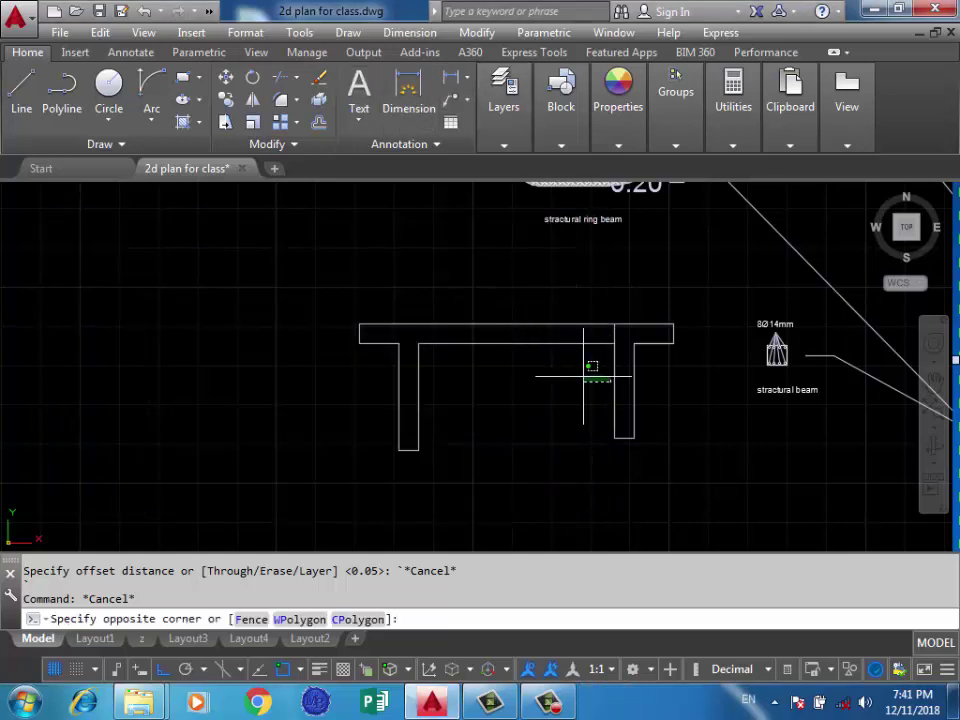
click(409, 95)
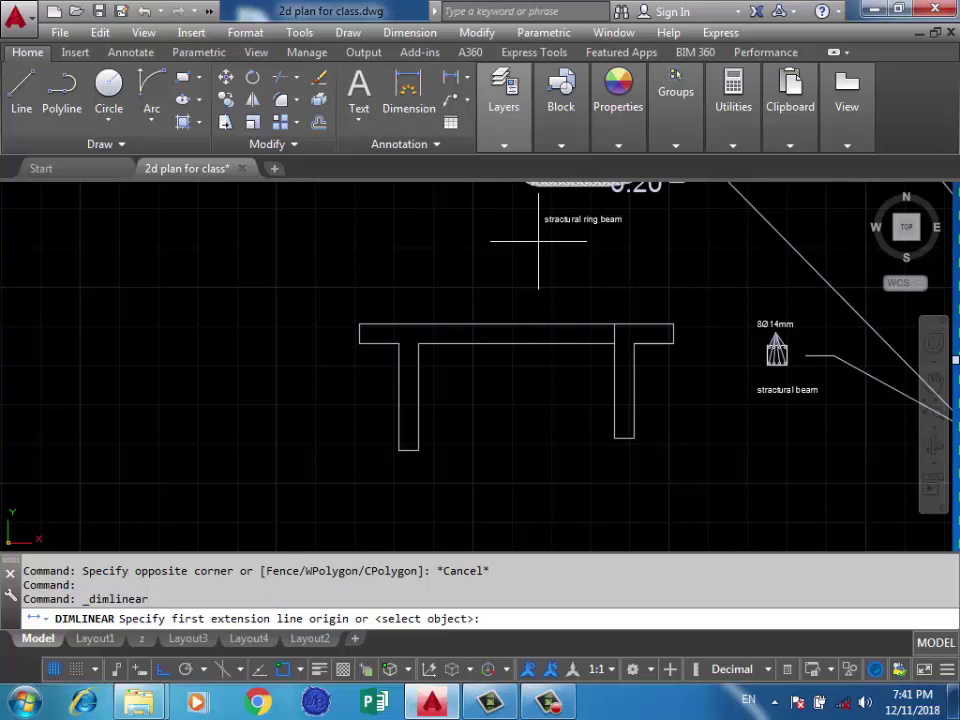
Measure the 2.50 gap between the inner leg faces and compute 2.5 ÷ 4 = 0.625 in Calculator
click(614, 392)
click(418, 394)
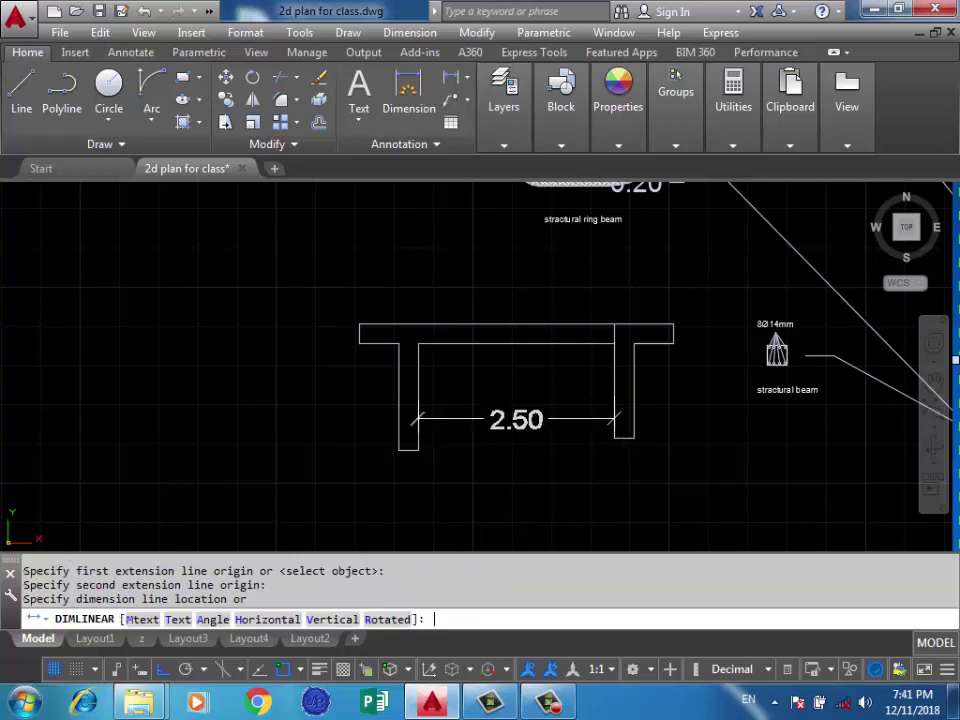
key(Escape)
key(super)
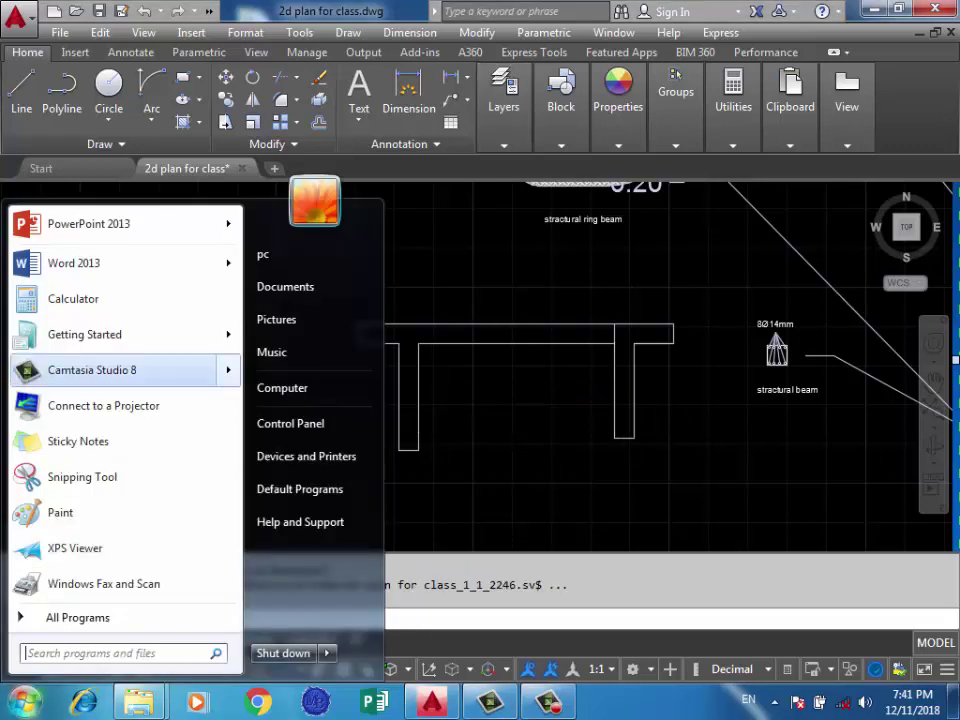
click(86, 300)
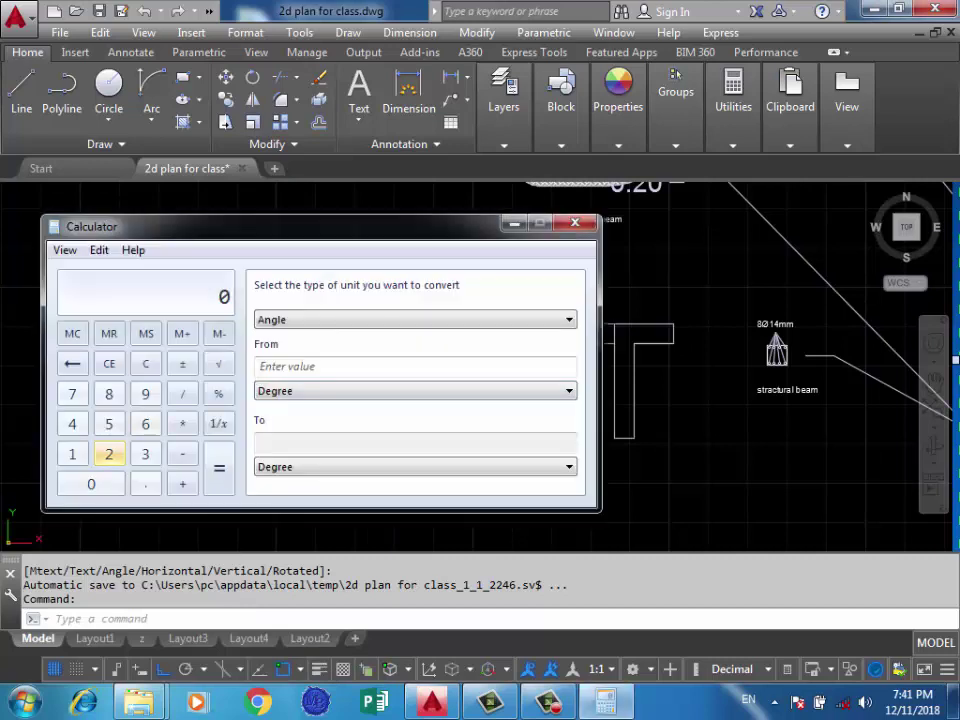
text(.5)
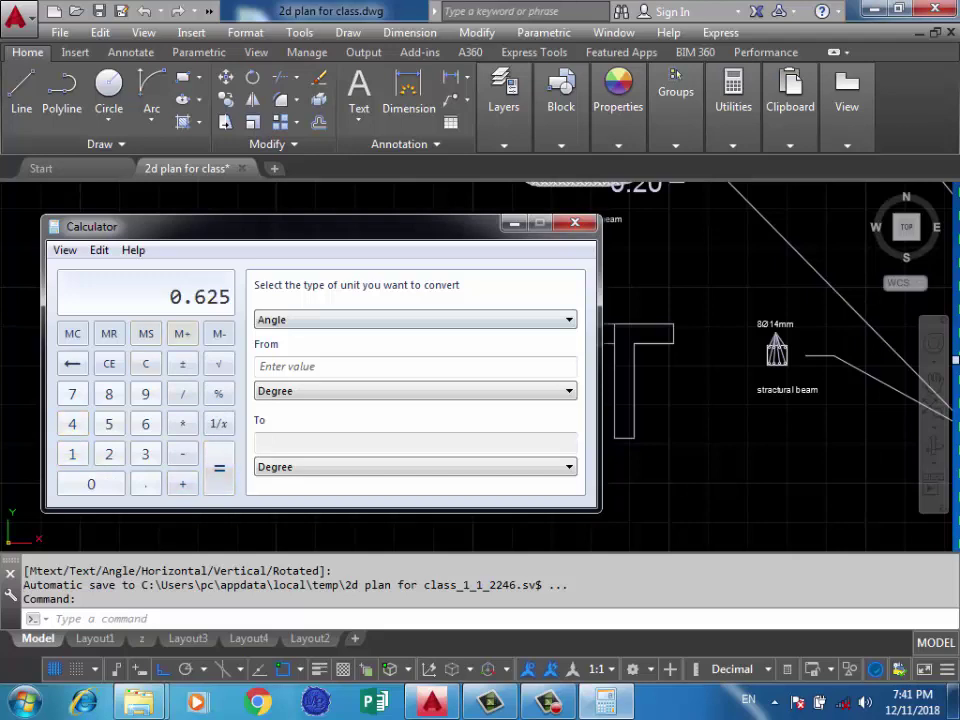
key(alt+F4)
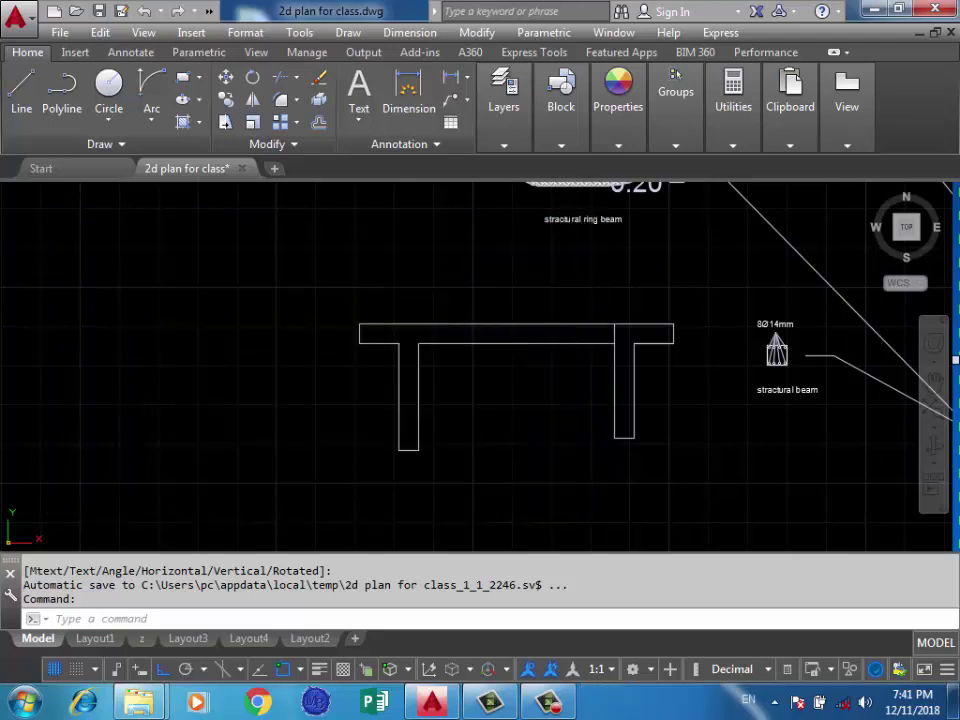
click(546, 394)
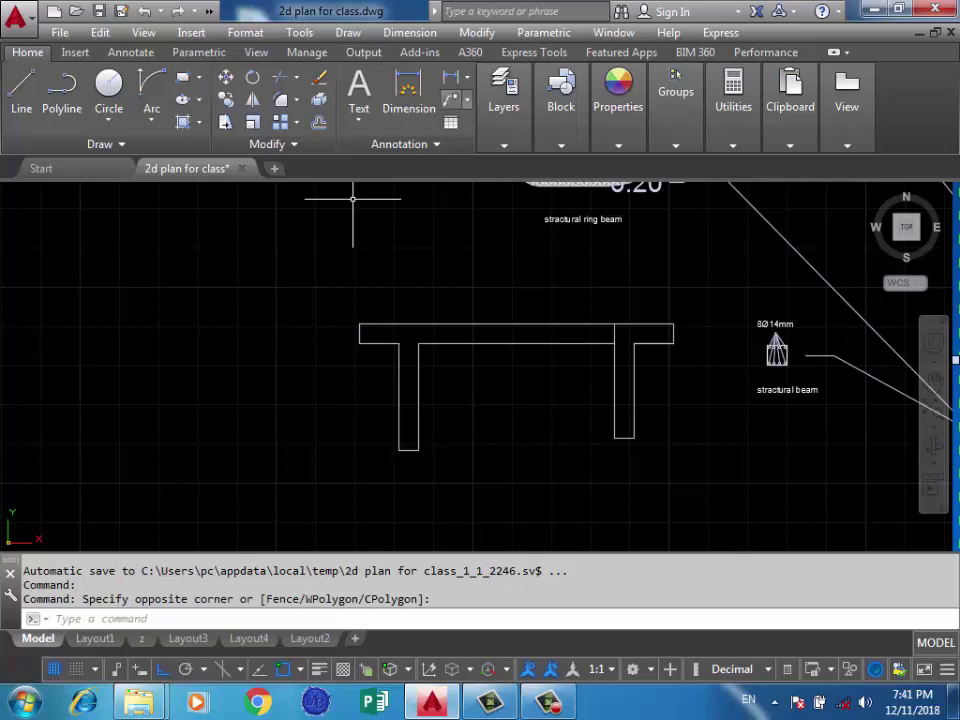
Draw an L-shaped line running 0.625 left from the right leg's inner face, then up through the slab
text(1)
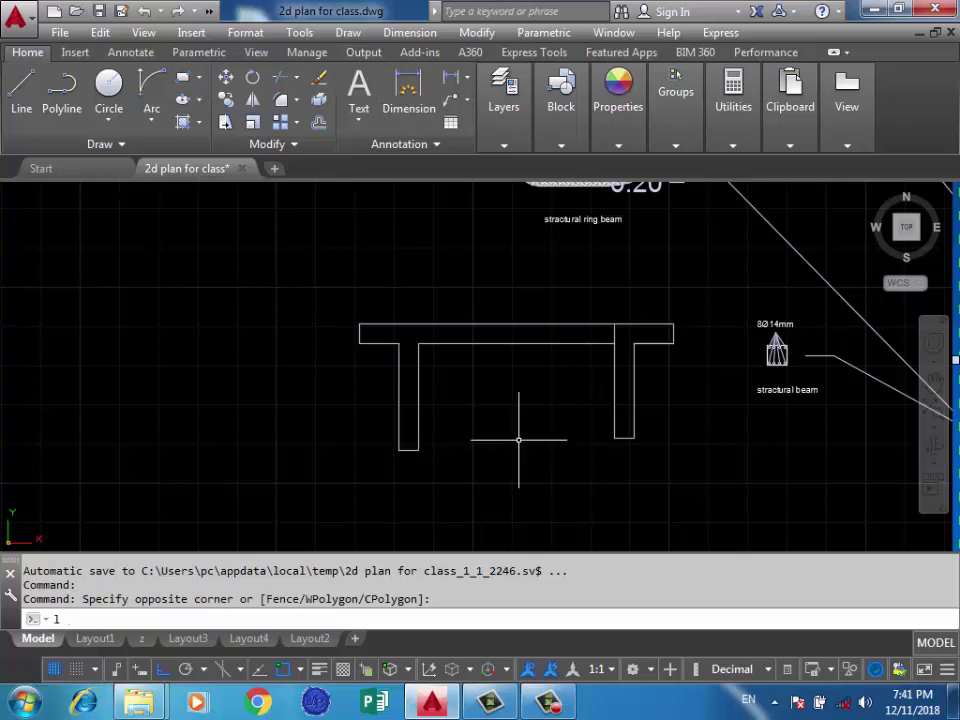
text(1)
key(BackSpace)
key(BackSpace)
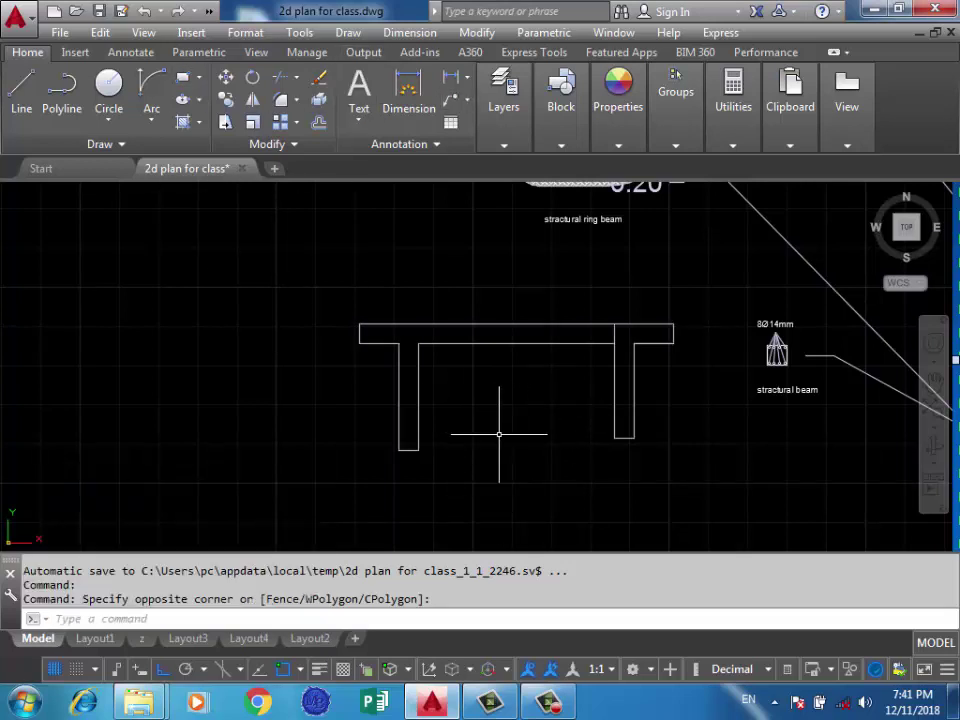
key(Escape)
key(Escape)
text(l)
key(Return)
scroll(530, 368, up, 2)
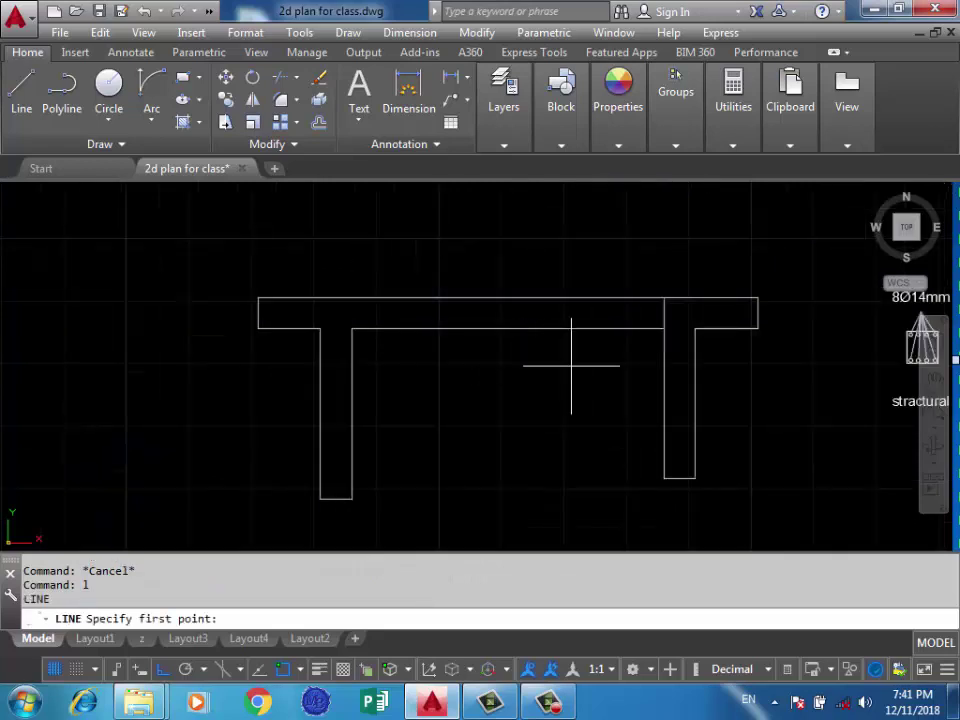
click(664, 349)
text(0.62)
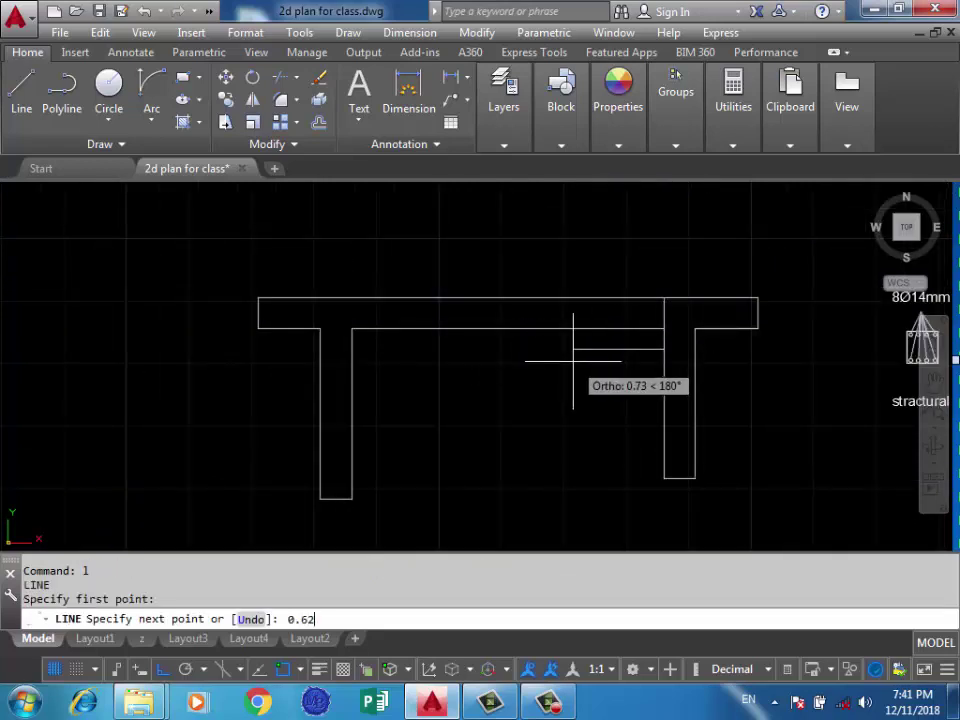
text(5)
key(Return)
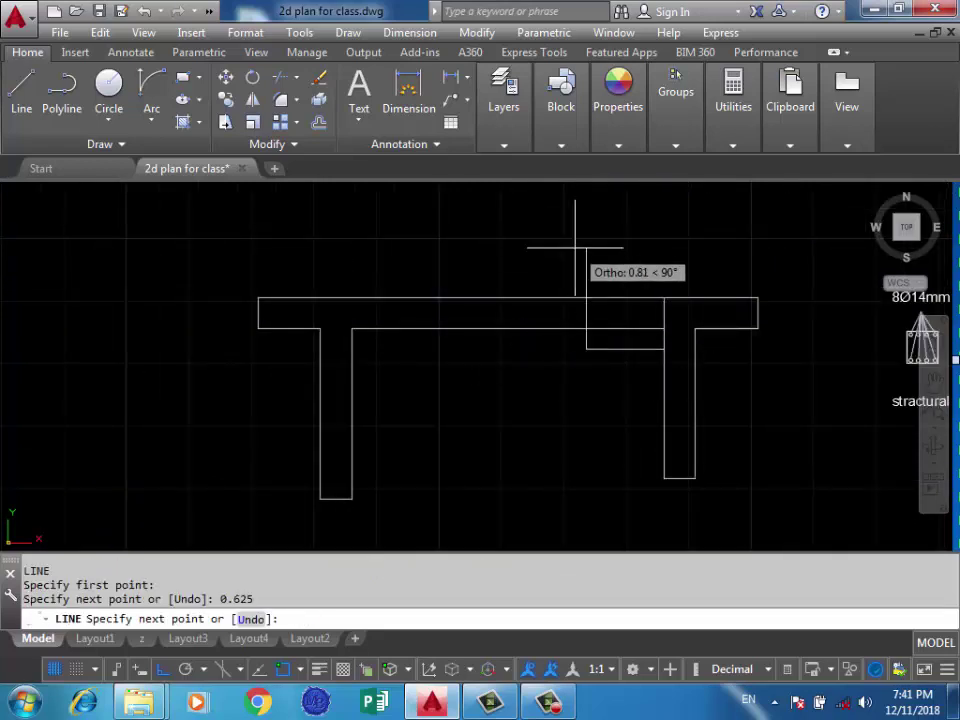
click(586, 247)
key(Return)
Mirror the L-shaped line about the beam's vertical midline, keeping the original
text(mi)
key(Return)
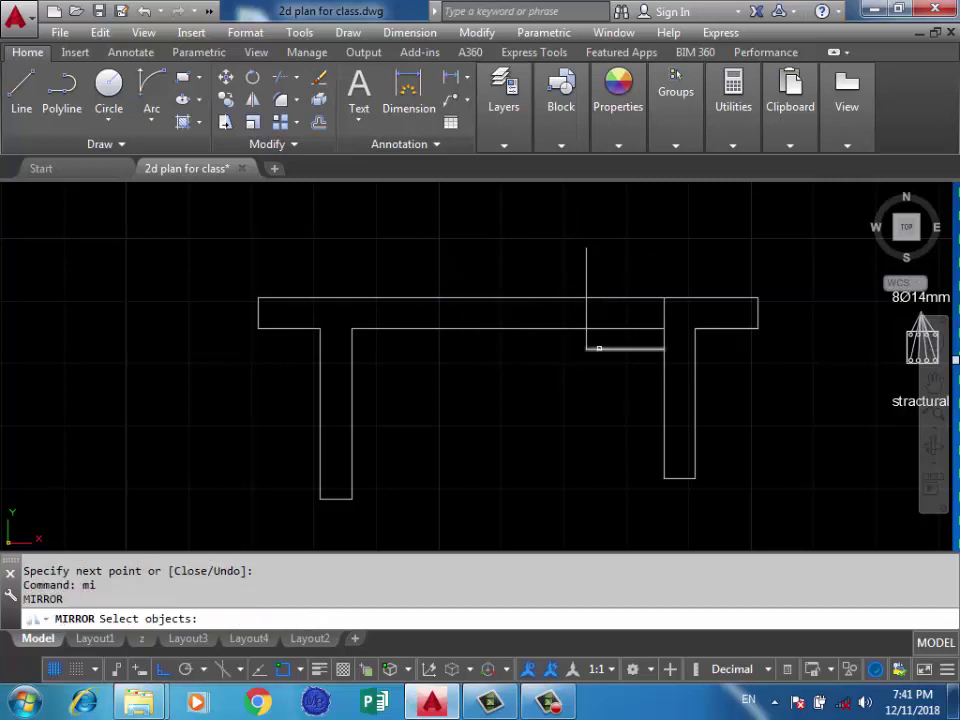
click(606, 332)
click(548, 371)
key(Return)
click(508, 328)
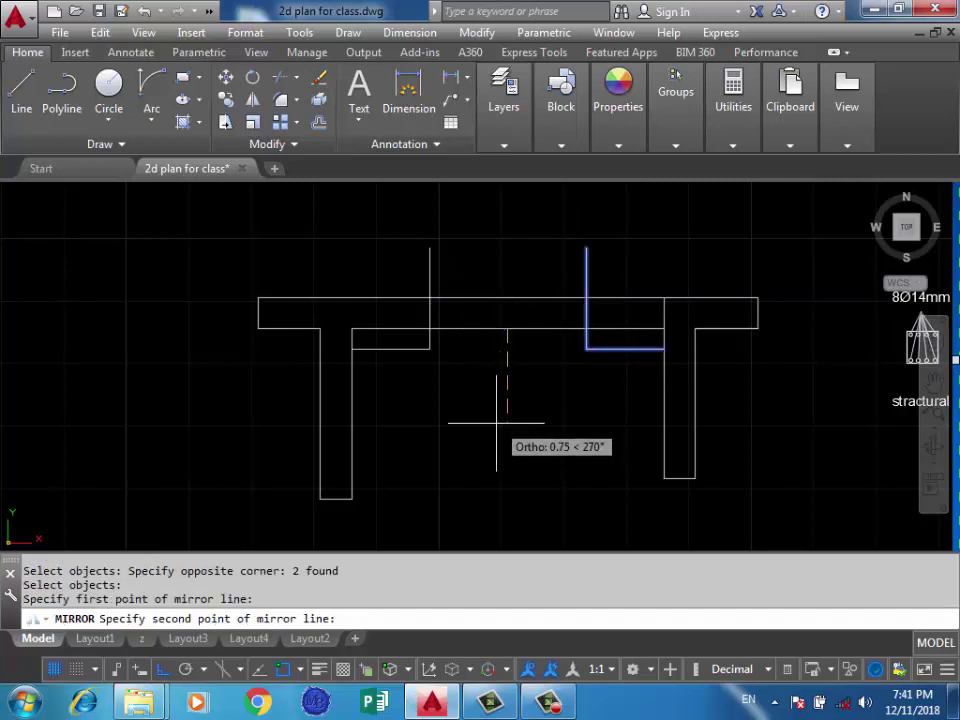
click(500, 432)
key(Return)
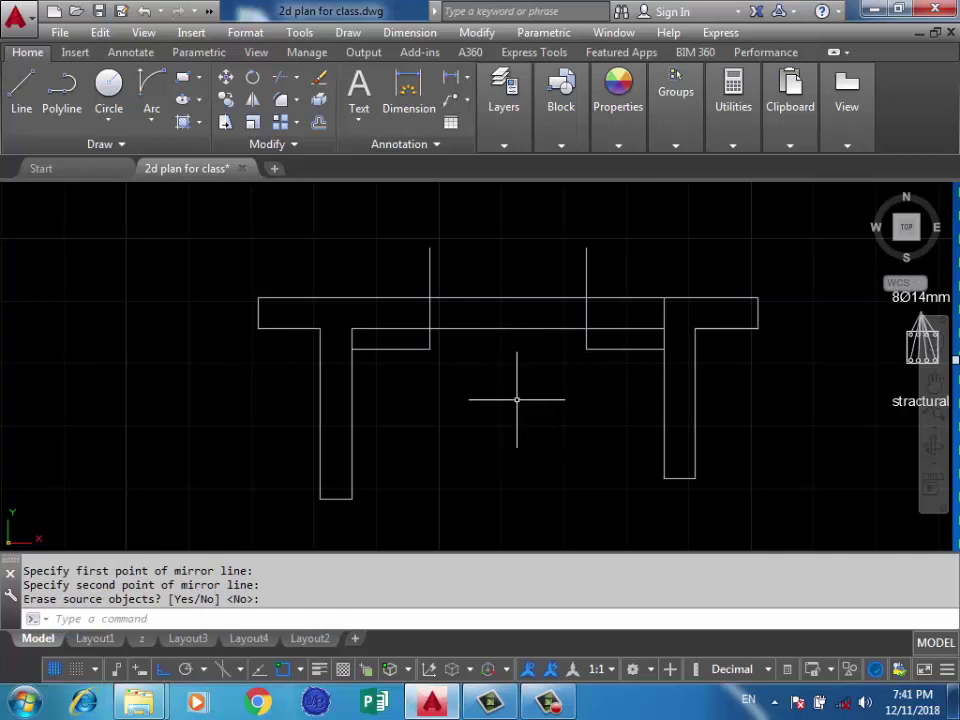
Pan and zoom in on the right beam junction and its 0.625 quarter-span marker
middle_drag(618, 318, 590, 351)
scroll(590, 351, up, 4)
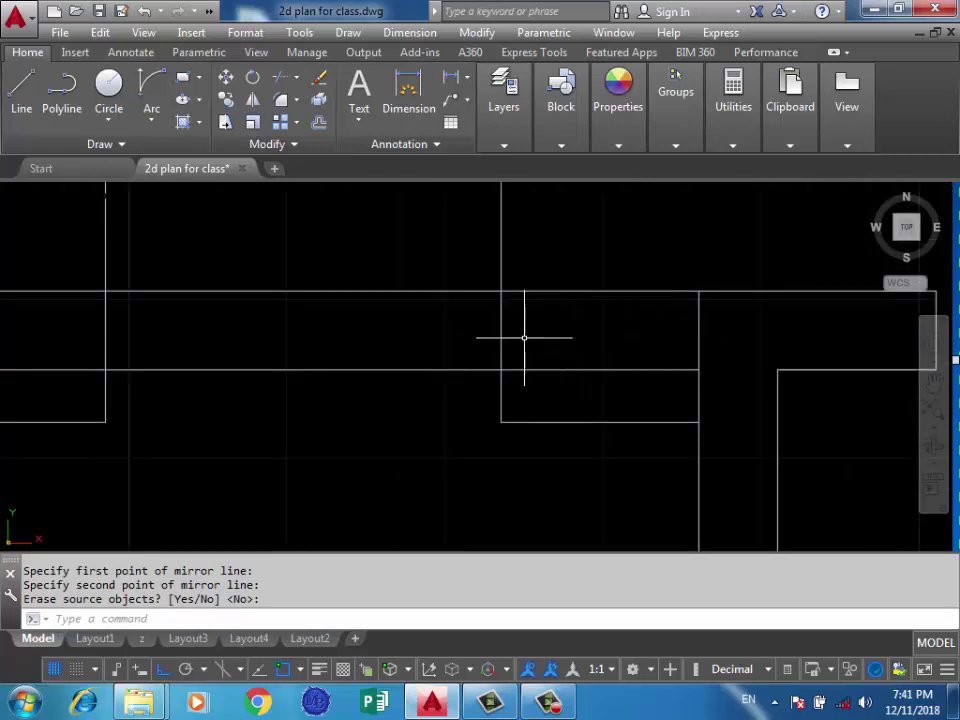
middle_drag(338, 346, 561, 349)
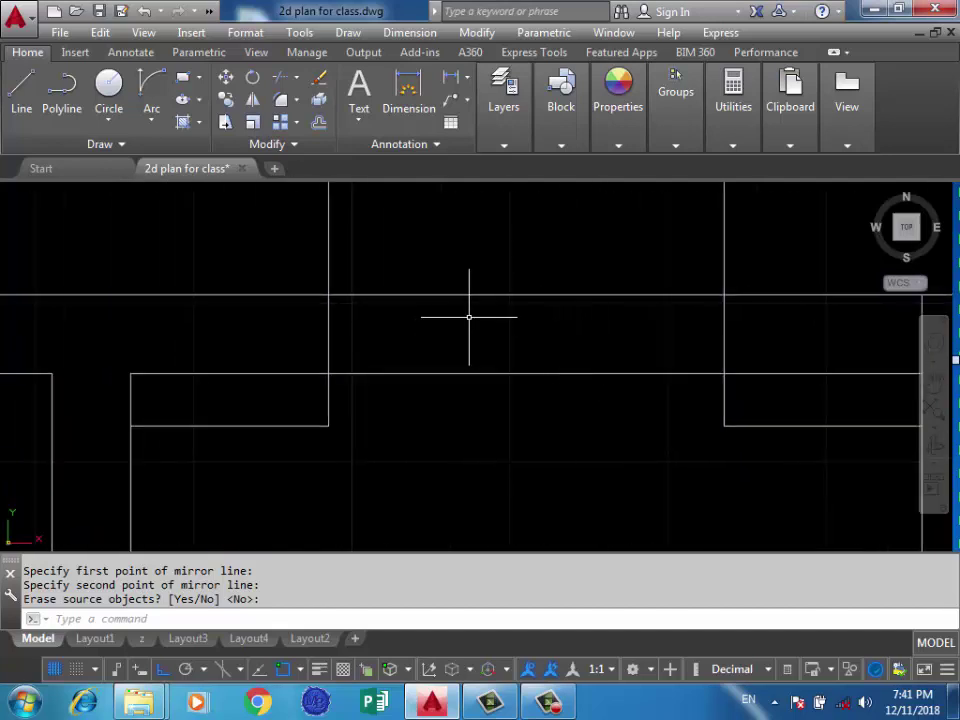
scroll(430, 325, down, 2)
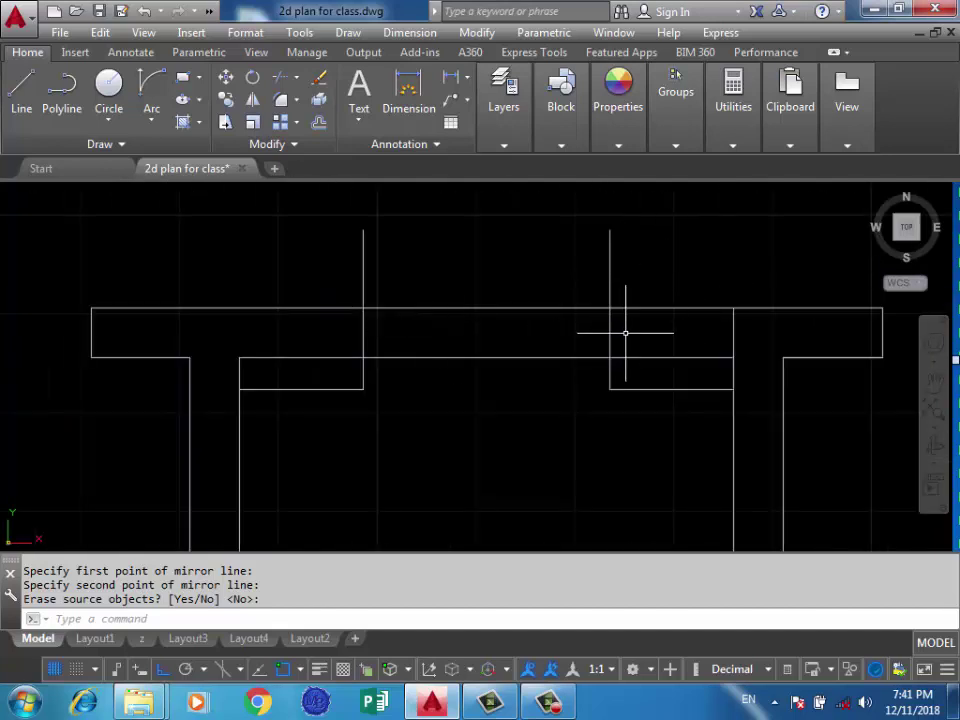
middle_drag(630, 336, 622, 348)
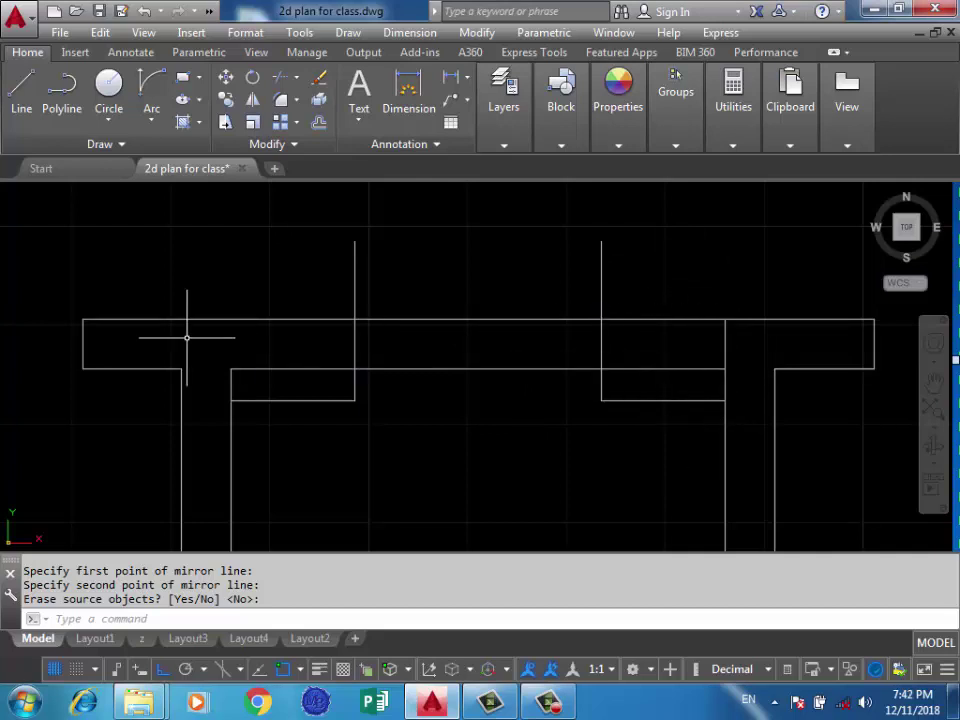
scroll(640, 355, up, 1)
scroll(670, 370, up, 1)
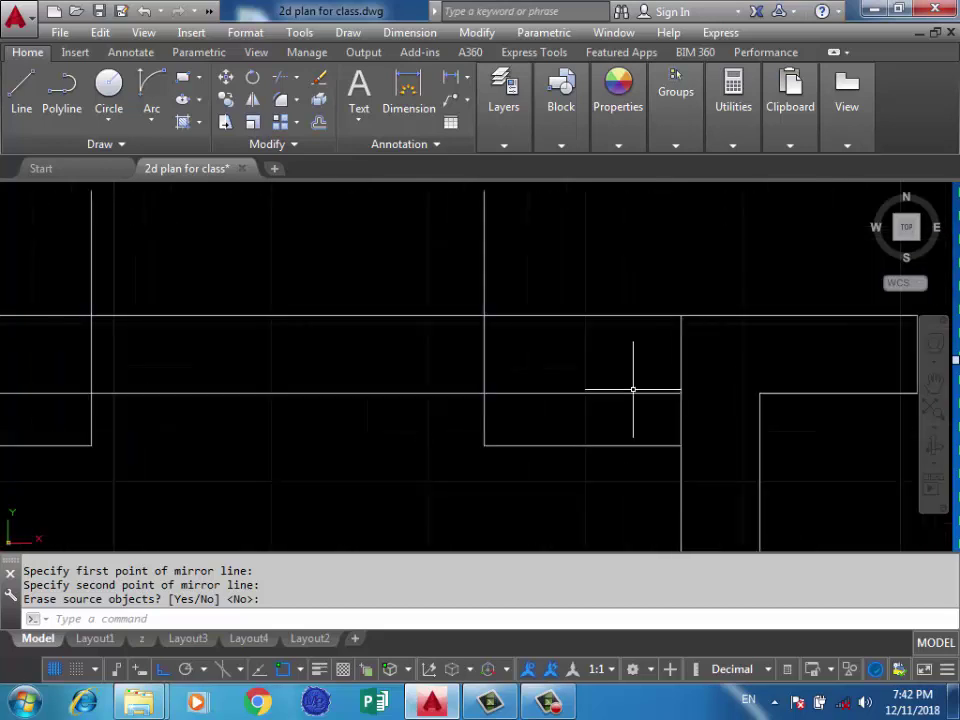
text(o)
Offset four stirrup lines at 0.15 spacing leftward from the right leg's inner edge to the quarter-span
key(Return)
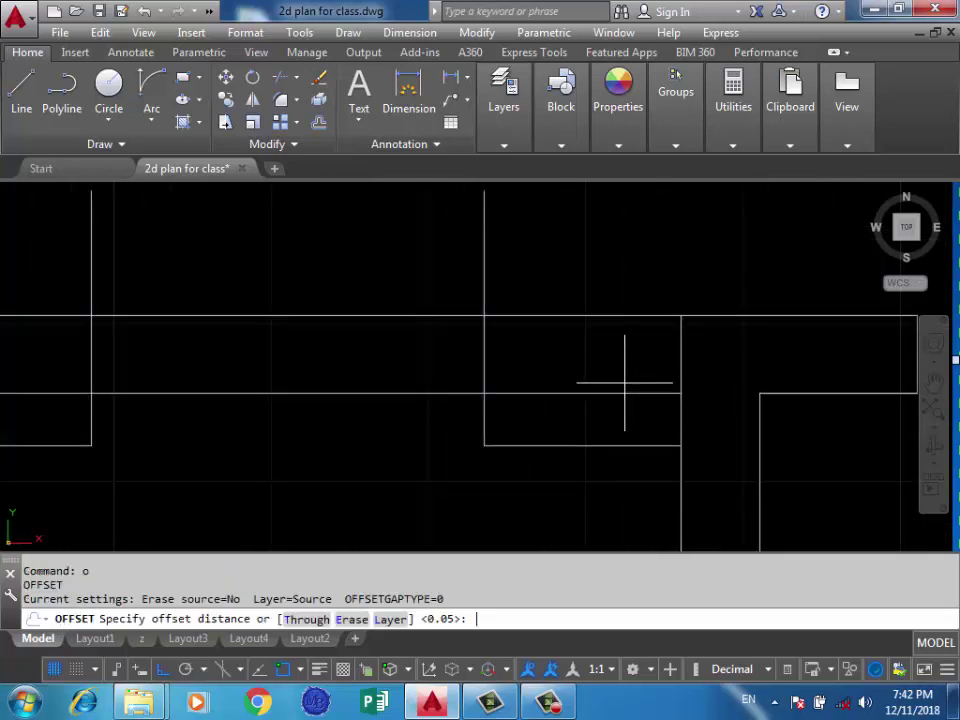
text(0.15)
key(Return)
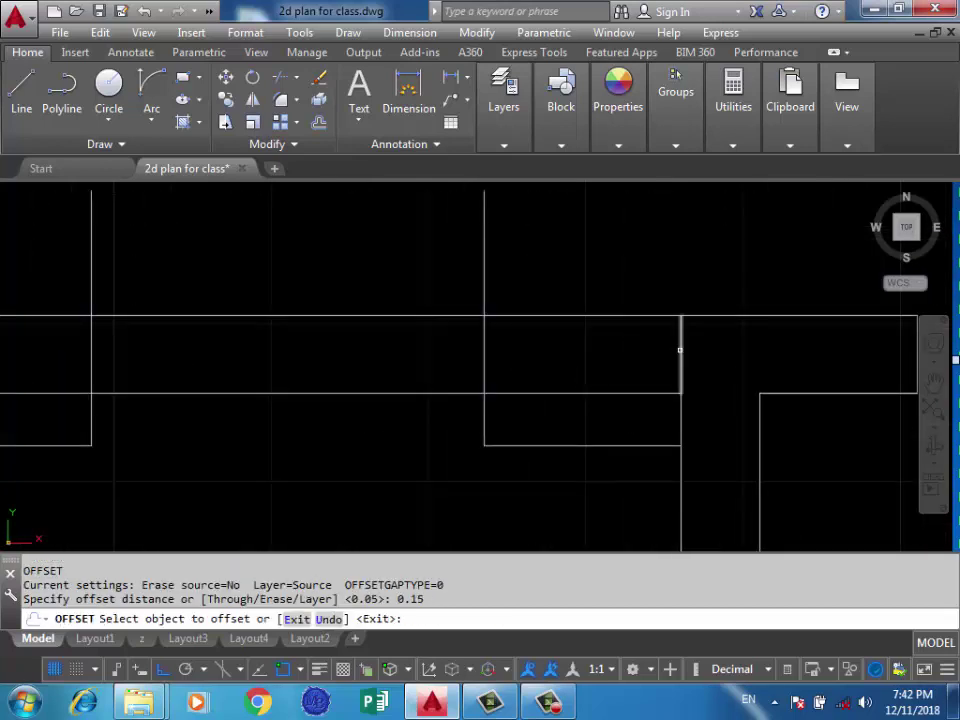
click(680, 350)
click(635, 356)
click(633, 350)
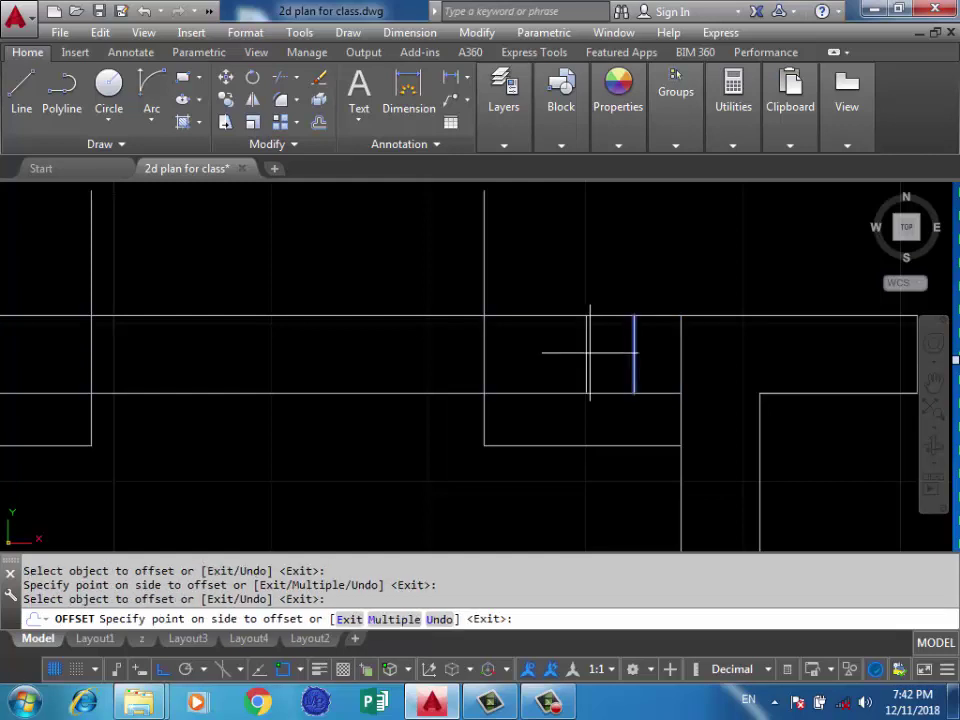
click(588, 350)
click(586, 350)
click(535, 354)
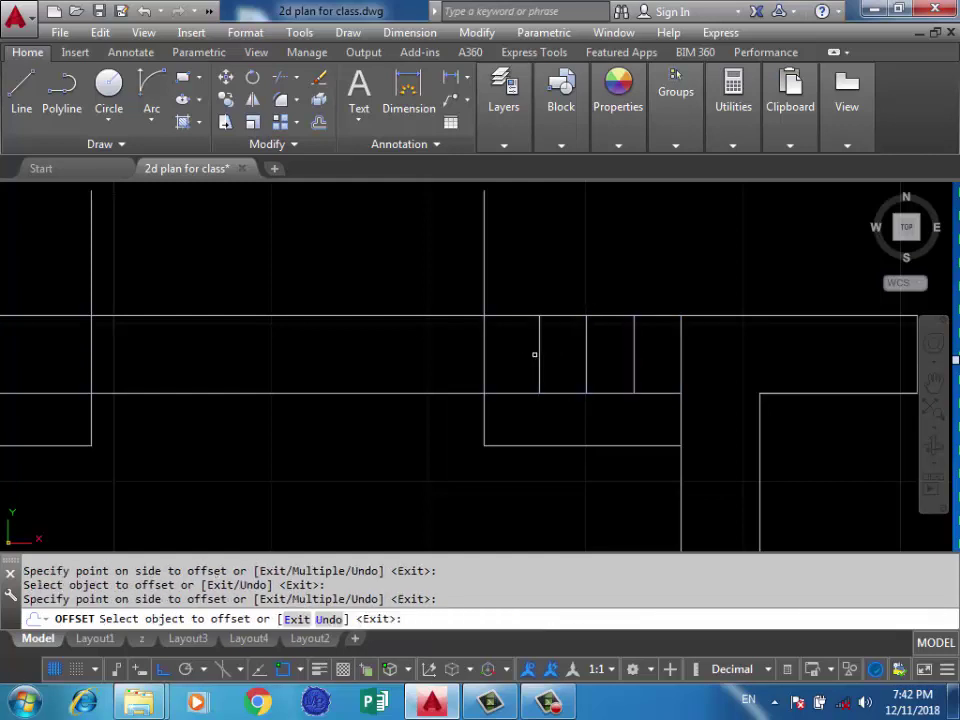
click(536, 354)
click(525, 343)
scroll(690, 340, down, 2)
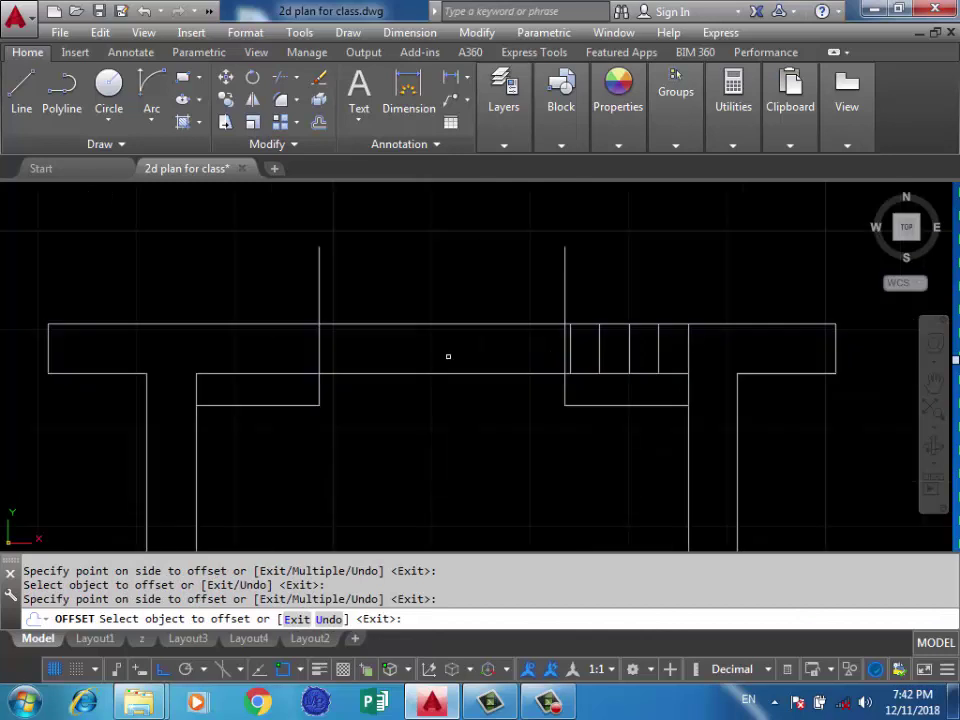
key(Return)
scroll(505, 349, down, 2)
scroll(540, 350, up, 2)
text(o)
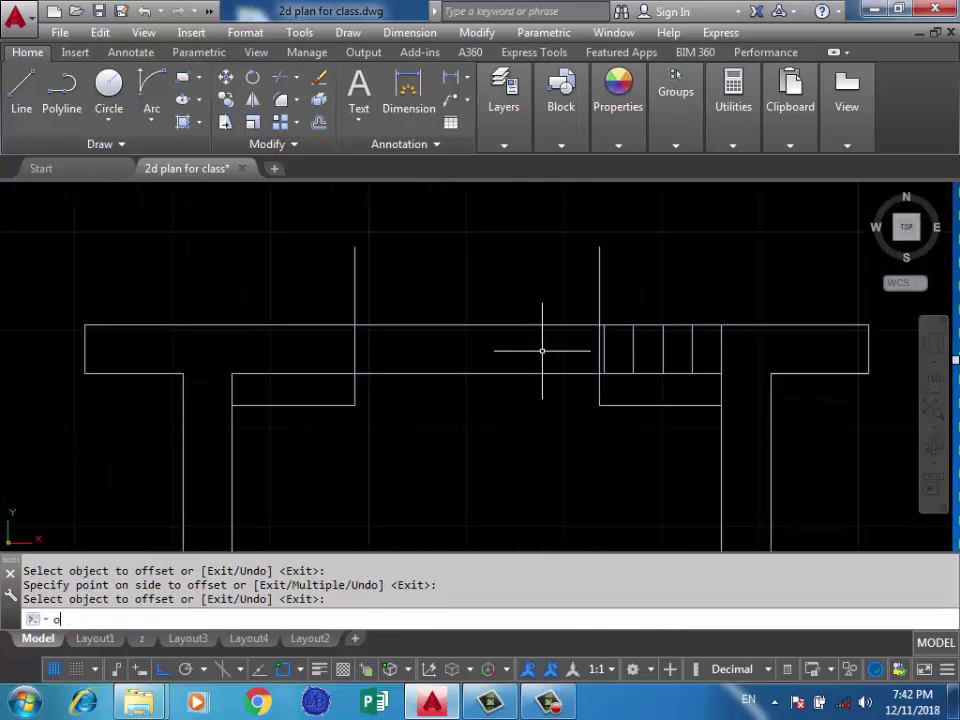
Offset six more stirrup lines at 0.2 spacing leftward across the slab
key(Return)
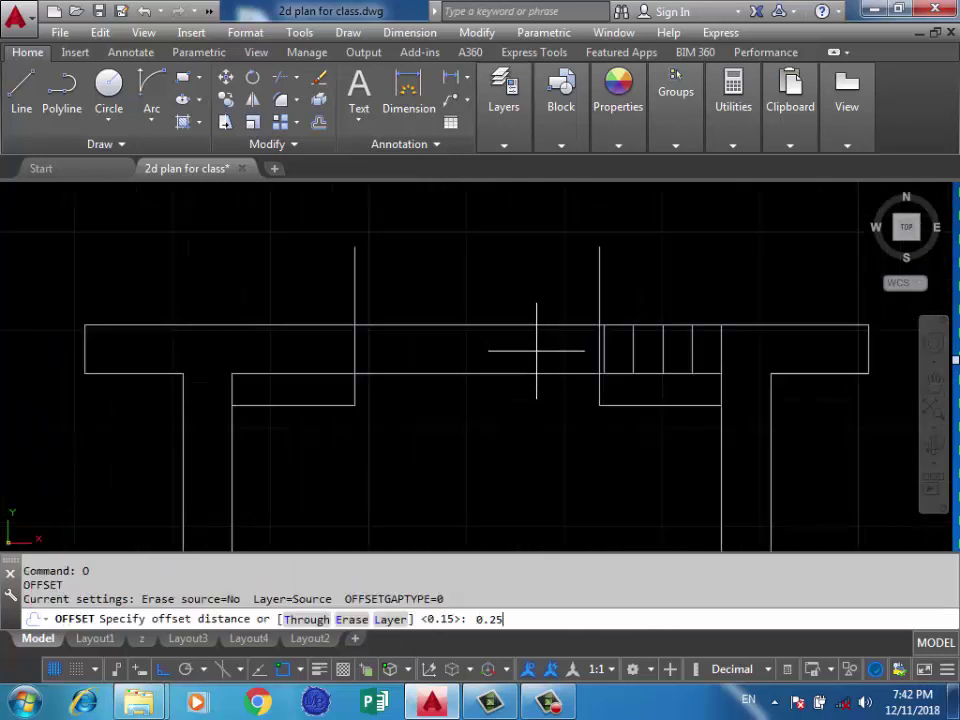
key(Return)
key(Return)
key(Return)
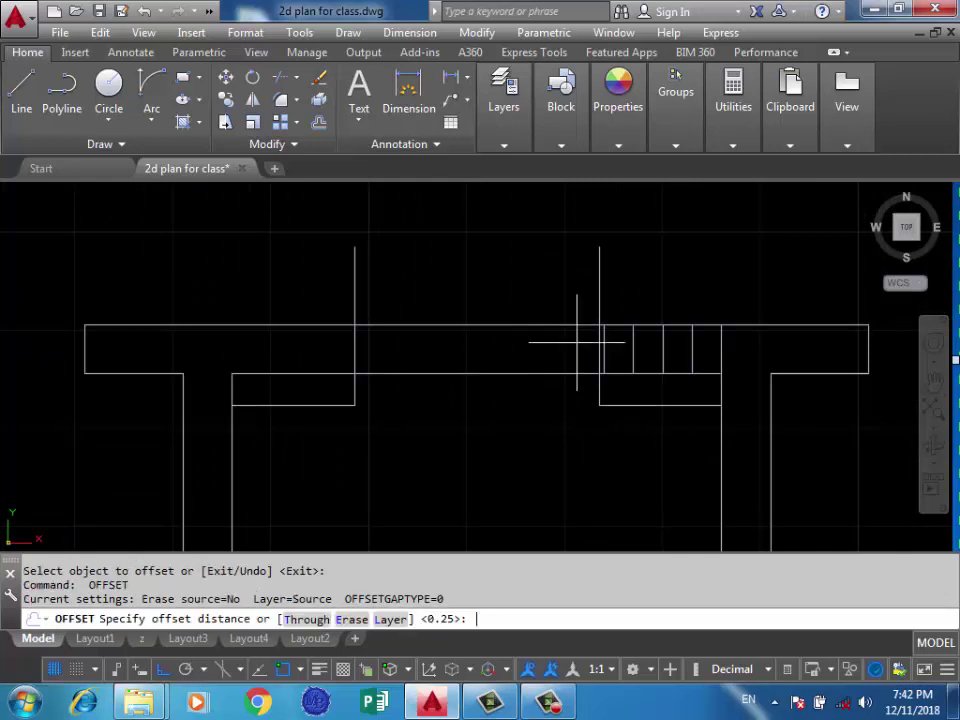
text(0.2)
key(Return)
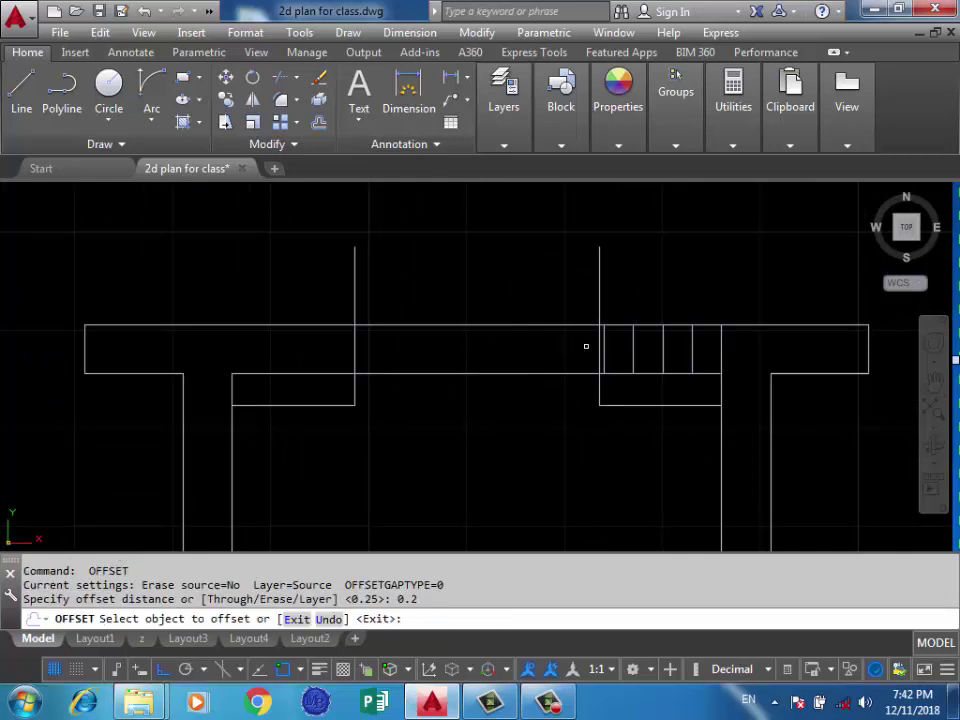
click(601, 352)
click(554, 355)
click(564, 356)
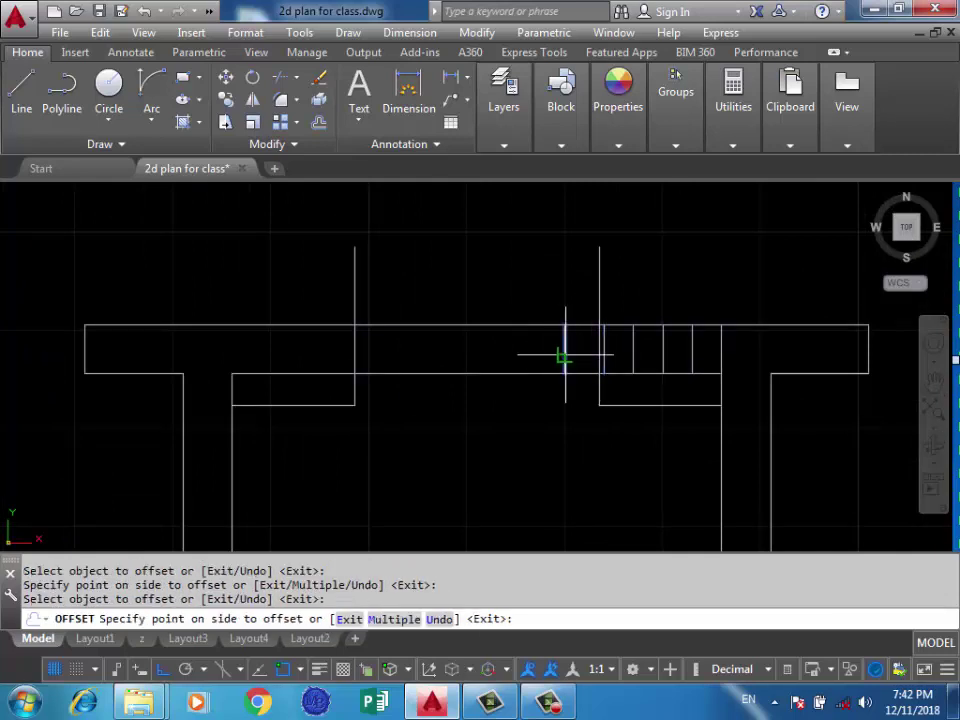
click(523, 355)
click(526, 351)
click(484, 354)
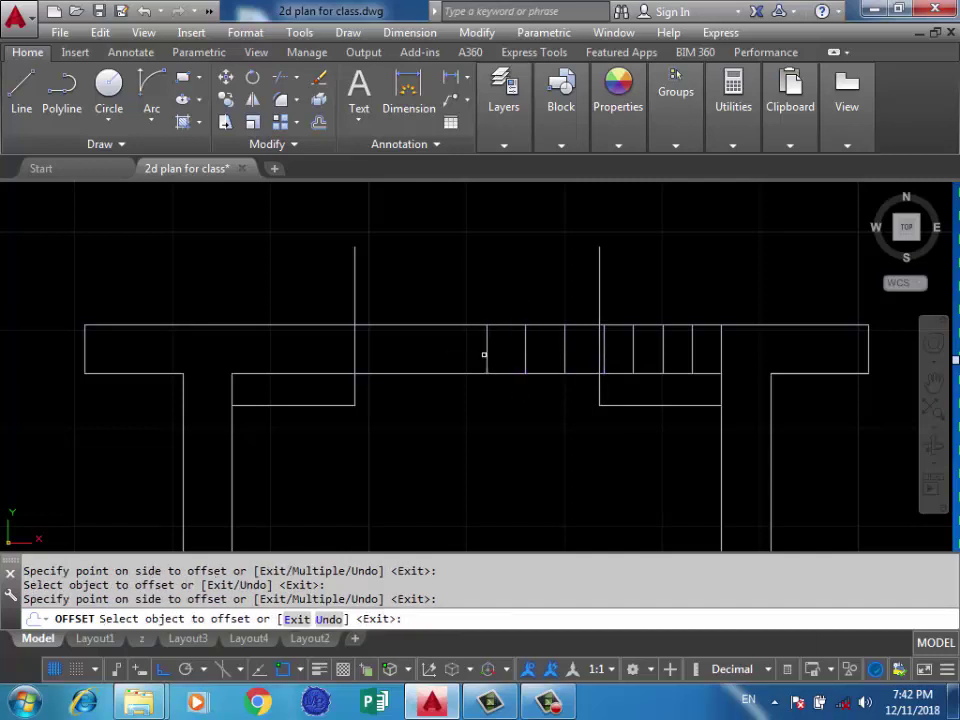
click(487, 354)
click(453, 354)
click(447, 352)
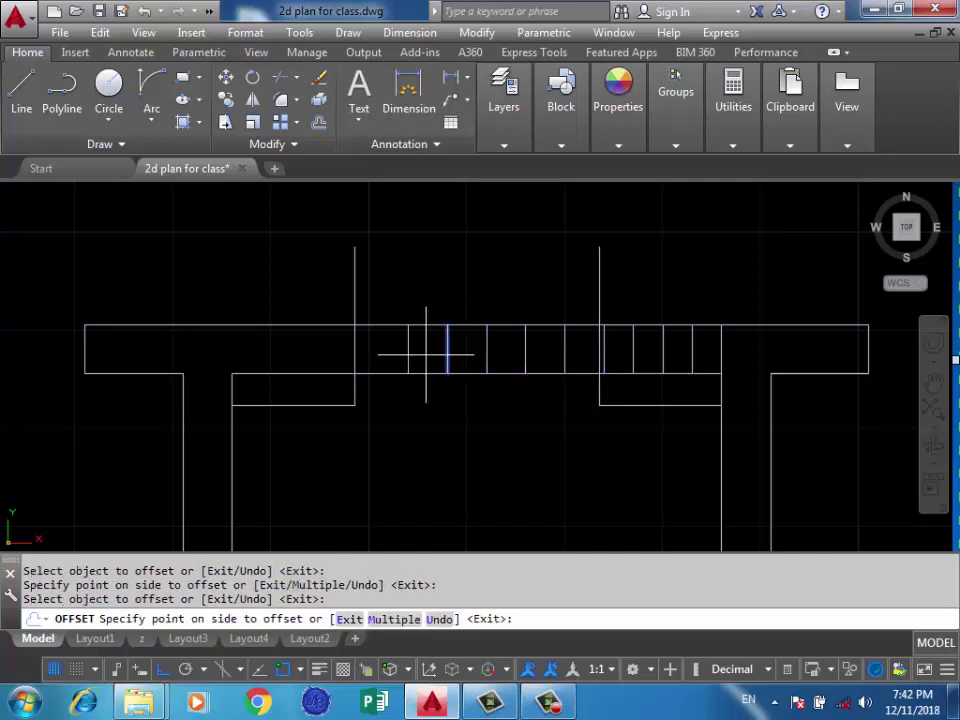
click(425, 350)
click(408, 352)
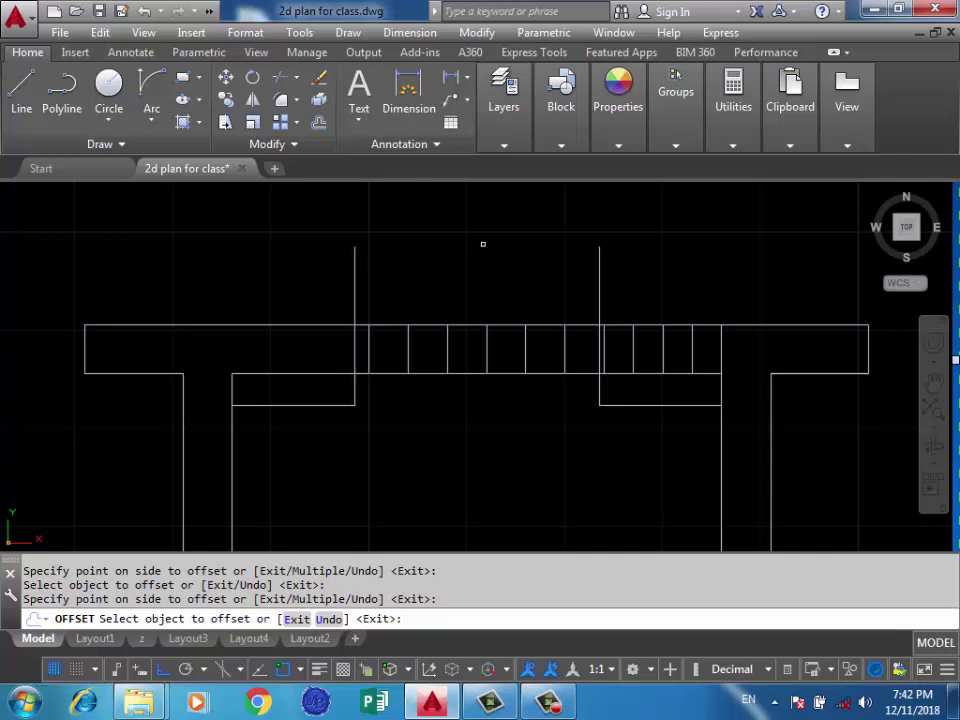
Mirror the four closely spaced stirrups across to the left stem, keeping the originals
key(Return)
scroll(695, 348, up, 2)
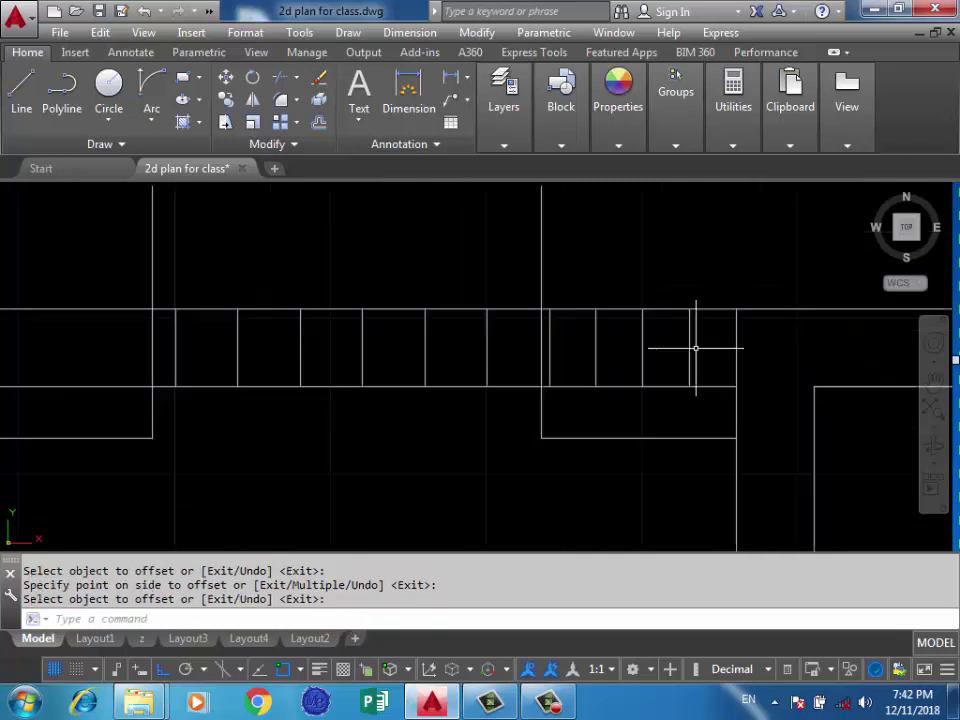
text(mi)
key(Return)
click(701, 344)
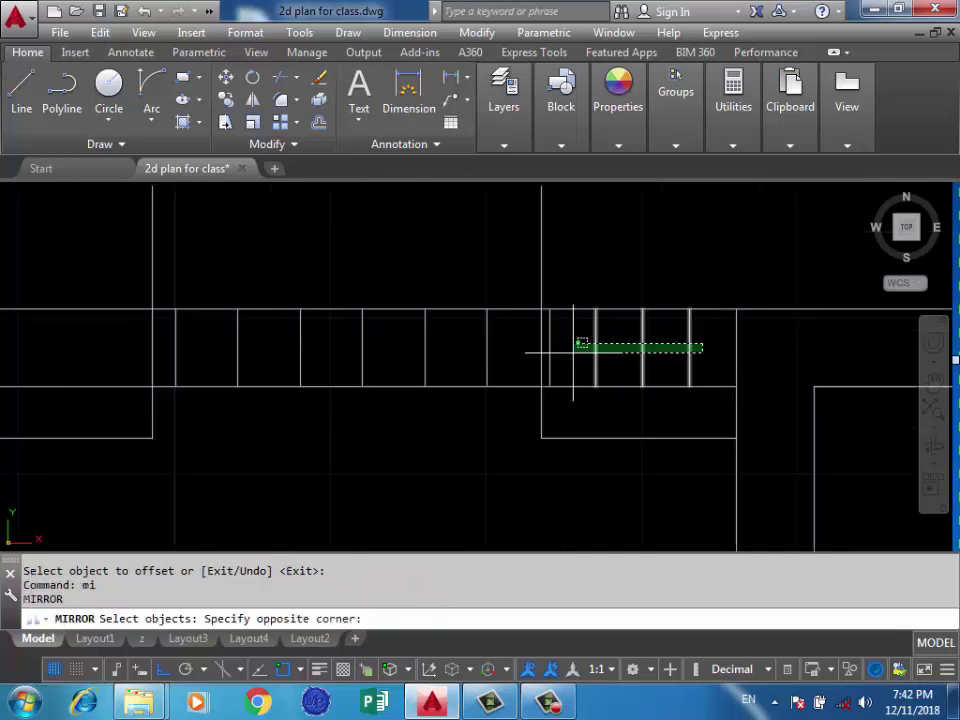
click(548, 371)
key(Return)
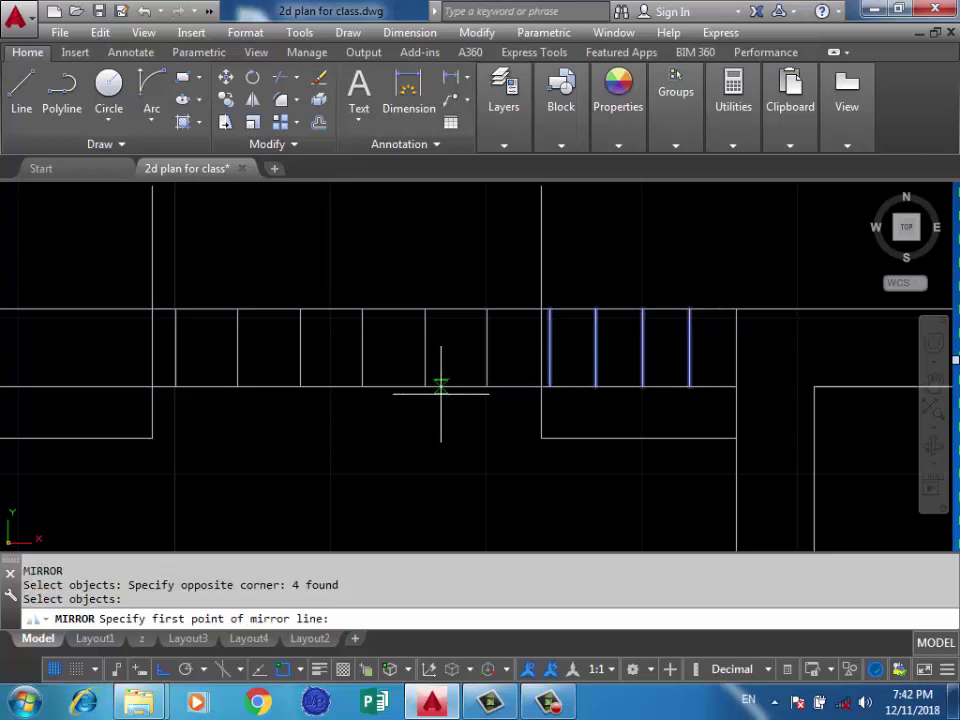
scroll(435, 381, down, 4)
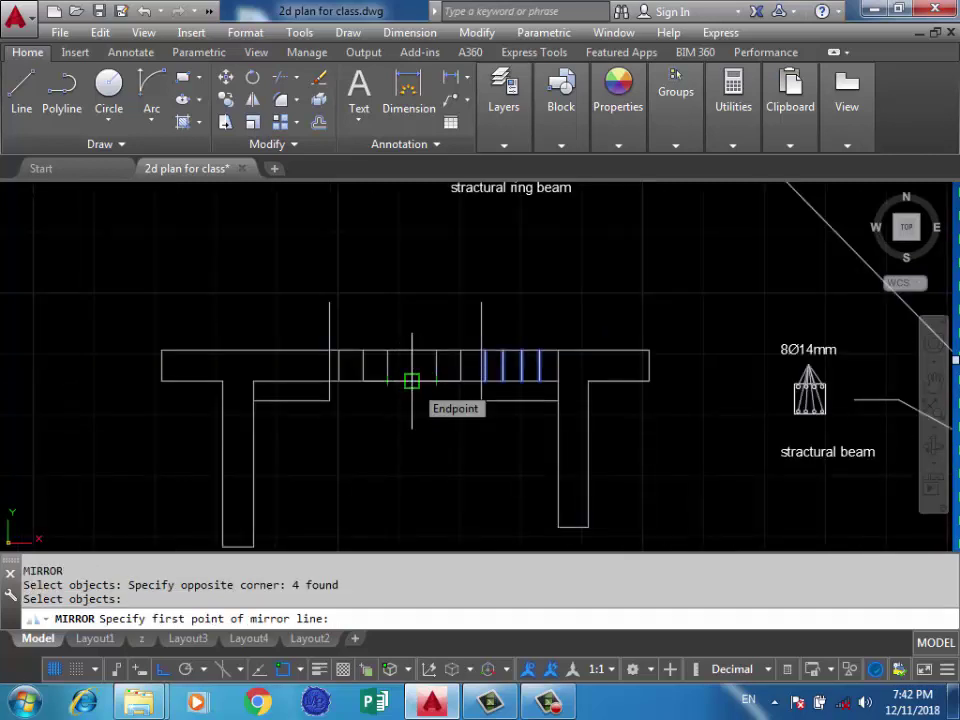
click(411, 381)
click(377, 447)
key(Return)
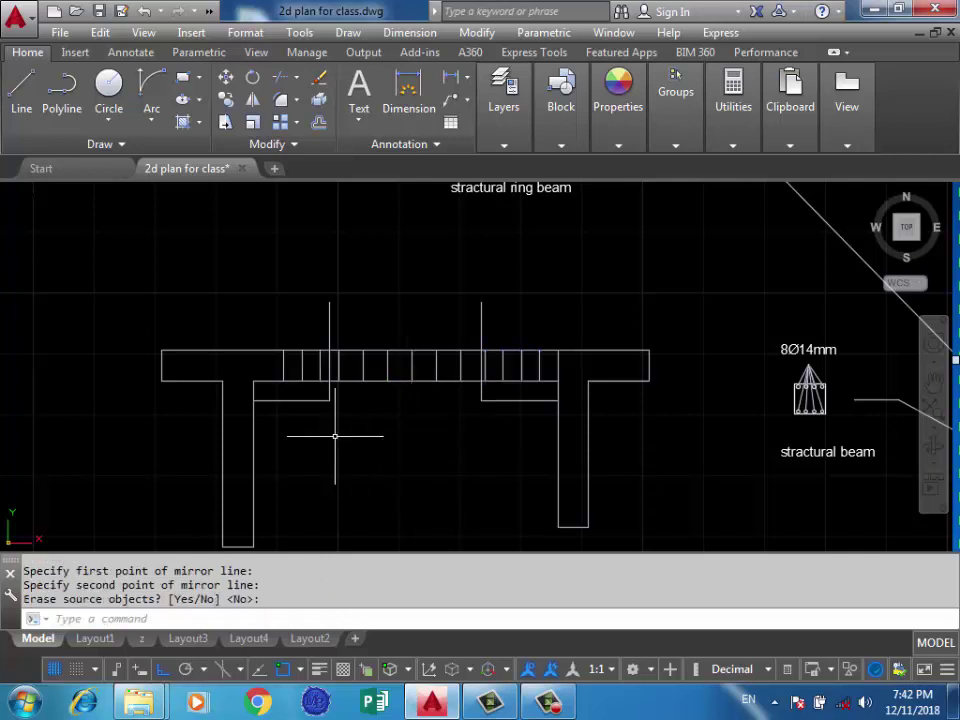
scroll(242, 396, up, 2)
scroll(225, 364, up, 2)
text(o)
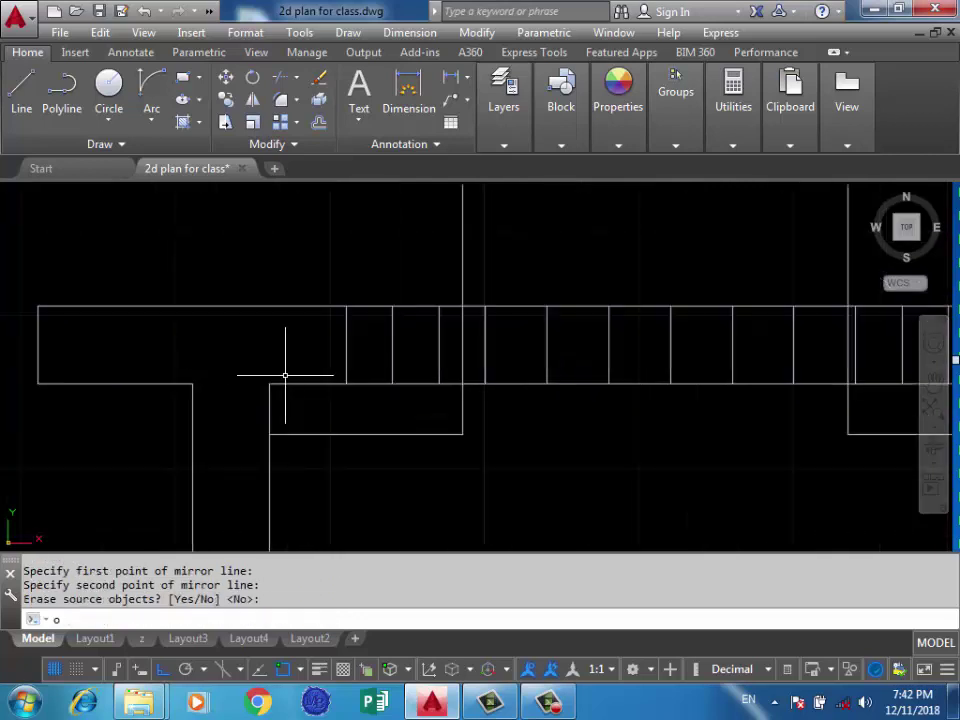
key(Return)
Offset the leftmost stirrup line 0.15 to the left to add one more stirrup
text(5)
key(Return)
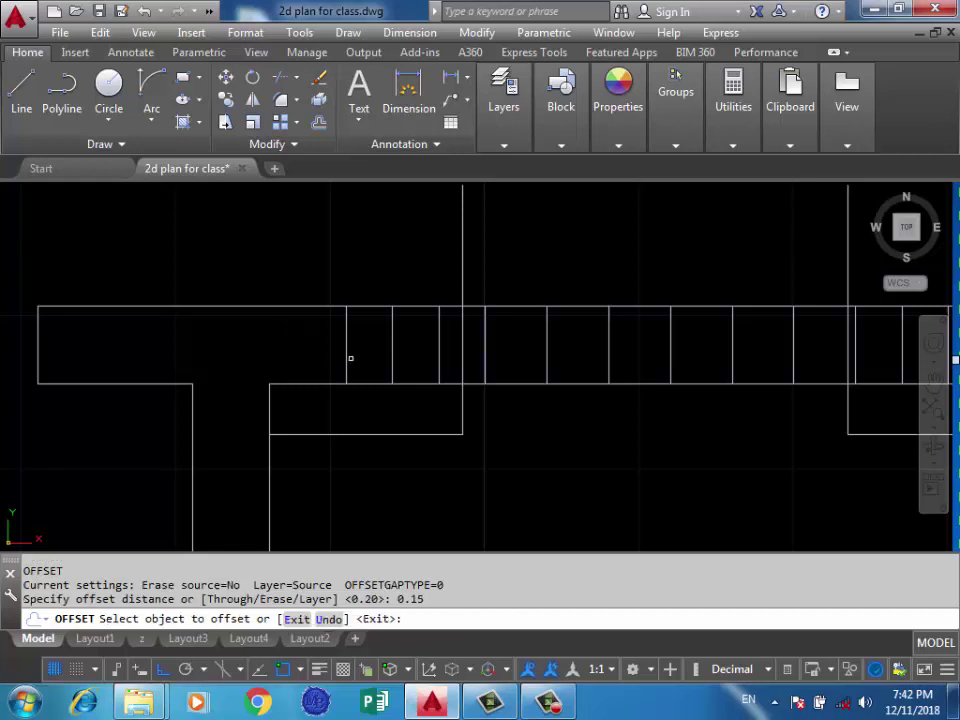
click(347, 349)
click(283, 347)
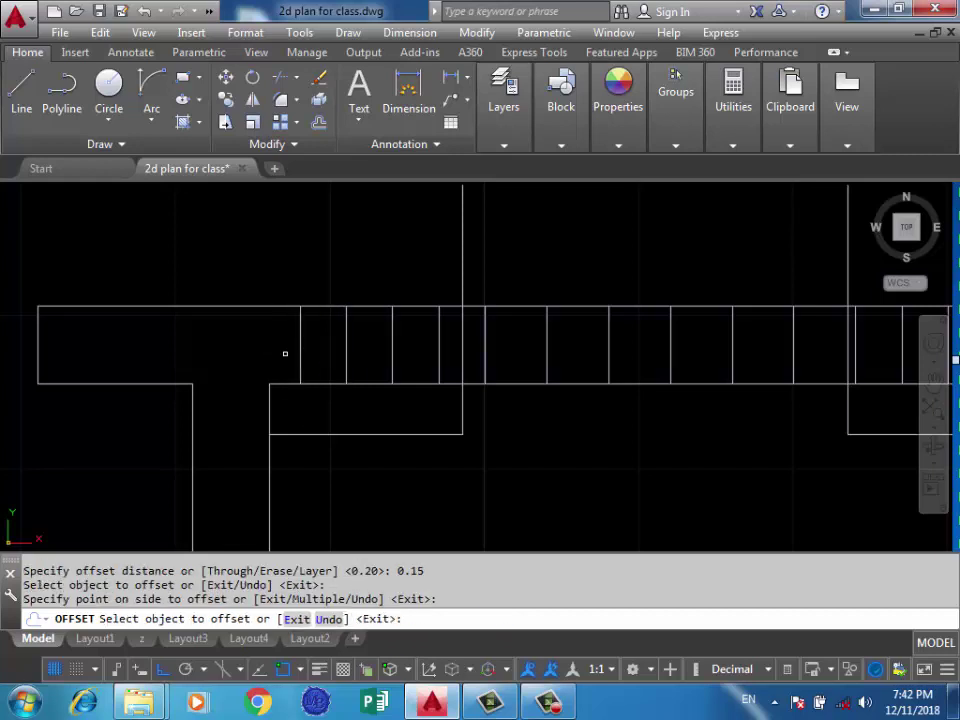
key(Return)
Zoom in on the 8Ø14mm structural beam label
scroll(311, 340, down, 3)
click(604, 247)
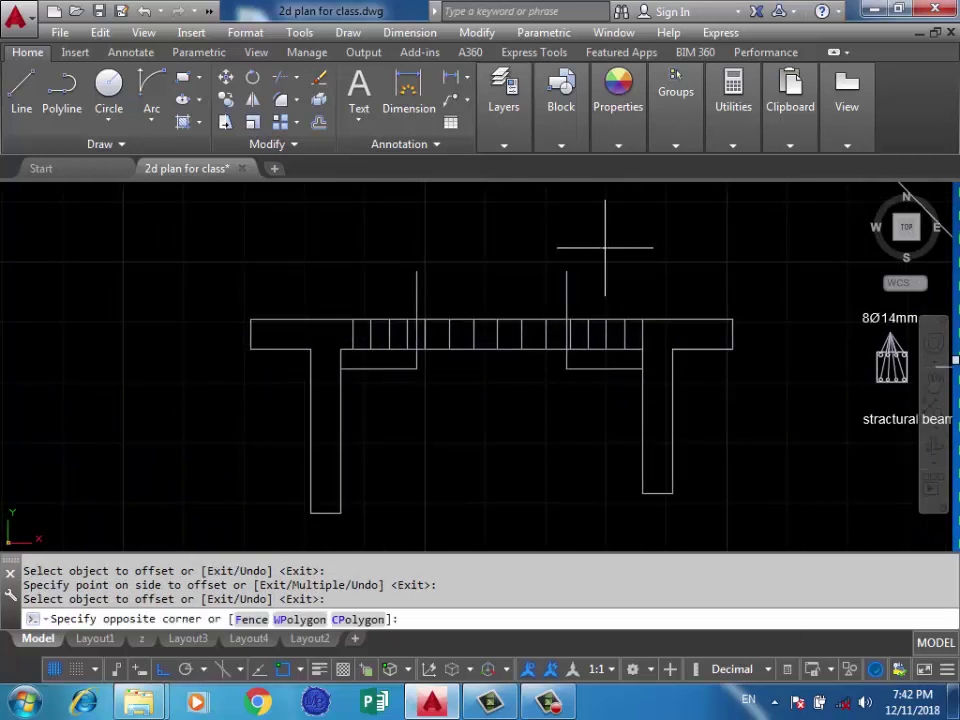
click(553, 216)
scroll(568, 371, up, 2)
scroll(407, 386, down, 4)
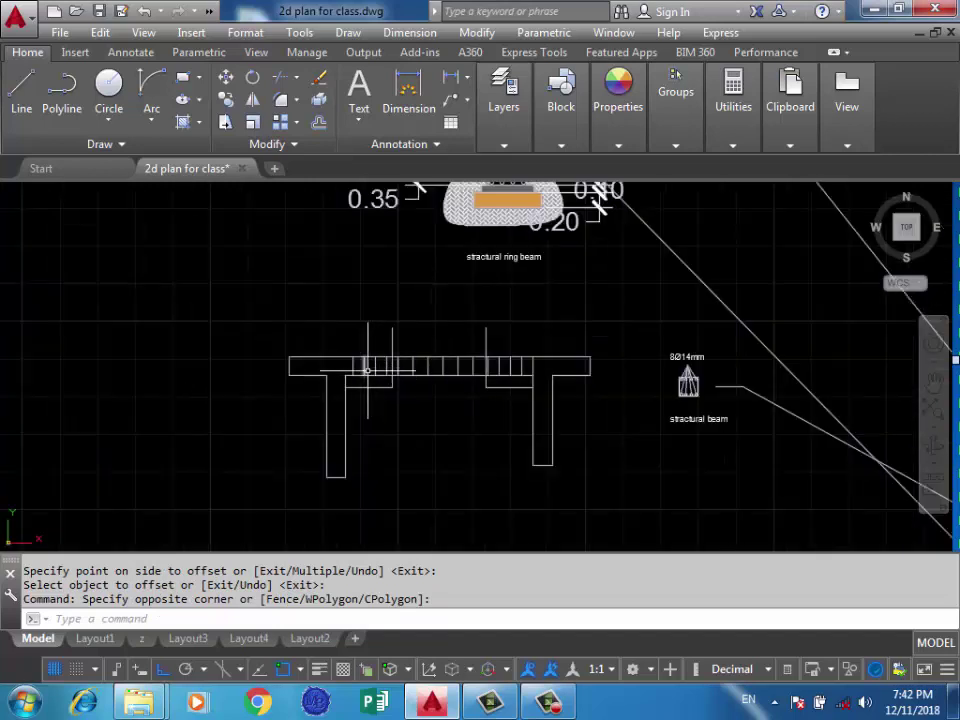
scroll(497, 407, up, 2)
scroll(497, 420, down, 2)
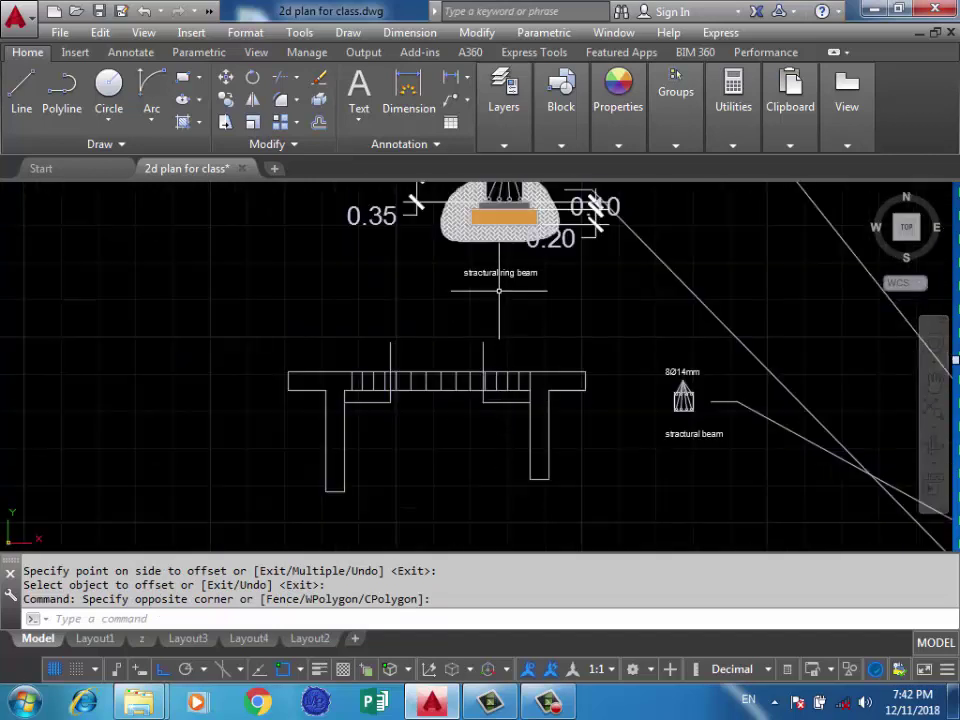
scroll(664, 371, up, 2)
scroll(689, 369, up, 2)
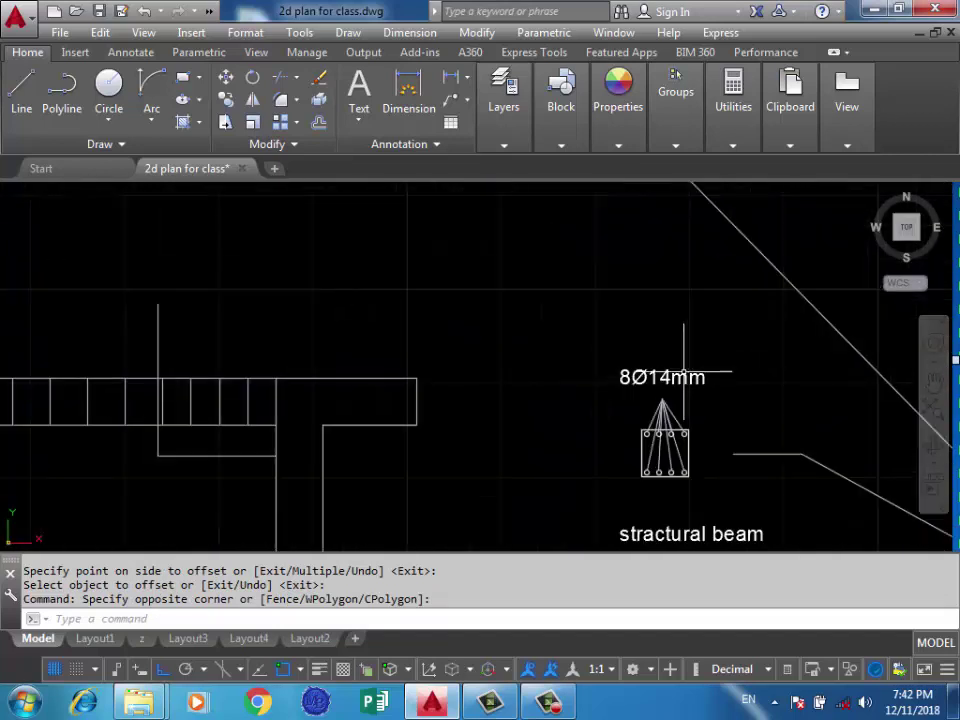
Copy the 8Ø14mm label above the left web, above the right web and below the slab
text(co)
key(Return)
click(724, 349)
click(617, 381)
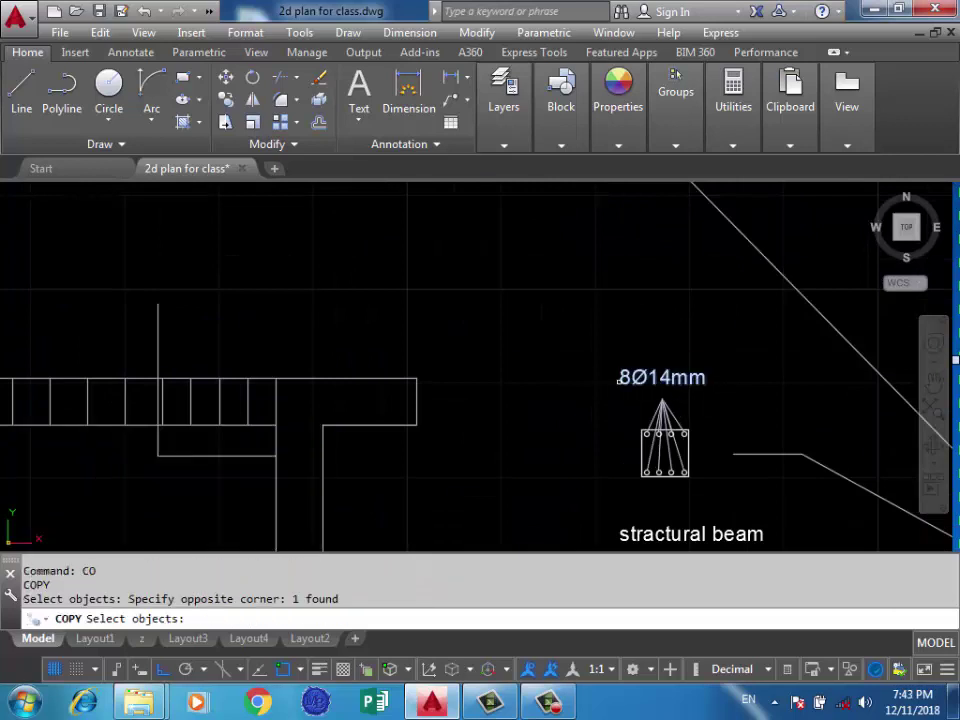
key(Return)
click(619, 381)
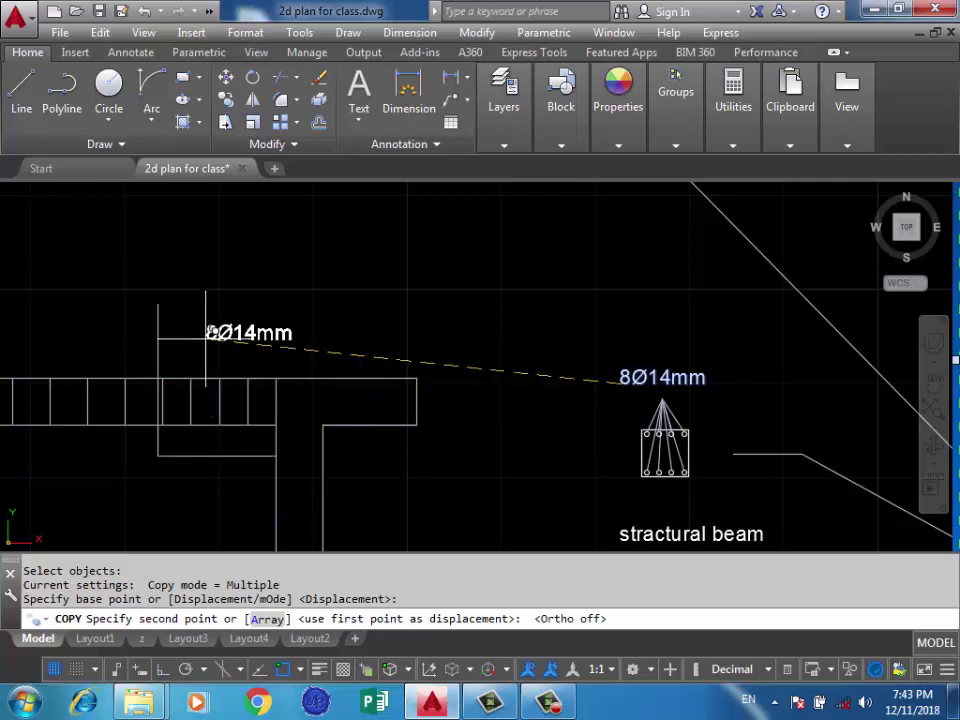
click(205, 310)
scroll(621, 370, down, 2)
click(240, 432)
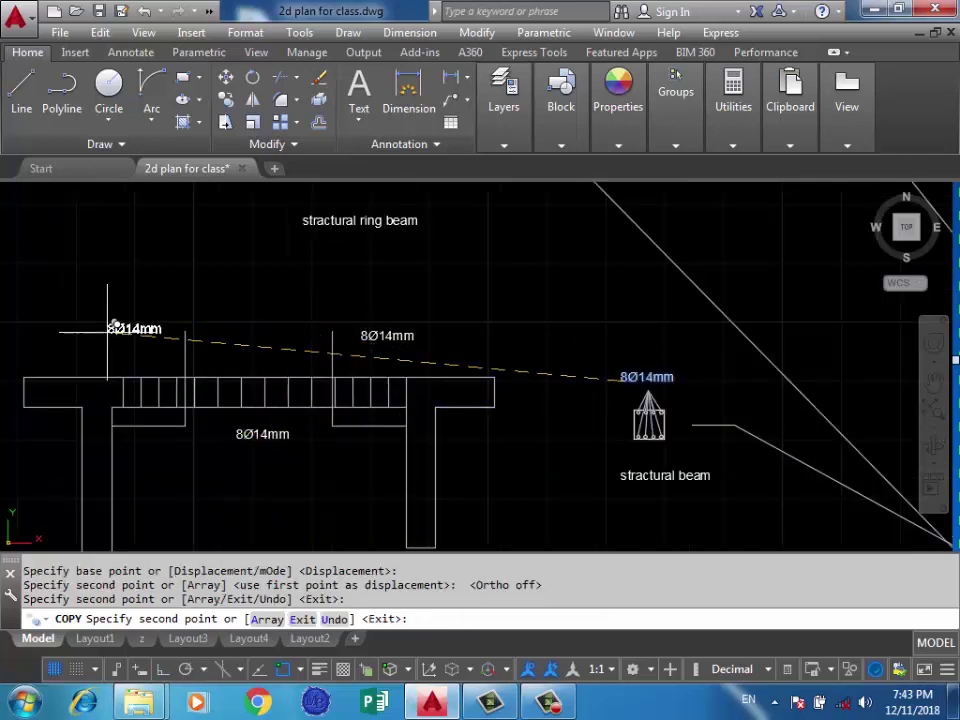
click(116, 320)
key(Return)
Open the upper right 8Ø14mm copy for editing and select all its text
middle_drag(258, 423, 380, 449)
scroll(481, 346, up, 2)
double_click(512, 371)
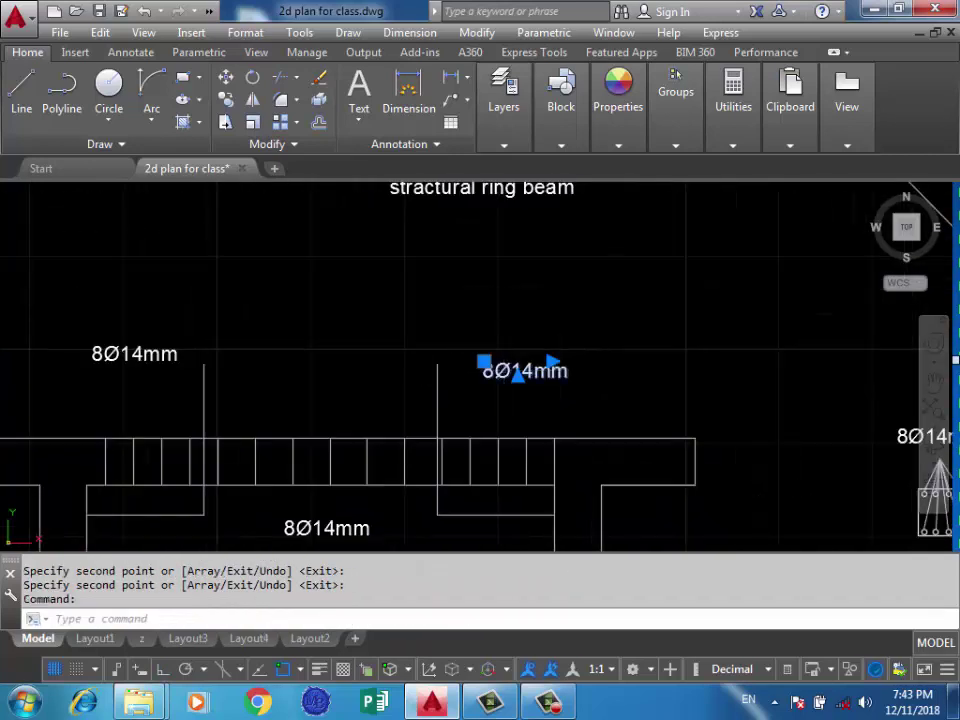
key(ctrl+a)
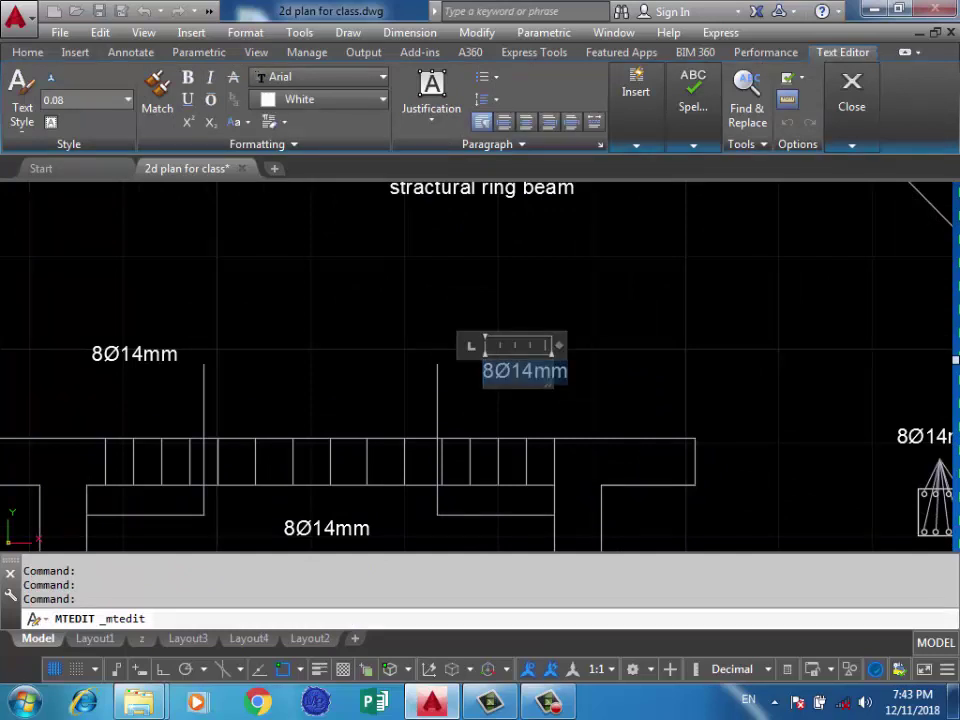
Rewrite the upper right label as an L/4 note
key(Delete)
text(L/2)
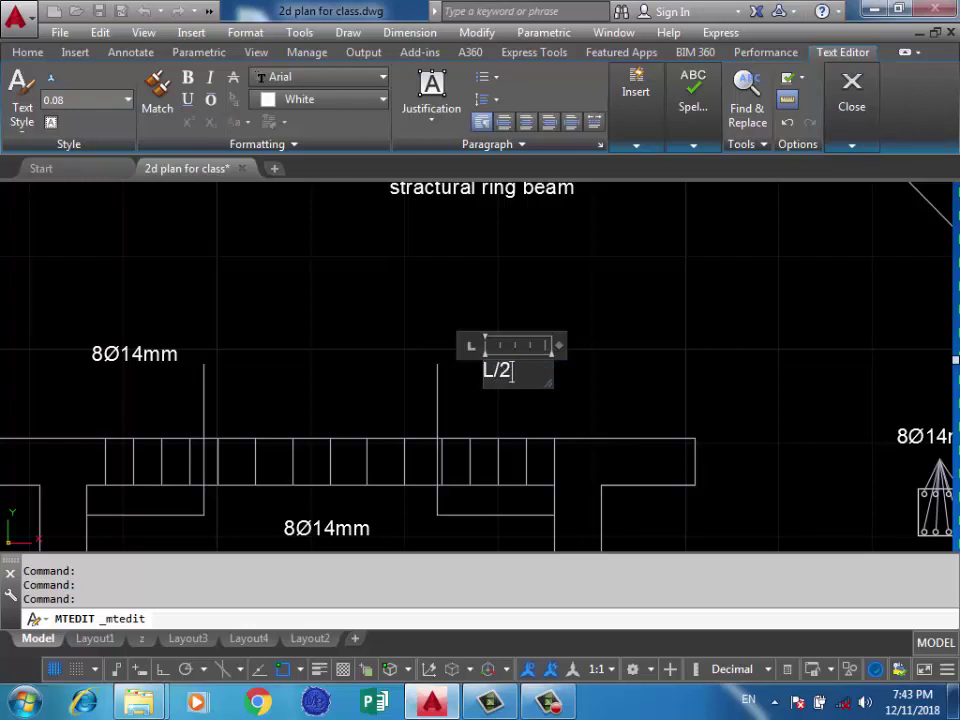
click(600, 343)
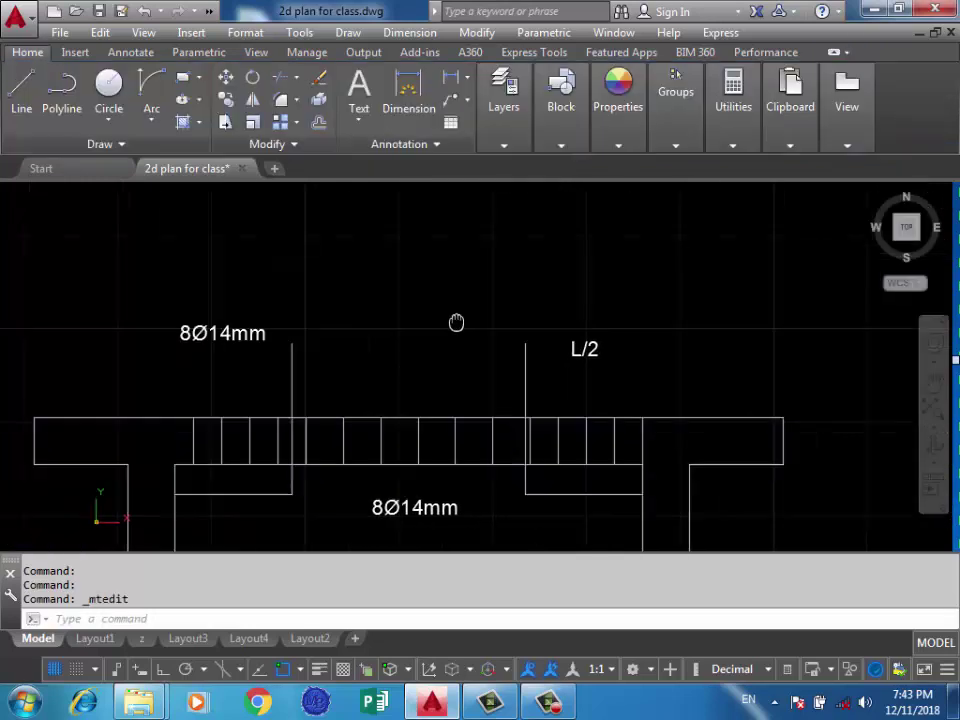
double_click(489, 492)
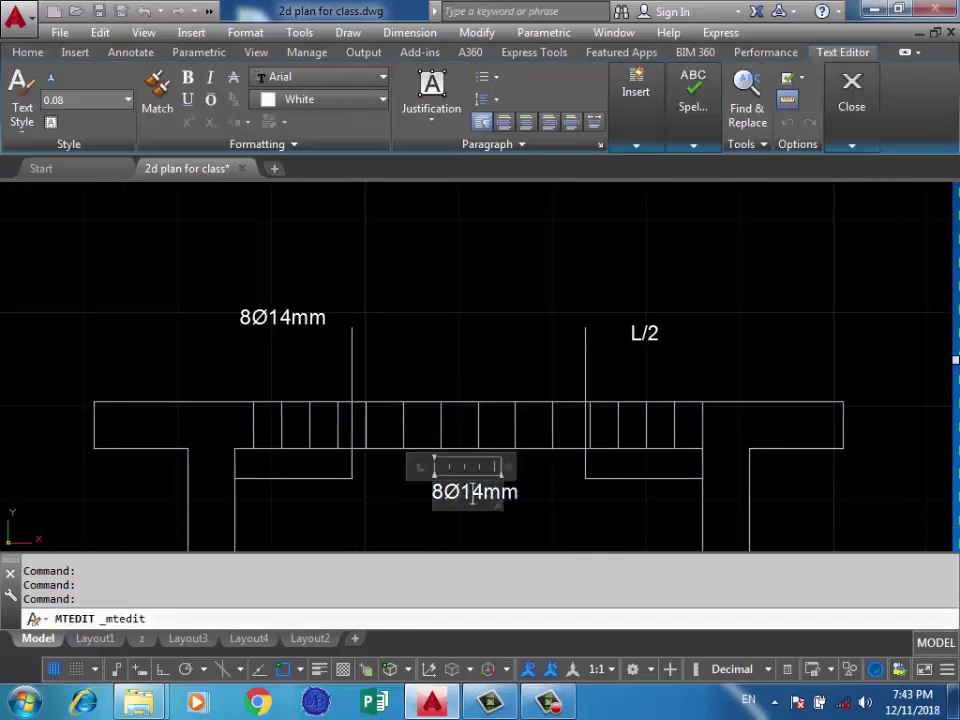
click(690, 333)
double_click(645, 332)
text(4)
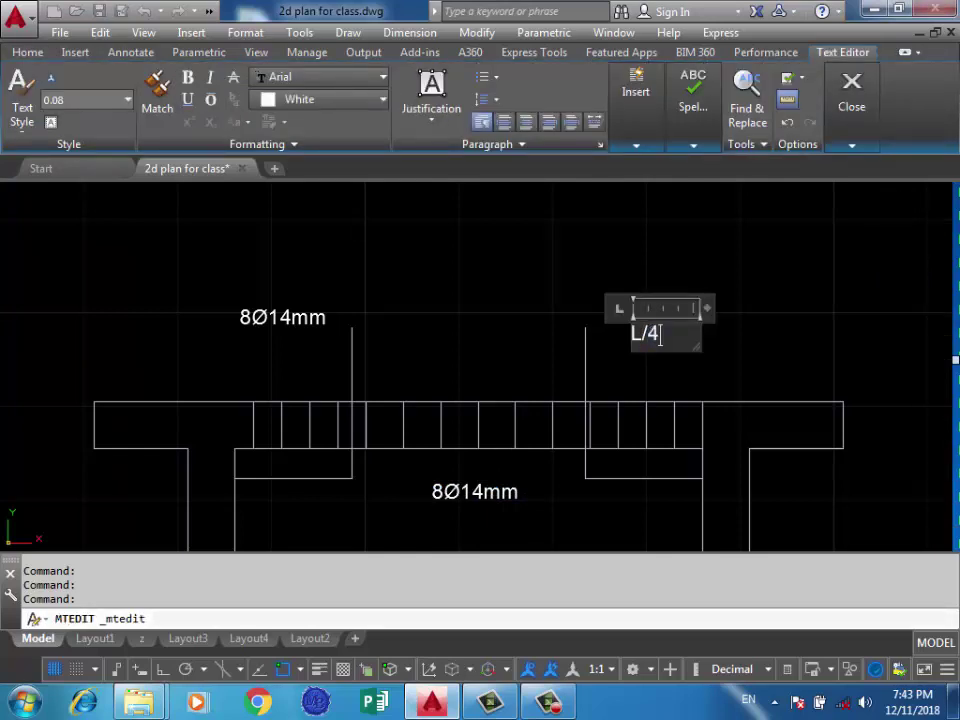
click(600, 380)
Change the lower label to L/2 and erase the upper left 8Ø14mm label
double_click(490, 492)
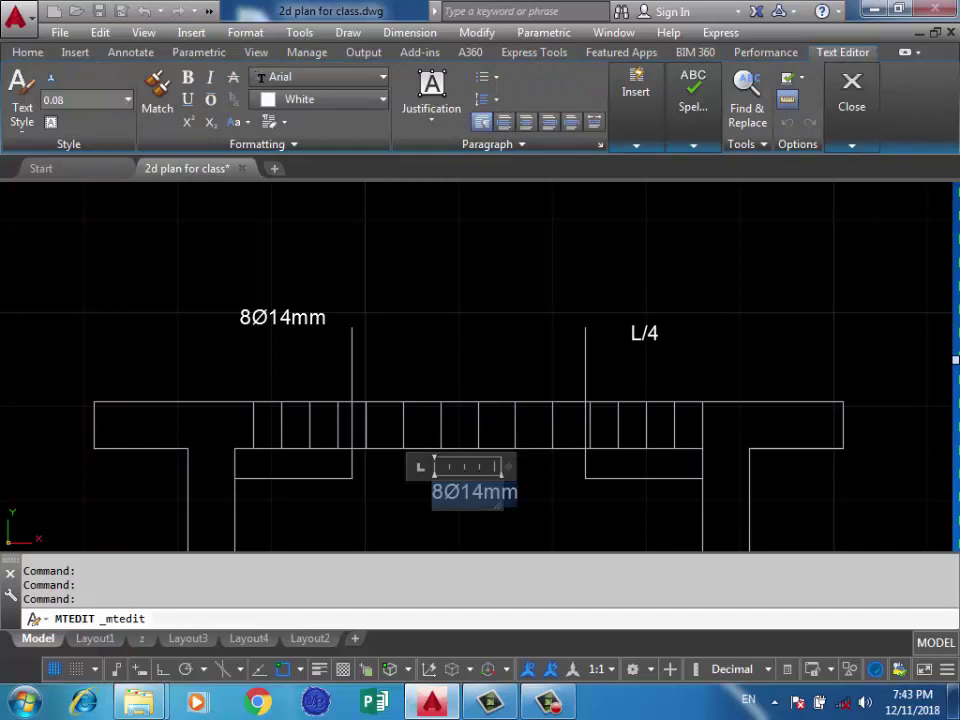
text(L/2)
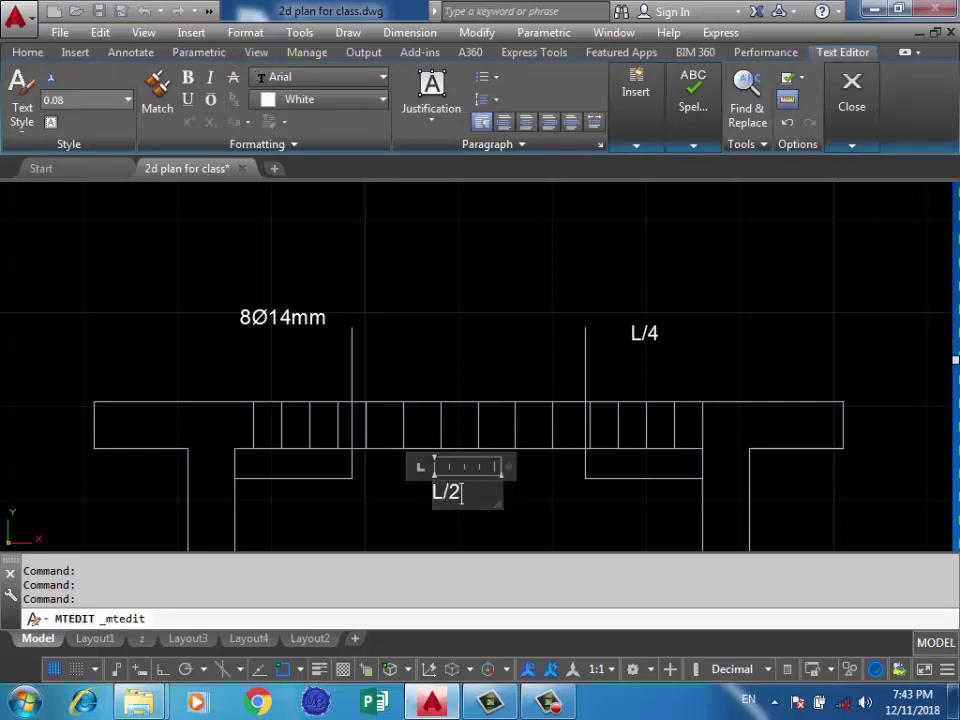
click(392, 328)
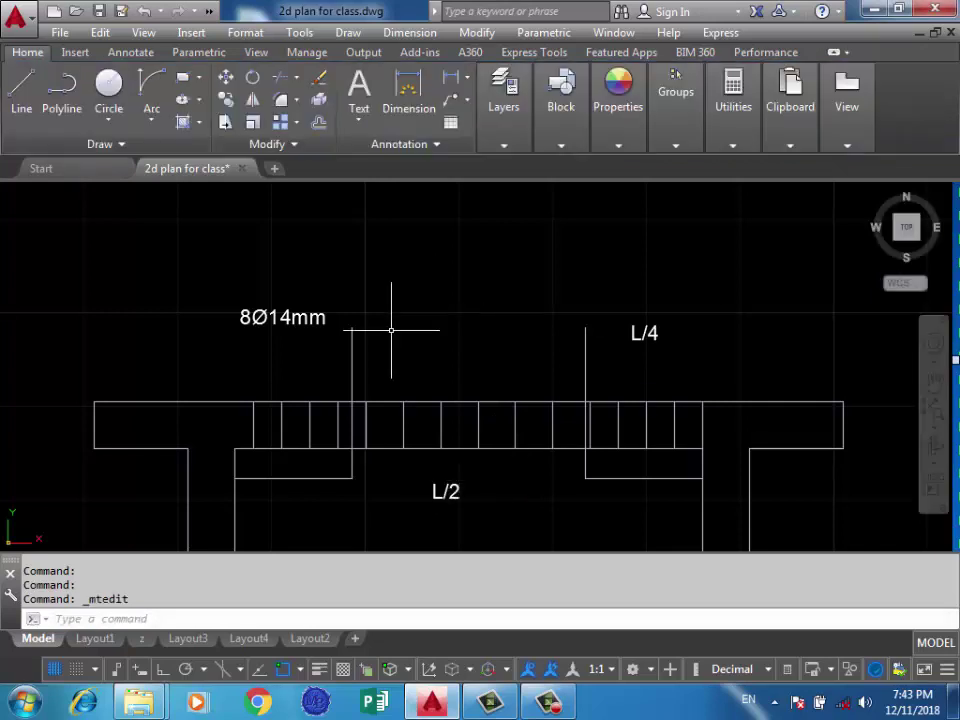
click(311, 358)
key(Delete)
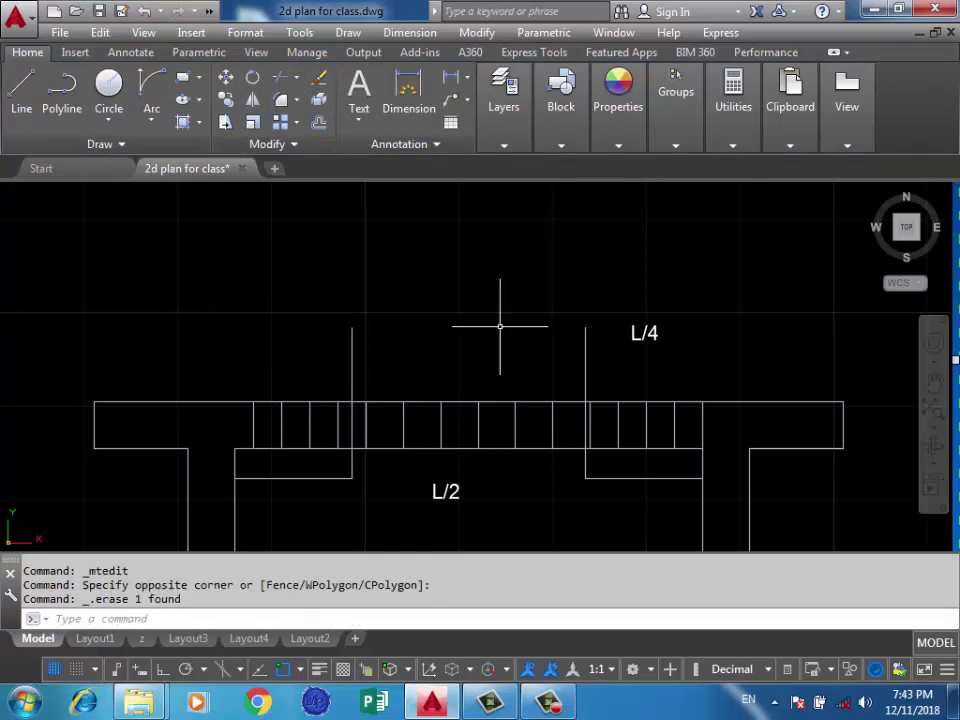
Copy the L/4 label over the left end zone
text(co)
key(Return)
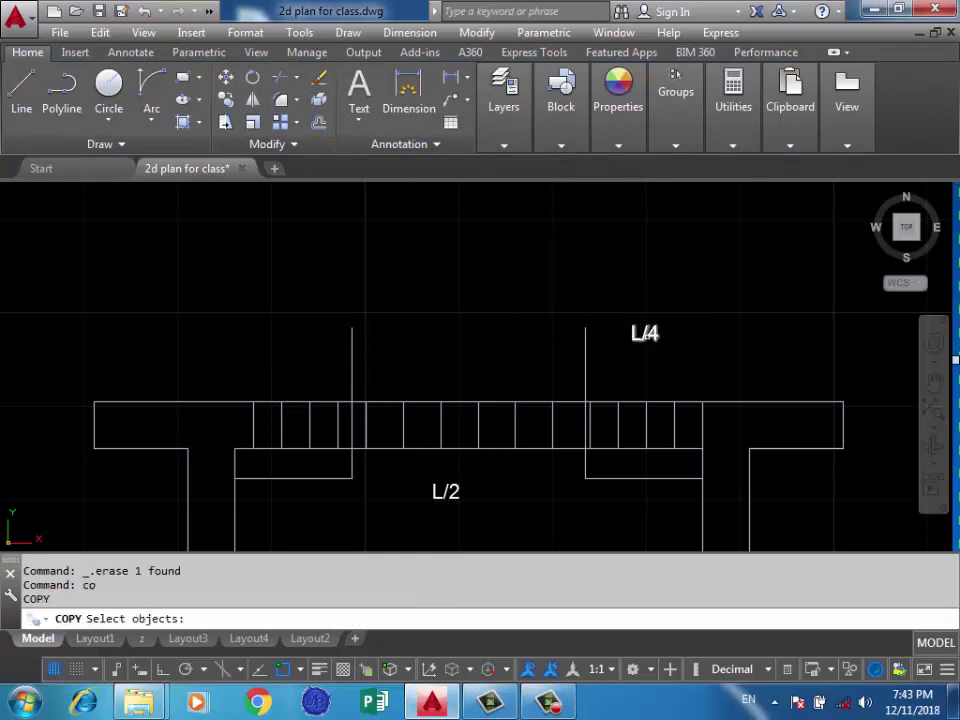
click(633, 332)
key(Return)
click(632, 338)
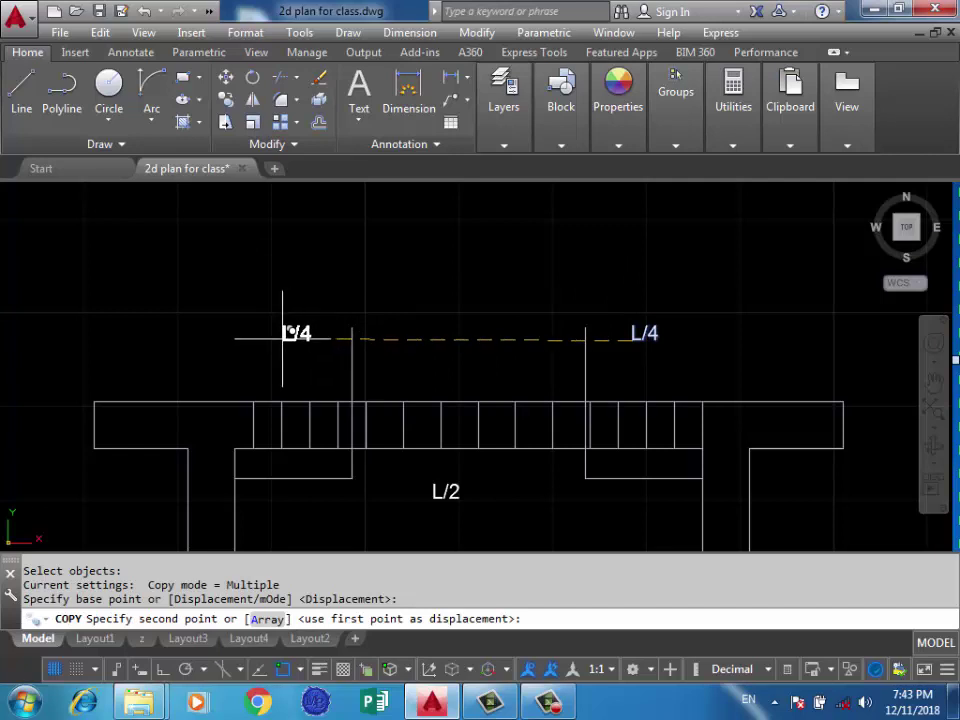
click(282, 339)
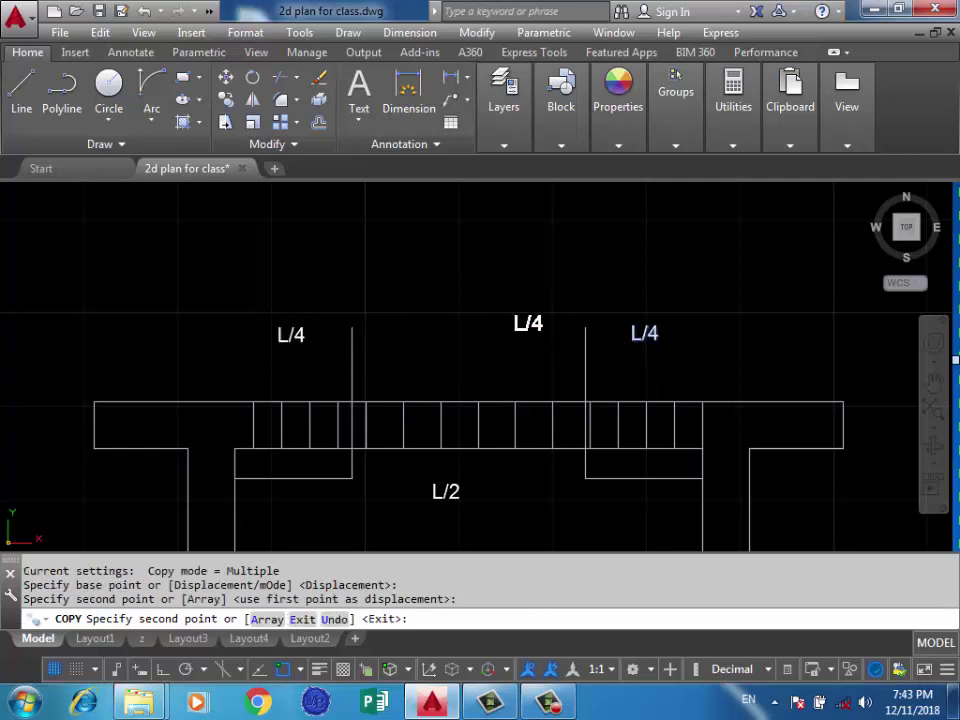
key(Return)
scroll(600, 285, down, 2)
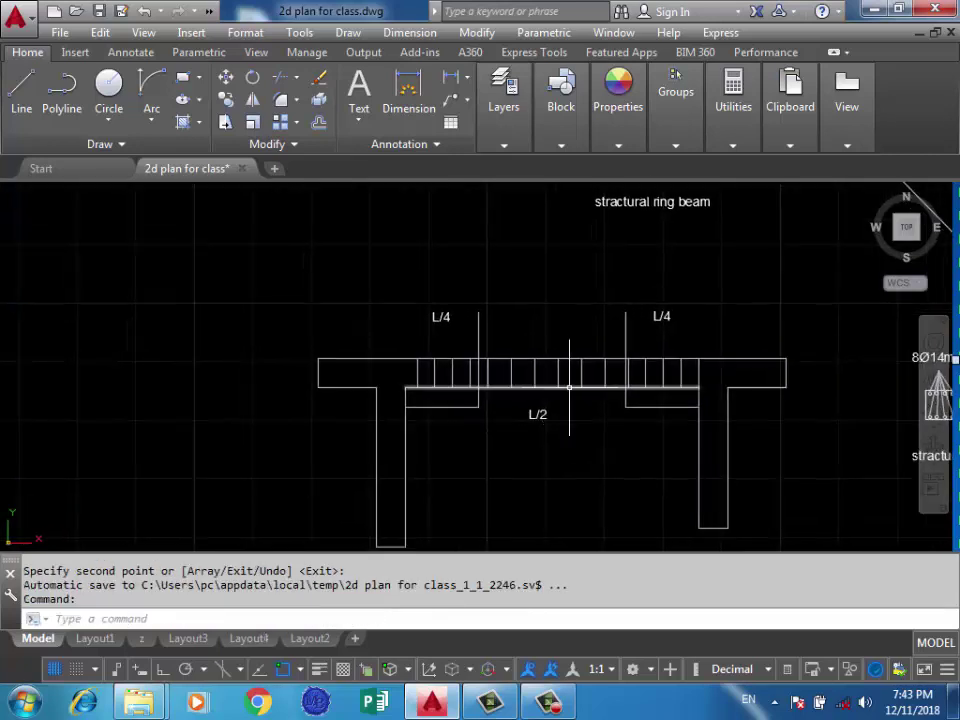
scroll(570, 386, up, 4)
scroll(570, 386, down, 4)
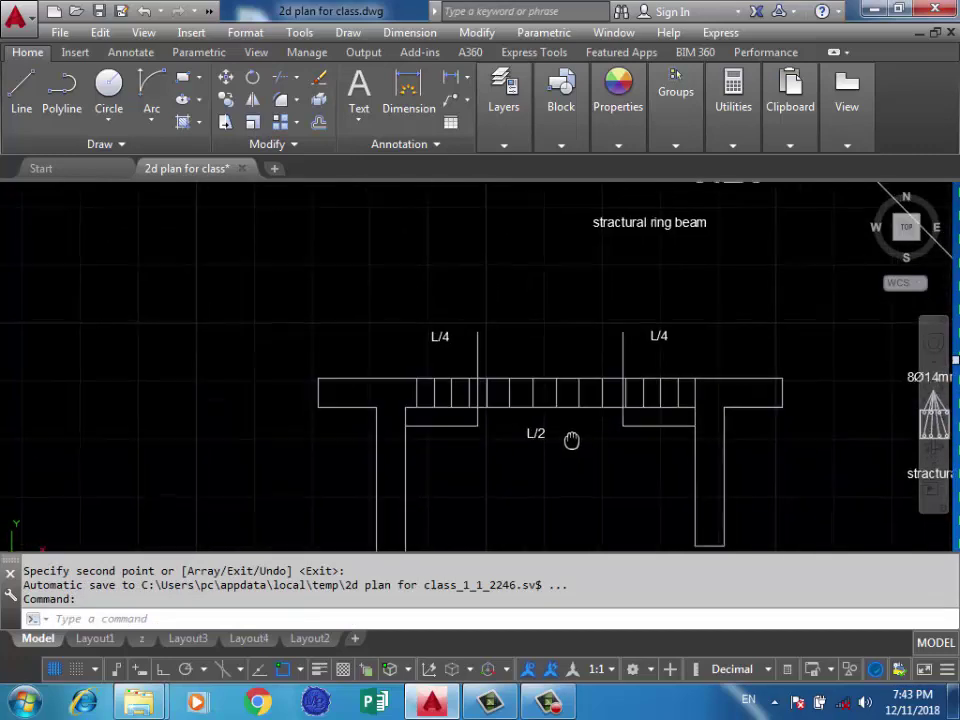
middle_drag(593, 420, 587, 437)
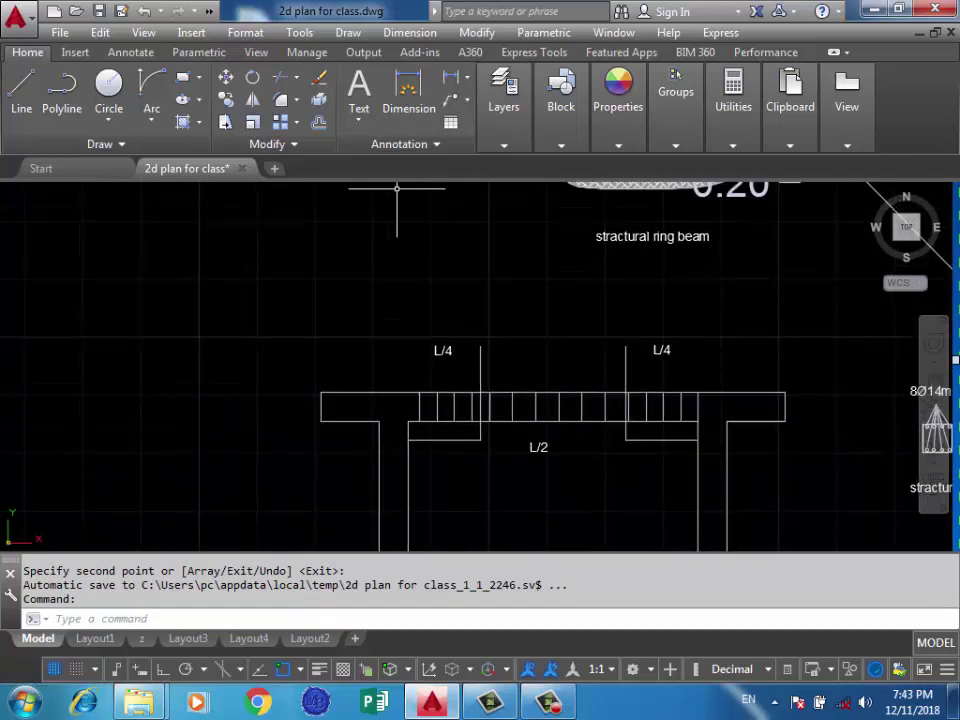
middle_drag(772, 408, 659, 432)
scroll(659, 432, up, 3)
Copy the 8Ø14mm note under the right L/4 zone, above the slab middle, and under the left L/4 zone
click(795, 324)
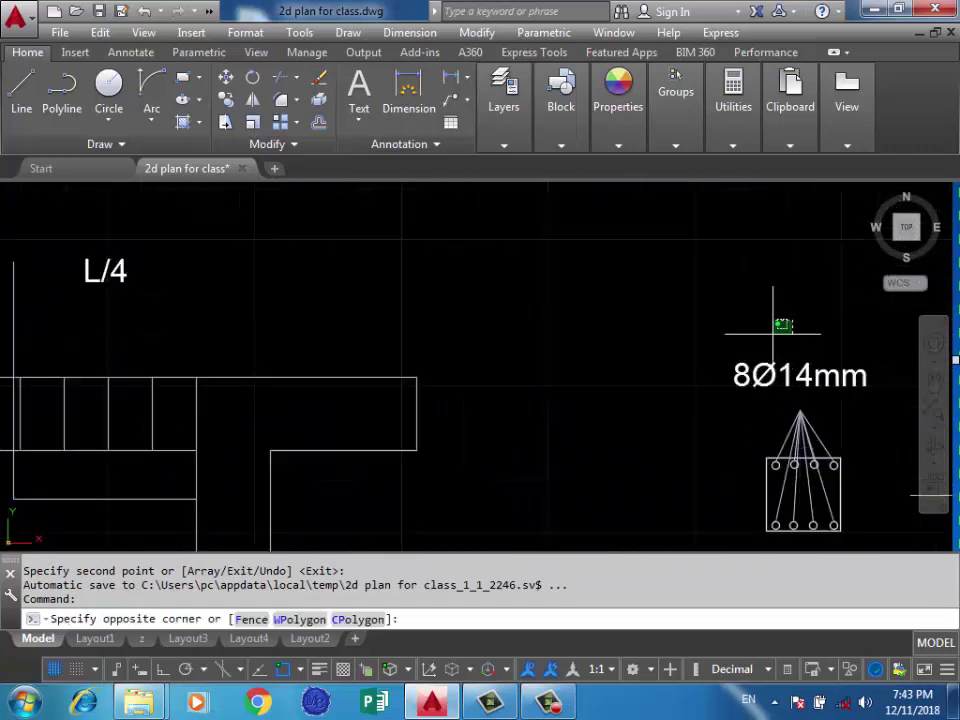
click(707, 377)
text(c)
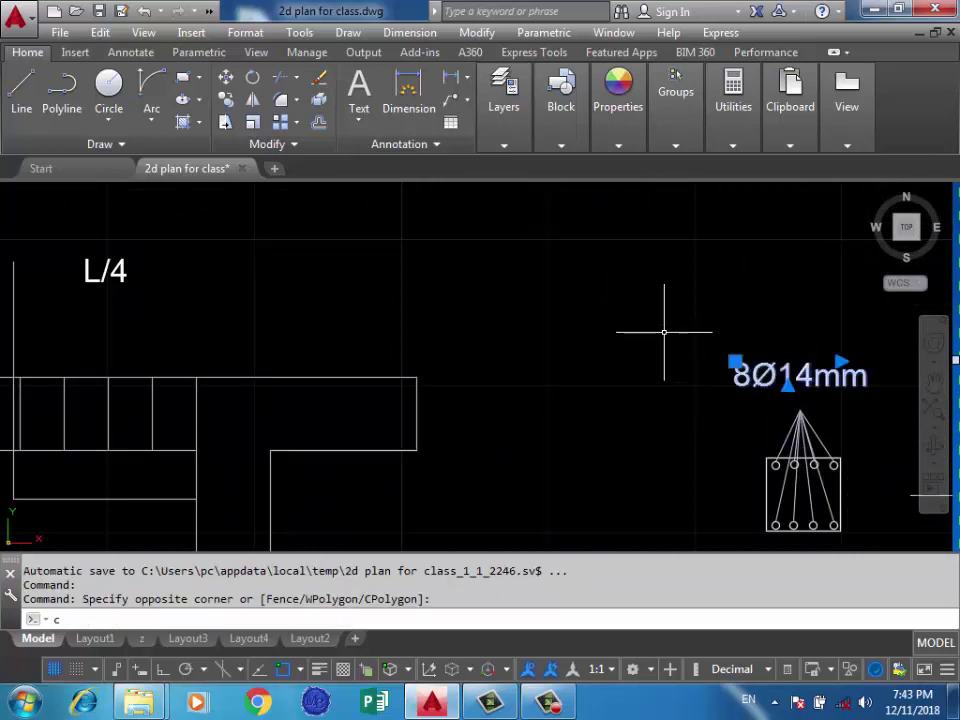
text(o)
key(Return)
click(729, 375)
scroll(770, 368, down, 5)
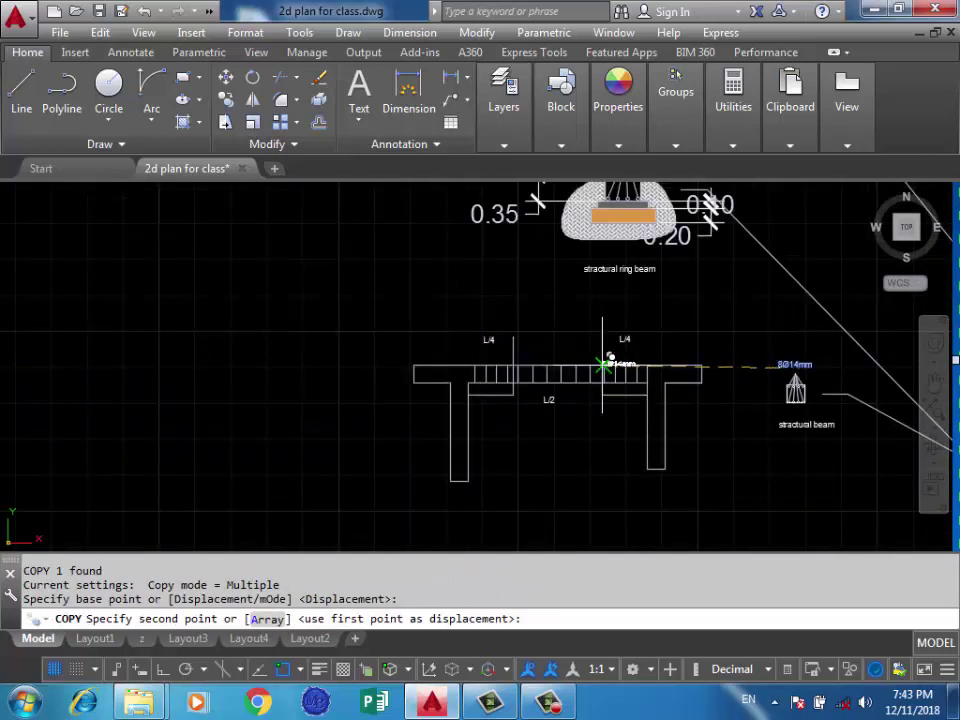
scroll(607, 362, up, 4)
click(588, 485)
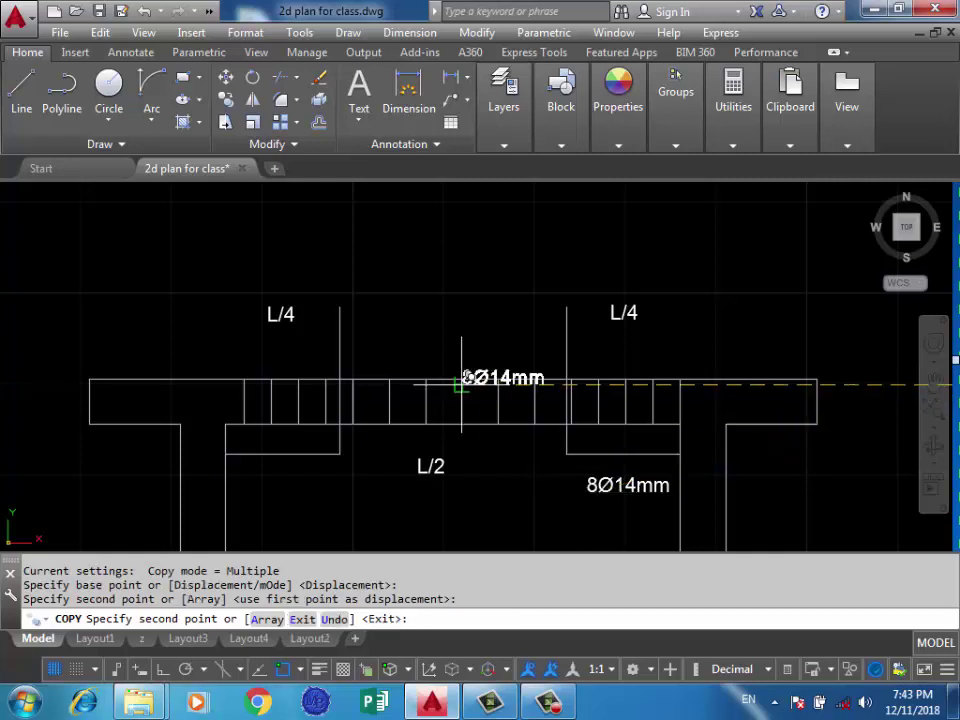
click(422, 345)
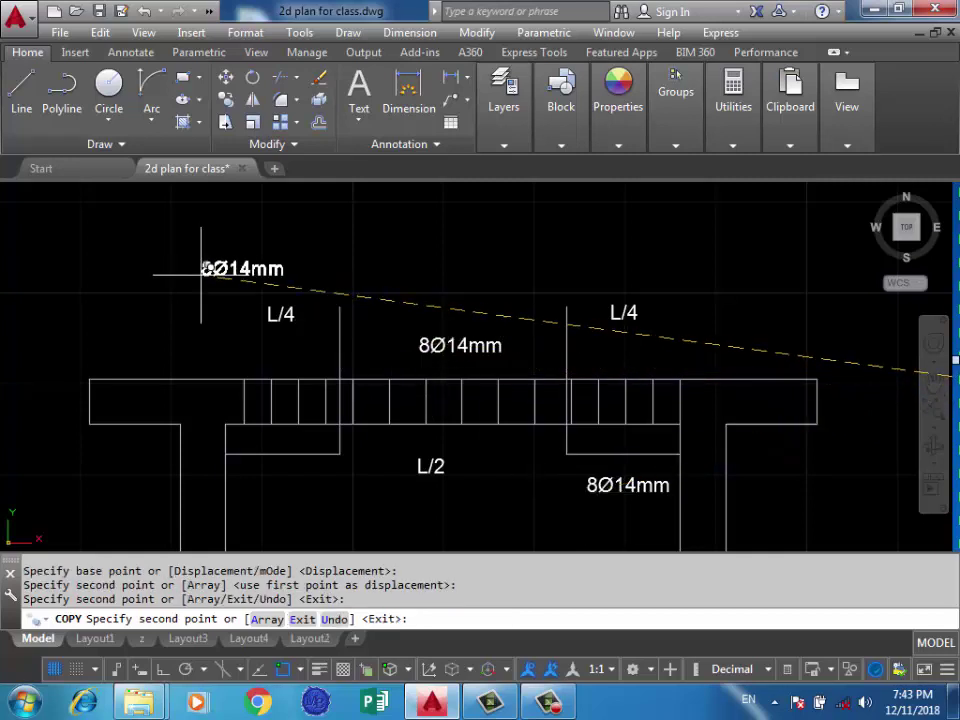
click(257, 495)
key(Return)
Open the copy under the left end zone for text editing
scroll(360, 456, up, 3)
click(363, 437)
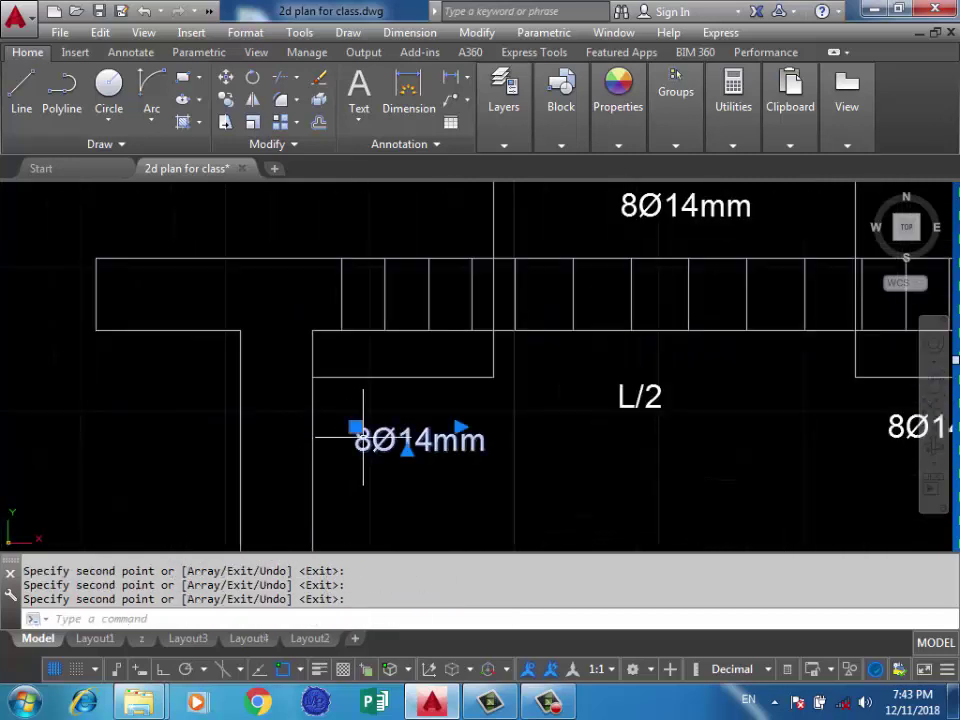
double_click(365, 440)
scroll(378, 457, down, 4)
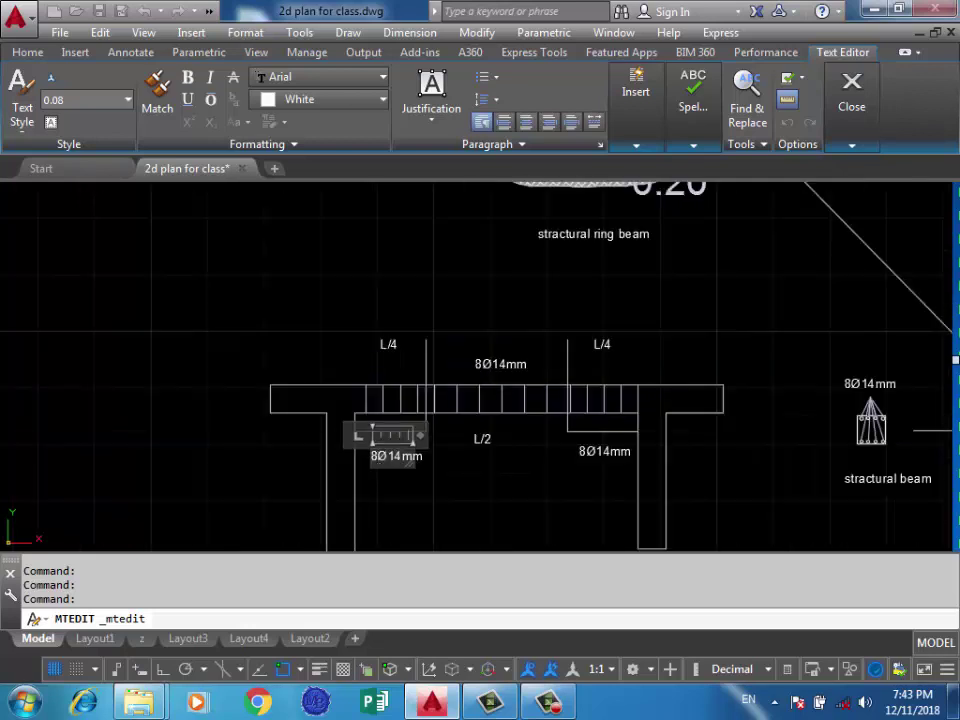
Rewrite the lower-left note as Ø8mm#15cm c/c and widen it onto one line
scroll(378, 457, up, 4)
scroll(354, 460, down, 2)
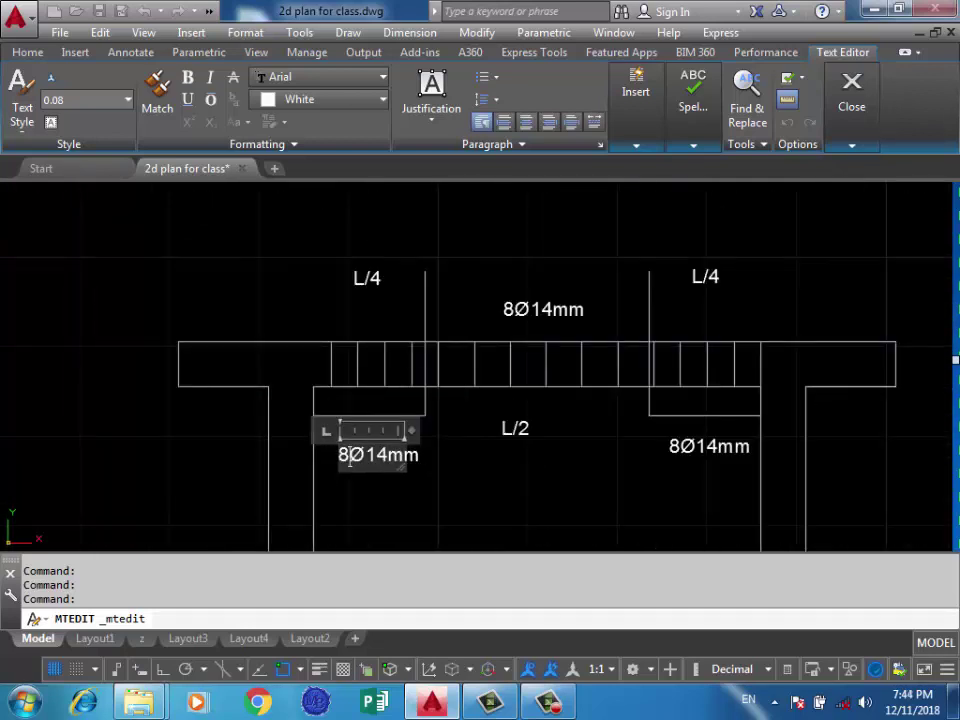
key(Delete)
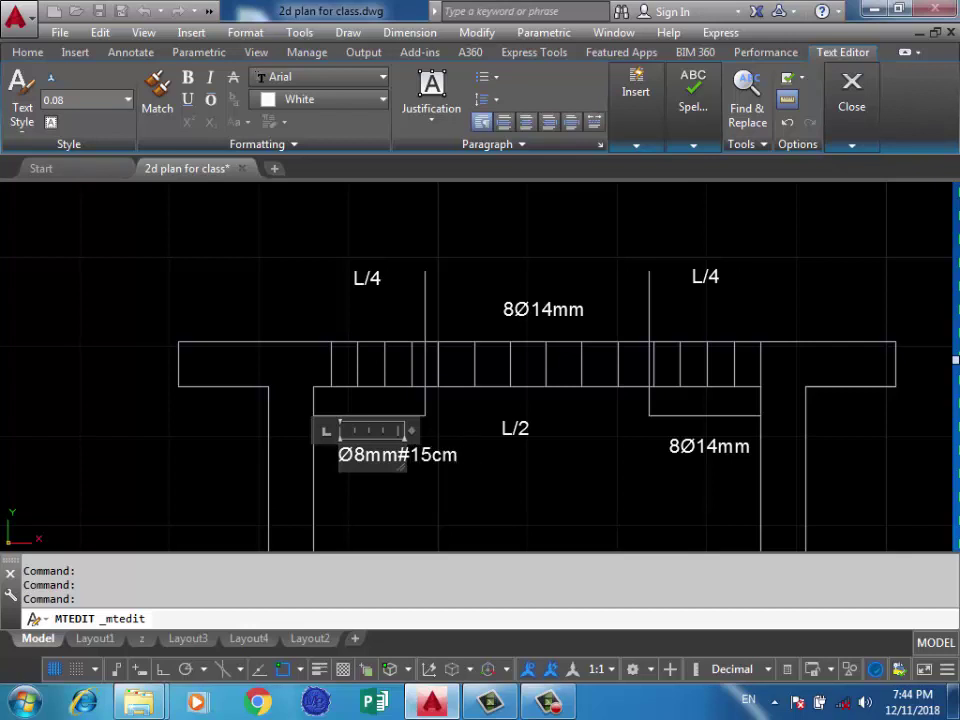
key(Return)
text(c/c)
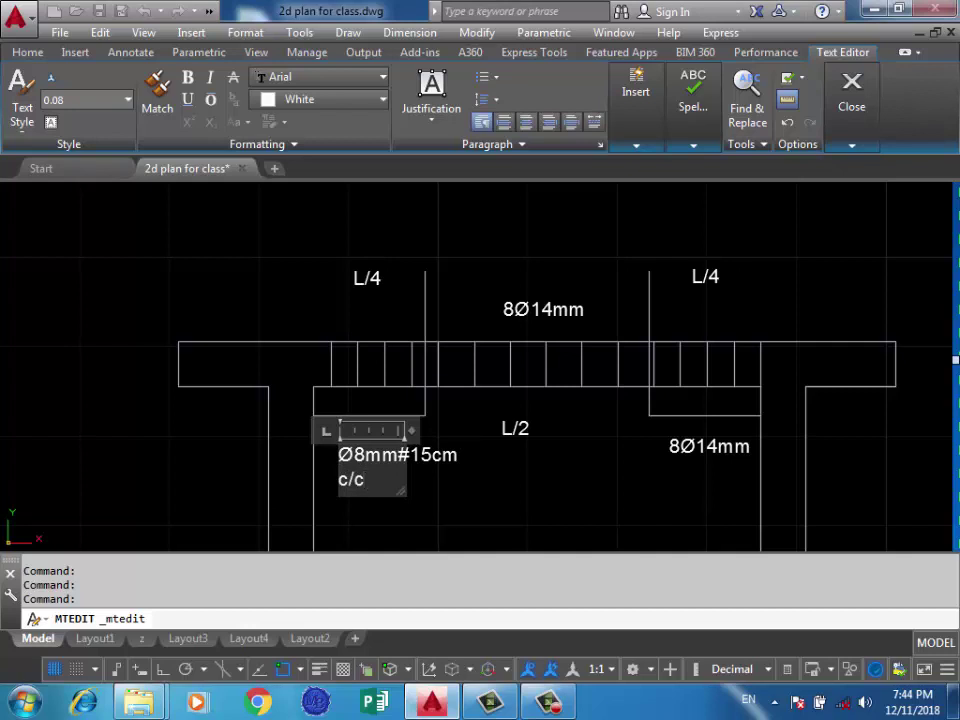
drag(411, 430, 500, 430)
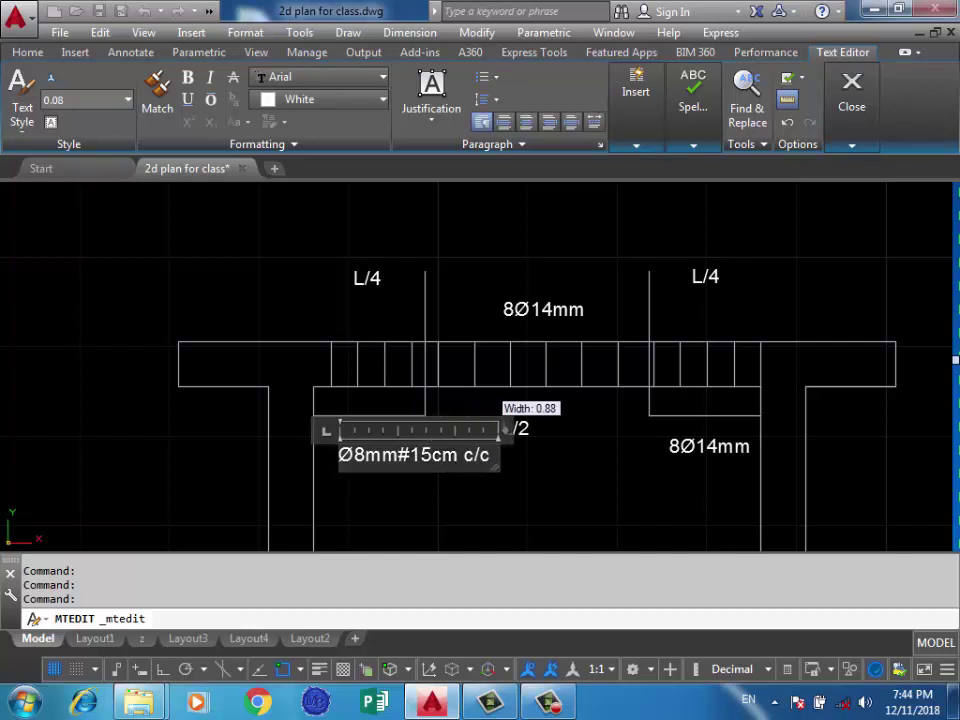
click(407, 368)
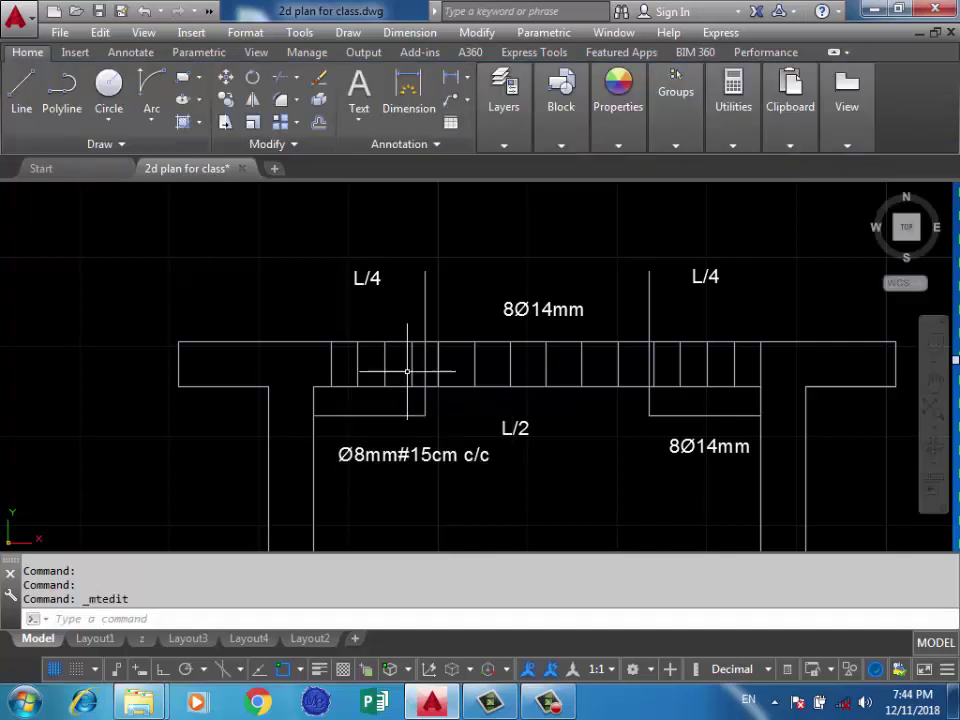
Erase the top and right 8Ø14mm notes
click(542, 287)
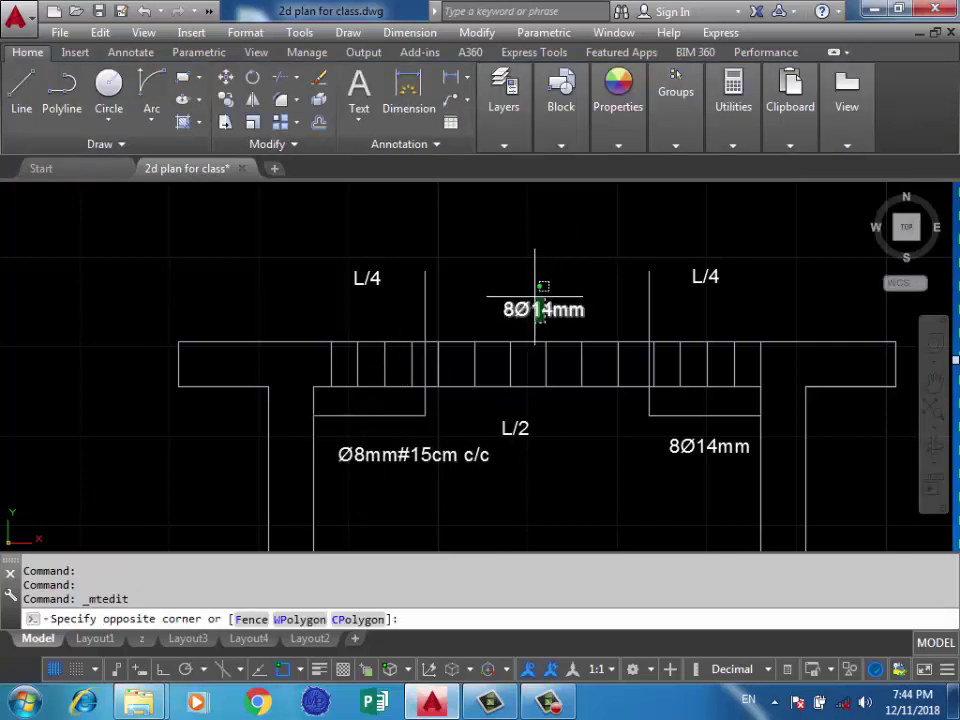
click(510, 328)
click(675, 446)
click(620, 470)
key(Delete)
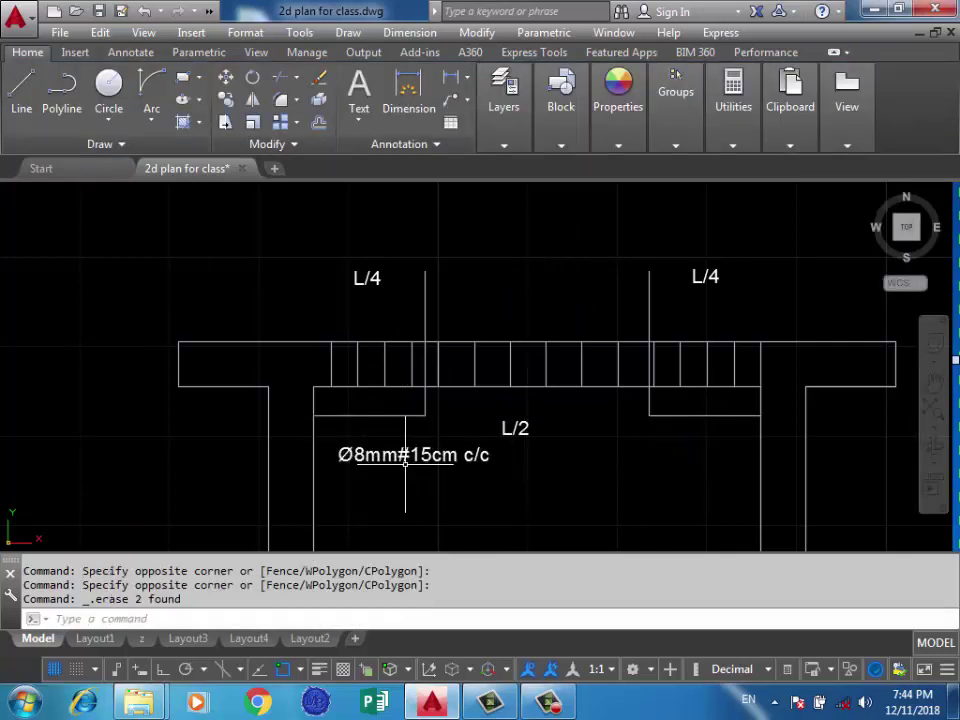
Copy the Ø8mm#15cm c/c note above the slab middle and under the right L/4 zone
click(418, 456)
text(o)
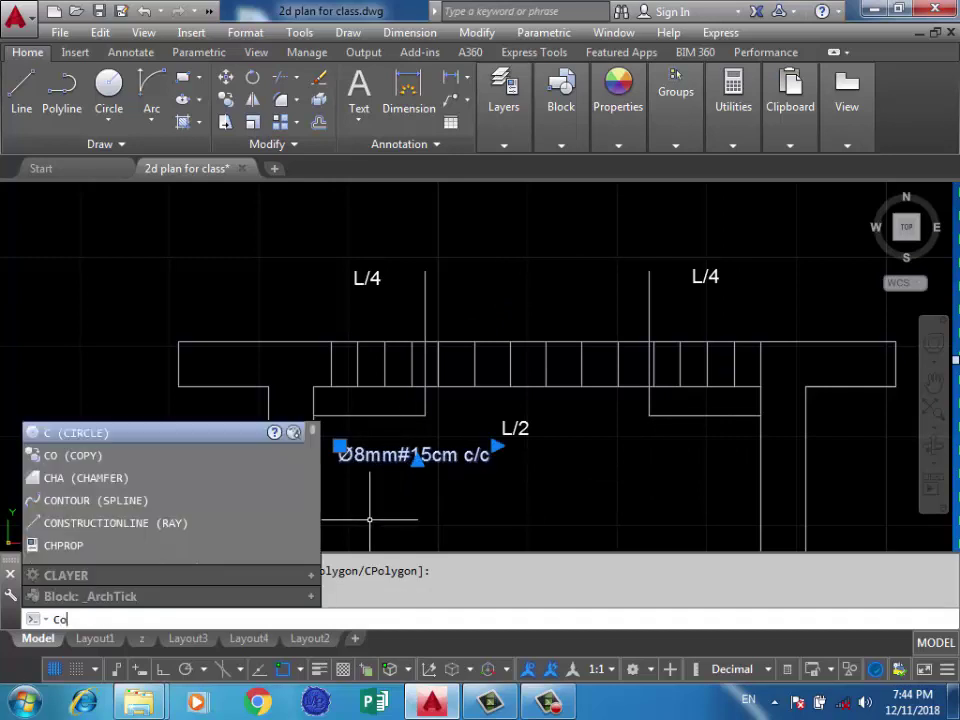
key(Return)
click(341, 459)
click(473, 297)
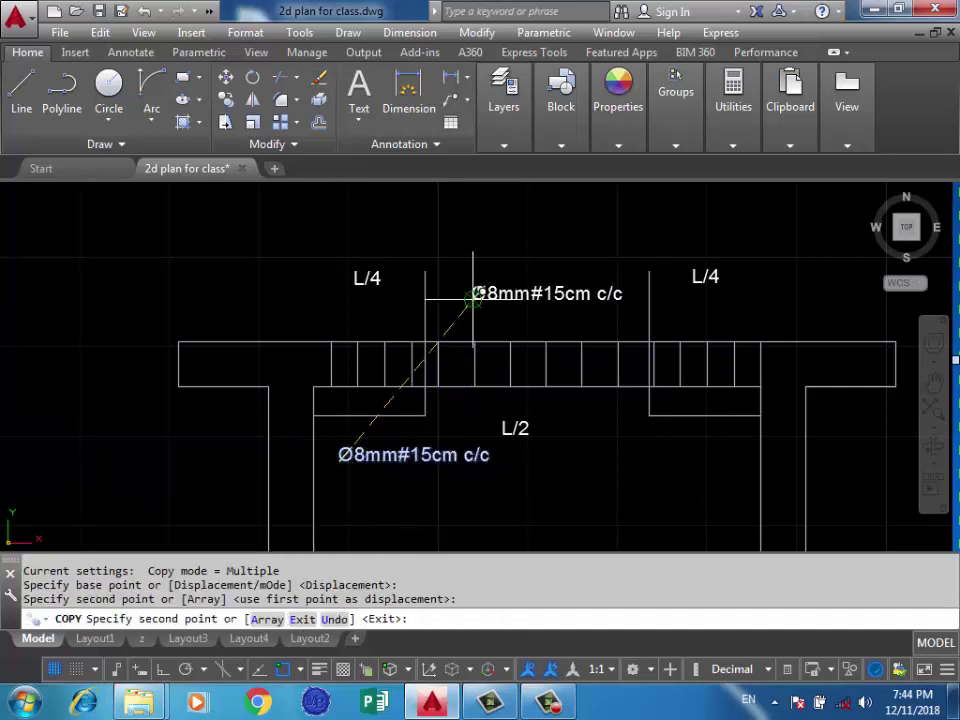
click(604, 463)
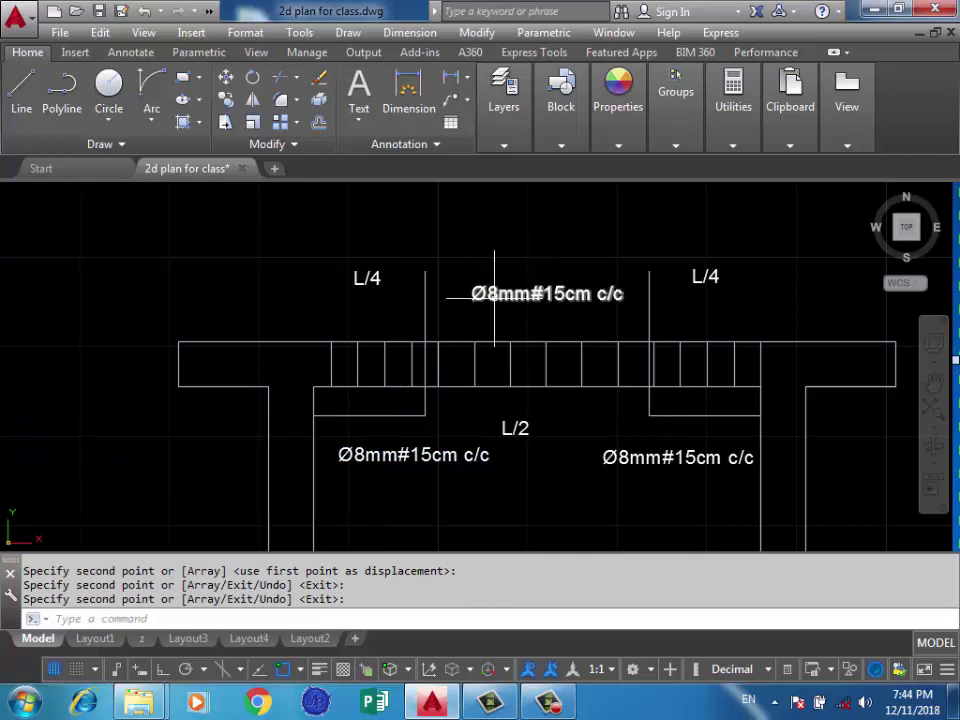
key(Return)
Change the top stirrup note to Ø8mm#20cm c/c
double_click(487, 294)
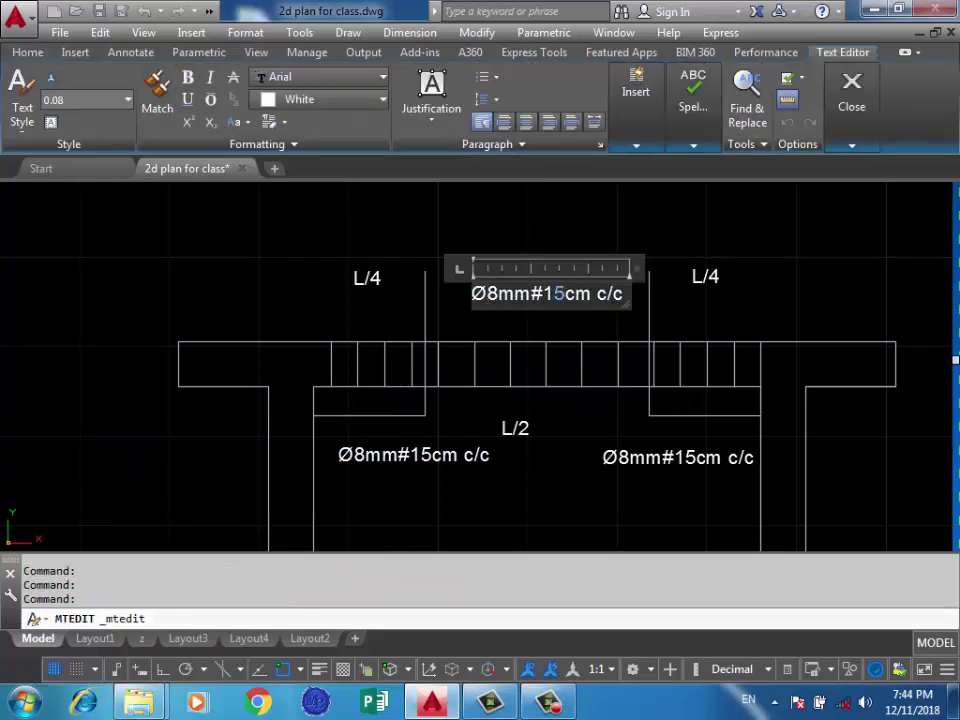
text(20)
click(553, 240)
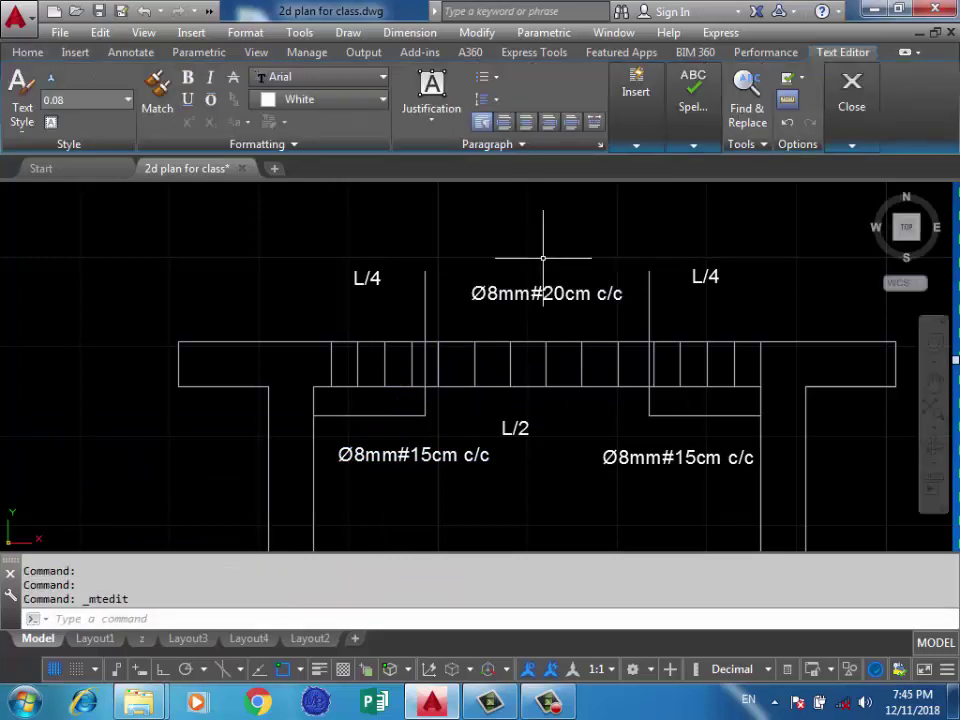
click(660, 485)
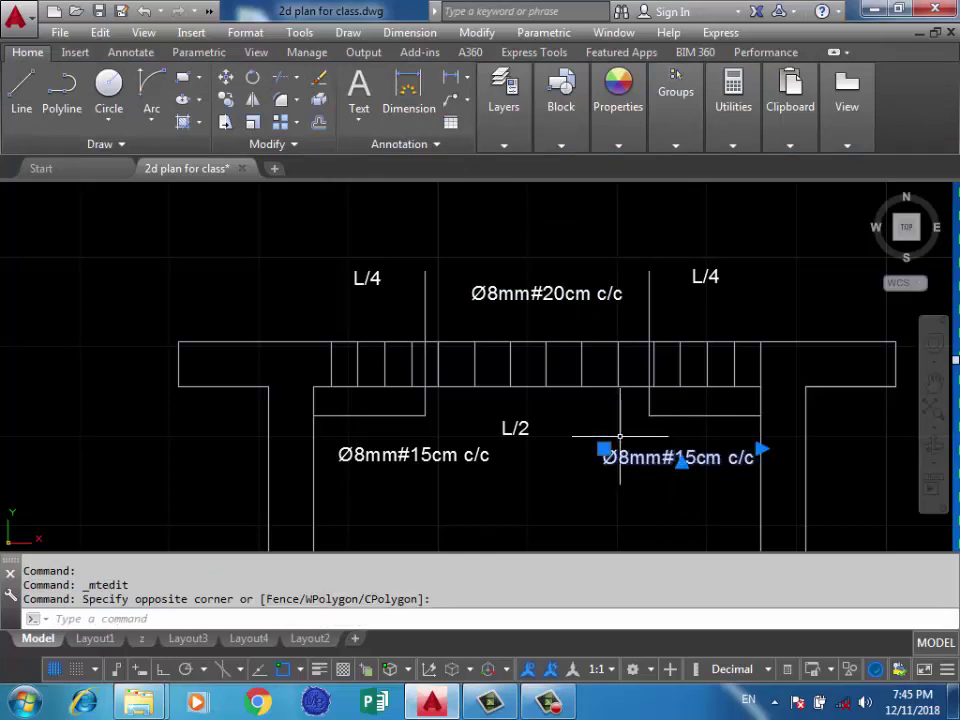
Copy all 35 objects of the double-T section to the left of the plan
key(Escape)
scroll(590, 316, down, 2)
scroll(566, 314, down, 3)
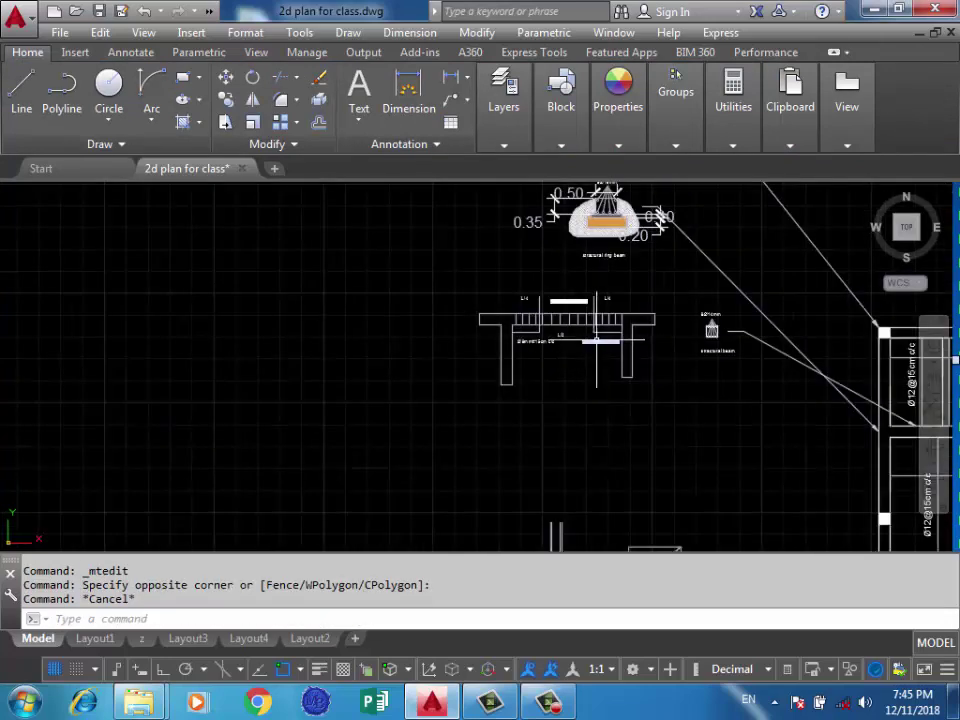
scroll(575, 322, up, 4)
scroll(627, 327, up, 2)
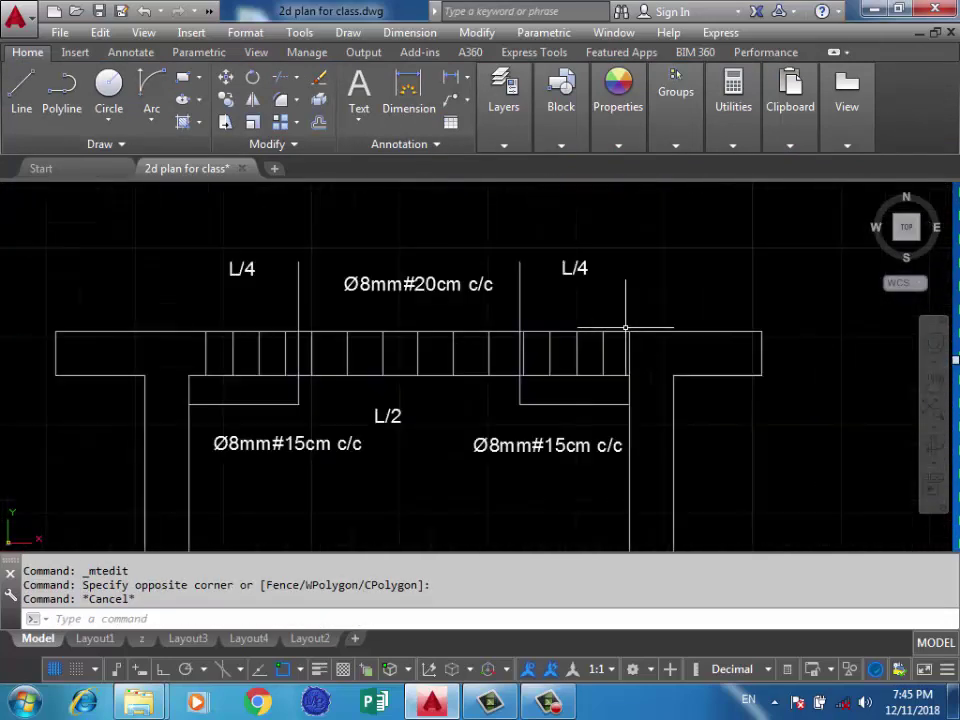
scroll(640, 342, up, 2)
scroll(524, 283, down, 6)
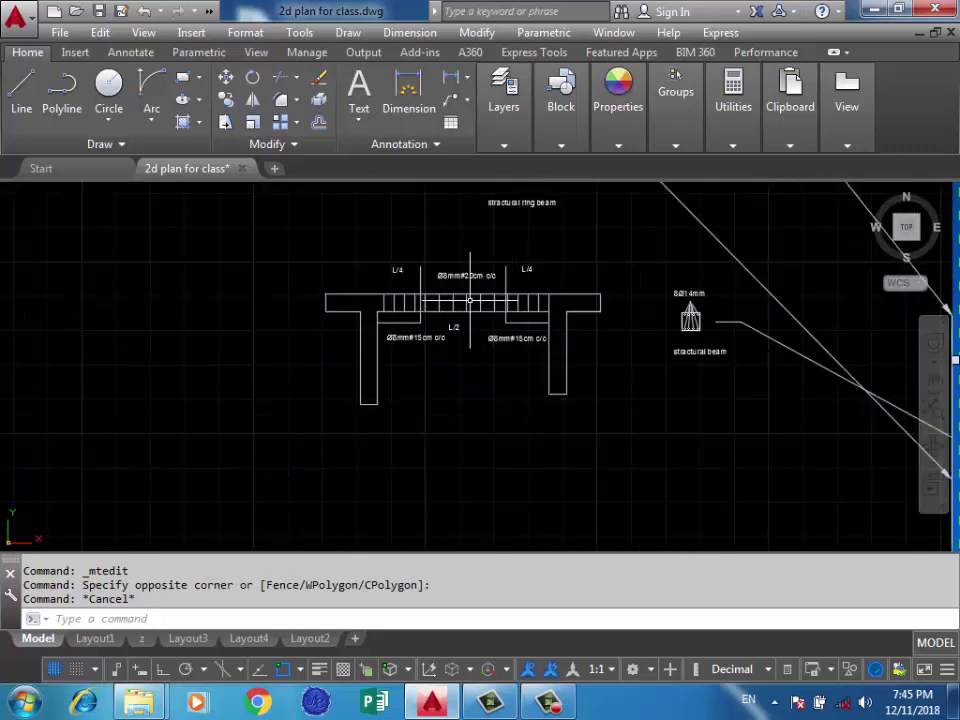
scroll(475, 298, up, 2)
scroll(533, 331, down, 5)
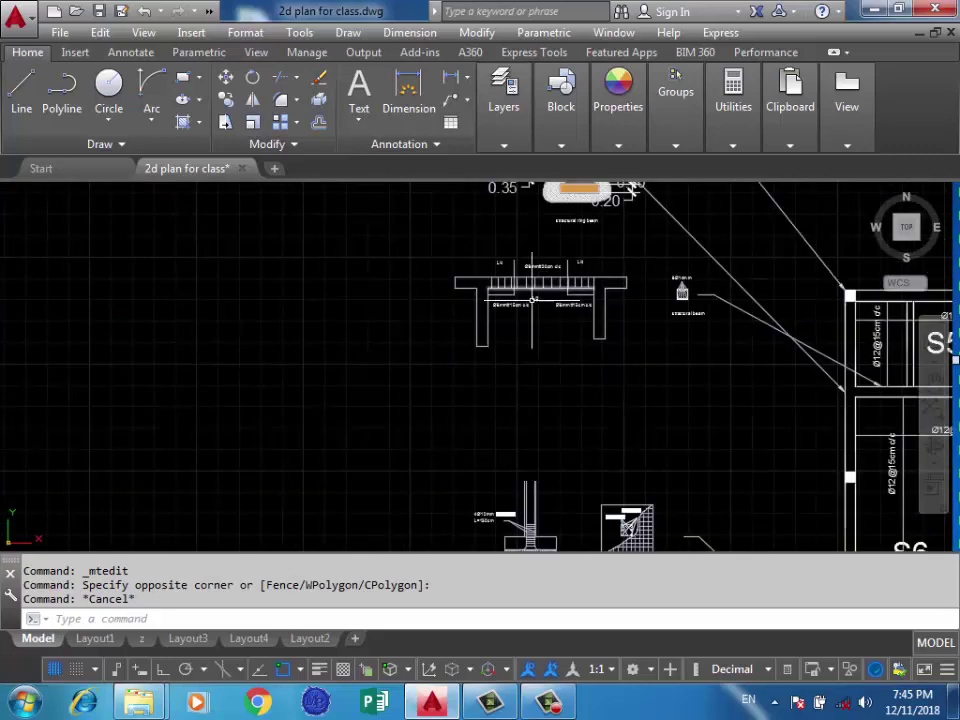
middle_drag(533, 331, 610, 372)
scroll(686, 269, up, 4)
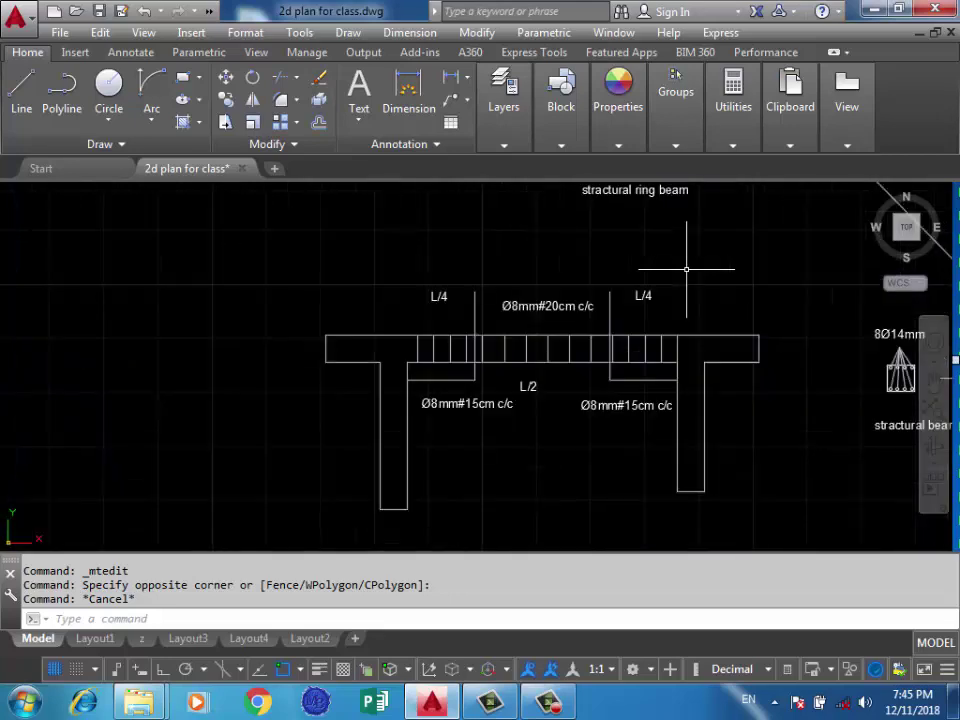
text(co)
key(Return)
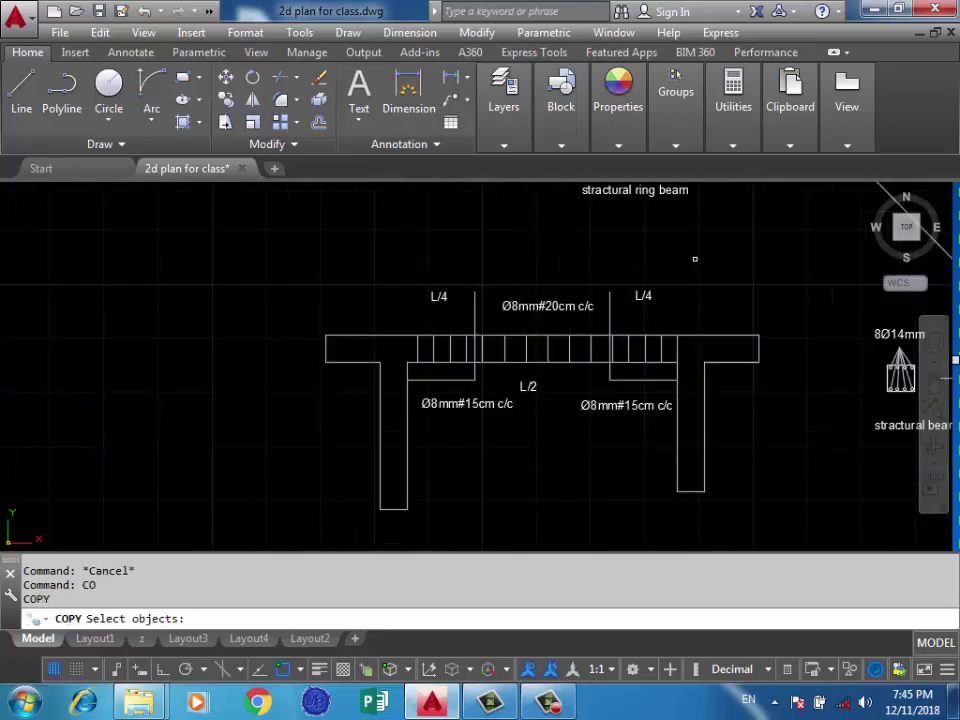
click(777, 231)
click(311, 519)
key(Return)
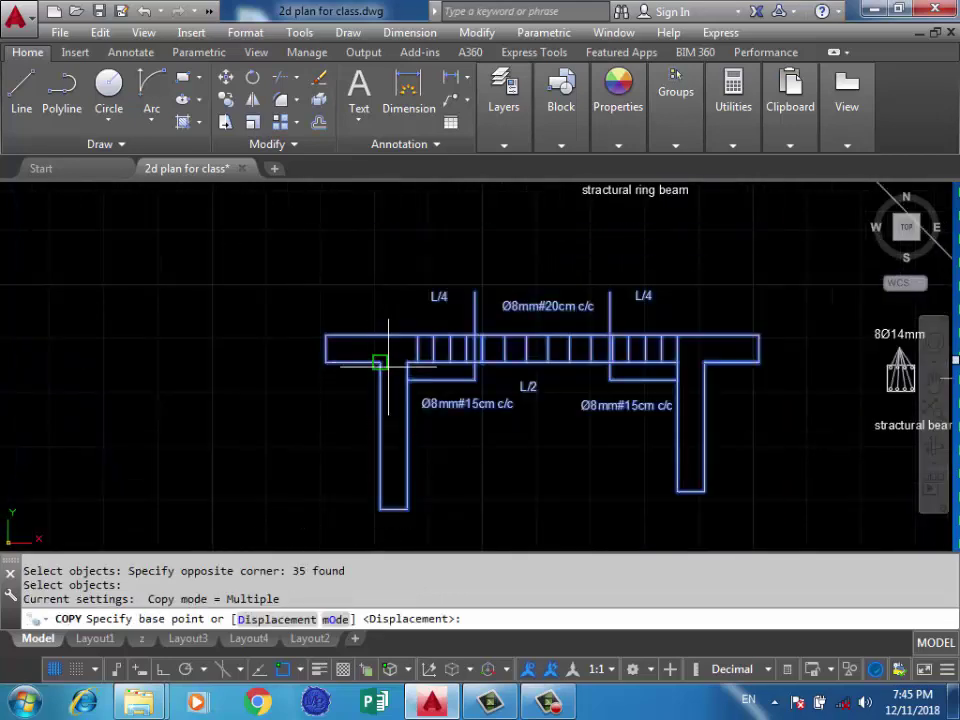
click(380, 361)
scroll(551, 328, down, 8)
click(443, 421)
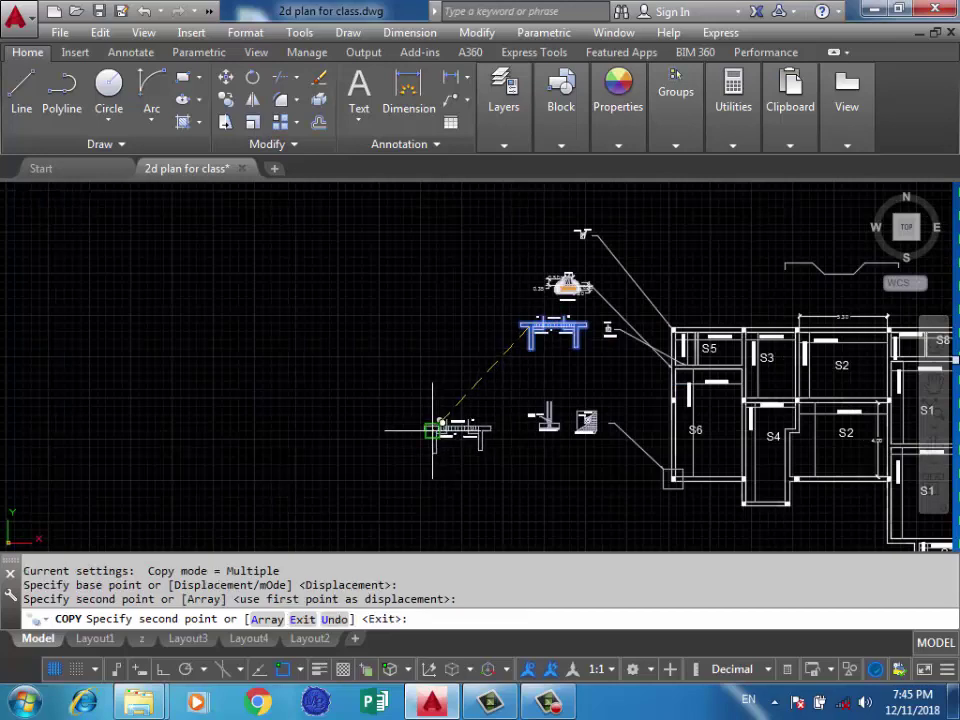
key(Return)
Rotate the copied section 90° about its left end with Ortho on
scroll(418, 437, up, 2)
text(r)
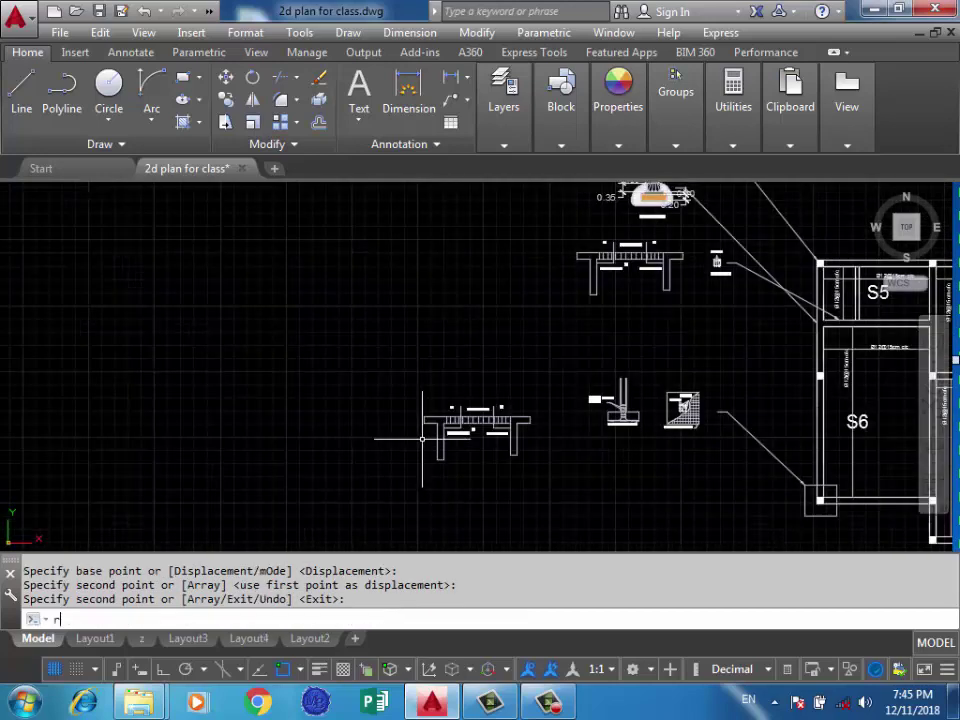
text(o)
key(Return)
click(557, 380)
click(371, 480)
key(Return)
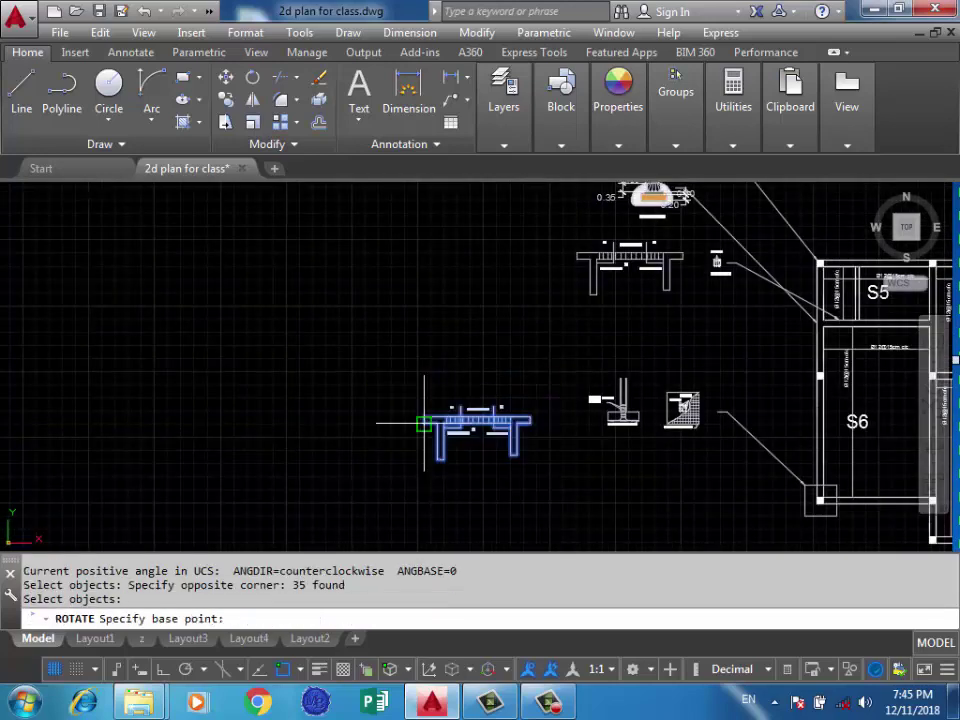
click(424, 423)
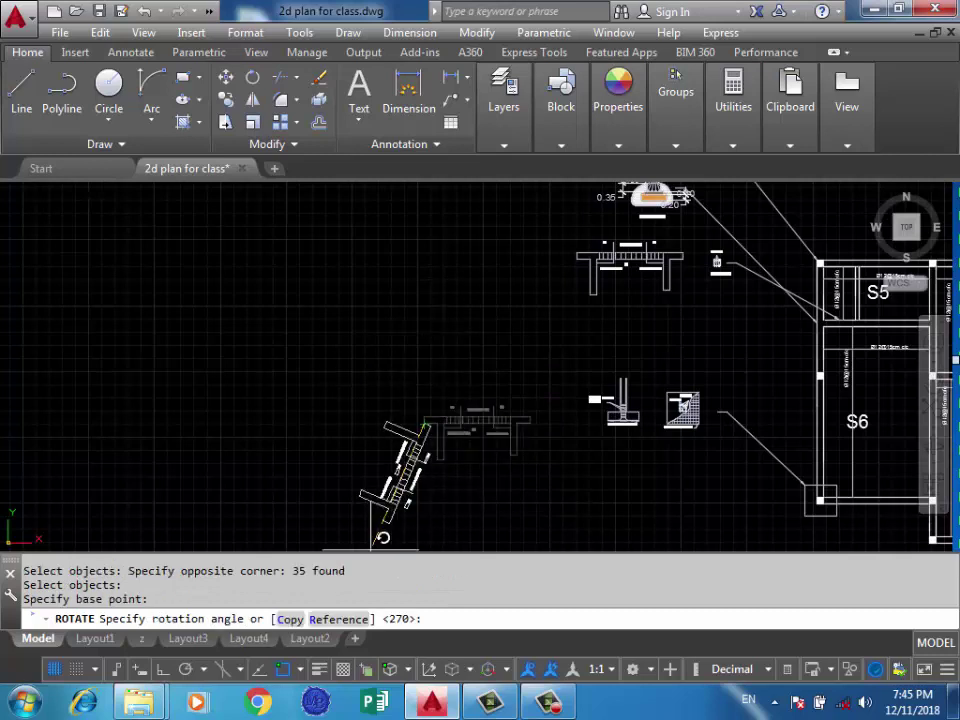
key(F8)
click(410, 300)
key(Return)
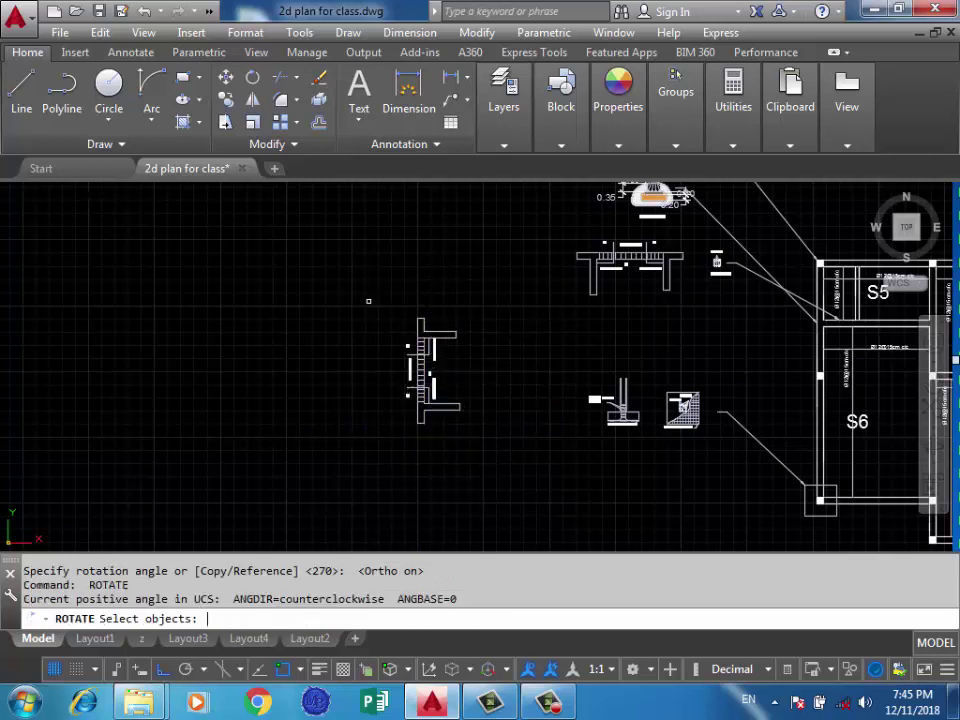
scroll(394, 321, up, 3)
key(Escape)
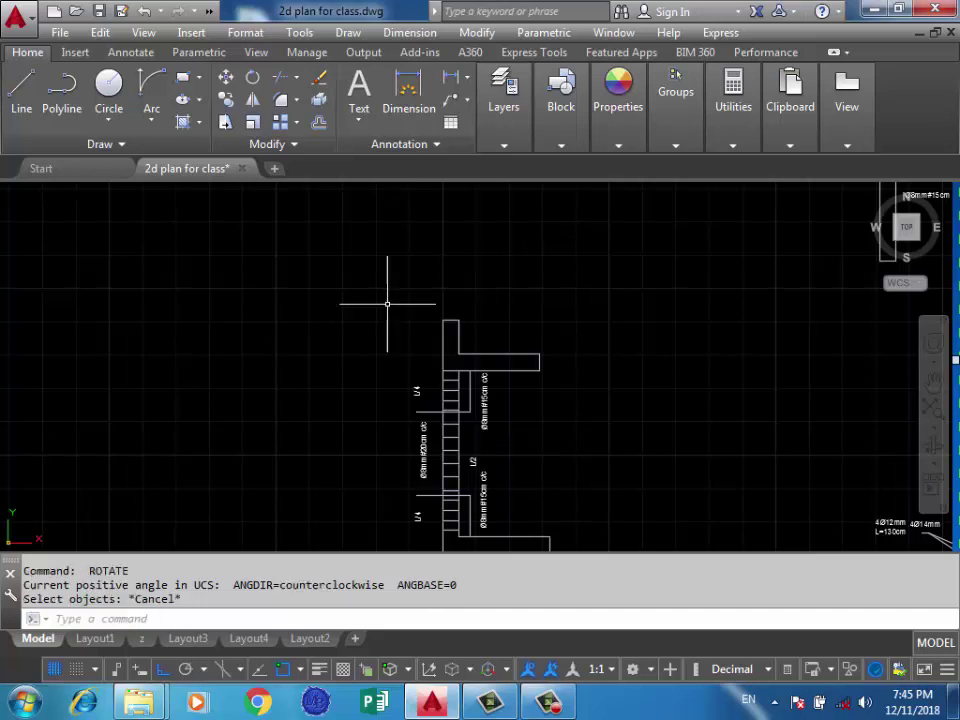
mouse_move(387, 305)
middle_down()
mouse_move(492, 293)
mouse_move(475, 389)
mouse_move(497, 423)
middle_up()
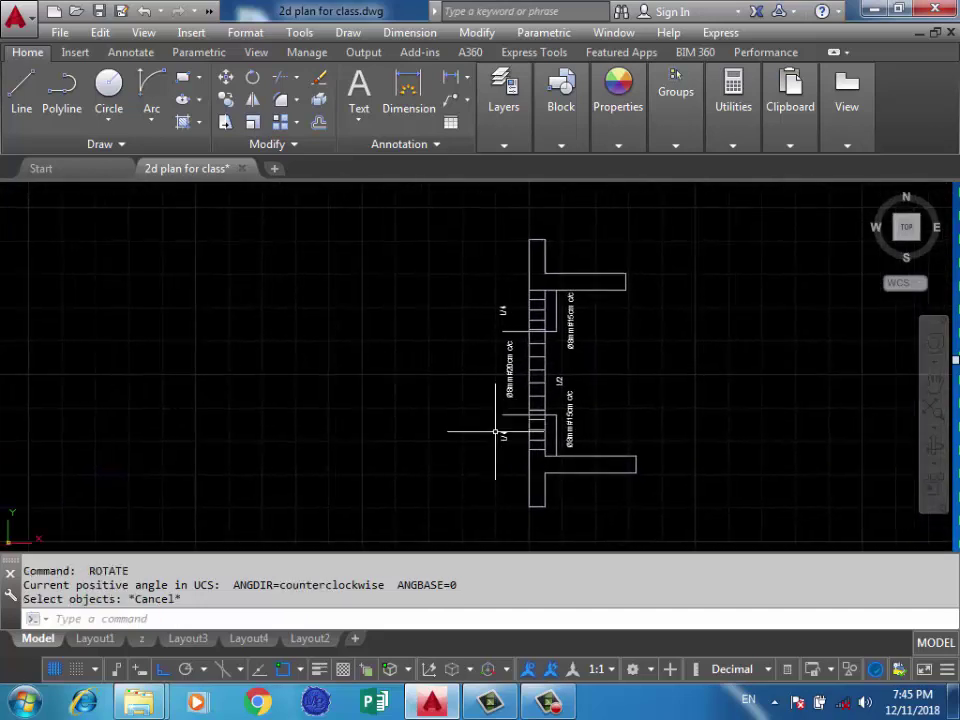
scroll(540, 470, up, 2)
scroll(531, 482, up, 1)
scroll(517, 462, down, 3)
scroll(517, 462, up, 2)
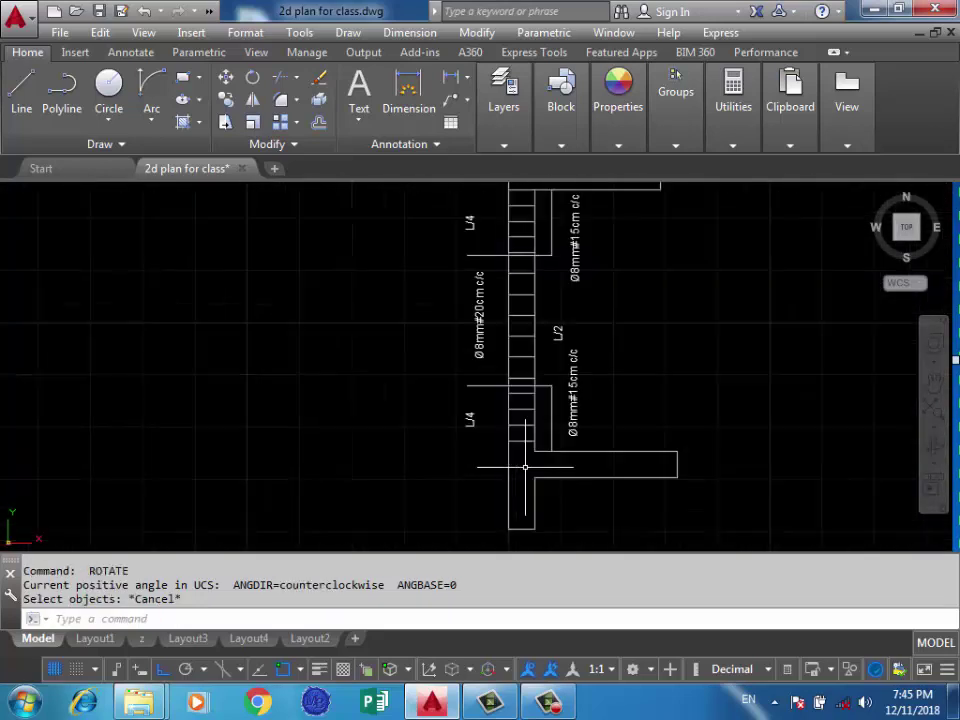
scroll(525, 461, down, 2)
scroll(495, 336, up, 1)
scroll(529, 480, down, 1)
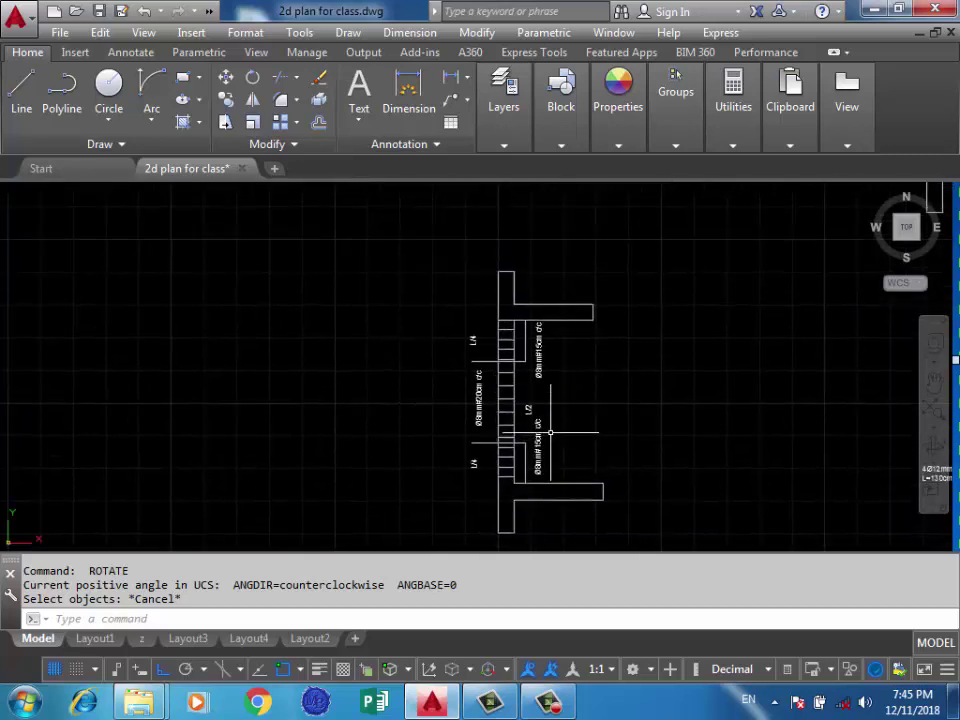
scroll(546, 440, up, 1)
scroll(531, 484, down, 1)
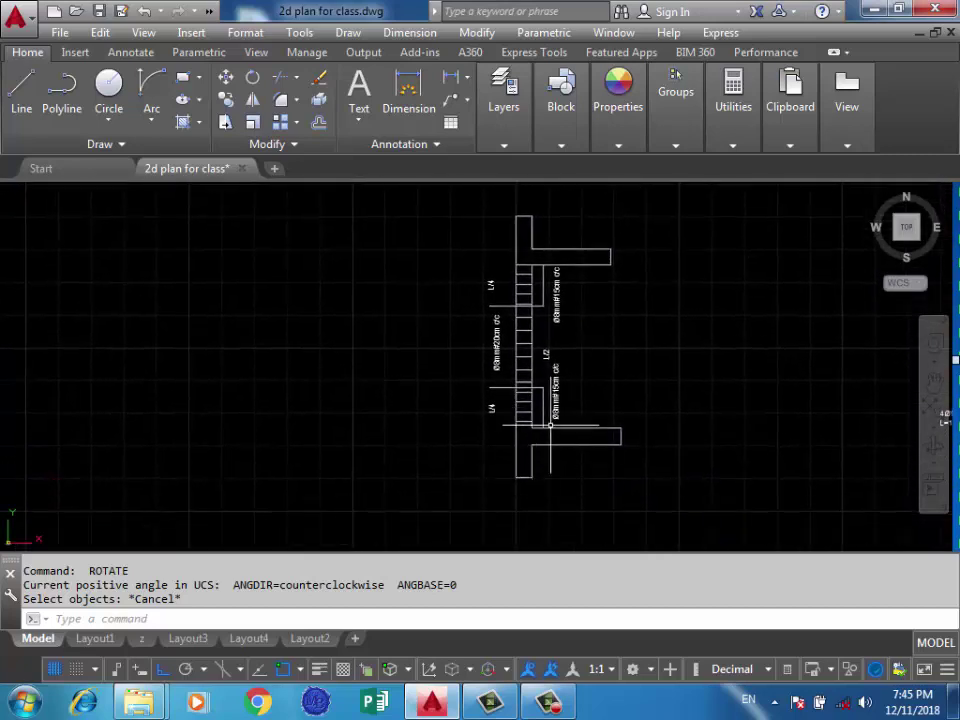
scroll(516, 380, up, 1)
scroll(516, 376, down, 1)
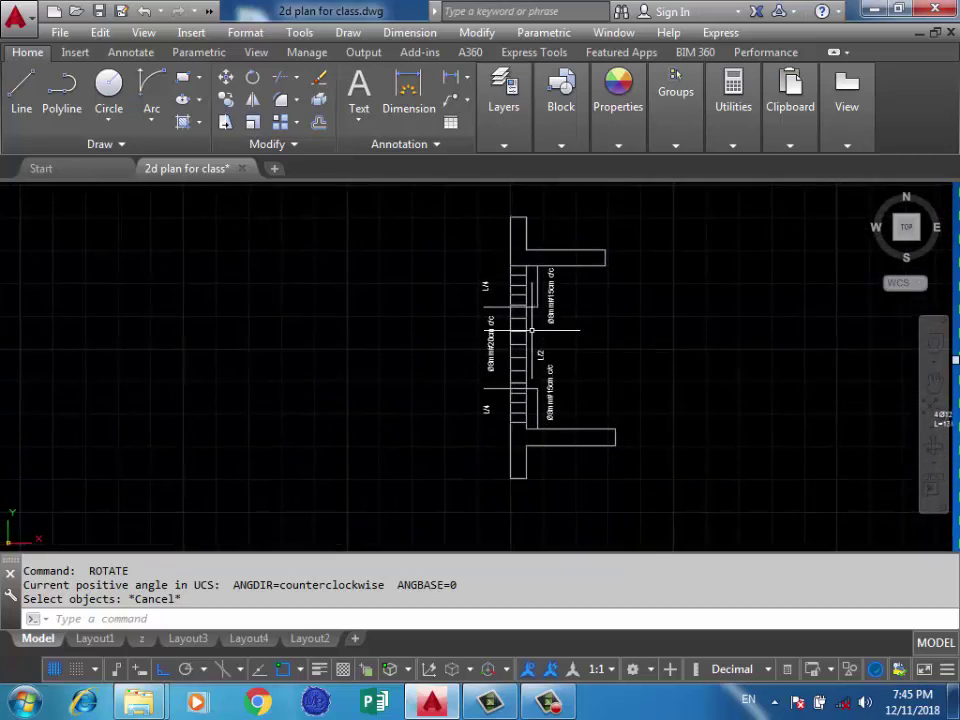
scroll(515, 255, up, 3)
scroll(630, 276, down, 3)
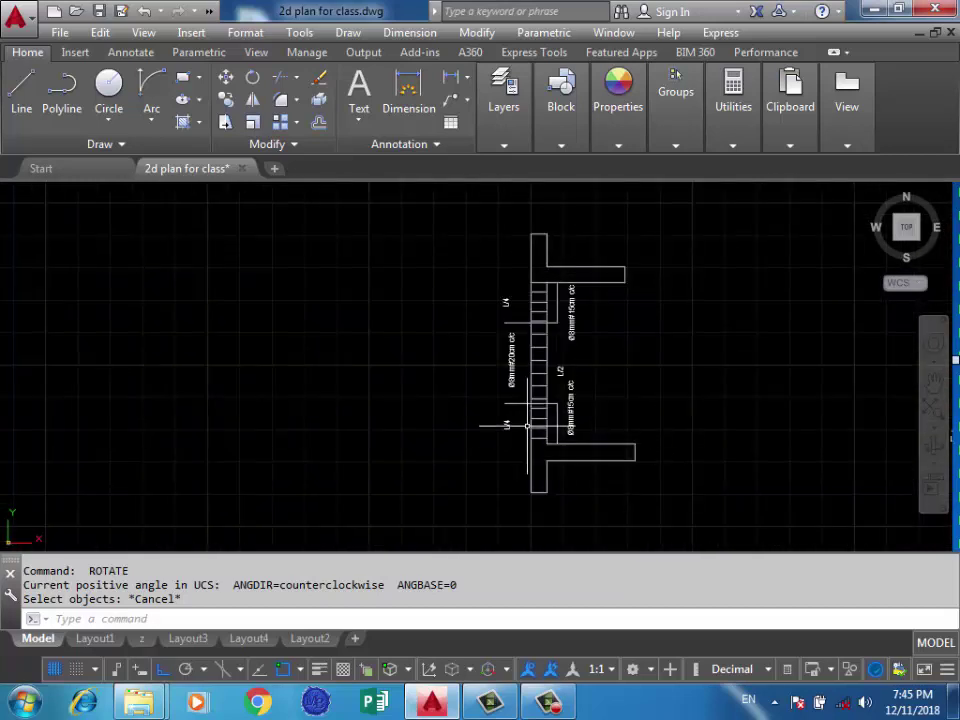
scroll(555, 325, up, 2)
scroll(575, 333, down, 4)
scroll(563, 340, up, 4)
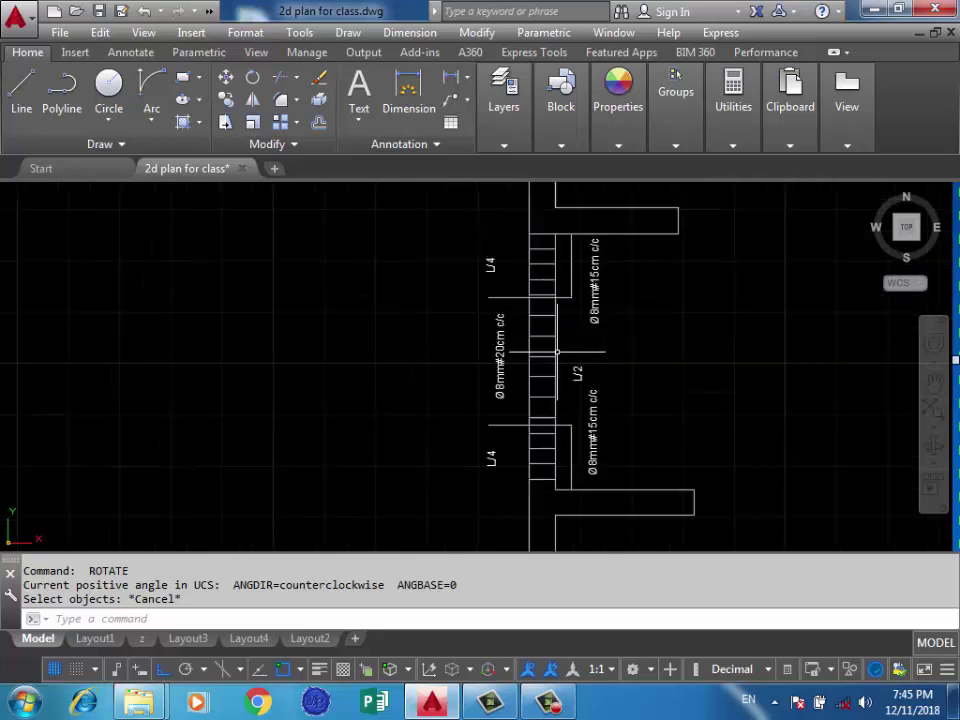
scroll(570, 336, down, 1)
scroll(570, 336, down, 3)
scroll(550, 409, up, 3)
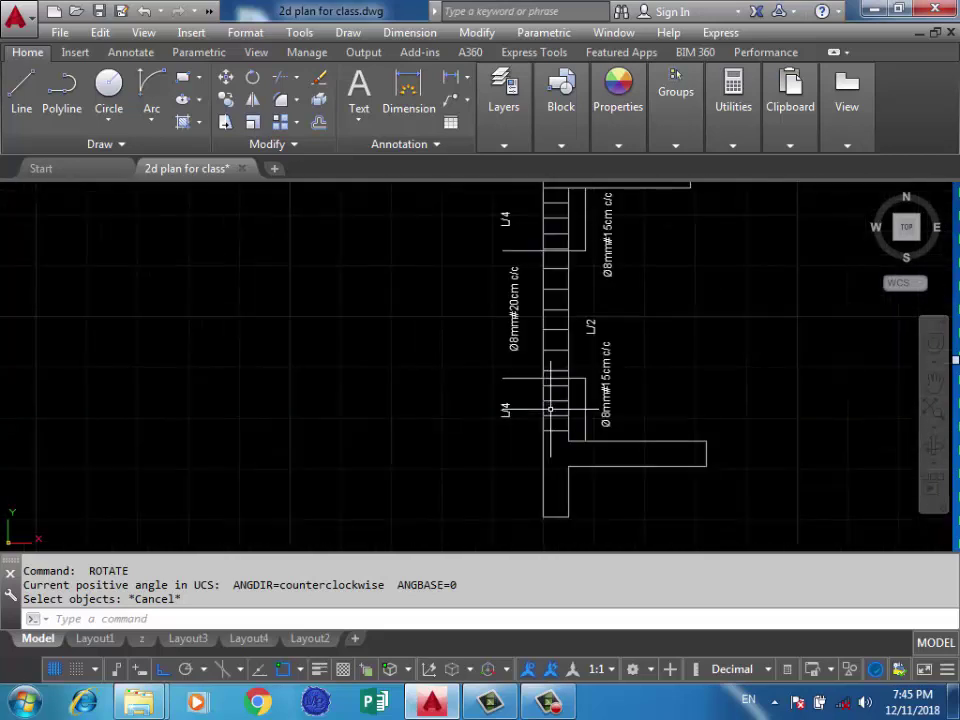
scroll(550, 409, up, 5)
scroll(547, 427, down, 3)
scroll(556, 357, down, 2)
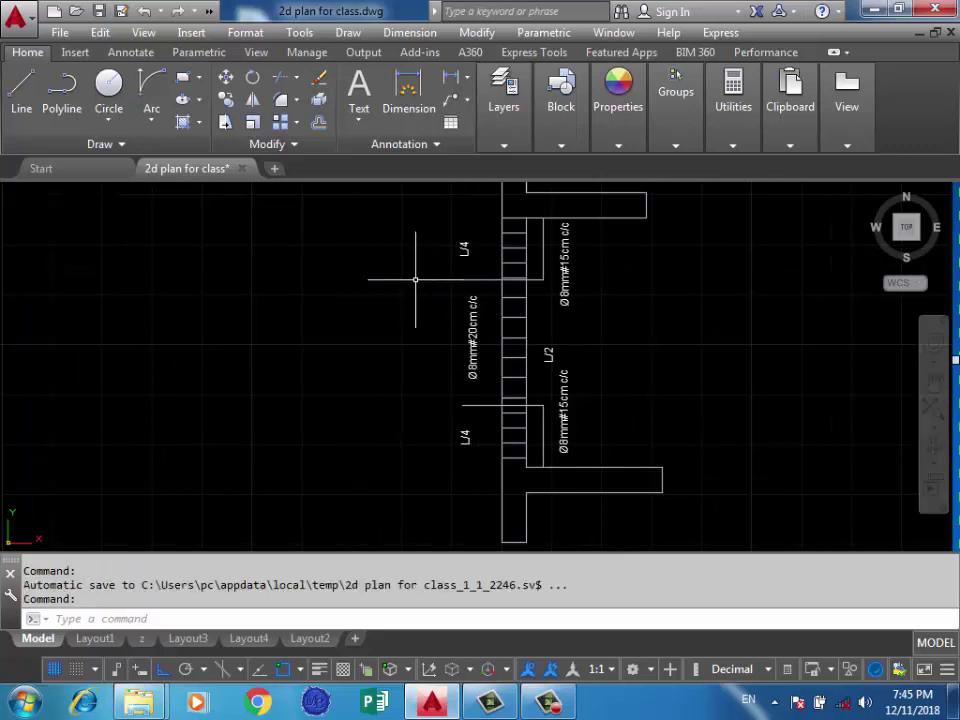
Review the floor plan and beam and footing details, then save '2d plan for class'
click(329, 353)
scroll(427, 330, down, 4)
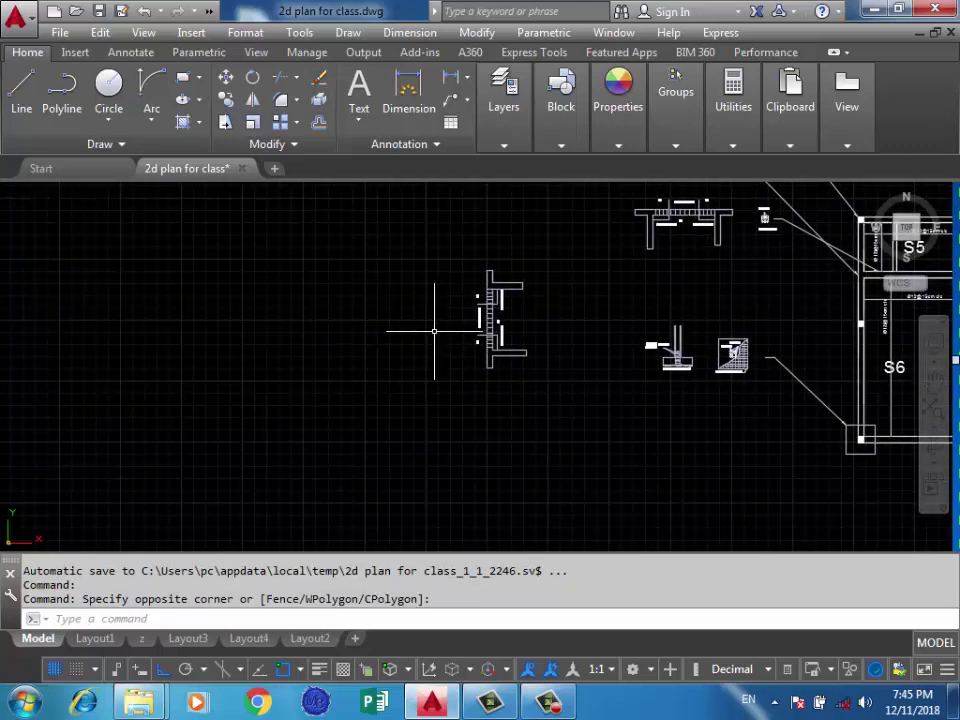
scroll(480, 330, down, 2)
scroll(593, 325, down, 1)
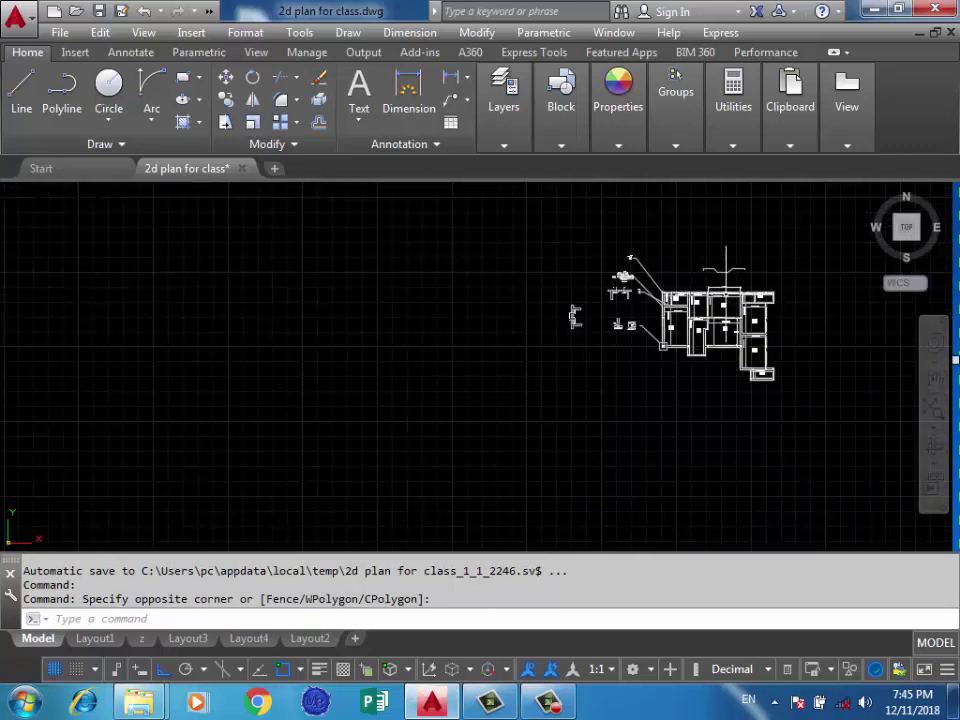
scroll(573, 232, up, 4)
scroll(573, 232, down, 4)
scroll(573, 232, up, 2)
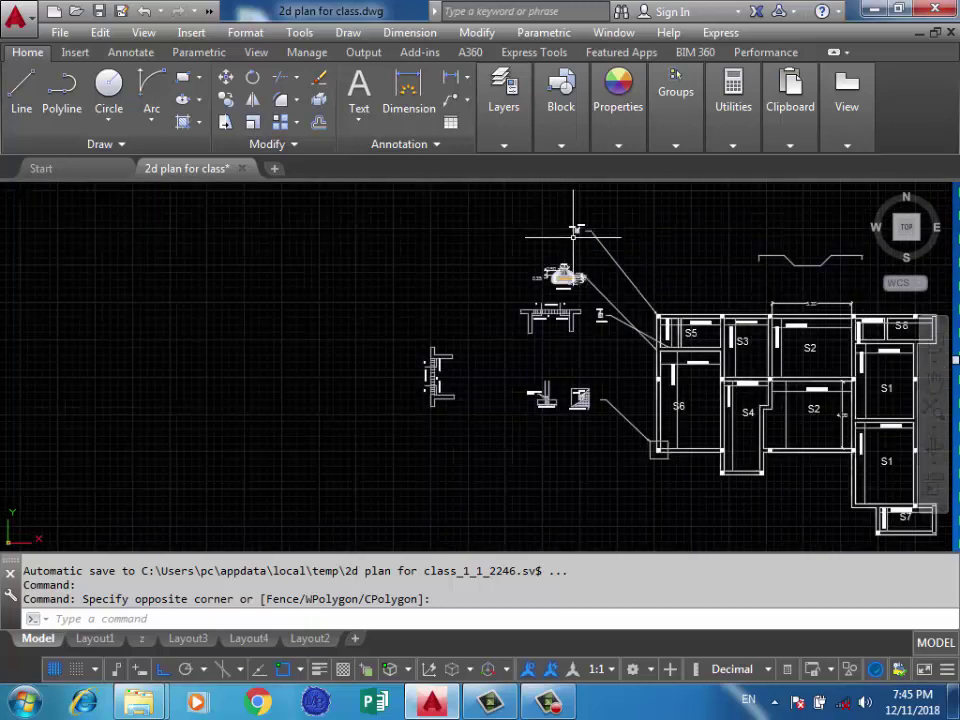
scroll(578, 225, up, 2)
scroll(600, 232, up, 3)
scroll(612, 215, down, 4)
scroll(632, 402, up, 2)
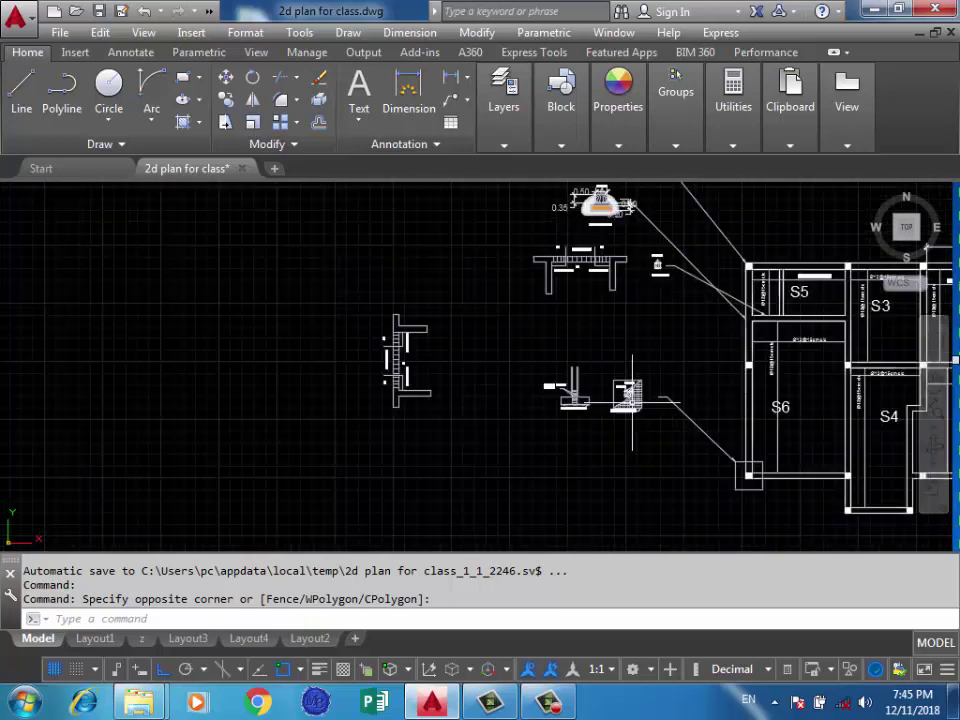
scroll(632, 402, up, 3)
scroll(585, 370, up, 3)
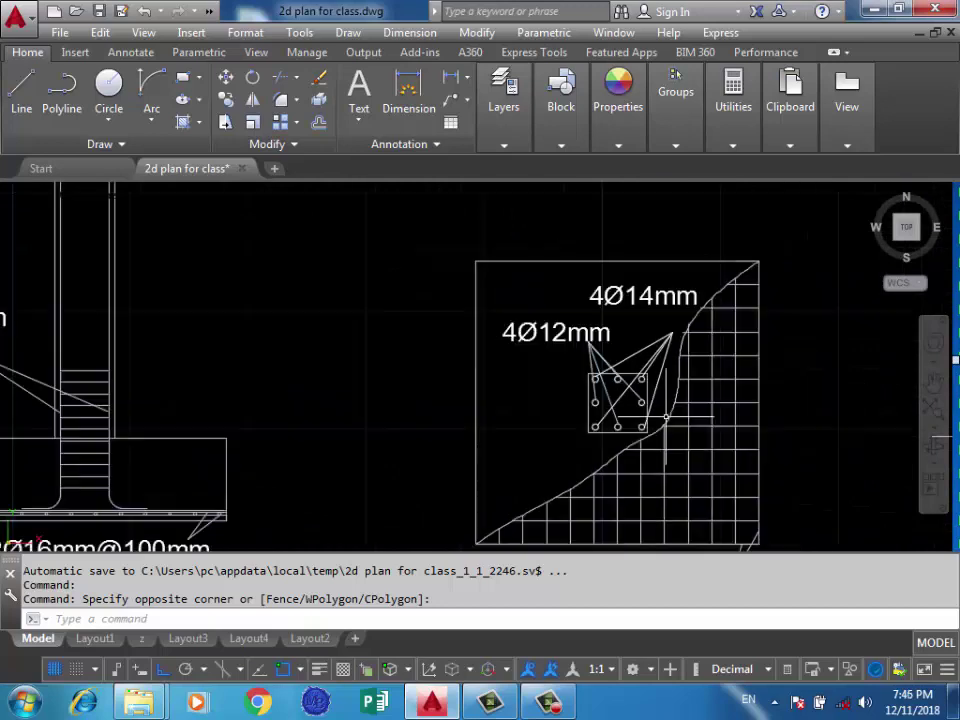
scroll(665, 417, down, 4)
scroll(438, 492, down, 4)
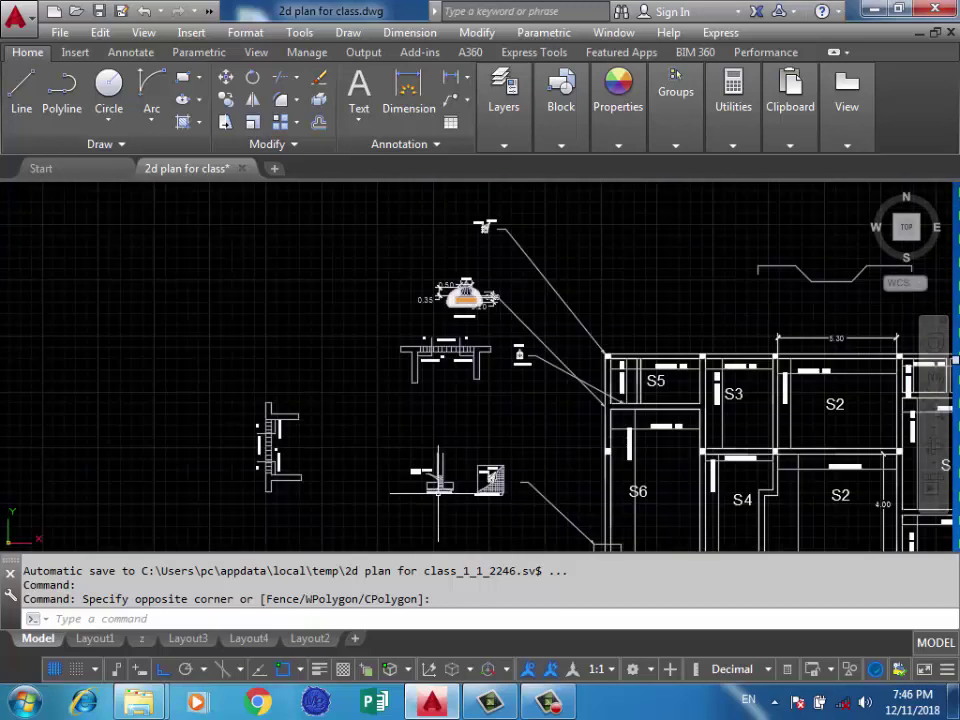
scroll(465, 297, up, 5)
scroll(617, 375, down, 4)
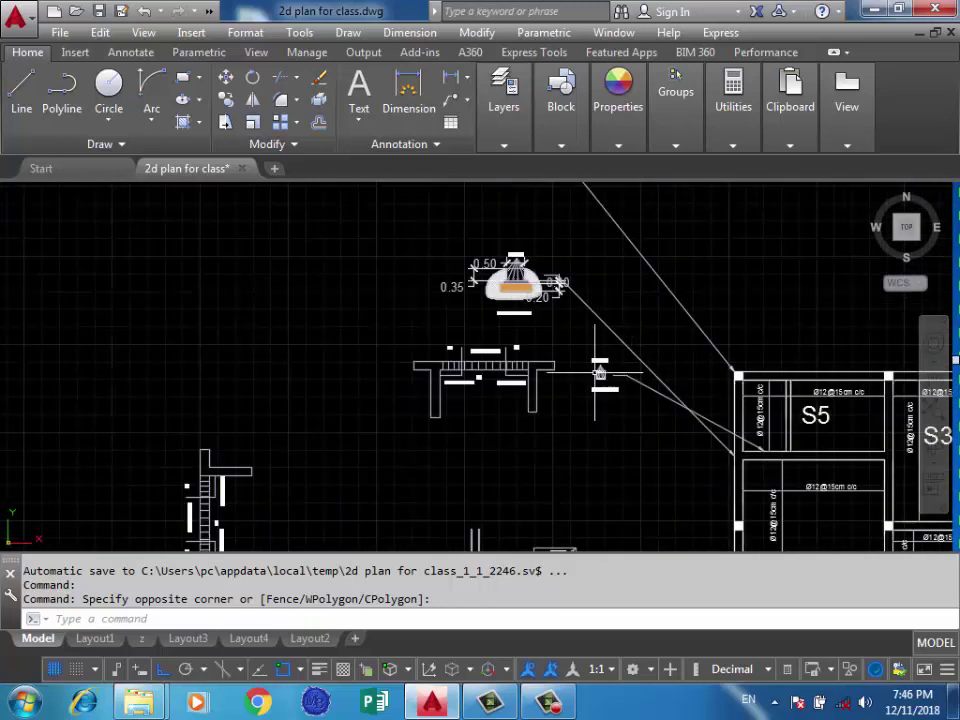
scroll(491, 370, up, 5)
scroll(574, 333, down, 3)
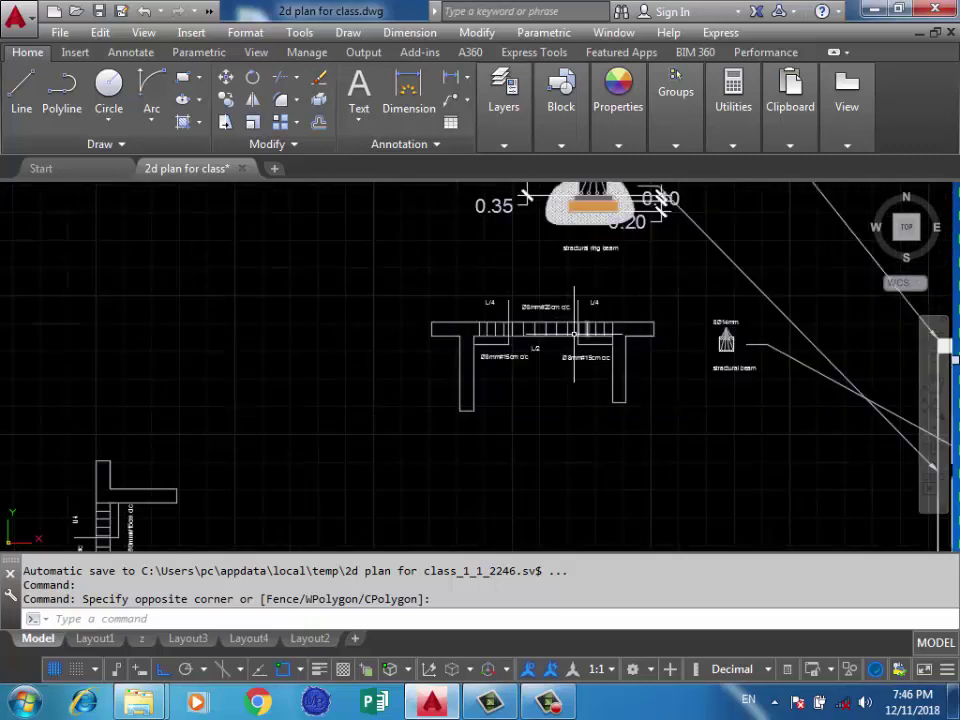
scroll(603, 342, down, 2)
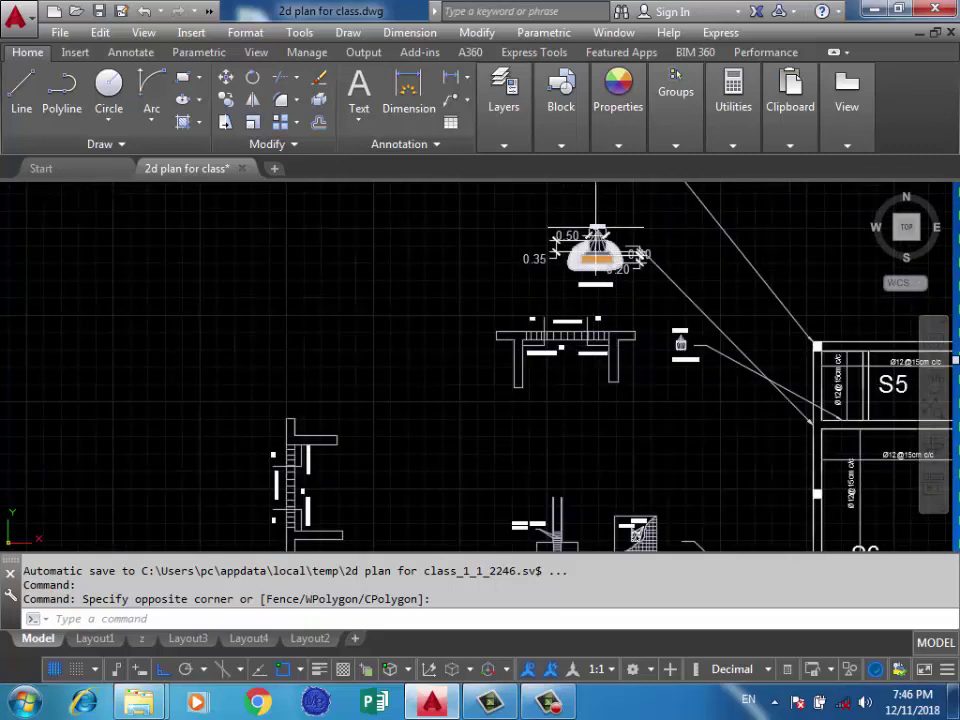
scroll(597, 240, down, 3)
scroll(620, 290, down, 2)
scroll(600, 320, up, 4)
scroll(636, 322, down, 4)
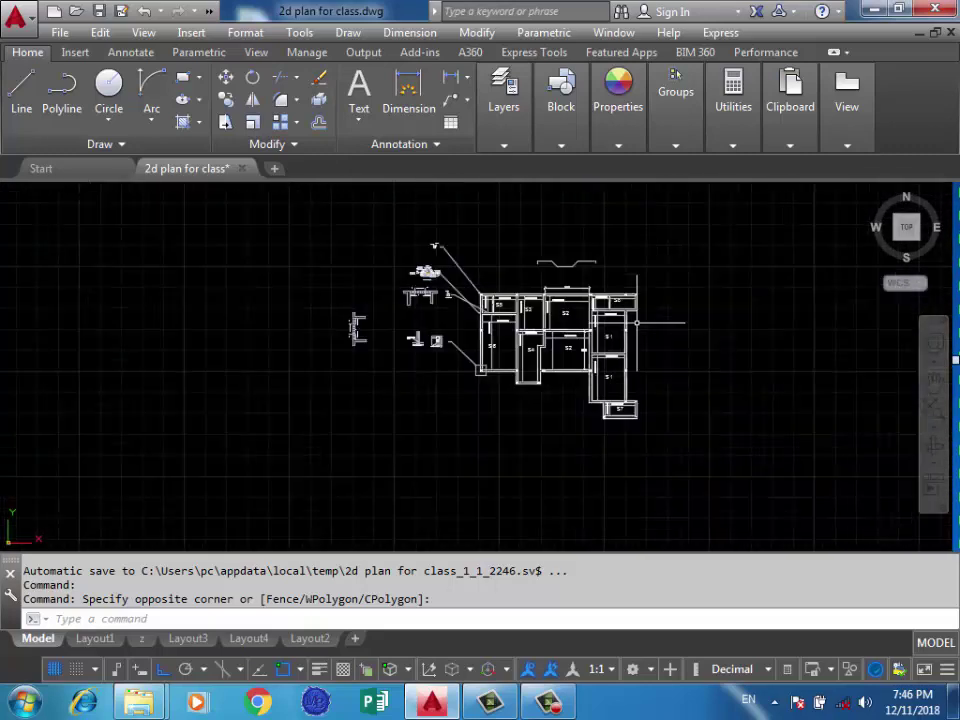
scroll(636, 322, down, 4)
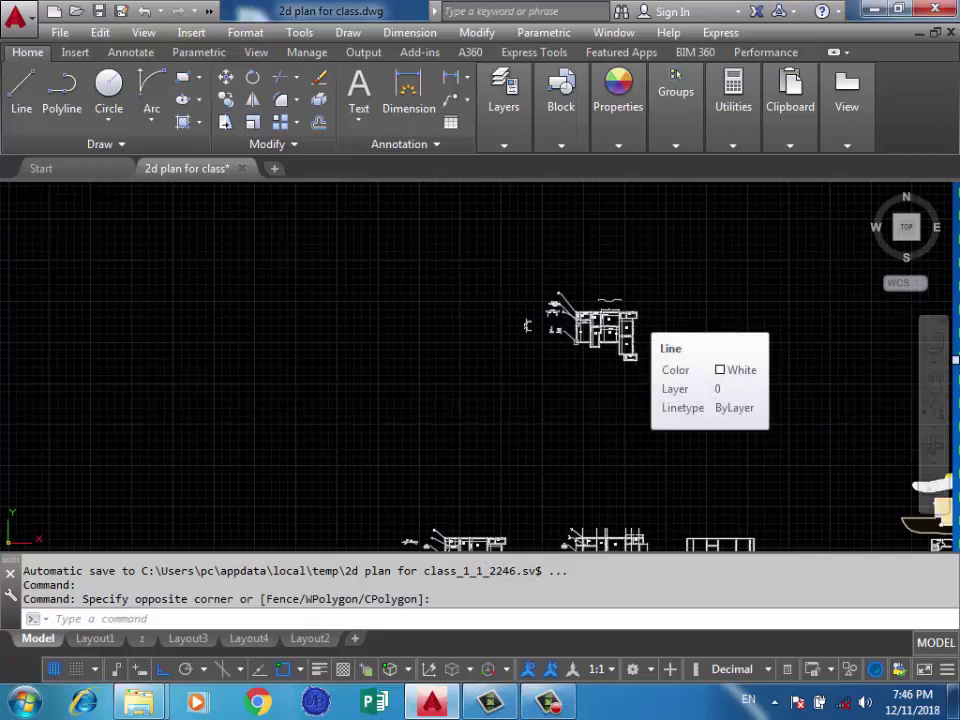
key(ctrl+s)
key(F9)
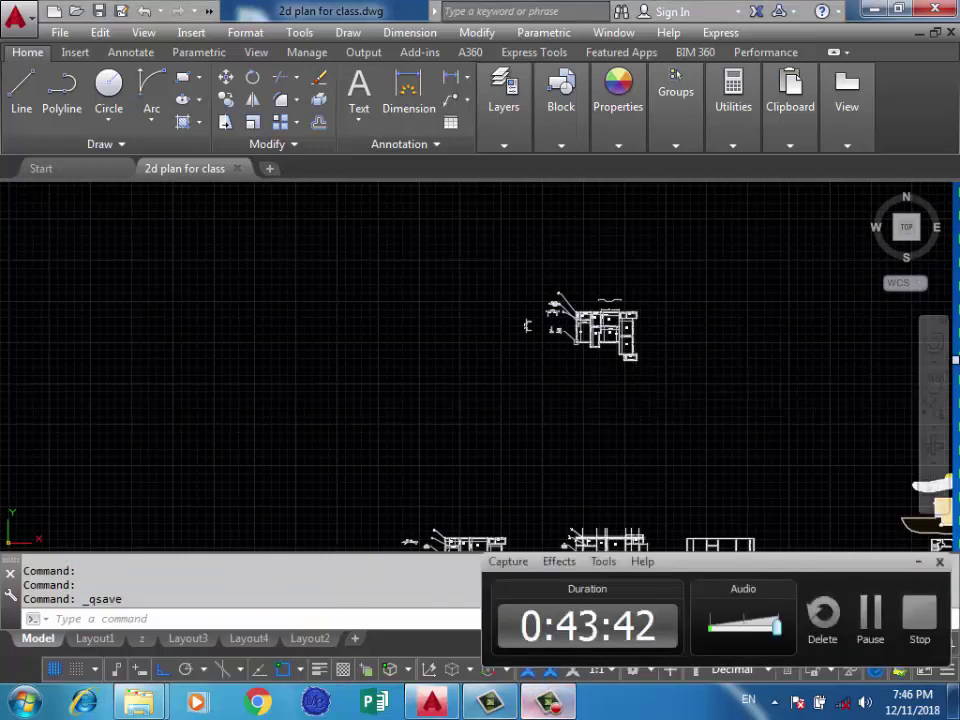